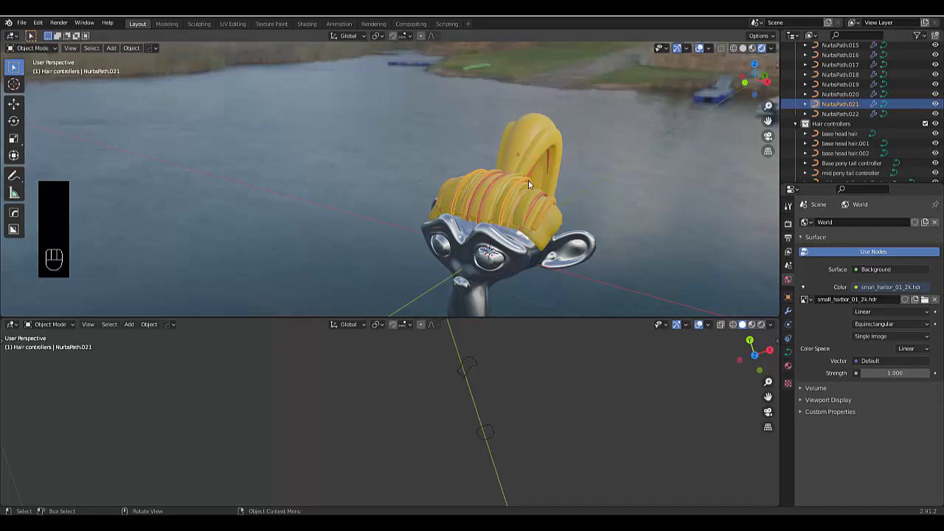
Step: Reshape the NurbsPath.021 hair curve in Edit Mode by moving three of its control points around the top of the head
key(Tab)
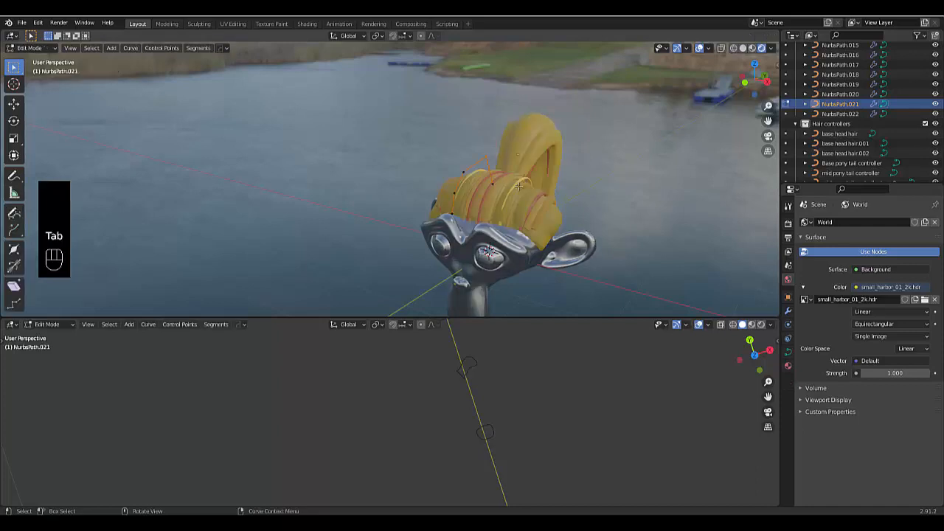
key(g)
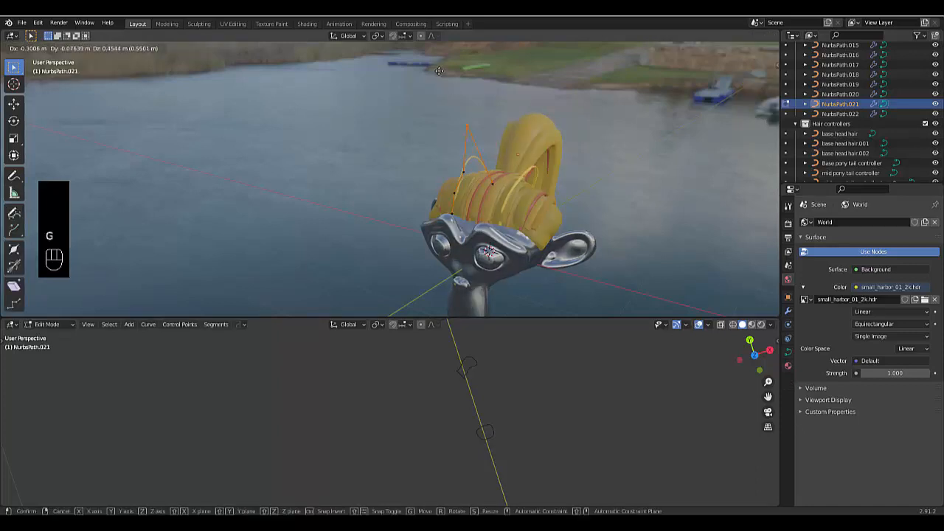
click(444, 95)
drag(405, 158, 454, 206)
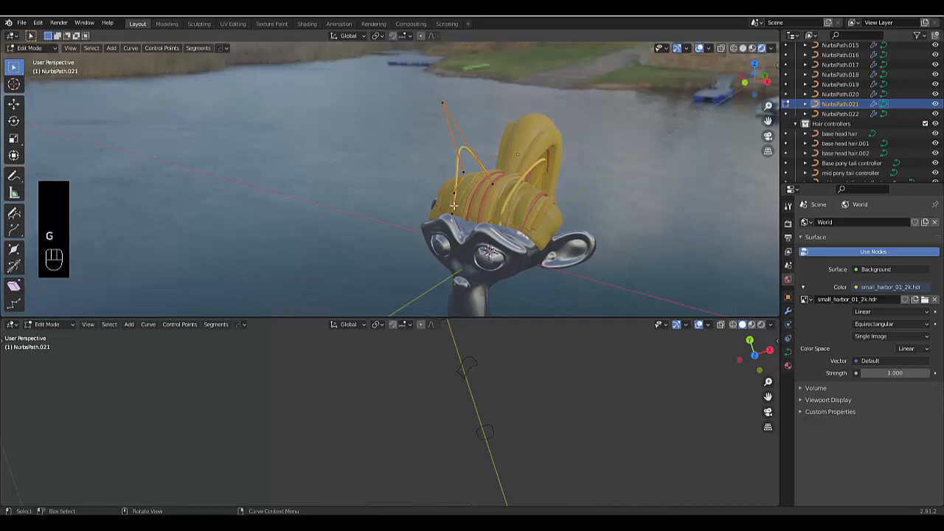
key(g)
click(387, 161)
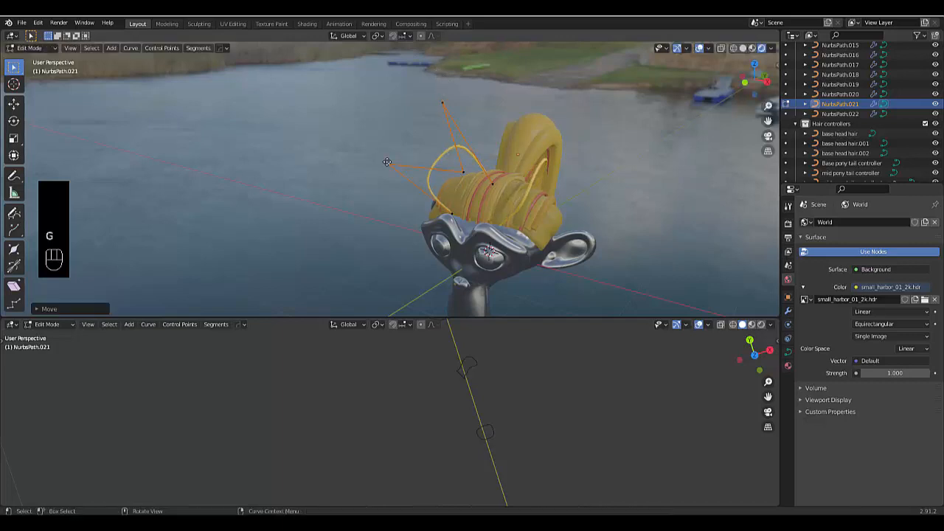
click(462, 171)
key(g)
click(515, 221)
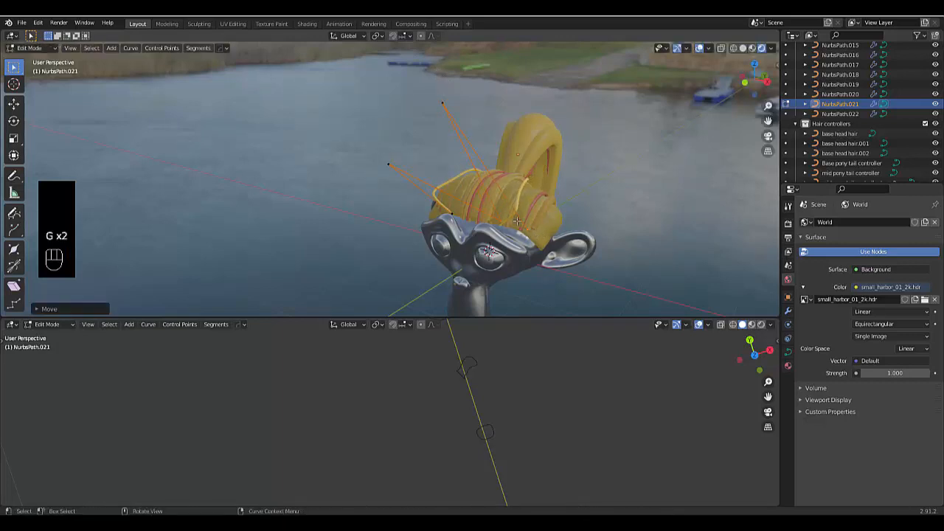
scroll(516, 222, down, 4)
middle_drag(486, 198, 527, 195)
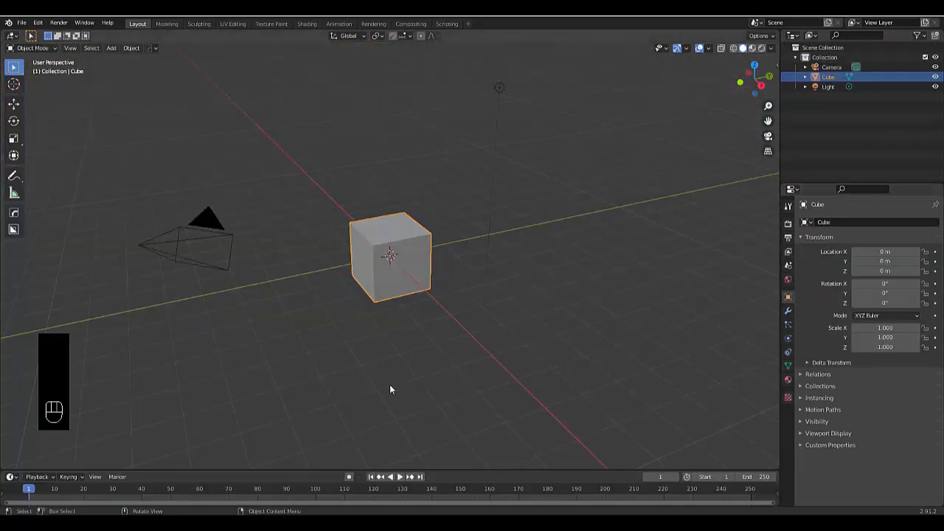
Step: Delete the default cube from the new scene
scroll(389, 384, down, 2)
scroll(380, 325, up, 2)
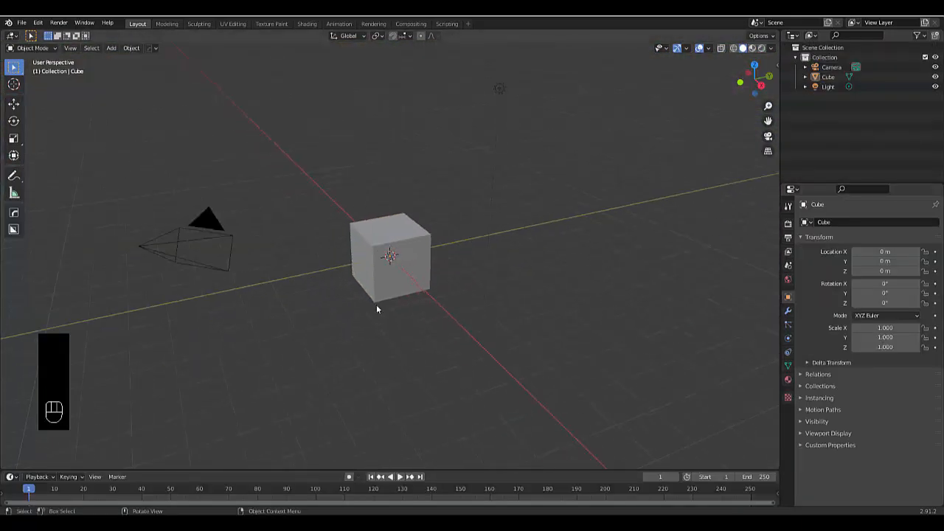
key(x)
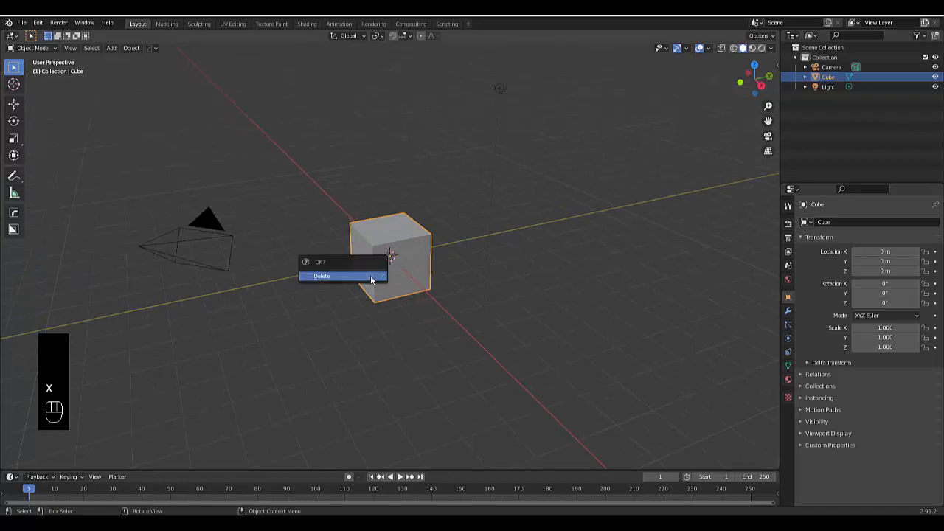
click(371, 276)
Step: Add a Monkey mesh at the world origin and shade it smooth
key(KP_1)
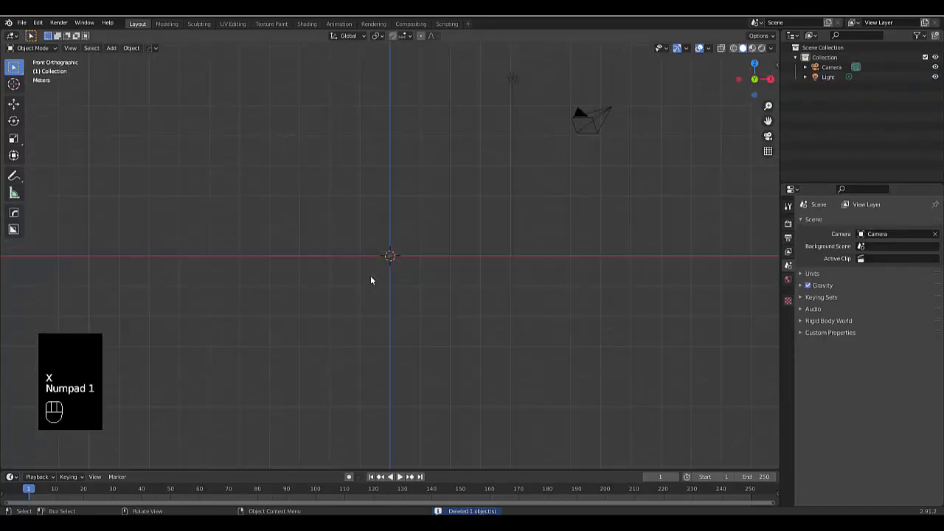
key(shift+a)
mouse_move(370, 276)
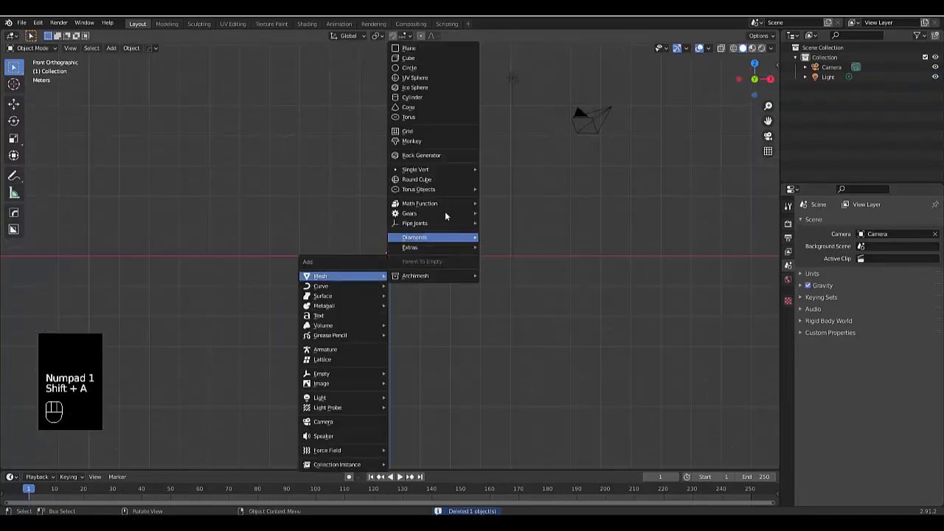
click(420, 140)
scroll(467, 396, up, 9)
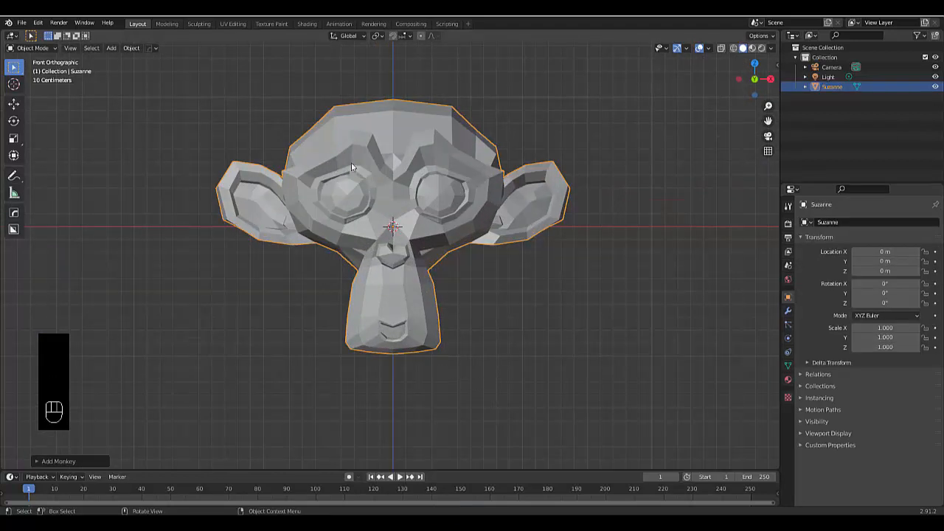
right_click(333, 143)
click(335, 144)
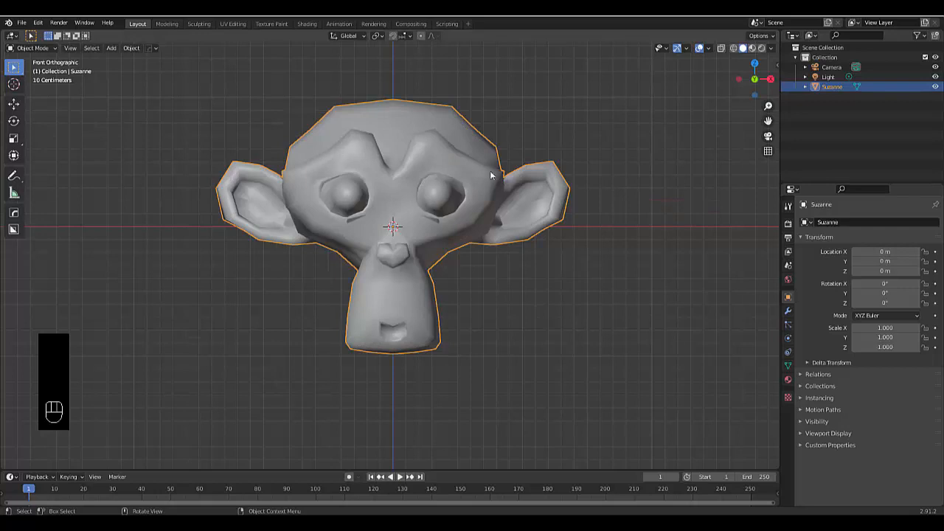
Step: Add a Subdivision Surface modifier to the monkey head with its viewport level raised by one, and apply it
click(794, 311)
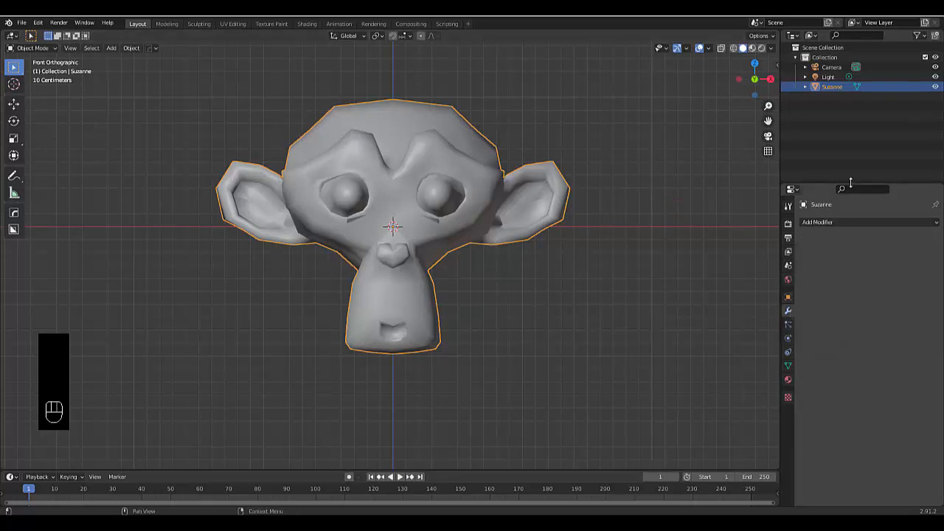
click(857, 220)
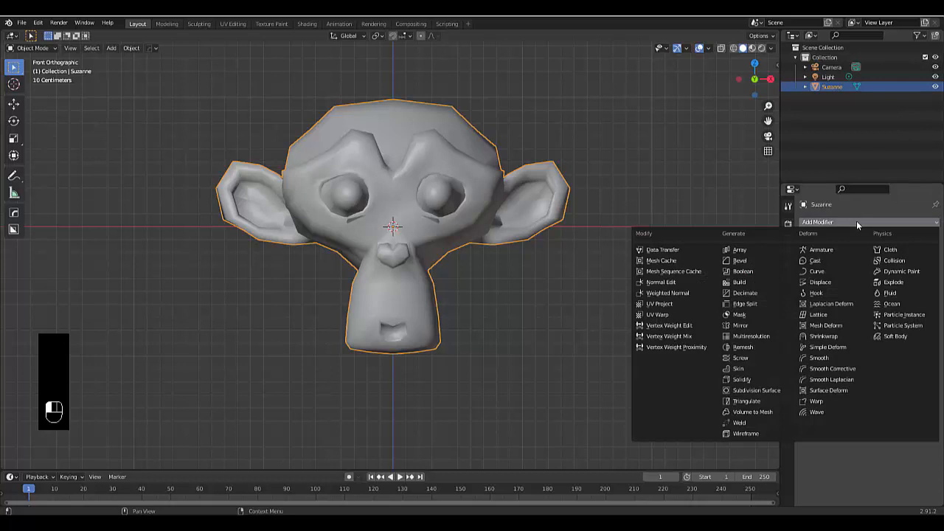
click(760, 391)
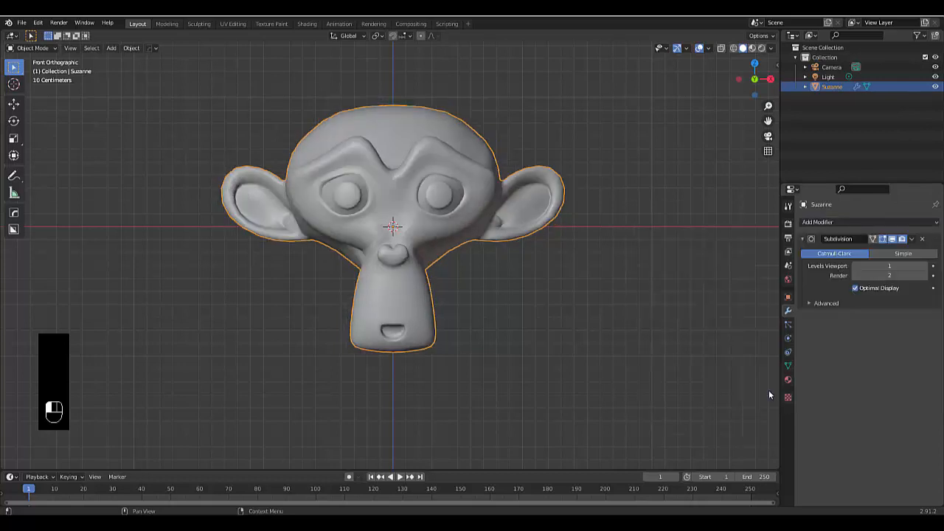
click(924, 266)
click(913, 239)
click(862, 249)
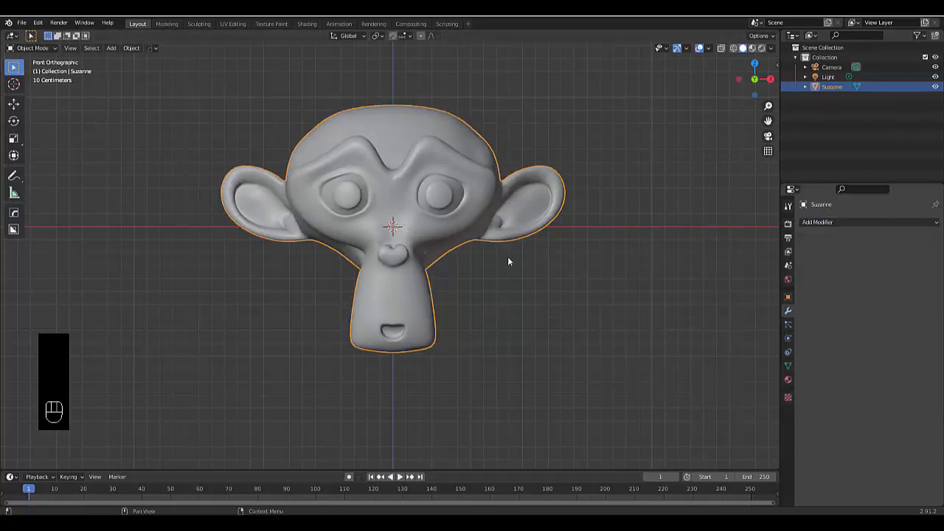
Step: Delete all faces on the monkey head's negative X half, selecting through the mesh in wireframe with face selection
scroll(507, 261, down, 3)
mouse_move(420, 254)
middle_down()
mouse_move(182, 276)
mouse_move(310, 251)
mouse_move(450, 254)
mouse_move(405, 259)
middle_up()
scroll(362, 255, up, 2)
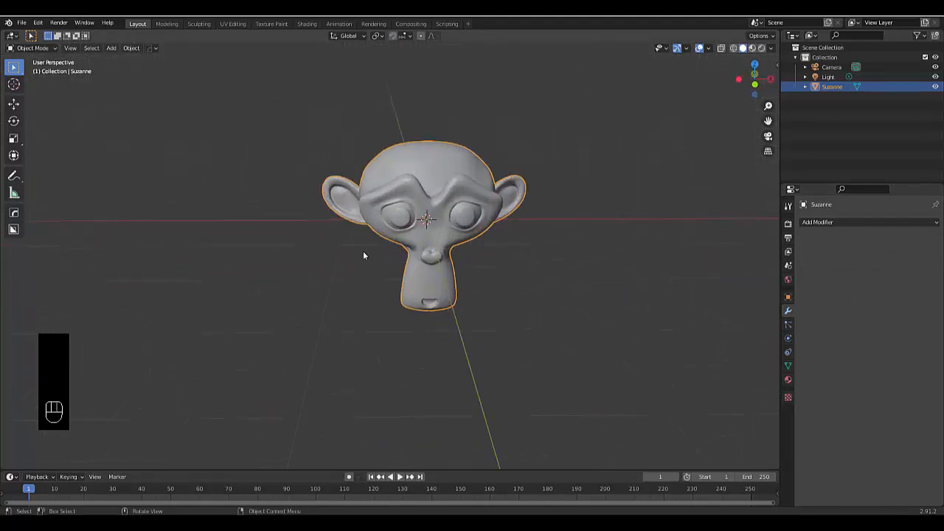
key(KP_7)
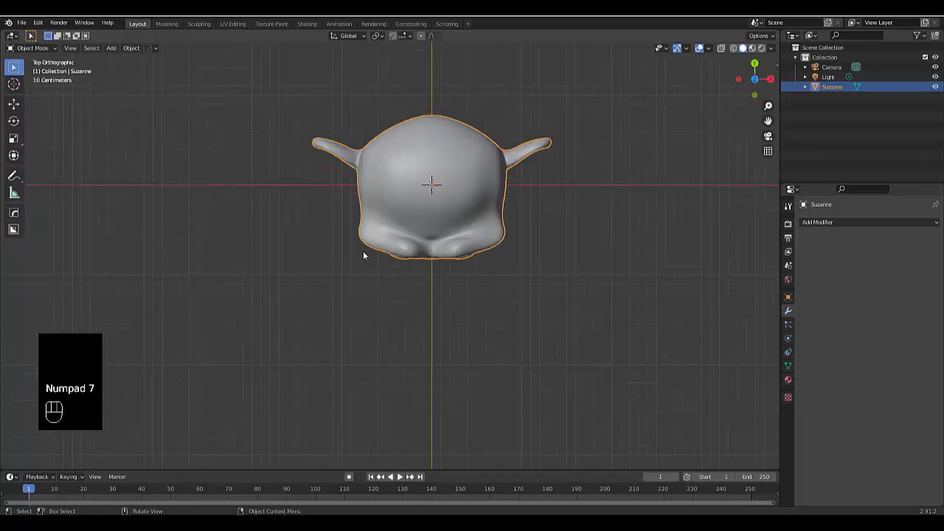
click(734, 48)
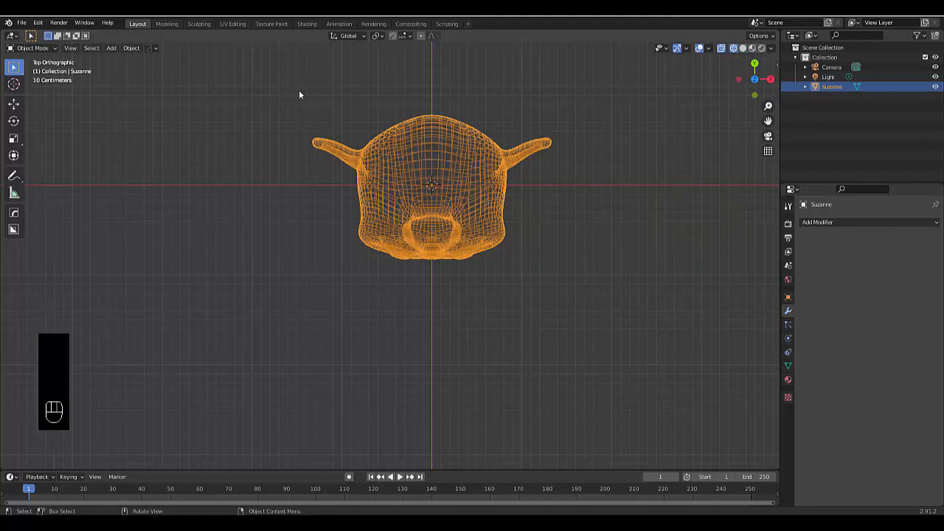
key(Tab)
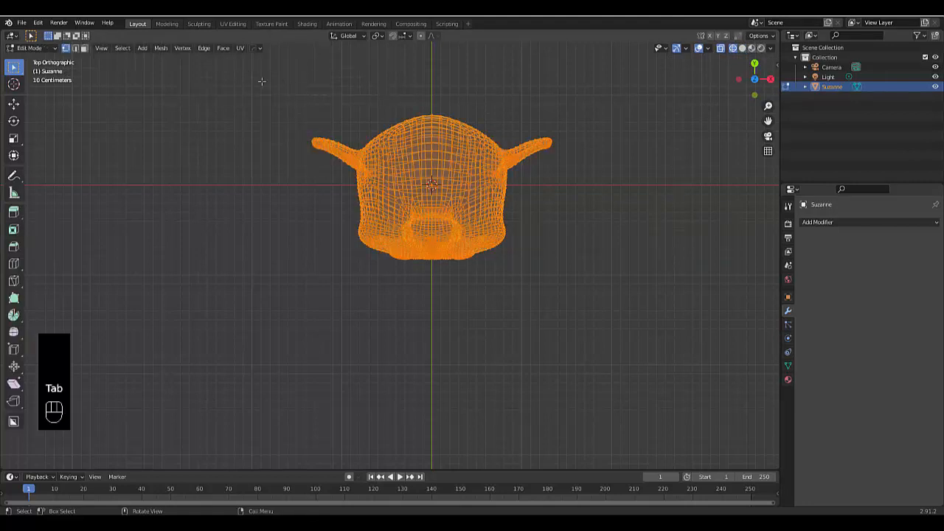
key(3)
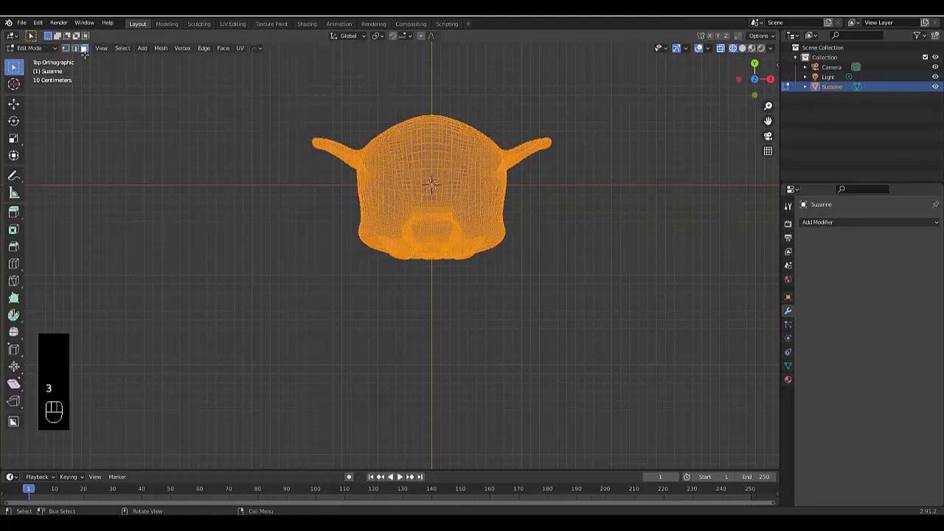
drag(248, 67, 431, 316)
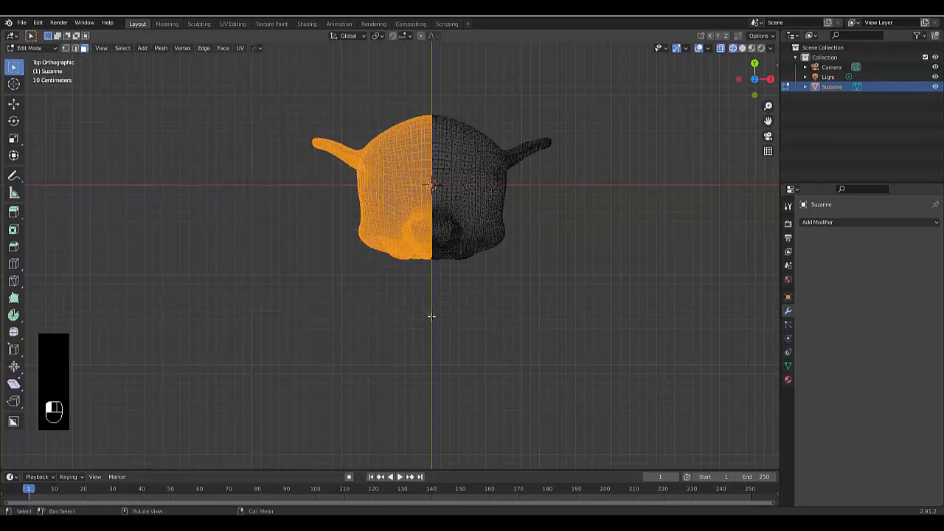
key(x)
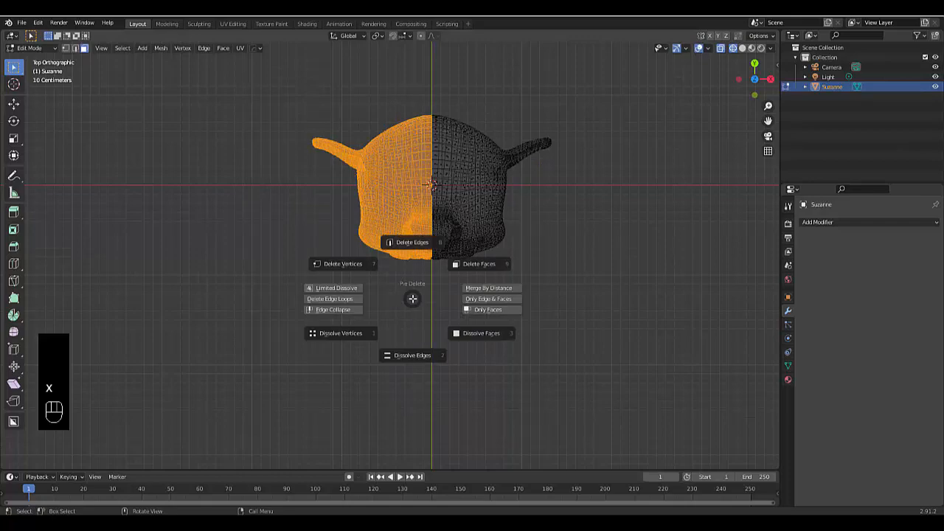
click(453, 275)
Step: Add a Mirror modifier on the X axis to restore the deleted half of the monkey head
middle_drag(411, 233, 436, 151)
click(843, 222)
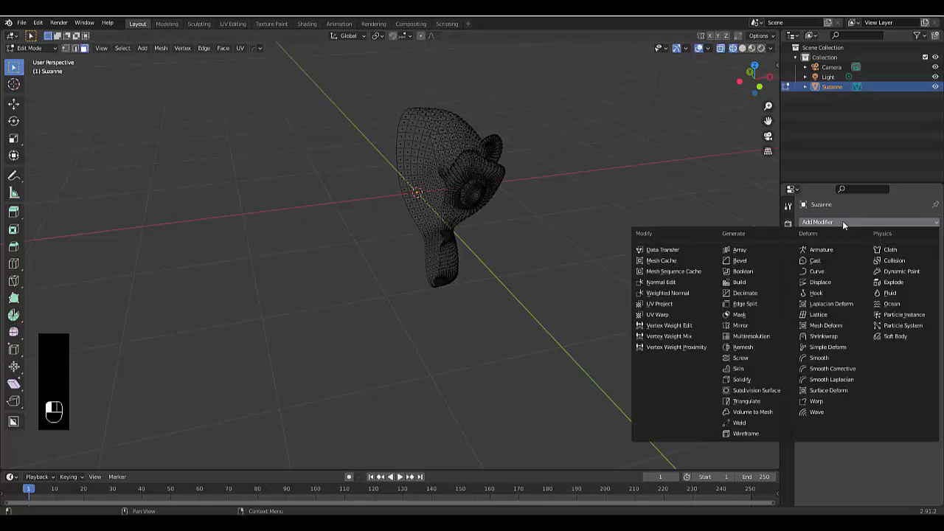
click(741, 326)
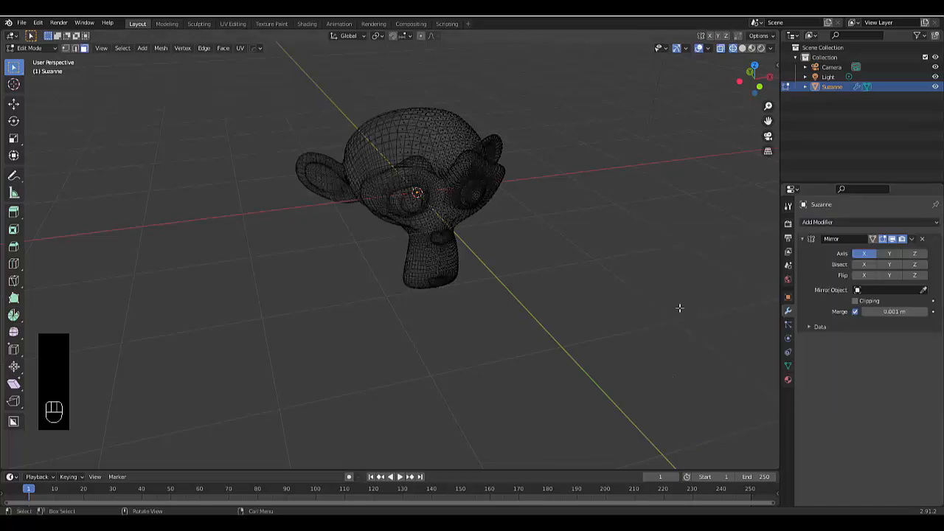
middle_drag(491, 212, 456, 207)
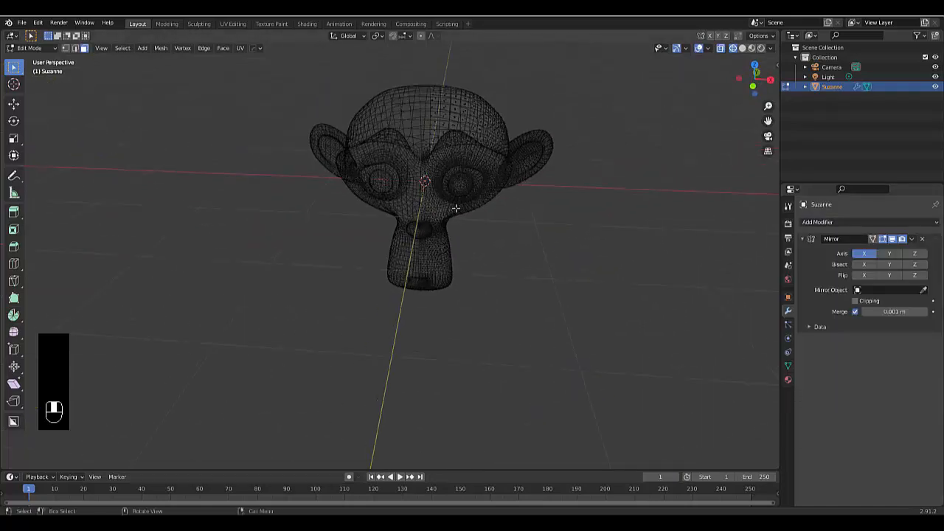
Step: Return the monkey head to Object Mode and display it with solid shading
key(Tab)
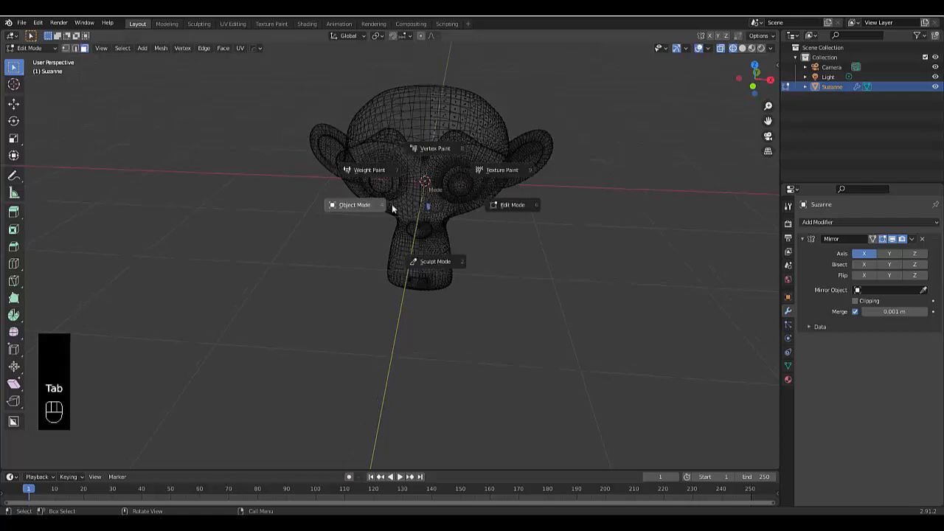
click(742, 48)
mouse_move(513, 282)
middle_down()
mouse_move(288, 264)
mouse_move(466, 264)
mouse_move(533, 240)
mouse_move(451, 314)
mouse_move(468, 308)
middle_up()
key(KP_7)
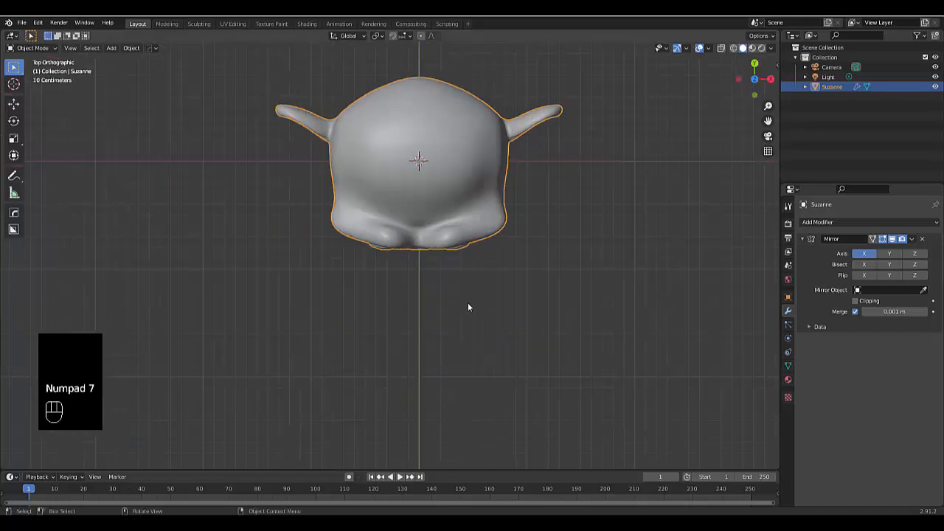
middle_drag(436, 244, 391, 176)
Step: In Edit Mode, select the faces covering the back of the monkey head's real half, leaving out the ear and neck
key(Tab)
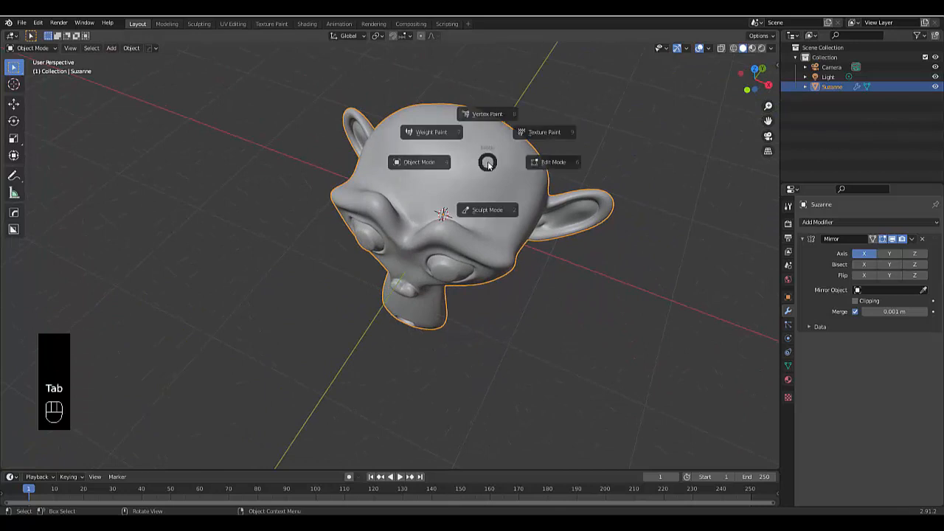
click(555, 160)
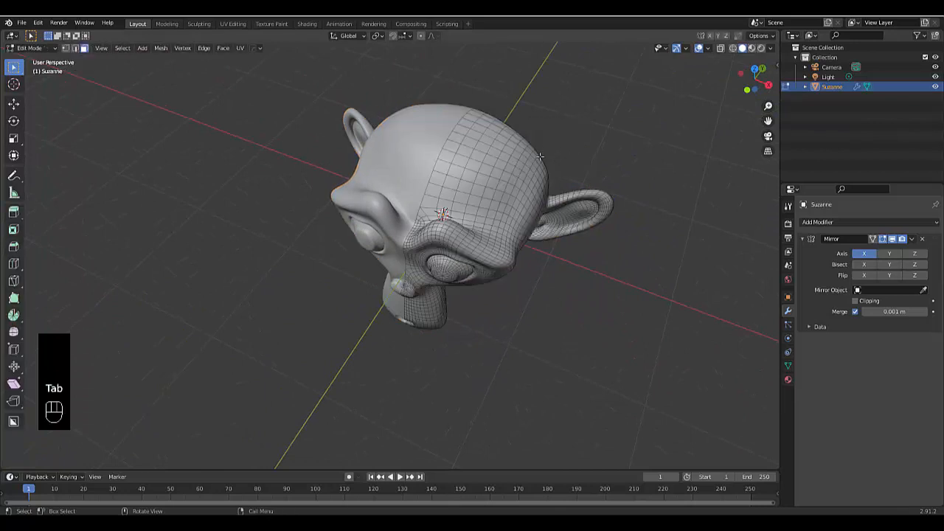
middle_drag(540, 156, 519, 157)
key(grave)
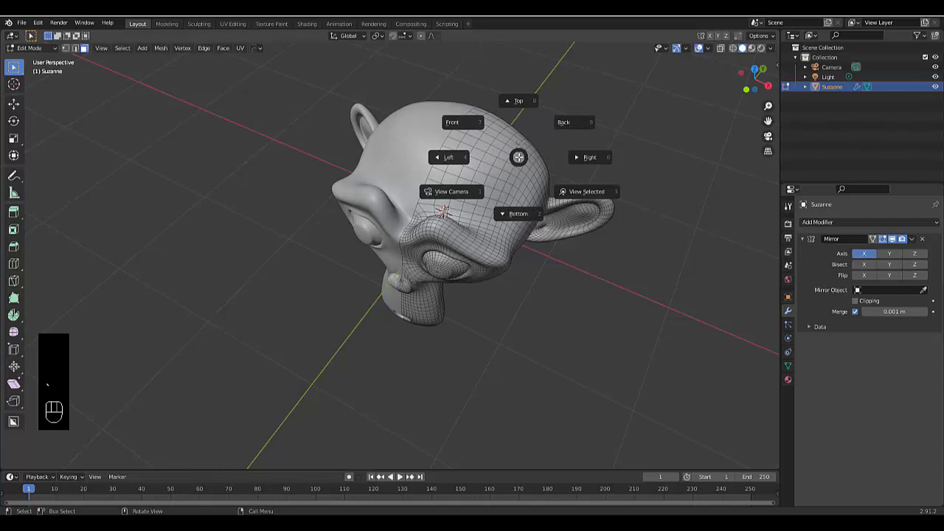
click(560, 126)
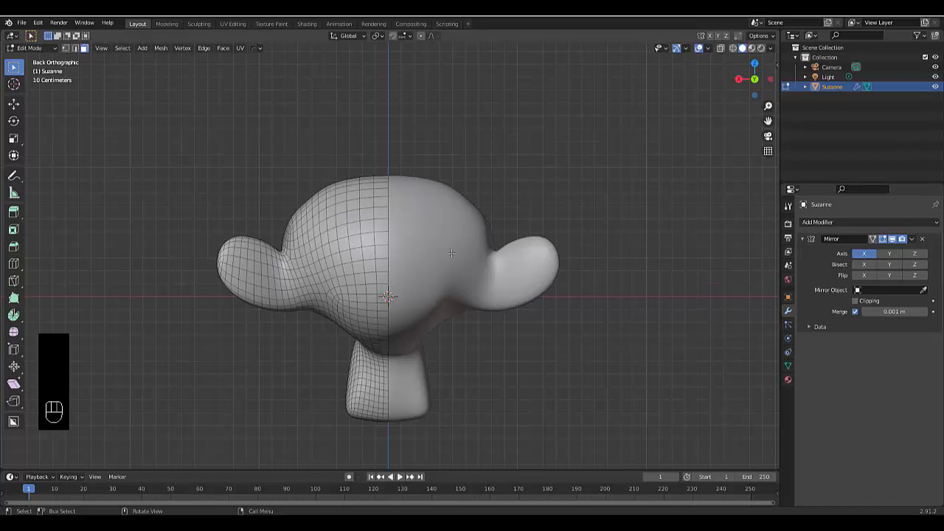
scroll(443, 261, down, 3)
scroll(372, 281, up, 4)
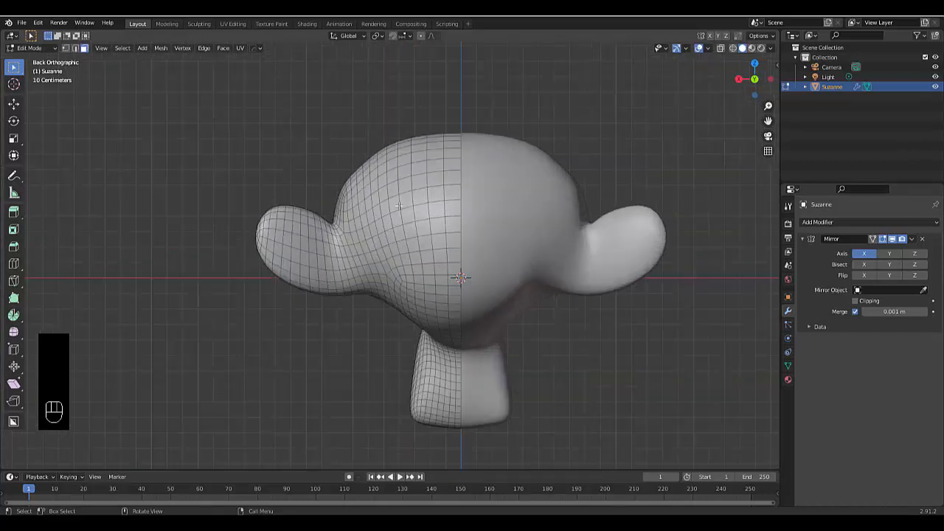
key(shift)
key(shift)
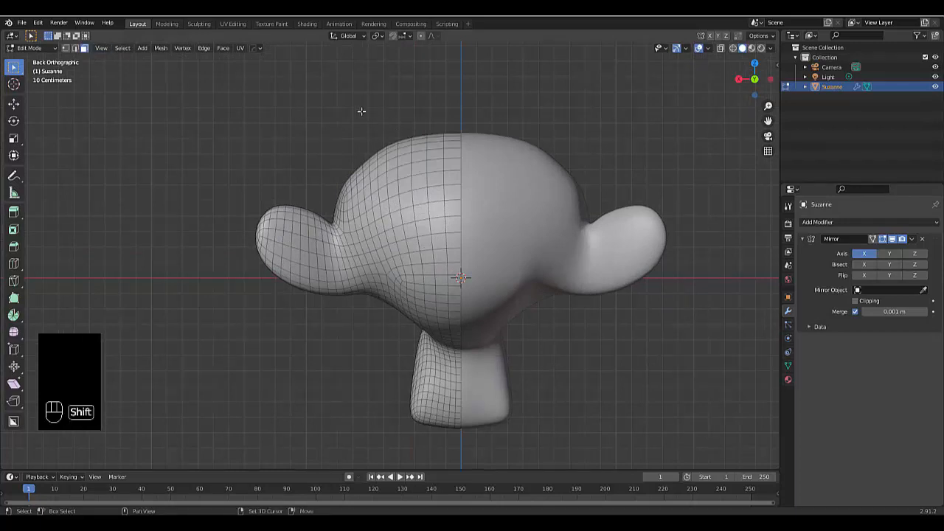
shift+drag(357, 111, 494, 300)
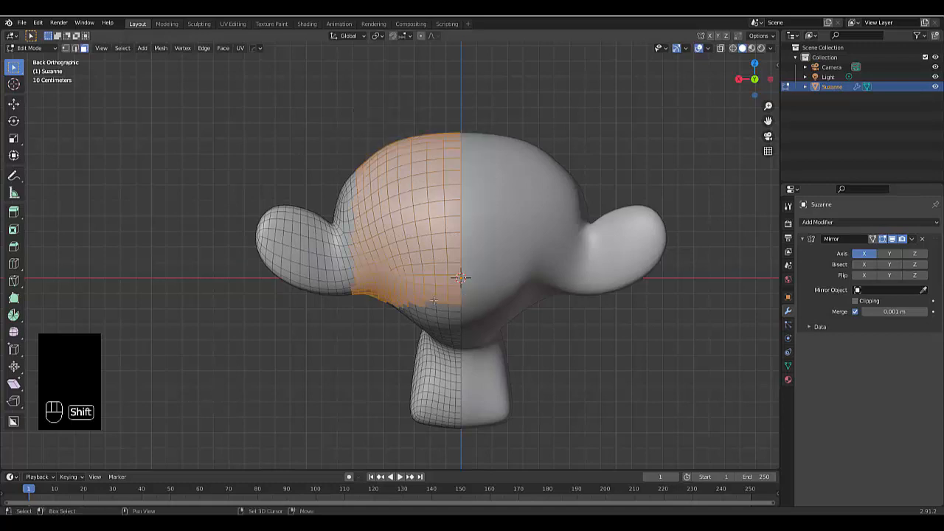
shift+drag(428, 301, 460, 315)
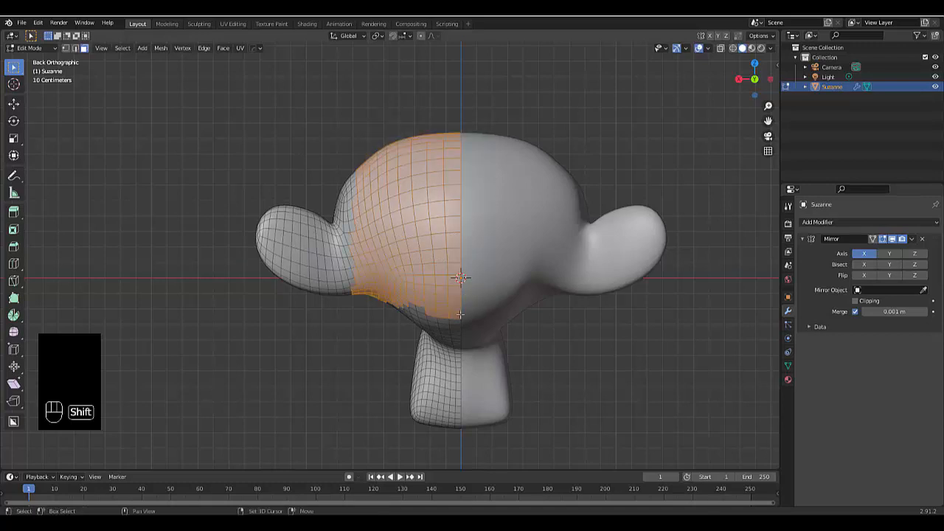
shift+drag(333, 156, 352, 242)
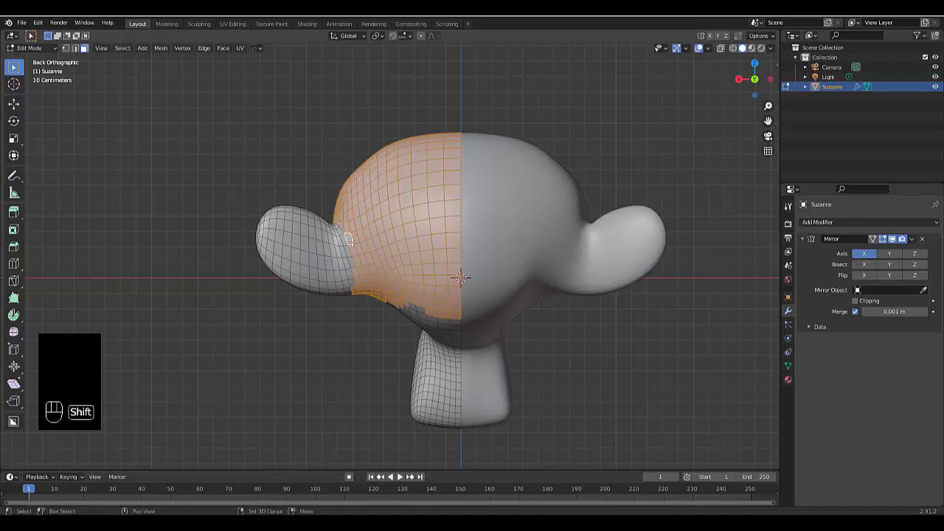
Step: Extend the face selection at the lower back of the head and close the gap around the ear's base
middle_drag(364, 283, 410, 317)
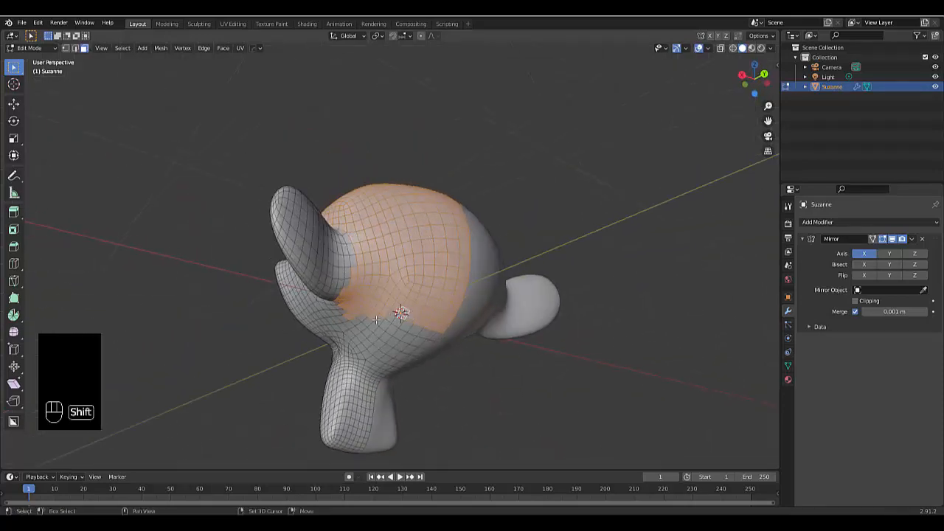
scroll(382, 324, up, 5)
scroll(380, 330, up, 2)
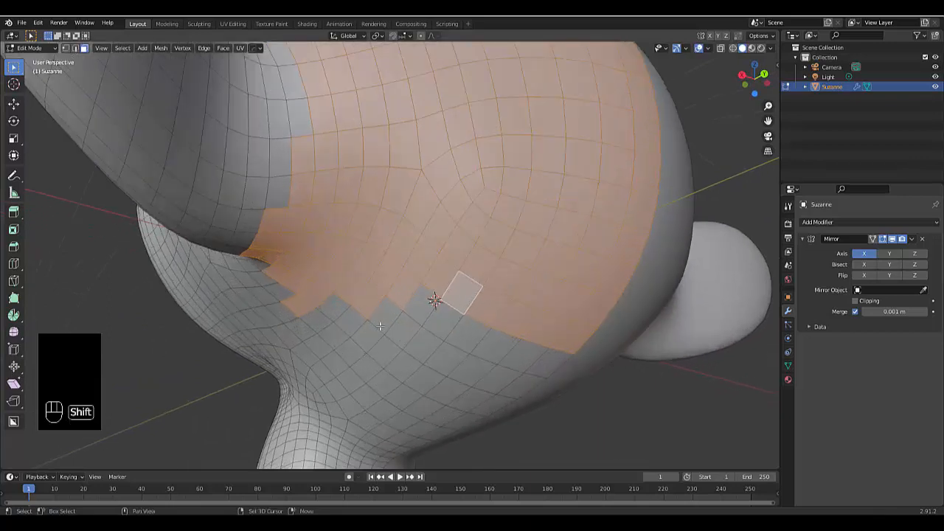
shift+click(300, 309)
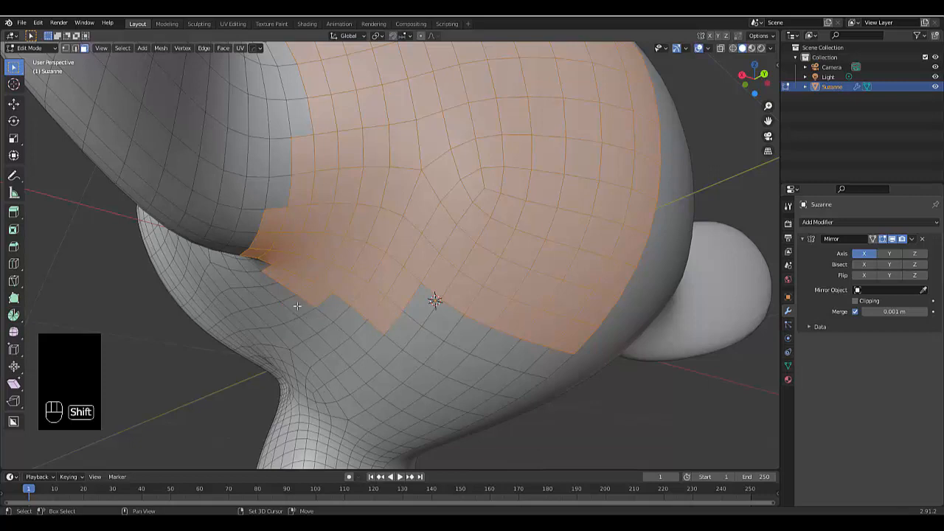
middle_drag(298, 305, 271, 272)
shift+click(272, 262)
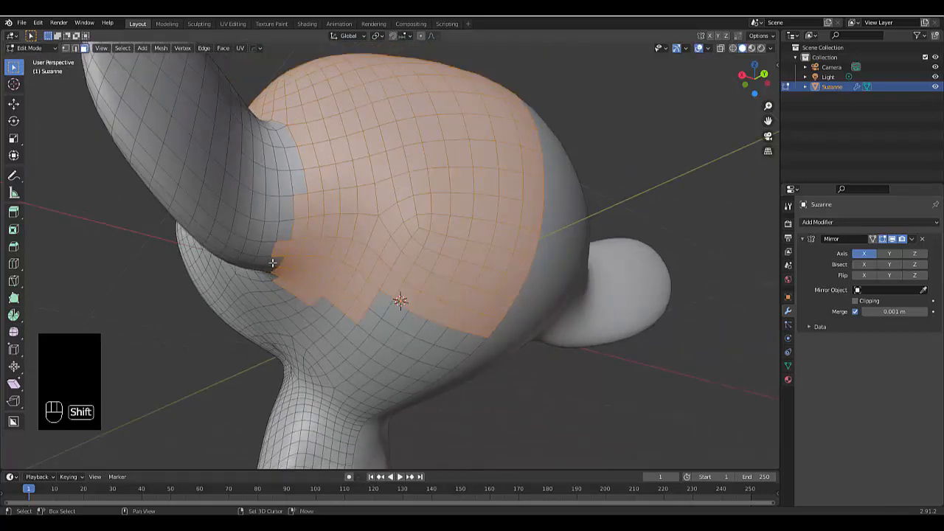
shift+click(299, 228)
shift+click(303, 209)
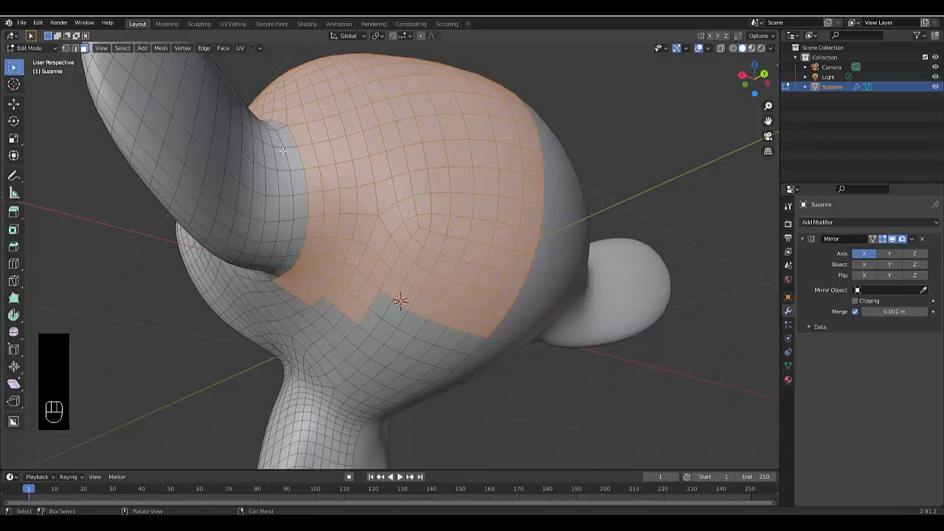
Step: Even out the face selection's lower border just beneath the ear
scroll(306, 276, down, 5)
middle_drag(310, 266, 327, 237)
scroll(313, 266, up, 5)
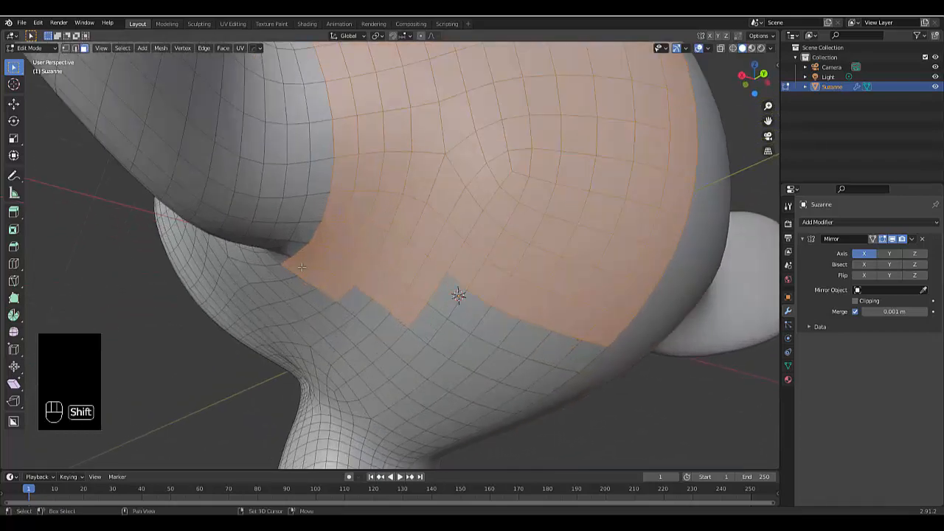
shift+click(315, 278)
shift+click(335, 293)
scroll(339, 323, down, 5)
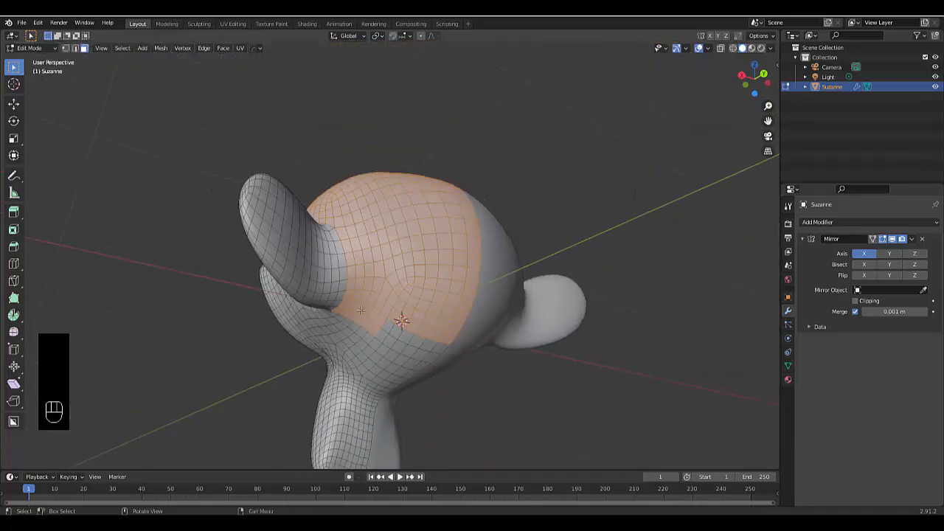
Step: From the top view, add the faces over the crown and side of the head to the selection, stopping at the forehead
middle_drag(362, 310, 436, 266)
scroll(281, 238, up, 5)
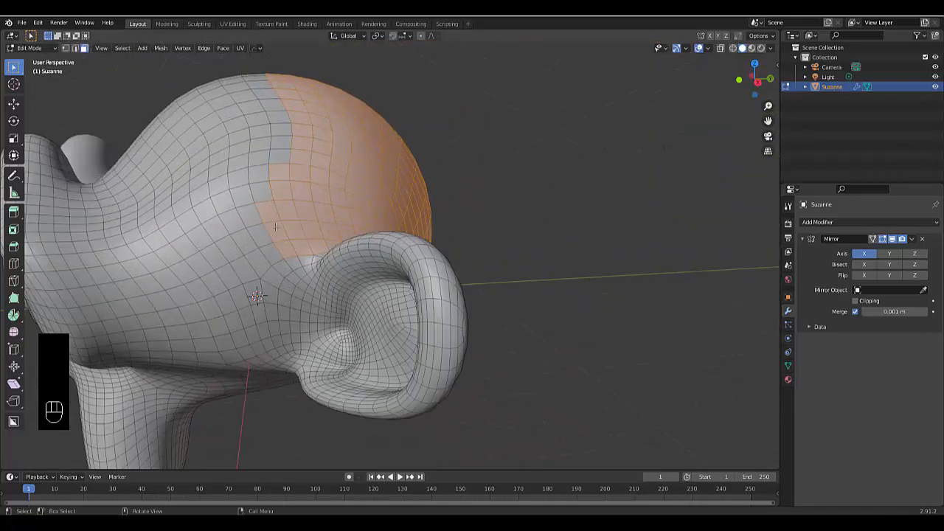
key(KP_7)
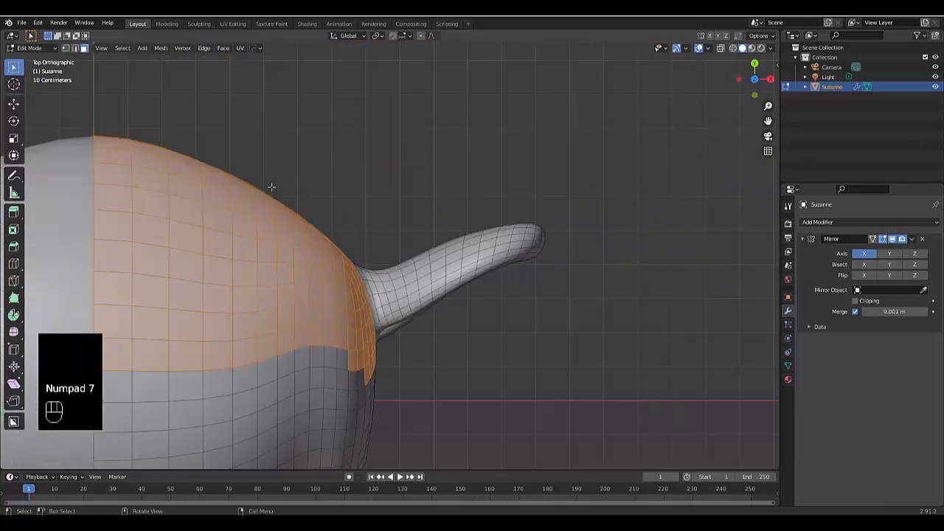
scroll(262, 203, down, 5)
scroll(221, 342, up, 2)
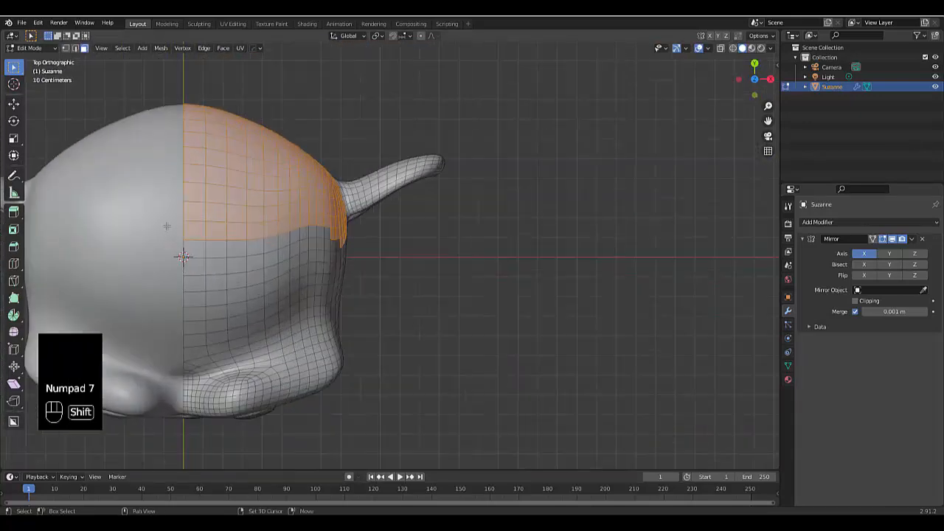
shift+drag(167, 225, 349, 303)
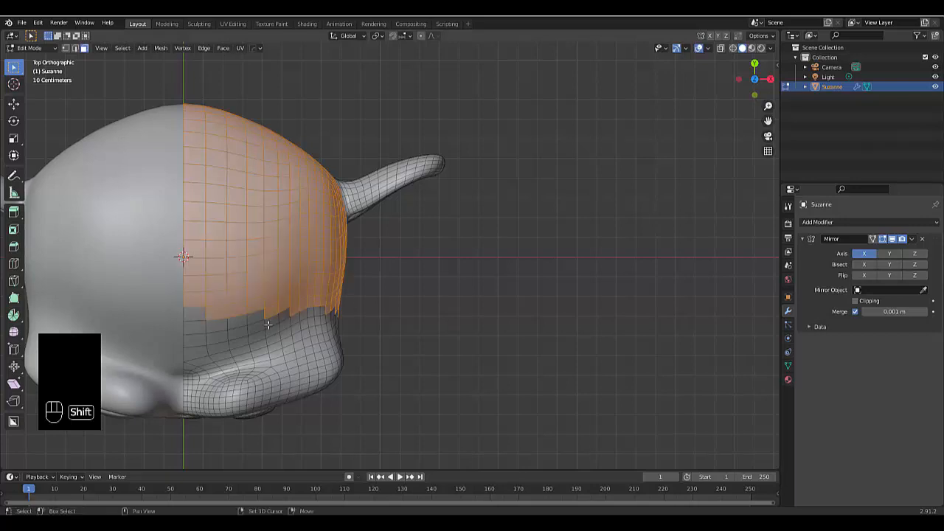
Step: Add single faces along the ragged front edge of the selection to form a clean hairline across the forehead
shift+click(194, 319)
shift+click(194, 329)
shift+click(217, 326)
shift+click(238, 323)
shift+click(196, 339)
shift+click(222, 336)
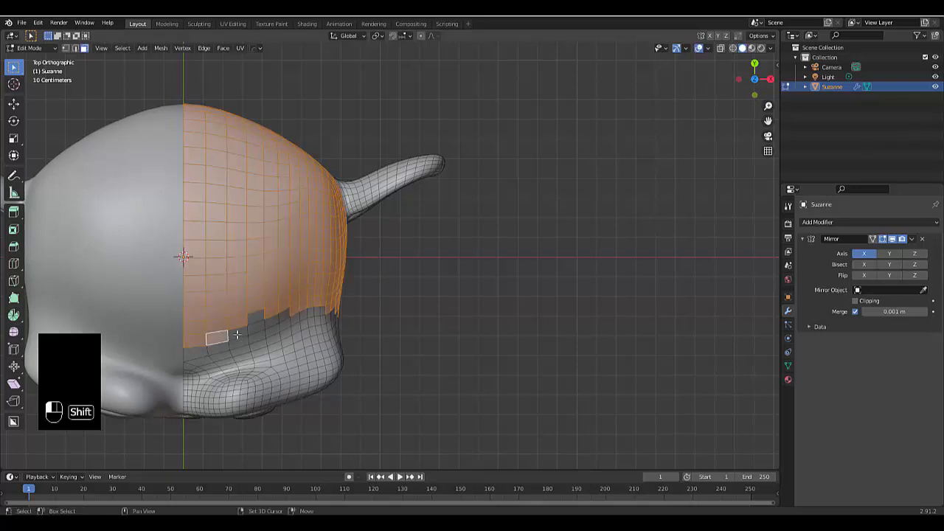
shift+click(245, 332)
shift+click(256, 321)
shift+click(271, 322)
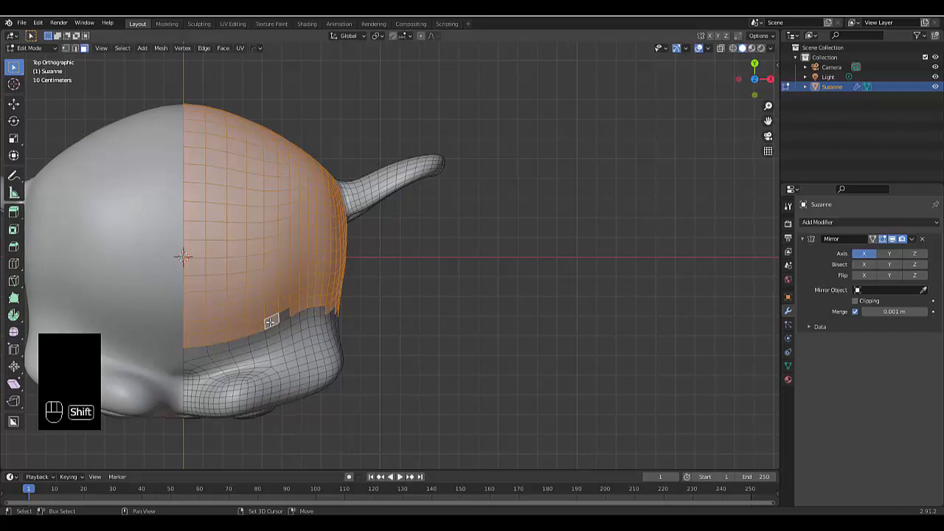
shift+click(285, 315)
Step: Extend the selection by one more row of faces across the forehead above the brow, out to the temple
mouse_move(281, 334)
middle_down()
mouse_move(265, 325)
mouse_move(250, 288)
mouse_move(284, 325)
middle_up()
shift+click(213, 341)
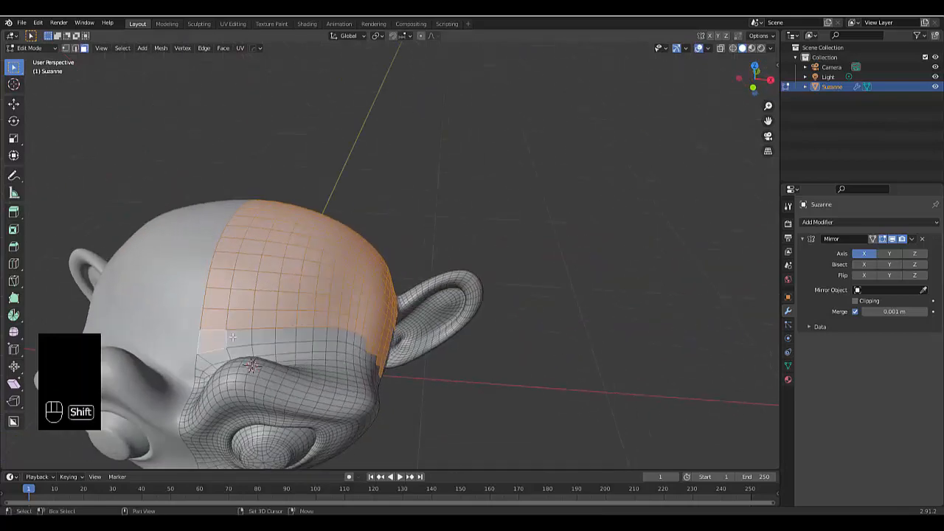
shift+click(239, 339)
shift+click(264, 336)
shift+click(288, 335)
shift+click(309, 335)
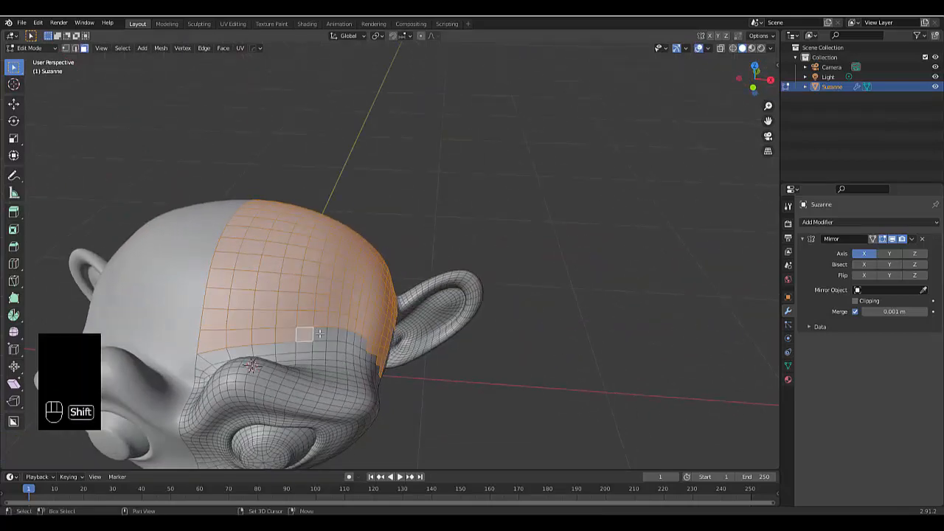
shift+click(331, 334)
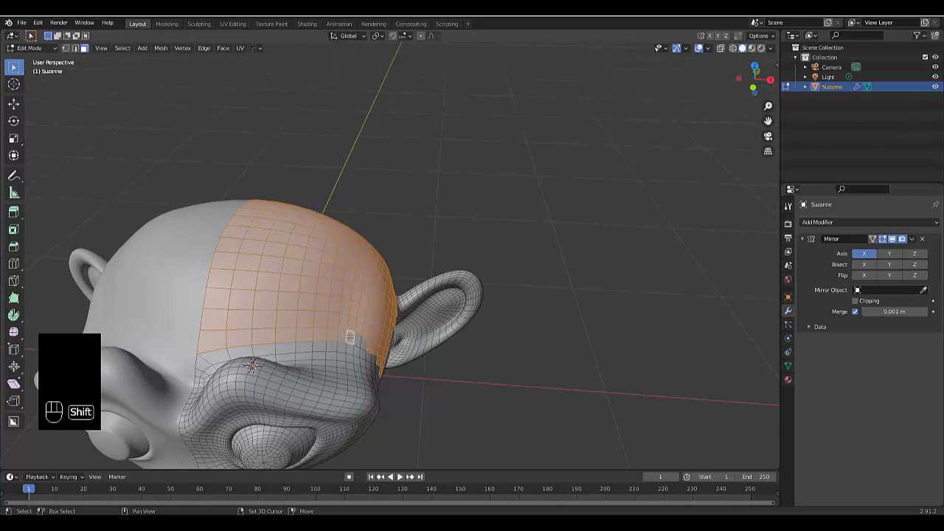
shift+click(354, 339)
Step: Add the faces at the temple in front of the ear to smooth the hairline on the side of the head
middle_drag(354, 339, 352, 290)
scroll(352, 290, up, 3)
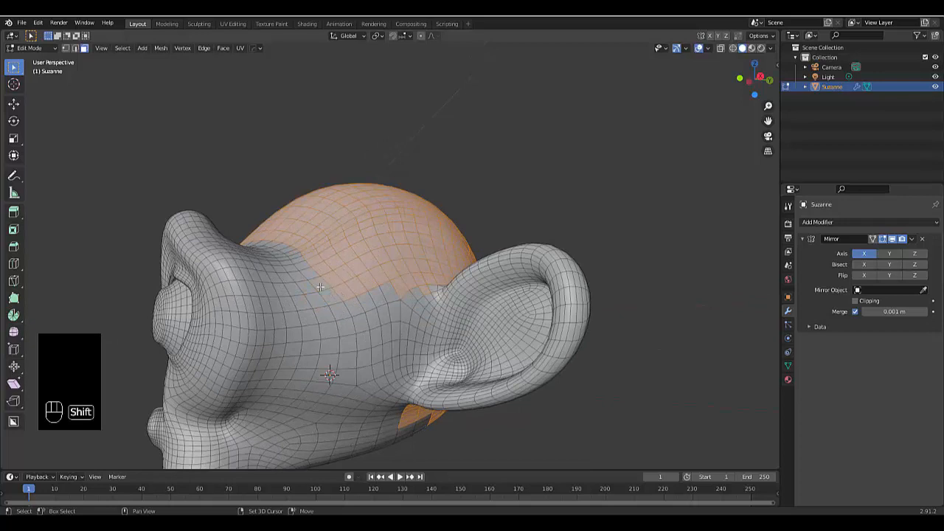
shift+click(351, 306)
shift+click(366, 305)
shift+click(379, 299)
shift+click(387, 295)
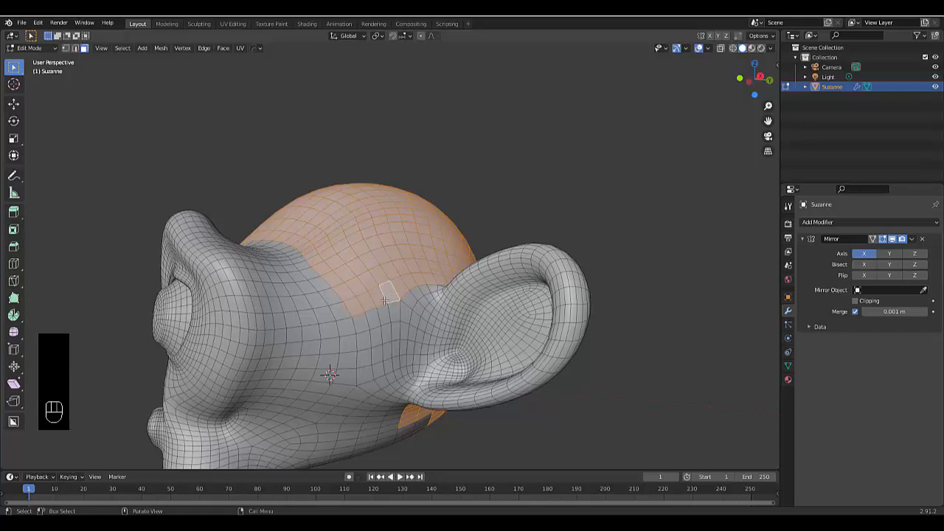
Step: Duplicate the selected scalp faces in place and separate the copy into its own object
middle_drag(384, 300, 414, 421)
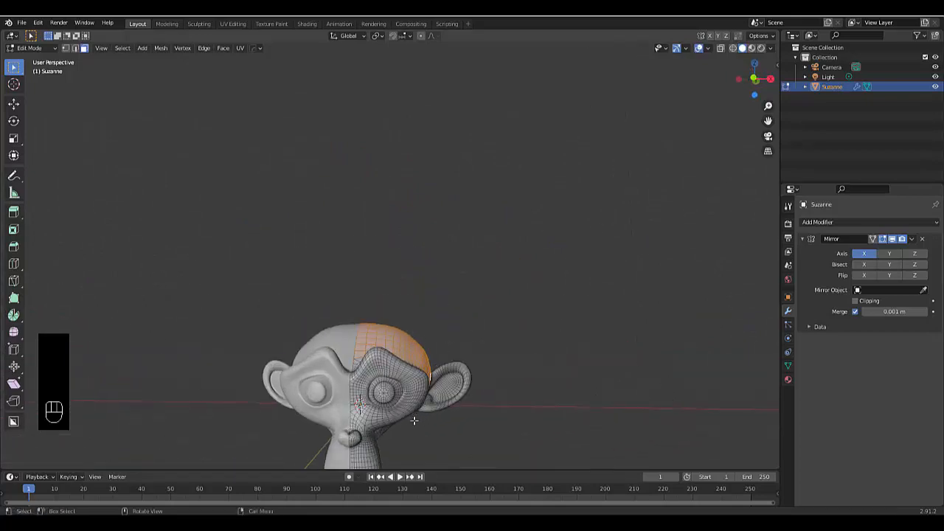
key(shift+d)
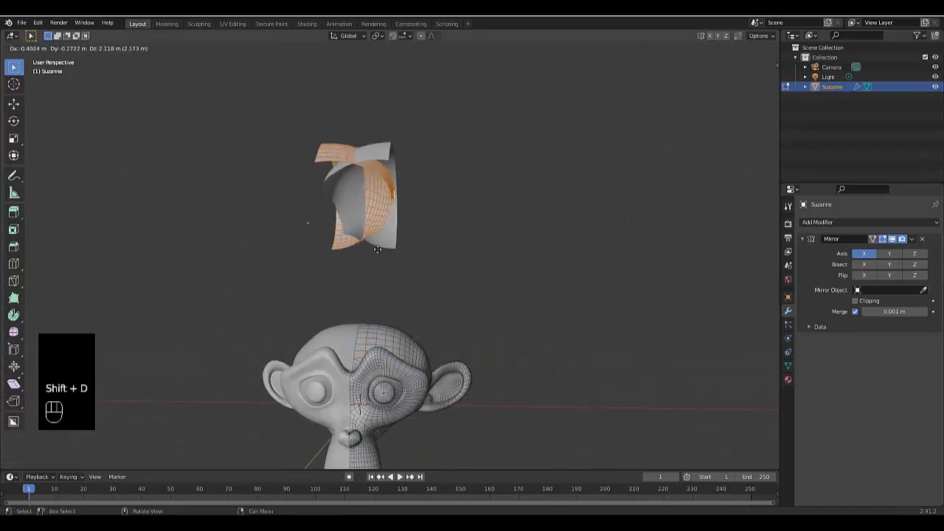
right_click(468, 325)
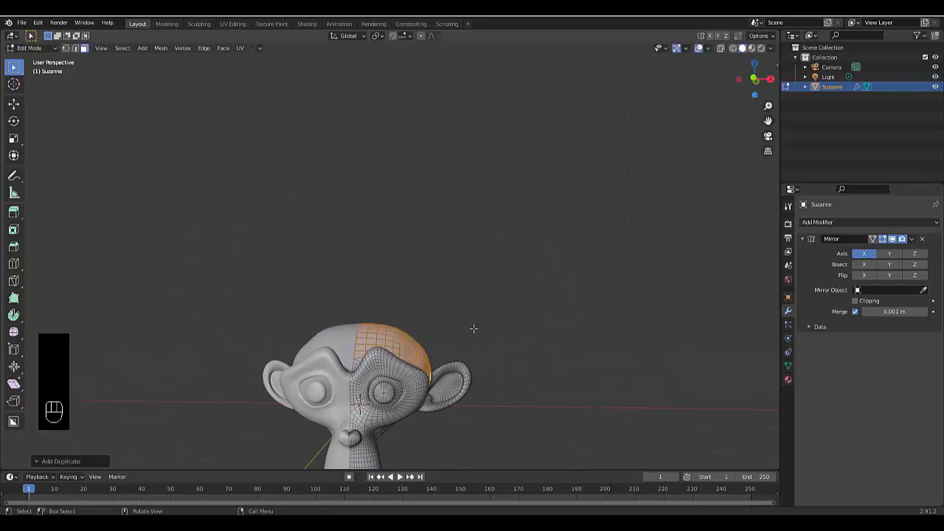
right_click(472, 331)
mouse_move(474, 333)
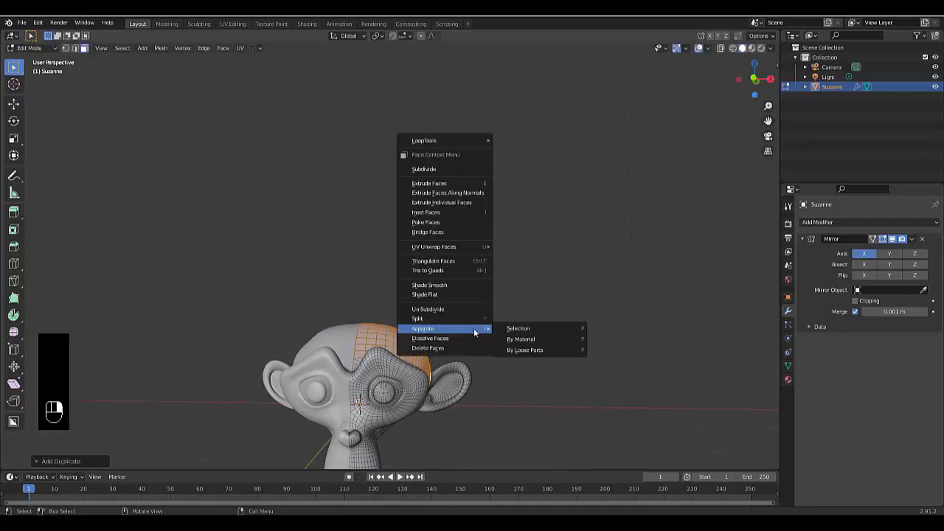
click(529, 329)
scroll(441, 369, up, 2)
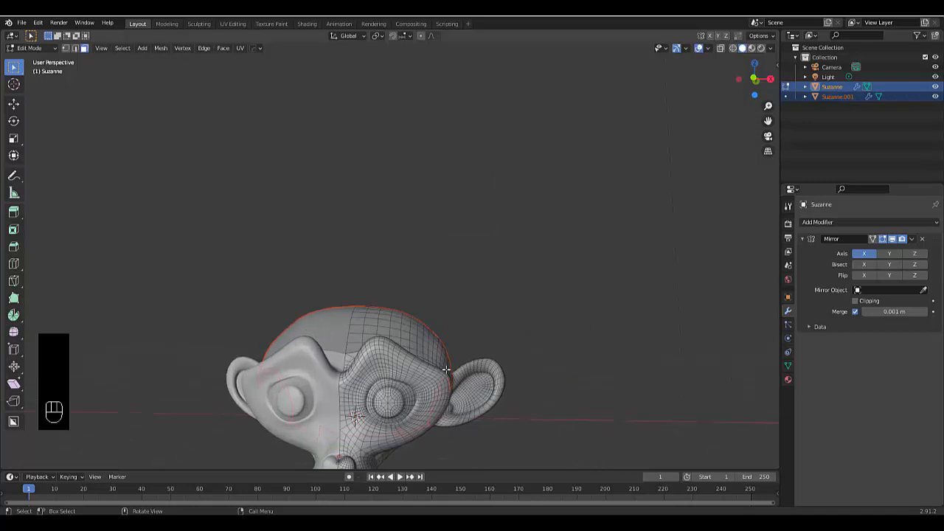
Step: Return to Object Mode, select the separated scalp piece and try moving it
key(Tab)
click(383, 369)
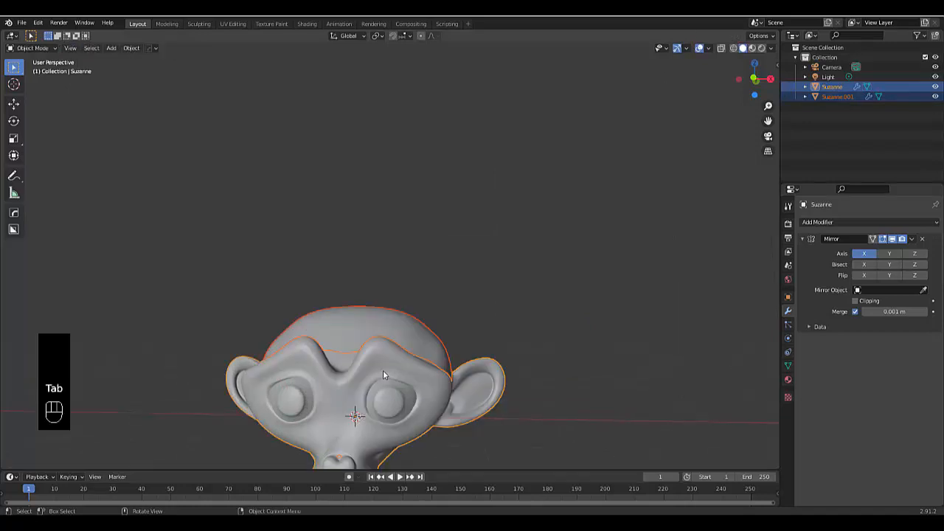
click(400, 322)
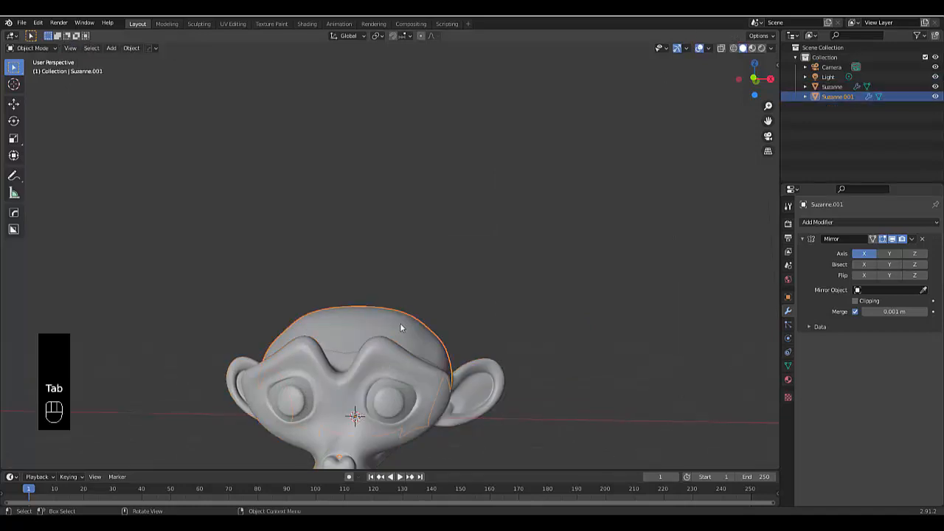
key(g)
middle_drag(397, 353, 404, 372)
key(Tab)
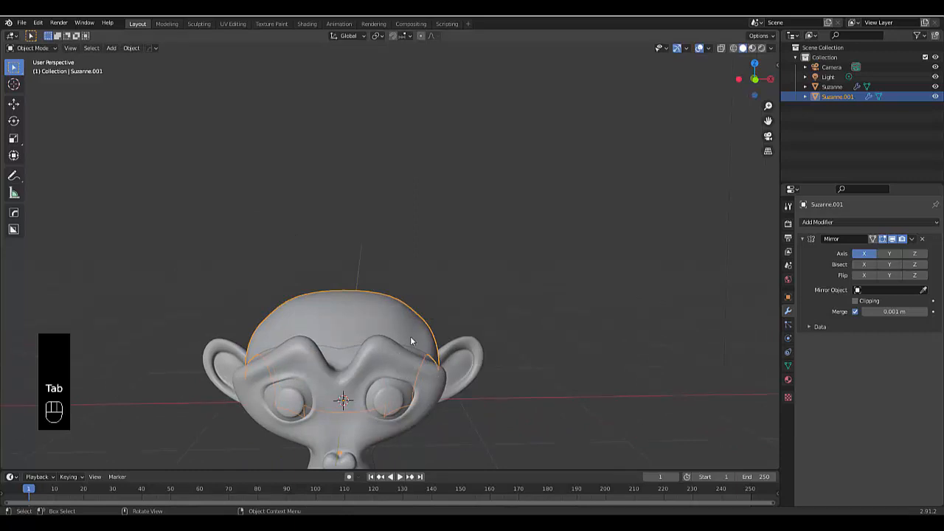
Step: Set the origin of the separated scalp piece to its own geometry
right_click(411, 339)
mouse_move(390, 361)
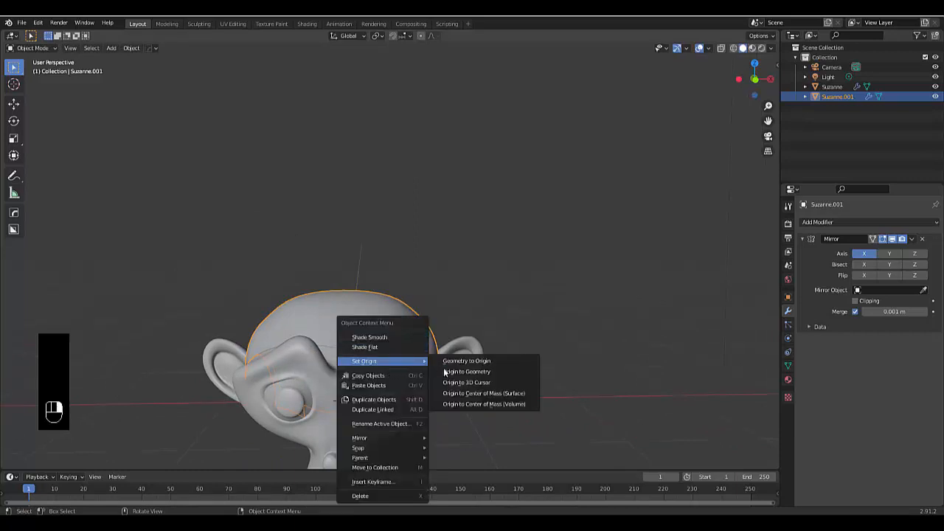
click(457, 371)
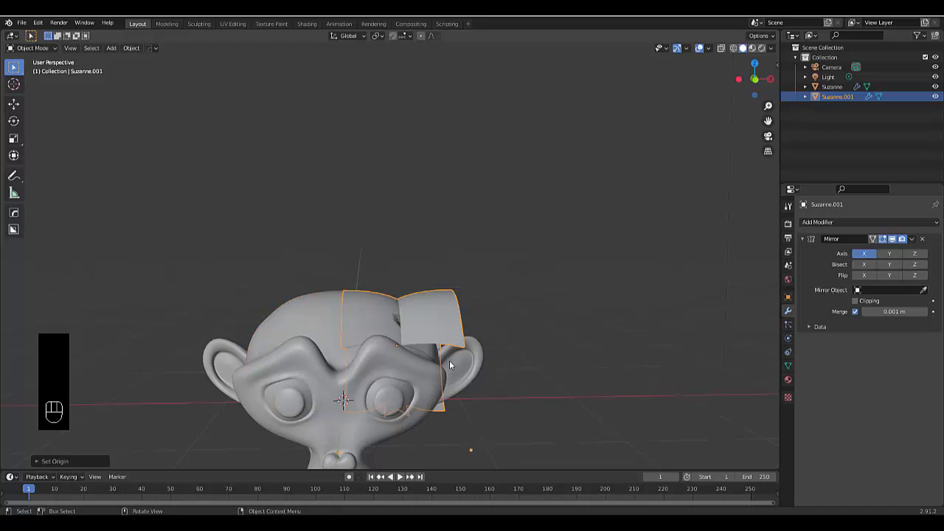
middle_drag(514, 261, 460, 385)
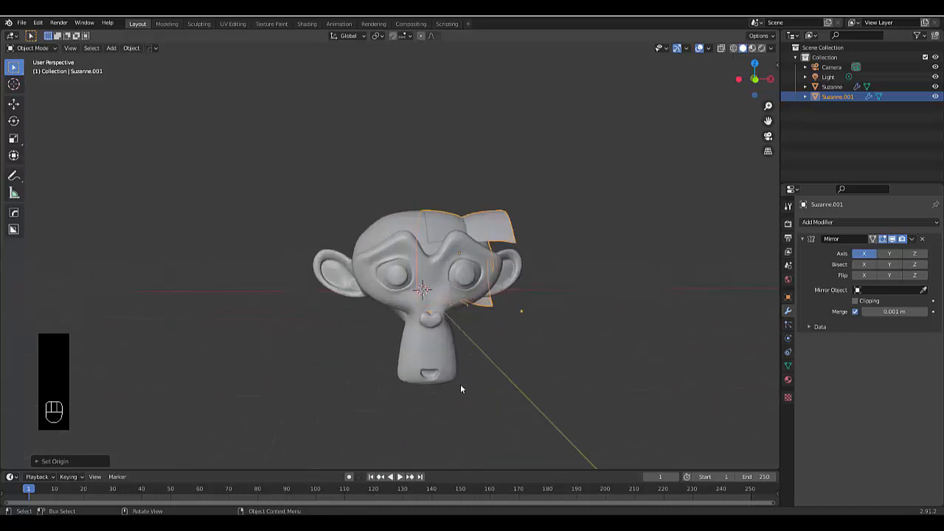
Step: Add an empty at the world origin and assign it as the mirror object of the scalp piece's Mirror modifier
key(shift+a)
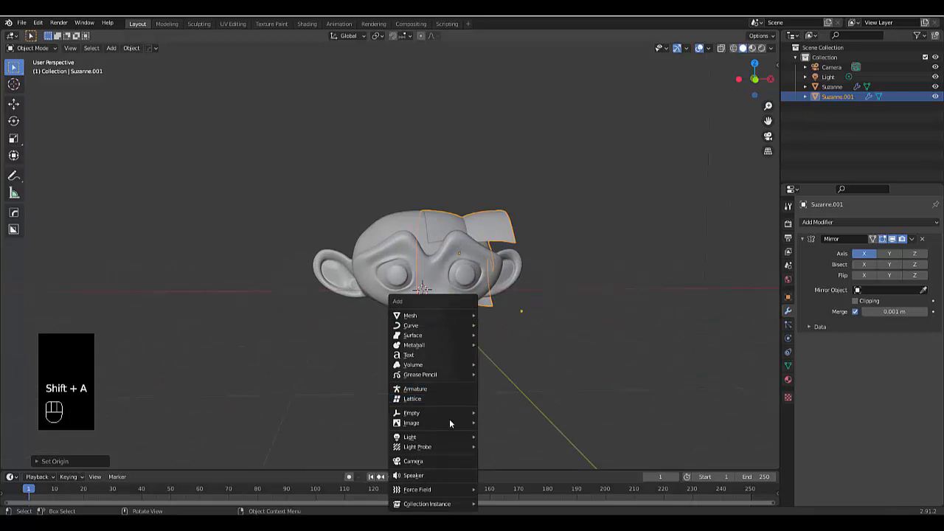
mouse_move(446, 414)
click(503, 414)
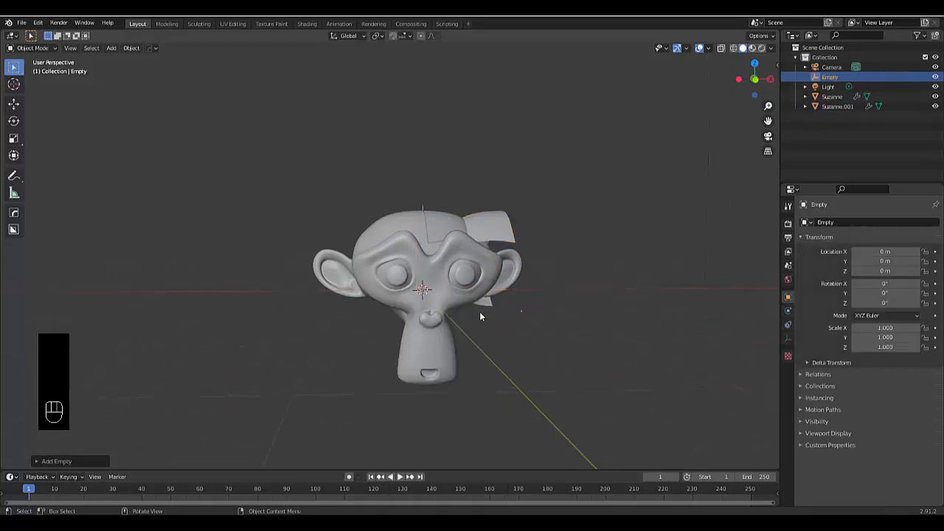
click(503, 219)
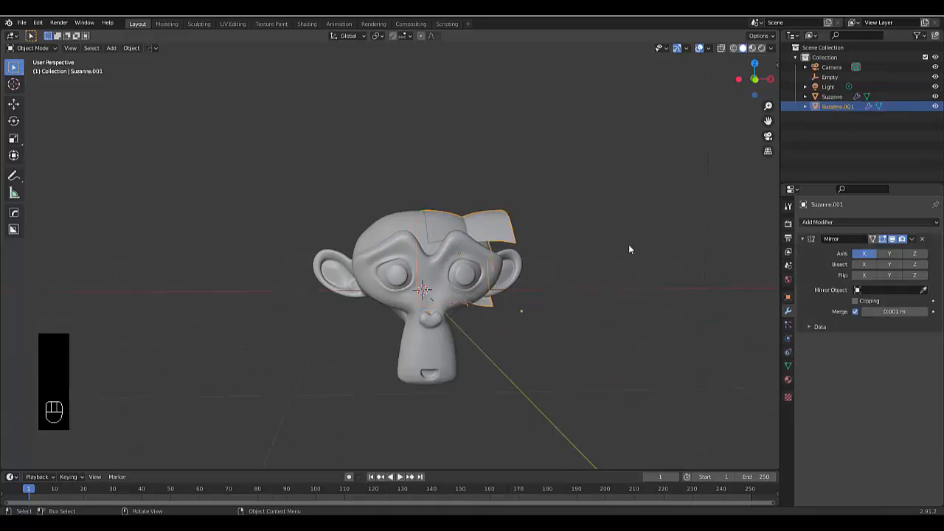
click(891, 291)
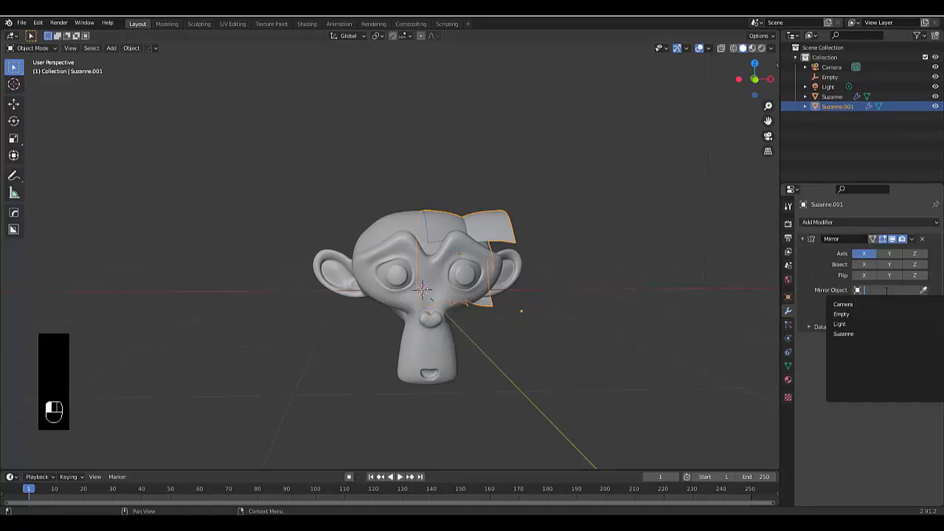
click(849, 314)
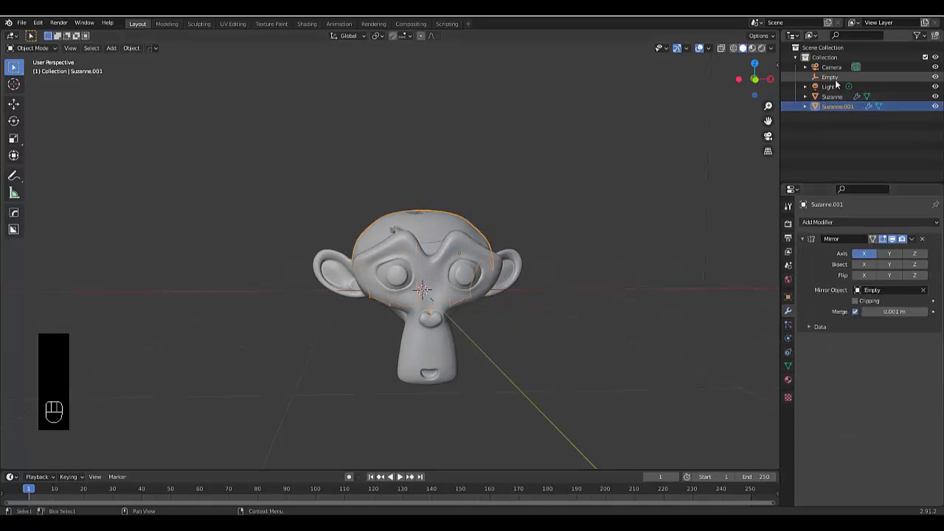
Step: Rename the empty as "Empty suzanne base hair" and the scalp piece as "Suzanne base hair"
click(831, 77)
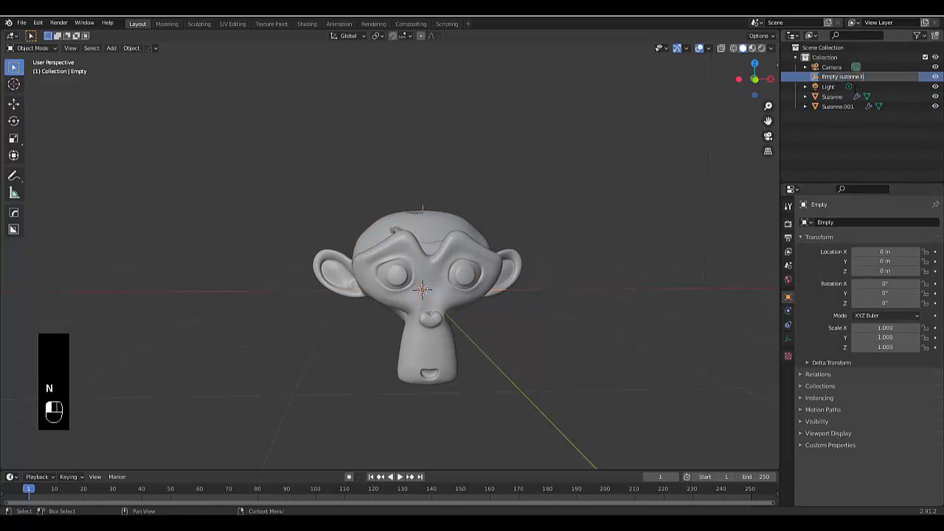
key(Return)
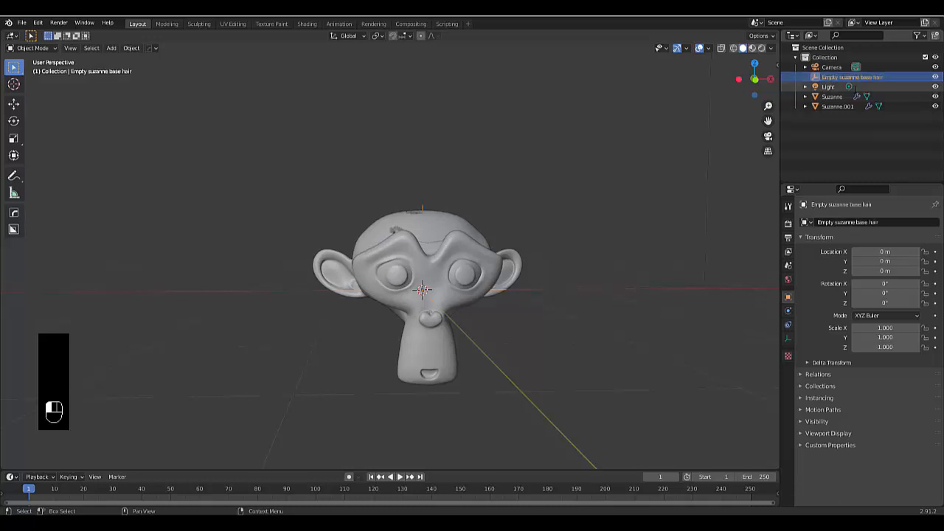
click(839, 107)
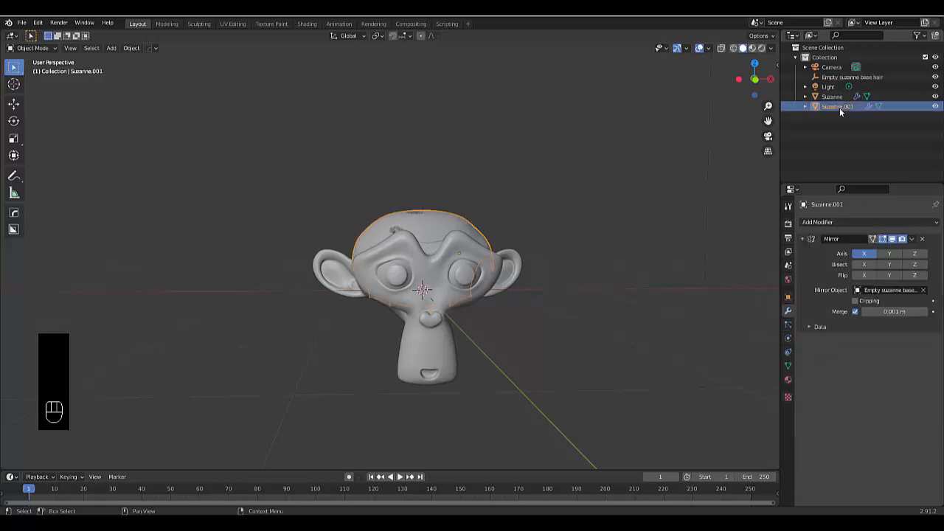
double_click(848, 107)
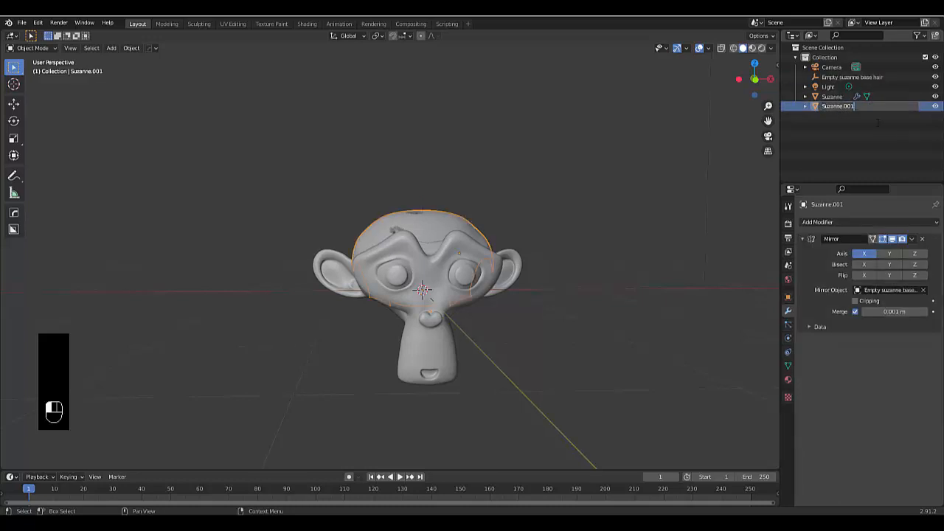
key(BackSpace)
key(BackSpace)
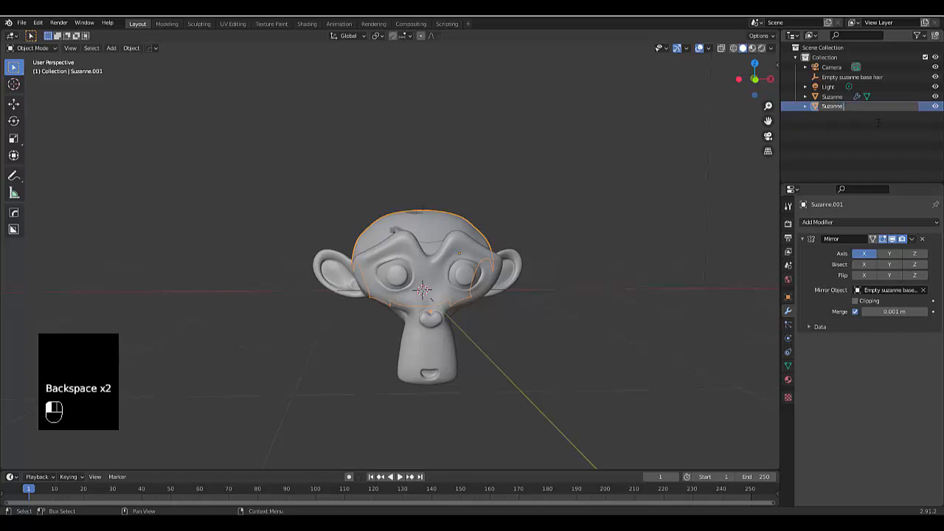
text(base hair)
key(Return)
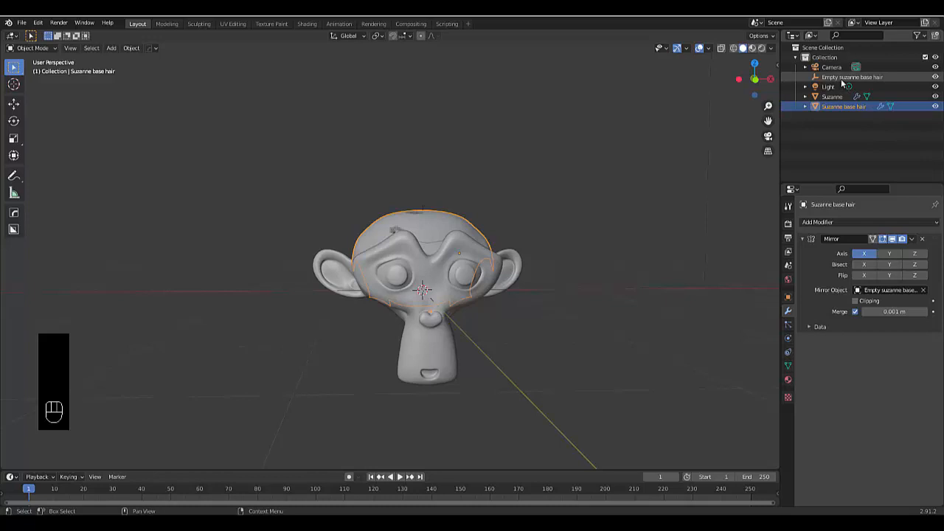
Step: Create a new collection and name it Hair
right_click(840, 110)
click(836, 125)
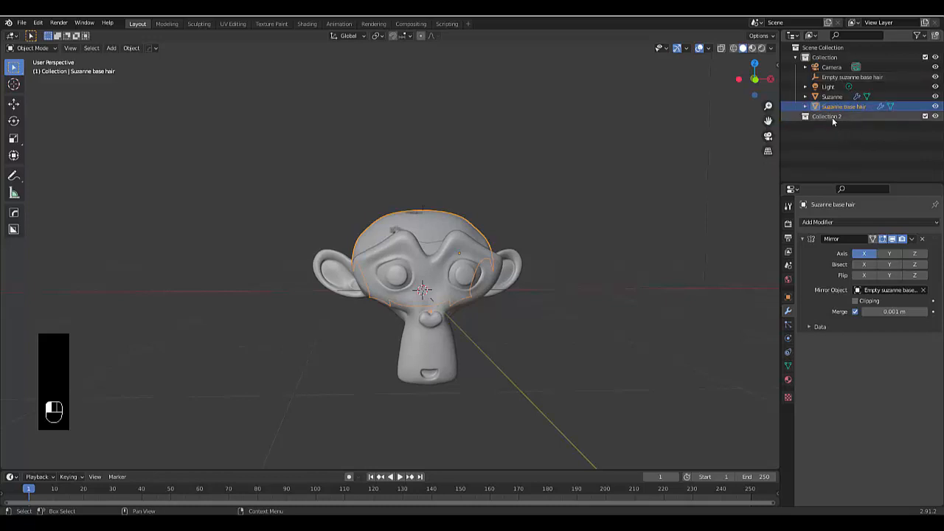
double_click(830, 116)
text(Ha)
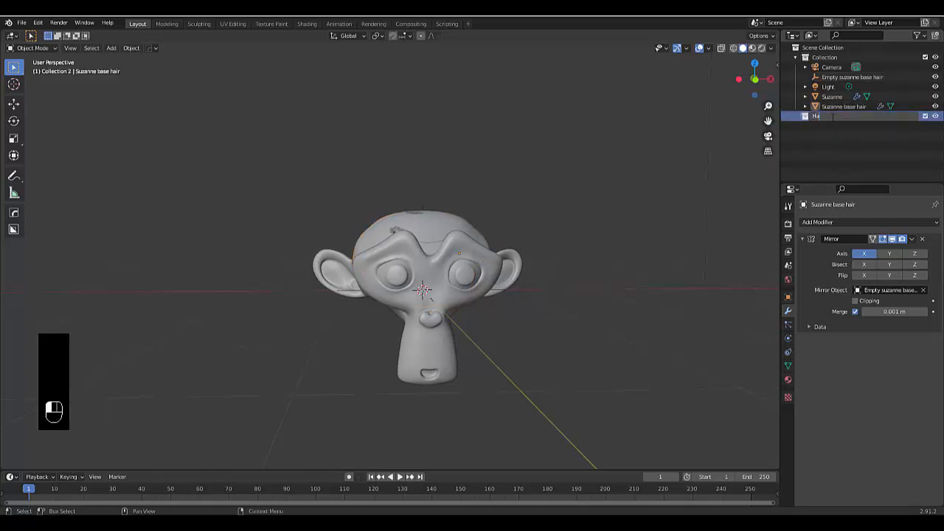
text(ir)
key(Return)
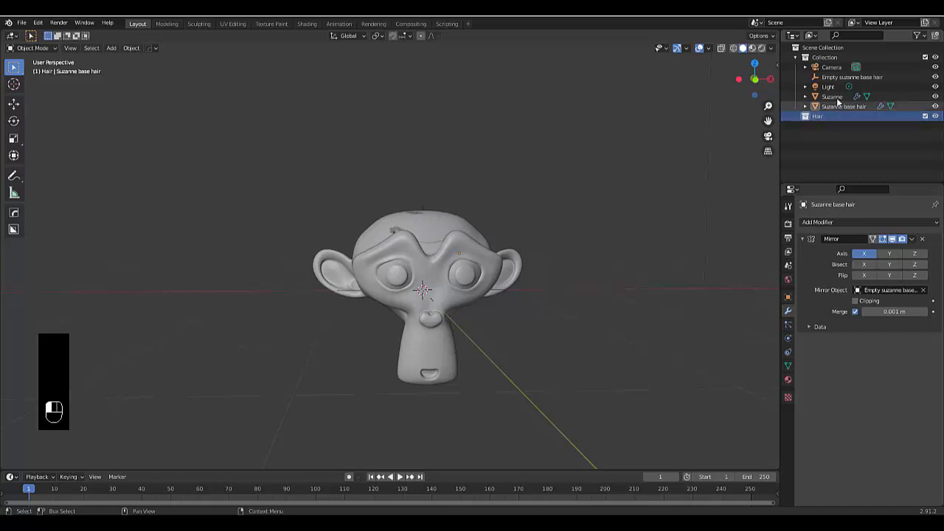
Step: Move the scalp mesh and its empty into the Hair collection, and hide the empty in the viewport
click(838, 108)
drag(838, 108, 826, 118)
click(844, 78)
drag(844, 83, 839, 108)
middle_drag(459, 219, 398, 240)
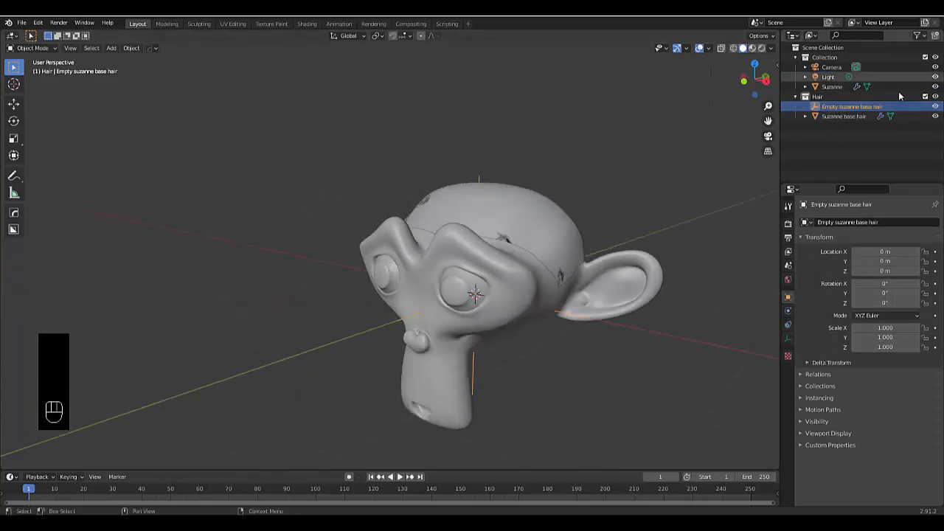
click(937, 107)
middle_drag(595, 200, 522, 238)
Step: Select the Suzanne base hair mesh and set its origin to geometry again
click(515, 262)
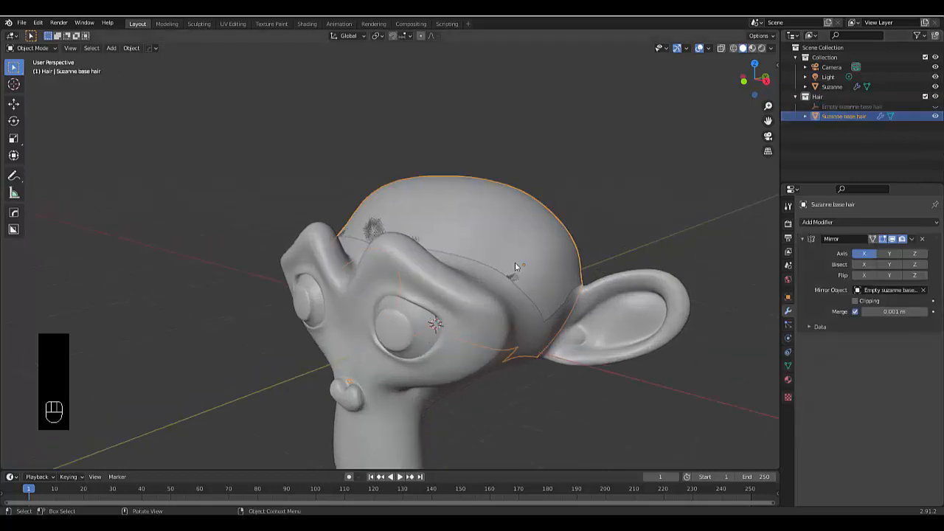
middle_drag(478, 384, 466, 293)
right_click(480, 213)
mouse_move(480, 213)
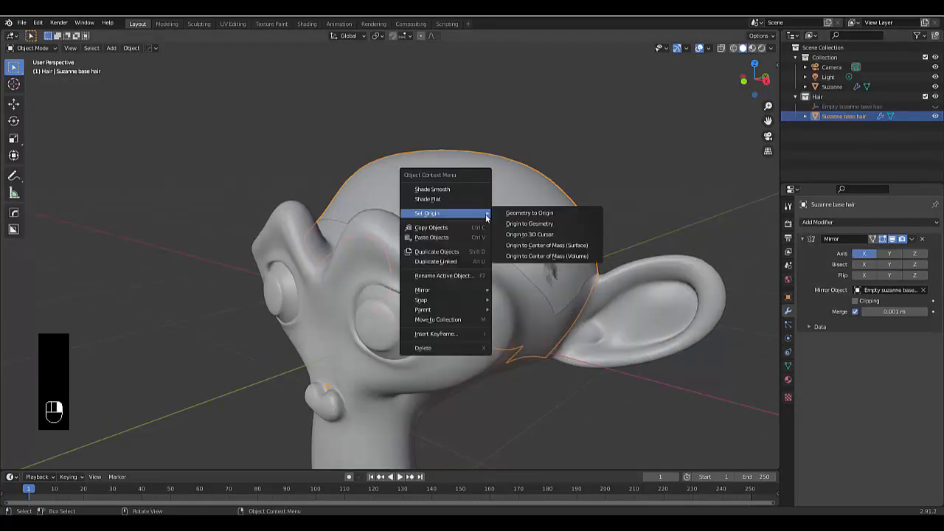
click(529, 224)
middle_drag(489, 281, 511, 297)
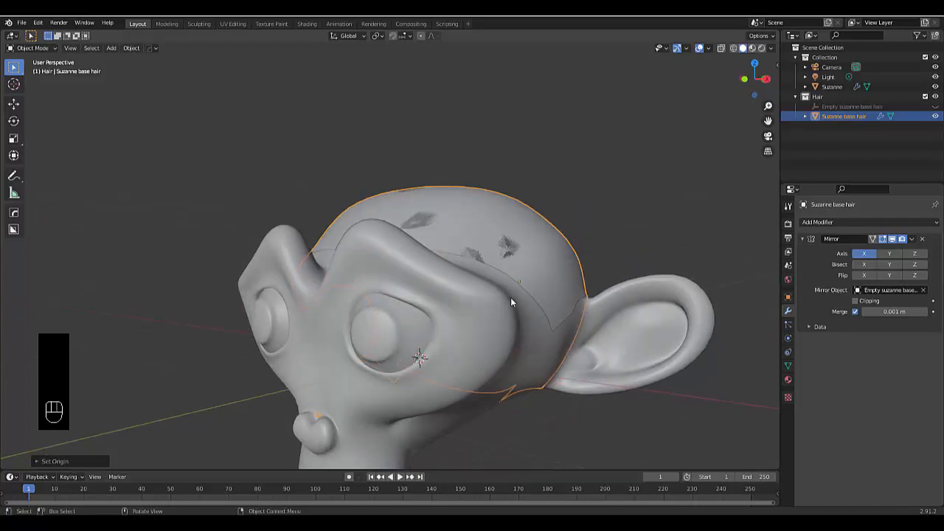
Step: Try enlarging the mirrored scalp mesh uniformly so it stands off the head, and check the seam at the back
middle_drag(544, 341, 575, 316)
key(s)
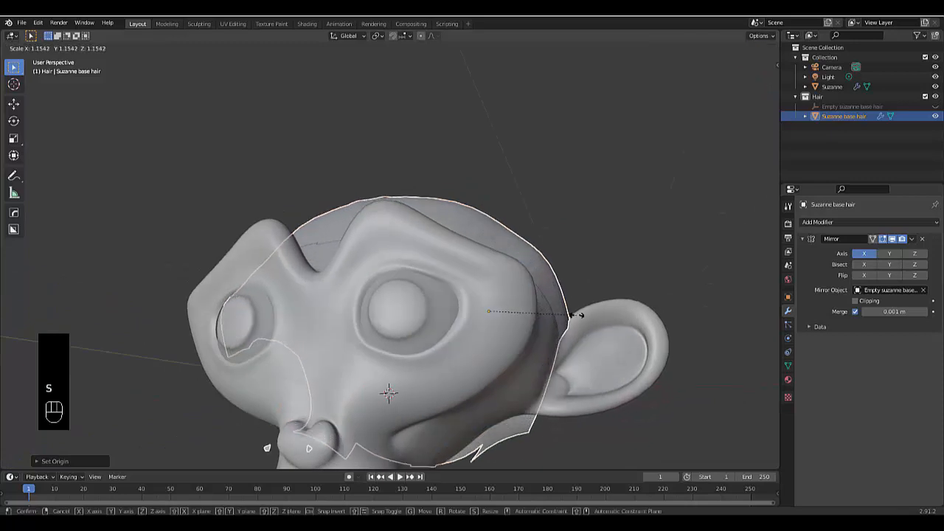
click(581, 315)
middle_drag(582, 315, 502, 431)
scroll(579, 375, up, 4)
middle_drag(579, 375, 374, 413)
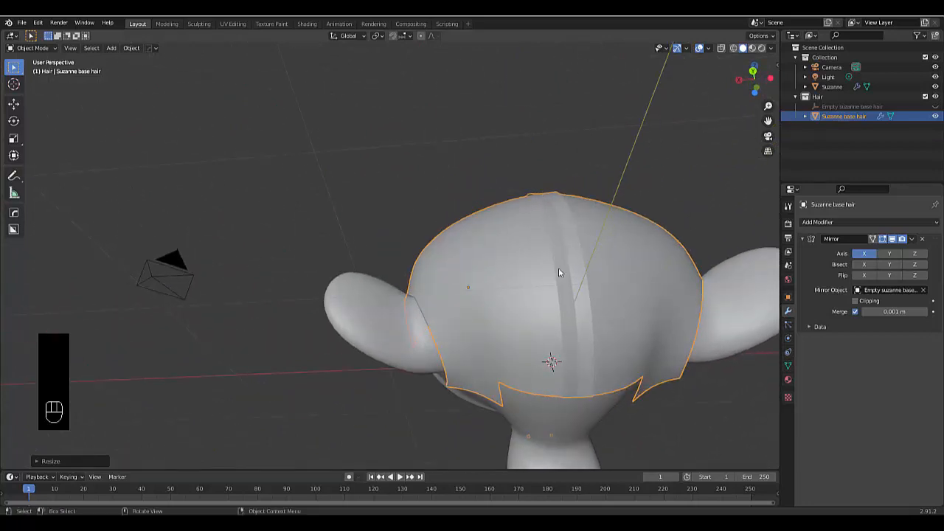
scroll(414, 347, down, 1)
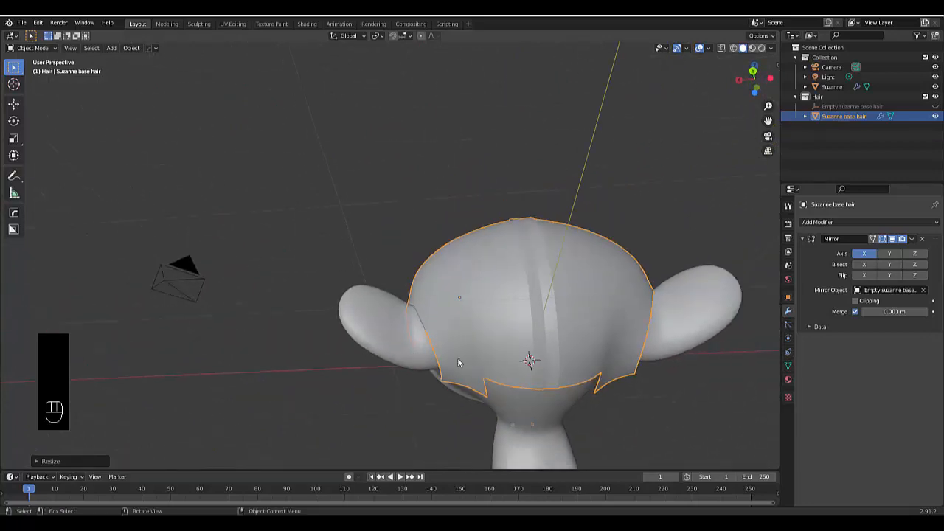
Step: Try closing the centre seam by enabling Clipping and setting the Mirror modifier's merge distance to 0.2 m
click(857, 311)
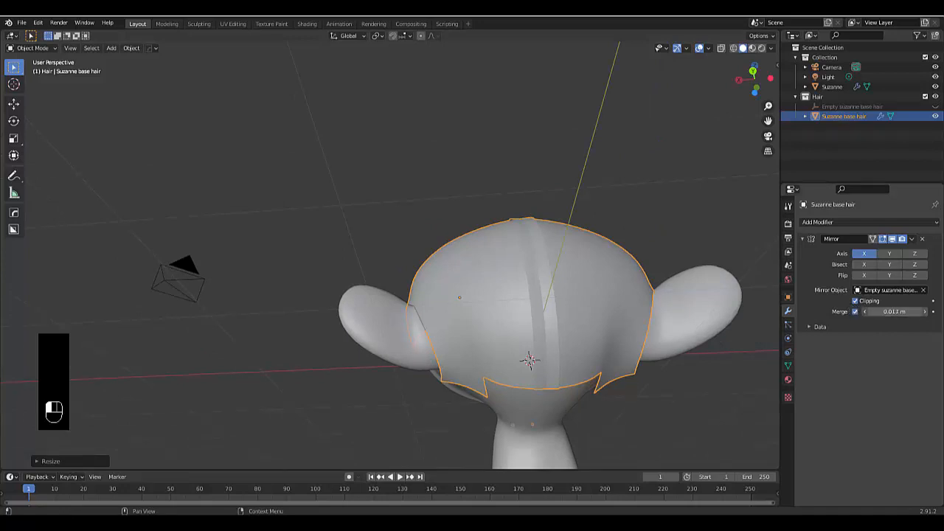
drag(895, 312, 913, 311)
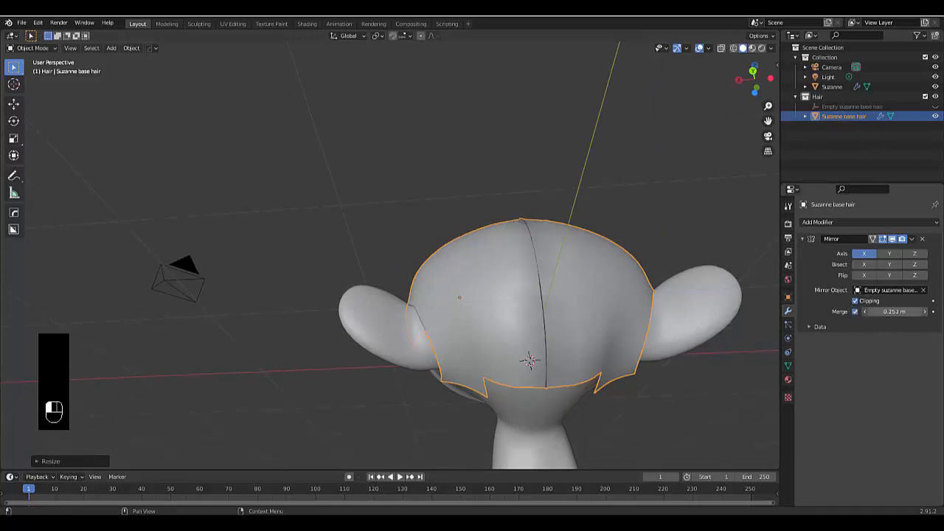
click(894, 311)
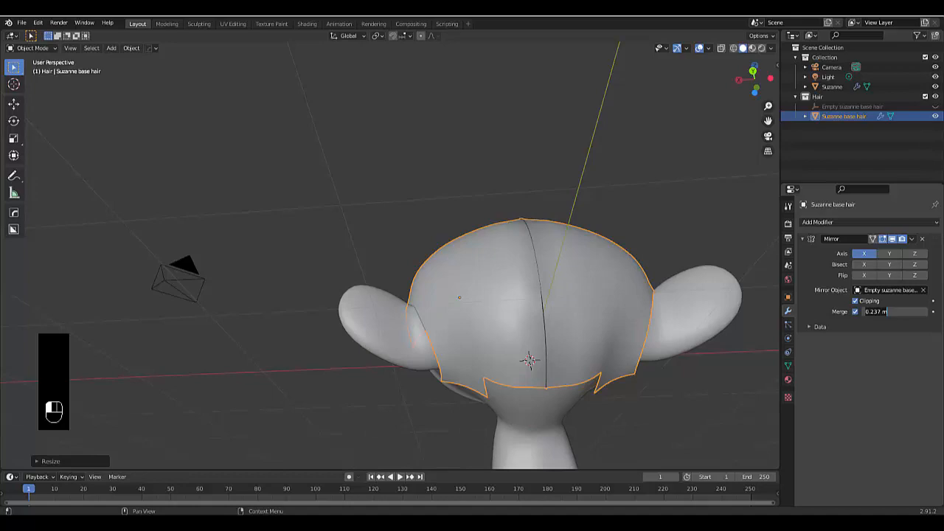
text(0.2)
key(Return)
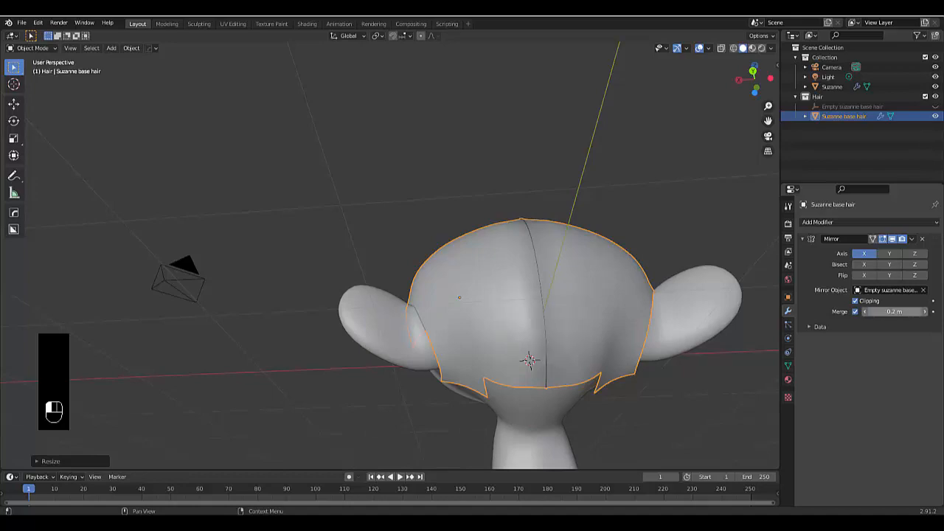
Step: Inspect the scalp's lower edge and try a Mirror merge distance of 0.3 m
scroll(531, 336, up, 2)
middle_drag(519, 327, 531, 407)
scroll(502, 407, down, 2)
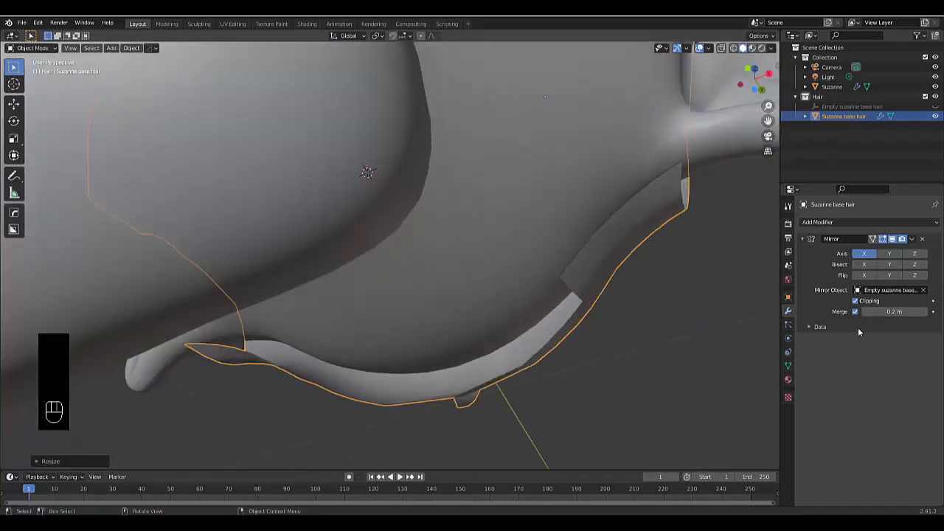
click(895, 311)
key(Return)
middle_drag(649, 384, 570, 398)
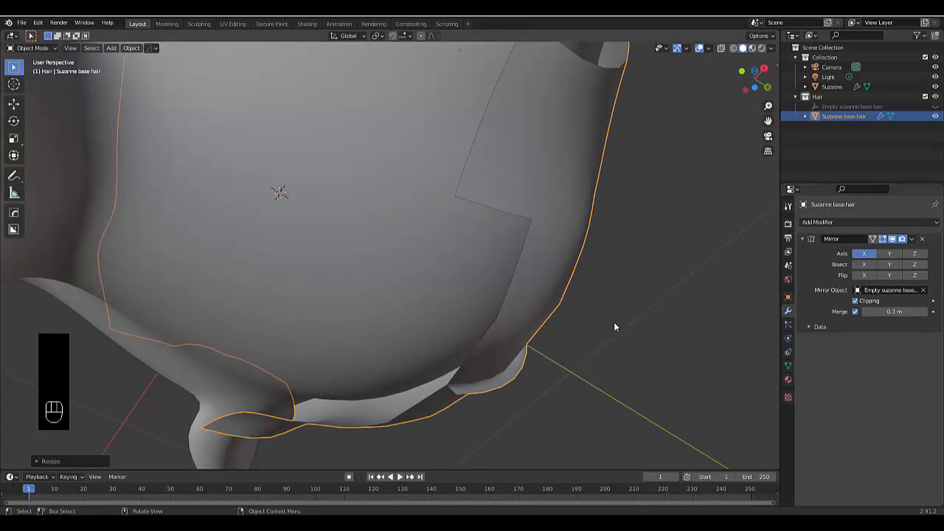
Step: Undo the merge distance, clipping and scaling changes on the scalp mesh
key(ctrl+z)
key(ctrl+z)
key(ctrl+z)
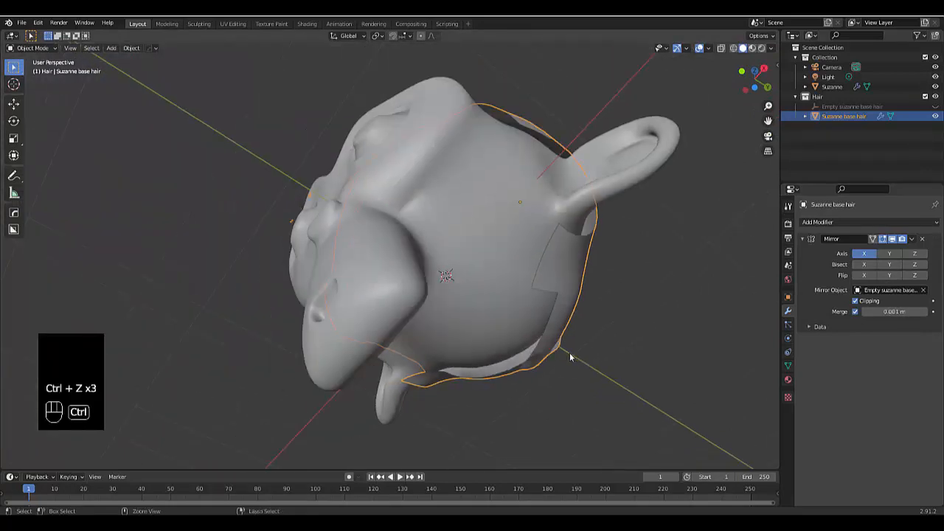
key(ctrl+z)
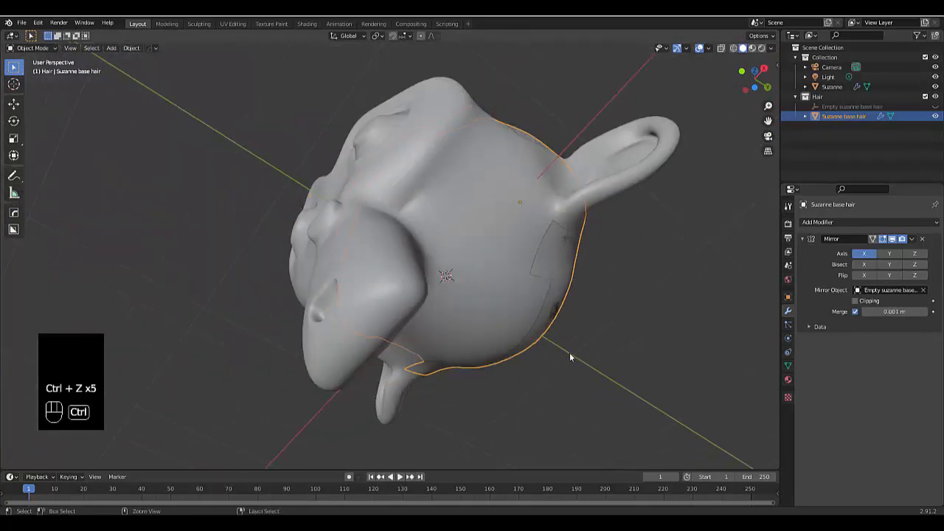
Step: Apply the scalp's Mirror modifier, then scale the whole mesh up uniformly by a factor of about 1.09
click(912, 239)
click(869, 250)
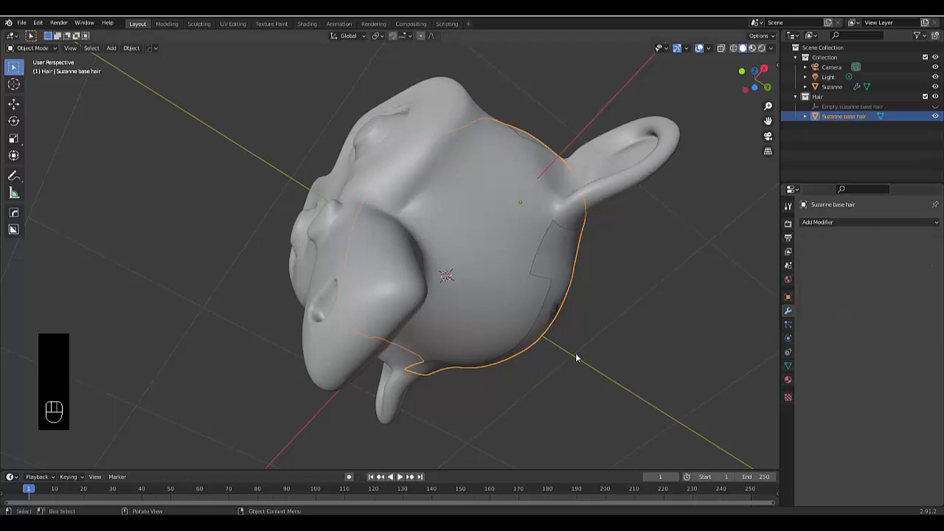
key(s)
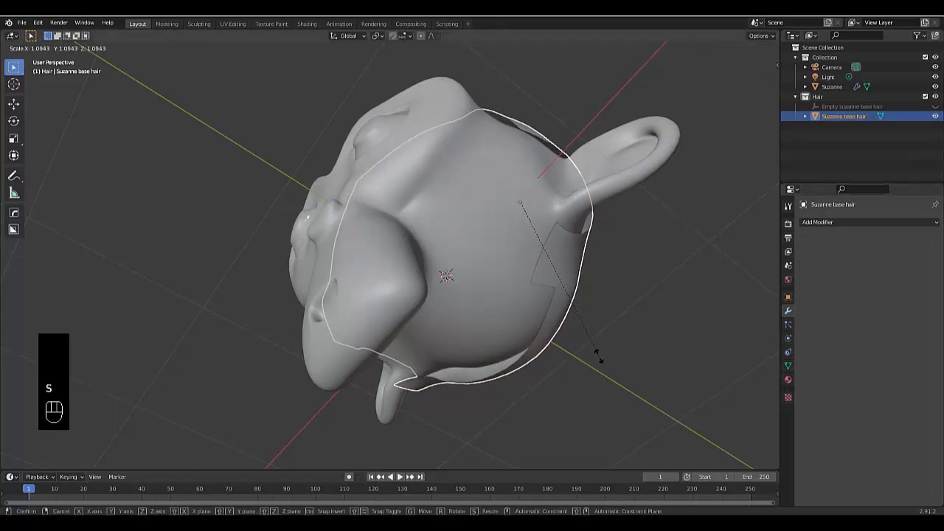
click(596, 345)
middle_drag(595, 344, 595, 322)
scroll(591, 315, up, 5)
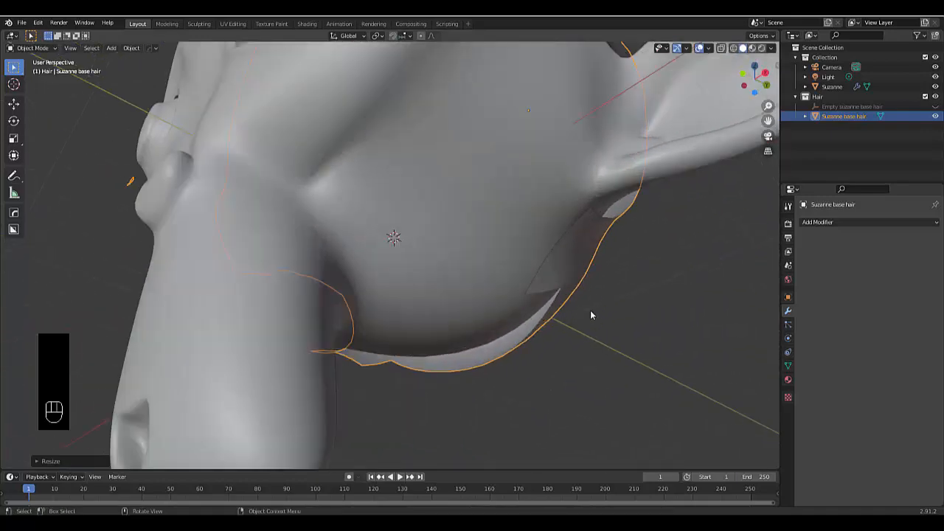
Step: Enter Edit Mode on the scalp mesh, enable edge selection, and select the open border loops at the back of the head
key(Tab)
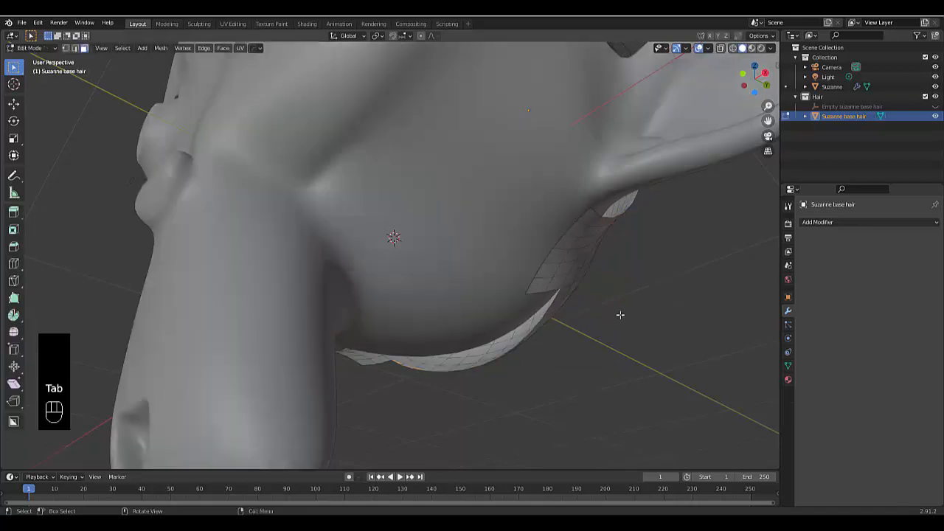
key(2)
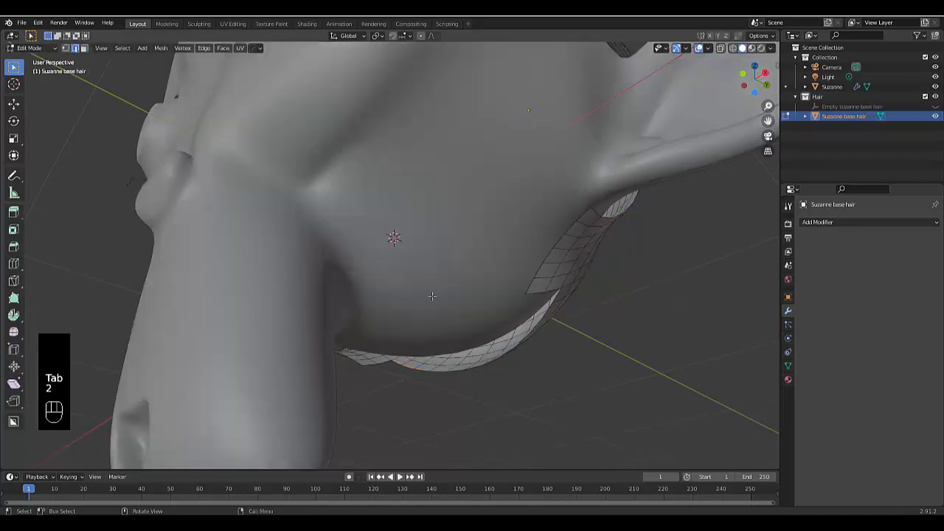
middle_drag(432, 296, 444, 317)
key(KP_3)
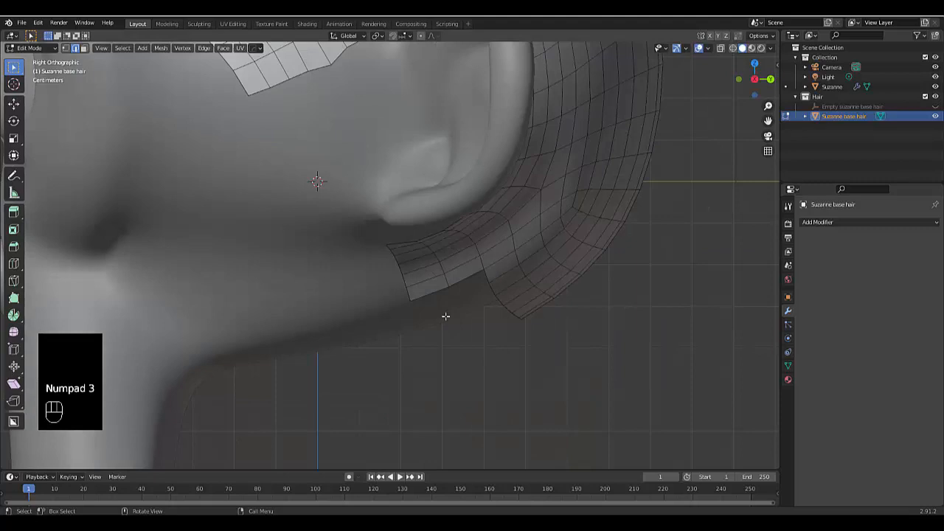
key(grave)
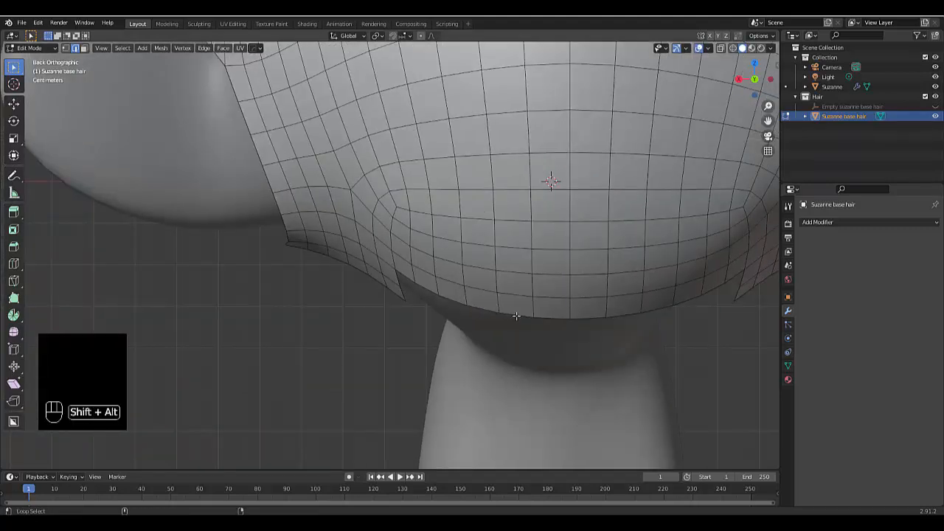
alt+shift+click(515, 316)
middle_drag(390, 329, 400, 293)
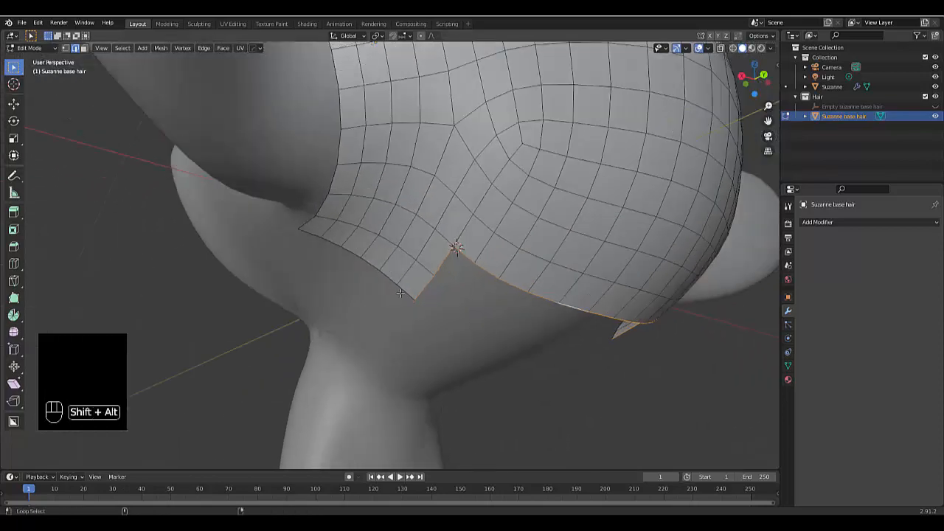
alt+shift+click(323, 200)
Step: Extend the edge selection around the ear cut-outs and the rest of the scalp's open border on both sides
scroll(342, 370, down, 6)
scroll(375, 325, up, 4)
middle_drag(295, 272, 77, 322)
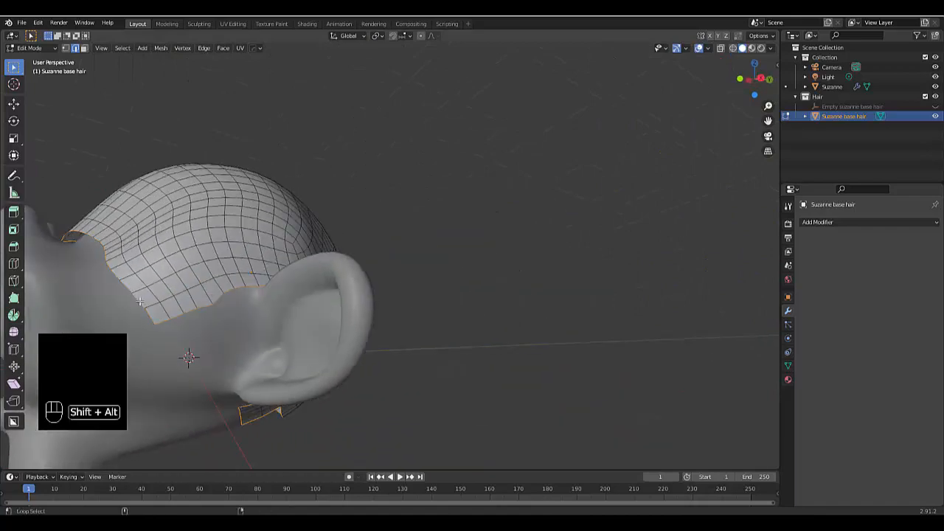
scroll(133, 302, down, 6)
middle_drag(130, 303, 332, 319)
scroll(333, 319, down, 4)
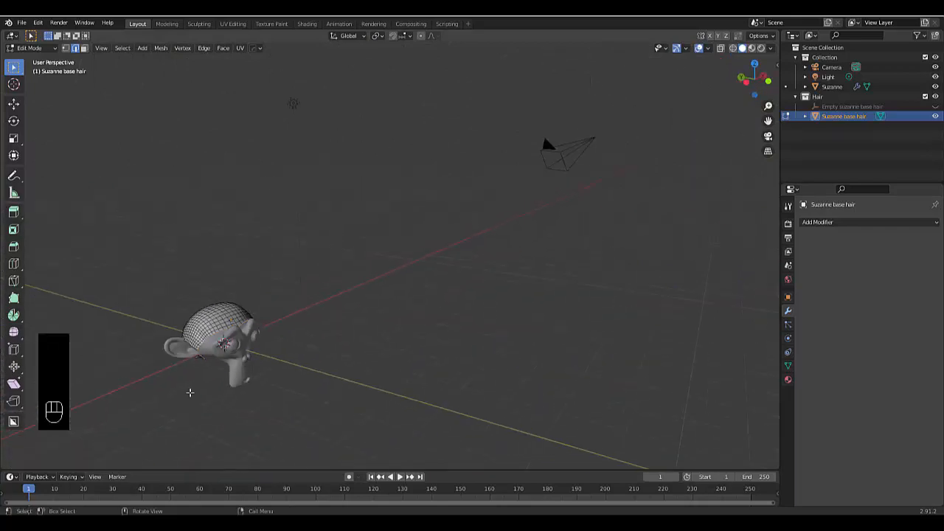
scroll(189, 394, up, 5)
middle_drag(190, 393, 183, 319)
scroll(183, 320, up, 2)
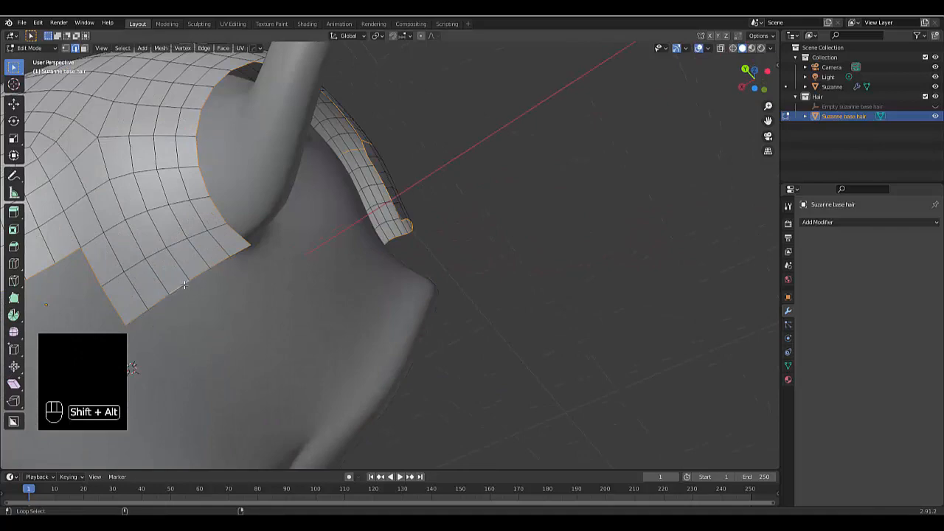
middle_drag(184, 285, 268, 339)
scroll(267, 339, down, 6)
scroll(105, 320, down, 2)
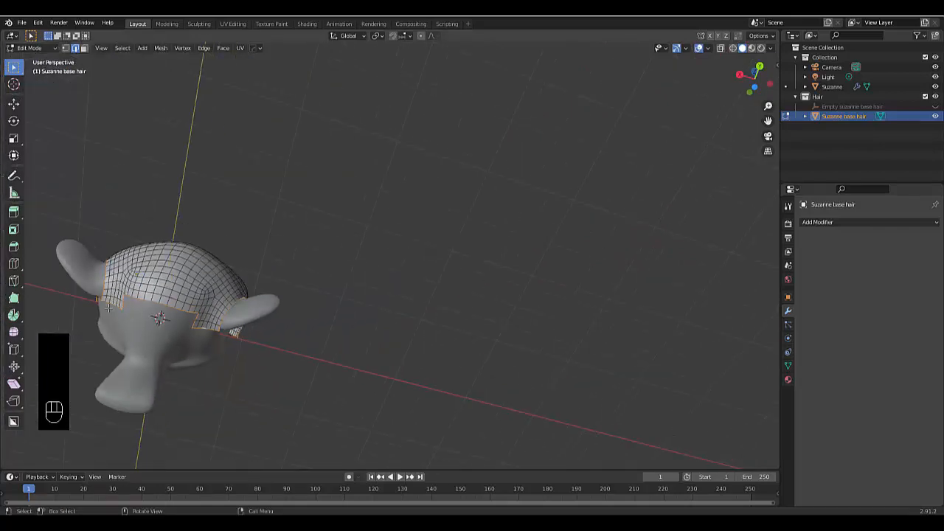
Step: Deselect the stray edge loop running across the scalp above the ear, keeping only the open border selected
middle_drag(108, 308, 101, 246)
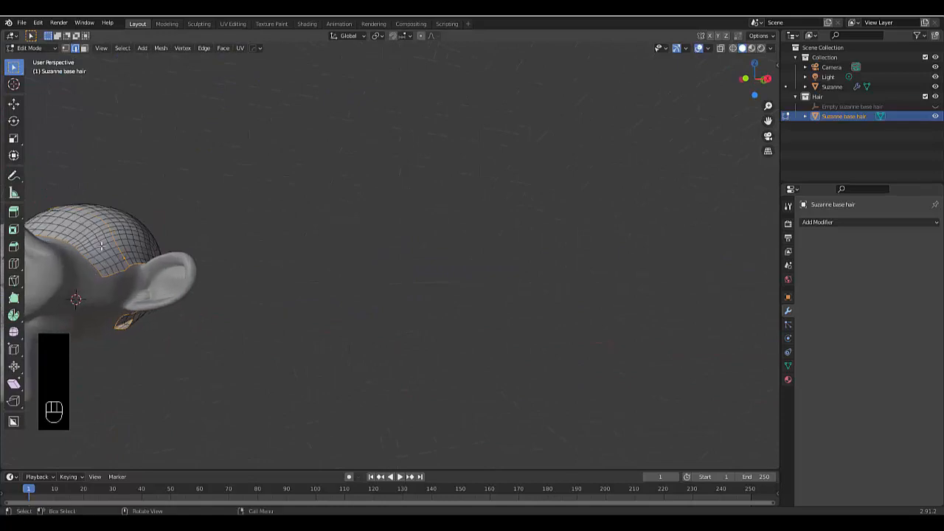
scroll(101, 245, up, 8)
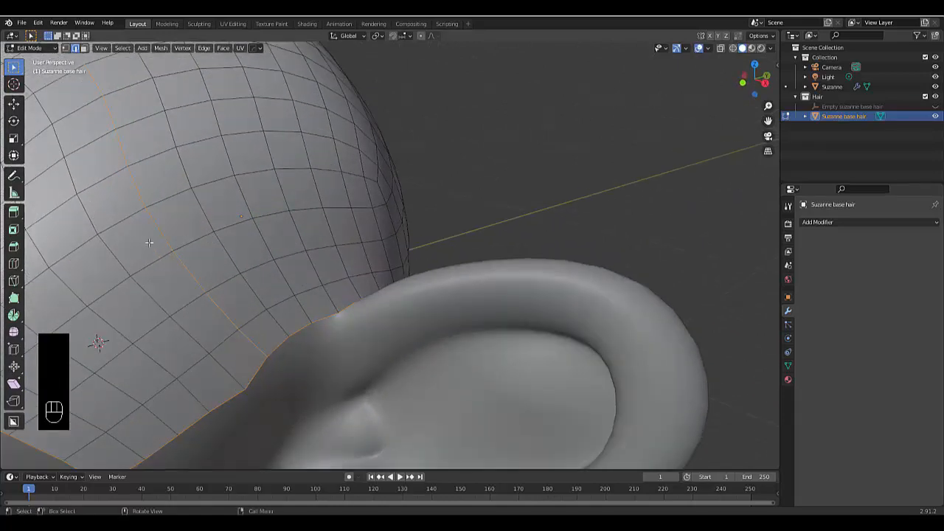
alt+shift+click(159, 231)
Step: Scale the selected scalp border inward uniformly by a factor of about 0.93
scroll(167, 313, down, 12)
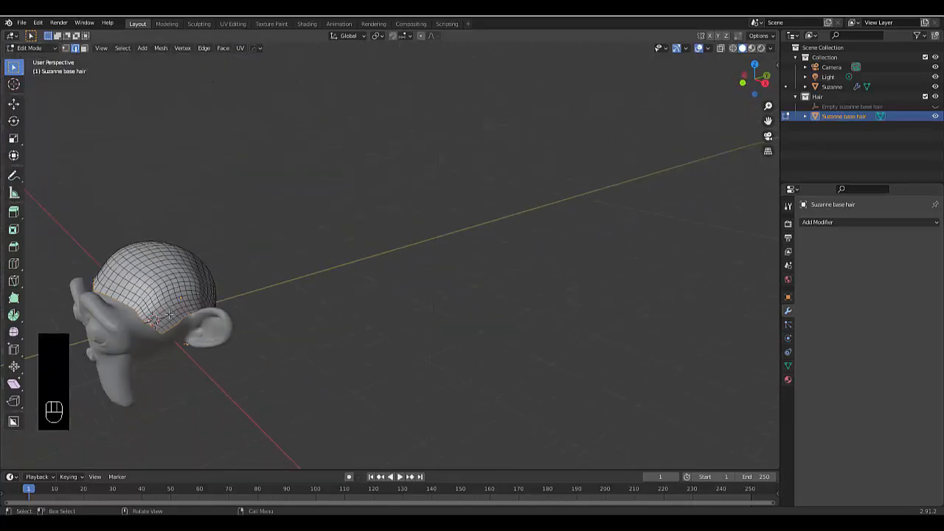
middle_drag(169, 315, 234, 272)
scroll(170, 351, up, 7)
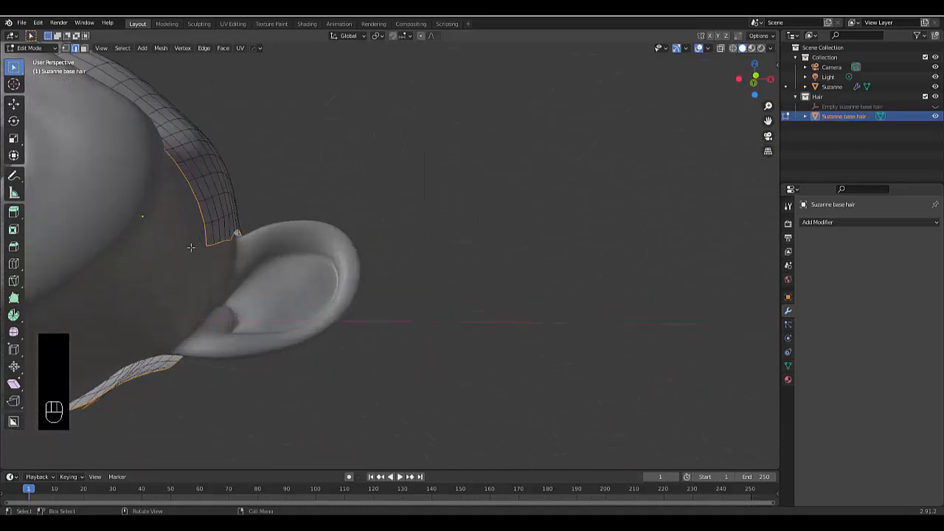
key(s)
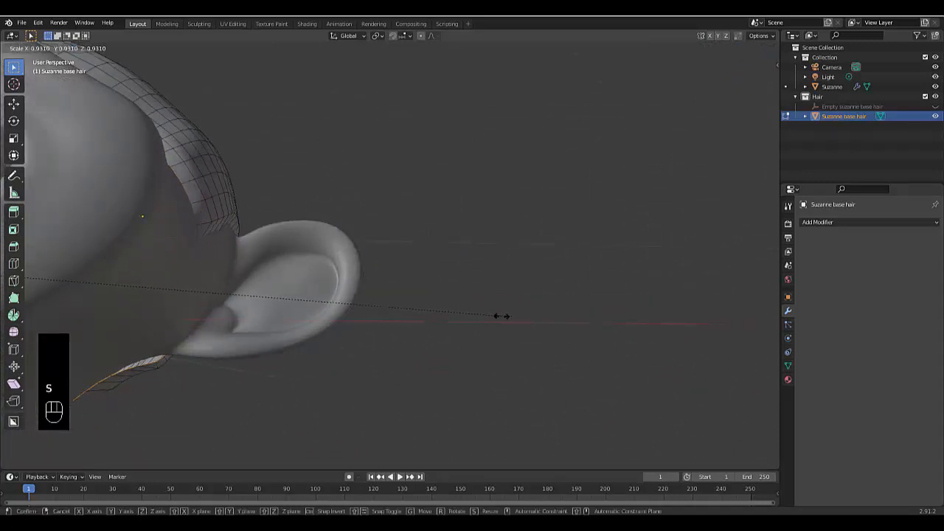
click(496, 316)
Step: Scale the scalp border inward again by about 0.84 to close the gap against the head
middle_drag(320, 312, 201, 434)
scroll(202, 436, down, 4)
scroll(199, 425, up, 6)
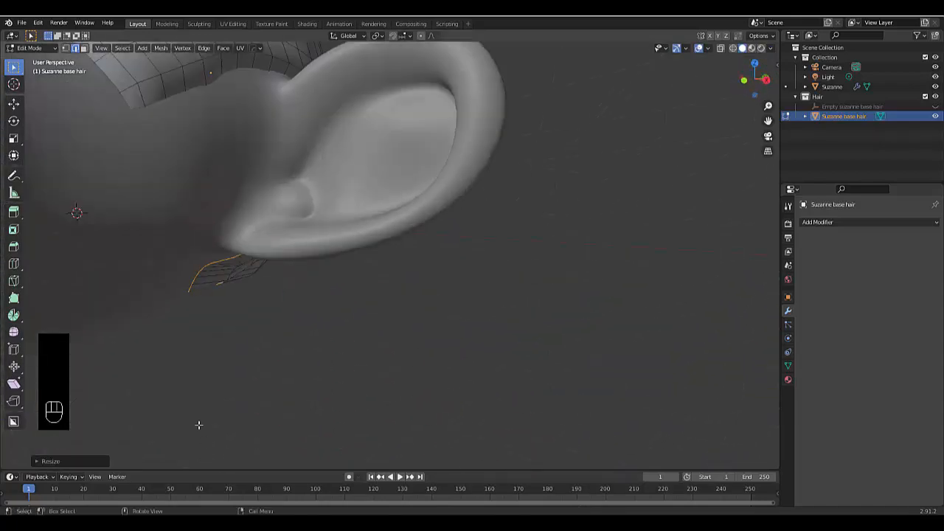
middle_drag(185, 357, 155, 279)
scroll(215, 346, down, 4)
scroll(225, 454, up, 3)
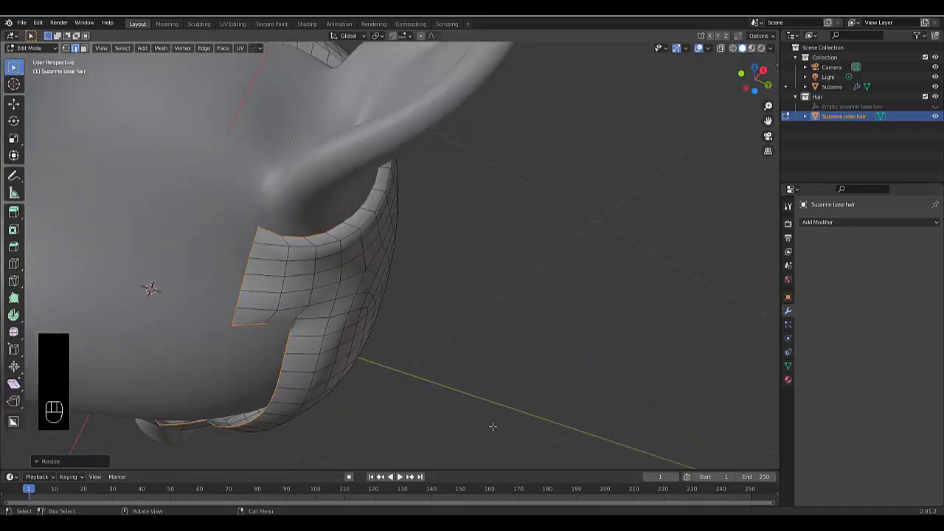
key(s)
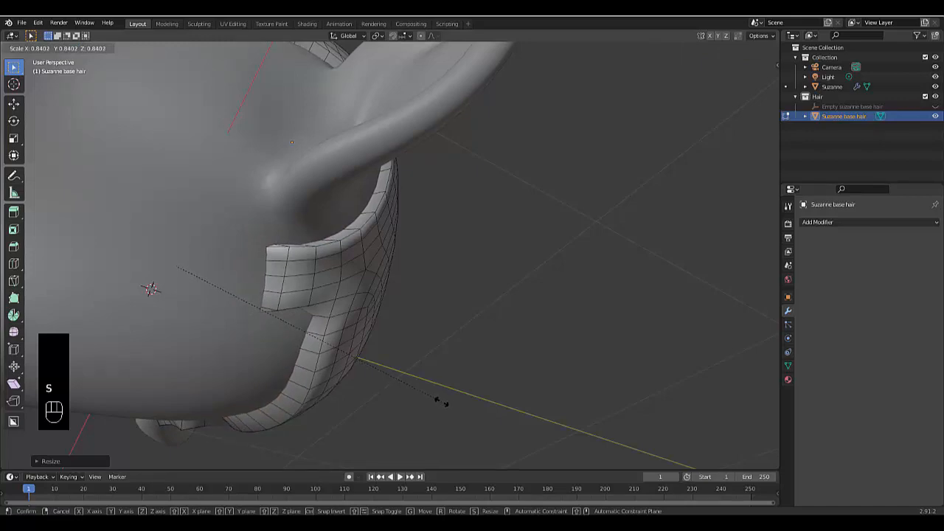
click(442, 401)
Step: Leave Edit Mode and check how the scalp mesh sits on the head around the ears and forehead
middle_drag(402, 405, 185, 438)
scroll(295, 411, down, 5)
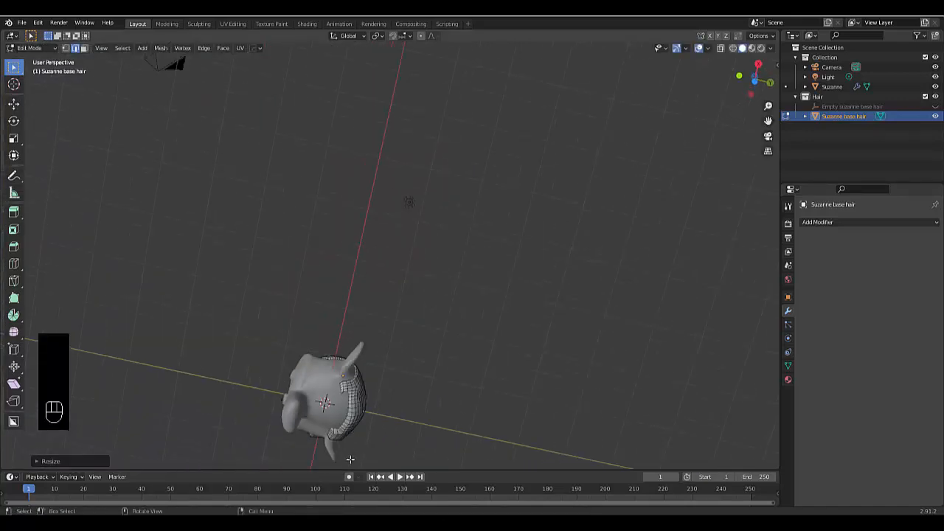
scroll(350, 459, up, 5)
middle_drag(303, 351, 494, 123)
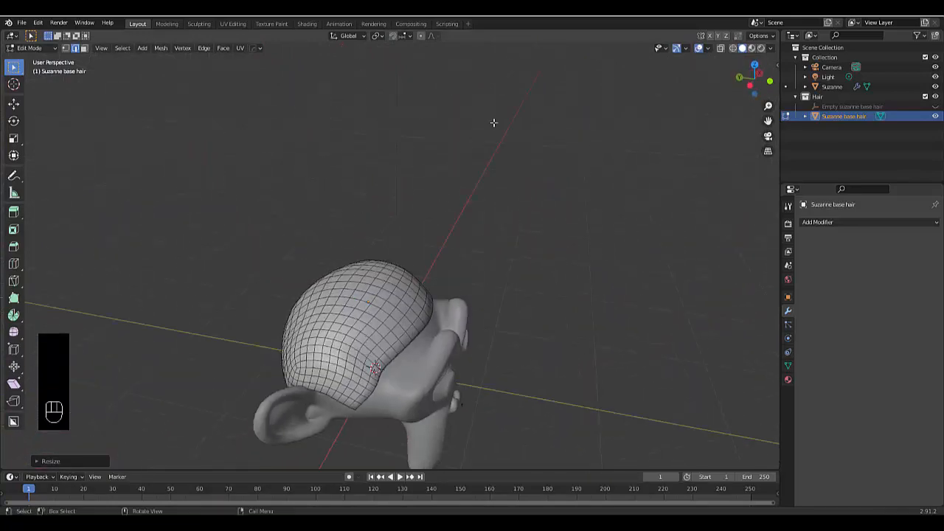
key(Tab)
click(413, 123)
scroll(411, 324, down, 4)
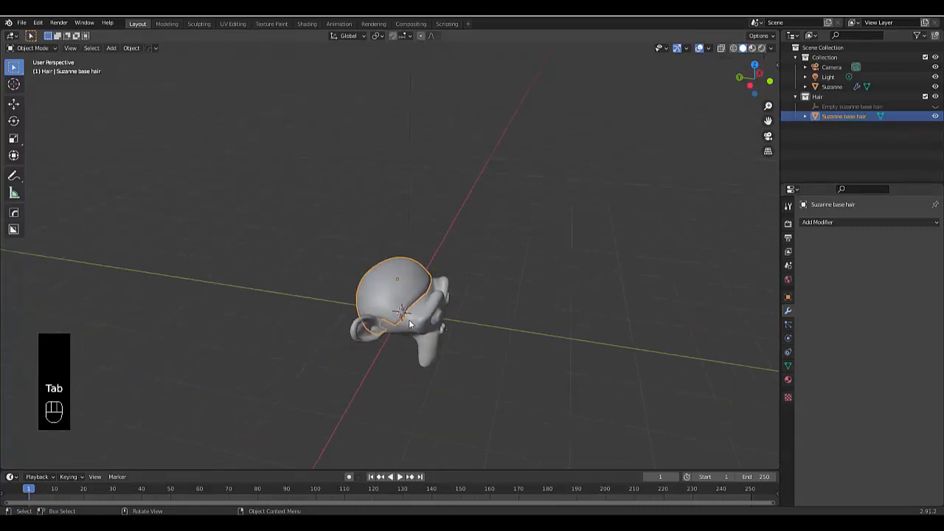
scroll(391, 295, up, 3)
middle_drag(367, 257, 358, 367)
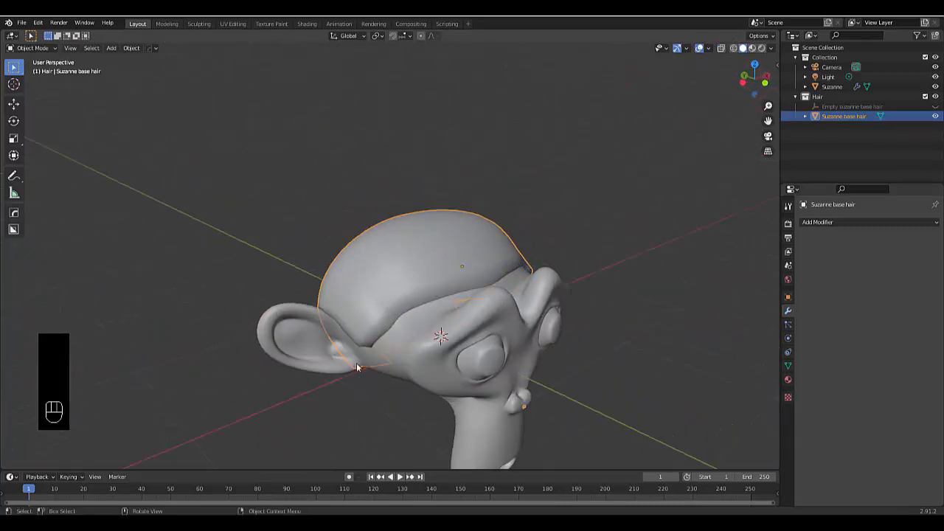
Step: Switch the scalp mesh to Sculpt Mode and choose the Clay brush with a radius of 77 px
click(22, 50)
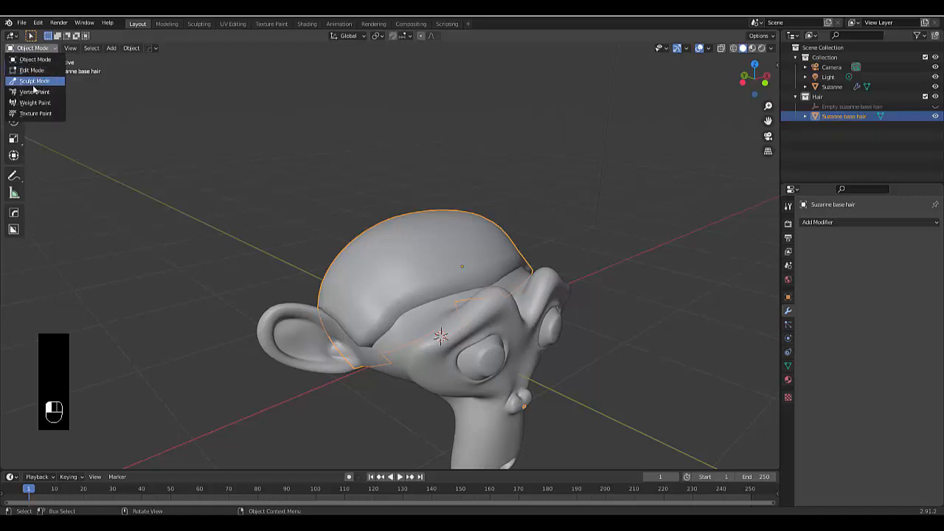
click(34, 82)
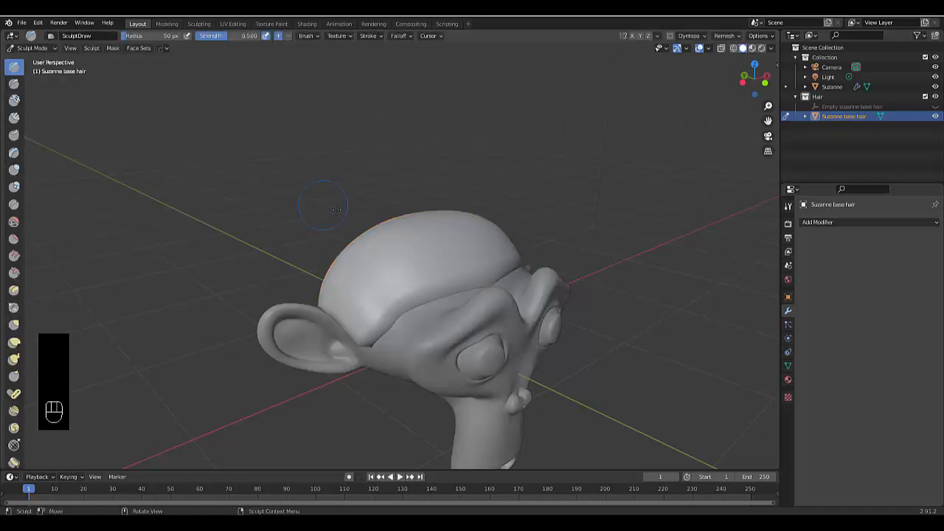
click(15, 101)
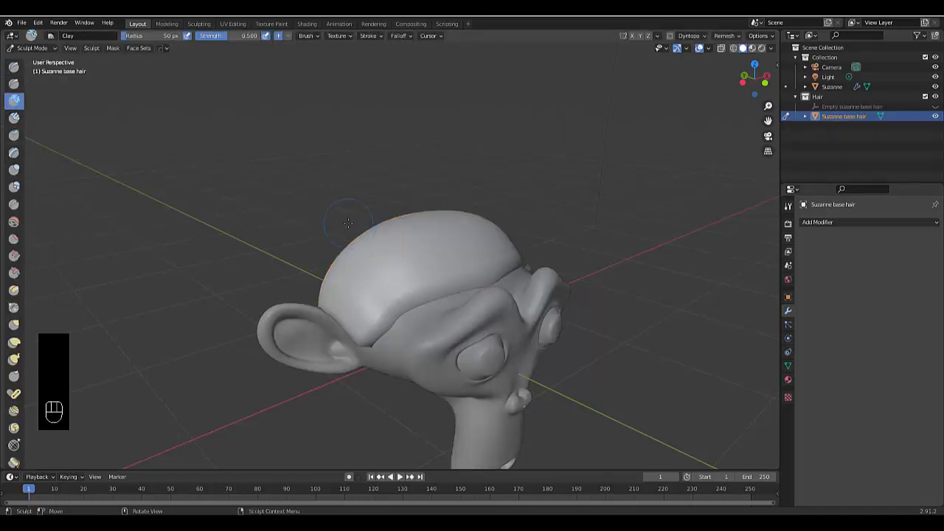
key(f)
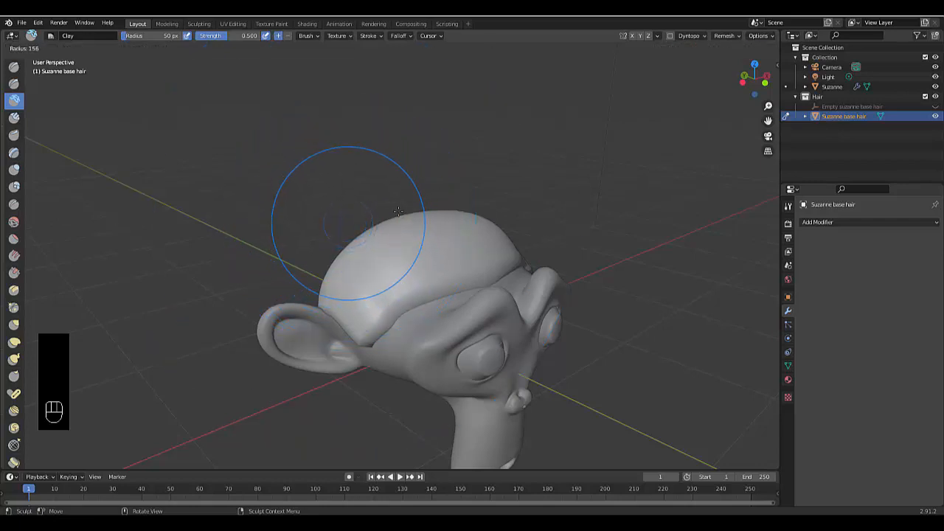
click(347, 214)
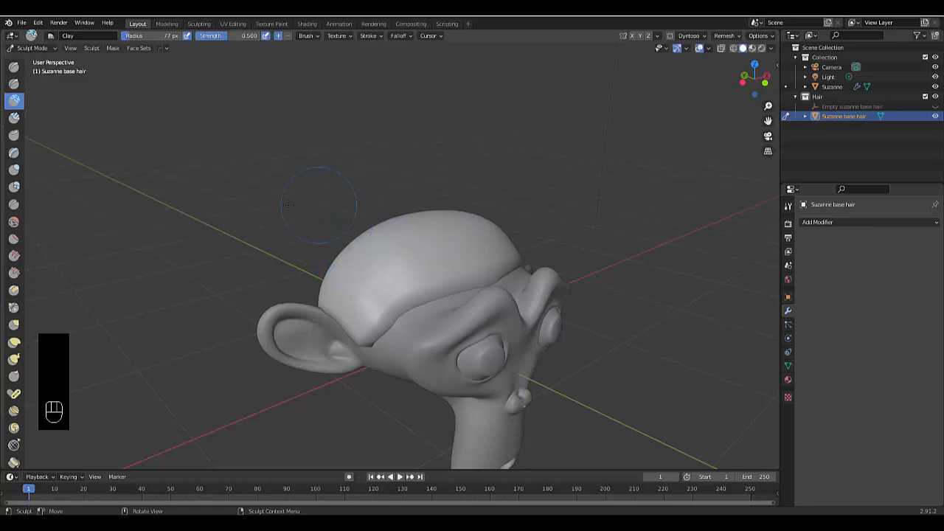
Step: Set the Clay brush strength to about 0.69
key(shift+f)
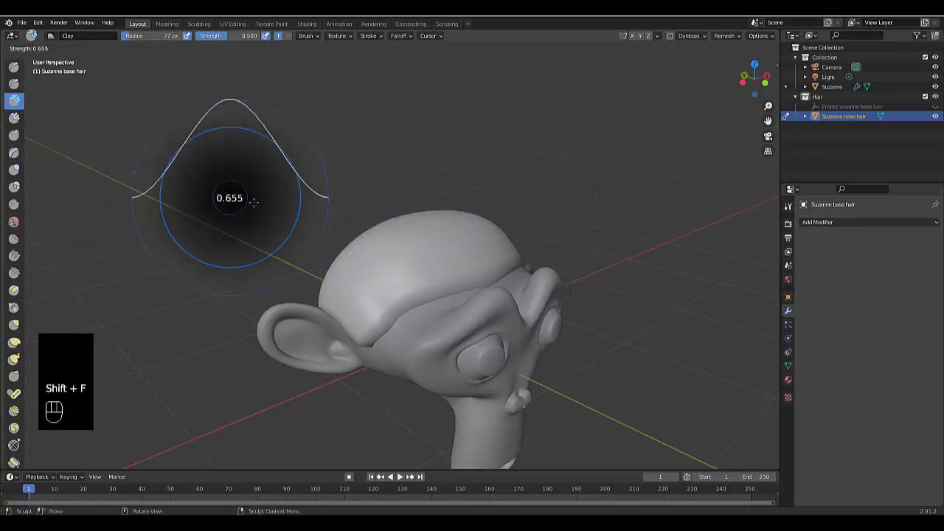
click(361, 207)
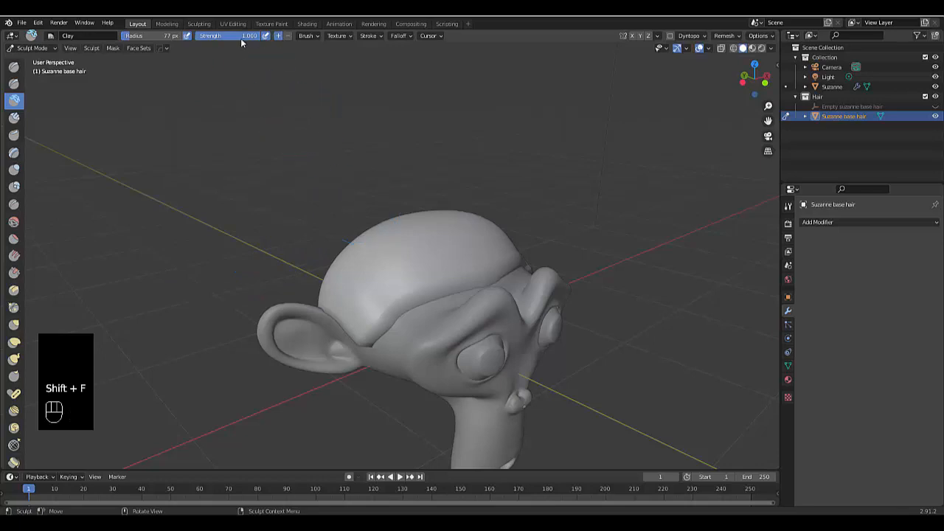
key(shift+f)
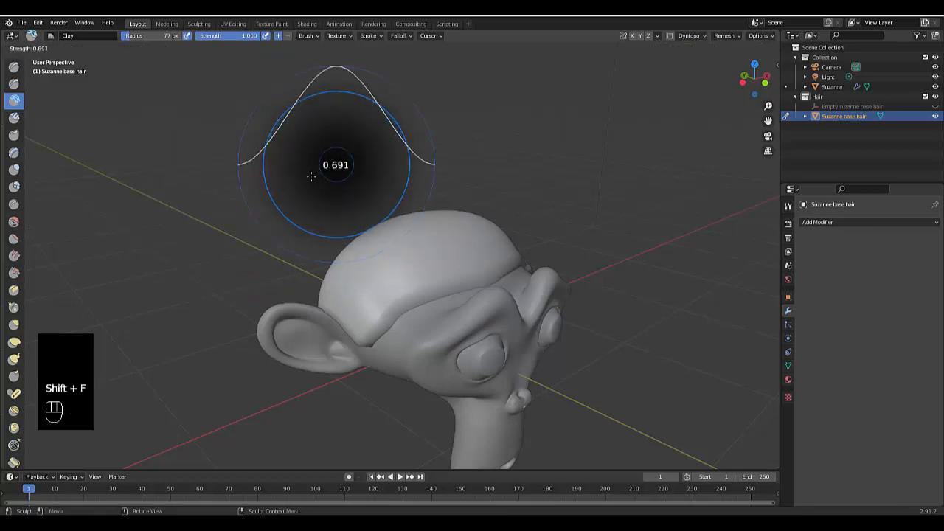
click(312, 175)
middle_drag(411, 290, 459, 292)
scroll(459, 292, up, 6)
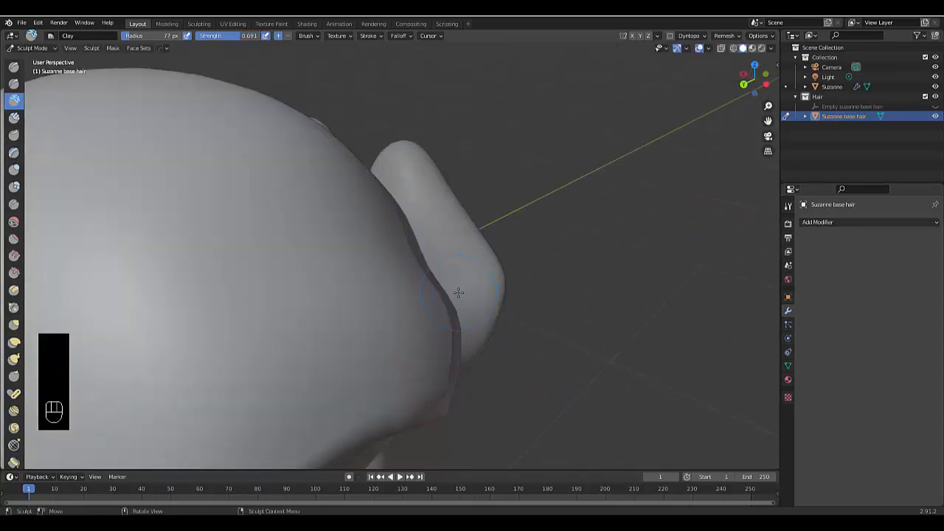
scroll(459, 292, down, 8)
scroll(459, 292, up, 8)
scroll(459, 292, down, 8)
scroll(459, 292, up, 4)
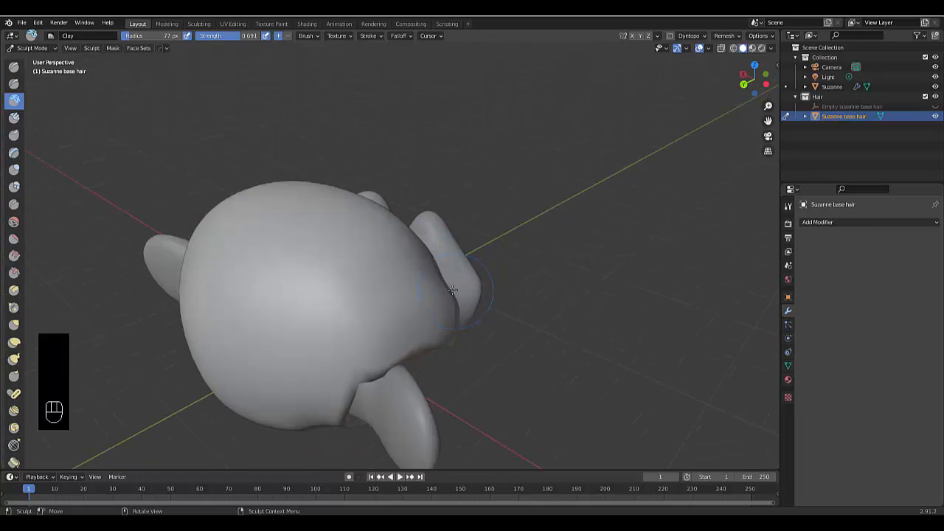
scroll(450, 292, down, 1)
scroll(435, 290, up, 1)
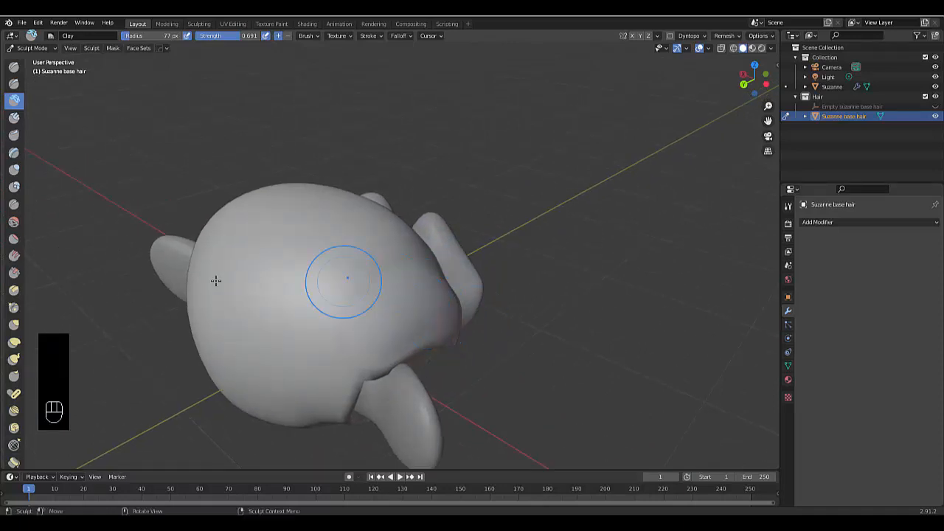
Step: Show the active brush settings and enable dynamic topology (Dyntopo) for sculpting the scalp mesh
click(788, 297)
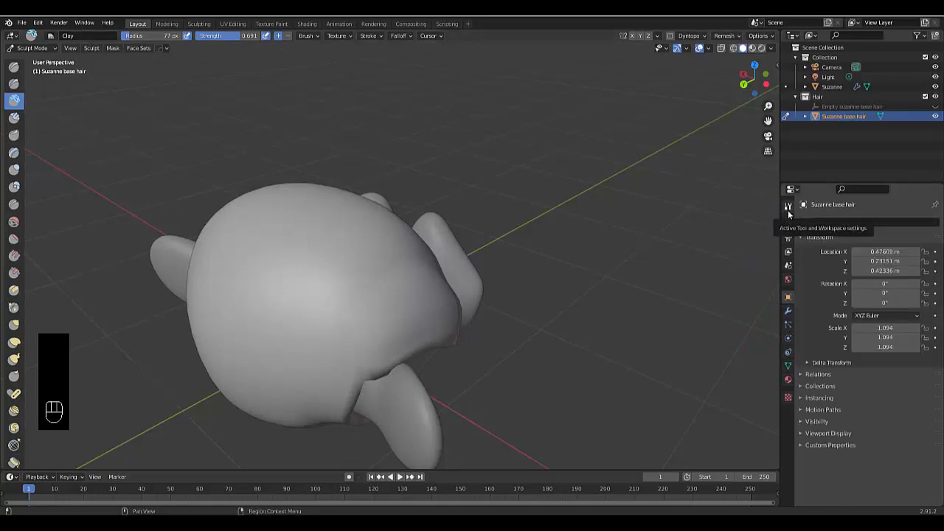
click(789, 210)
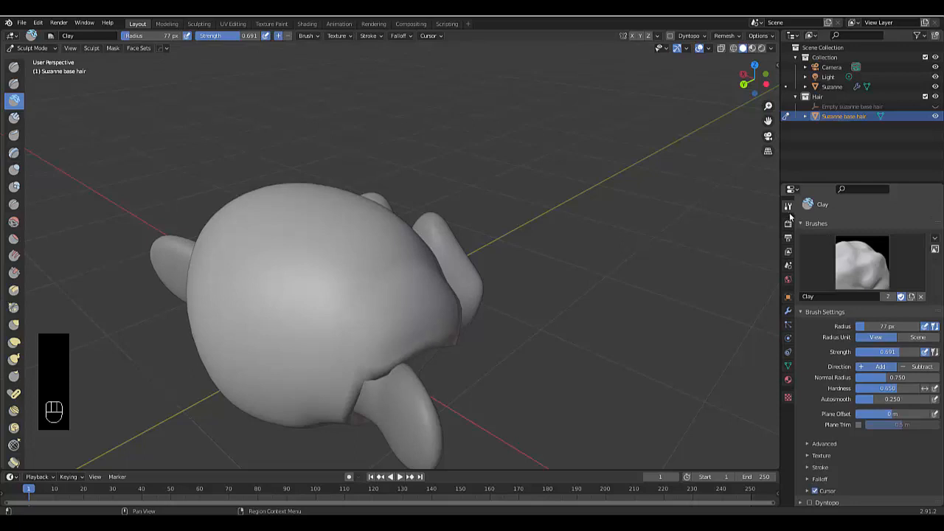
scroll(816, 422, down, 2)
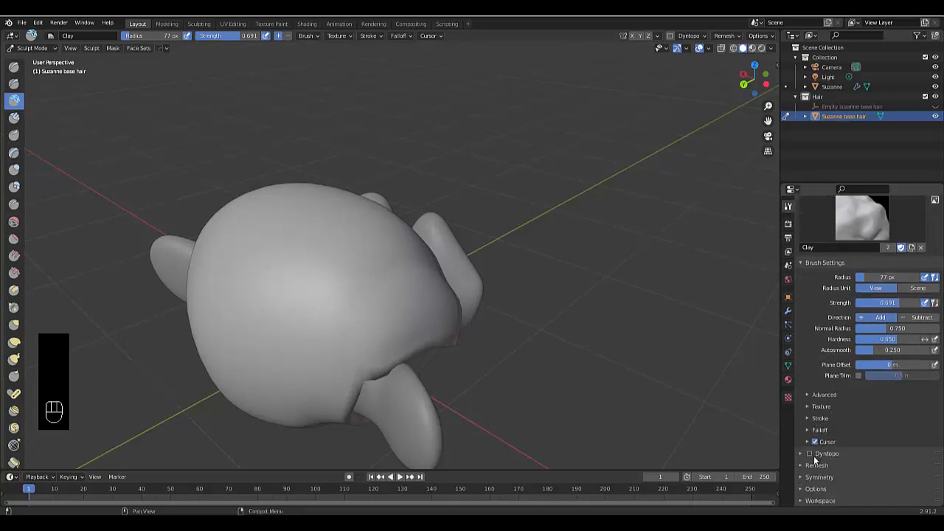
click(809, 454)
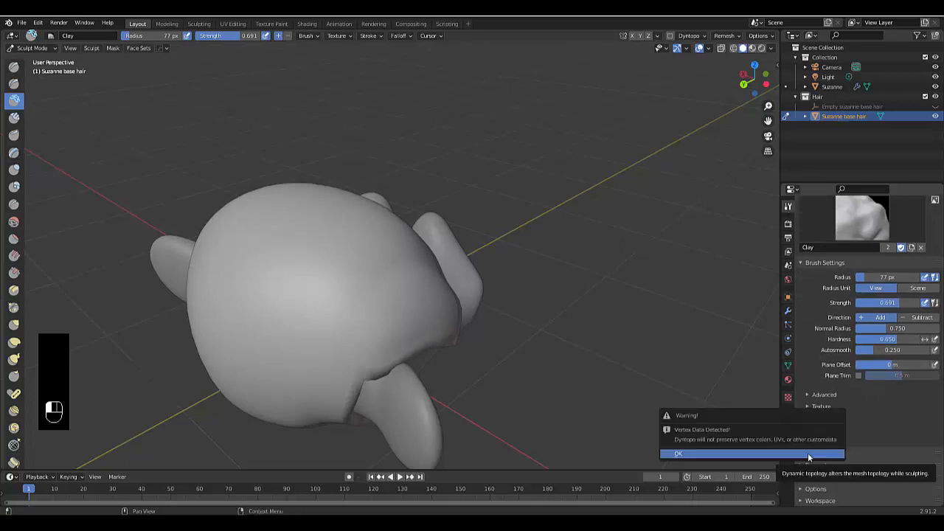
click(808, 453)
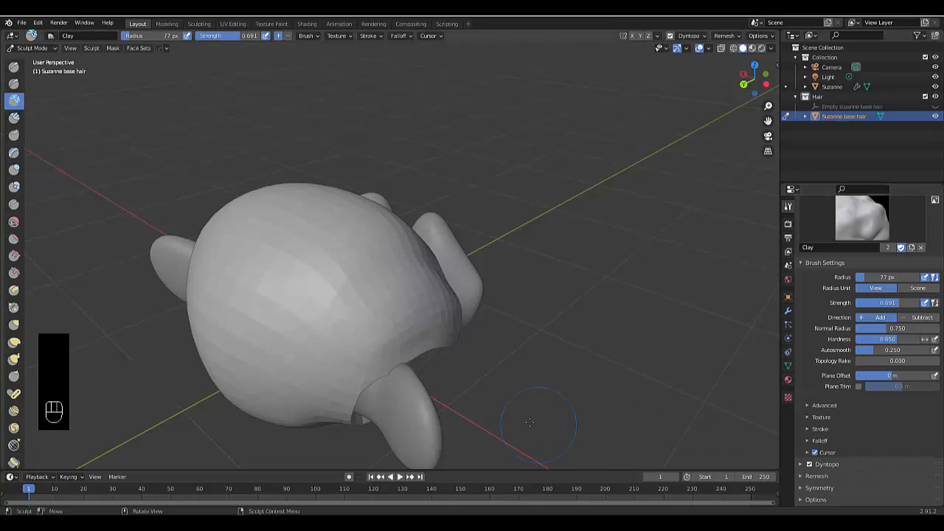
Step: Turn on sculpt mirroring across X in the Symmetry settings and bring the front of the scalp into view
click(819, 489)
scroll(850, 431, down, 3)
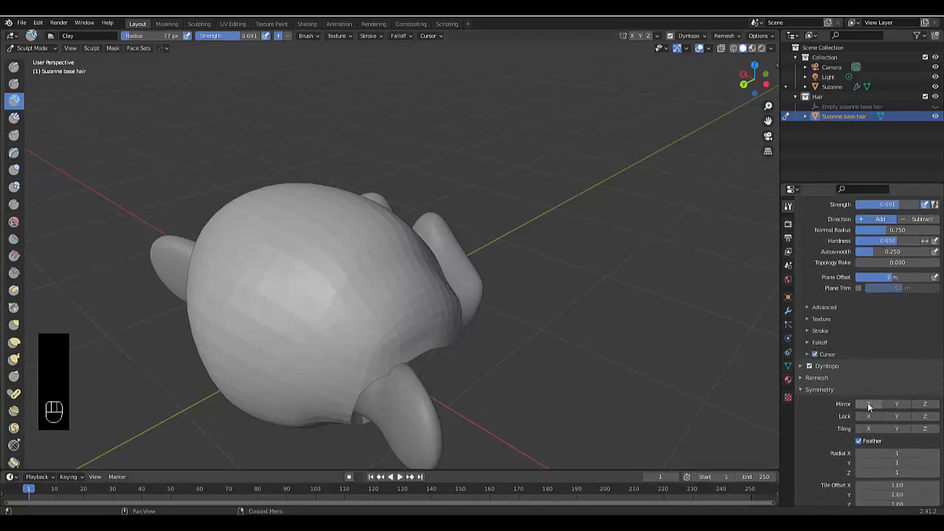
scroll(664, 368, down, 3)
middle_drag(619, 332, 311, 328)
scroll(326, 337, down, 5)
scroll(443, 373, up, 4)
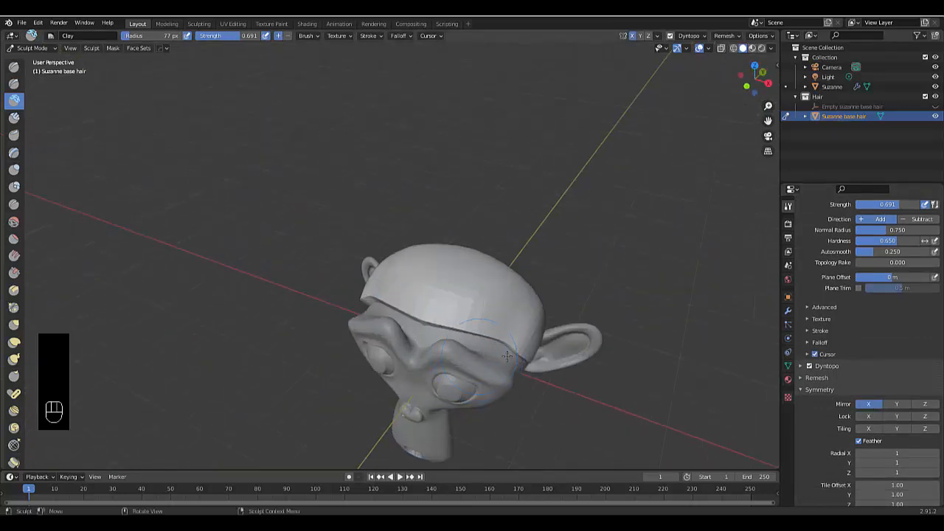
Step: Try Clay strokes on the scalp with mirroring across X, across Y only, and across X and Y together
mouse_move(484, 316)
mouse_down()
mouse_move(509, 294)
mouse_move(487, 284)
mouse_up()
key(ctrl+z)
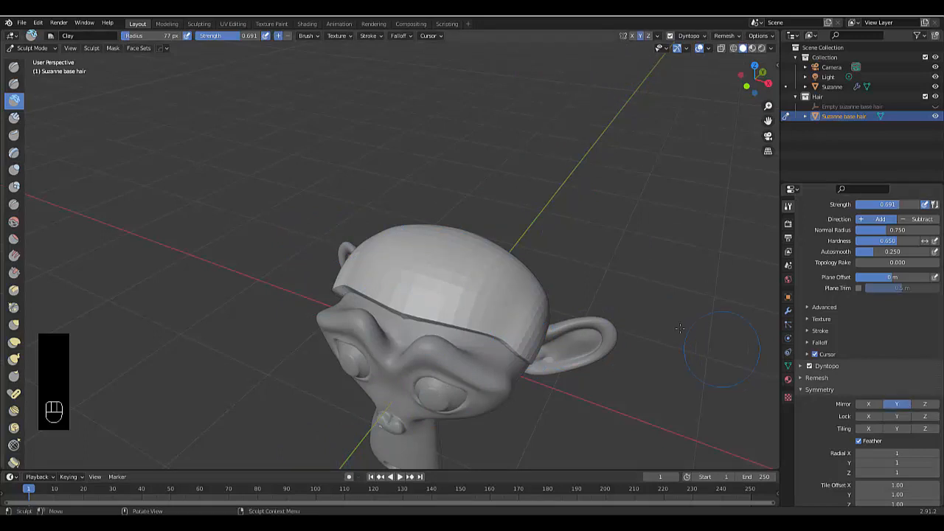
drag(520, 319, 521, 302)
mouse_move(520, 302)
middle_down()
mouse_move(428, 332)
mouse_move(519, 307)
middle_up()
mouse_move(519, 308)
mouse_down()
mouse_move(561, 353)
mouse_move(536, 320)
mouse_move(537, 299)
mouse_up()
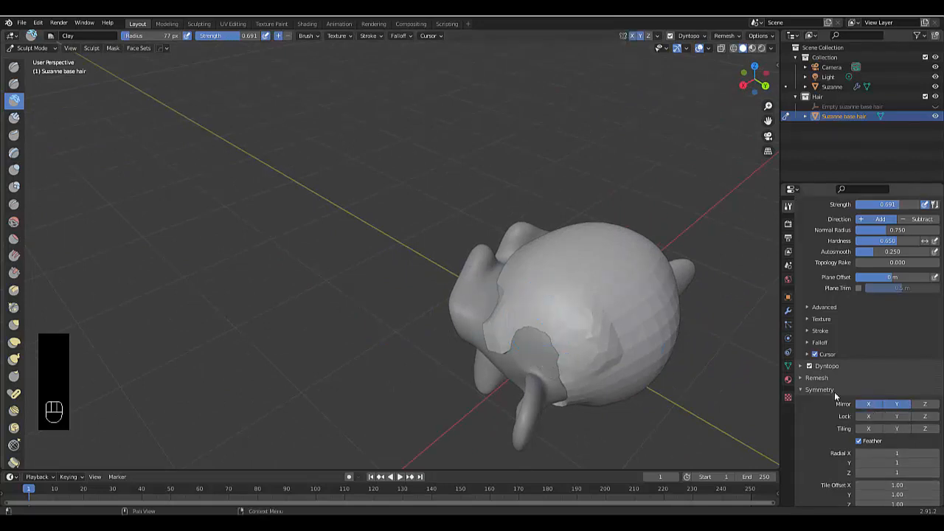
mouse_move(602, 310)
mouse_down()
mouse_move(615, 300)
mouse_move(597, 312)
mouse_up()
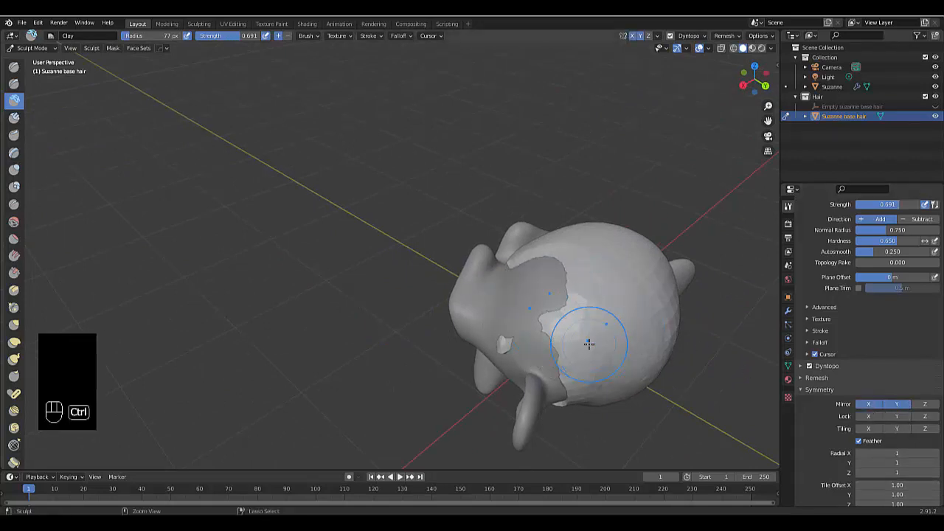
Step: Undo the test strokes and the Dyntopo activation, with mirroring set to X only
key(ctrl+z)
key(ctrl+z)
key(ctrl+z)
key(ctrl+z)
key(ctrl+z)
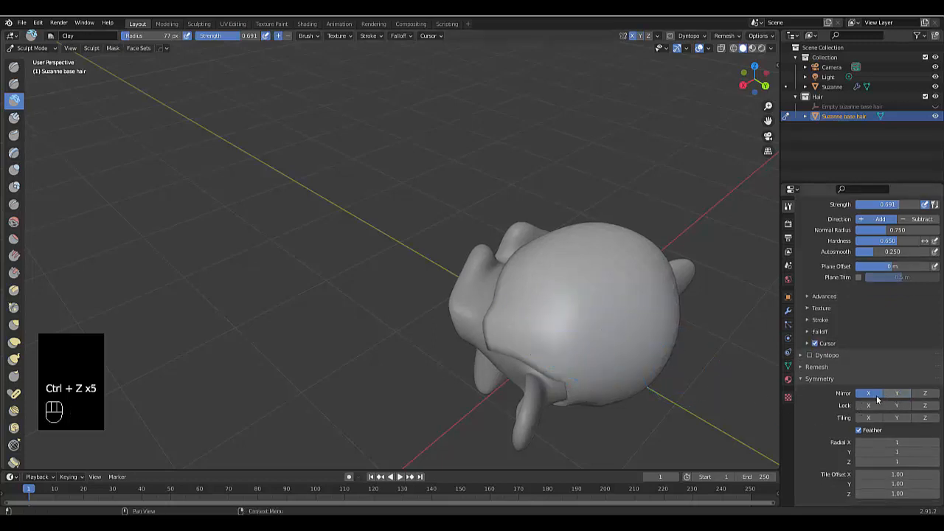
Step: Build up the back side of the scalp with short Clay strokes mirrored across X
scroll(632, 329, down, 2)
middle_drag(586, 310, 492, 337)
scroll(661, 347, up, 2)
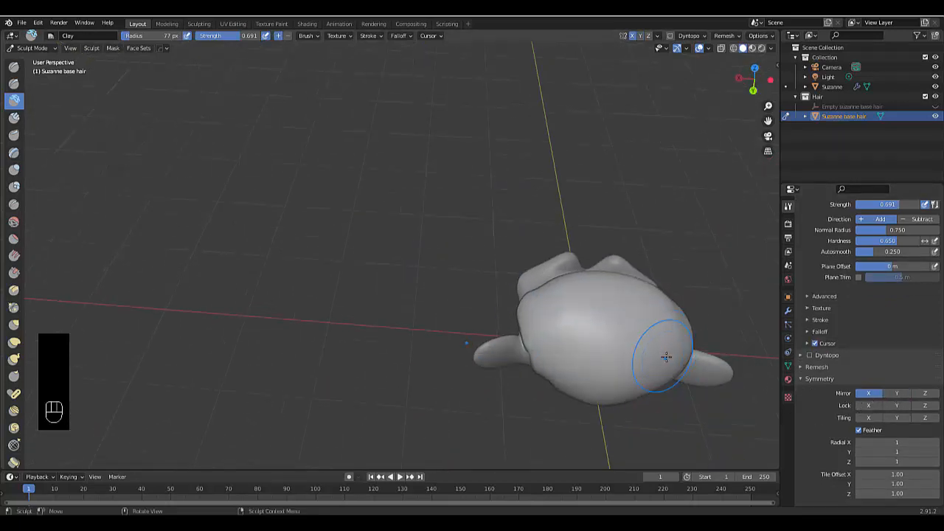
scroll(491, 317, down, 2)
scroll(619, 346, up, 5)
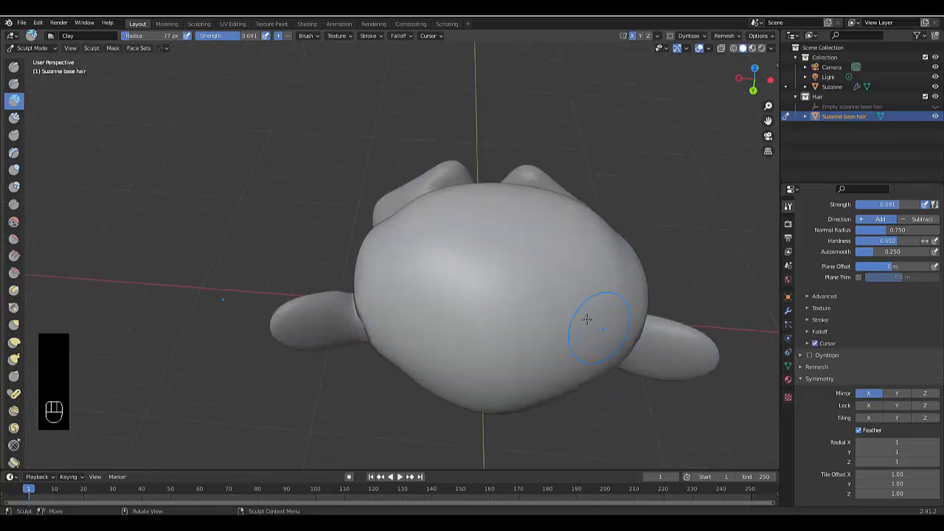
middle_drag(586, 318, 517, 276)
drag(673, 328, 680, 332)
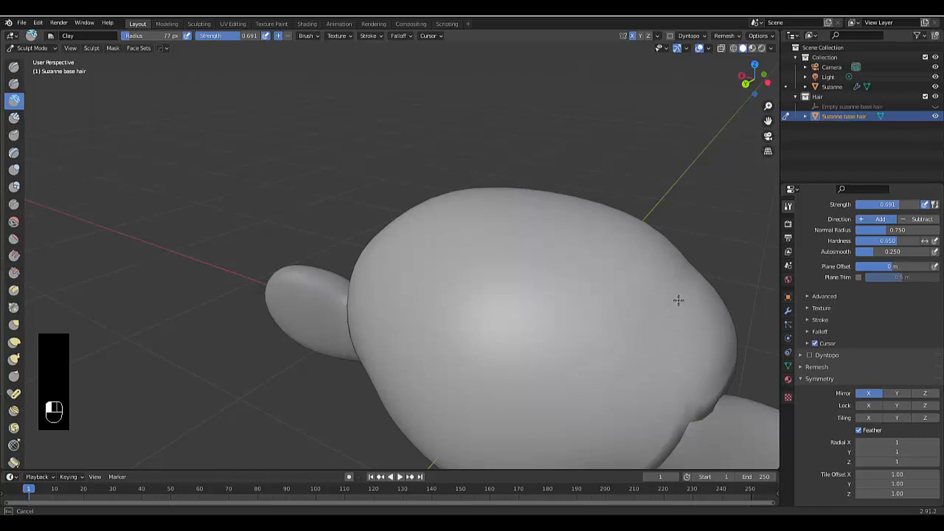
drag(679, 300, 673, 319)
Step: Try to symmetrize the scalp mesh in the -X to +X direction and undo it
scroll(628, 380, down, 5)
mouse_move(629, 380)
middle_down()
mouse_move(611, 382)
mouse_move(676, 379)
mouse_move(708, 391)
middle_up()
scroll(878, 443, down, 2)
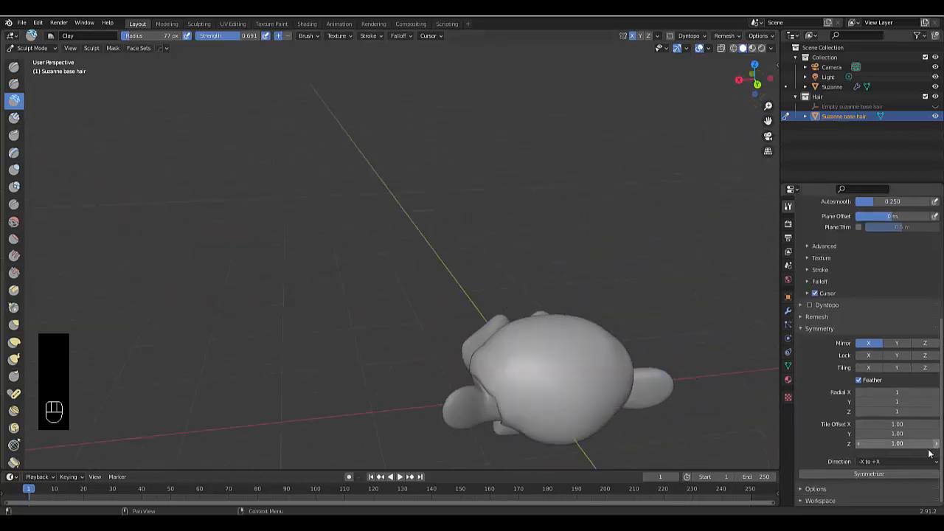
click(880, 473)
key(ctrl+z)
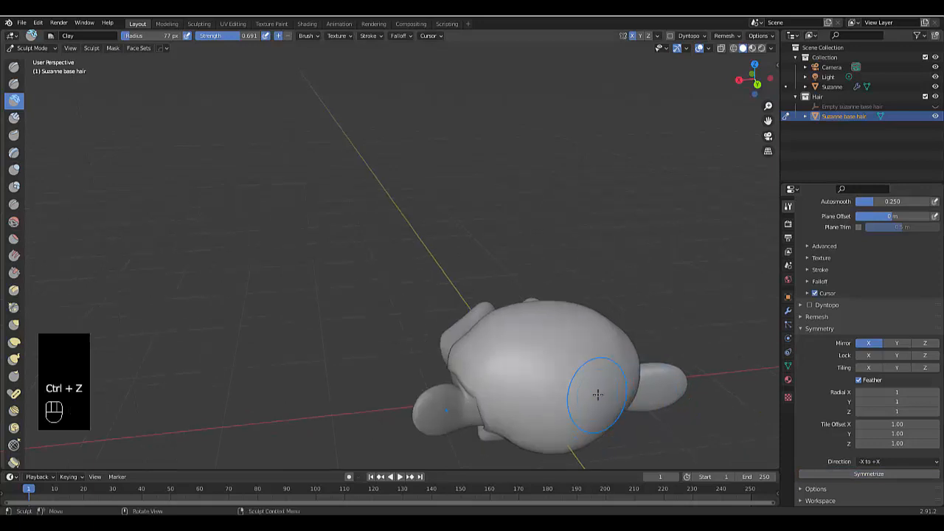
Step: Symmetrize the scalp from -X to +X again, inspect the mirrored half around the head, and undo back to the smooth scalp
scroll(598, 394, up, 3)
scroll(599, 394, up, 2)
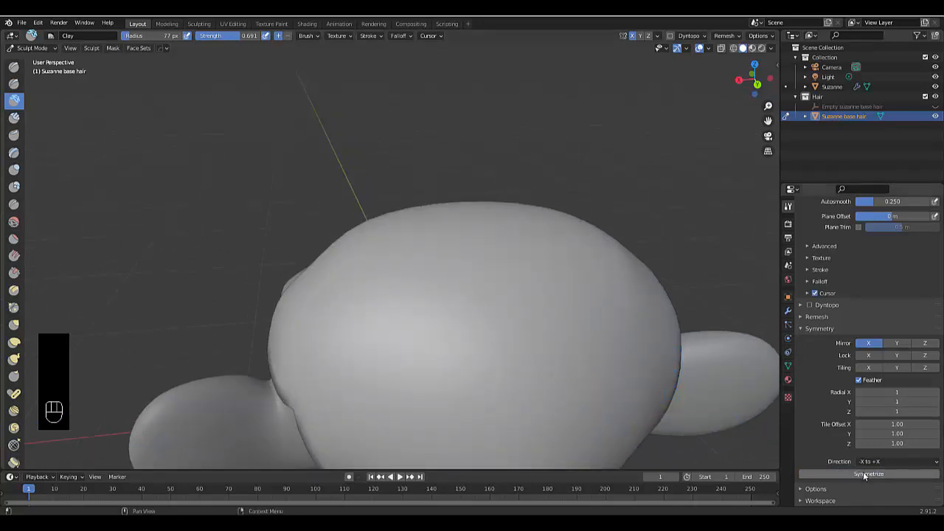
scroll(599, 325, down, 2)
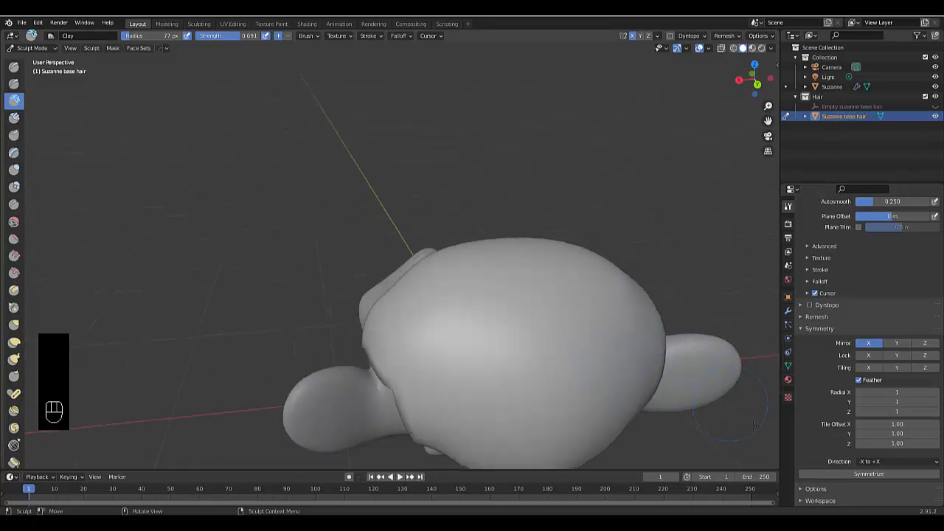
click(882, 474)
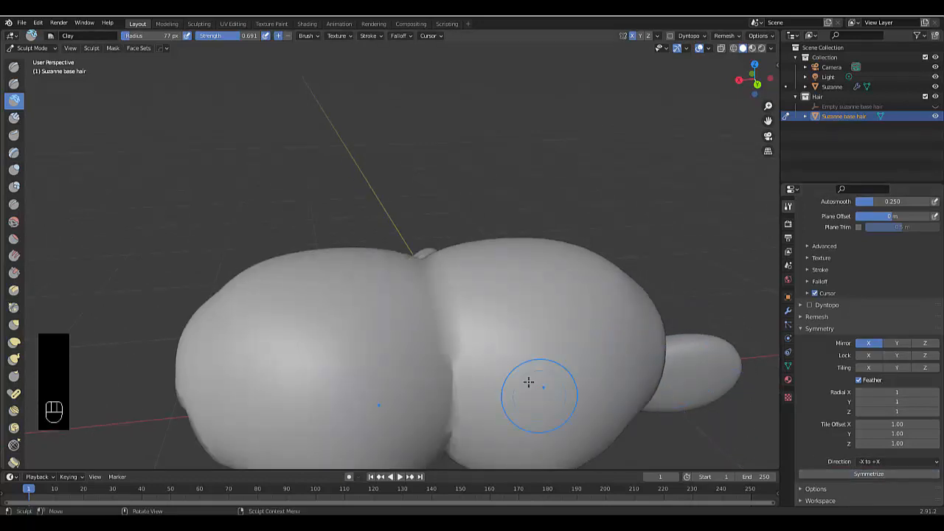
scroll(529, 382, down, 4)
middle_drag(529, 381, 664, 341)
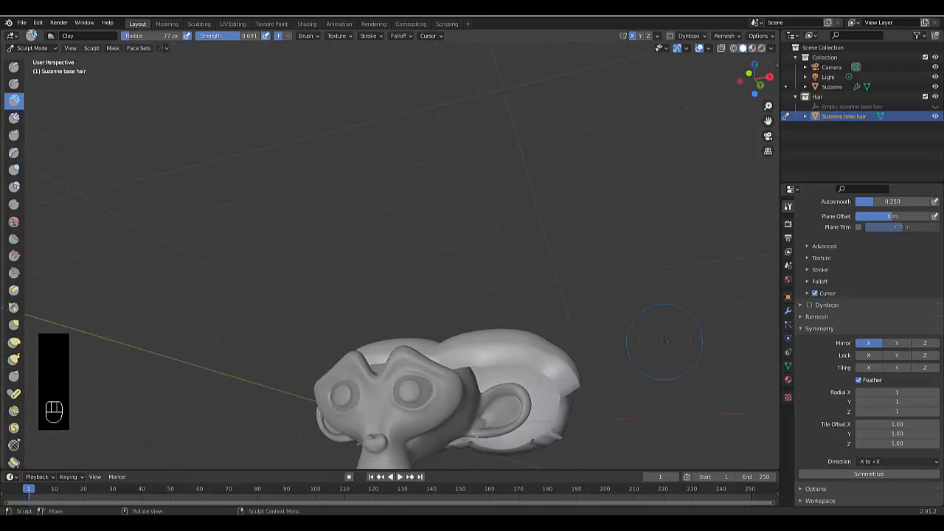
key(ctrl+z)
middle_drag(558, 333, 462, 346)
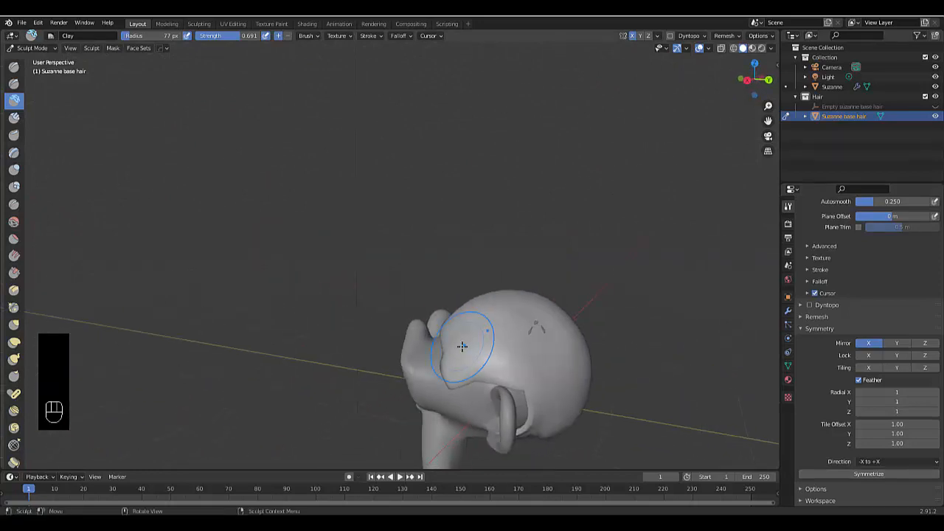
key(ctrl+z)
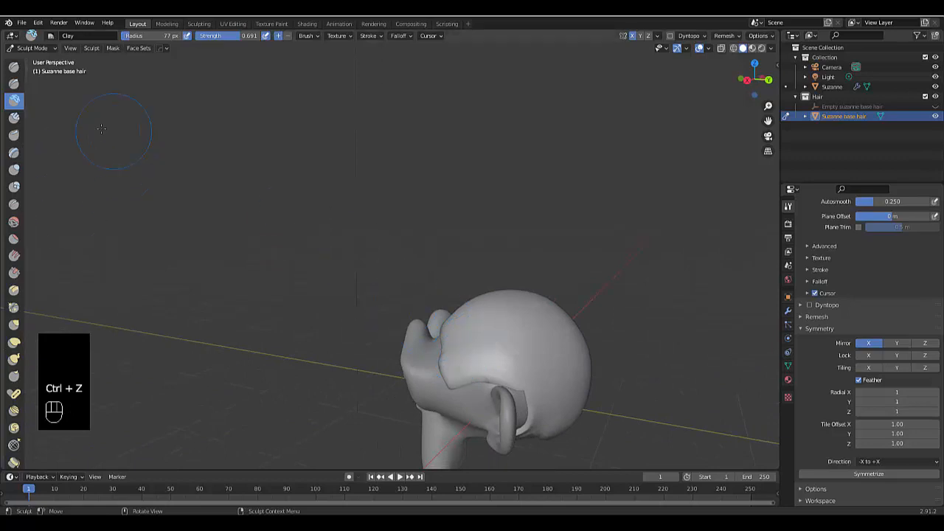
Step: Switch to the Clay Strips brush and lay strips front to back along the side of the scalp above the ear
click(13, 118)
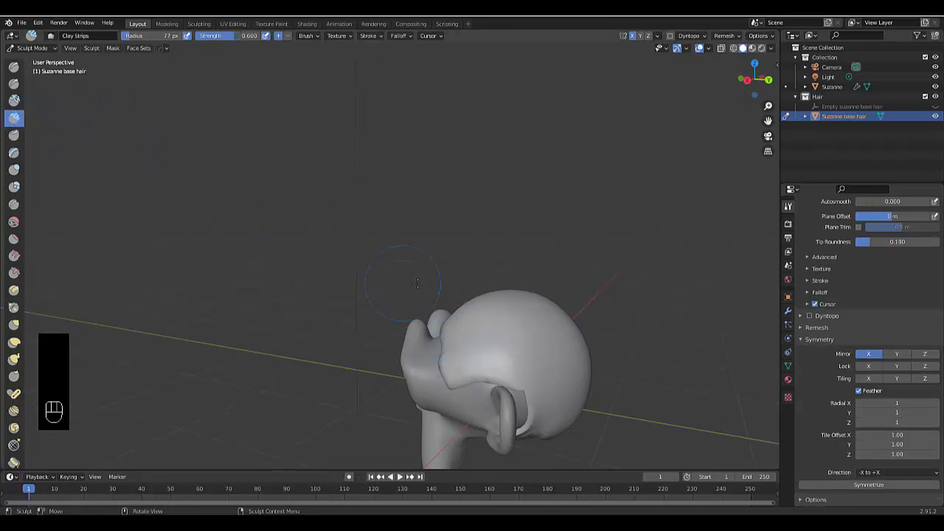
middle_drag(443, 369, 472, 379)
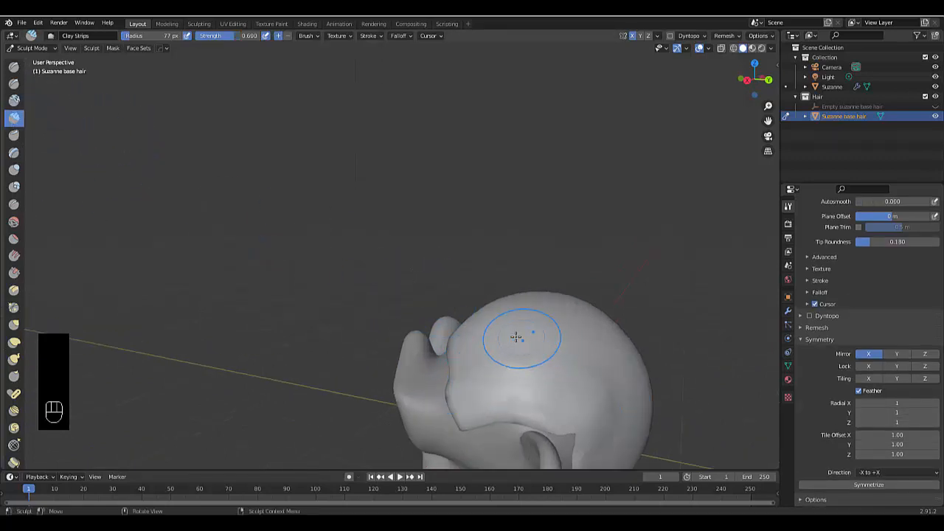
drag(505, 332, 601, 369)
mouse_move(552, 345)
middle_down()
mouse_move(559, 402)
mouse_move(541, 320)
mouse_move(550, 297)
mouse_move(540, 378)
middle_up()
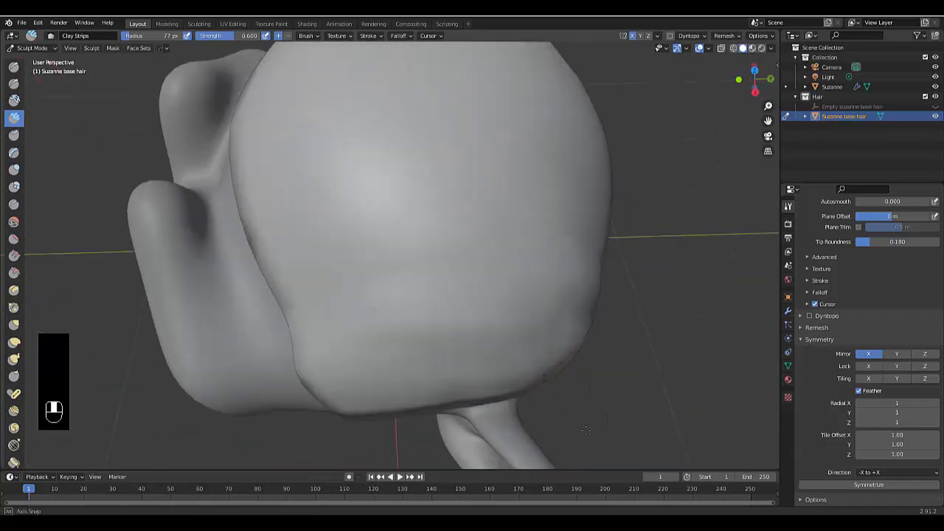
drag(354, 266, 619, 212)
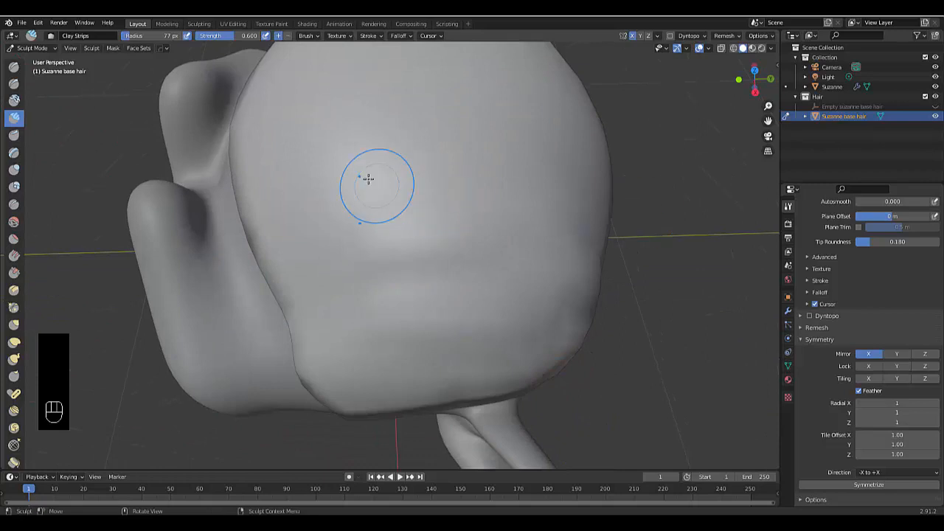
Step: Try several more Clay Strips strokes higher up the side of the scalp, undoing each one
mouse_move(368, 179)
mouse_down()
mouse_move(544, 158)
mouse_move(558, 175)
mouse_up()
key(ctrl+z)
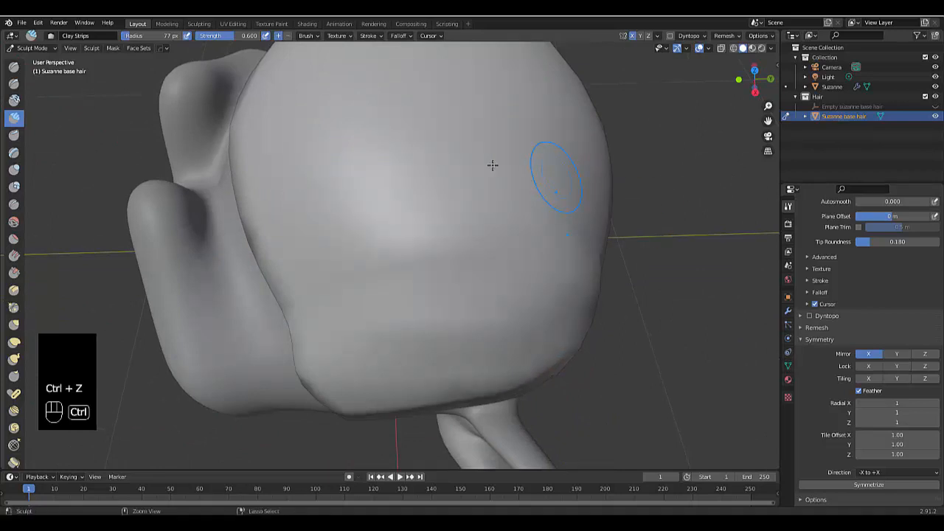
mouse_move(299, 169)
mouse_down()
mouse_move(462, 123)
mouse_move(507, 132)
mouse_up()
key(ctrl+z)
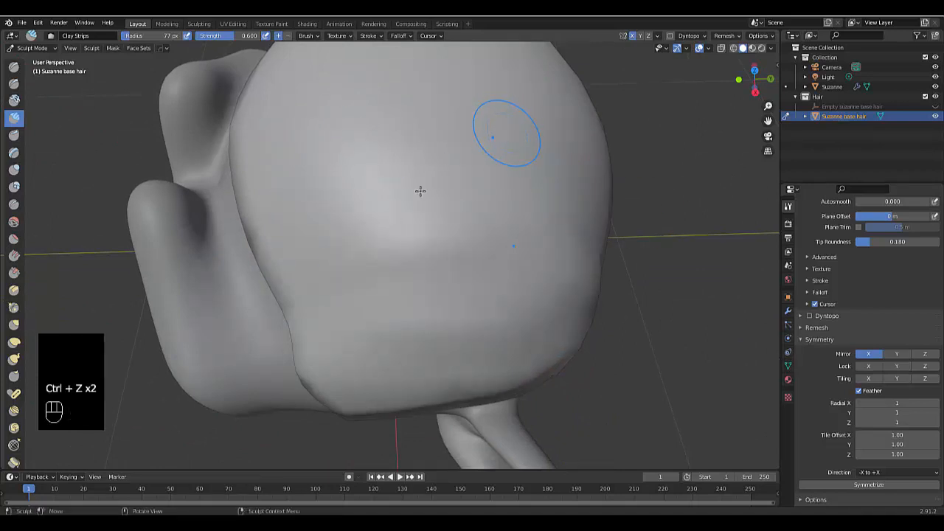
scroll(446, 288, down, 4)
scroll(445, 276, up, 3)
drag(388, 265, 603, 220)
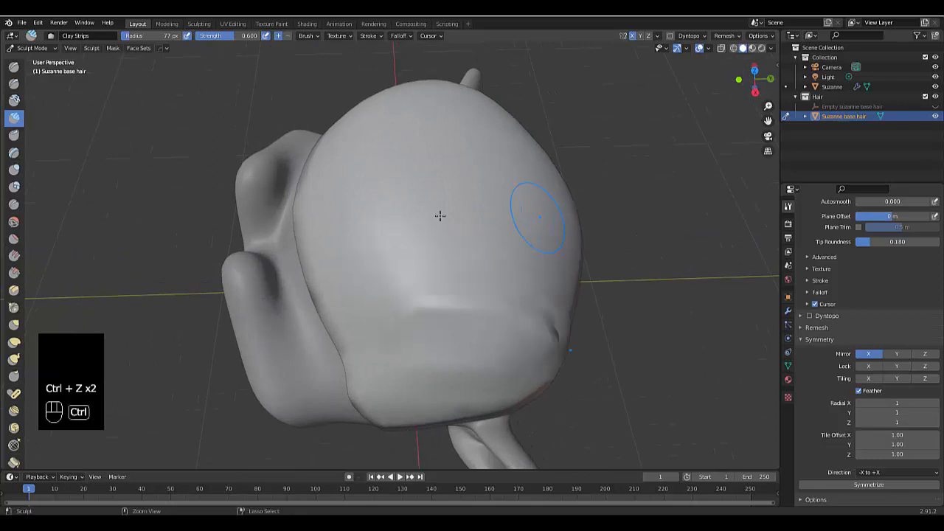
key(ctrl+z)
Step: Build up the opposite side of the scalp above the ear with Clay Strips strokes running toward the back
mouse_move(380, 200)
middle_down()
mouse_move(358, 188)
mouse_move(549, 183)
middle_up()
middle_drag(632, 300, 584, 287)
scroll(562, 386, down, 6)
scroll(616, 373, up, 5)
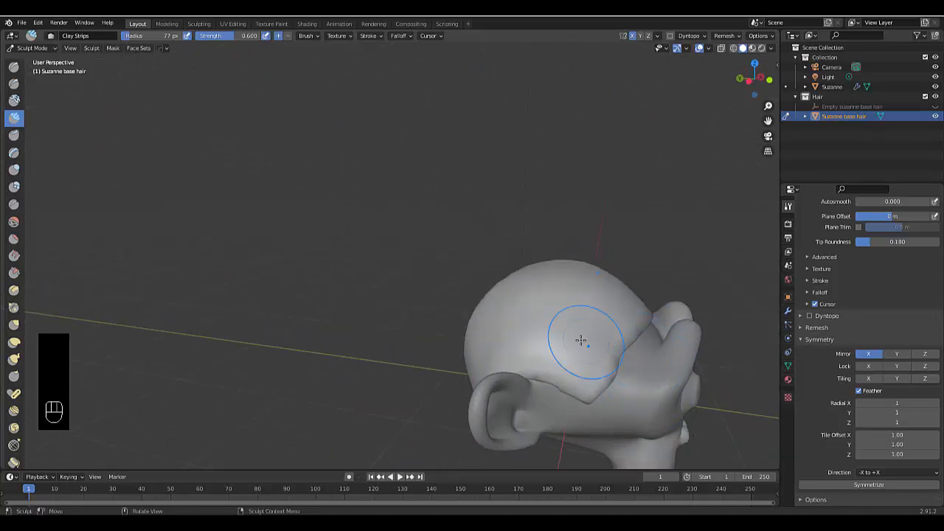
drag(582, 340, 519, 317)
scroll(554, 307, up, 3)
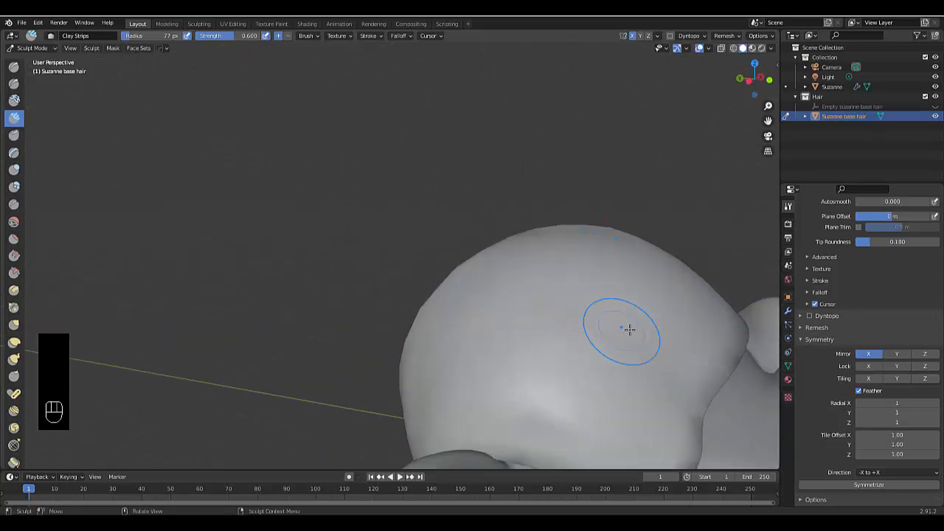
drag(628, 329, 422, 276)
scroll(643, 332, down, 3)
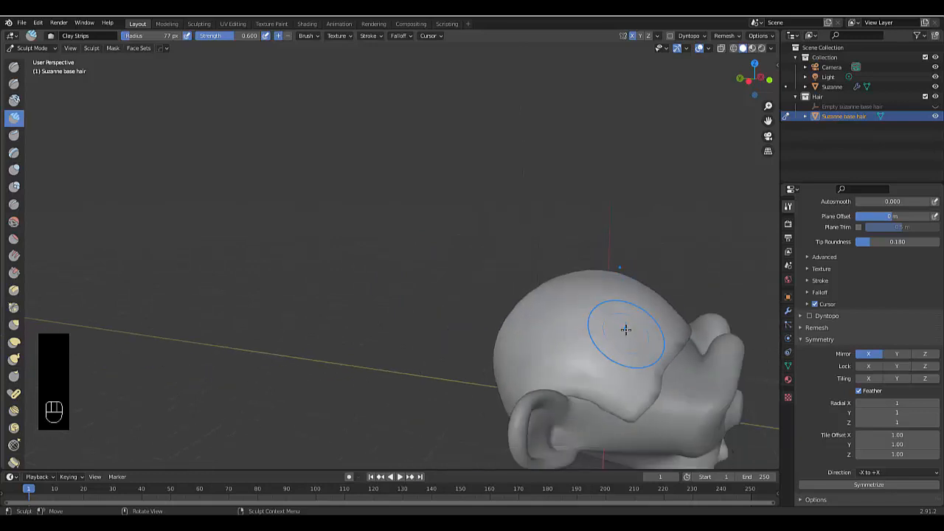
Step: Add Clay Strips volume at the front of the scalp above the brow and check its shape from front and back
mouse_move(624, 329)
middle_down()
mouse_move(603, 352)
mouse_move(652, 323)
mouse_move(653, 331)
middle_up()
mouse_move(703, 301)
middle_down()
mouse_move(649, 322)
mouse_move(714, 323)
mouse_move(695, 240)
middle_up()
middle_drag(713, 302, 705, 309)
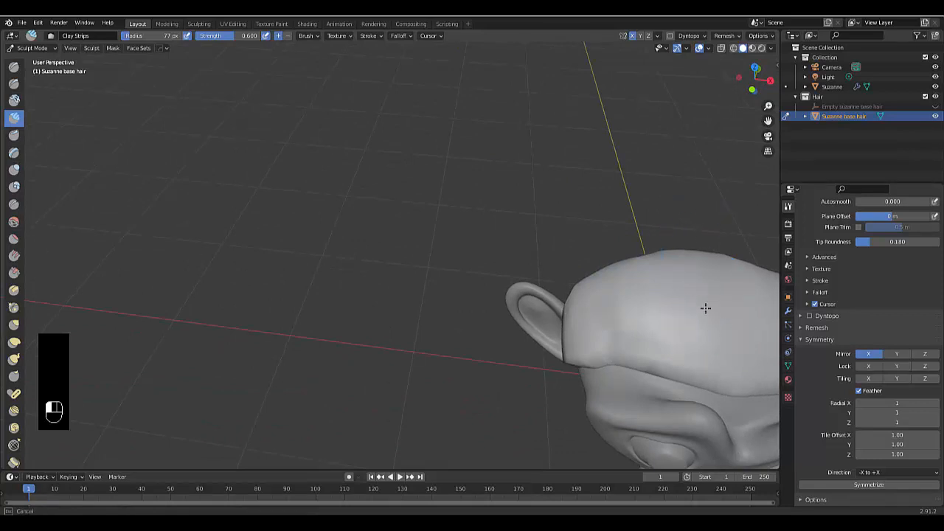
scroll(701, 246, down, 3)
scroll(520, 347, down, 5)
scroll(632, 317, up, 7)
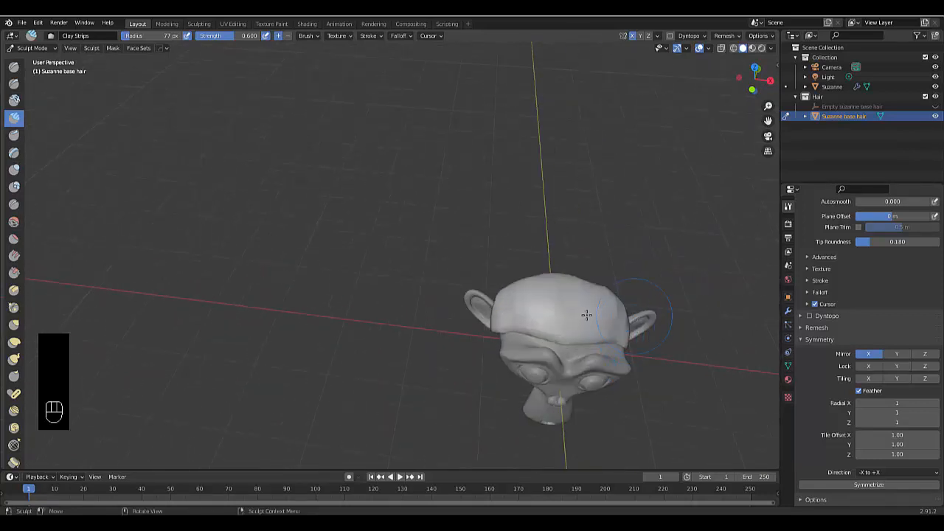
mouse_move(541, 238)
middle_down()
mouse_move(327, 148)
mouse_move(247, 135)
middle_up()
scroll(529, 327, down, 5)
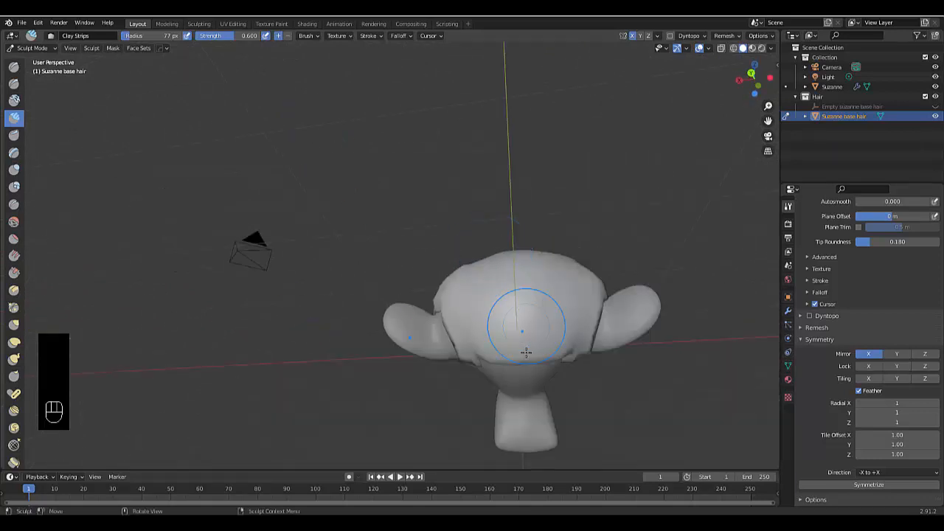
Step: Try several Clay Strips strokes down the back of the scalp, undoing each one and inspecting the shape from behind
middle_drag(528, 324, 552, 354)
mouse_move(541, 275)
mouse_down()
mouse_move(516, 280)
mouse_move(523, 333)
mouse_up()
key(ctrl+z)
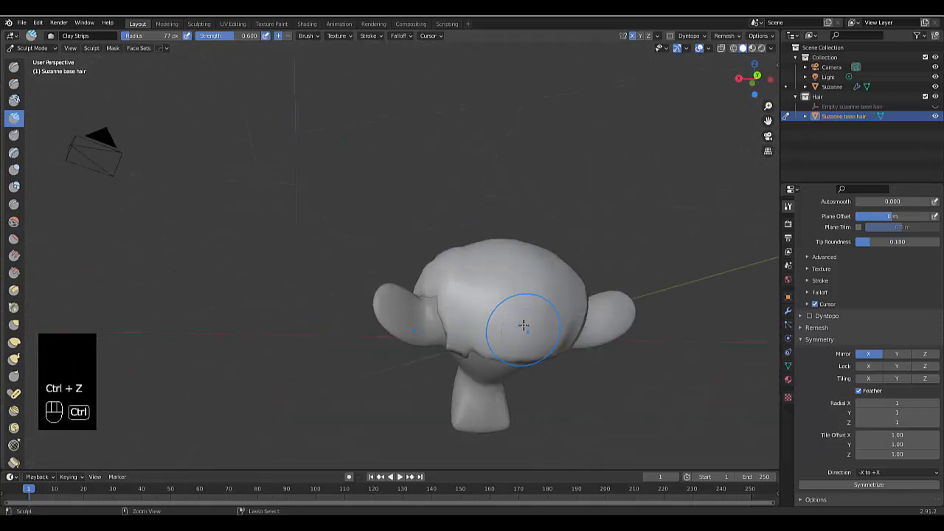
middle_drag(537, 307, 591, 345)
scroll(538, 323, up, 4)
drag(499, 263, 499, 263)
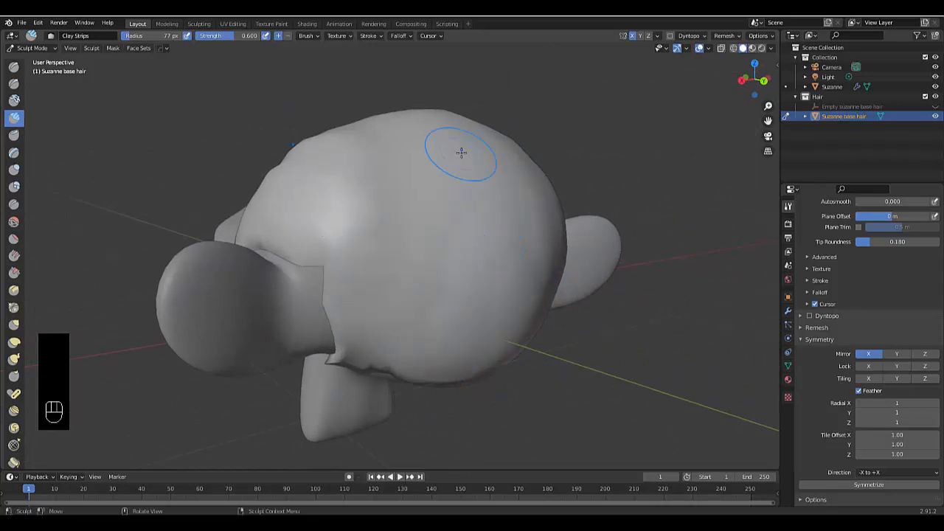
drag(459, 151, 450, 316)
key(ctrl+z)
drag(442, 193, 479, 253)
key(ctrl+z)
scroll(522, 337, down, 4)
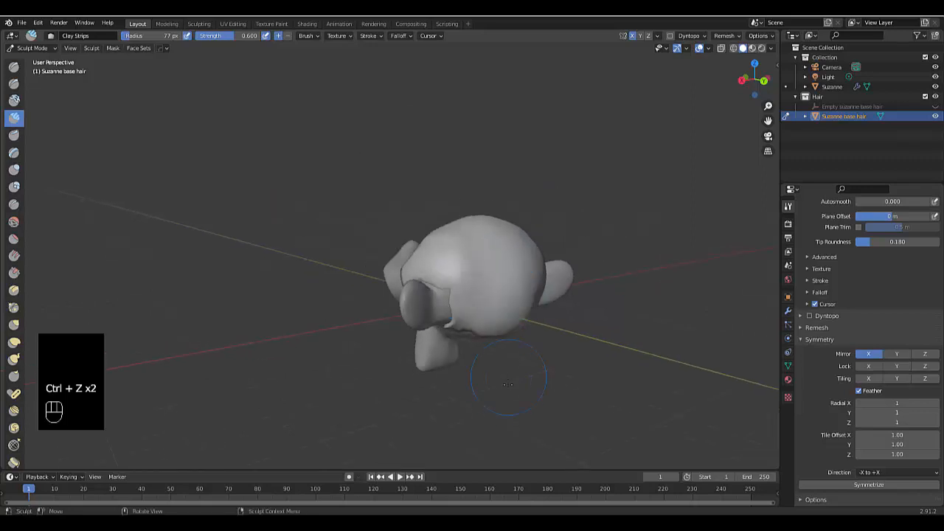
scroll(510, 376, up, 4)
middle_drag(438, 317, 553, 175)
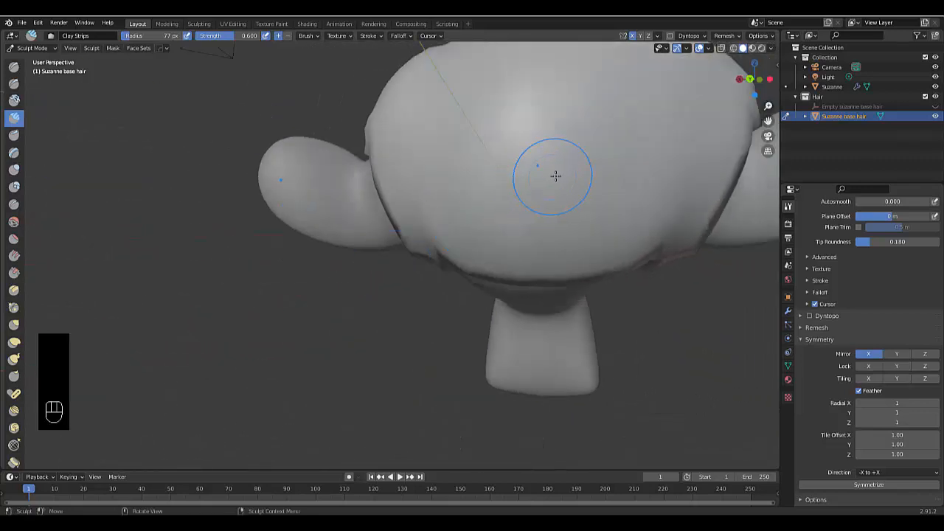
scroll(563, 194, down, 5)
scroll(565, 214, up, 3)
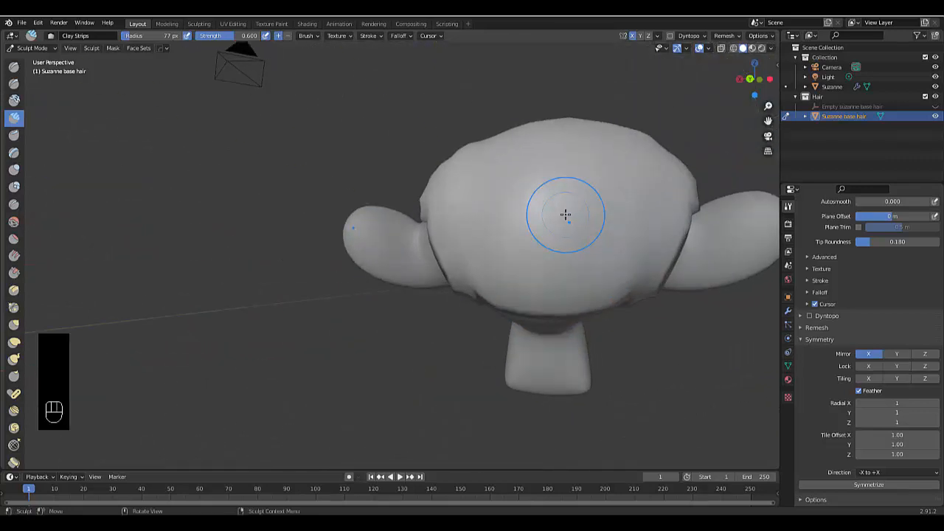
Step: Raise the Clay Strips brush strength to 1.000 and test it with strokes down the back of the scalp
key(shift+f)
click(664, 215)
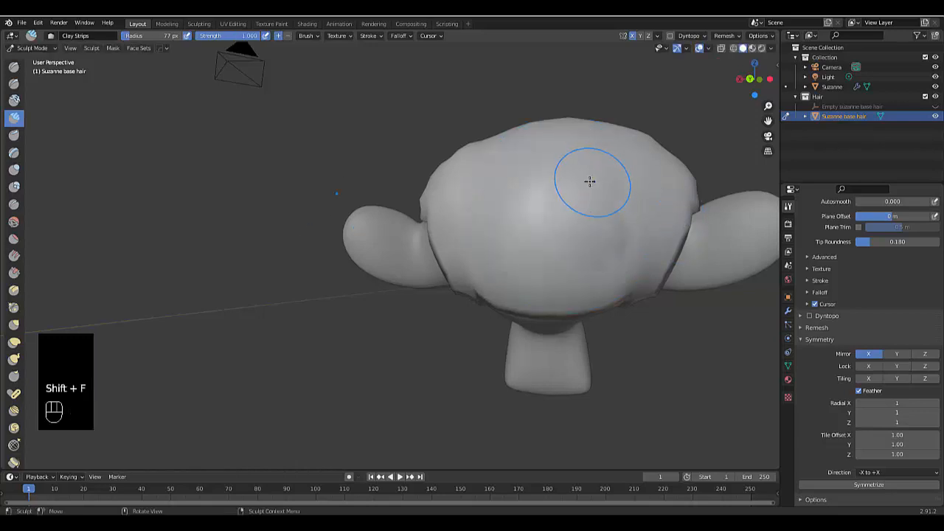
mouse_move(590, 184)
middle_down()
mouse_move(651, 231)
mouse_move(601, 144)
middle_up()
drag(574, 121, 588, 234)
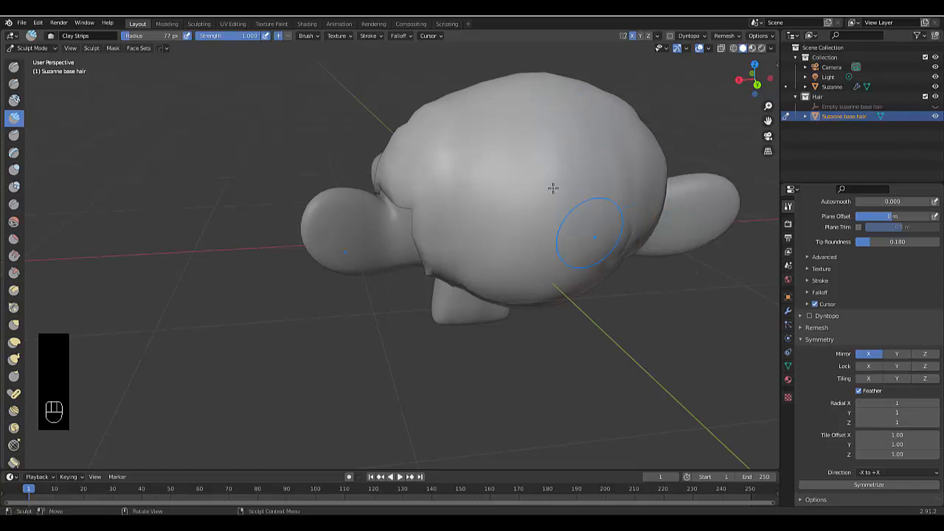
drag(524, 127, 547, 225)
key(ctrl+z)
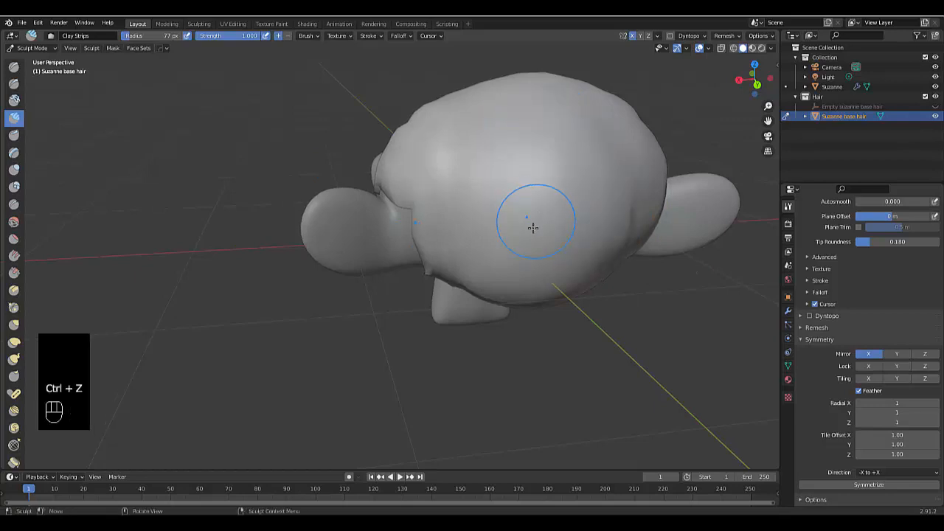
Step: Try more full-strength Clay Strips strokes on the back and upper side of the scalp, undoing the unwanted ones
mouse_move(533, 225)
middle_down()
mouse_move(581, 91)
mouse_move(475, 155)
middle_up()
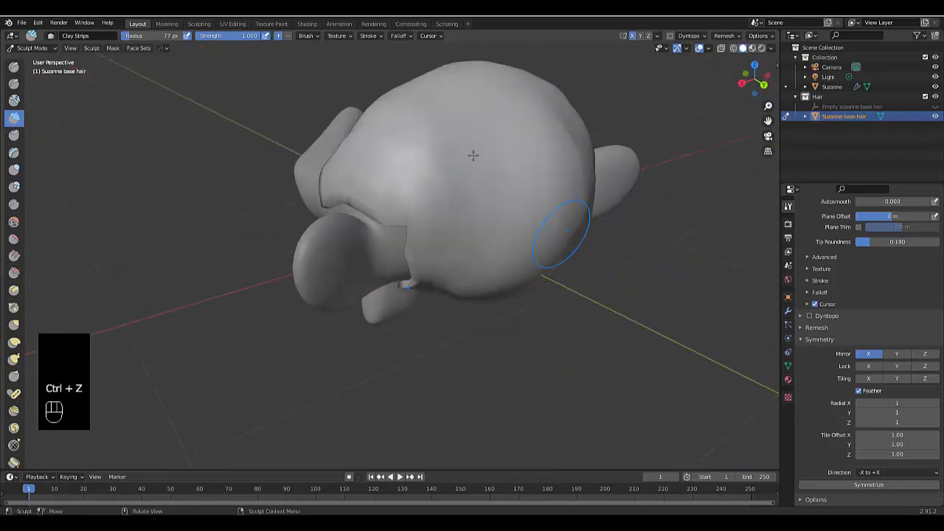
key(ctrl+z)
mouse_move(479, 150)
mouse_down()
mouse_move(485, 192)
mouse_move(484, 181)
mouse_move(474, 183)
mouse_move(490, 158)
mouse_up()
key(ctrl+z)
scroll(489, 144, up, 3)
key(ctrl+z)
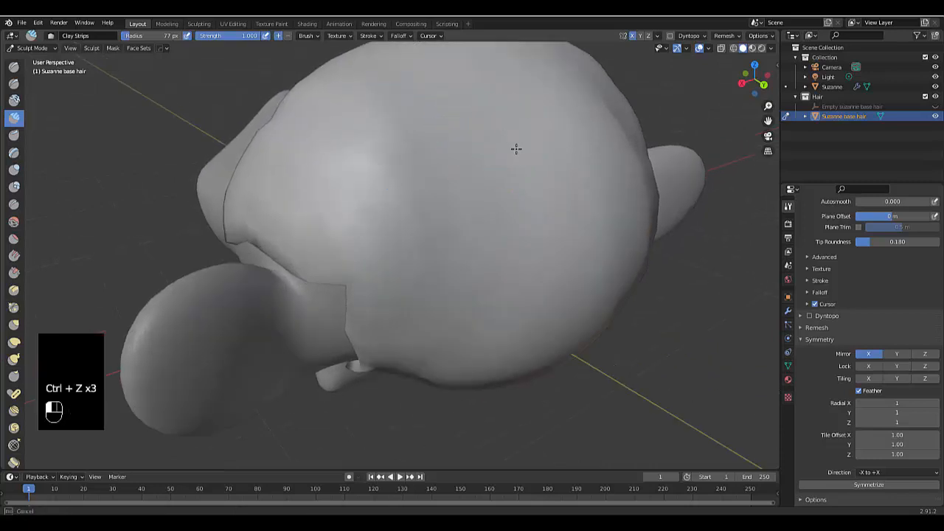
key(ctrl+z)
scroll(481, 175, up, 4)
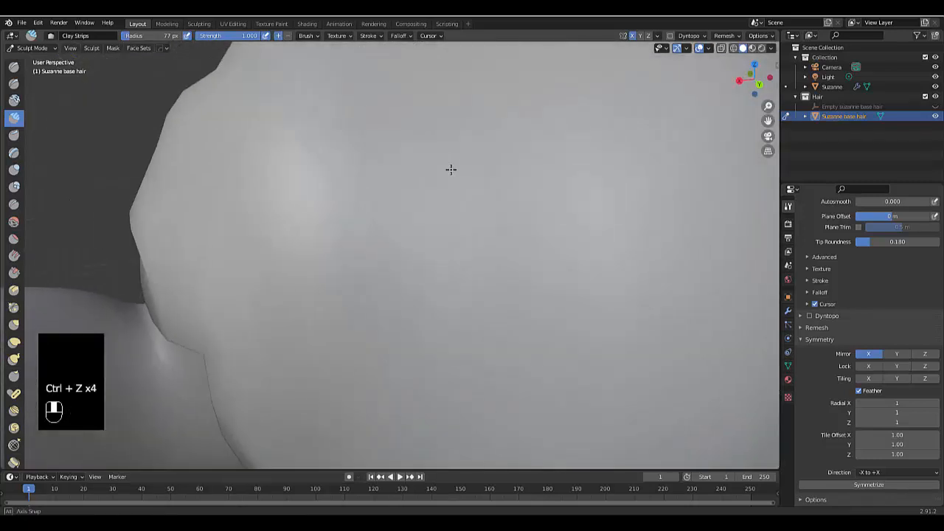
drag(424, 151, 405, 255)
key(ctrl+z)
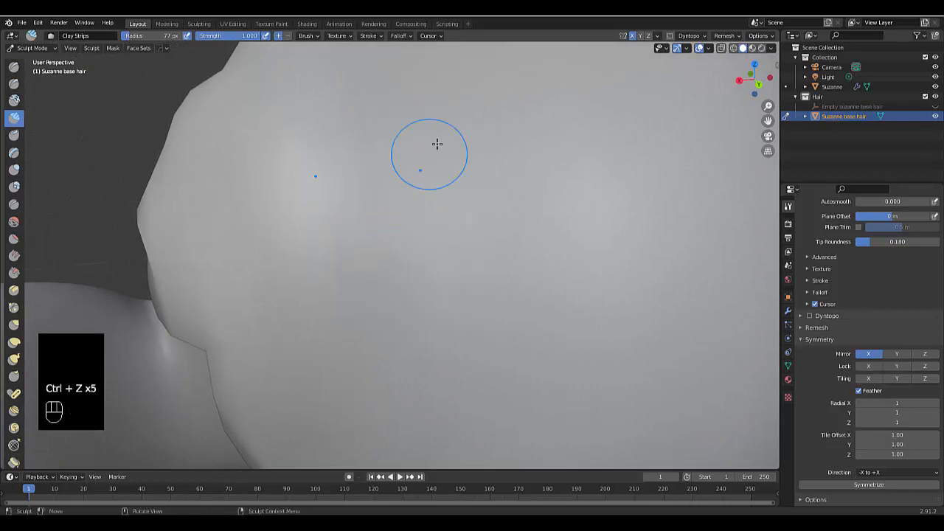
drag(445, 132, 509, 264)
scroll(470, 162, down, 5)
mouse_move(472, 168)
middle_down()
mouse_move(487, 241)
mouse_move(489, 187)
middle_up()
drag(490, 127, 493, 148)
key(ctrl+z)
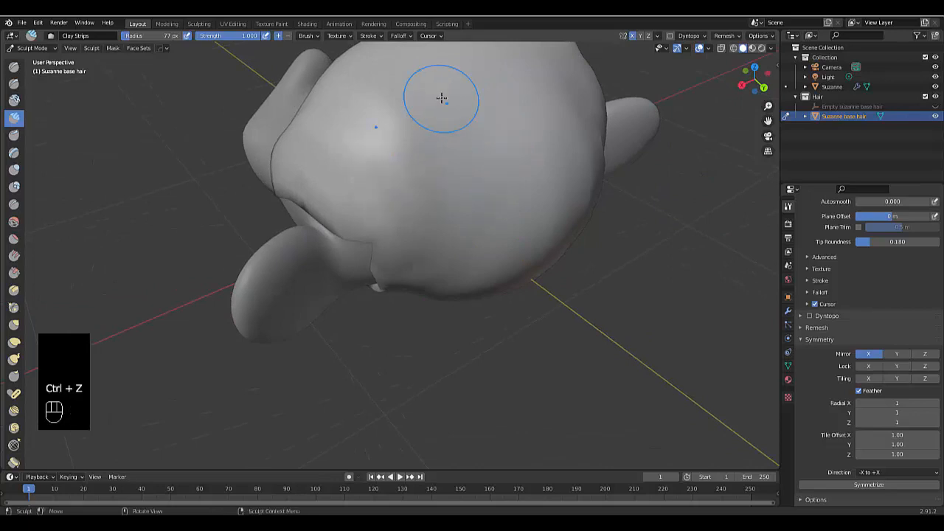
Step: Leave sculpting and switch the scalp mesh to Object Mode, viewed from the front
right_click(359, 171)
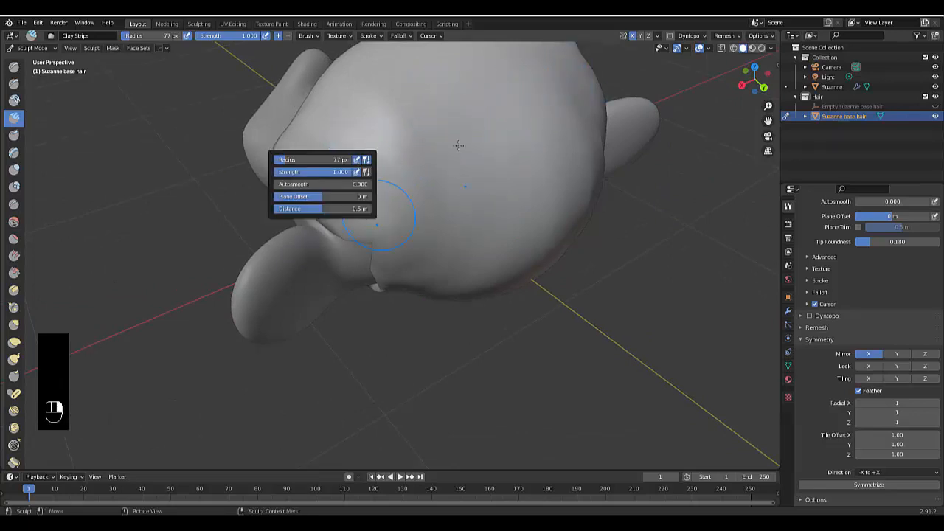
scroll(490, 255, down, 5)
scroll(492, 253, up, 5)
middle_drag(493, 244, 674, 243)
scroll(491, 322, down, 3)
scroll(400, 292, up, 2)
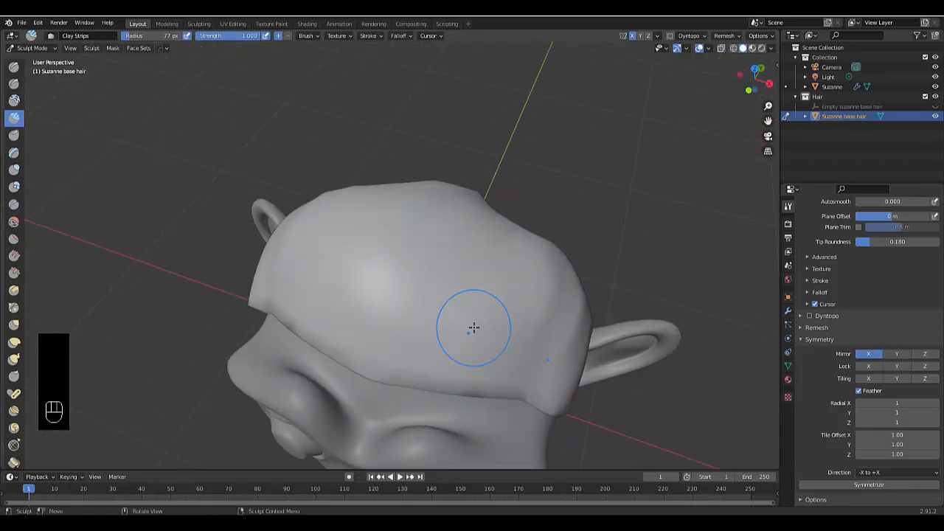
key(Tab)
click(413, 323)
Step: Try Geometry to Origin on the scalp mesh and undo it
right_click(434, 281)
mouse_move(434, 281)
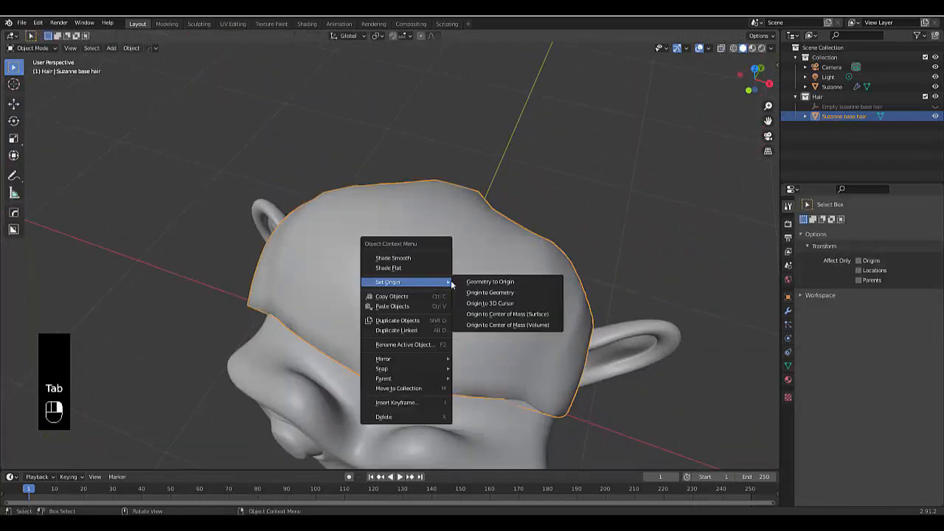
click(502, 281)
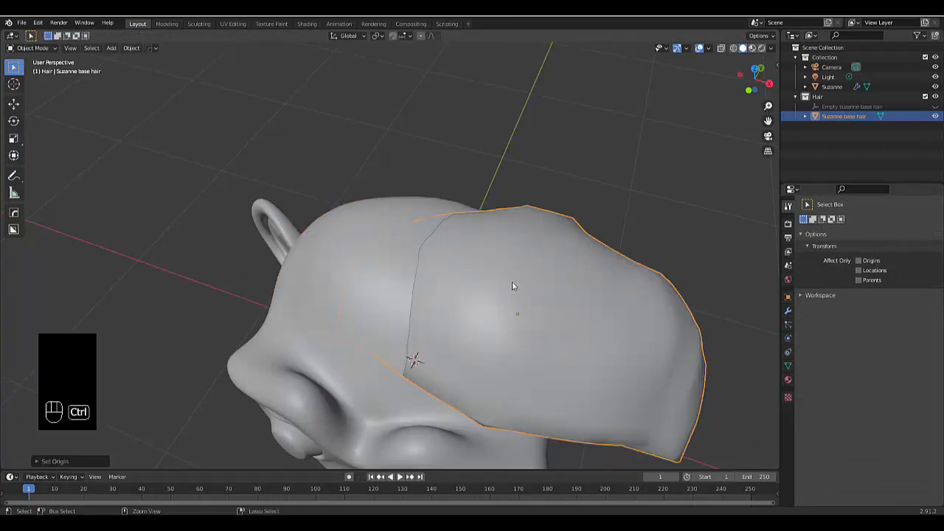
key(ctrl+z)
Step: Set the scalp mesh's origin to the 3D cursor
middle_drag(463, 303, 520, 269)
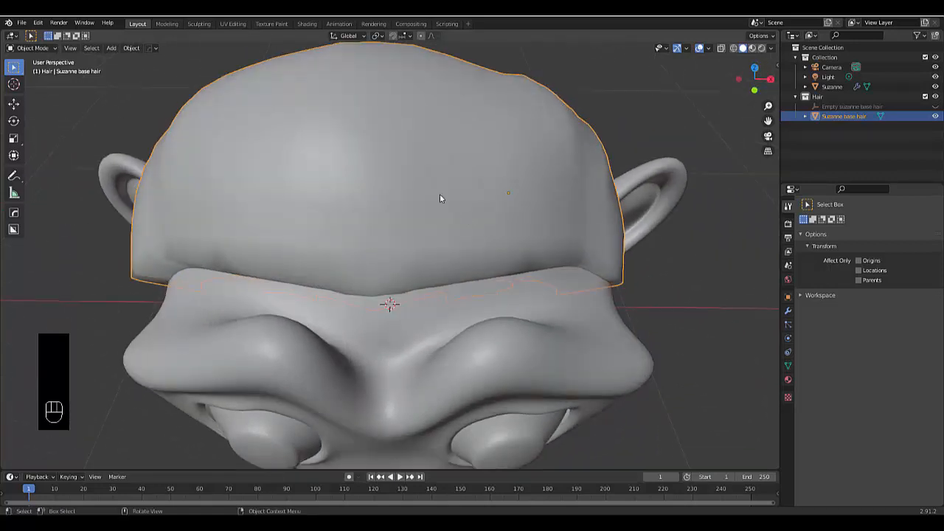
right_click(394, 198)
mouse_move(394, 197)
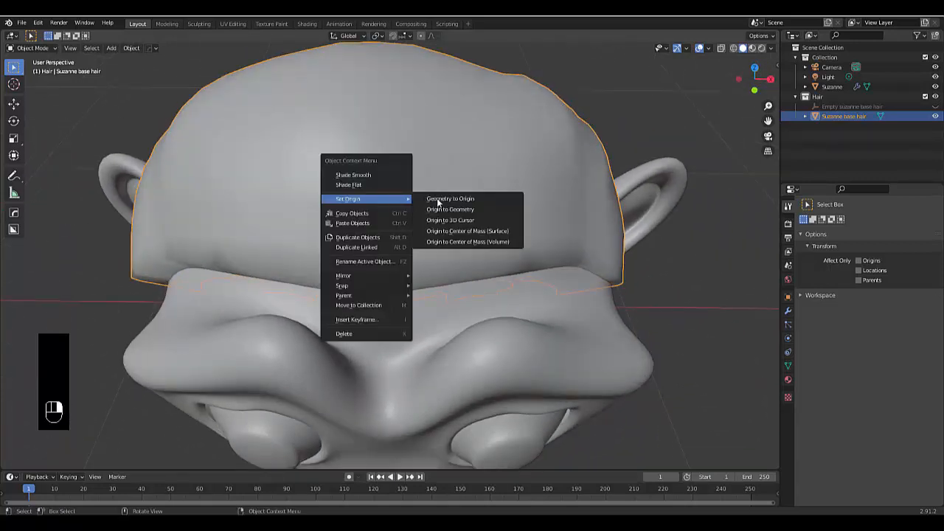
click(470, 221)
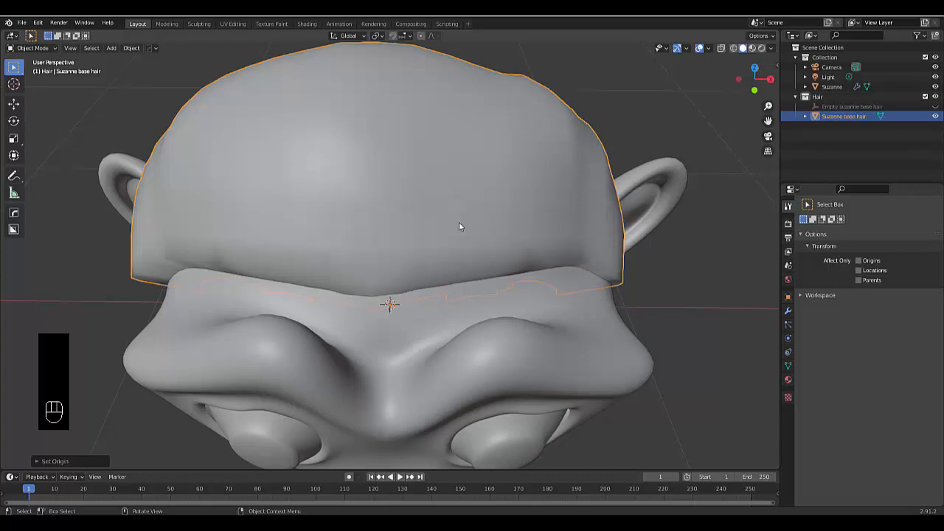
Step: Return to Sculpt Mode and lay Clay Strips strokes front to back over the top of the scalp and on its back
middle_drag(458, 221, 387, 241)
scroll(573, 273, up, 2)
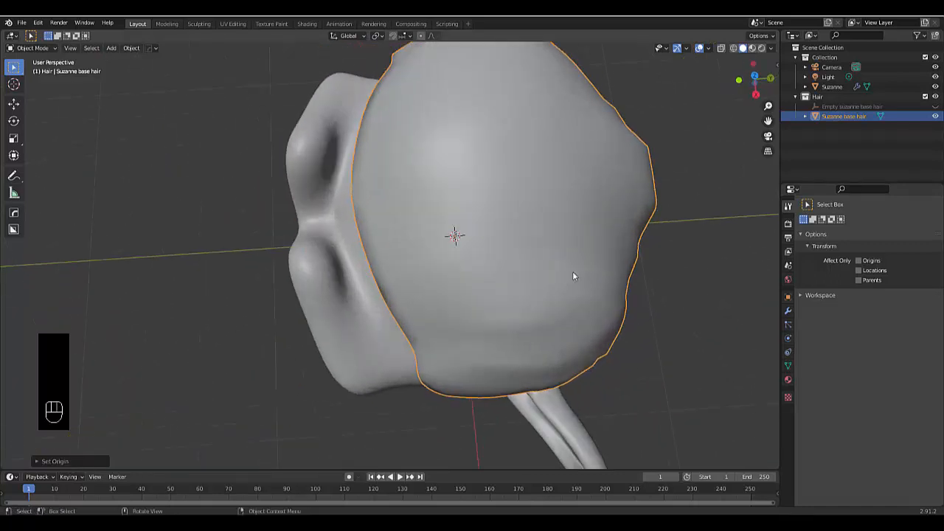
key(Tab)
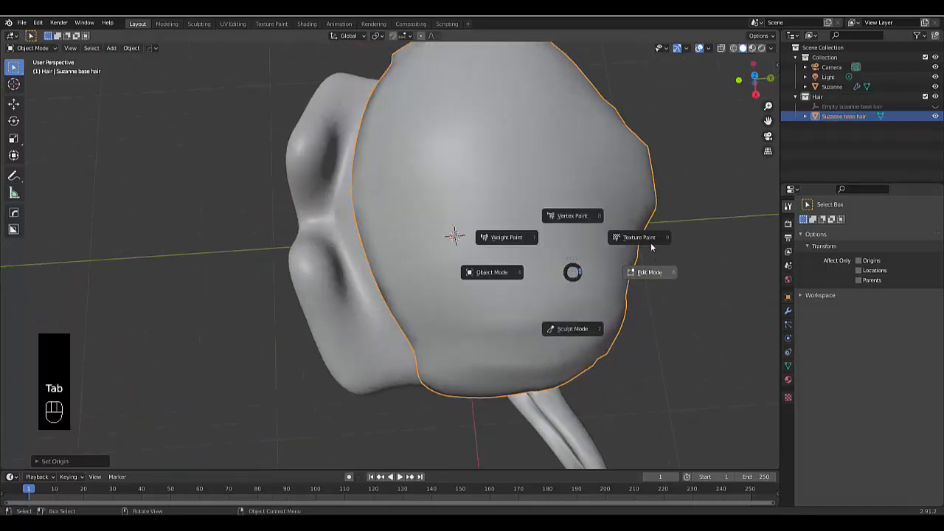
click(573, 318)
drag(525, 256, 594, 250)
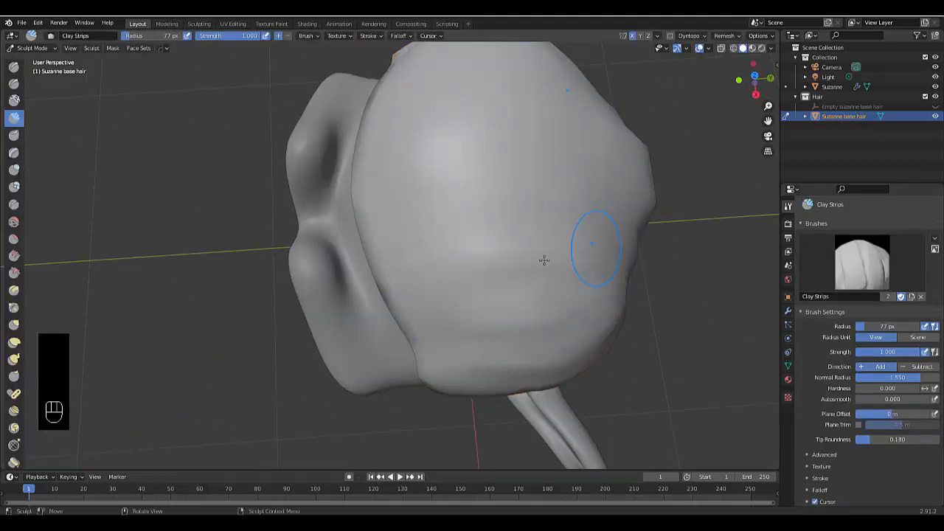
drag(447, 263, 544, 276)
middle_drag(536, 275, 568, 254)
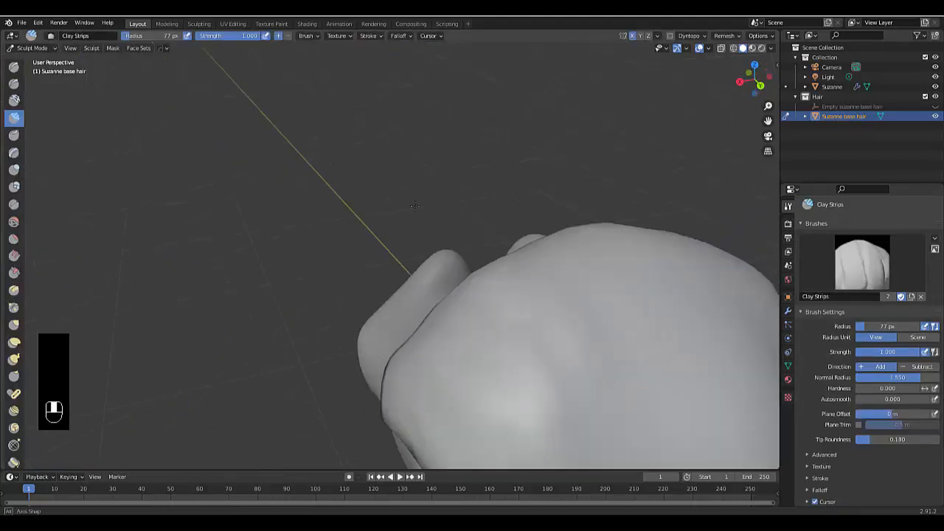
mouse_move(627, 401)
middle_down()
mouse_move(591, 325)
mouse_move(624, 396)
mouse_move(628, 318)
mouse_move(597, 327)
mouse_move(683, 397)
middle_up()
drag(683, 397, 686, 368)
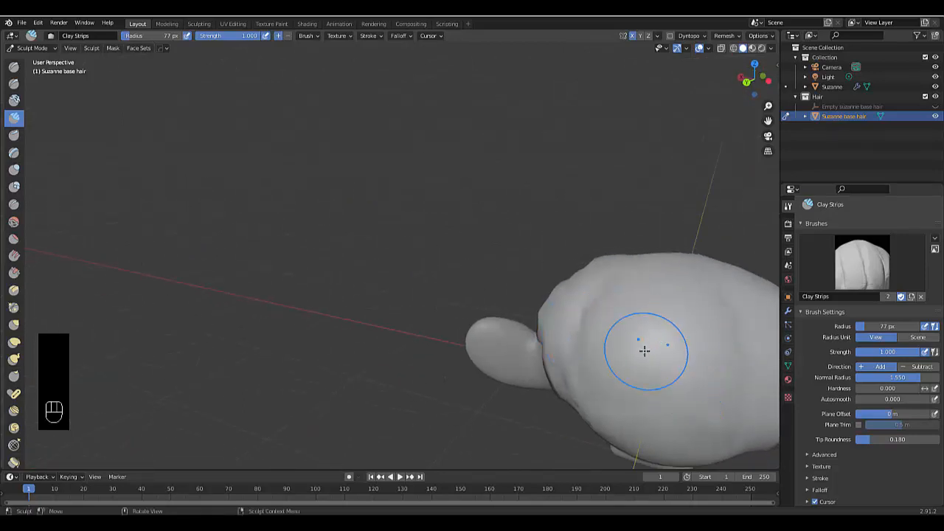
Step: Build up the side of the scalp above the ear with three Clay Strips strokes running toward the back
mouse_move(645, 350)
middle_down()
mouse_move(624, 295)
mouse_move(676, 355)
mouse_move(588, 337)
mouse_move(602, 405)
middle_up()
scroll(603, 405, down, 4)
scroll(692, 294, up, 3)
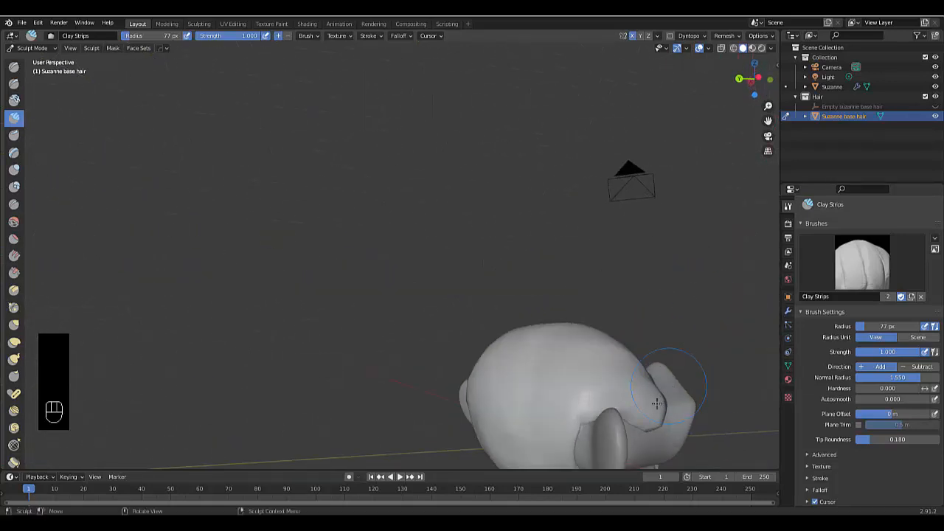
scroll(590, 392, up, 3)
drag(577, 311, 530, 307)
drag(595, 364, 539, 394)
mouse_move(517, 340)
mouse_down()
mouse_move(458, 343)
mouse_move(470, 369)
mouse_up()
Step: Add Clay Strips strokes from the forehead edge up toward the crown at the front of the scalp
middle_drag(617, 310, 472, 343)
scroll(472, 343, down, 4)
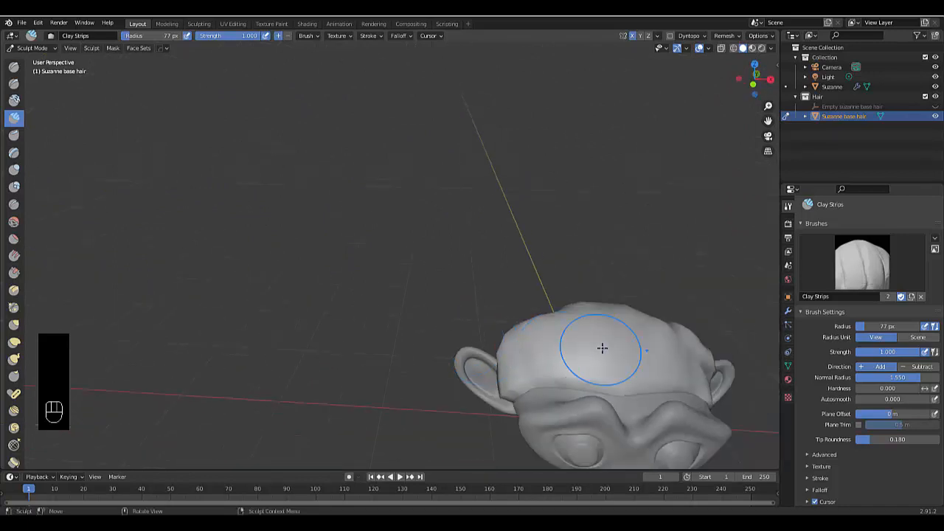
drag(603, 349, 615, 307)
drag(621, 364, 620, 304)
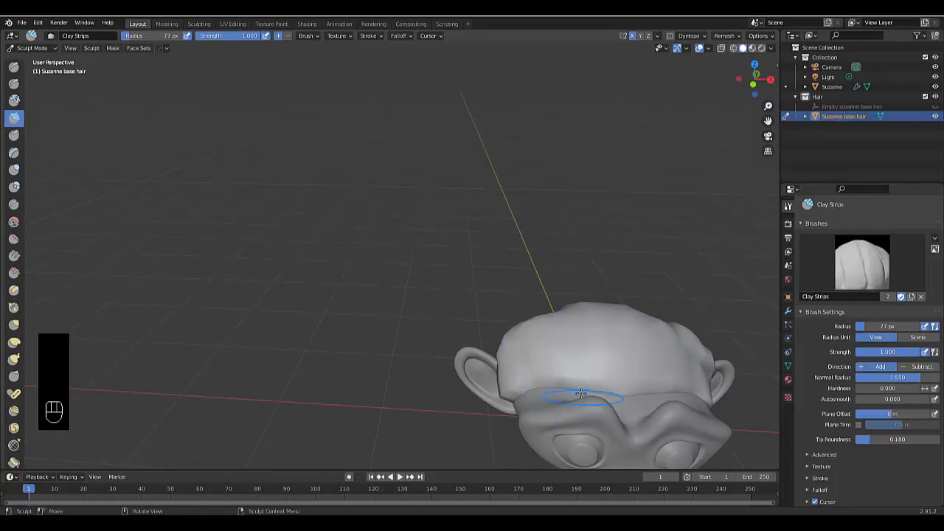
Step: Switch back to Object Mode and display the head in Material Preview shading
mouse_move(579, 394)
middle_down()
mouse_move(632, 404)
mouse_move(610, 357)
middle_up()
scroll(647, 418, down, 4)
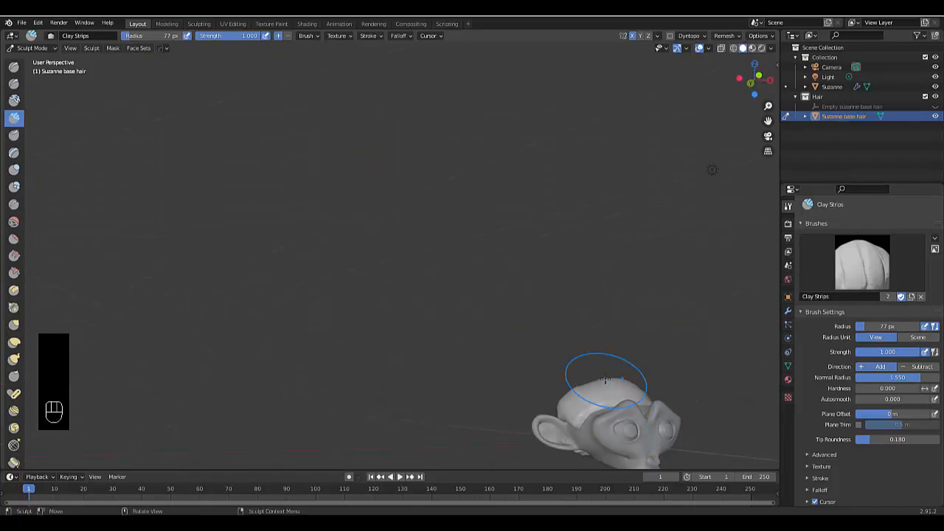
key(Tab)
click(524, 379)
mouse_move(575, 399)
middle_down()
mouse_move(624, 418)
mouse_move(555, 433)
mouse_move(583, 413)
middle_up()
click(752, 48)
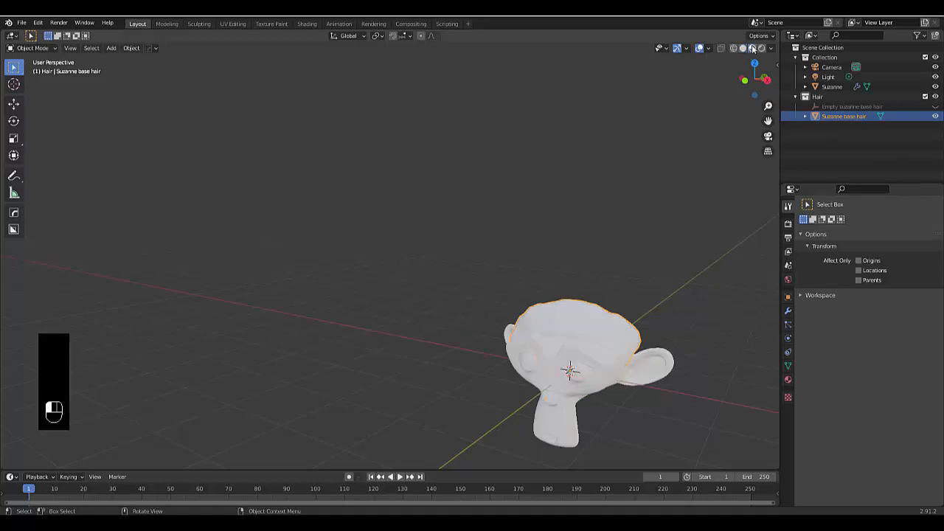
middle_drag(593, 459, 578, 439)
Step: Give the Suzanne head a new material with a darkened orange base color
click(832, 86)
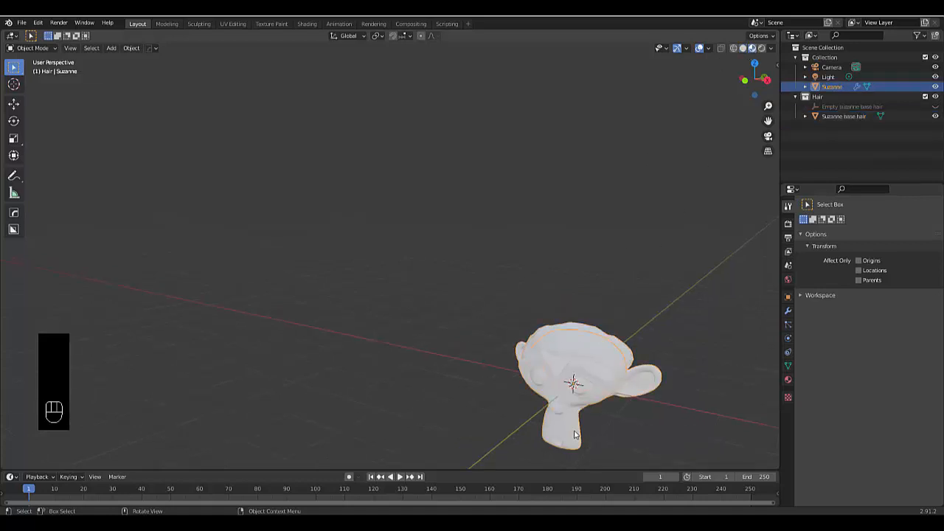
click(788, 380)
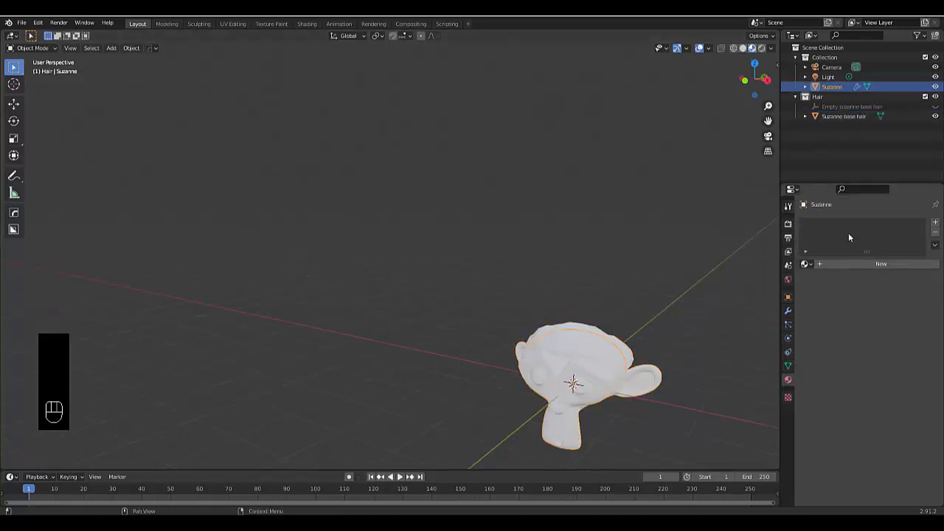
click(874, 264)
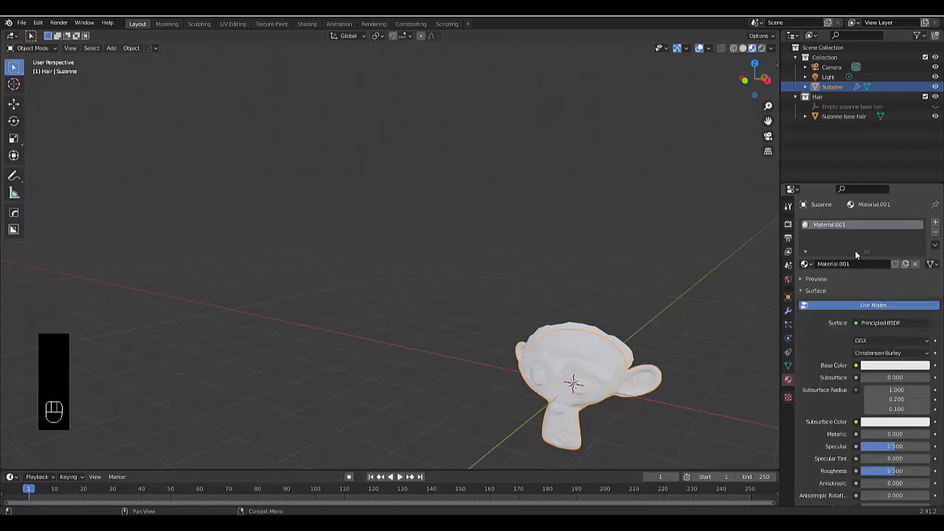
click(895, 365)
click(863, 285)
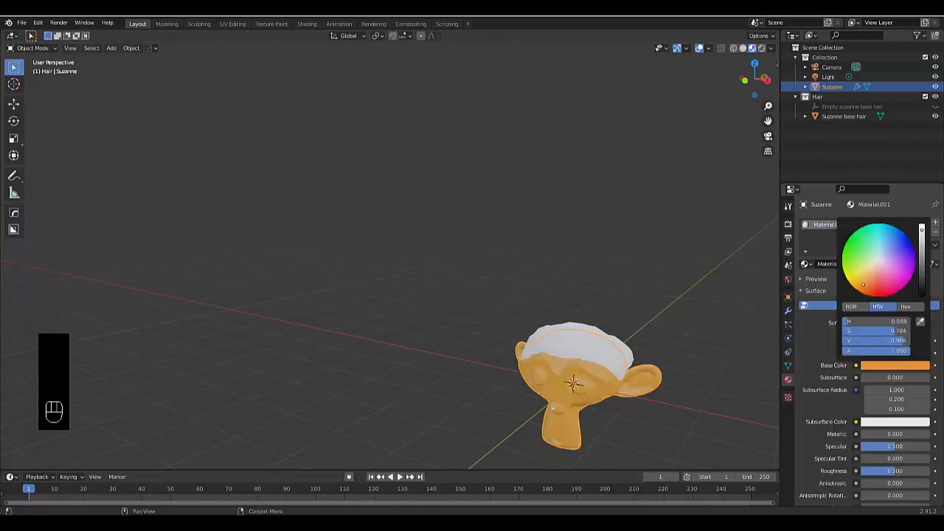
click(922, 268)
drag(922, 268, 922, 254)
Step: Give the scalp mesh a new material with a golden yellow base color
click(613, 353)
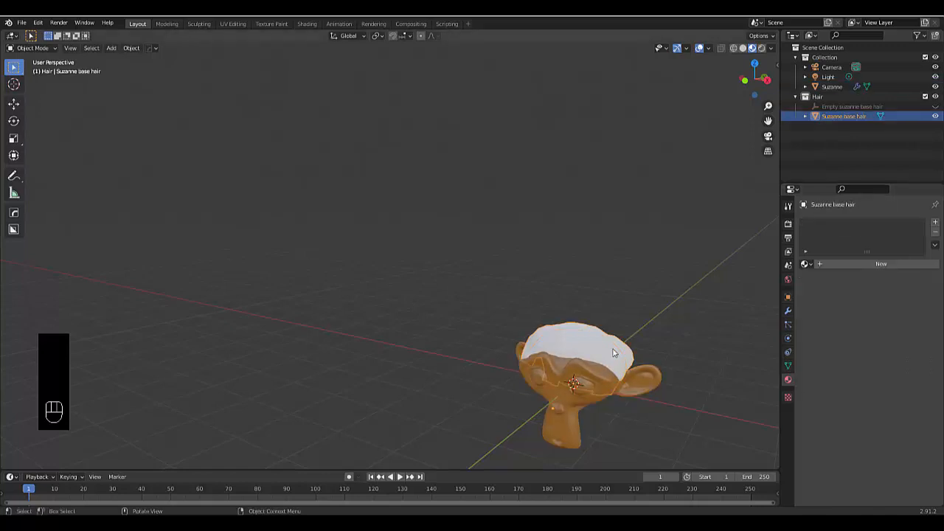
click(881, 264)
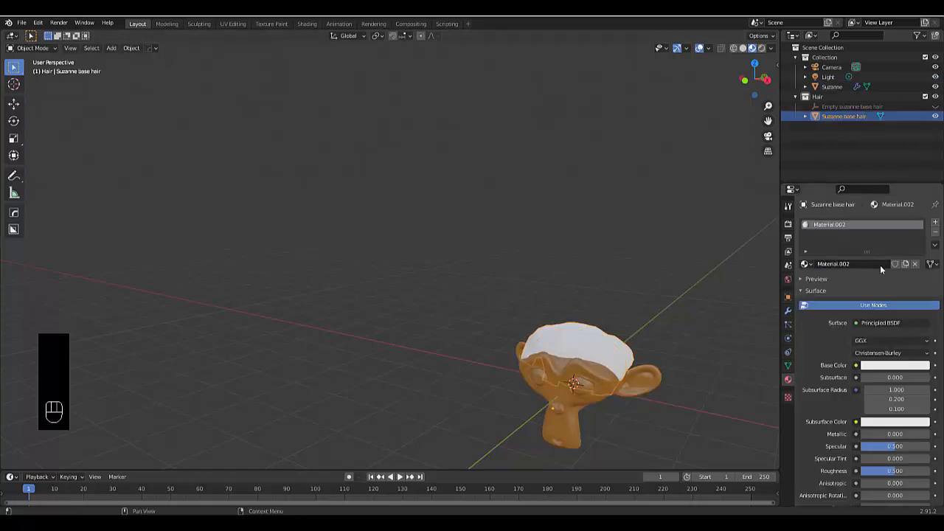
click(882, 367)
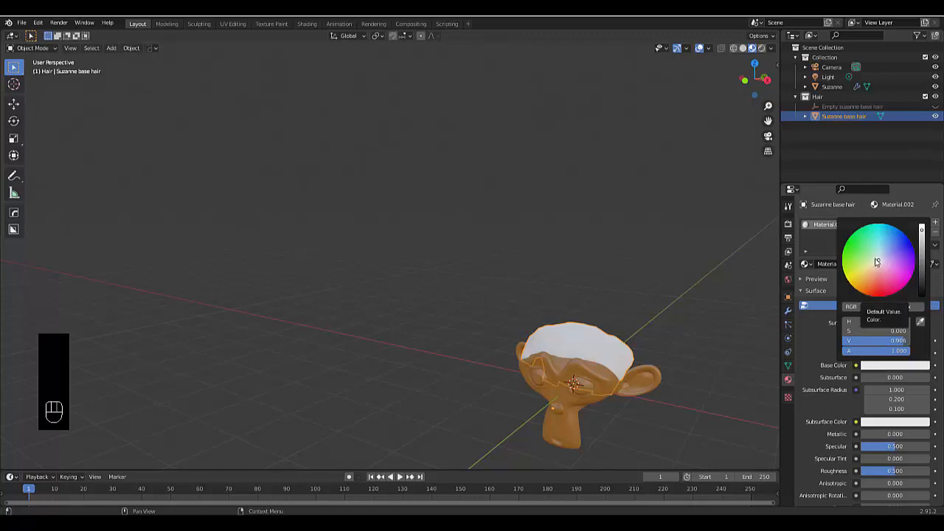
drag(883, 270, 858, 284)
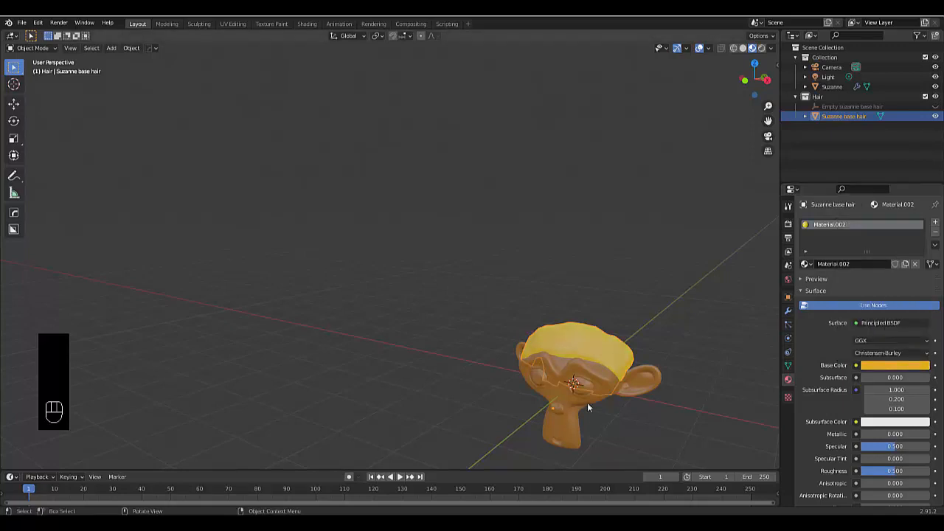
Step: Deselect the scalp and examine the colored head and scalp from several sides and from above
scroll(588, 402, down, 2)
scroll(627, 406, up, 2)
click(643, 415)
scroll(643, 416, up, 1)
middle_drag(609, 375, 485, 299)
middle_drag(666, 393, 766, 401)
middle_drag(712, 322, 538, 441)
scroll(538, 441, down, 10)
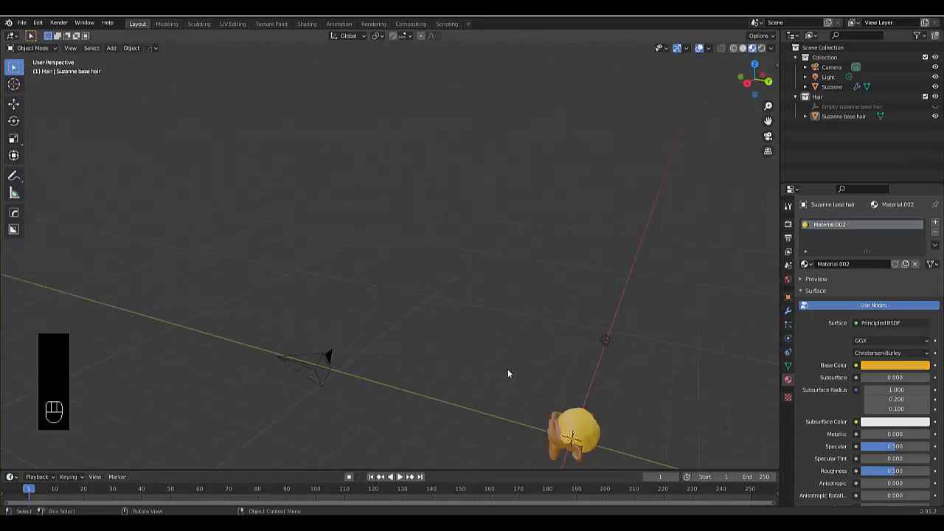
Step: Add a Path curve at the head's center and rotate it about the global Z axis to lie along the Y axis
scroll(530, 411, up, 5)
middle_drag(590, 55, 504, 294)
key(shift+a)
mouse_move(504, 293)
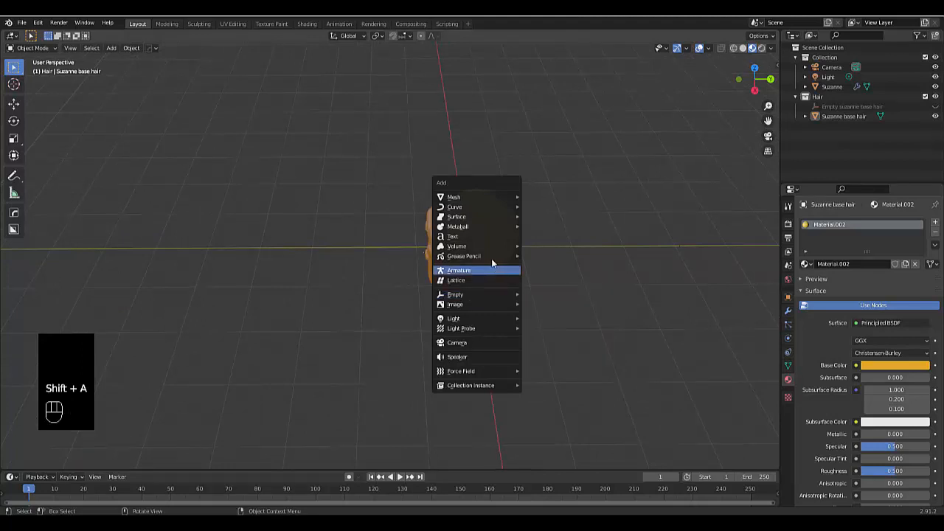
mouse_move(472, 206)
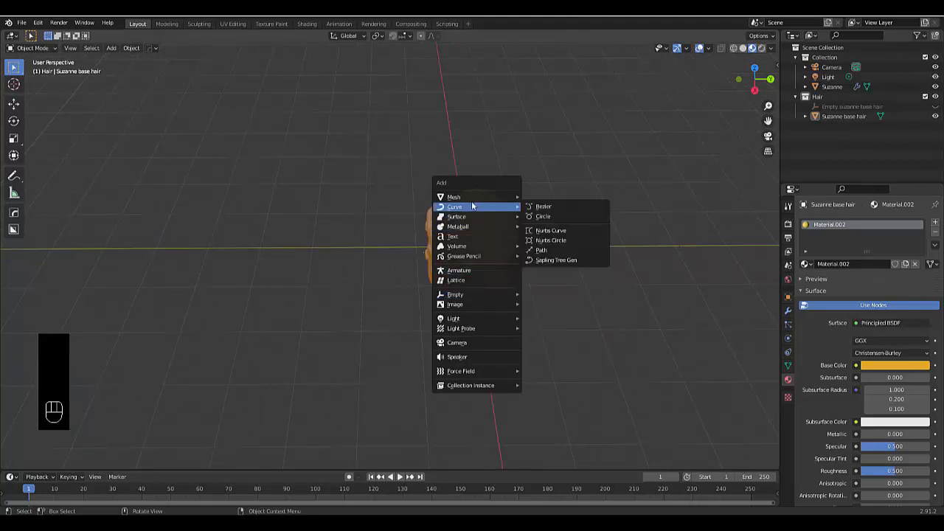
click(559, 250)
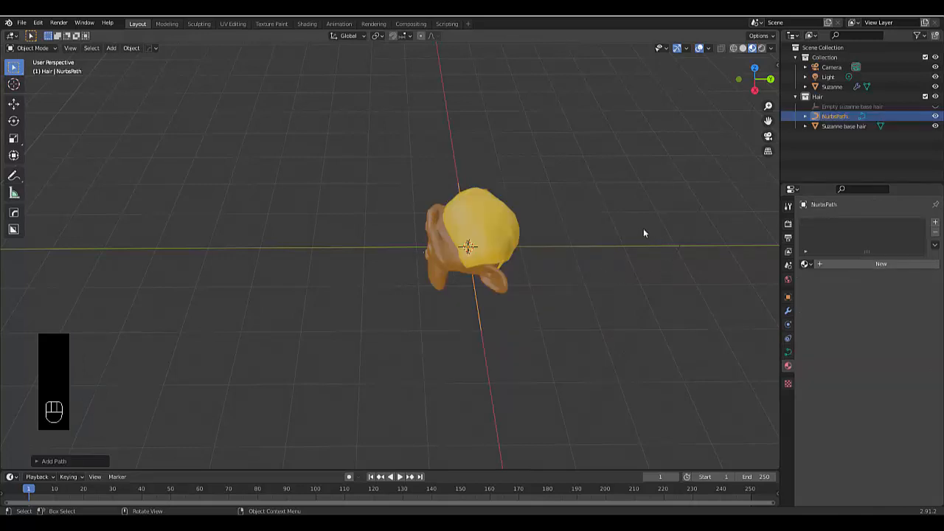
key(r)
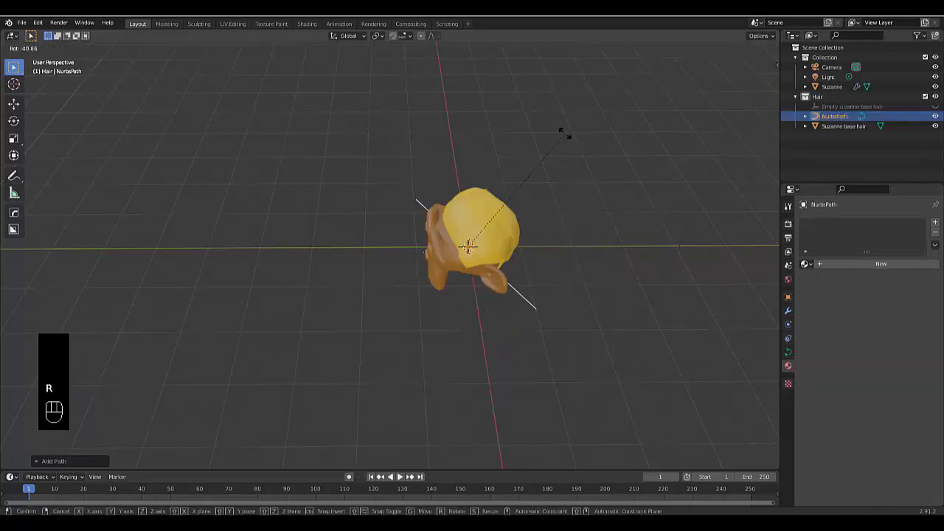
key(z)
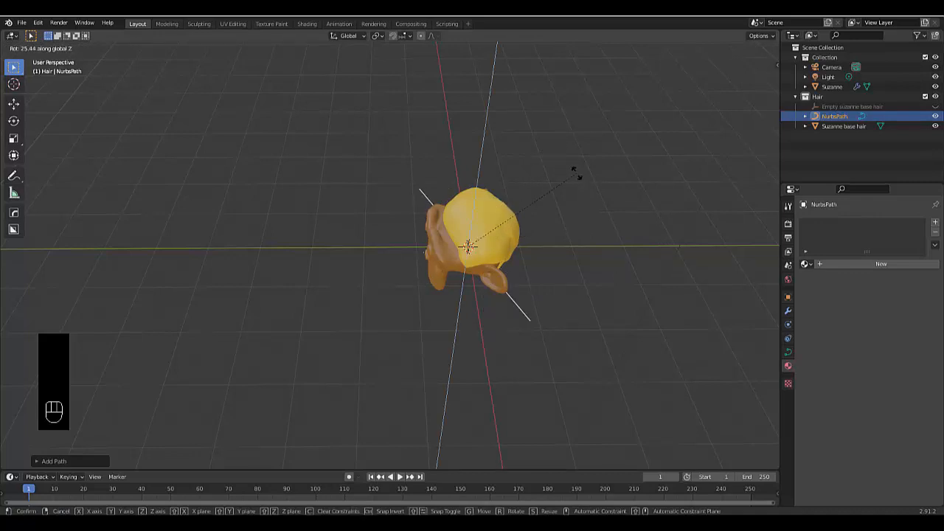
click(569, 221)
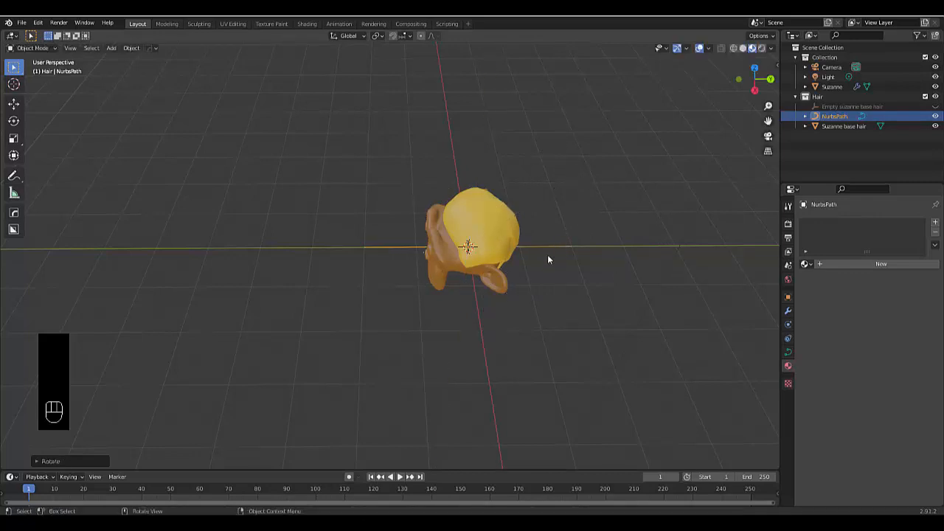
Step: Move the path in the right side view so it extends behind the head at about crown height
key(KP_3)
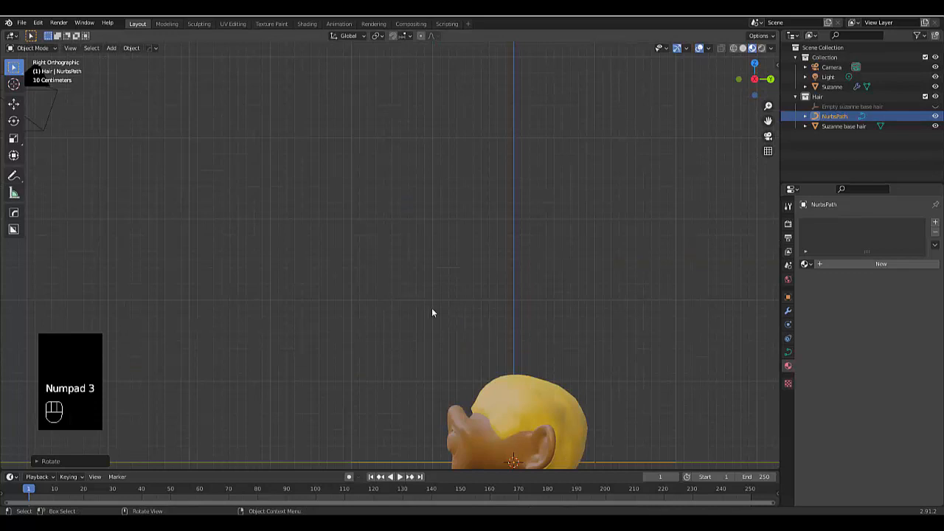
scroll(549, 386, down, 3)
key(g)
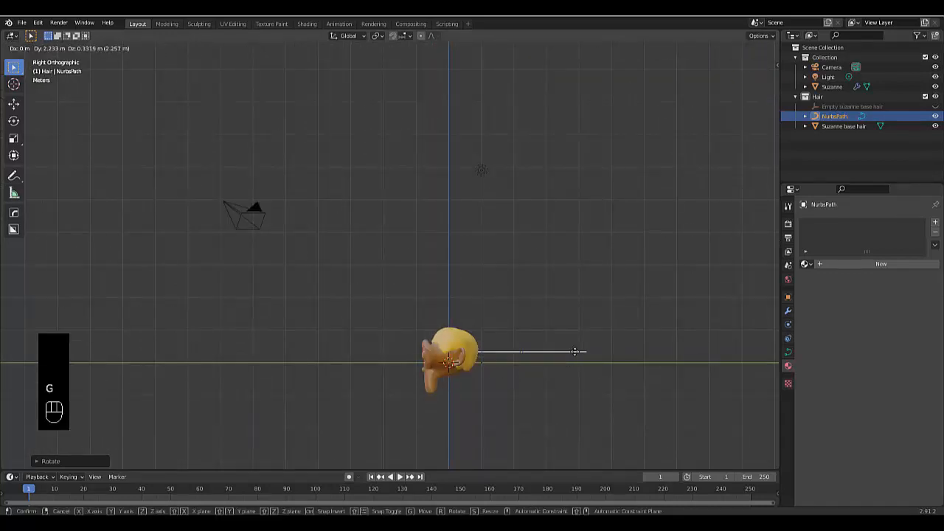
click(579, 333)
scroll(503, 329, up, 4)
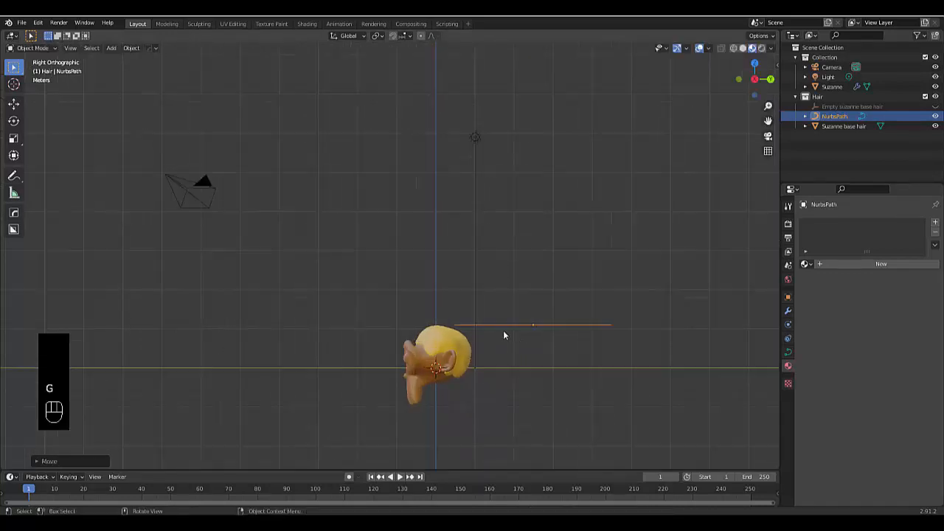
Step: Enter Edit Mode on the path and lower its first control point onto the upper back of the scalp
key(Tab)
scroll(428, 349, up, 5)
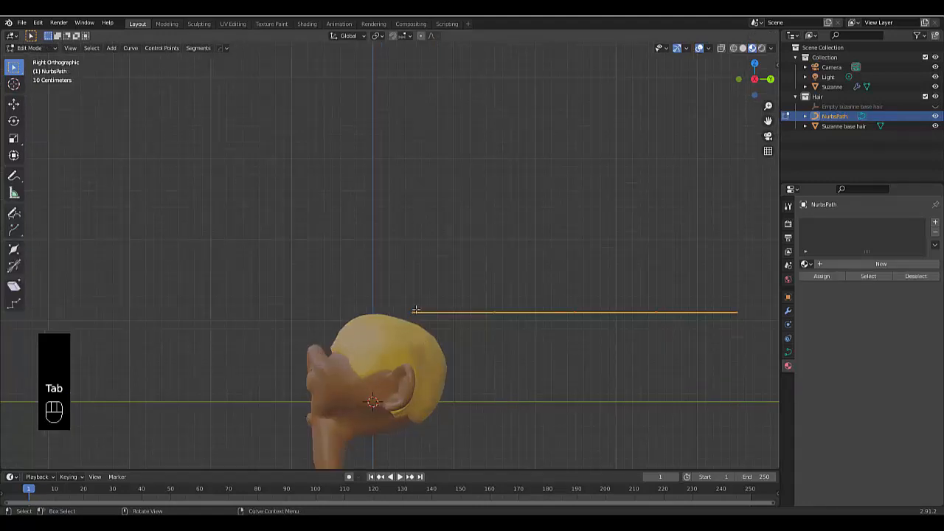
drag(380, 255, 408, 291)
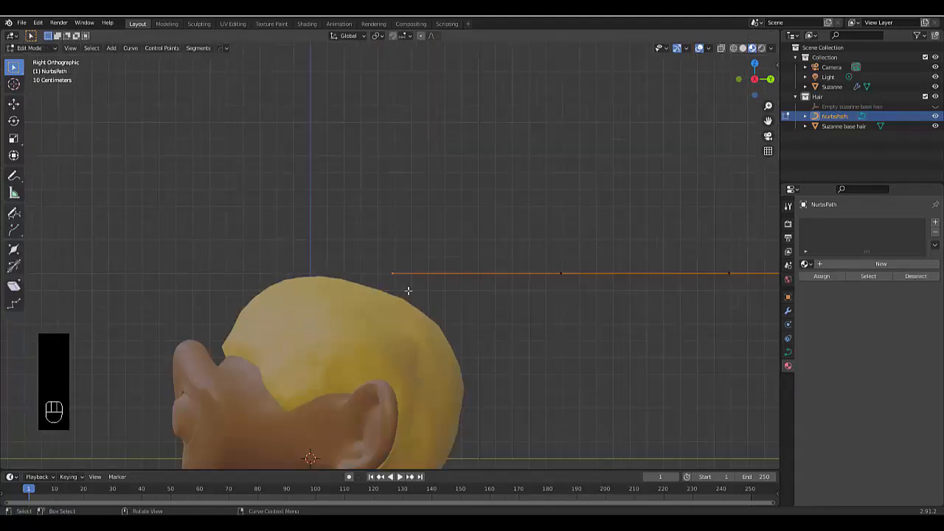
key(g)
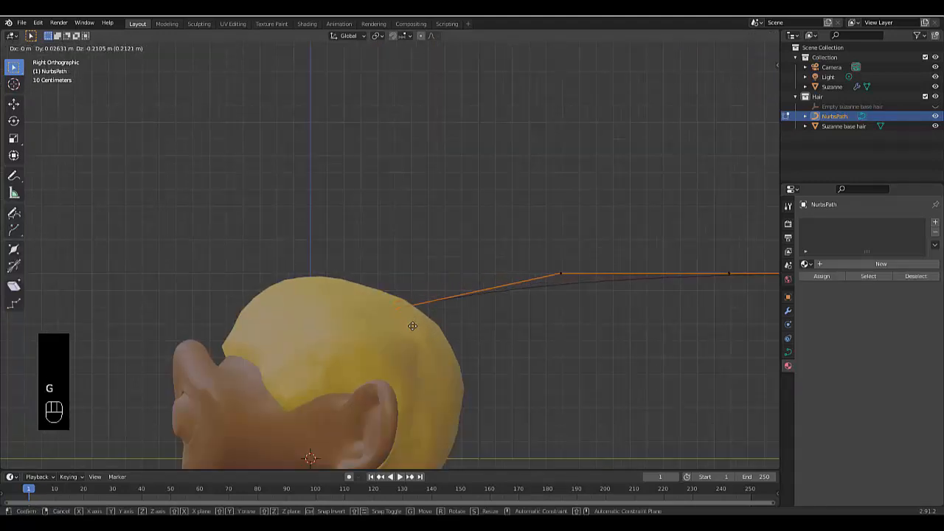
click(412, 326)
key(KP_7)
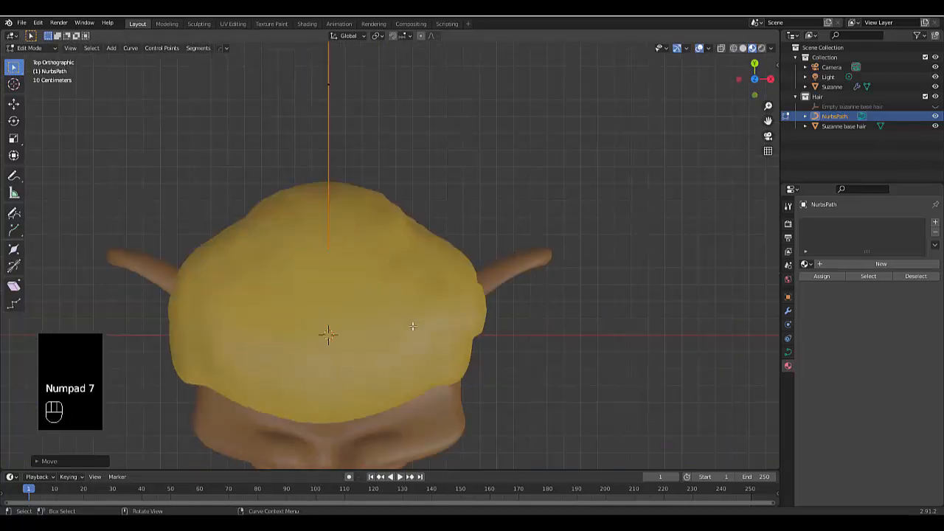
Step: Raise the path's second control point above the back of the head and pull the third down and closer behind it
key(KP_3)
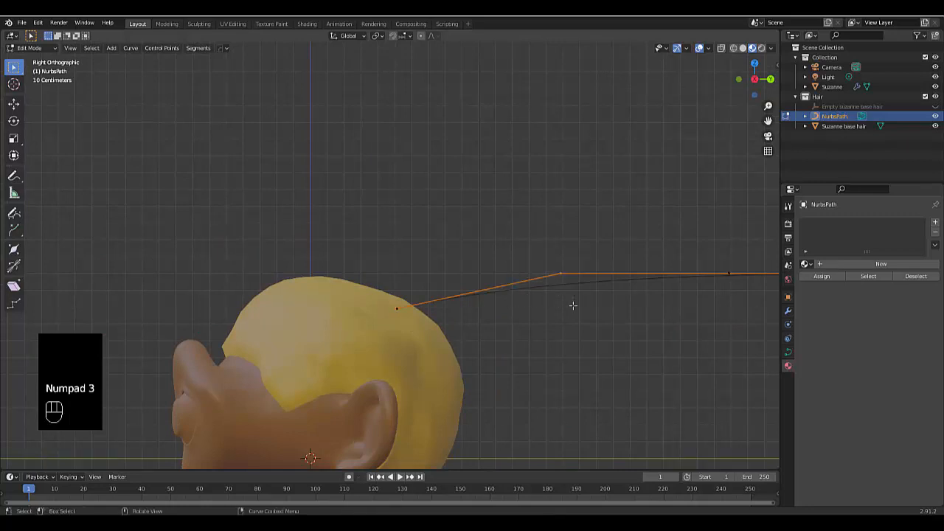
key(g)
click(514, 208)
drag(602, 188, 782, 336)
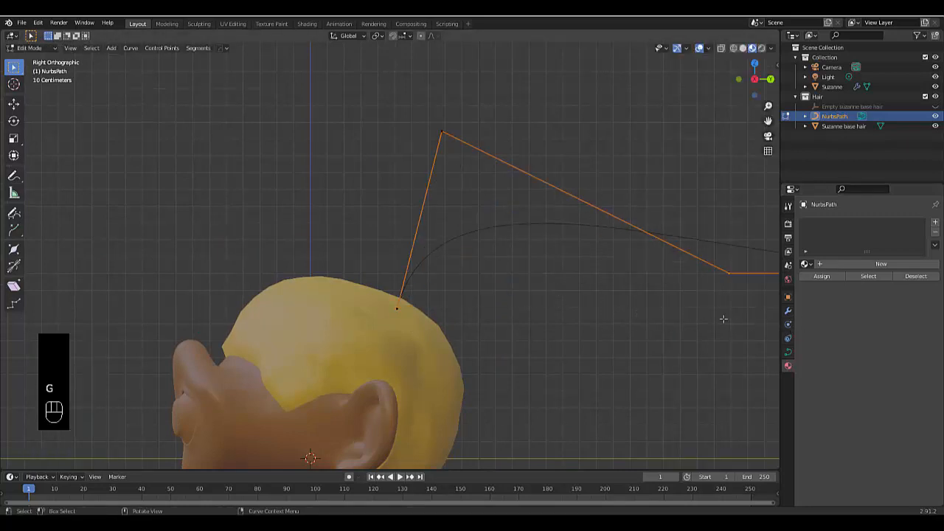
key(g)
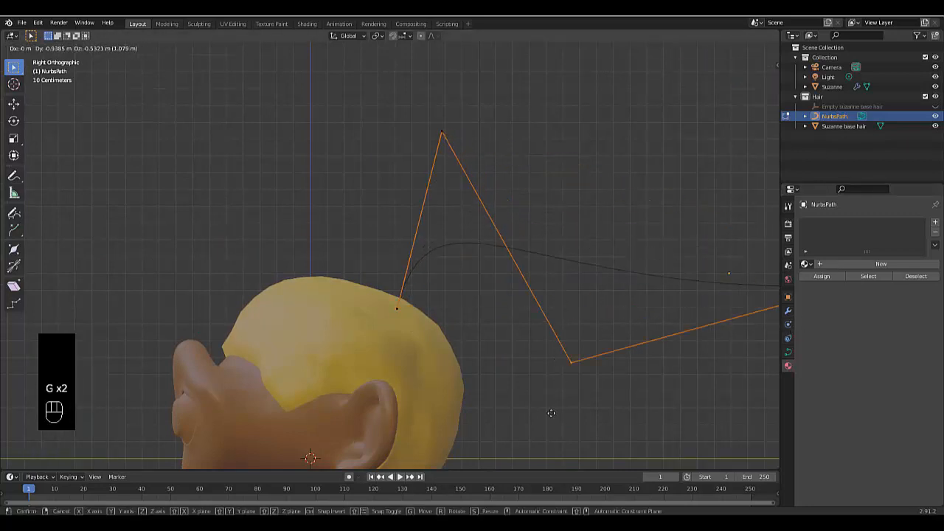
click(550, 410)
Step: Bring the path's fourth control point down behind the neck and place the end point slightly behind it, forming an outward-flicking tip
scroll(552, 344, down, 6)
drag(561, 258, 618, 326)
key(g)
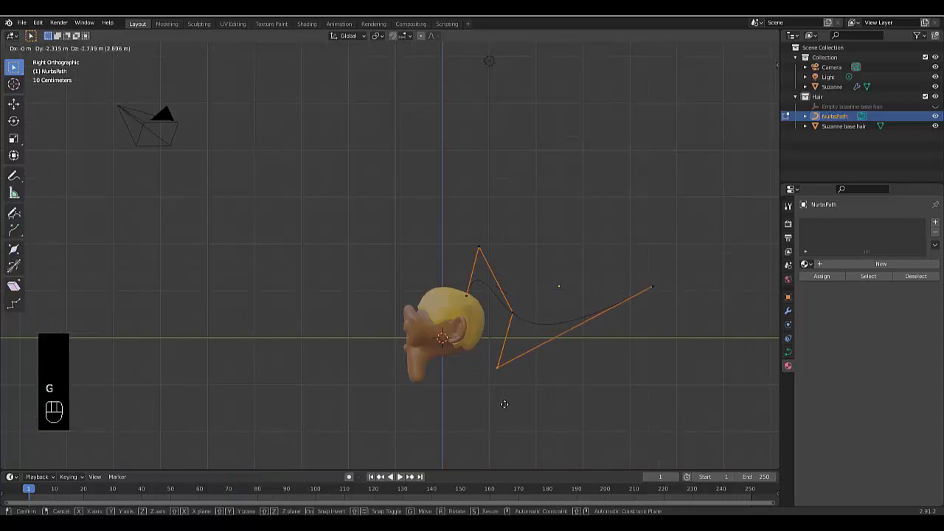
click(501, 405)
key(g)
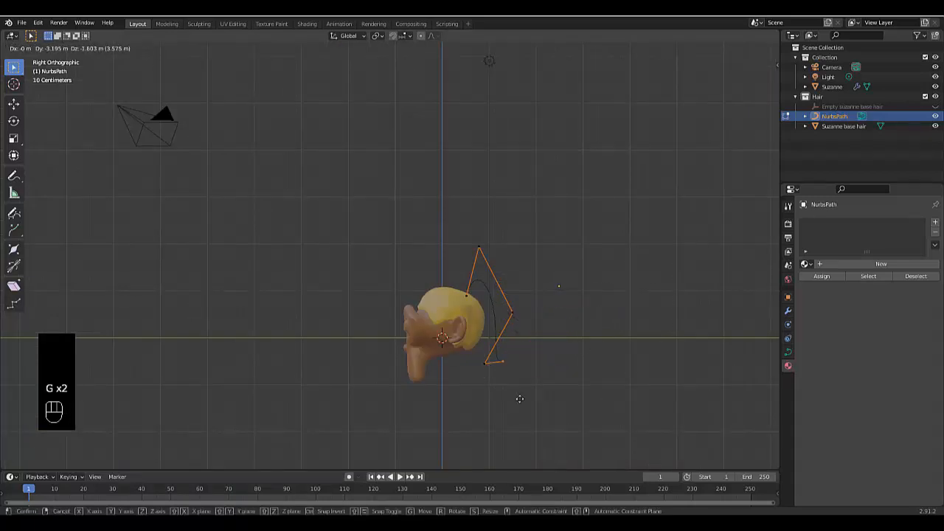
click(546, 413)
Step: Refine the strand's arc by moving the third control point farther back and the second one up and back
click(521, 307)
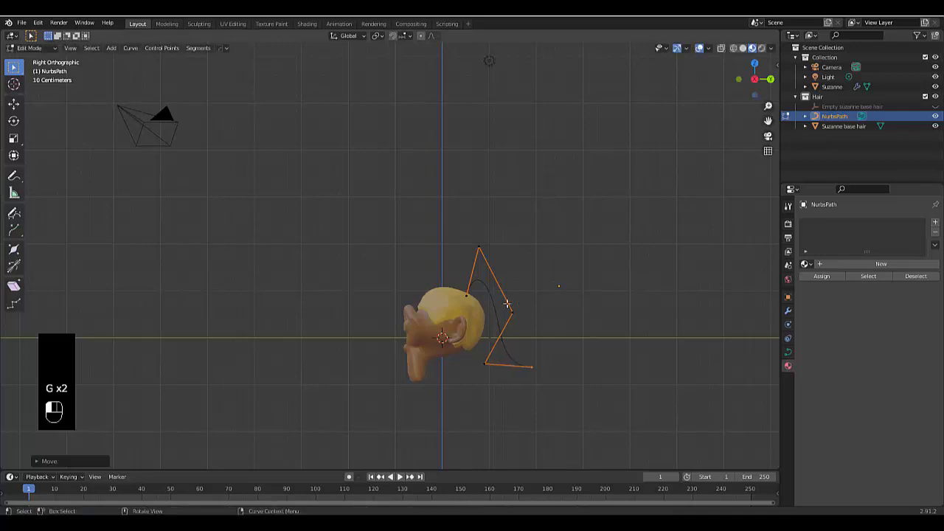
key(g)
click(538, 326)
click(479, 249)
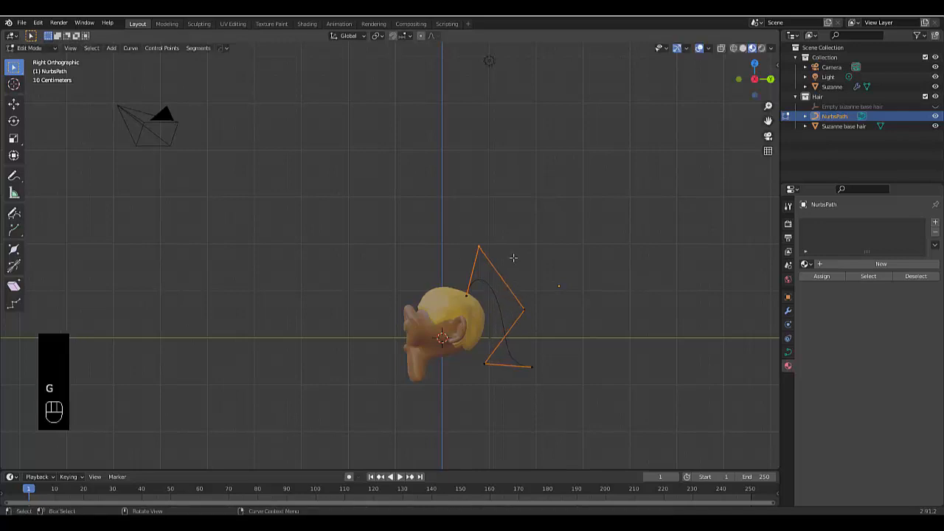
key(g)
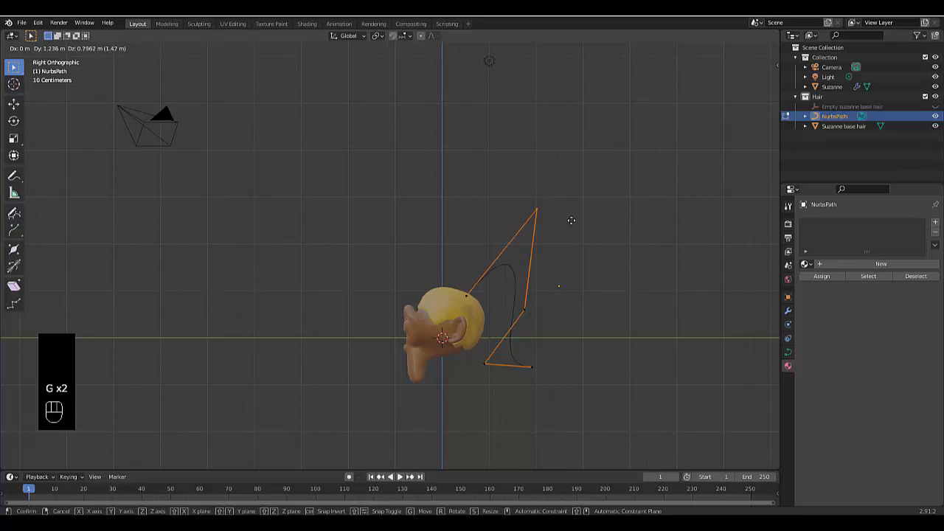
click(558, 224)
Step: Return to Object Mode and add a Bezier circle
scroll(500, 392, down, 2)
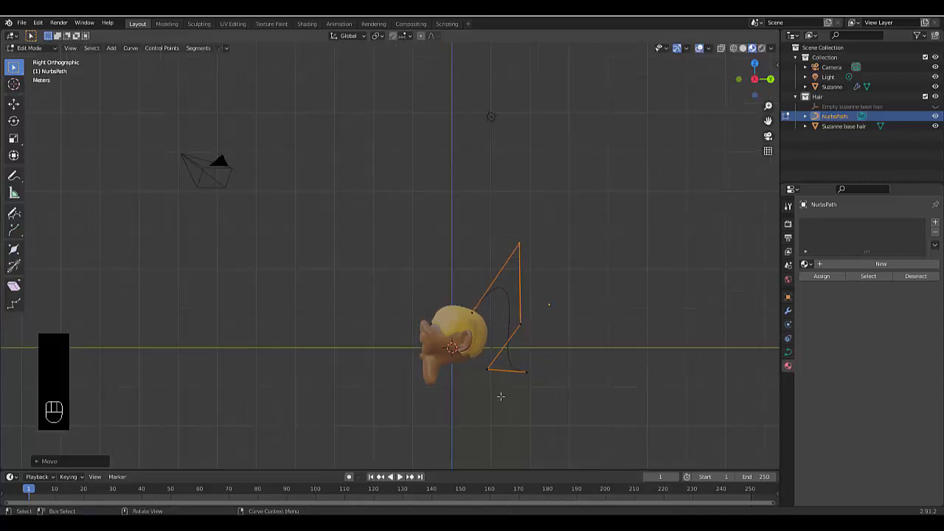
scroll(491, 399, up, 1)
key(shift+a)
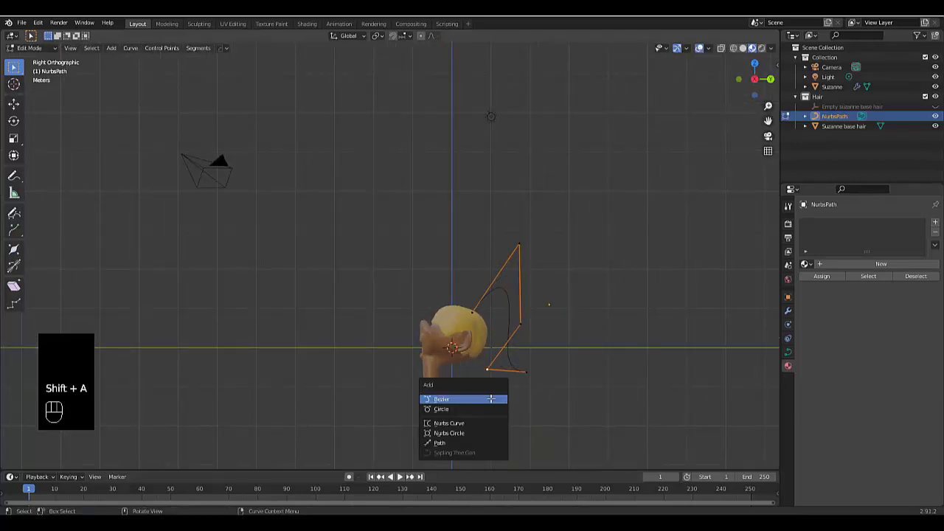
key(Tab)
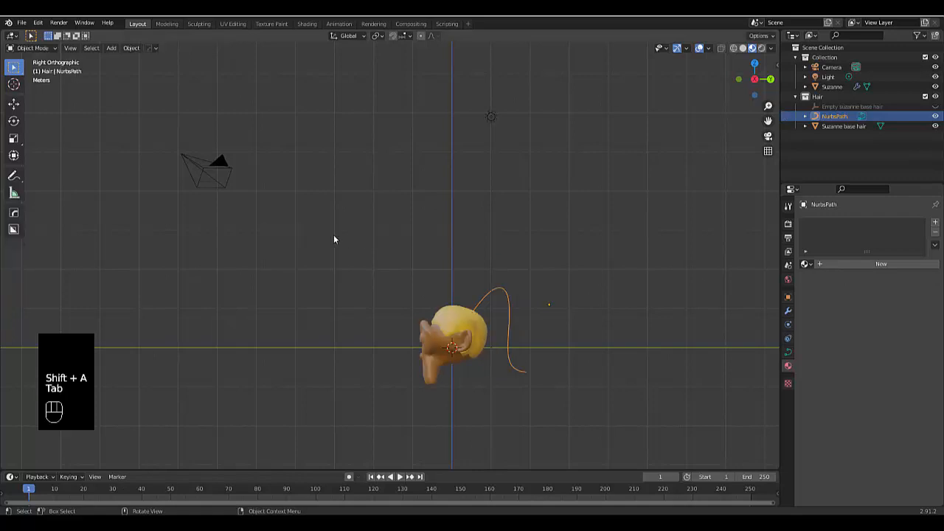
key(shift+a)
mouse_move(392, 289)
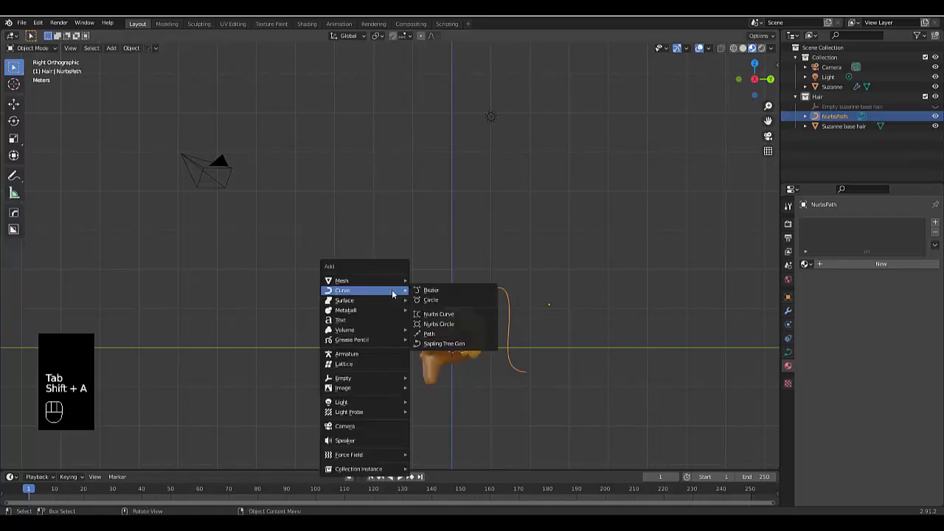
click(424, 301)
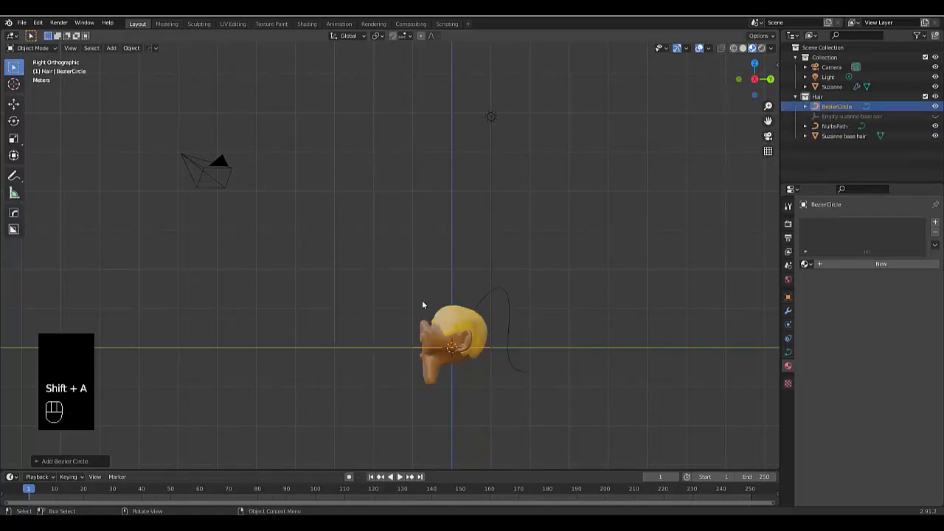
Step: Select the Bezier circle and move it along the Y axis to a clear spot far in front of the face
click(506, 294)
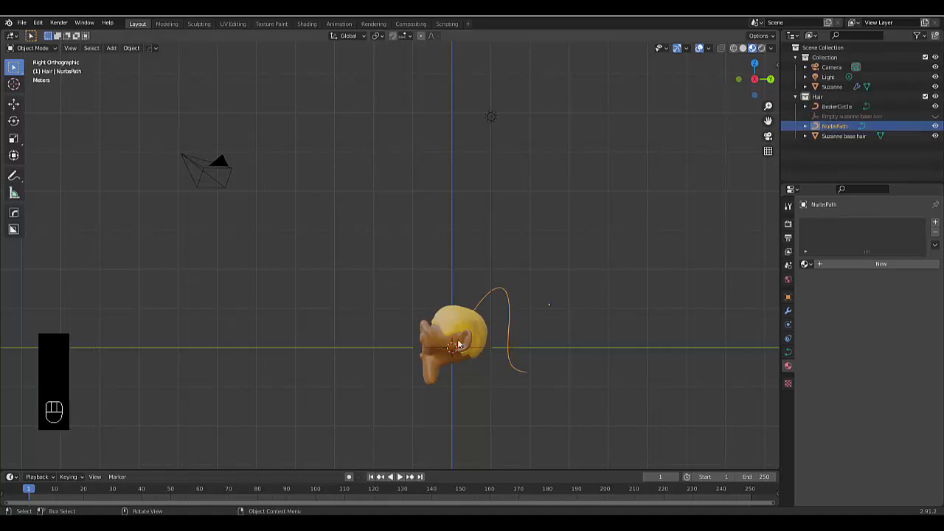
click(496, 348)
click(494, 350)
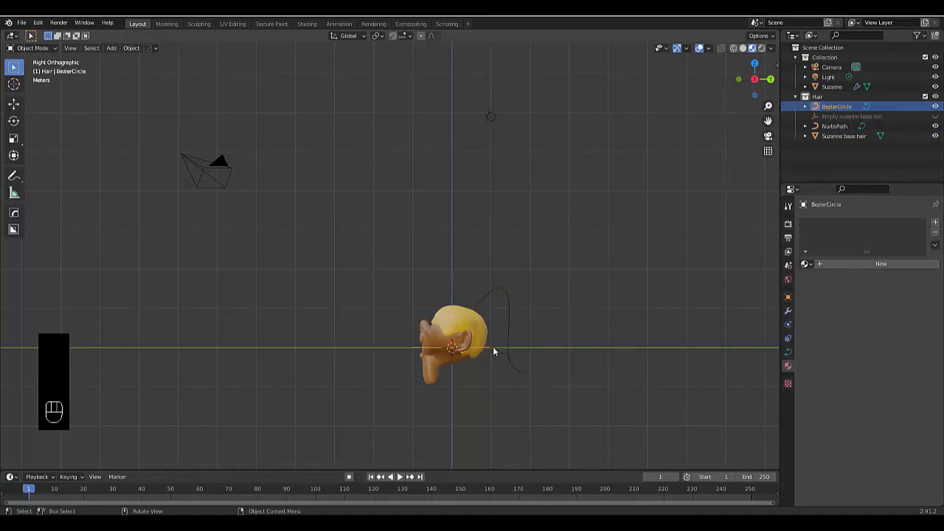
key(g)
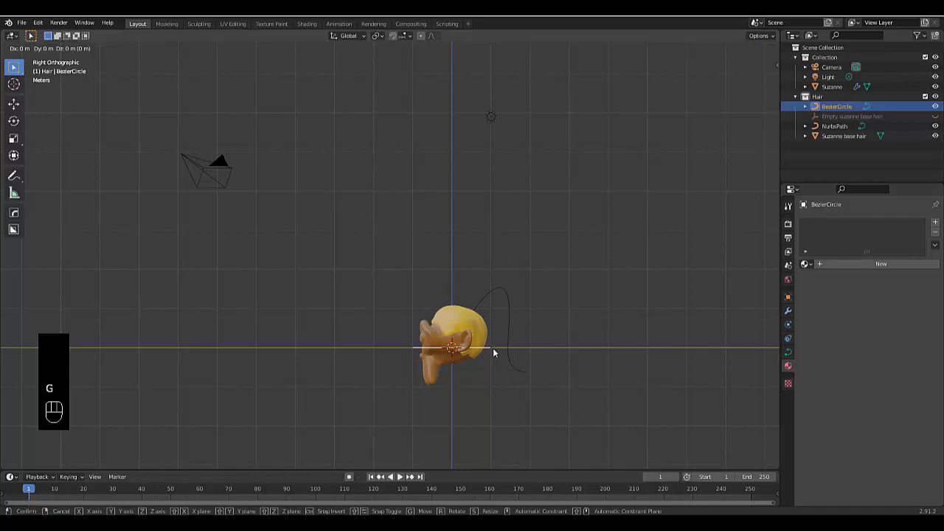
click(146, 361)
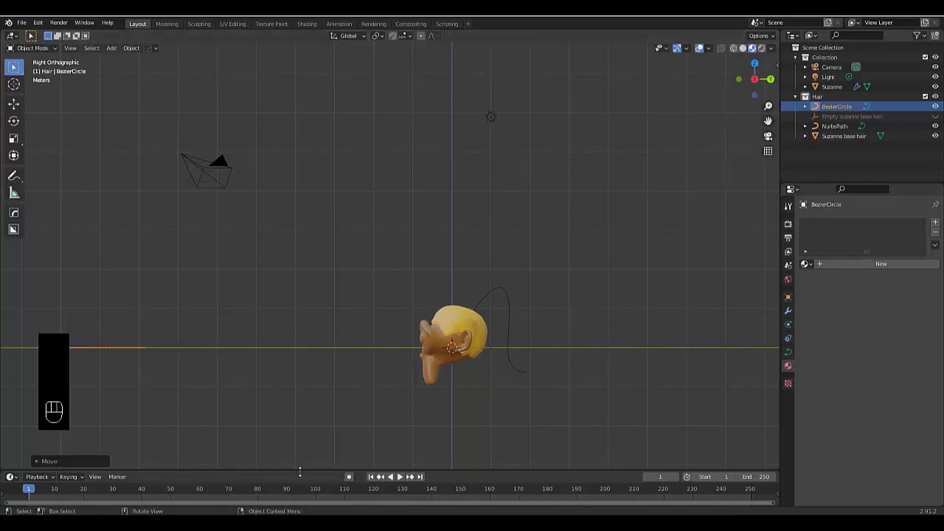
Step: Enlarge the timeline area, switch it to a second 3D Viewport, and frame the Bezier circle in it
drag(297, 470, 297, 318)
click(14, 326)
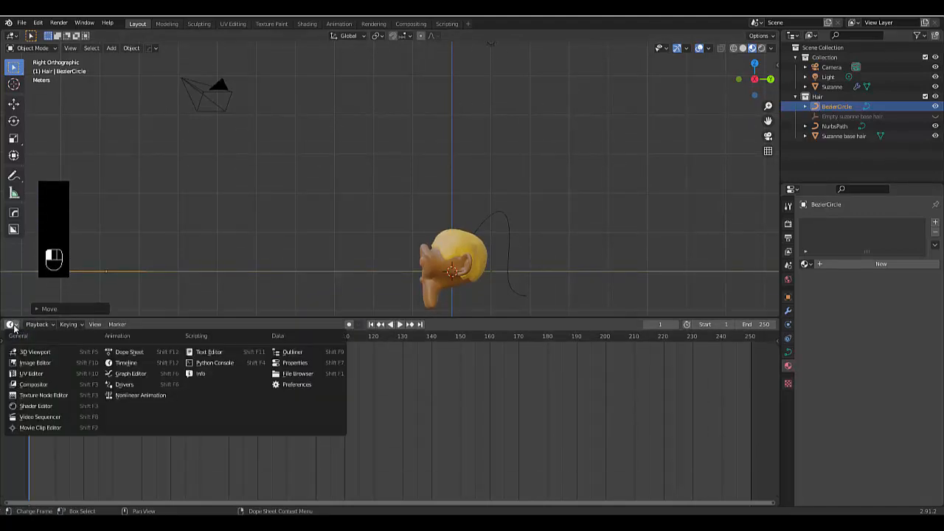
click(30, 353)
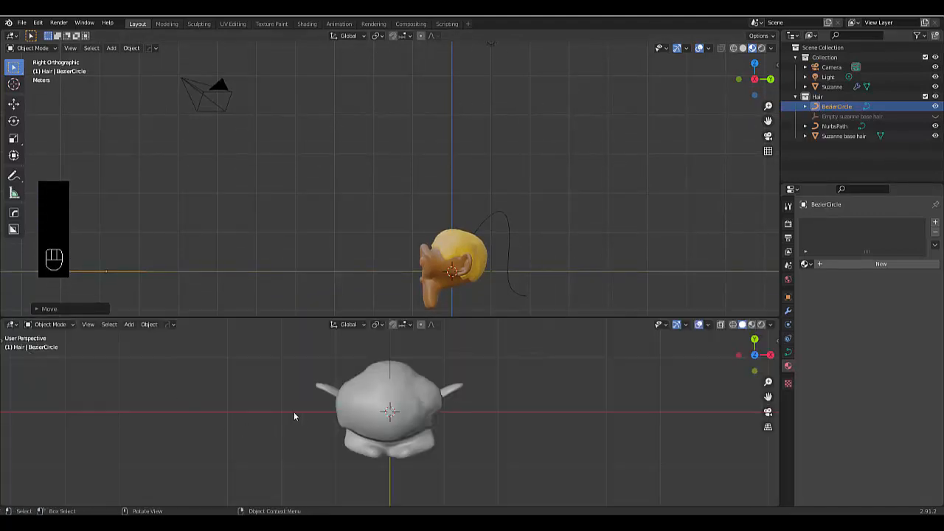
scroll(317, 443, down, 12)
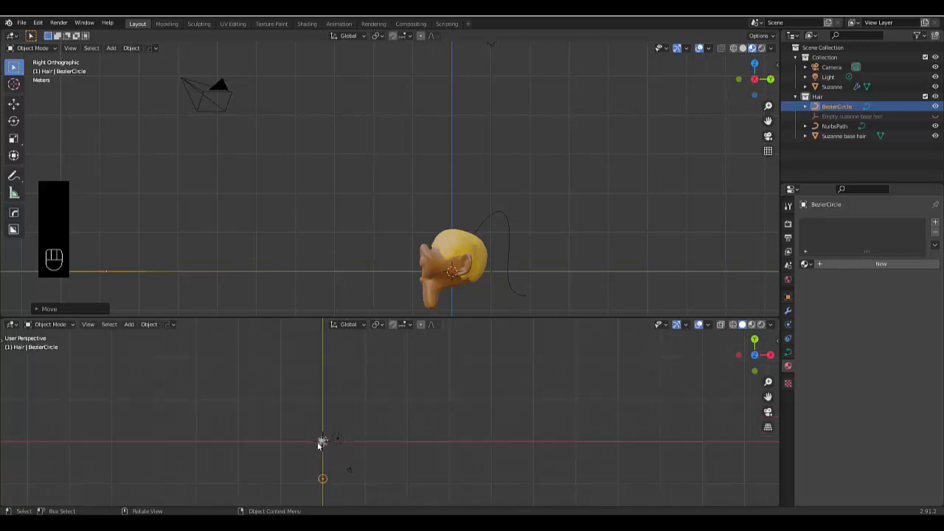
scroll(319, 446, down, 3)
scroll(312, 489, up, 9)
scroll(368, 446, down, 2)
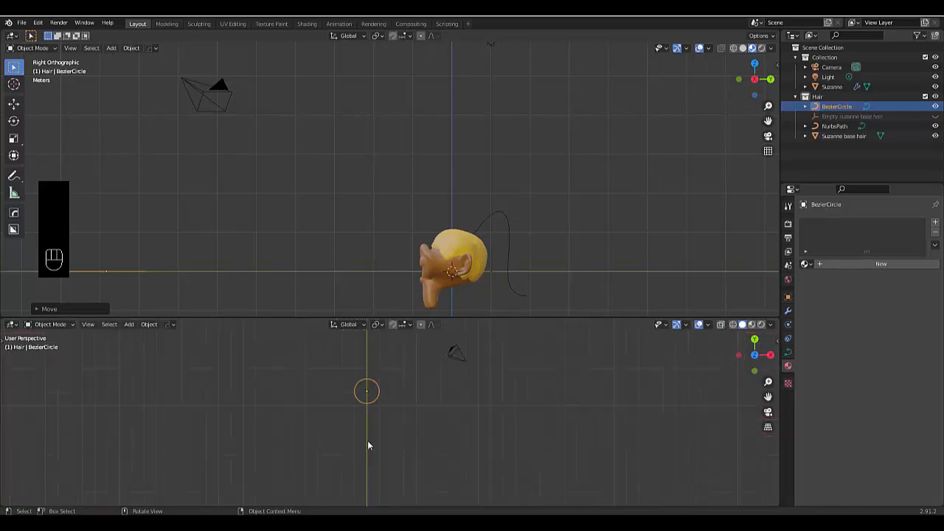
scroll(373, 382, up, 6)
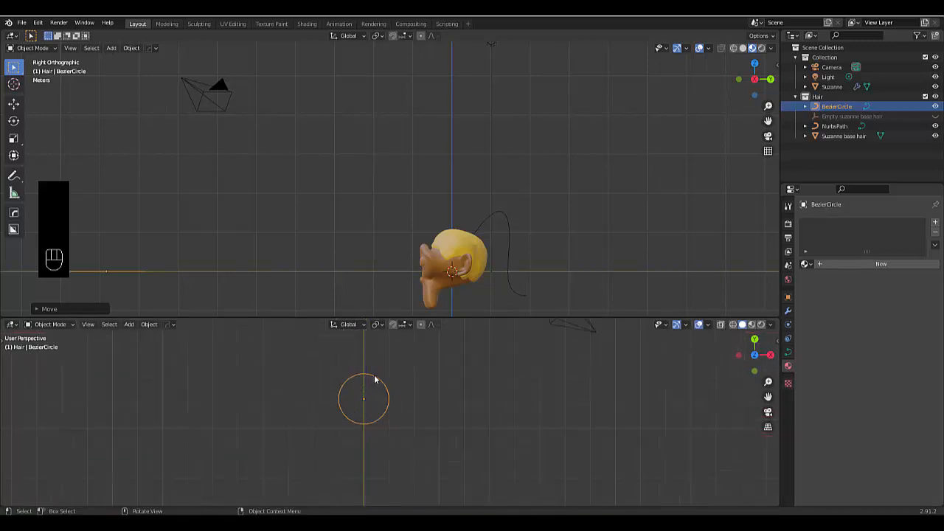
Step: Create a new collection in the scene and name it "Hair controllers"
right_click(816, 156)
click(816, 153)
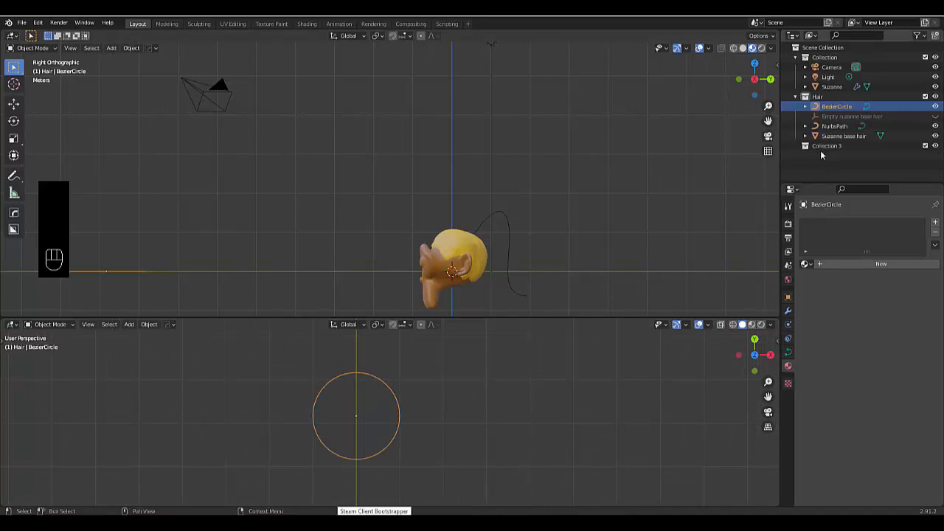
double_click(826, 147)
text(Hair controllers)
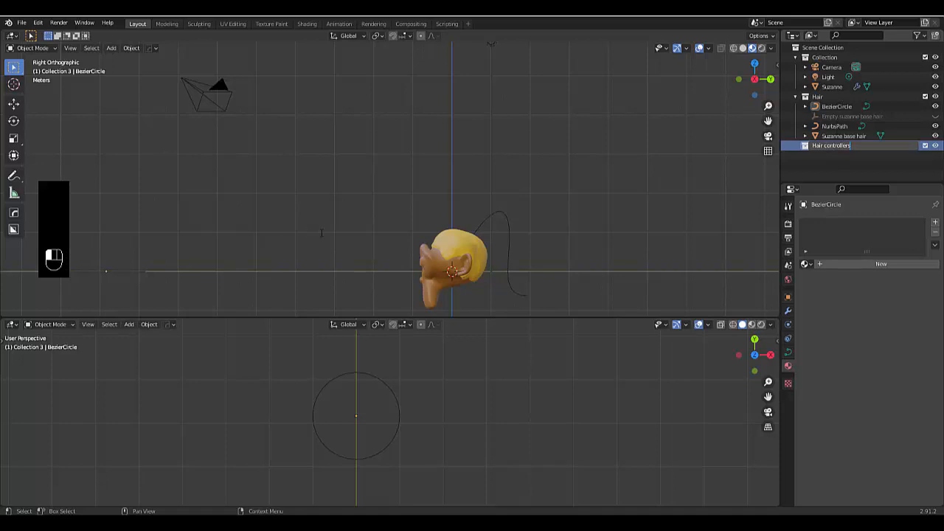
key(Return)
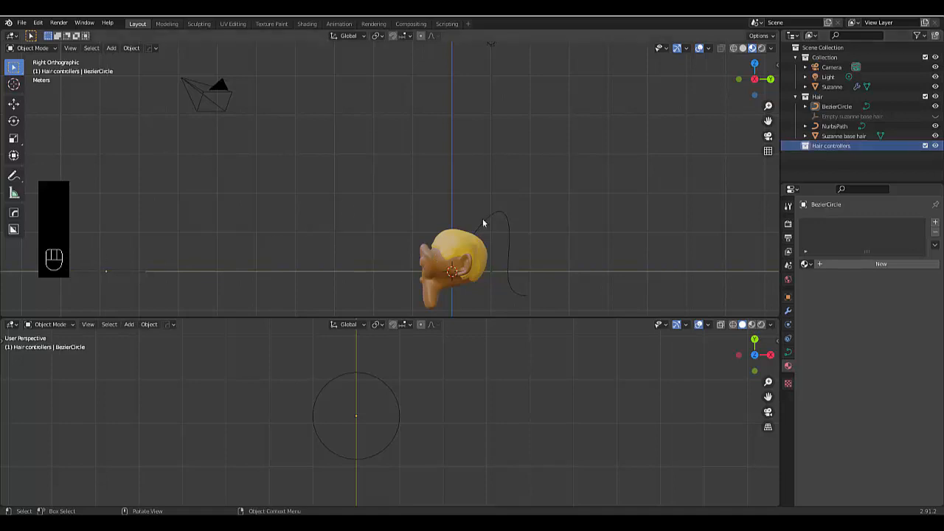
Step: Rename the Bezier circle "Base pony tail controller" and move it into the Hair controllers collection
click(119, 276)
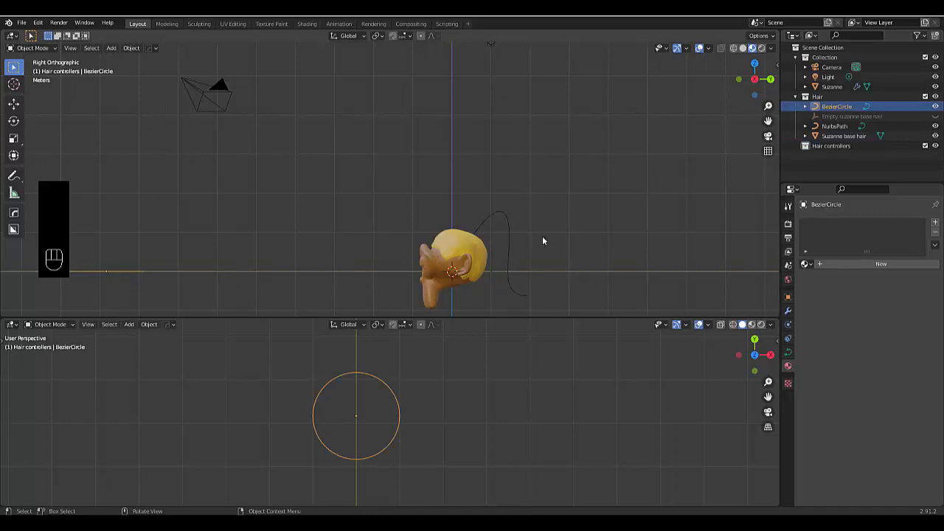
double_click(848, 106)
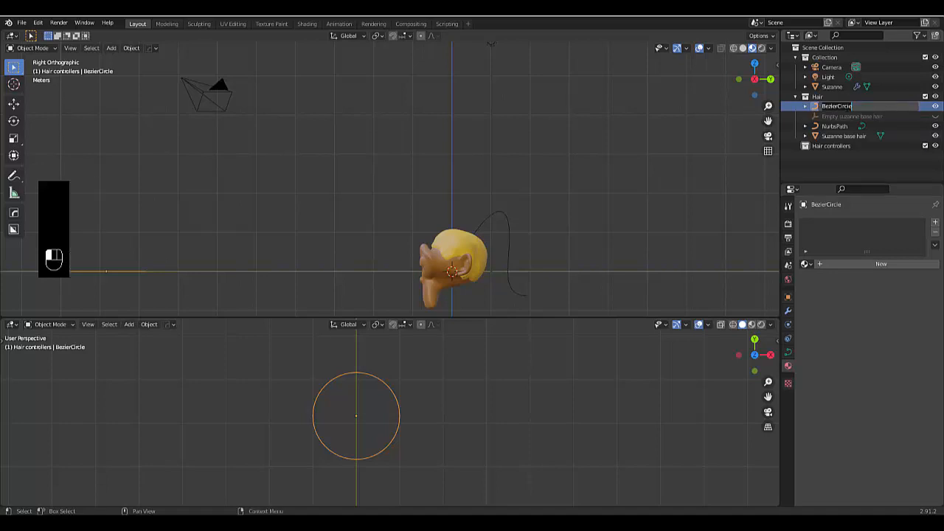
text(Bar)
key(Return)
drag(849, 107, 838, 147)
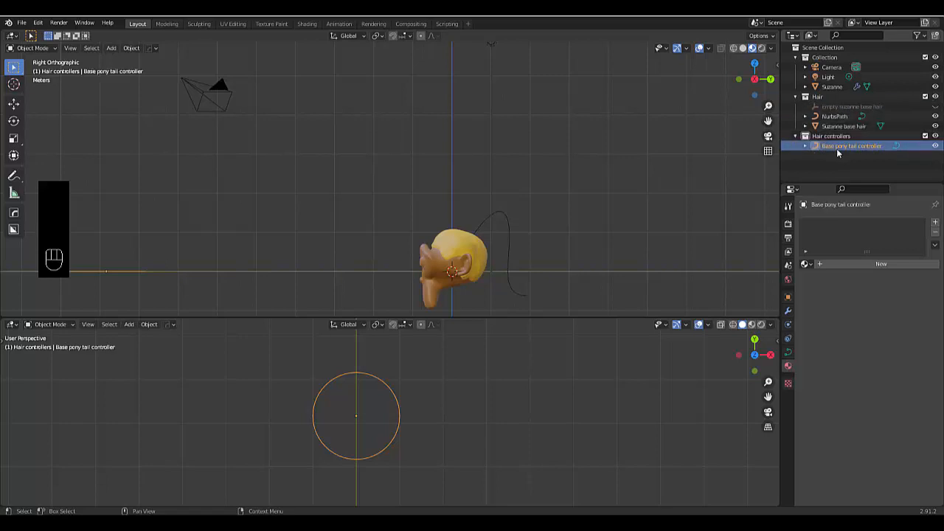
Step: Bevel the NurbsPath strand with the Base pony tail controller object as its profile and enable Fill Caps
click(502, 220)
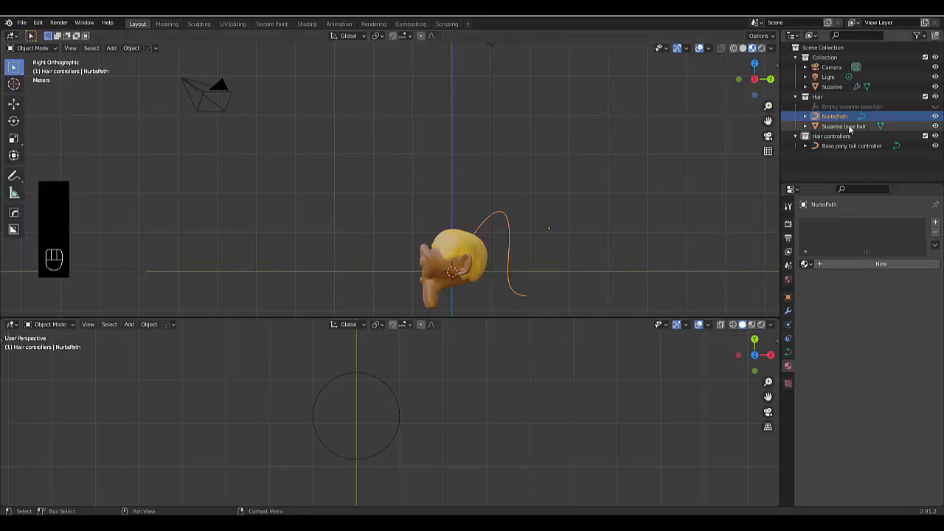
click(789, 354)
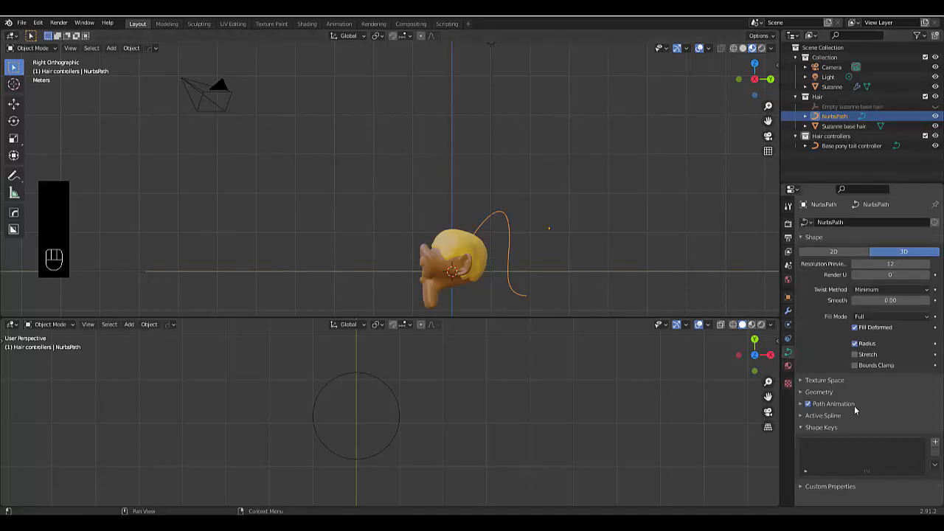
click(831, 395)
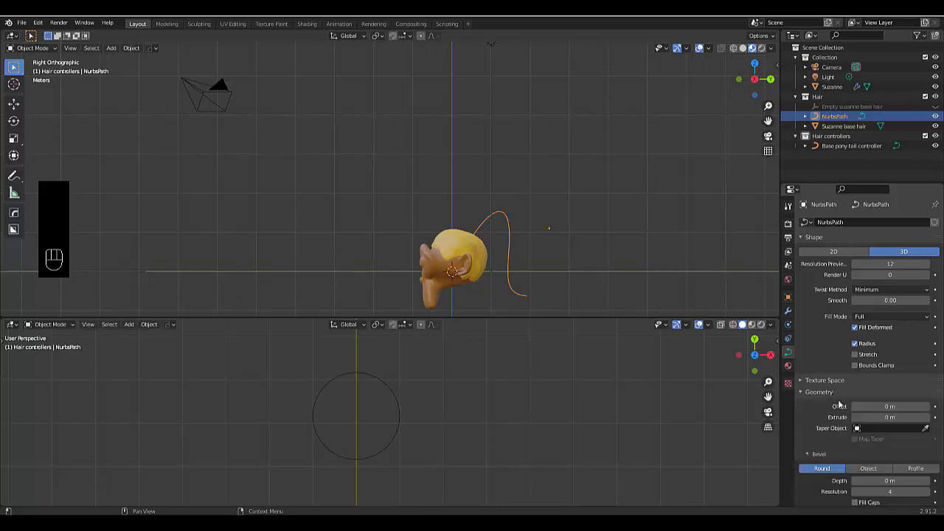
click(863, 469)
click(874, 481)
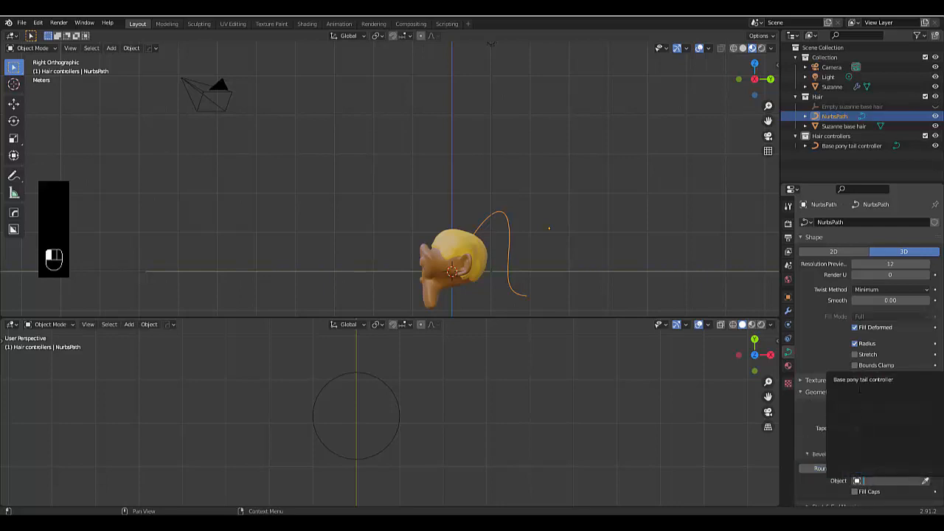
click(859, 382)
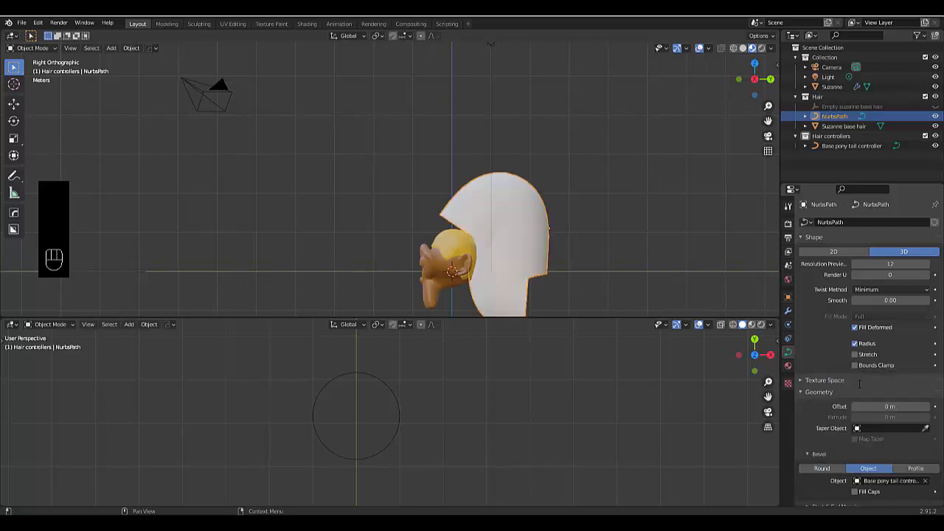
click(856, 492)
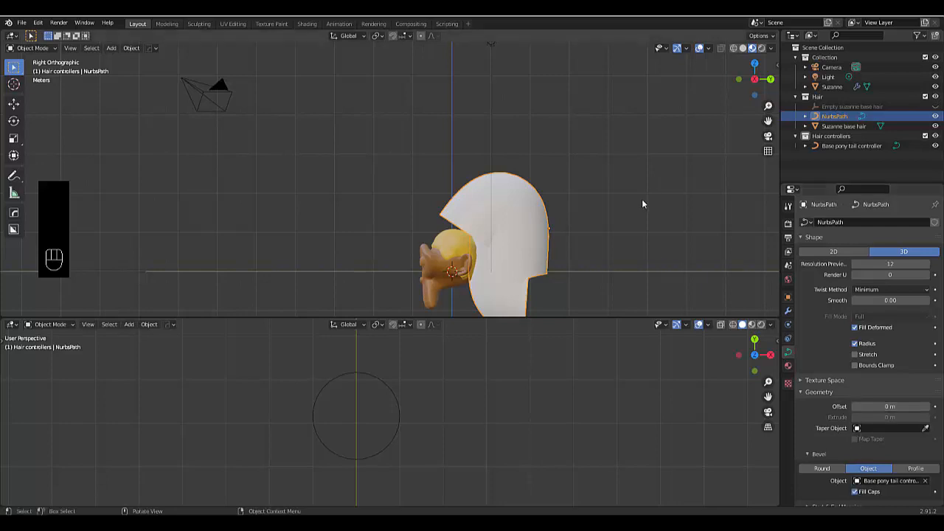
Step: In Edit Mode, shrink the radius of all the strand's control points until it becomes a thin tube
key(s)
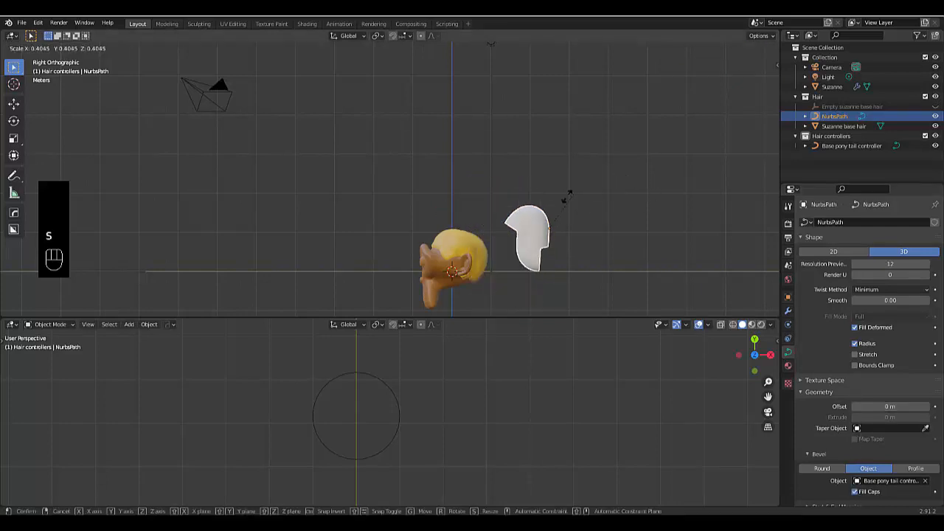
click(602, 201)
key(Tab)
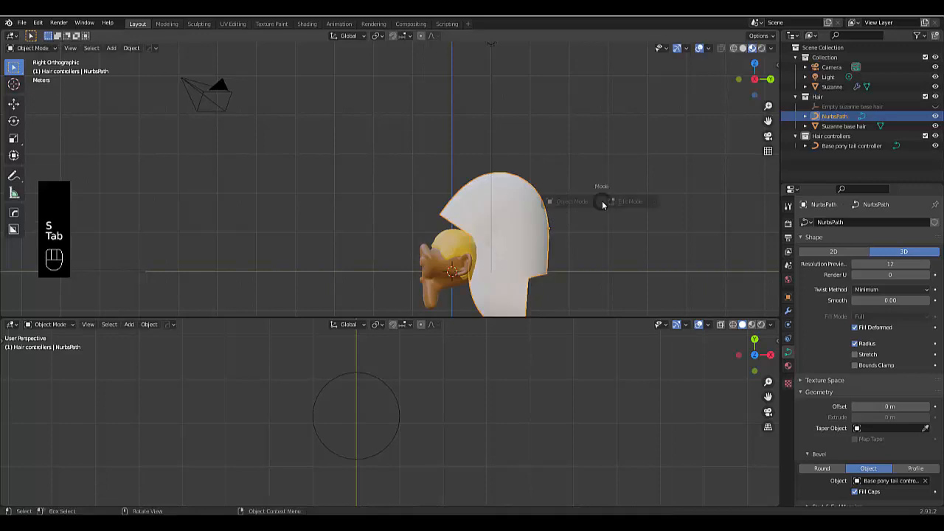
click(655, 204)
scroll(594, 191, down, 4)
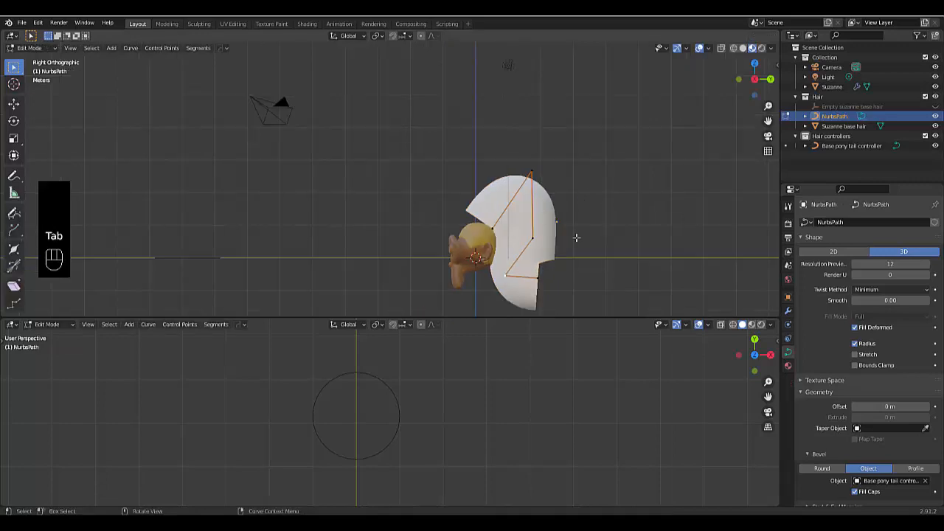
drag(522, 149, 606, 267)
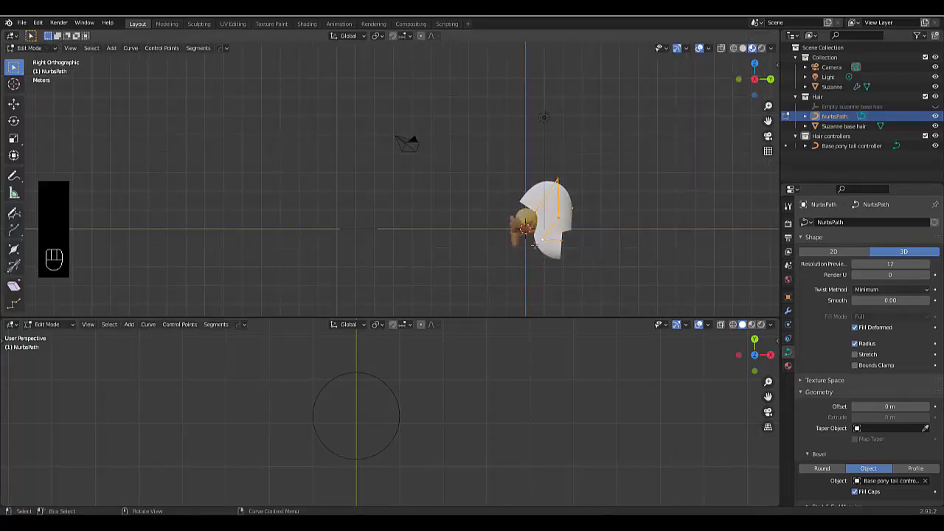
scroll(578, 231, up, 5)
scroll(669, 154, up, 1)
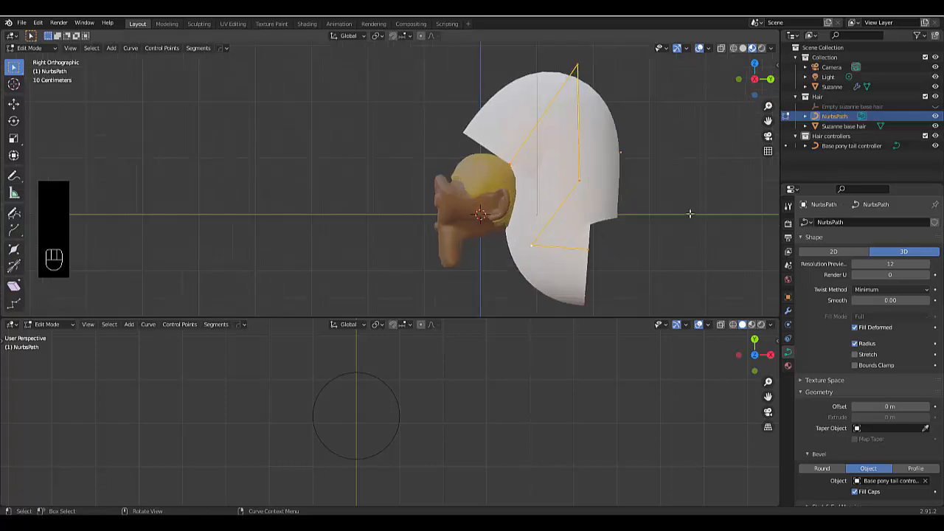
key(alt+s)
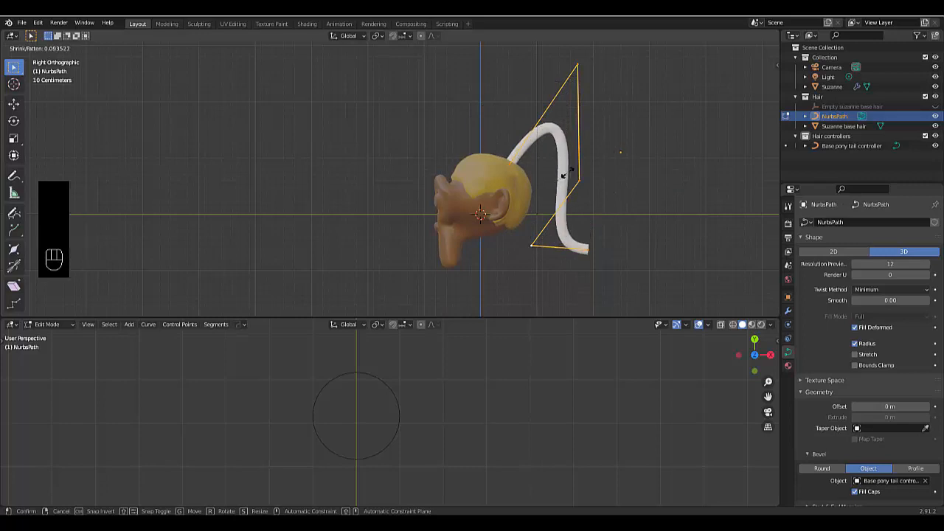
click(565, 174)
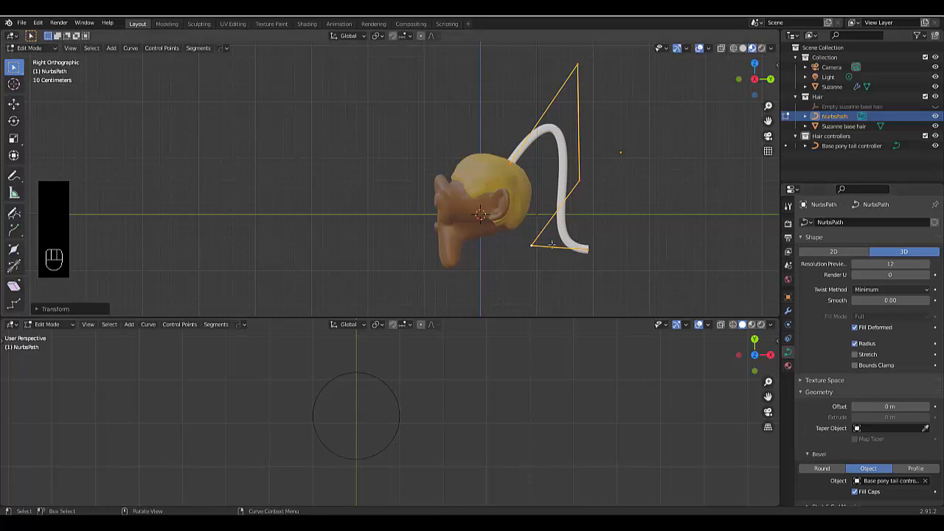
Step: Shrink the radius of the strand's end control point so the tip tapers to a fine point
middle_drag(552, 244, 625, 249)
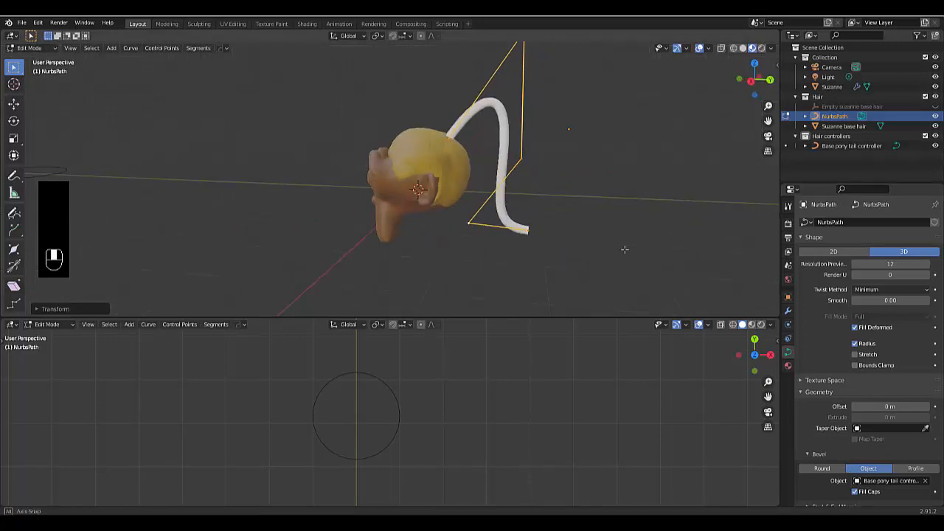
drag(512, 219, 560, 260)
scroll(537, 235, up, 3)
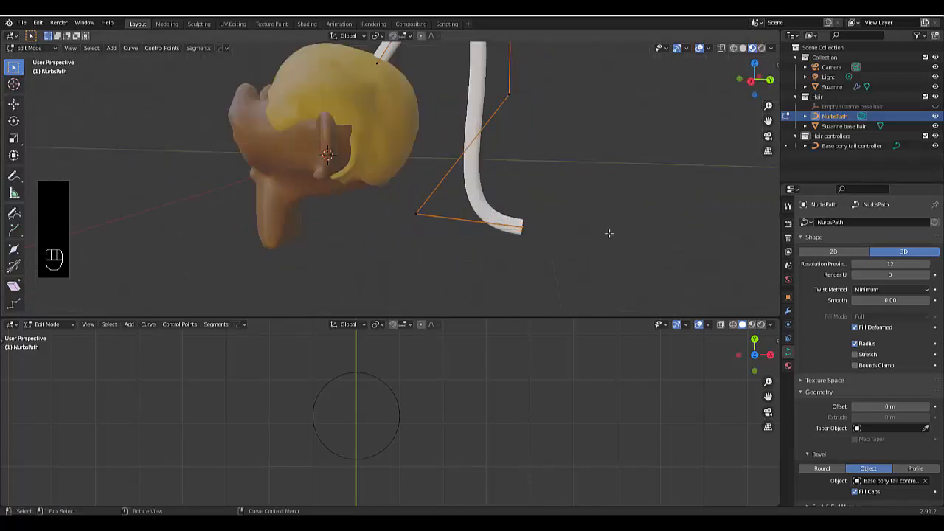
middle_drag(593, 233, 598, 253)
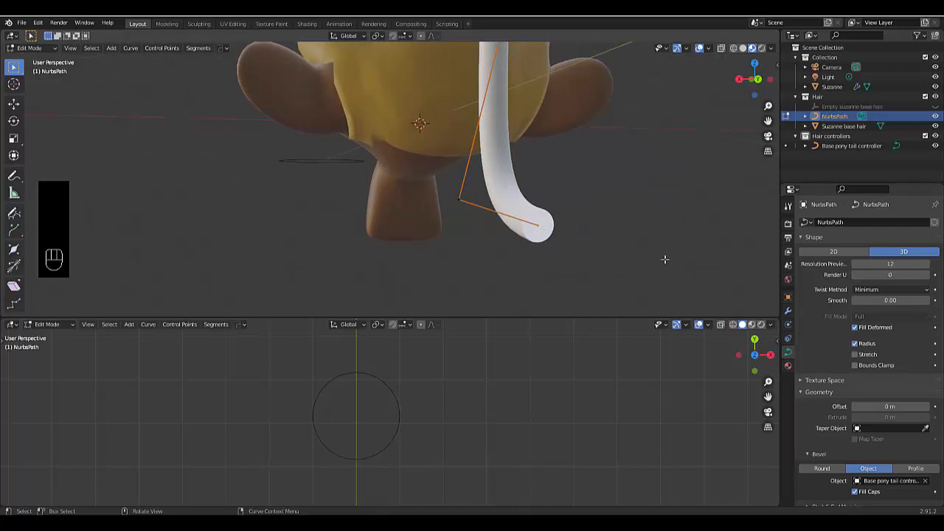
key(alt+s)
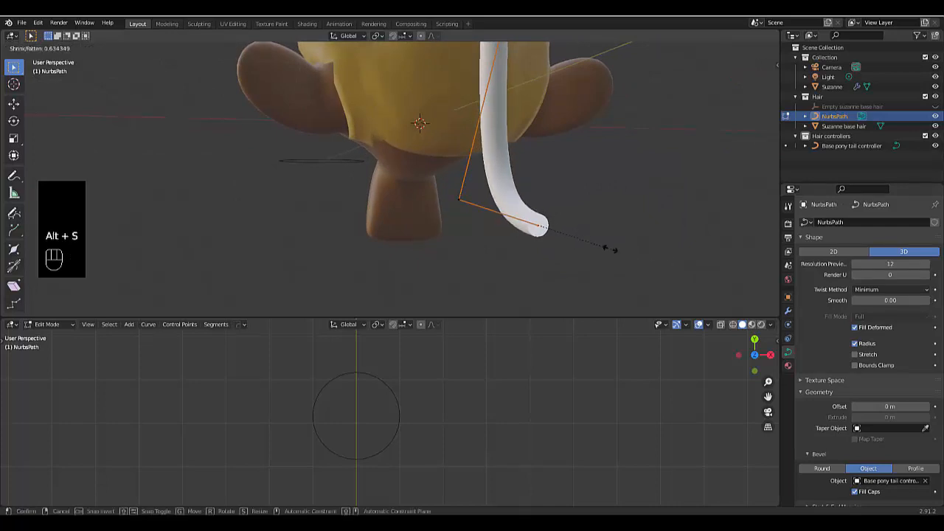
click(549, 230)
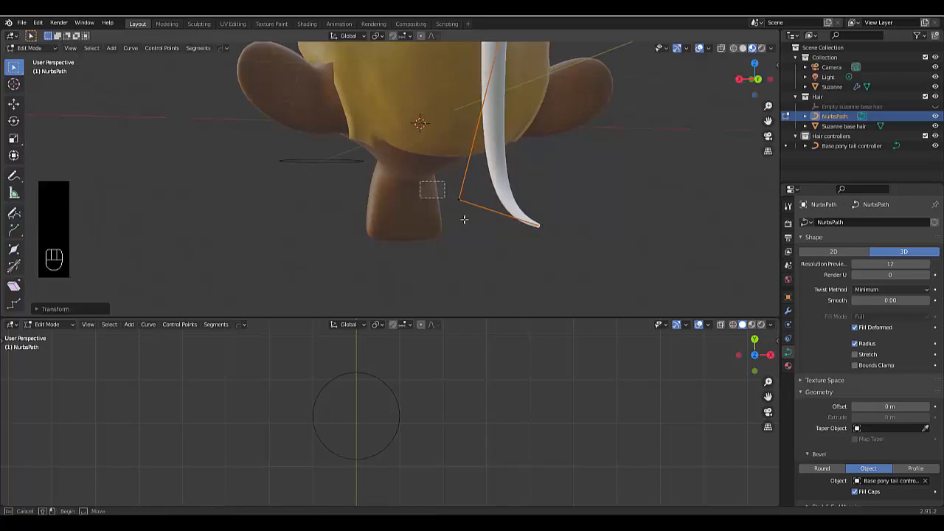
Step: Thicken the lower strand by scaling the fourth control point's radius about 2.4 times and the third's about 3.5 times
key(alt+s)
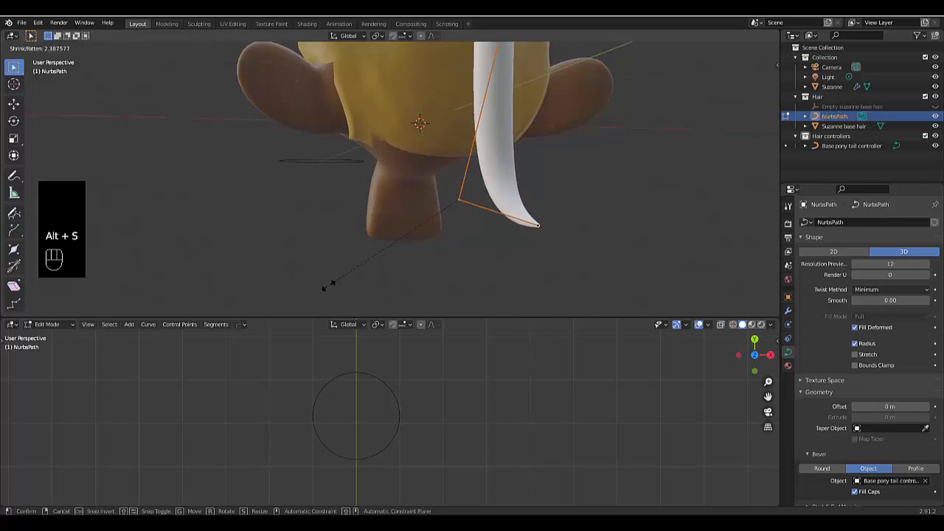
click(326, 284)
scroll(423, 192, down, 1)
scroll(442, 145, down, 6)
click(439, 139)
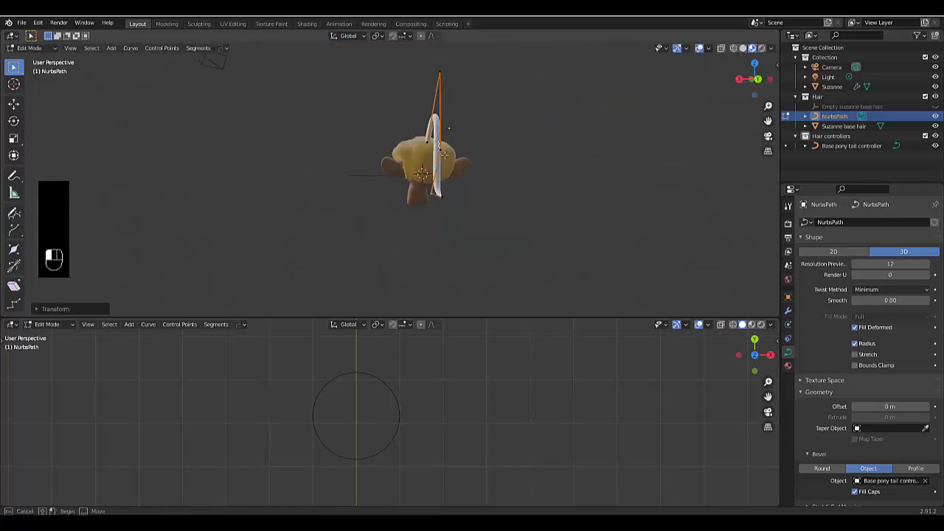
scroll(446, 153, up, 4)
key(alt+s)
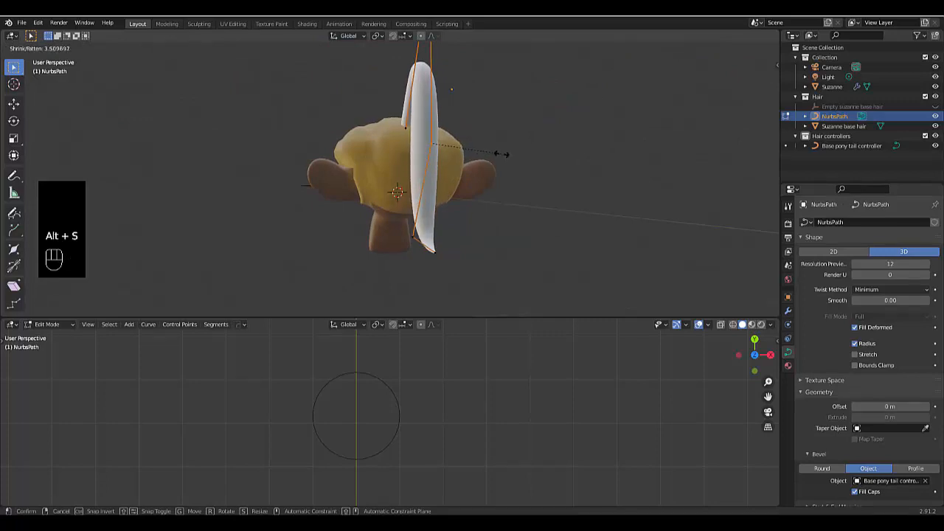
click(493, 156)
Step: Scale the radius of the strand's topmost control point about 7 times to fatten the upper bend
scroll(453, 127, down, 1)
scroll(453, 127, down, 3)
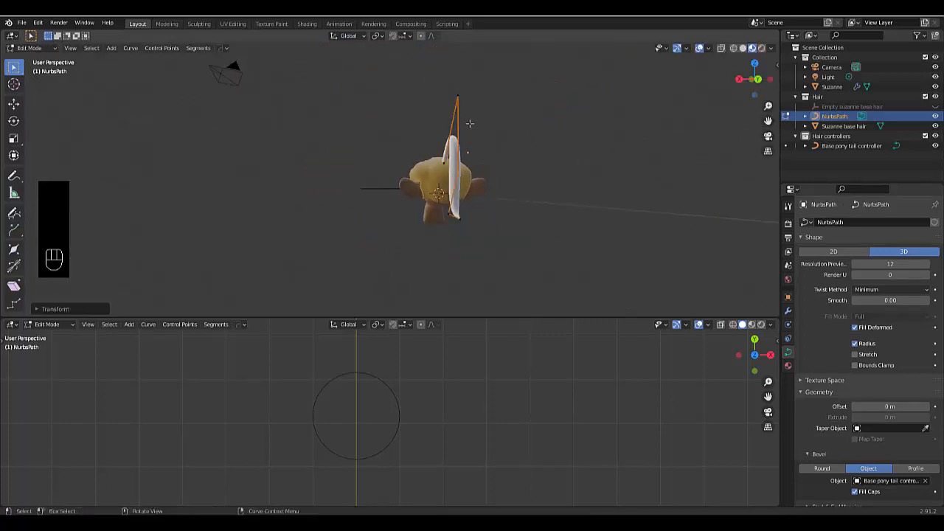
click(457, 94)
key(alt+s)
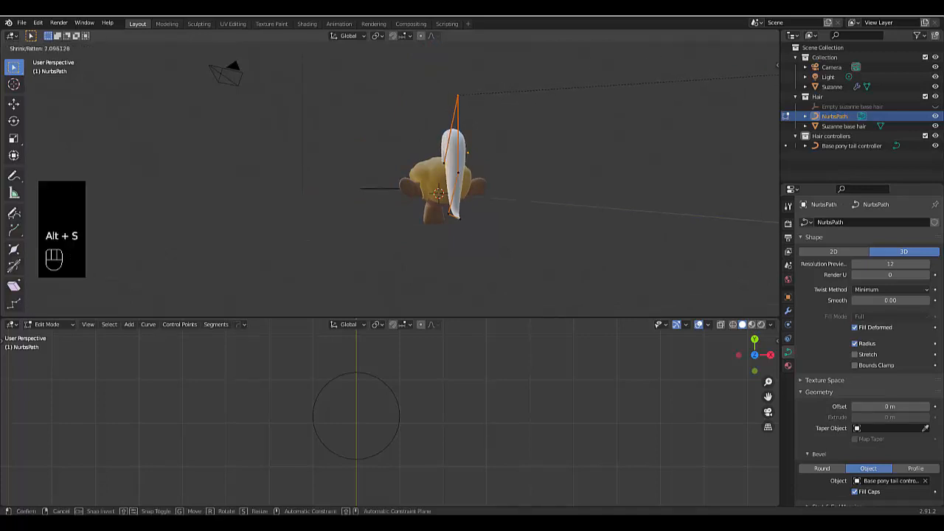
click(762, 74)
scroll(340, 99, up, 3)
middle_drag(498, 193, 509, 187)
scroll(484, 169, up, 2)
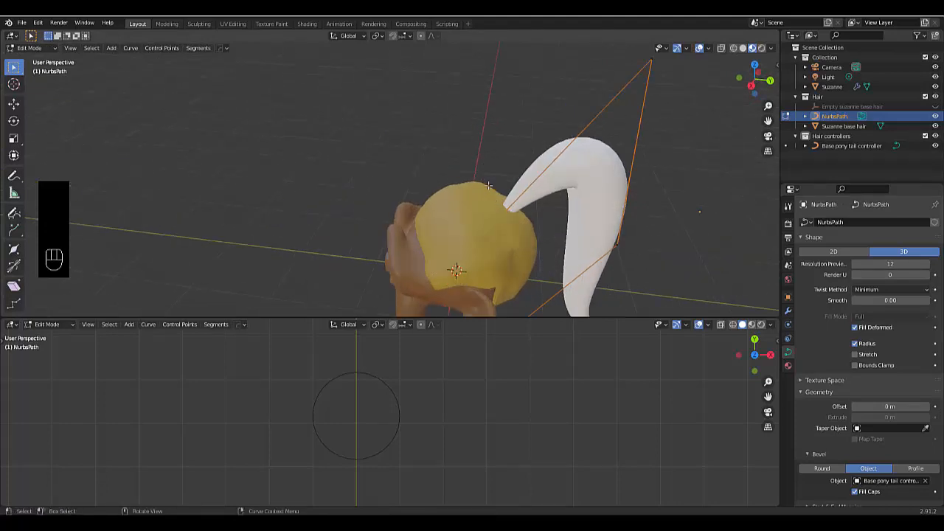
Step: Slightly enlarge the radius of the strand's root control point at the scalp, then return to Object Mode
key(alt+s)
click(468, 165)
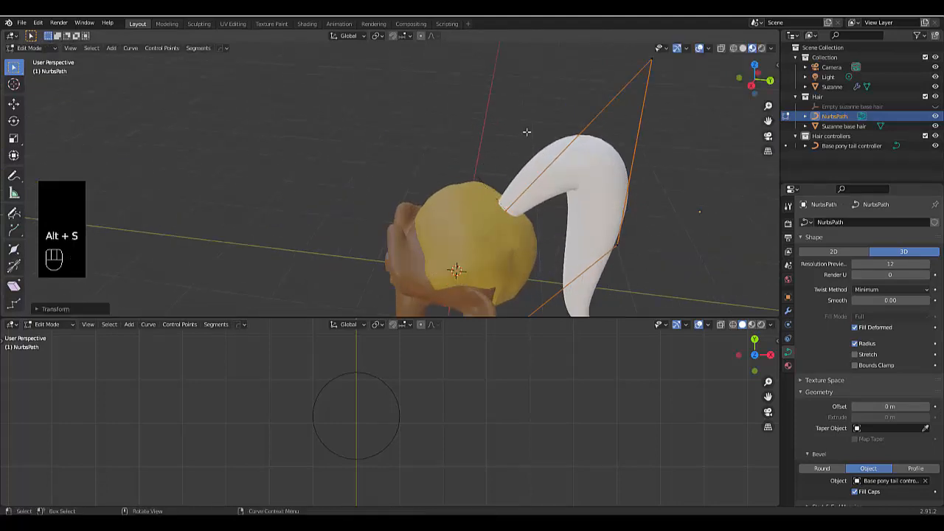
scroll(526, 132, down, 4)
middle_drag(562, 230, 564, 214)
scroll(564, 211, up, 2)
middle_drag(510, 187, 518, 263)
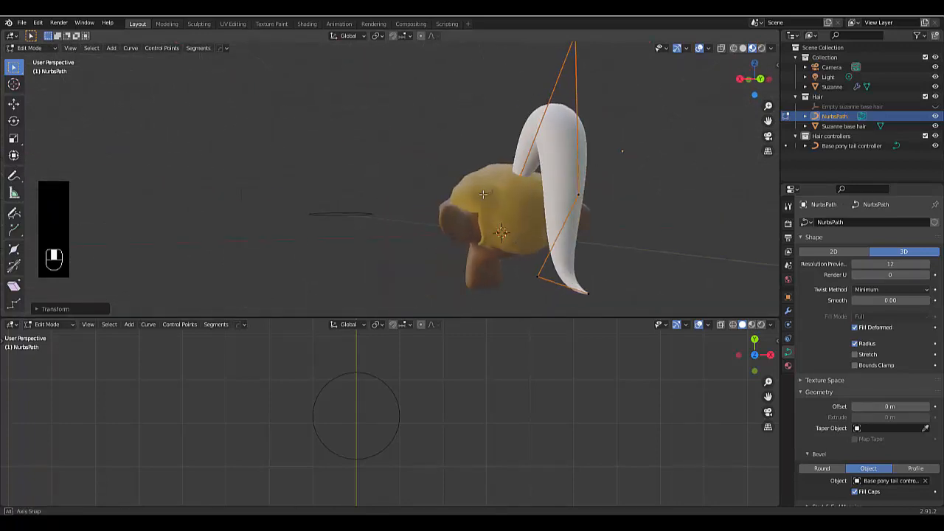
middle_drag(591, 250, 592, 242)
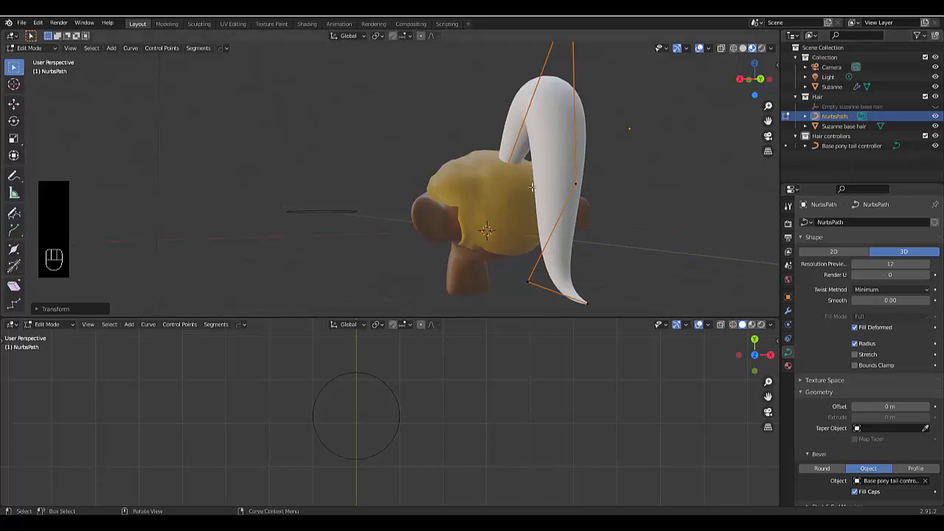
key(Tab)
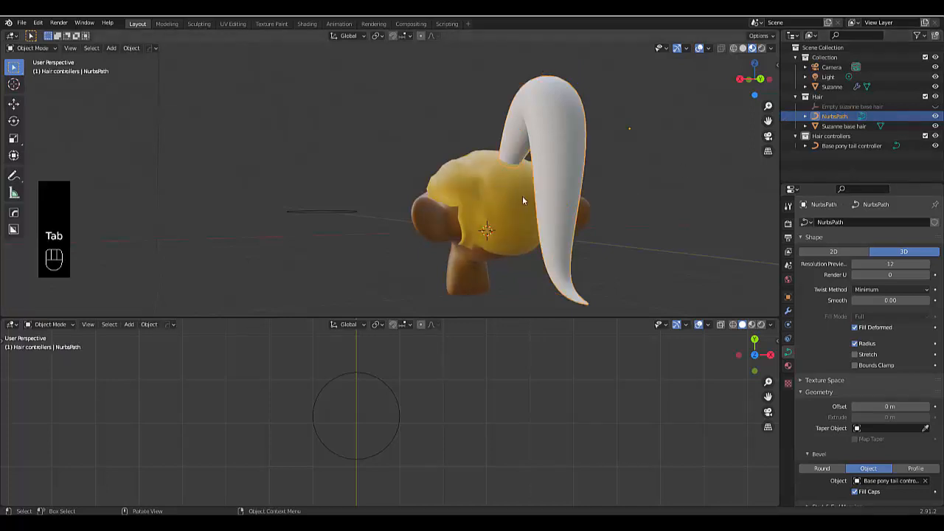
Step: Copy the yellow Material.002 from the Suzanne base hair object
middle_drag(523, 195, 590, 216)
click(788, 366)
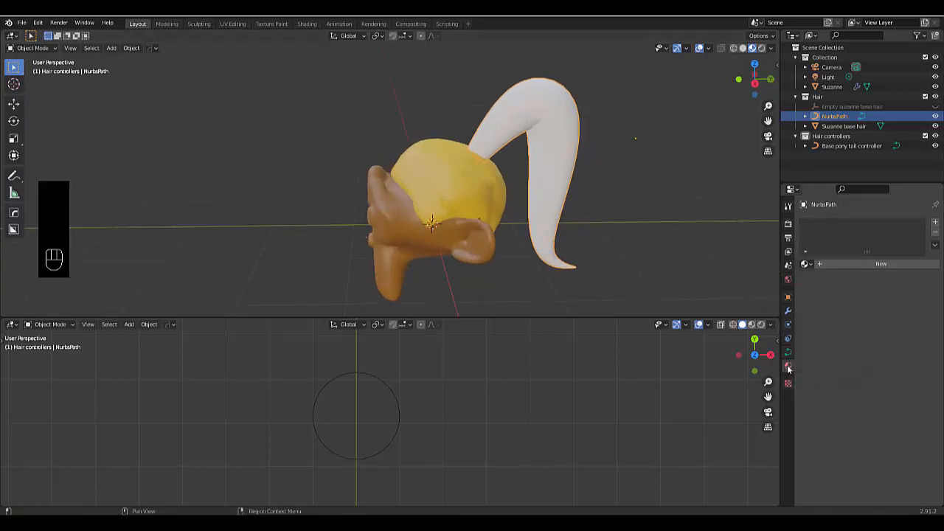
click(404, 160)
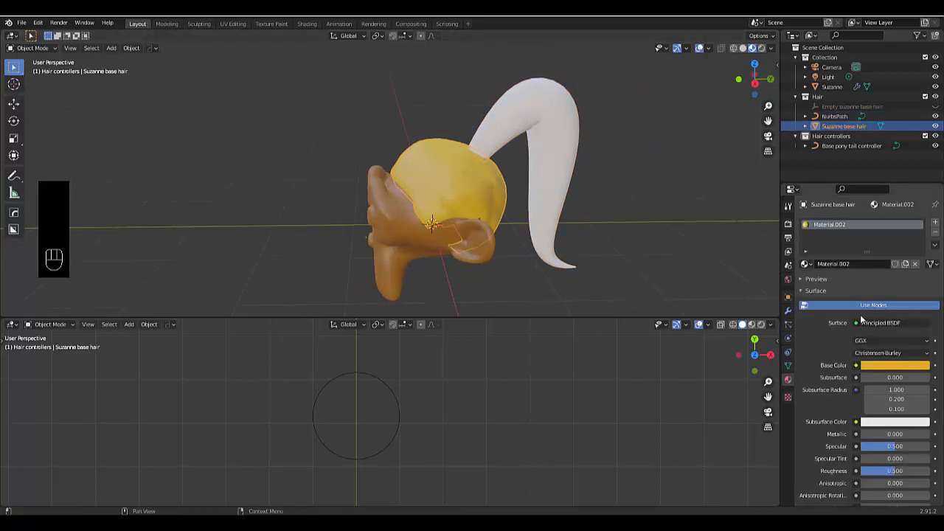
click(934, 244)
click(871, 251)
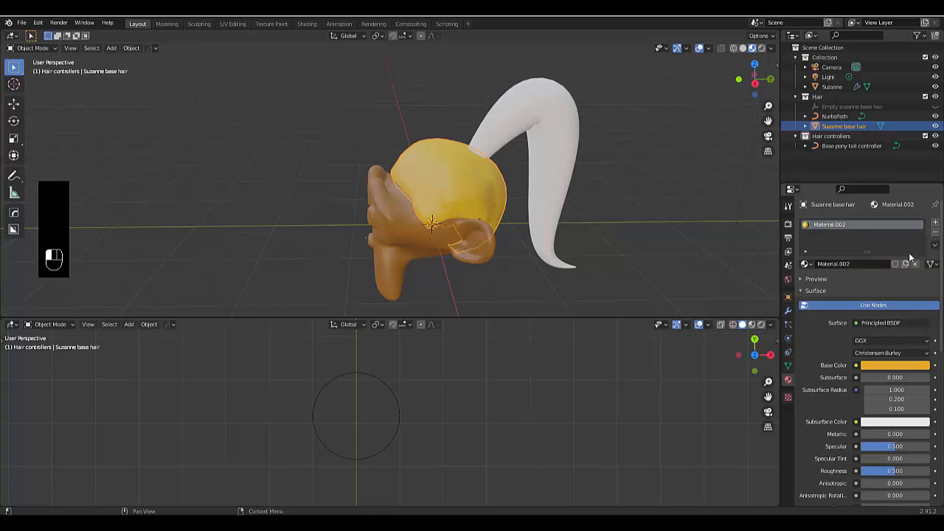
Step: Add a new material to the ponytail strand and paste the copied yellow hair material into it
click(554, 168)
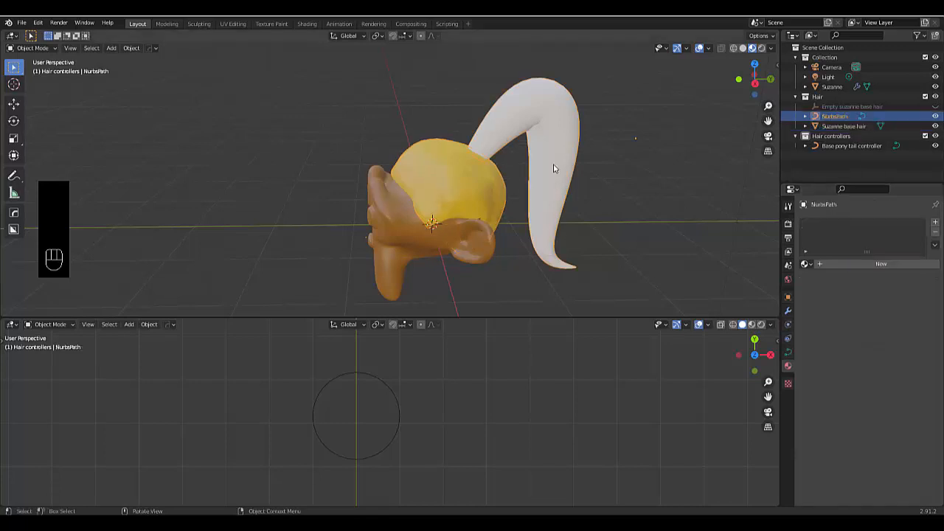
click(788, 383)
click(788, 366)
click(897, 264)
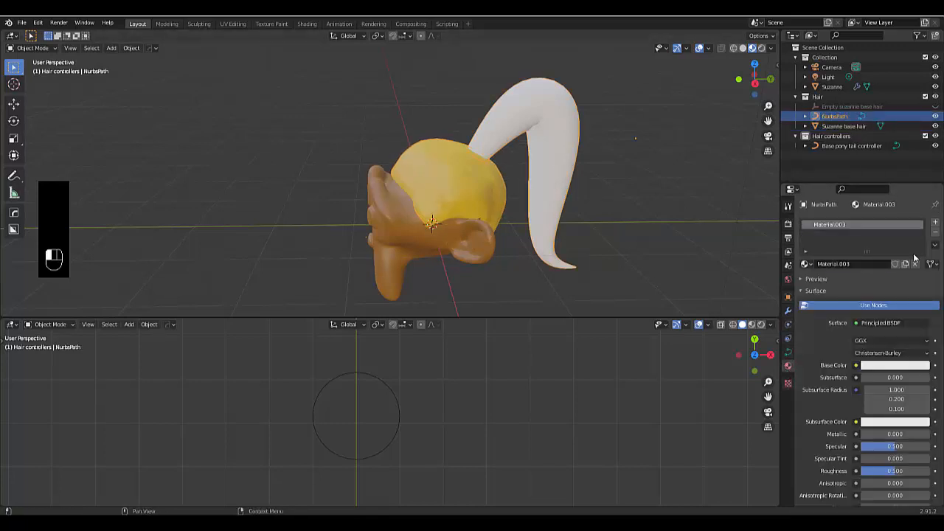
click(935, 245)
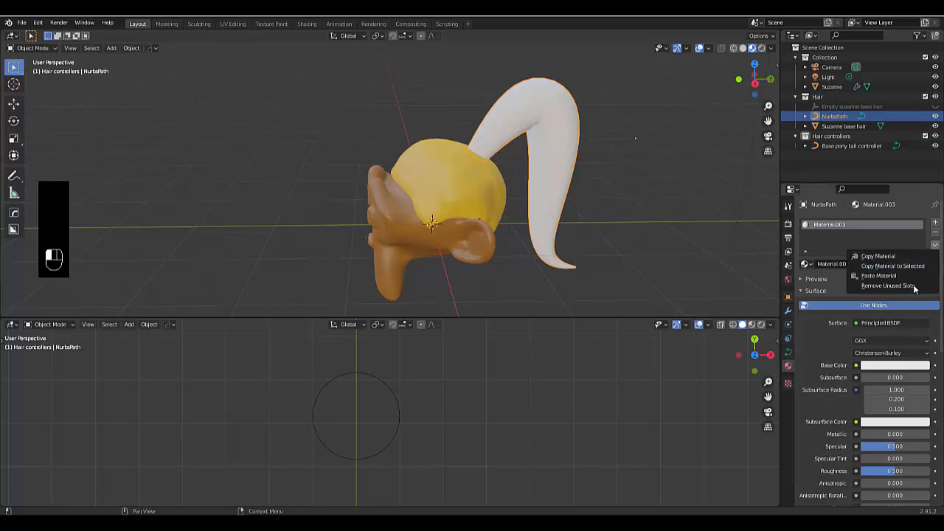
click(915, 275)
scroll(645, 238, down, 2)
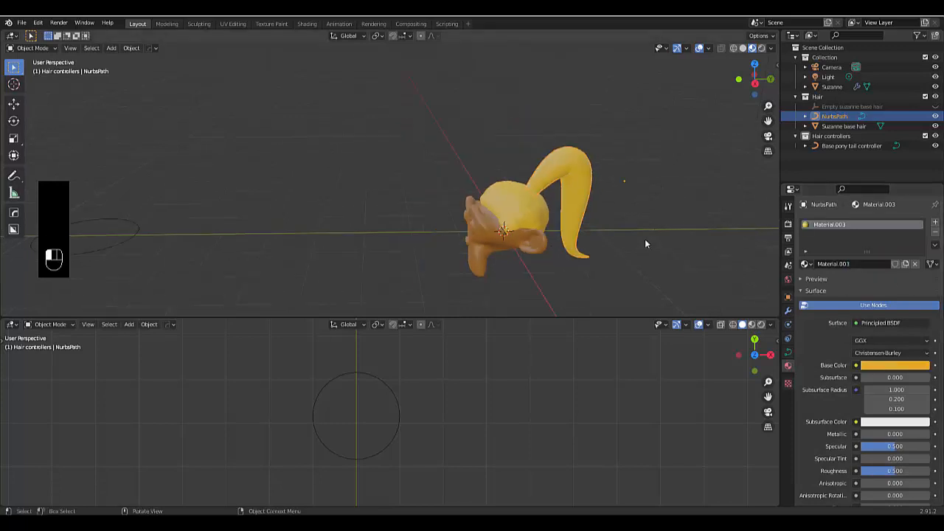
Step: Duplicate the ponytail strand and, in top view, move the copy about 0.3 m along X beside the original
click(645, 238)
alt+middle_drag(578, 244, 487, 236)
click(546, 177)
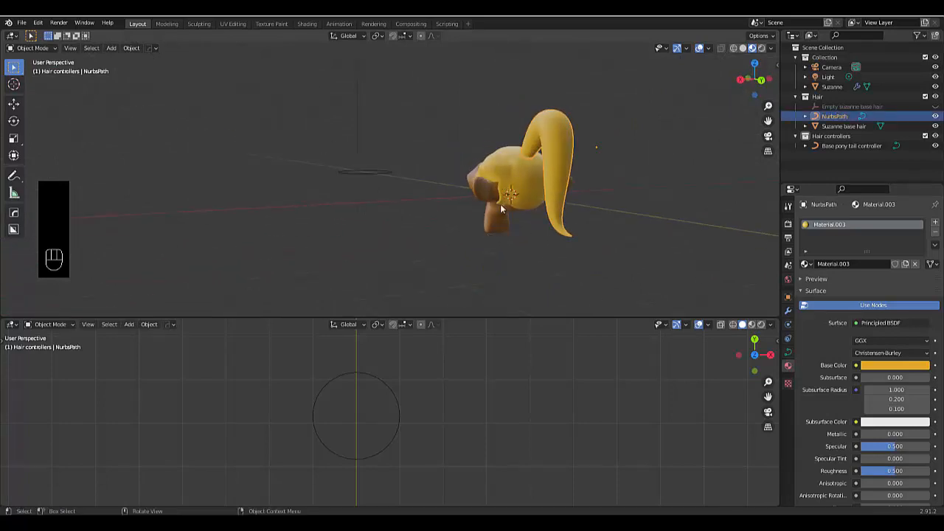
key(shift+d)
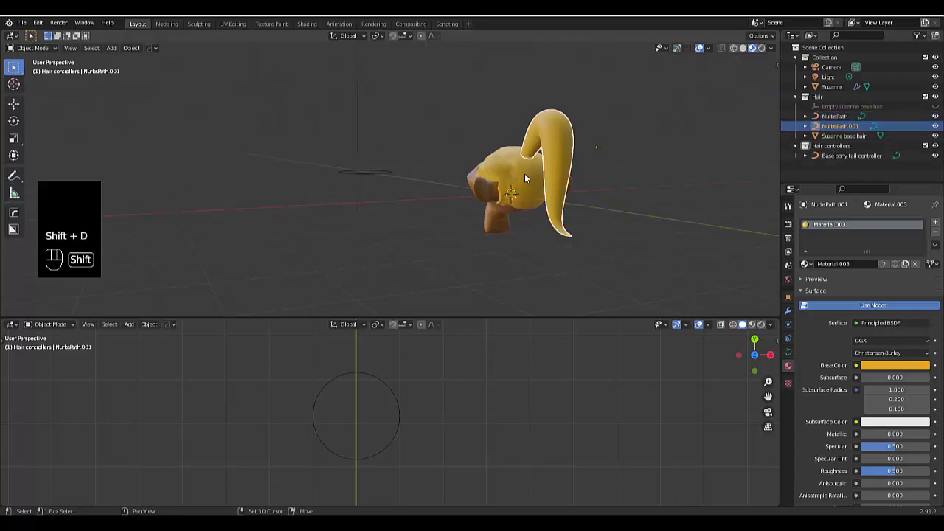
right_click(521, 176)
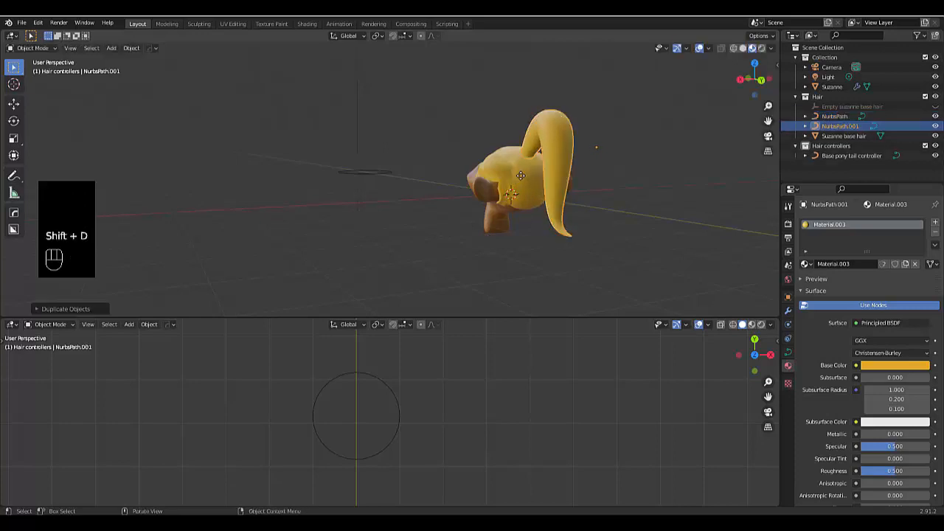
key(KP_7)
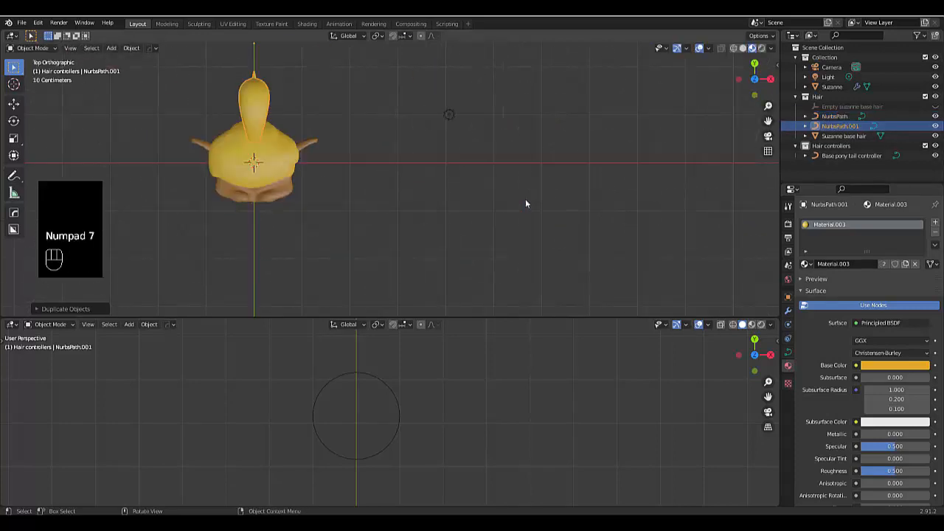
scroll(509, 225, down, 3)
scroll(295, 184, up, 6)
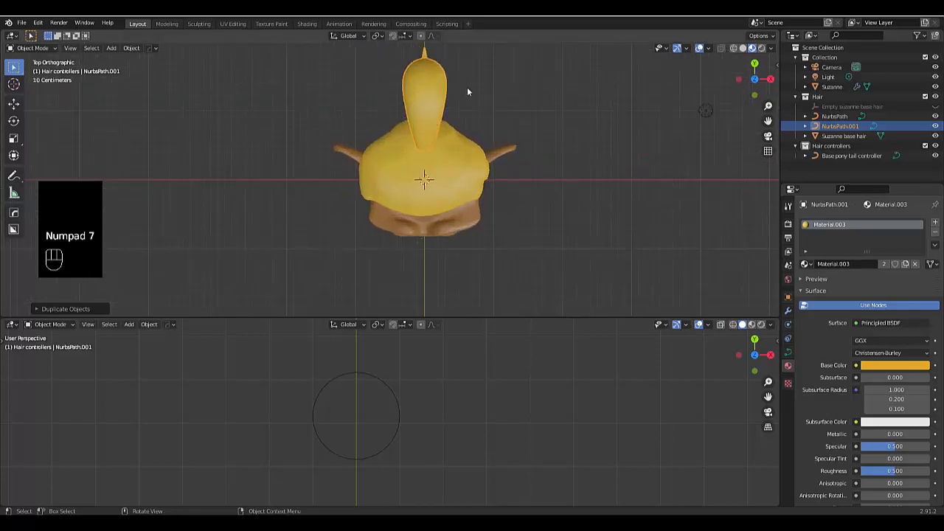
scroll(465, 87, up, 1)
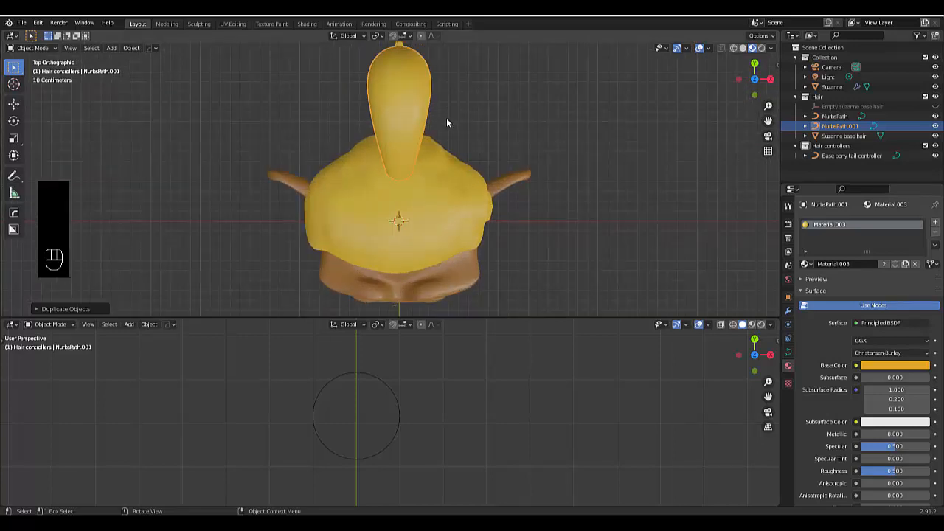
key(g)
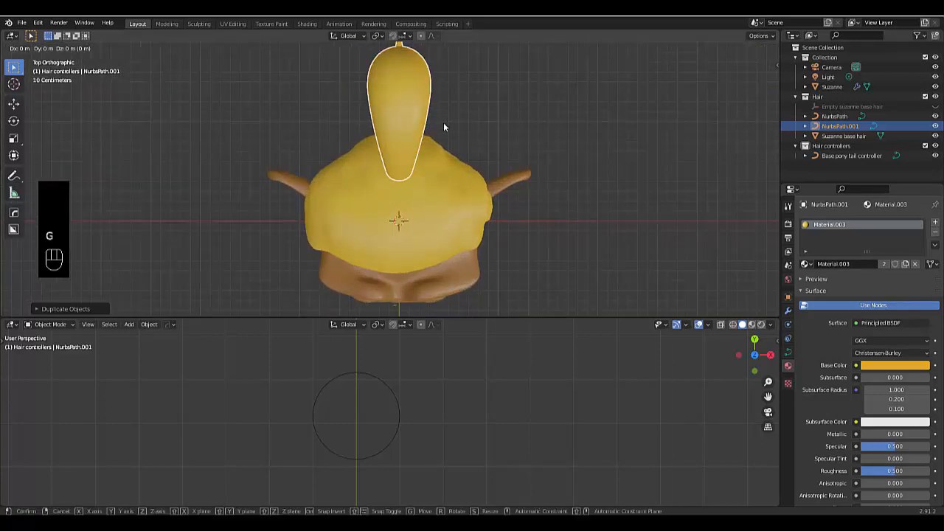
key(x)
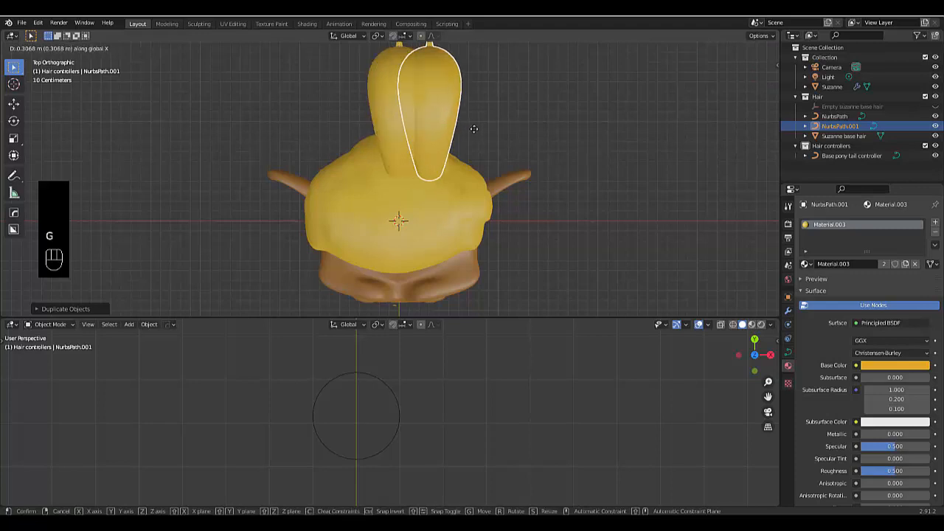
click(472, 131)
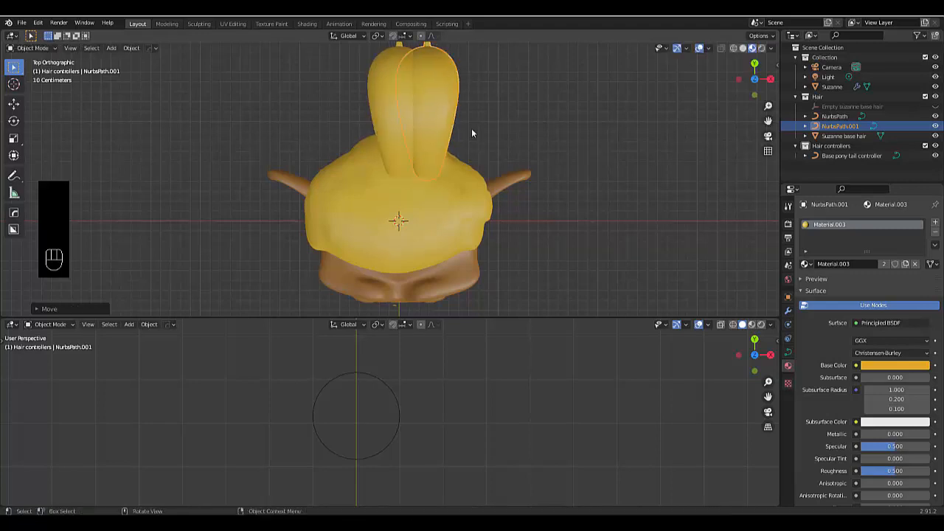
Step: Duplicate the Base pony tail controller circle and place the copy clear of the original along negative Y
middle_drag(458, 116, 391, 333)
click(392, 325)
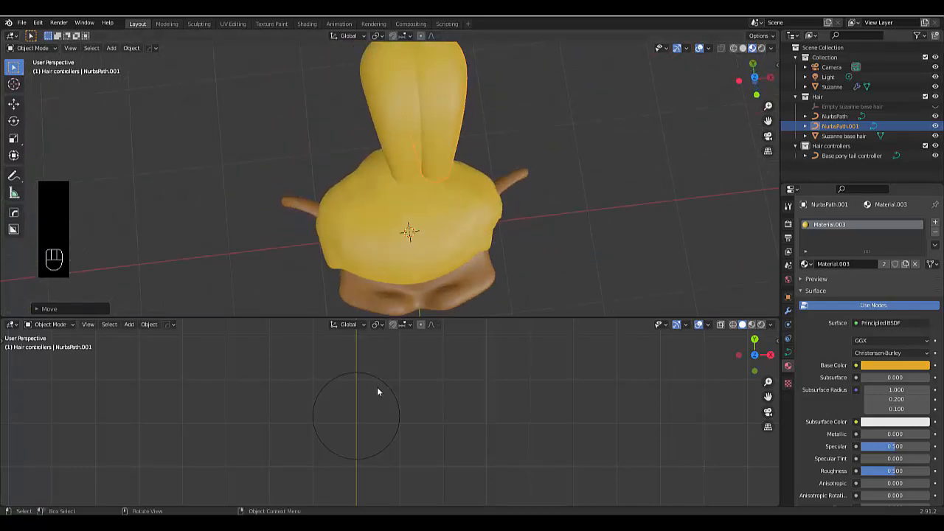
click(391, 393)
key(s)
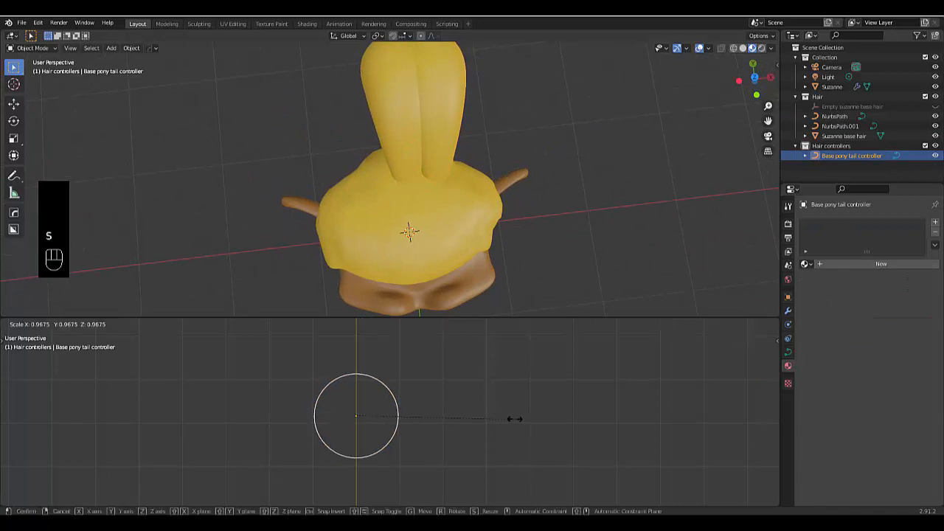
right_click(457, 399)
scroll(457, 398, down, 5)
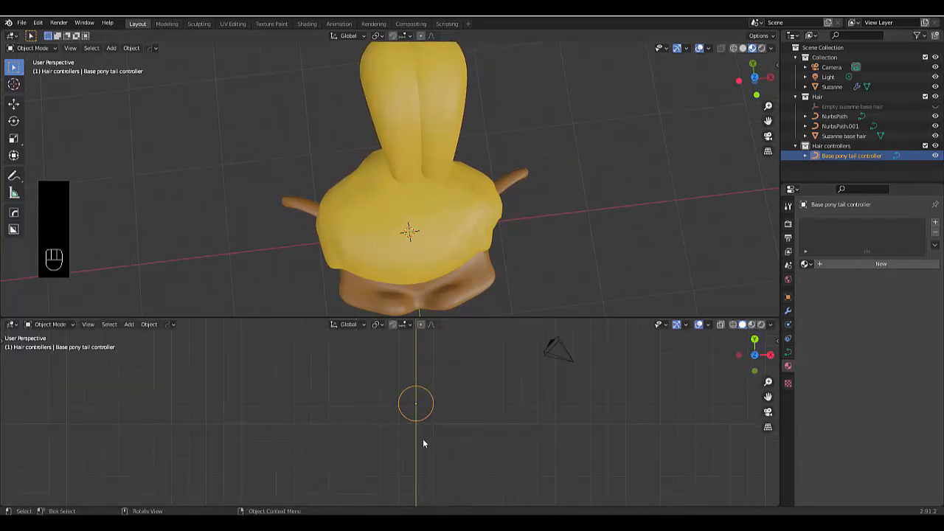
key(shift+d)
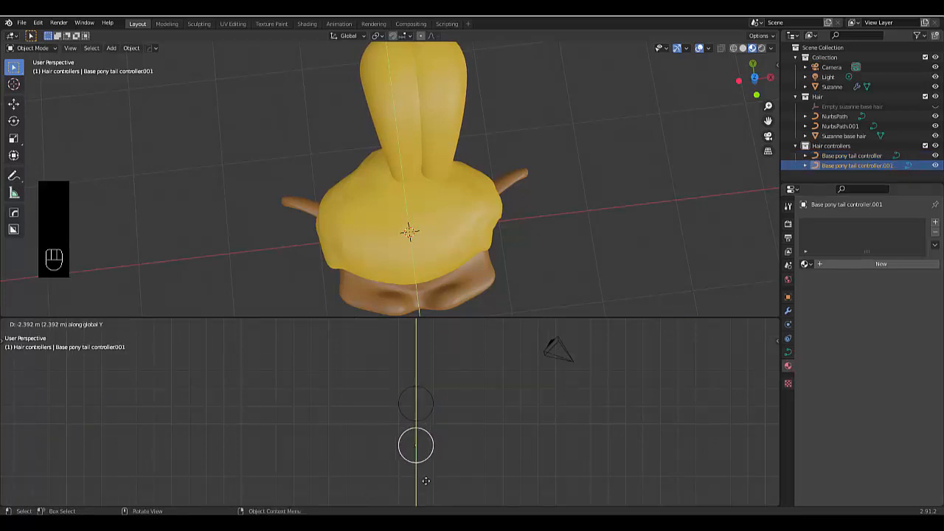
click(425, 469)
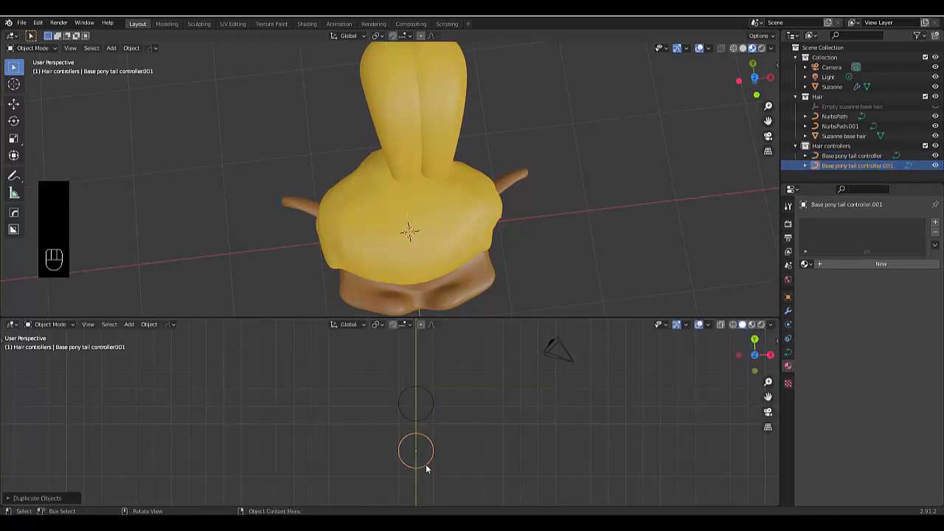
Step: Rename the duplicated controller circle as "mid pony tail controller"
double_click(850, 167)
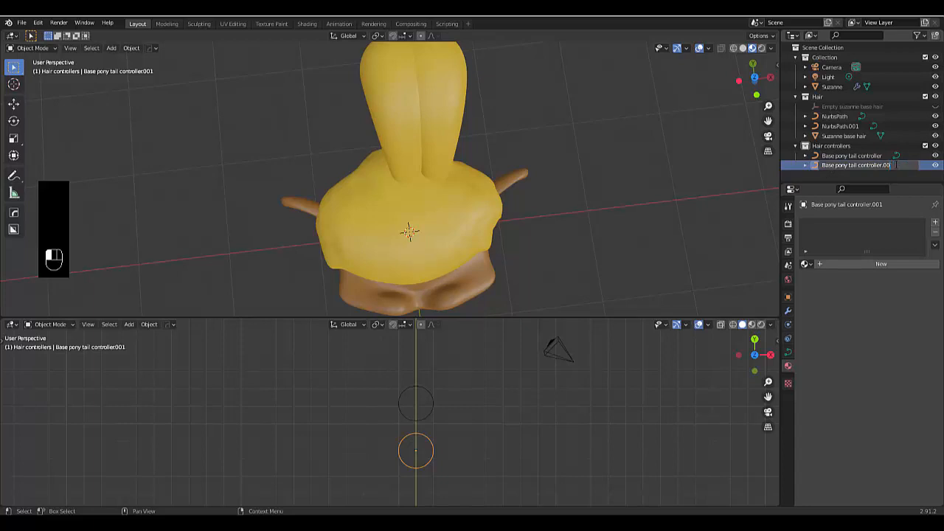
key(BackSpace)
key(BackSpace)
key(BackSpace)
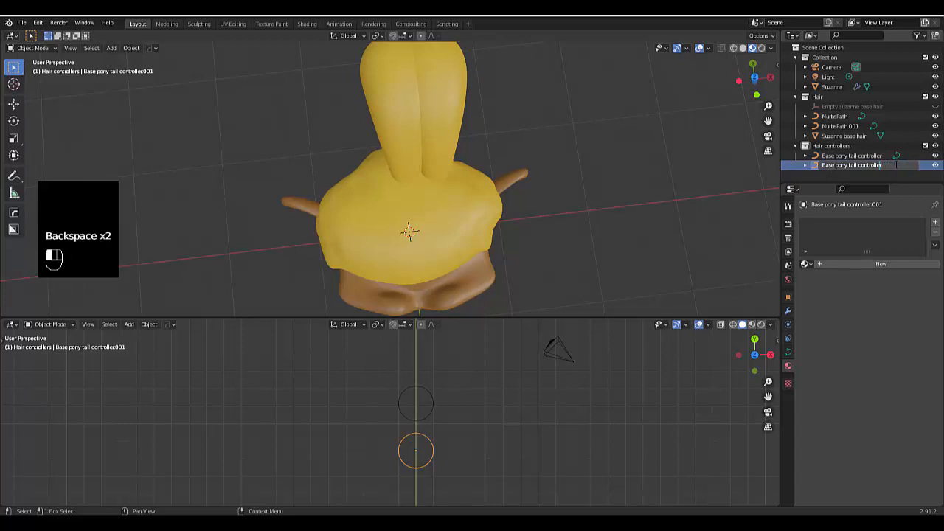
key(ctrl+BackSpace)
key(ctrl+BackSpace)
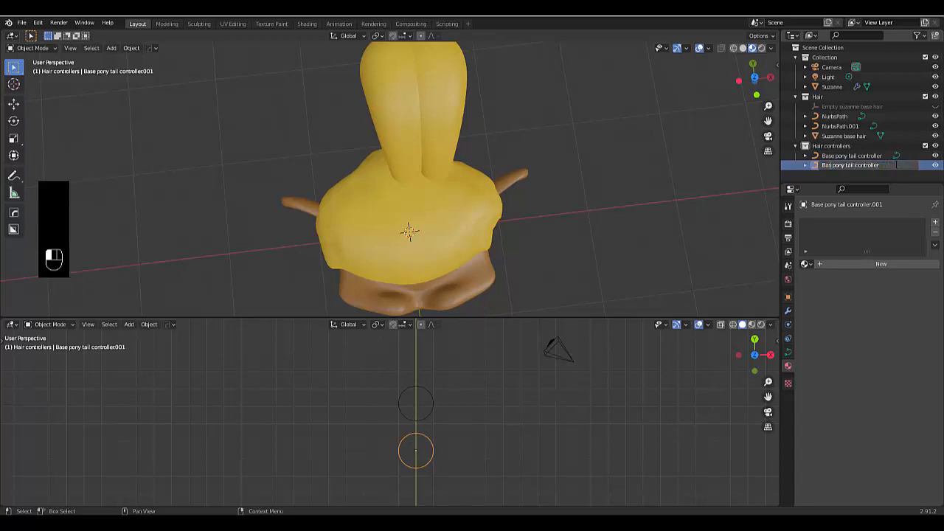
text(mid)
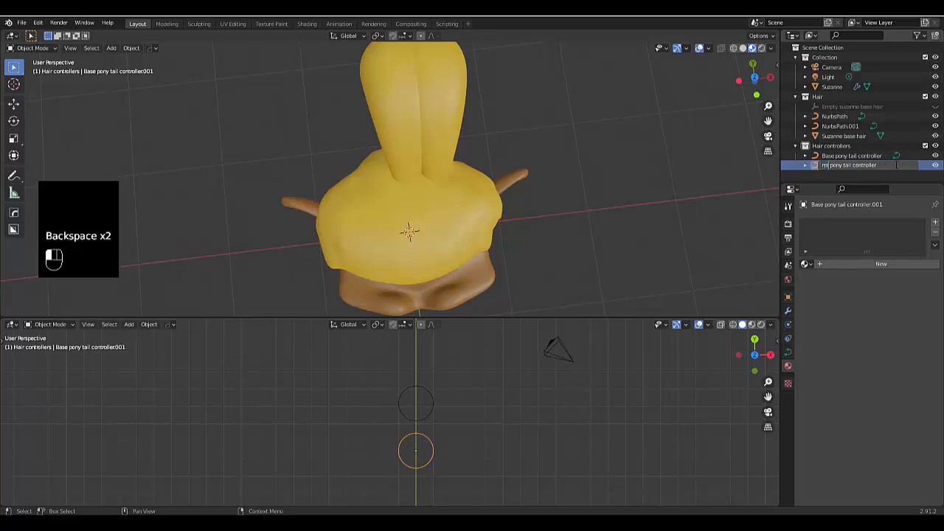
click(894, 165)
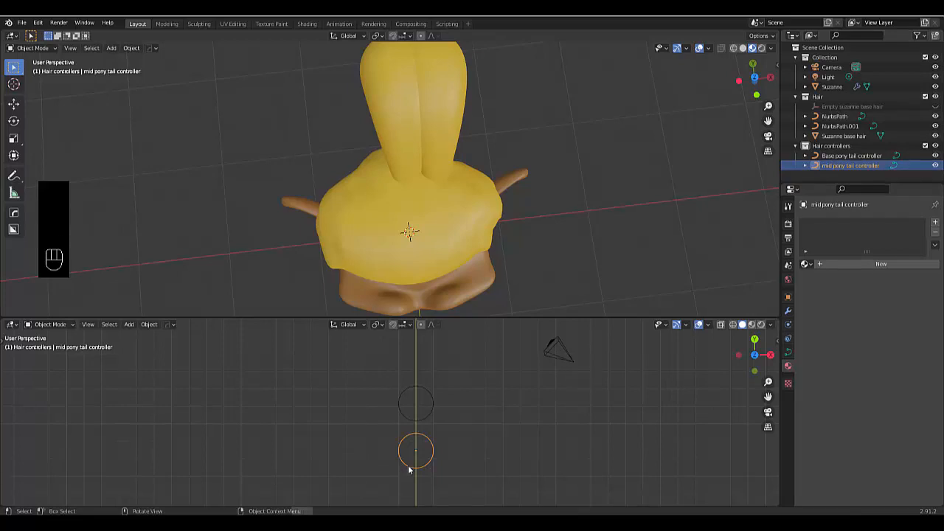
right_drag(466, 451, 434, 458)
key(Tab)
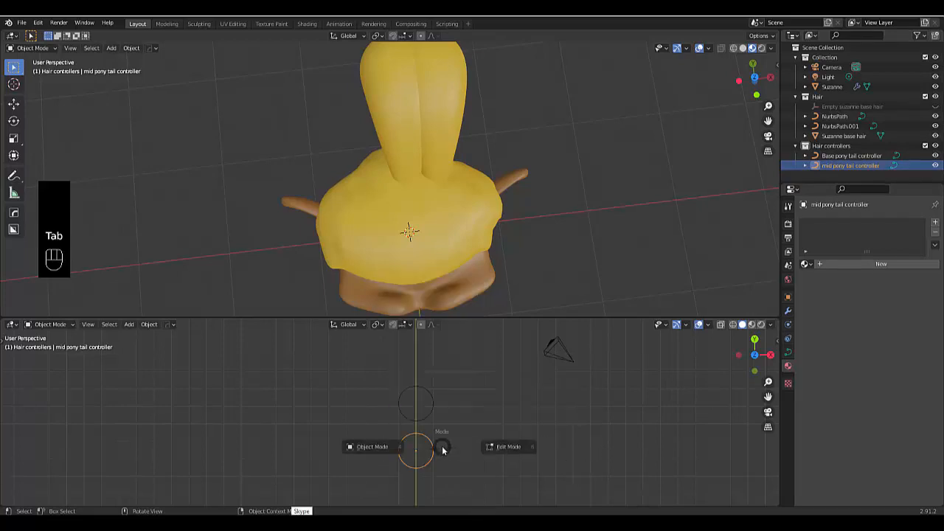
click(454, 449)
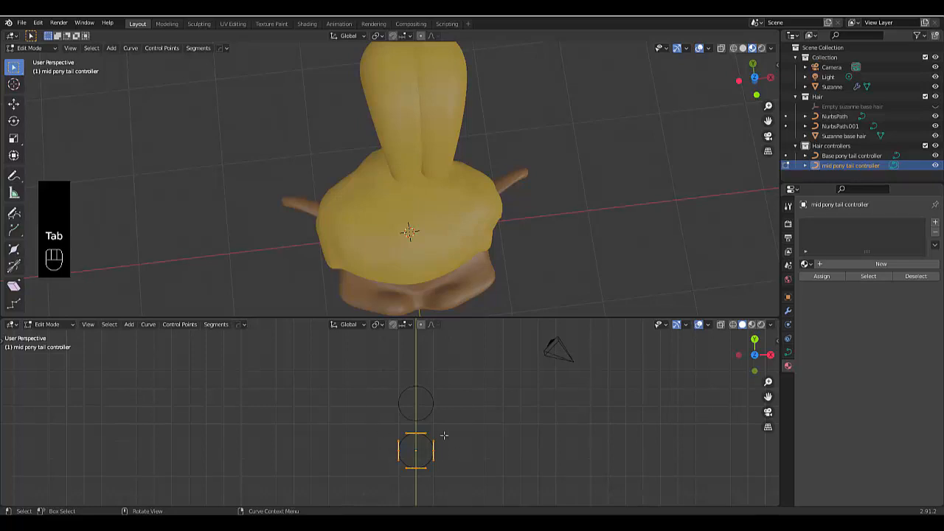
right_drag(444, 435, 495, 420)
drag(422, 450, 446, 462)
key(g)
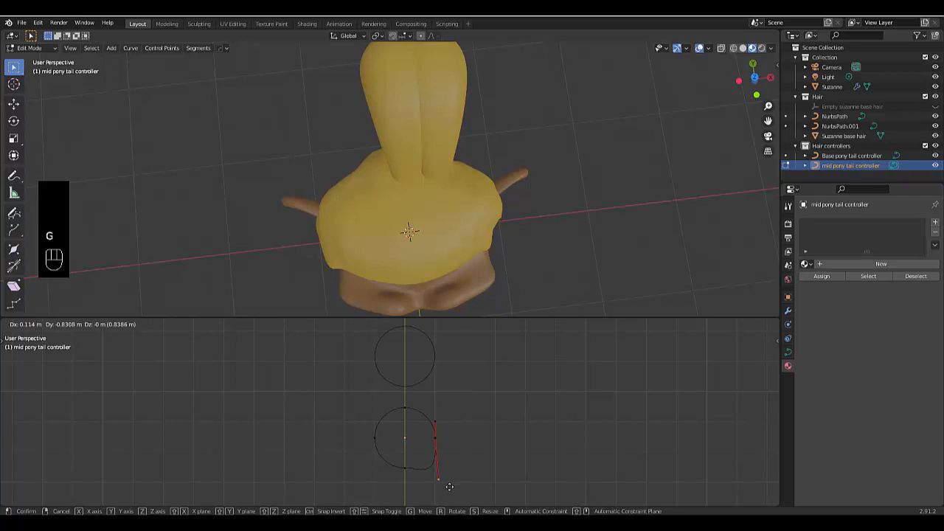
click(447, 469)
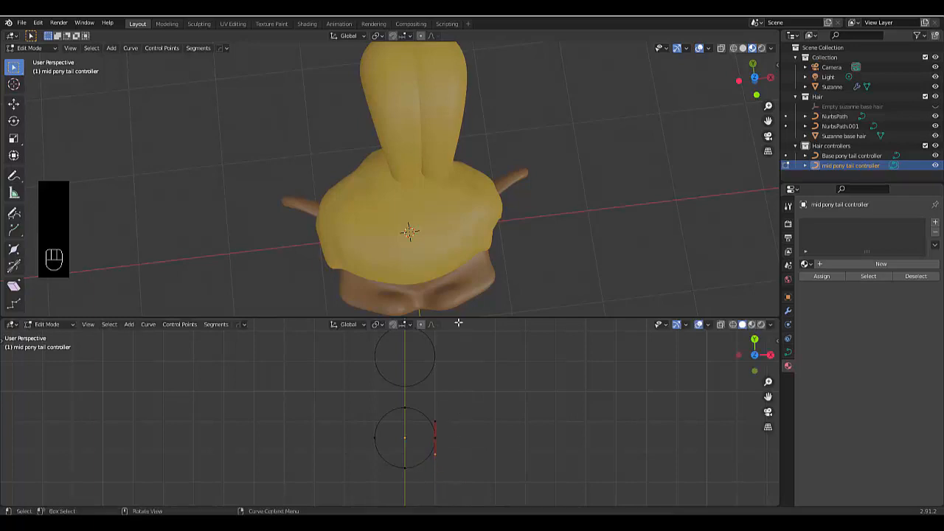
key(Tab)
click(397, 301)
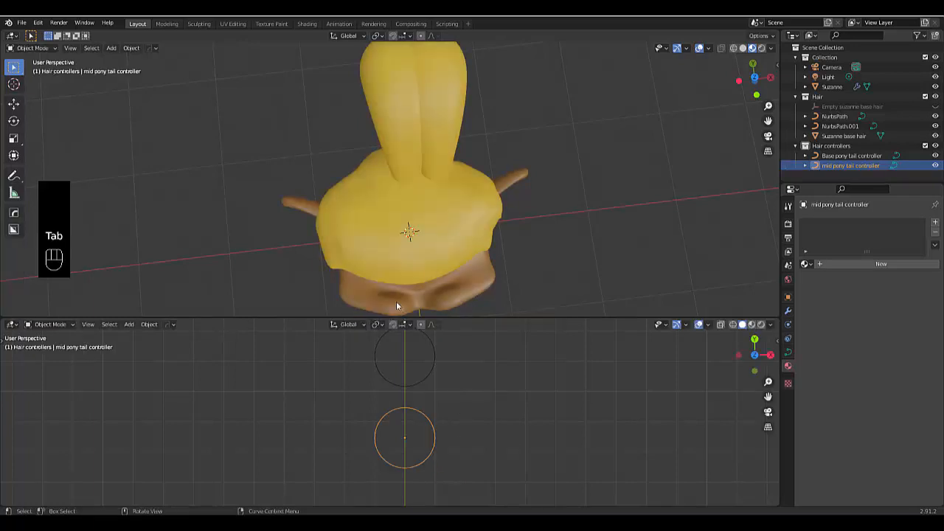
Step: Open the curve geometry settings of the duplicated ponytail strand
click(433, 127)
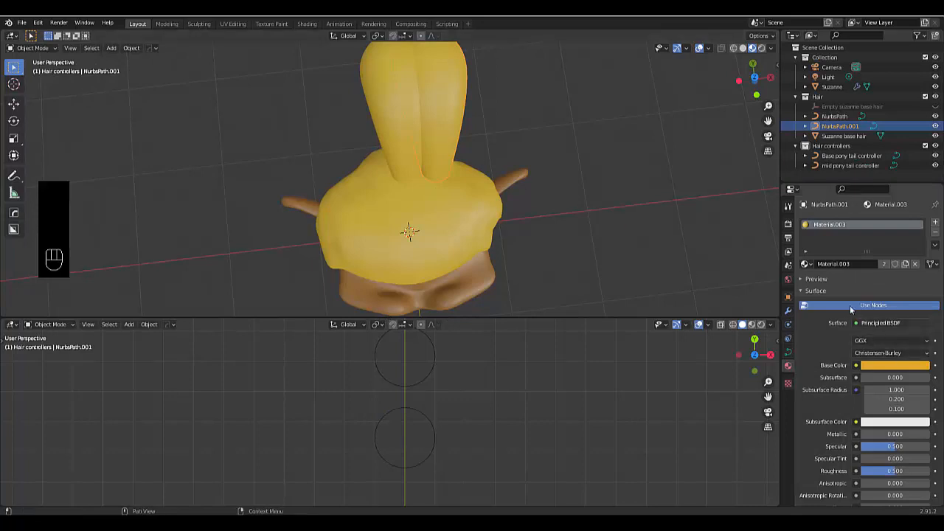
click(788, 353)
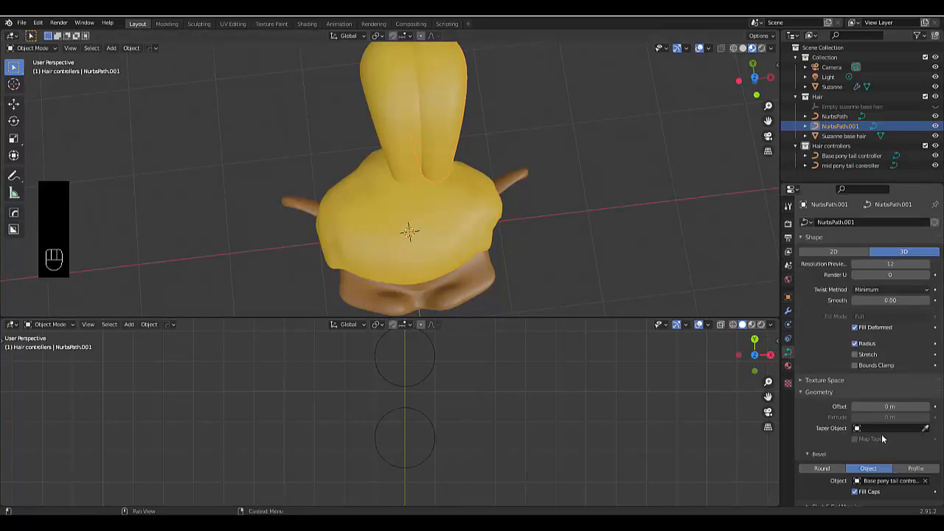
Step: Replace the bevel object of the NurbsPath.001 strand with the mid pony tail controller
scroll(880, 433, down, 3)
scroll(869, 411, down, 2)
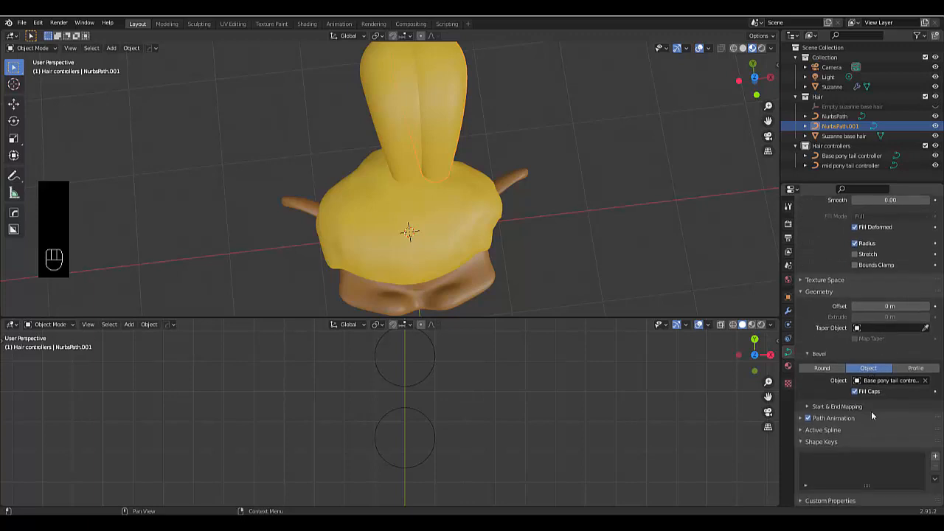
click(925, 380)
click(908, 381)
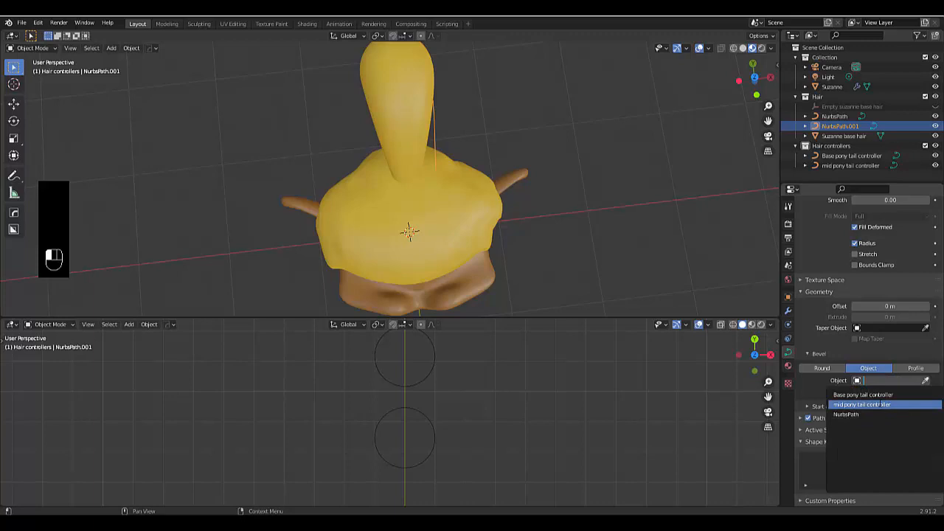
click(863, 405)
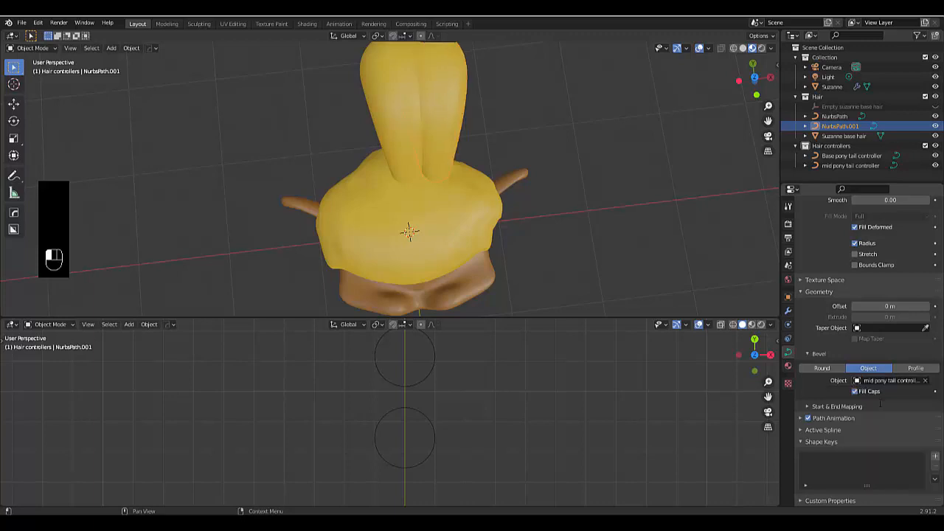
Step: In Edit Mode on the mid pony tail controller, move the right point's lower handle about 0.6 m down along Y
click(421, 413)
key(Tab)
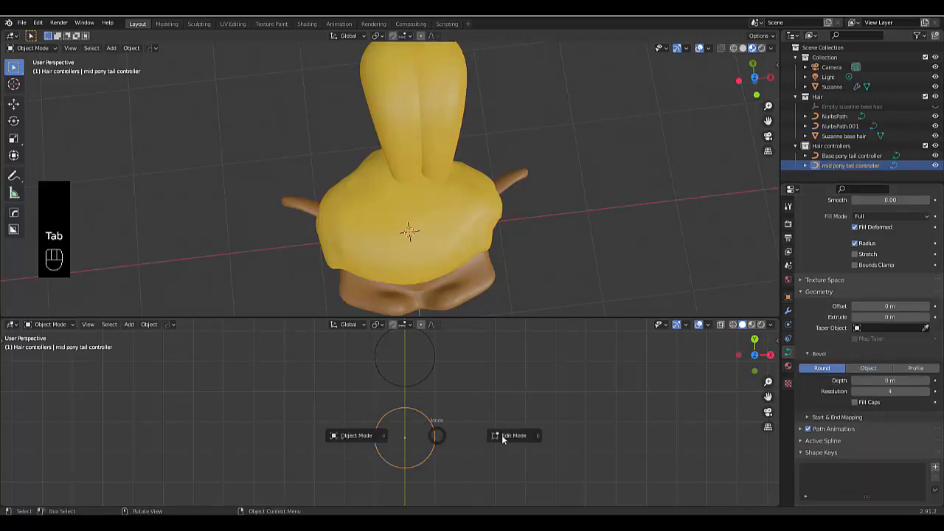
click(432, 458)
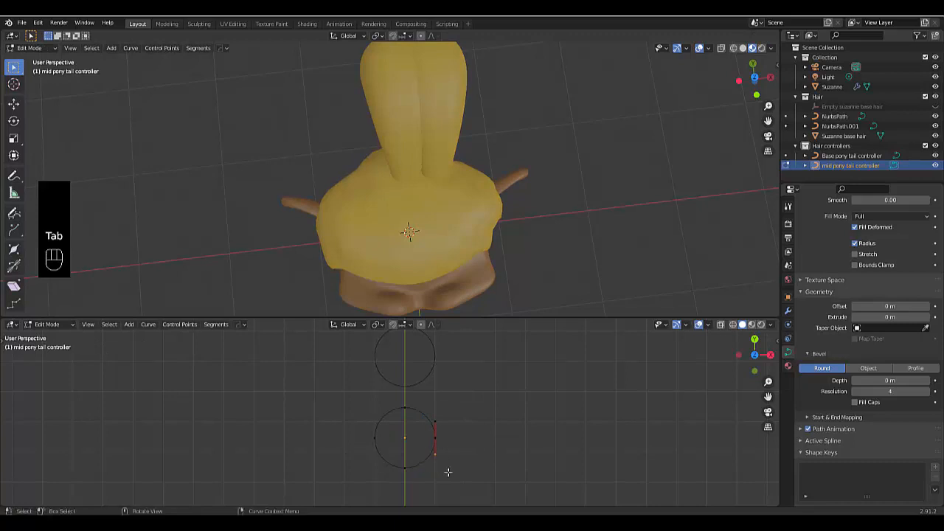
key(g)
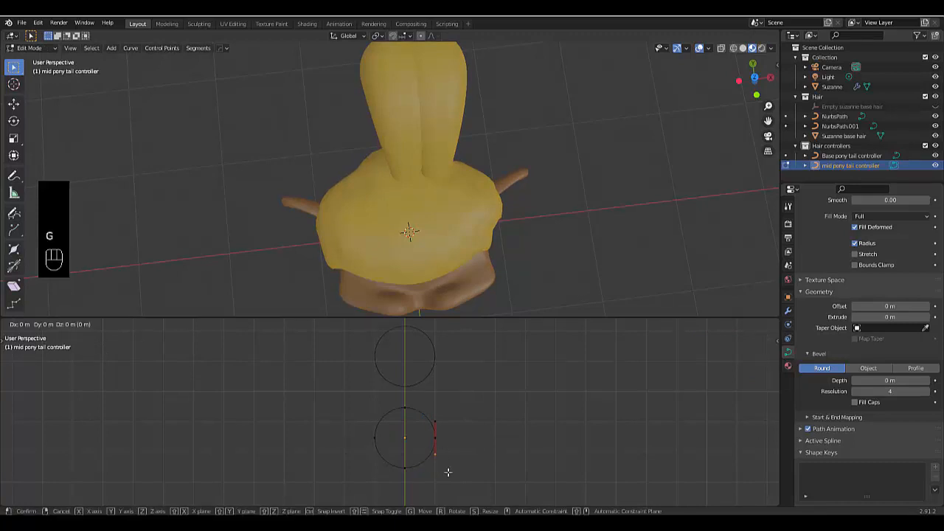
key(y)
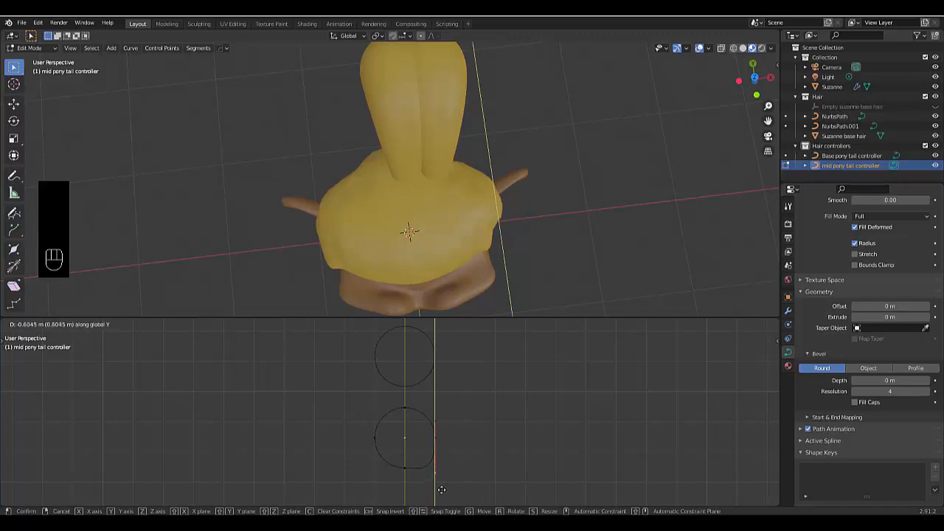
click(438, 489)
middle_drag(525, 144, 352, 249)
scroll(352, 249, down, 3)
scroll(401, 96, up, 3)
middle_drag(401, 96, 327, 68)
drag(350, 428, 382, 446)
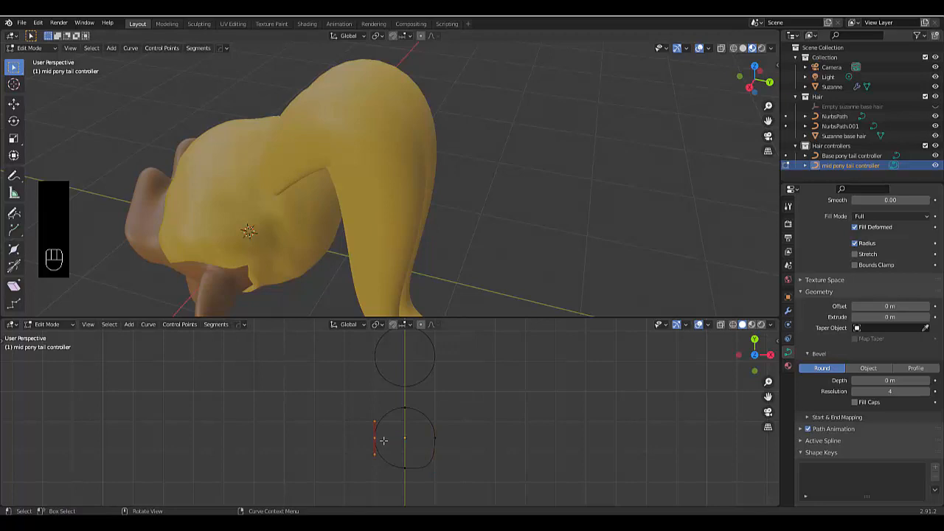
key(g)
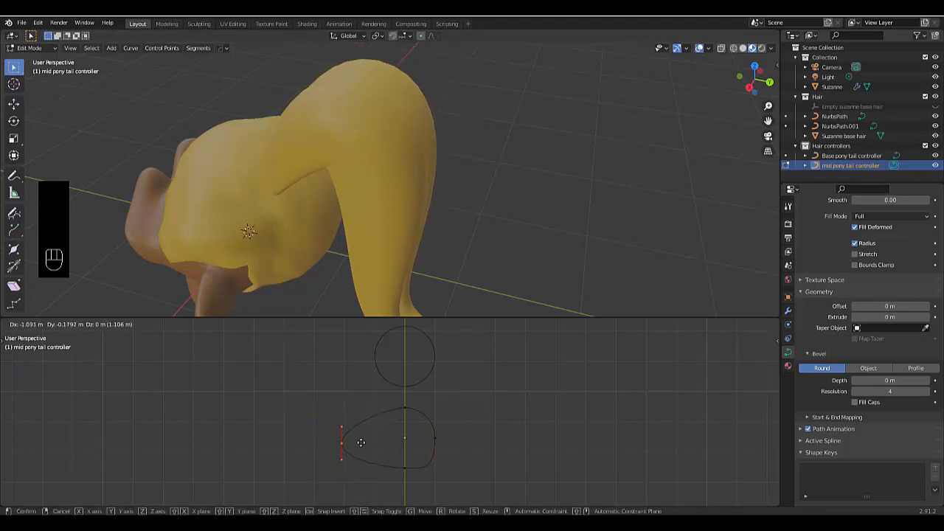
click(373, 442)
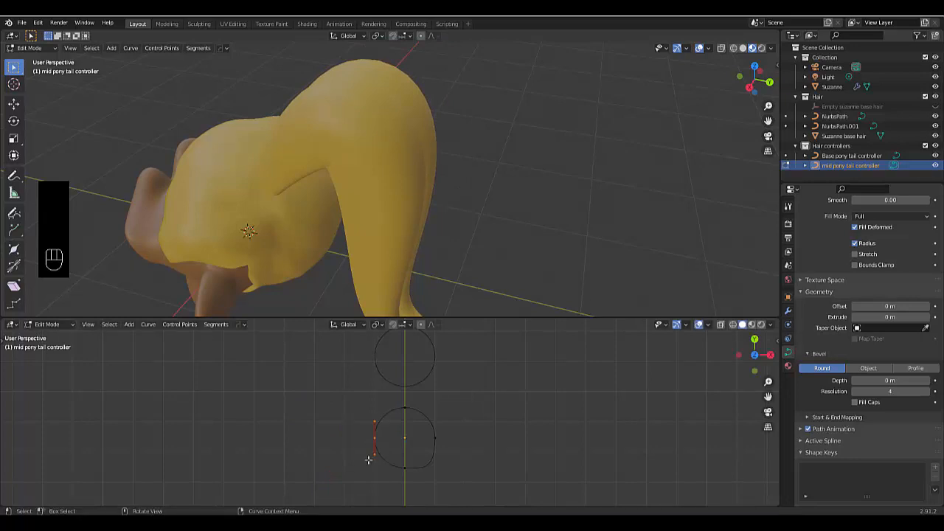
Step: Move the lower handle of the controller circle's left point down about 0.5 m and its upper handle up about 0.8 m
drag(368, 459, 368, 480)
key(g)
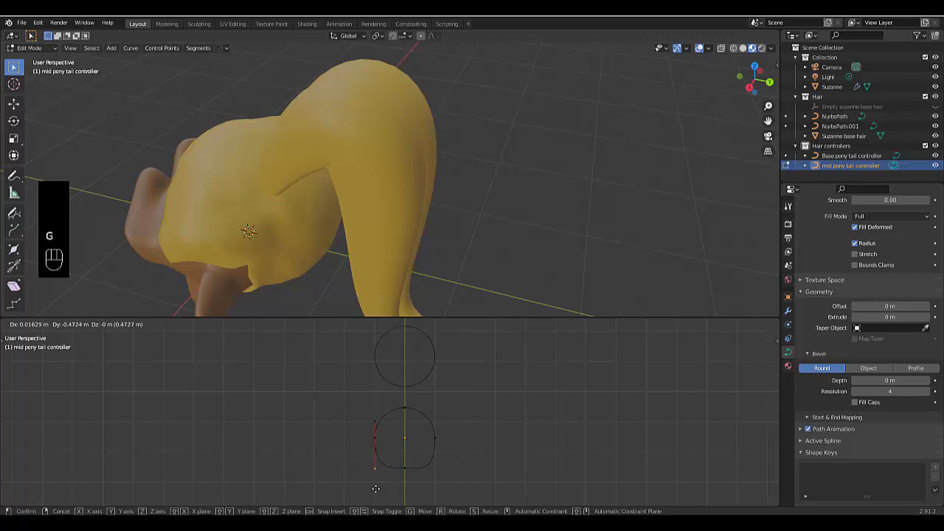
click(376, 492)
drag(360, 410, 380, 433)
key(g)
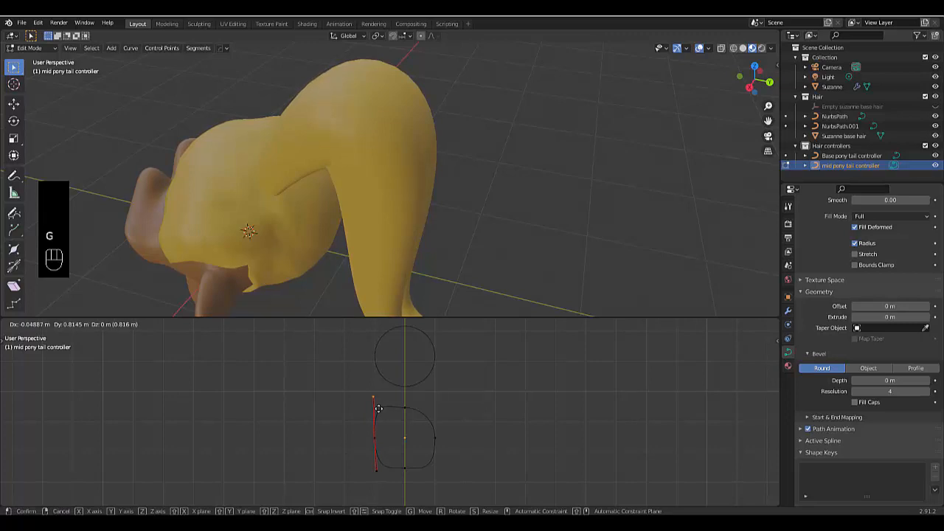
click(378, 408)
Step: Move the right point's upper handle upward to square off the last rounded corner of the mid pony tail controller
drag(421, 419, 447, 426)
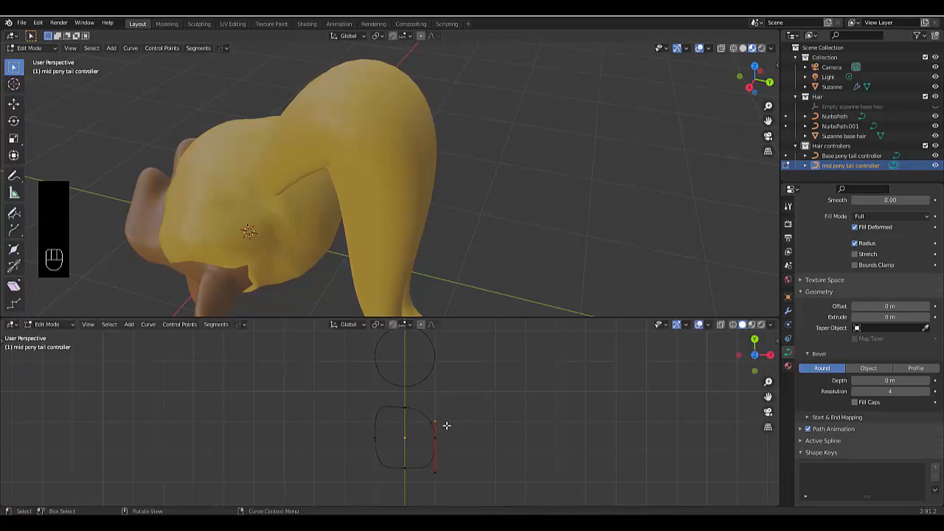
key(g)
click(444, 408)
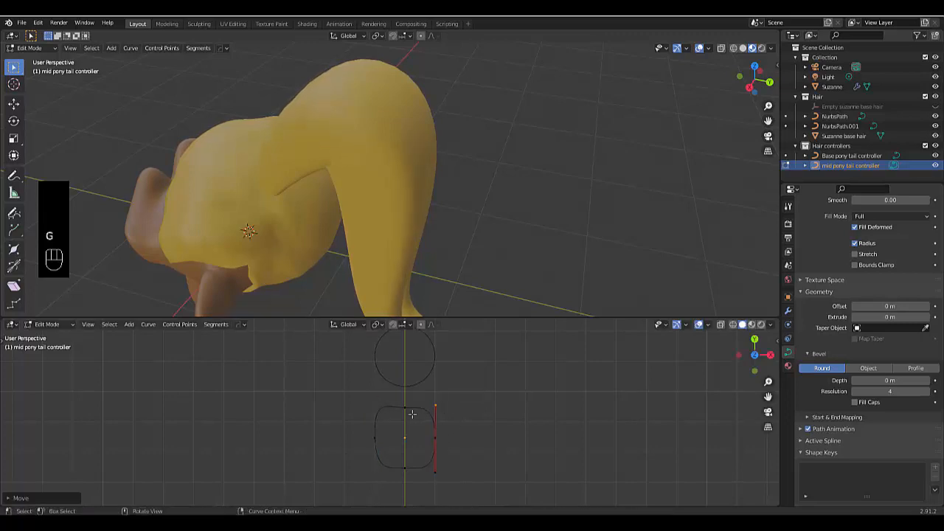
drag(364, 400, 445, 417)
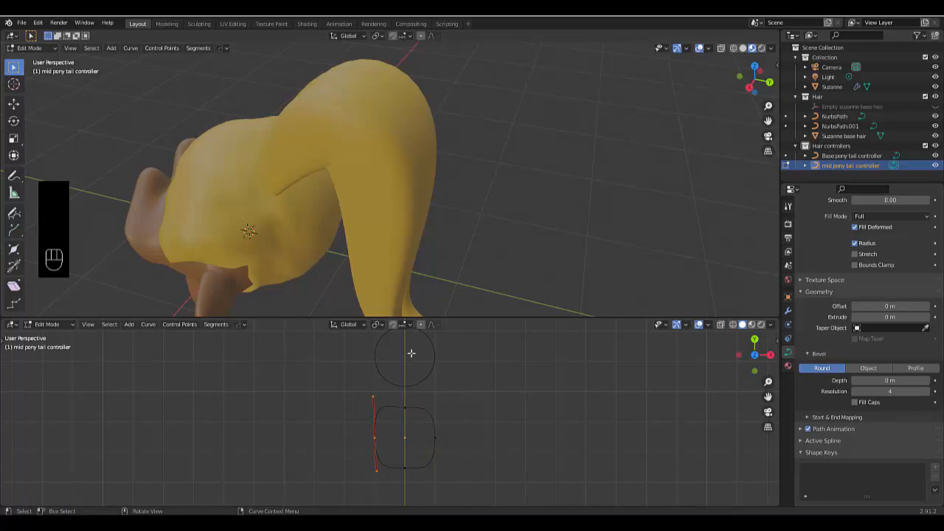
Step: Return to Object Mode and scale the mid pony tail controller down to about 0.41
middle_drag(321, 210, 349, 199)
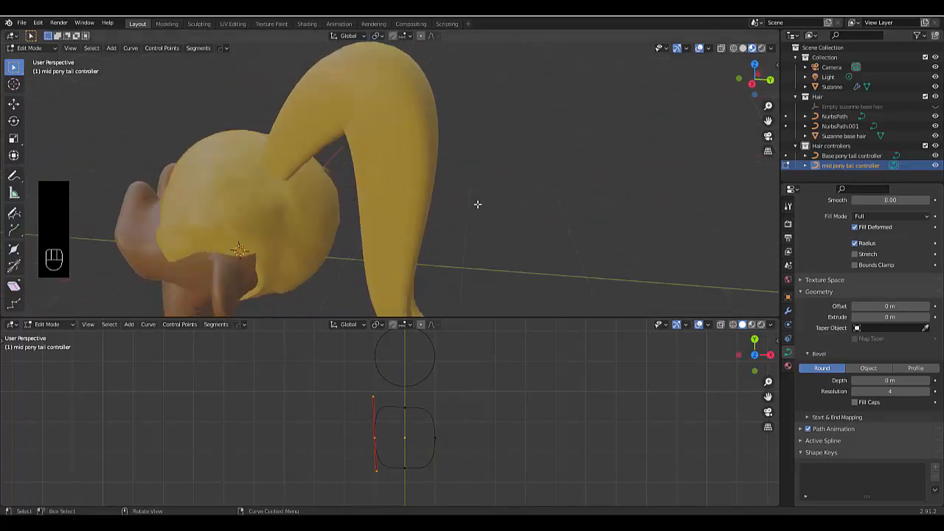
key(Tab)
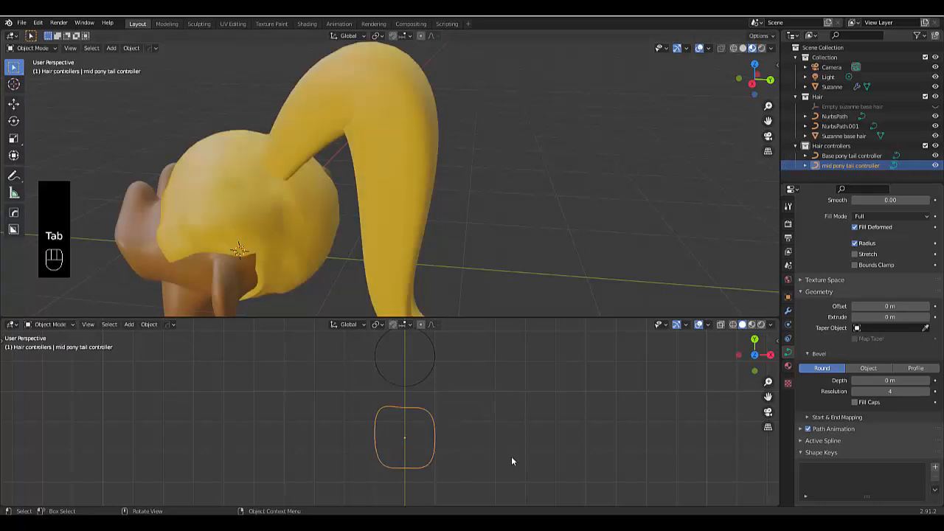
key(s)
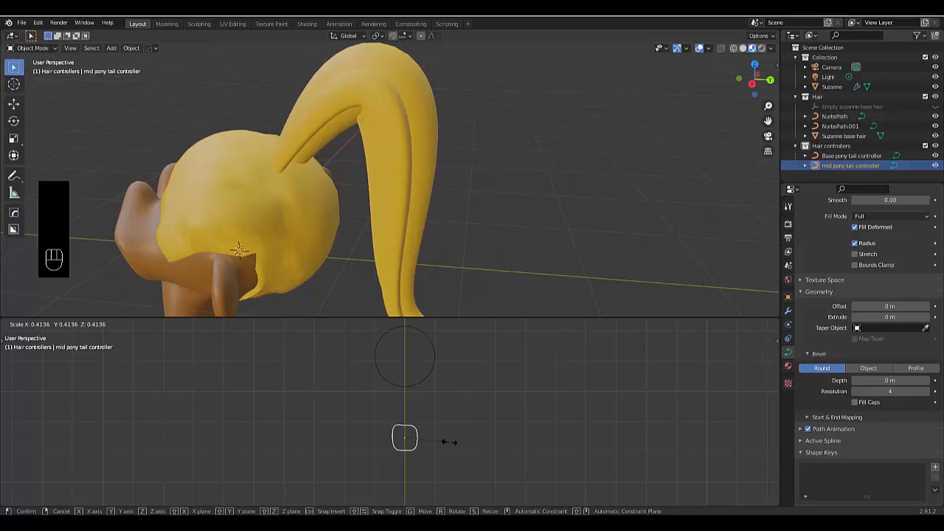
click(447, 441)
Step: Enter Edit Mode on the mid pony tail controller and move its top control point slightly down into the shape
middle_drag(453, 192, 422, 207)
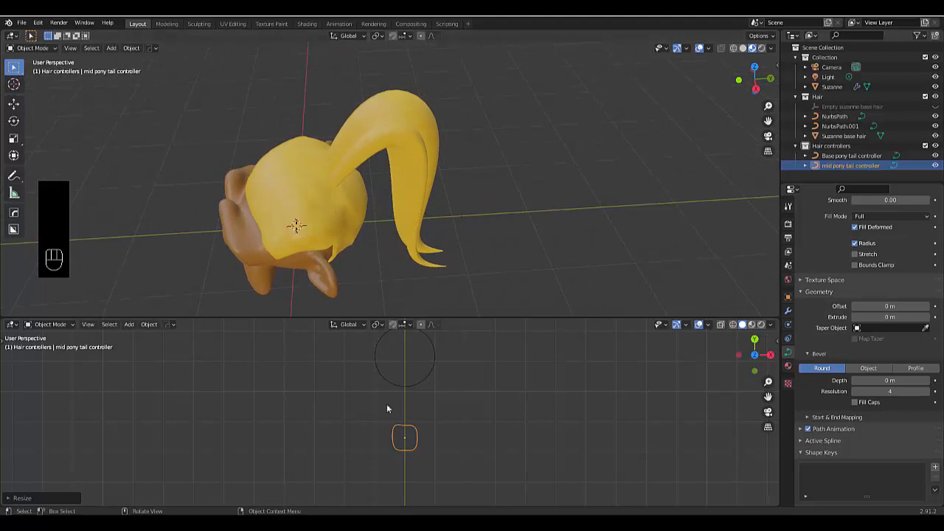
scroll(397, 435, up, 2)
key(Tab)
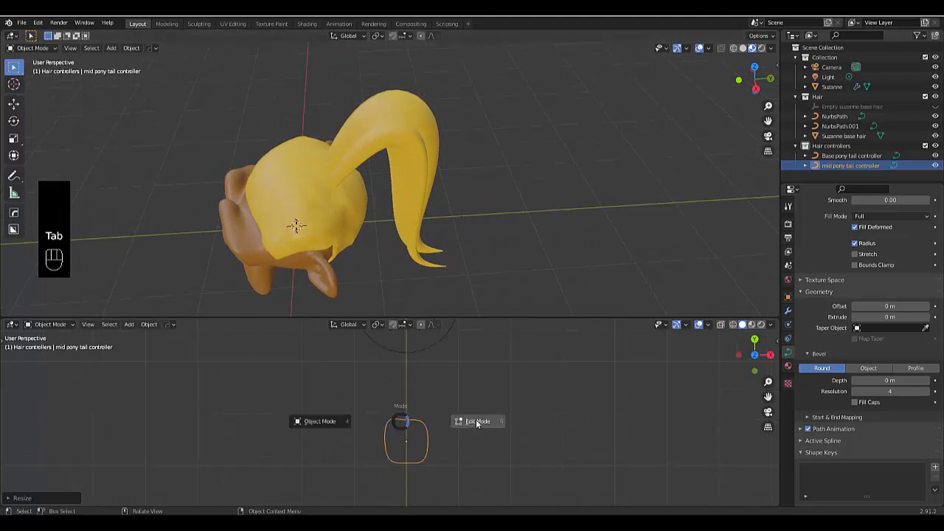
click(409, 436)
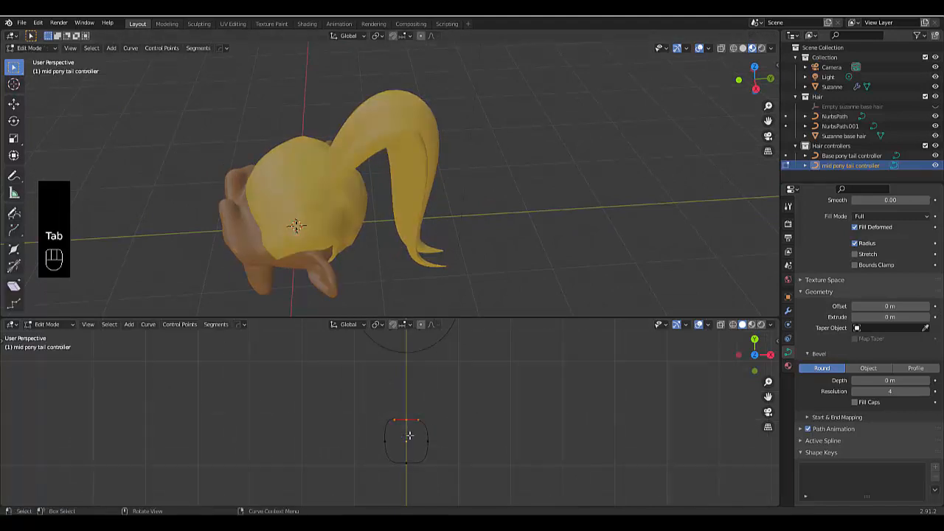
key(g)
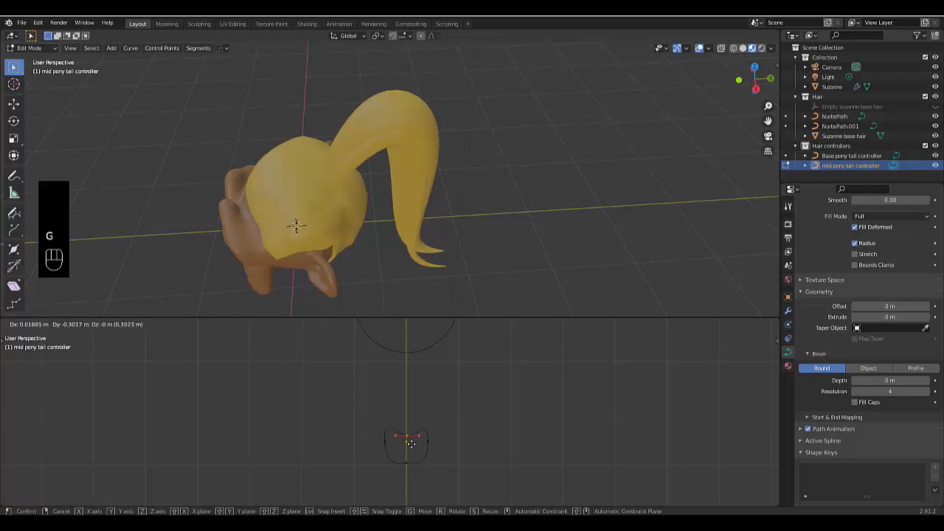
click(413, 442)
middle_drag(280, 177, 303, 137)
scroll(304, 136, up, 5)
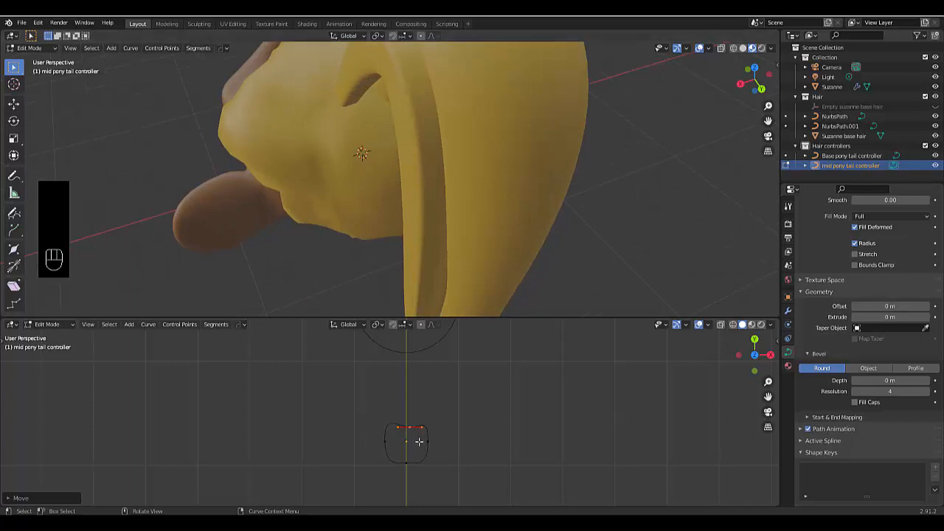
key(g)
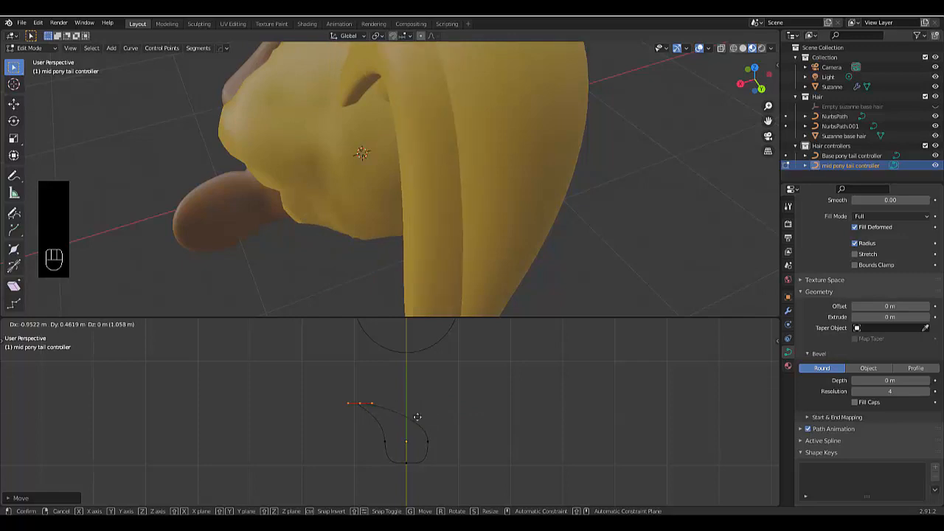
click(438, 429)
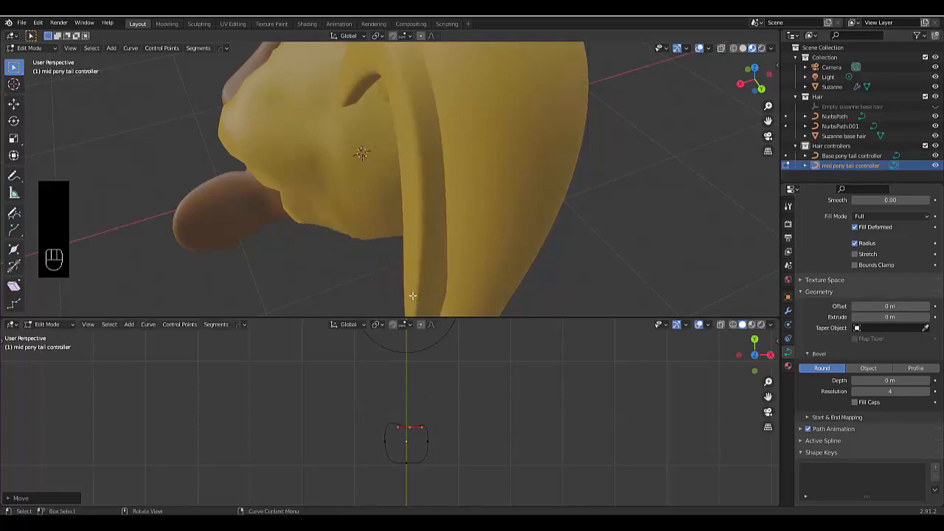
Step: Move the controller's top control point up to make the profile slightly taller, and return to Object Mode
scroll(412, 295, down, 4)
middle_drag(388, 177, 403, 198)
key(g)
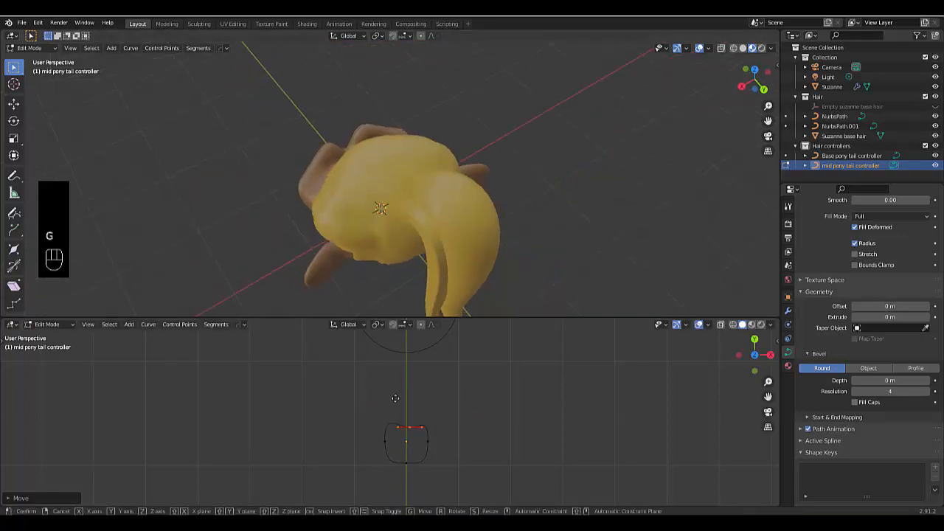
click(395, 396)
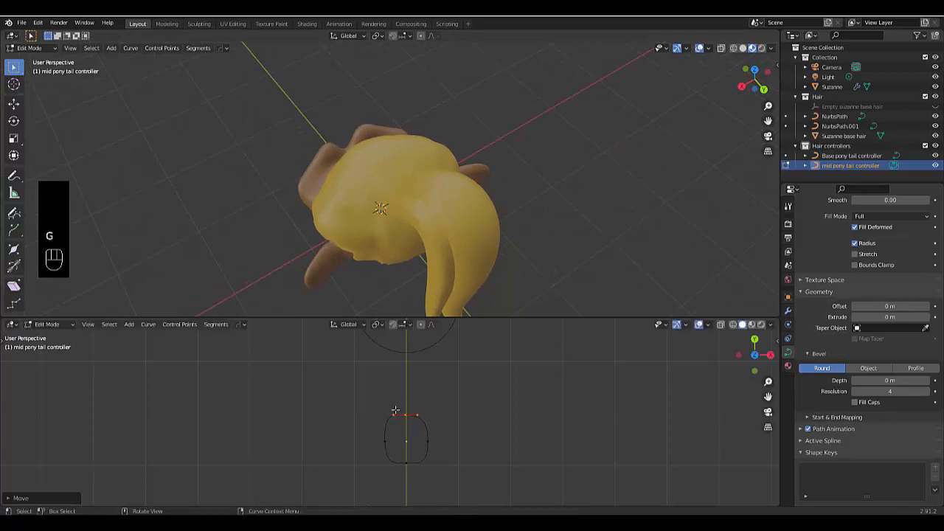
click(386, 433)
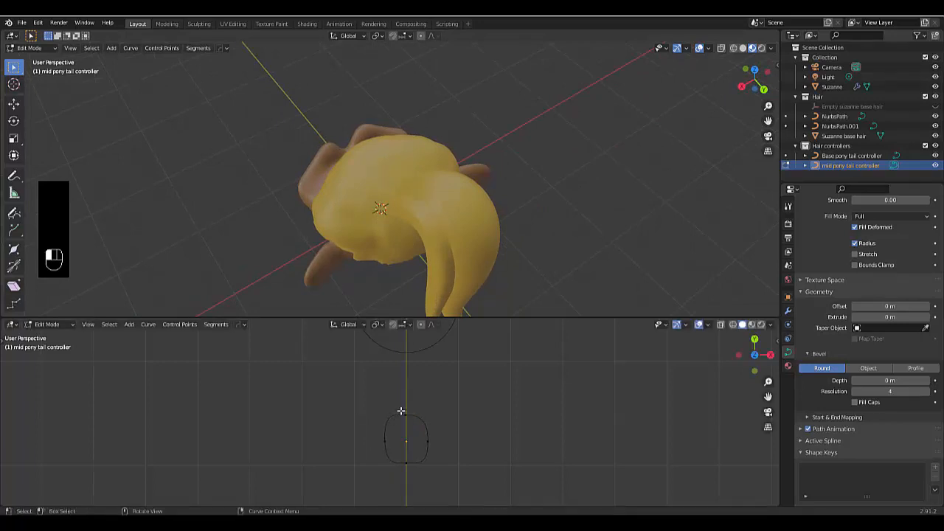
click(401, 411)
scroll(441, 230, down, 3)
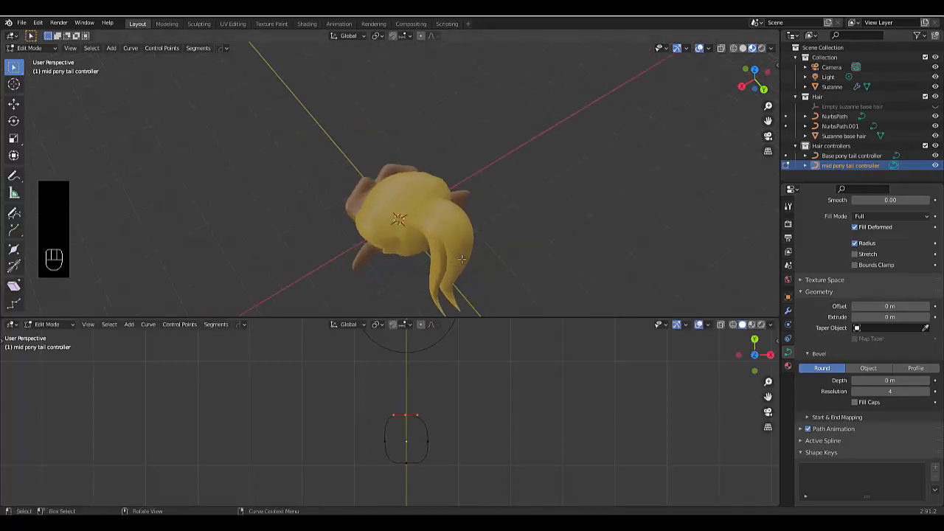
middle_drag(462, 259, 489, 270)
key(Tab)
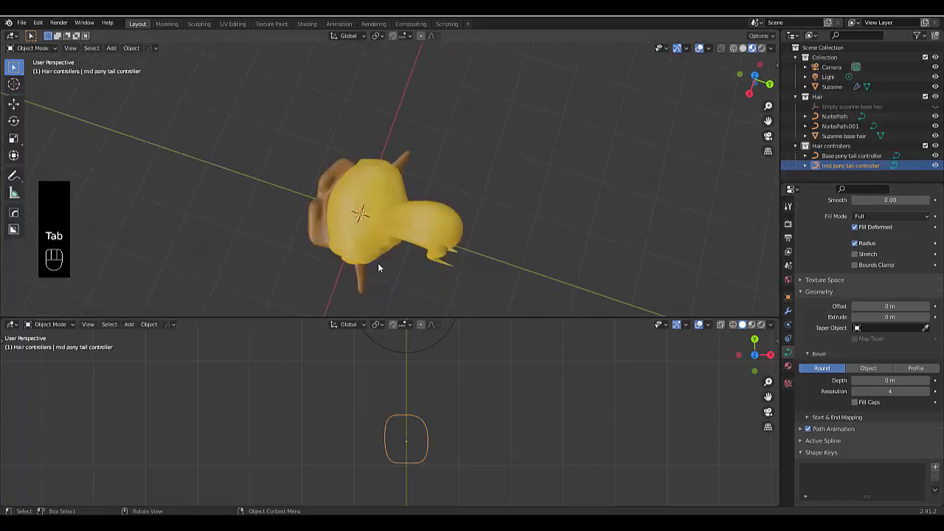
Step: Duplicate the NurbsPath.001 strand in top view and place the copy between the two existing ponytail strands
click(433, 239)
click(433, 241)
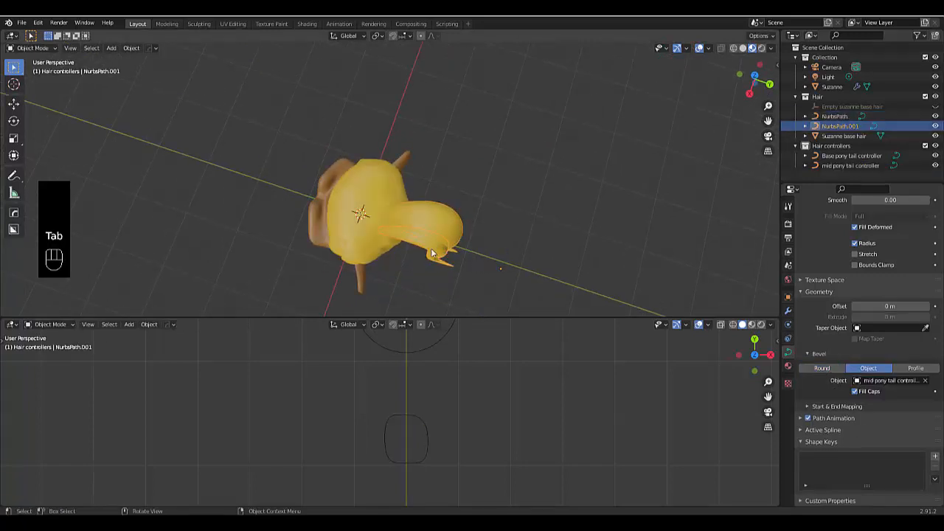
middle_drag(435, 251, 424, 288)
scroll(424, 287, down, 2)
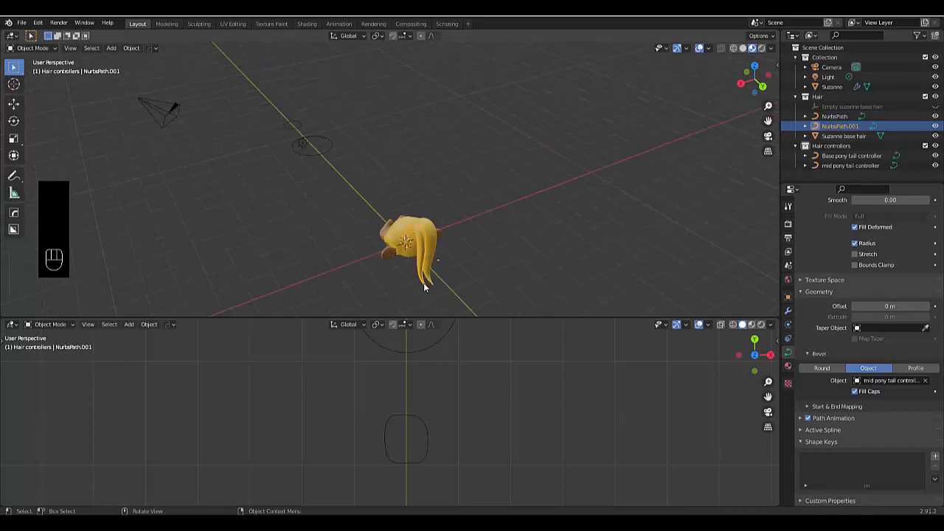
key(KP_7)
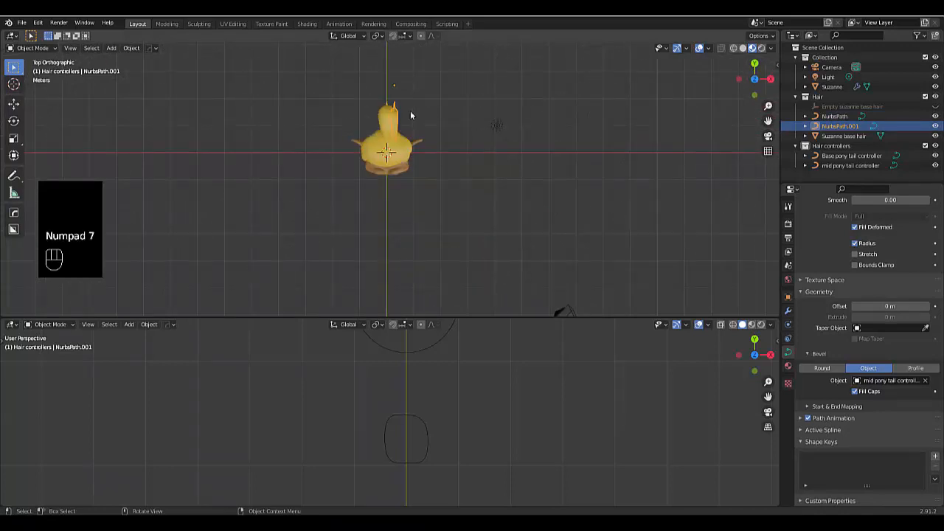
scroll(391, 129, up, 2)
key(shift+d)
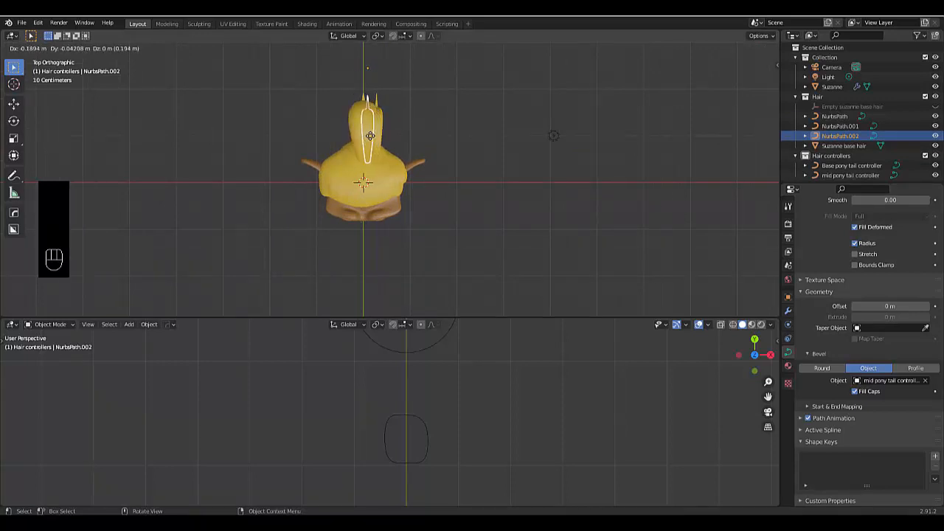
click(371, 135)
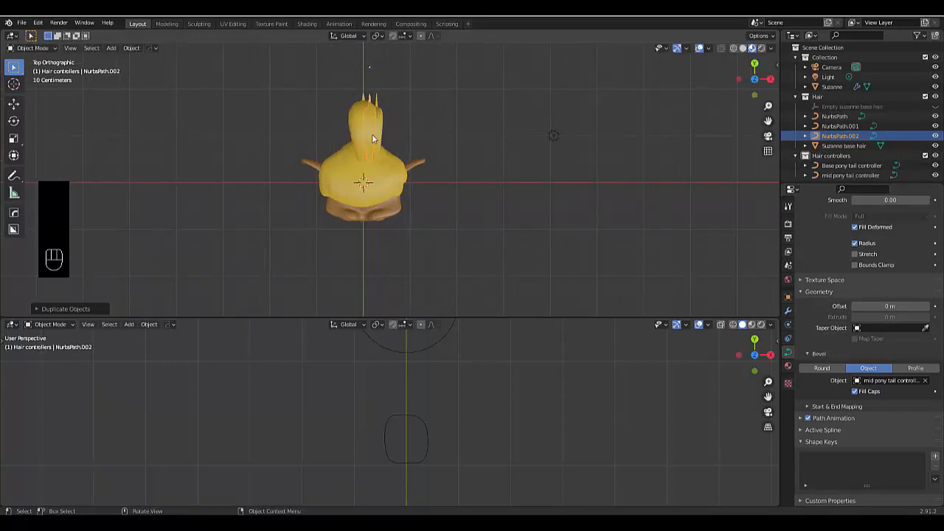
Step: Duplicate the strand three times in top view, placing the copies side by side along the ponytail's negative X side
key(shift+d)
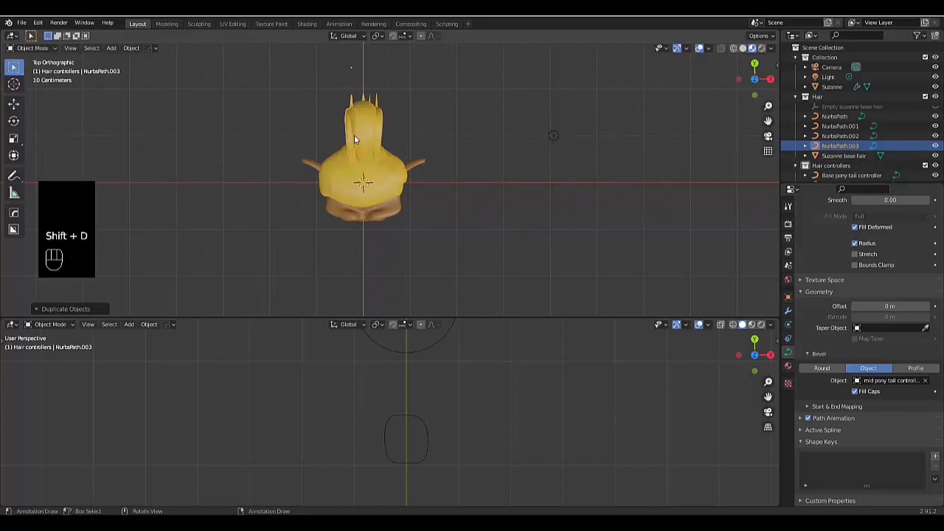
click(352, 135)
key(shift+d)
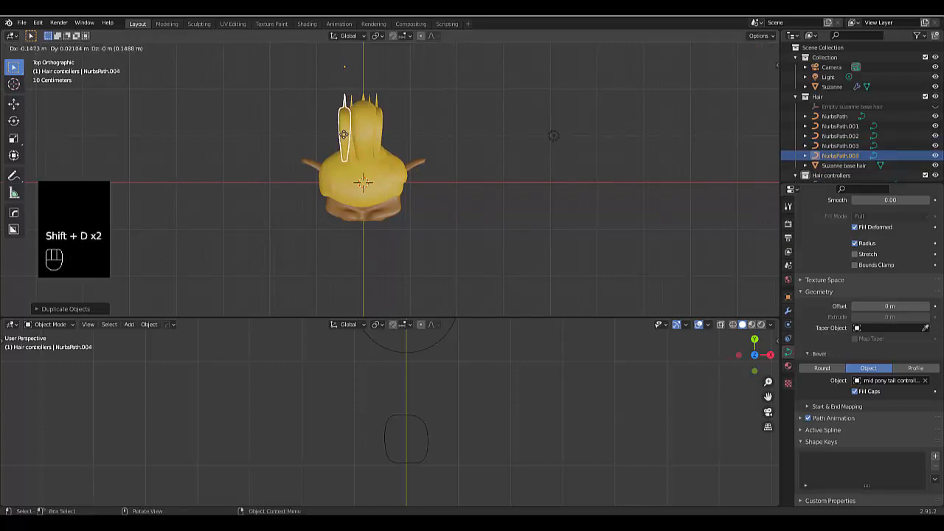
click(342, 135)
key(shift+d)
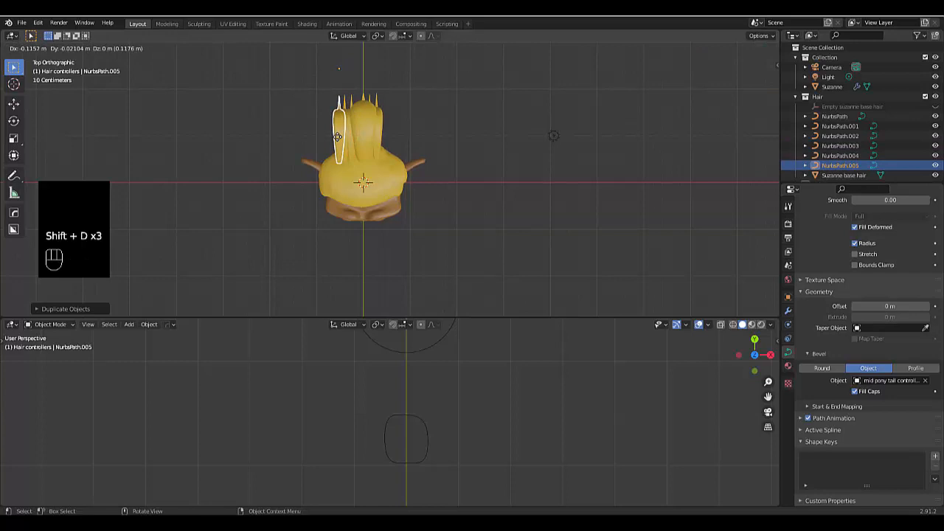
click(337, 137)
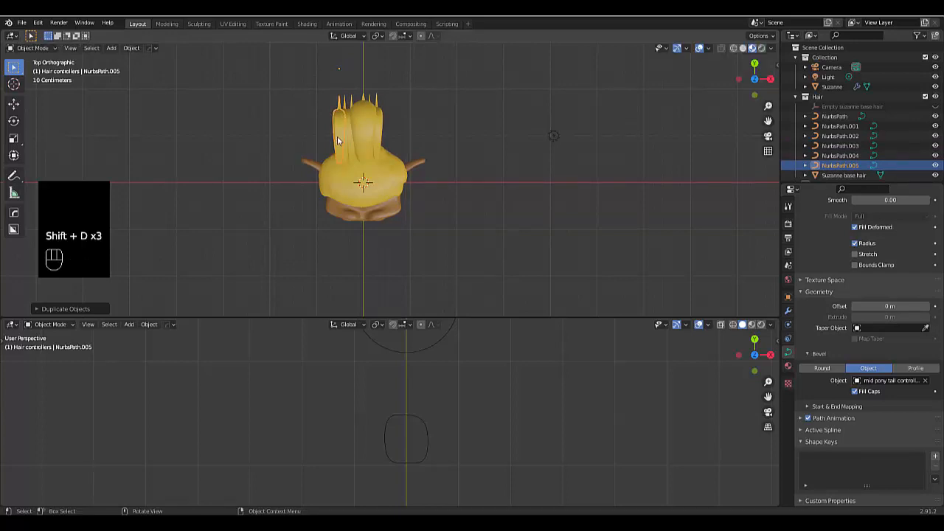
Step: Duplicate the outermost negative X strand and place the copy at the ponytail's outer edge on the positive X side
scroll(364, 142, up, 2)
key(shift+d)
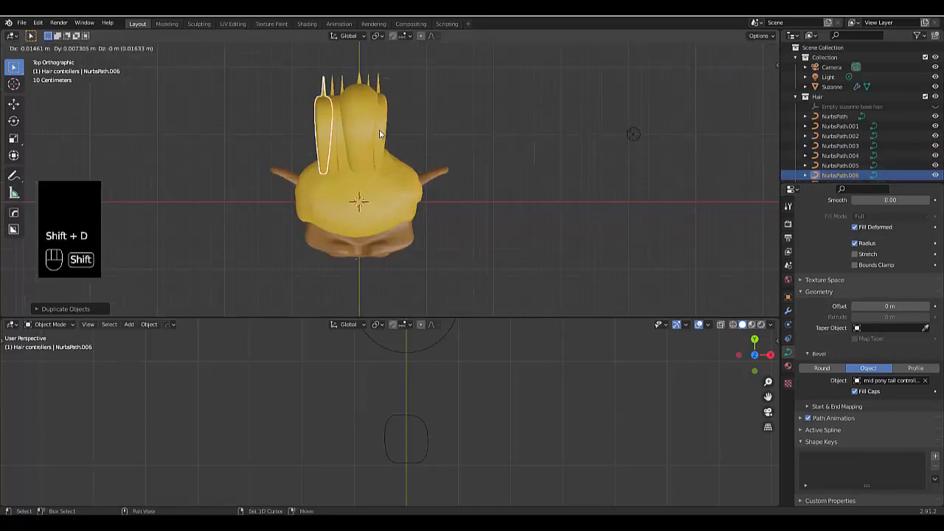
click(442, 130)
Step: Rotate the NurbsPath.001 strand about 5° in top view so its root leans toward the ponytail's centre
middle_drag(438, 128, 496, 167)
scroll(397, 132, up, 2)
scroll(450, 184, down, 3)
middle_drag(401, 205, 314, 203)
scroll(332, 196, up, 3)
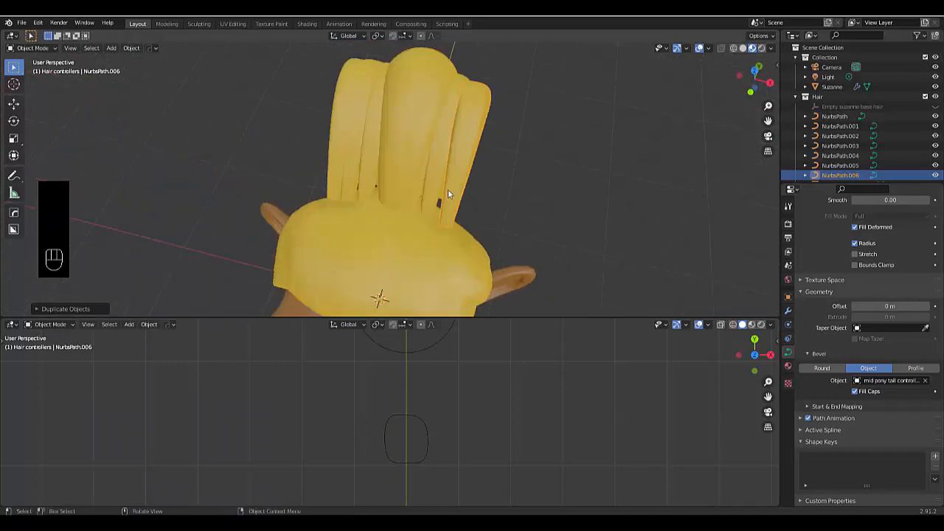
scroll(462, 193, up, 2)
click(426, 203)
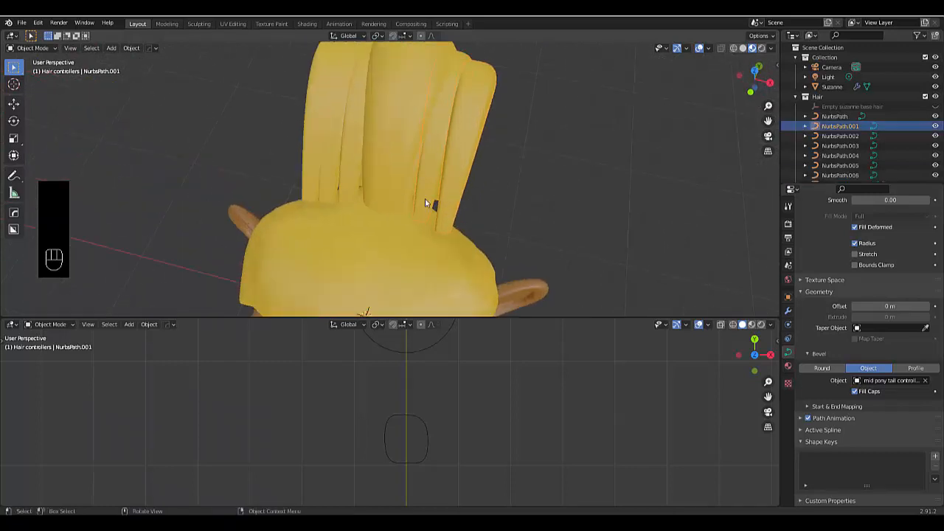
key(KP_7)
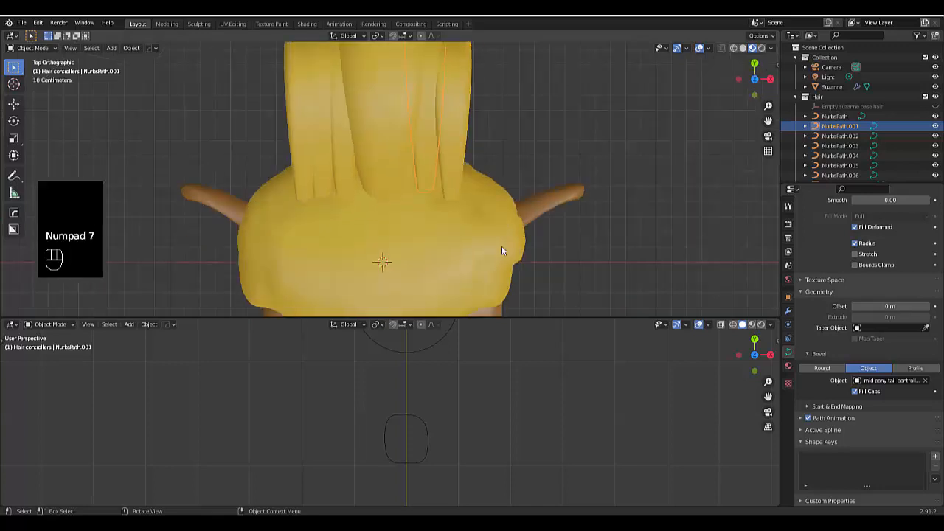
scroll(479, 229, down, 3)
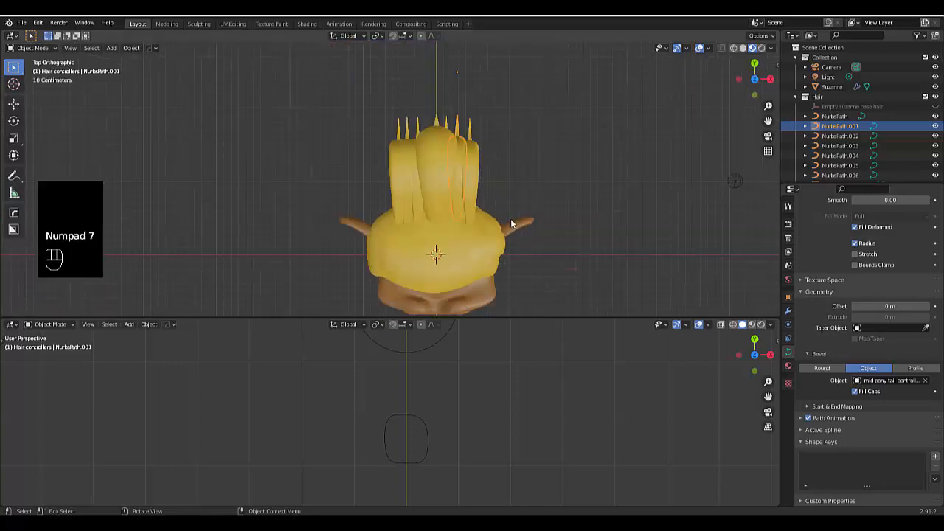
key(r)
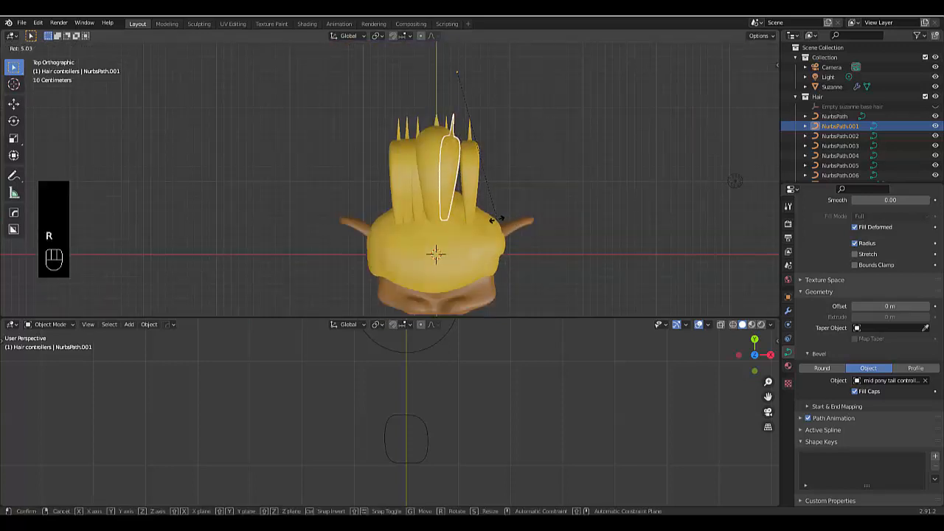
click(491, 217)
Step: Rotate the outer NurbsPath.006 strand about 11° in top view so its root angles toward the ponytail's base
click(478, 190)
key(r)
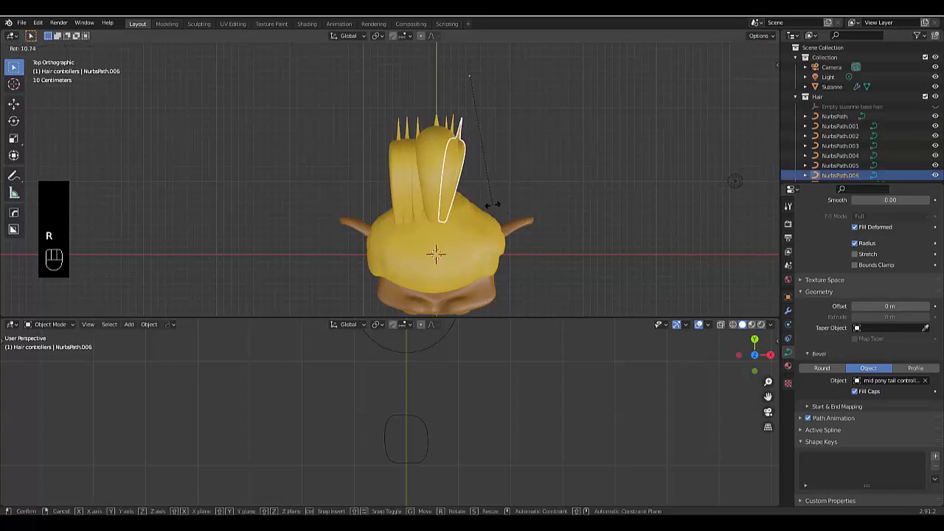
click(494, 210)
Step: Set the NurbsPath.006 strand's origin to its geometry and move the strand slightly along X and back toward the head
right_click(464, 179)
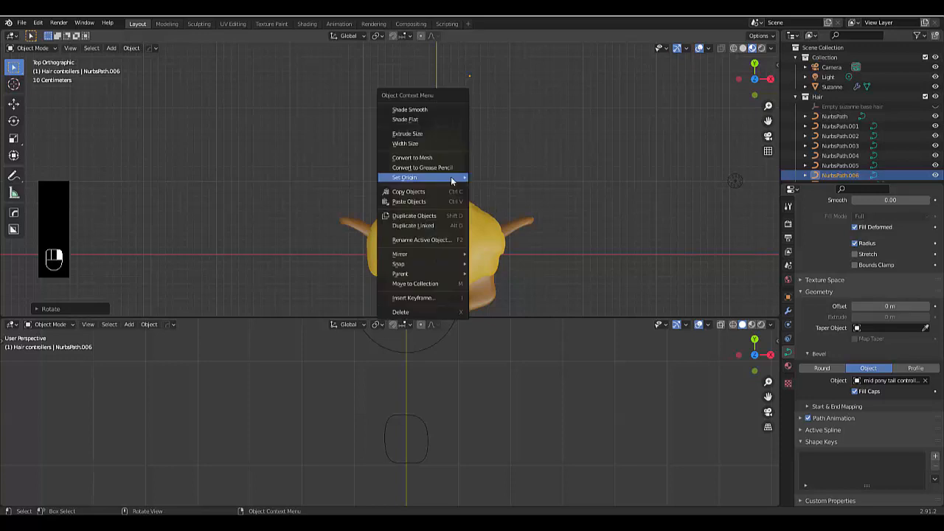
mouse_move(464, 178)
click(507, 187)
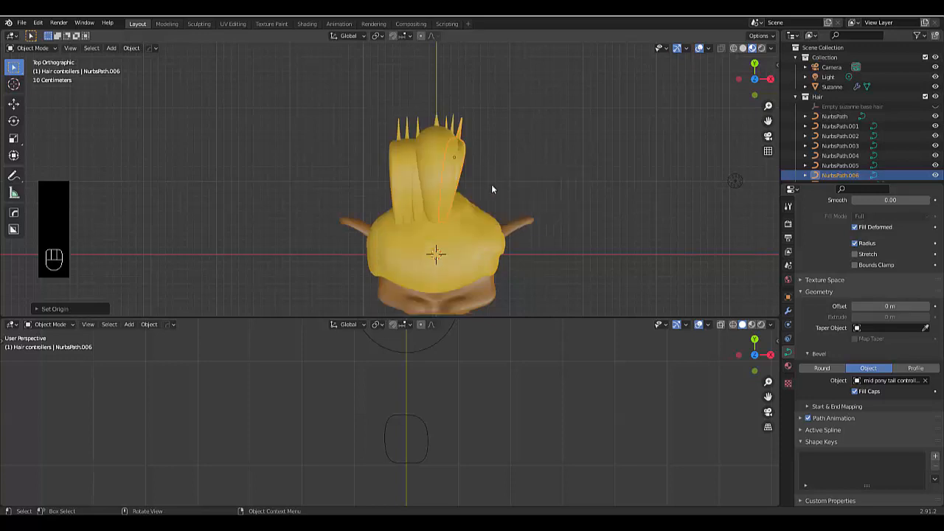
scroll(474, 178, up, 5)
key(g)
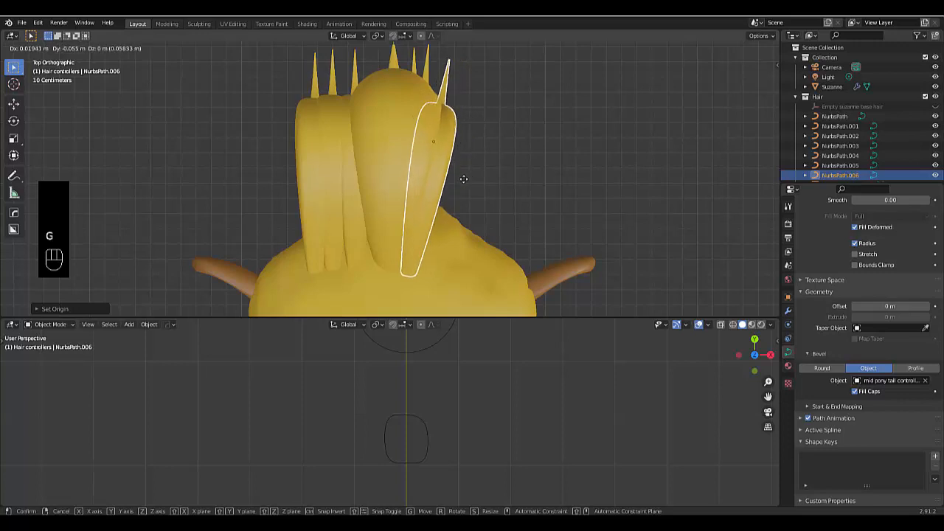
click(424, 179)
Step: Rotate the NurbsPath.003 strand about -5° in top view so its root leans toward the ponytail's centre
click(337, 231)
click(353, 241)
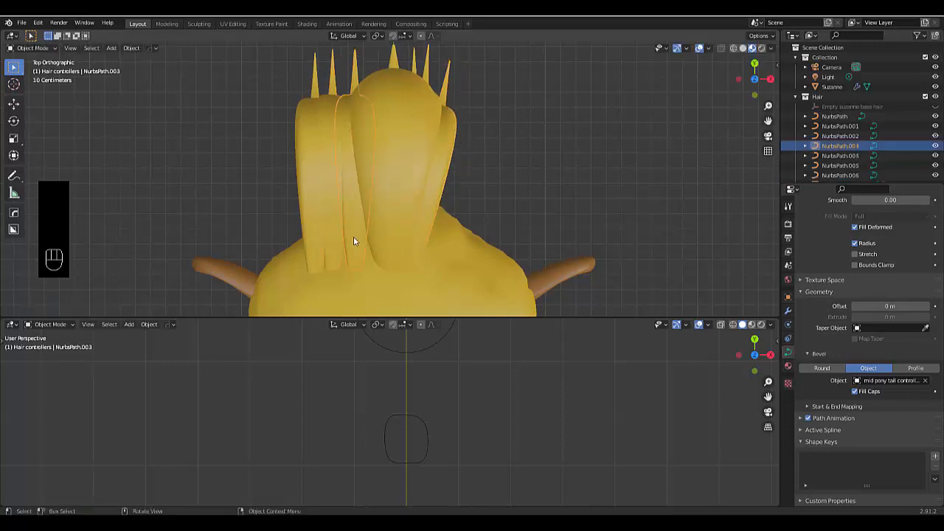
key(r)
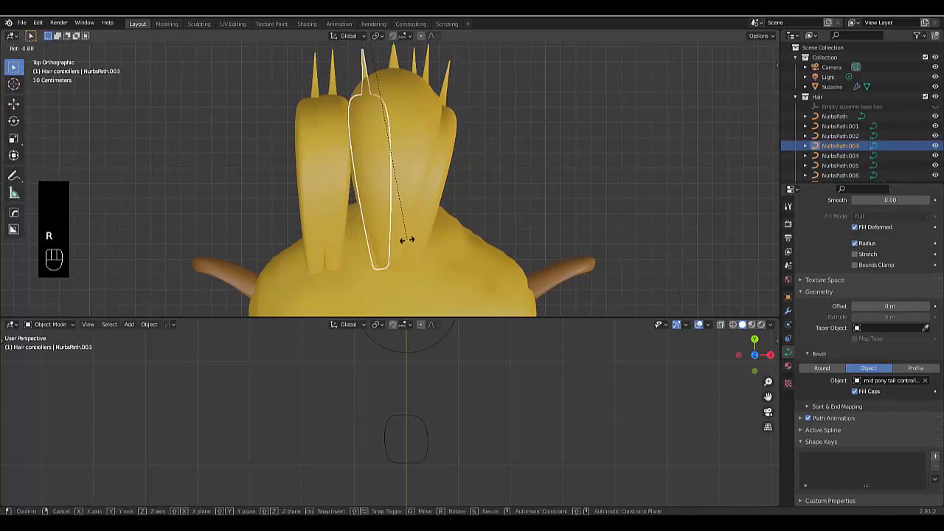
click(407, 240)
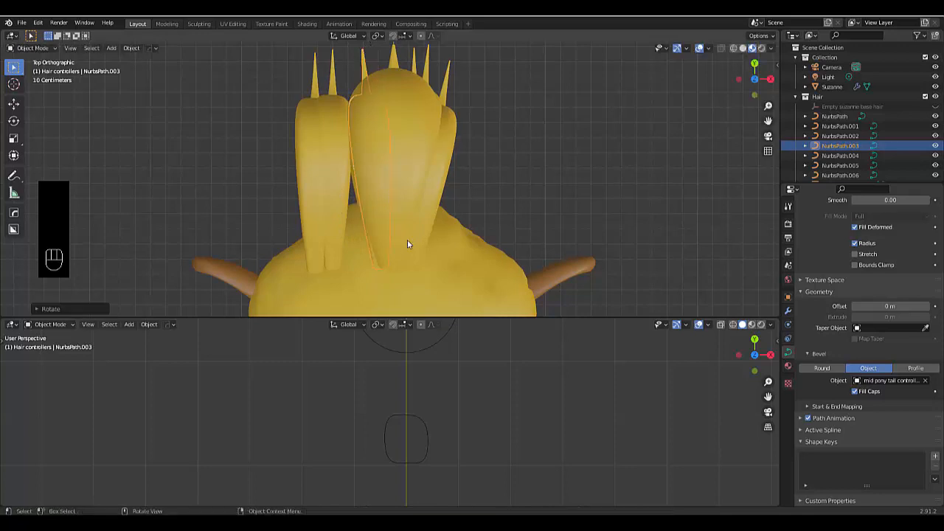
Step: Rotate the NurbsPath.004 strand about -6° and the outer NurbsPath.005 strand about -9° in top view toward the ponytail's base
click(340, 233)
key(r)
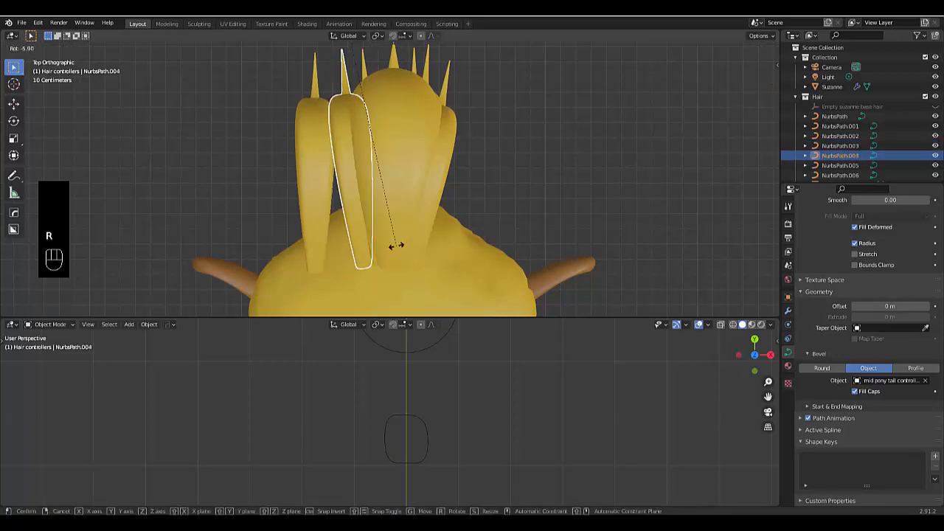
click(322, 230)
click(325, 238)
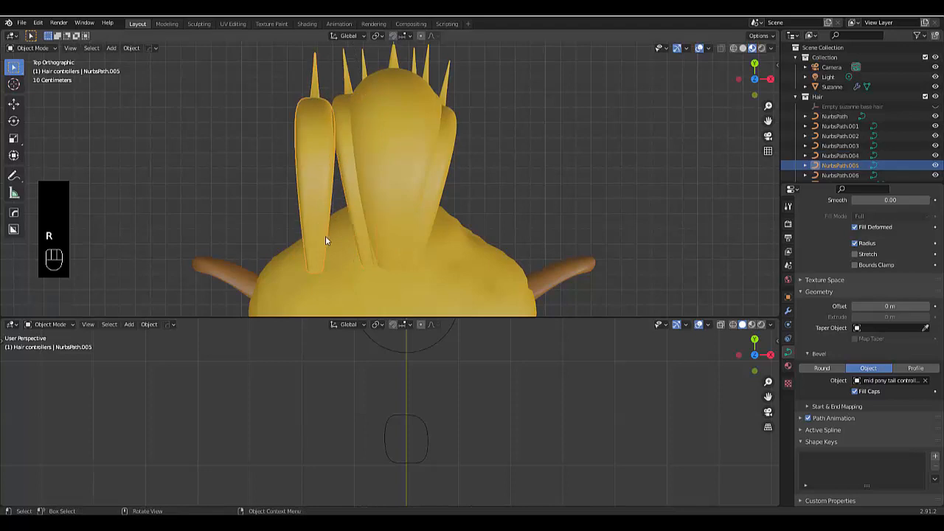
key(r)
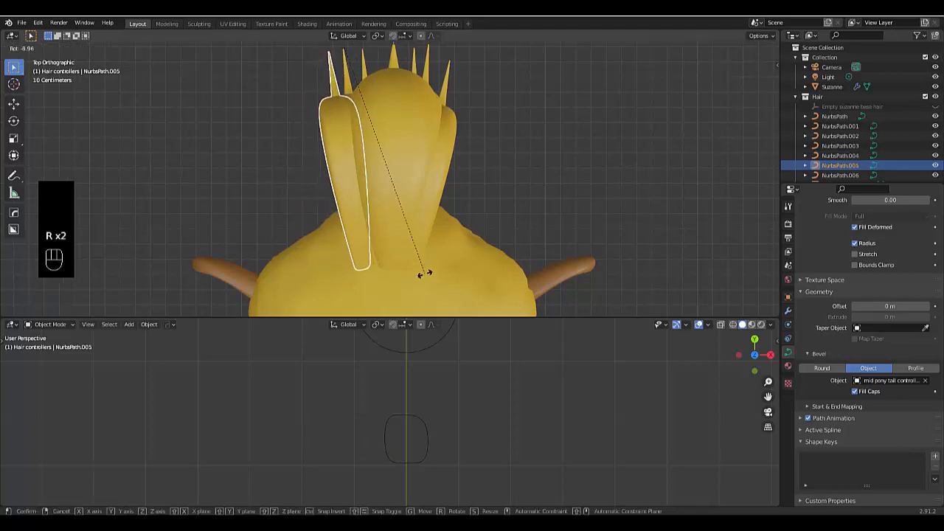
click(431, 271)
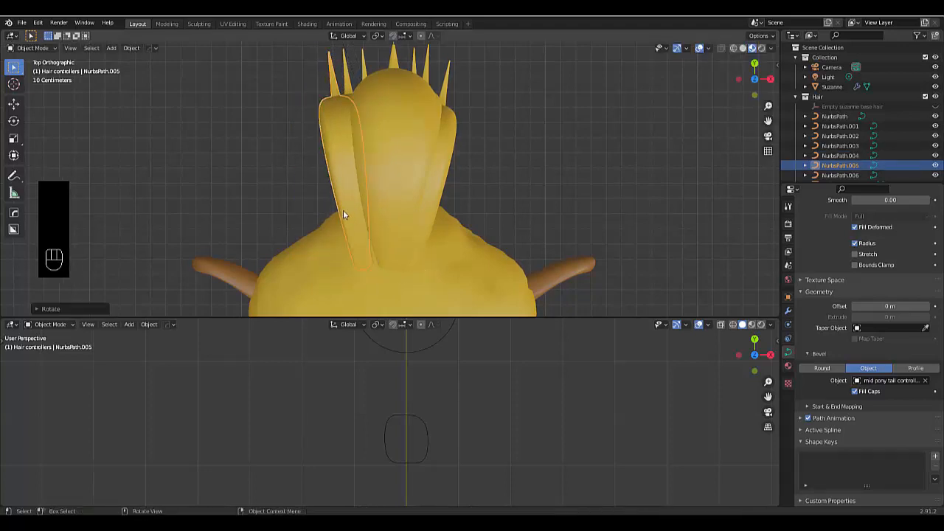
Step: Set the NurbsPath.005 strand's origin to its geometry and rotate it slightly further so its root meets the ponytail's base
right_click(329, 196)
mouse_move(329, 196)
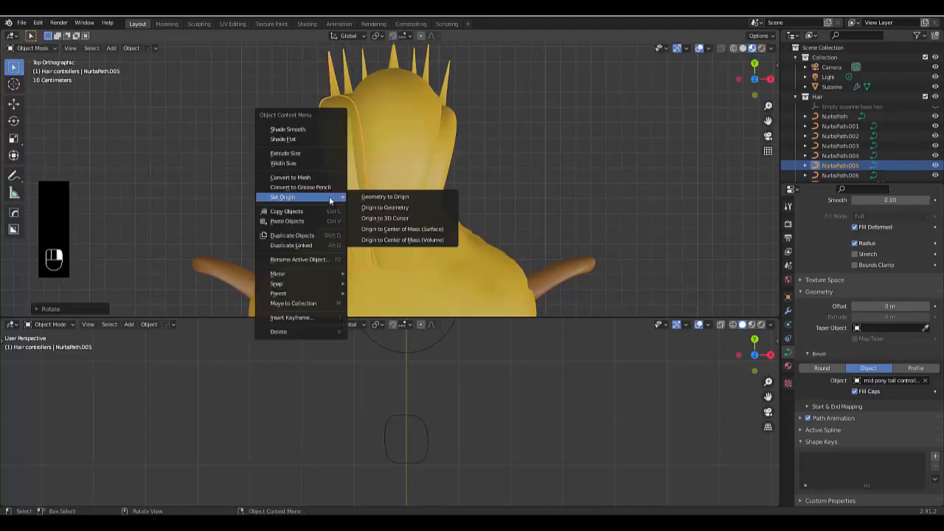
click(389, 209)
key(r)
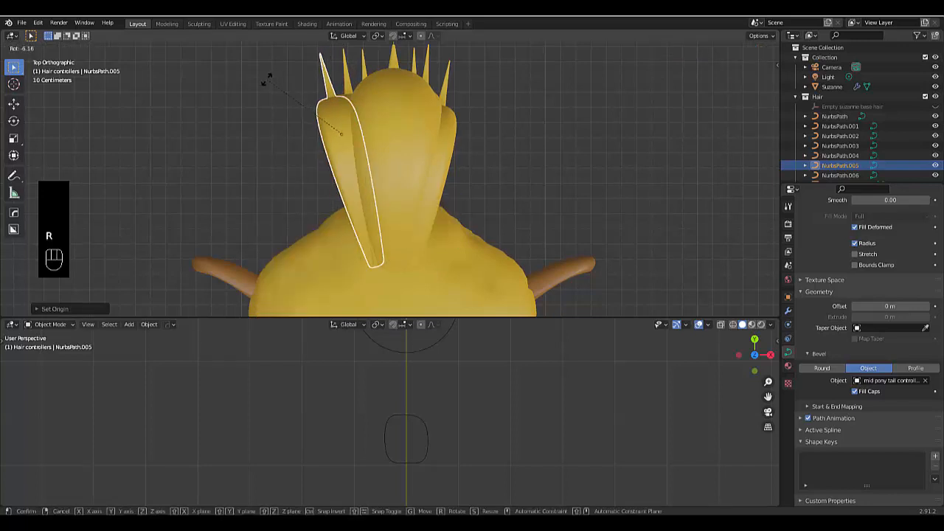
click(350, 121)
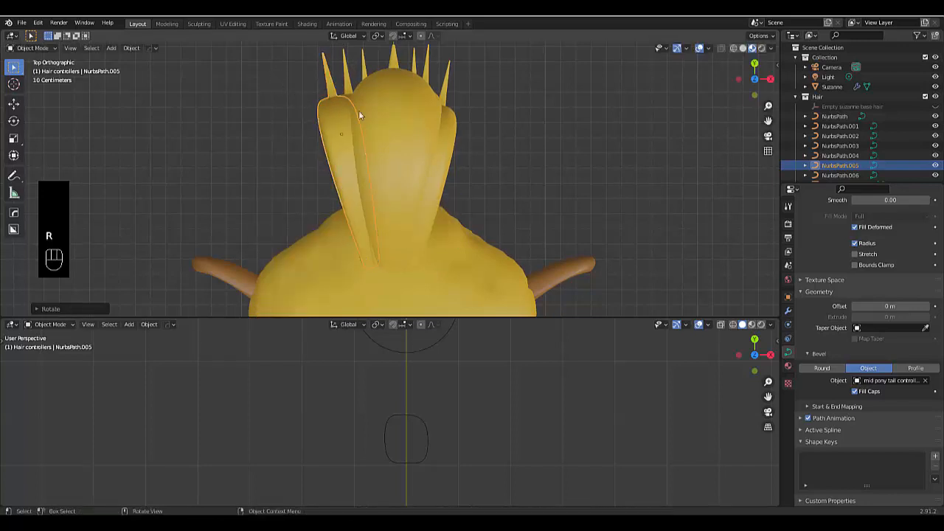
Step: Scale the NurbsPath.003 strand down to about 0.89 so its tip sits higher than the neighbouring strands
middle_drag(358, 115, 329, 181)
click(364, 222)
scroll(364, 223, down, 3)
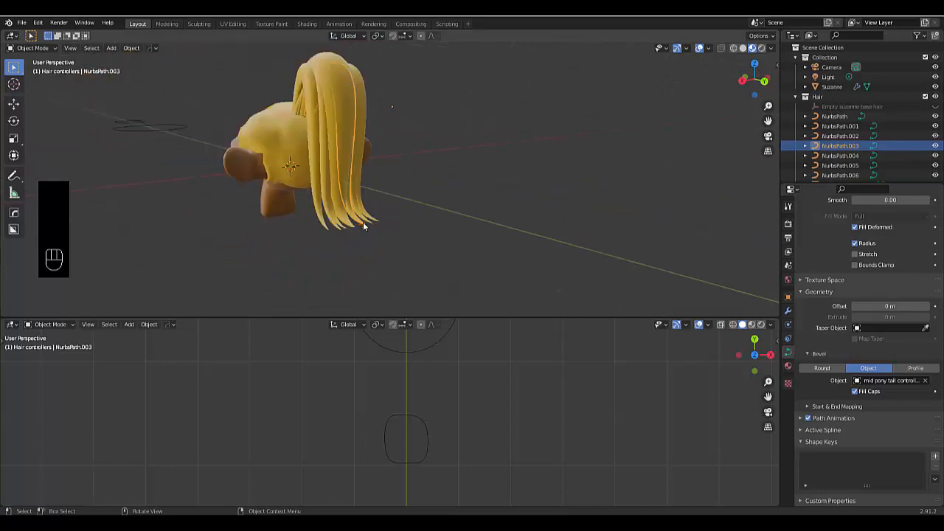
scroll(364, 224, up, 1)
key(s)
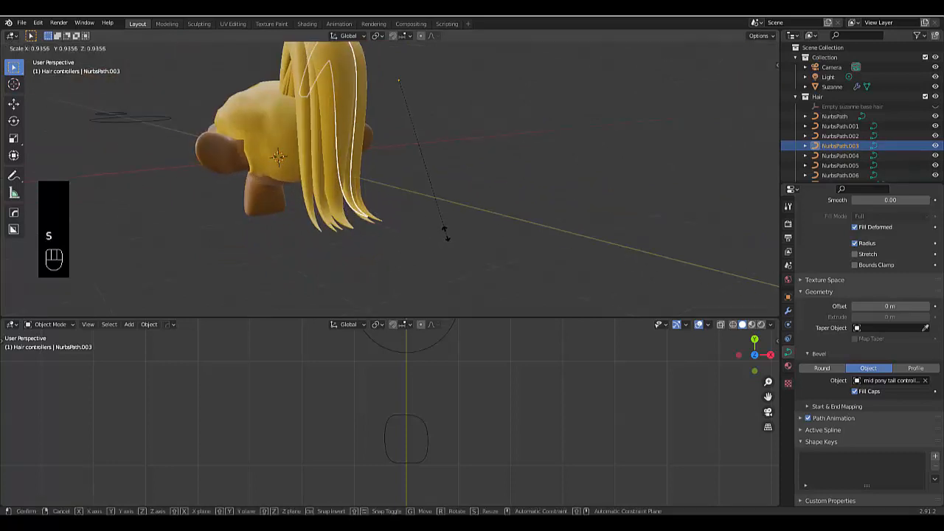
click(445, 234)
middle_drag(446, 233, 375, 219)
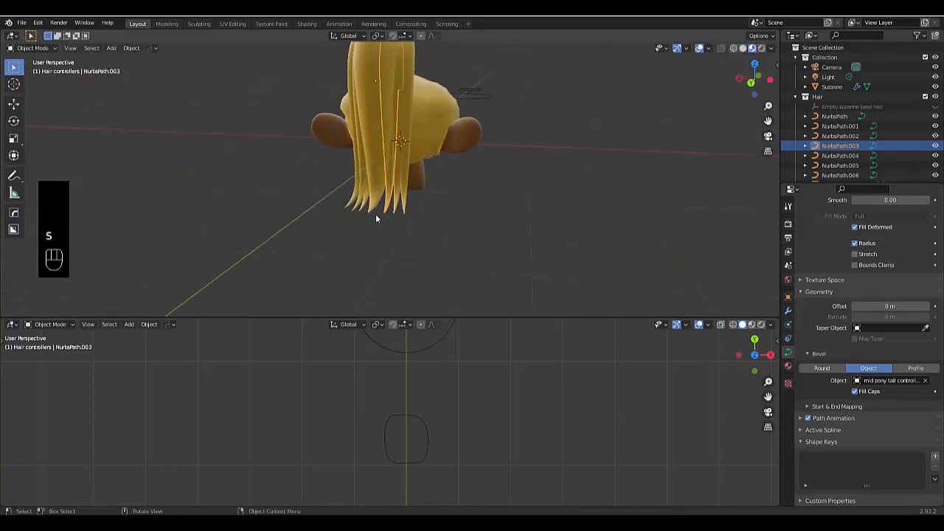
key(s)
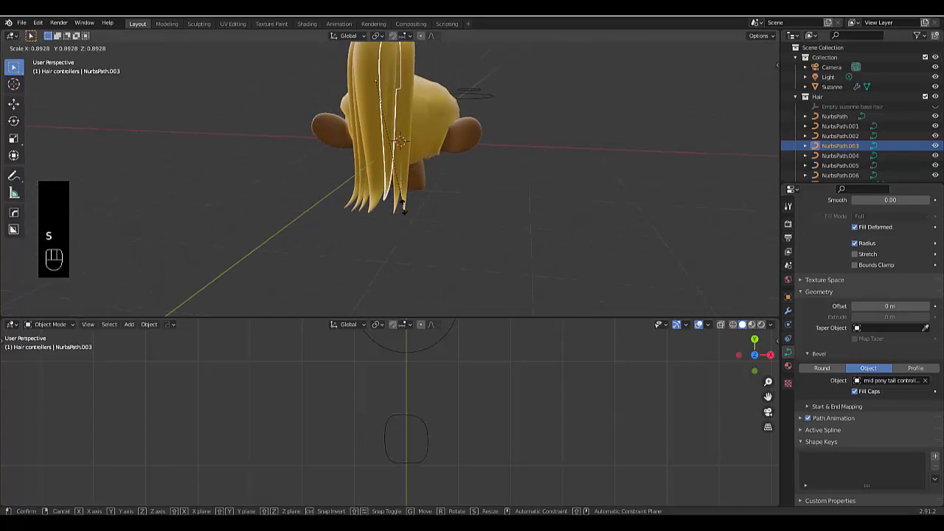
click(410, 205)
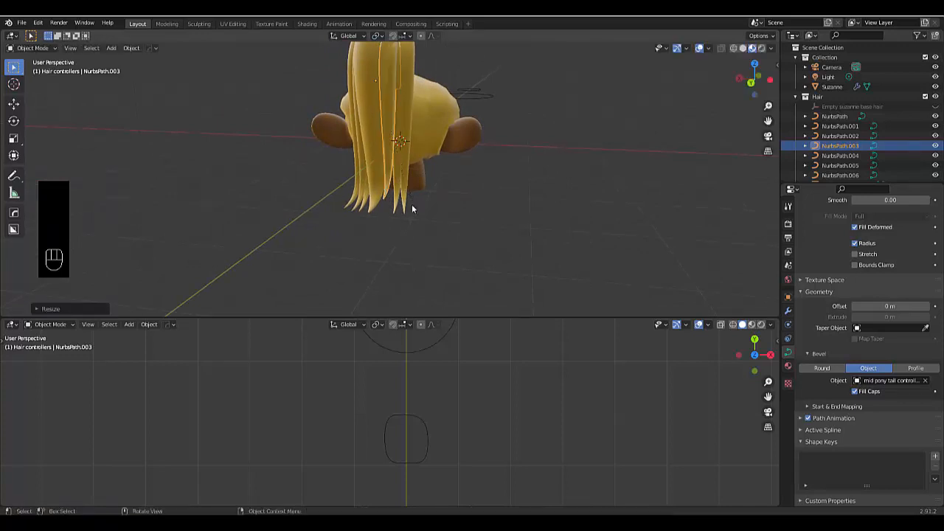
Step: Scale the outer NurbsPath.005 strand down to about 0.85 to shorten its tip
mouse_move(412, 206)
middle_down()
mouse_move(335, 123)
mouse_move(408, 206)
middle_up()
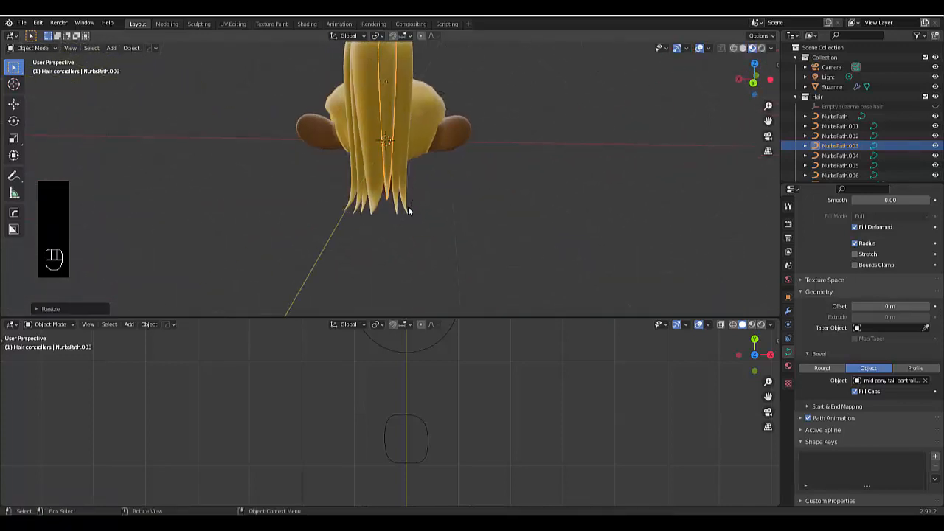
click(409, 211)
key(s)
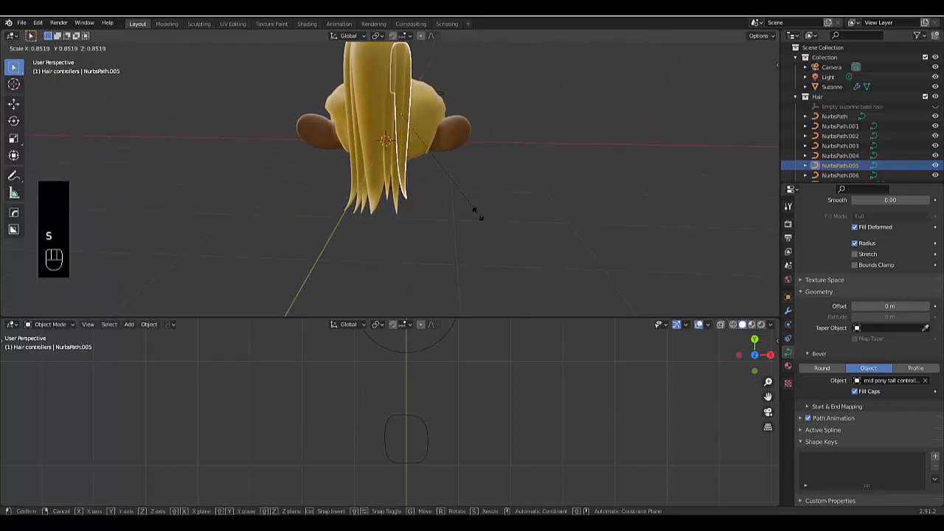
click(476, 212)
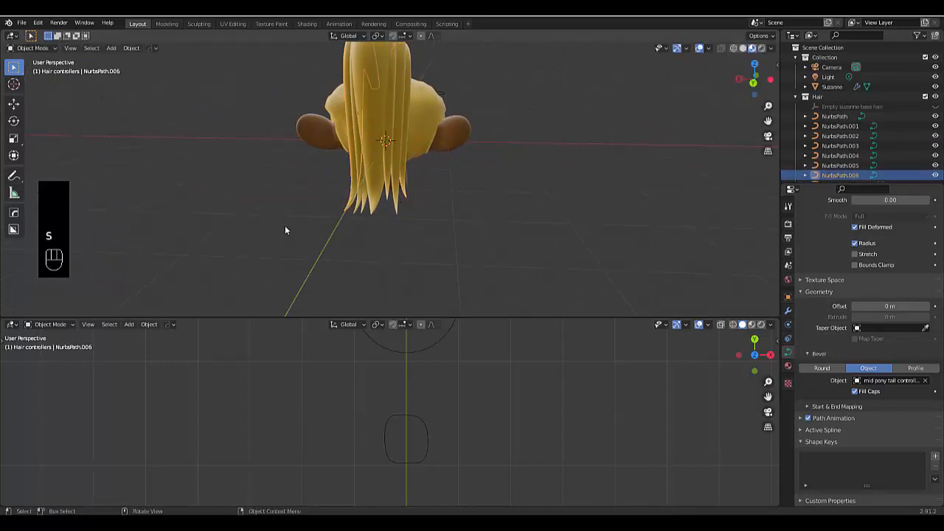
Step: Scale the NurbsPath.001 strand down slightly to vary its tip length, and check the ponytail from the side
click(353, 212)
key(s)
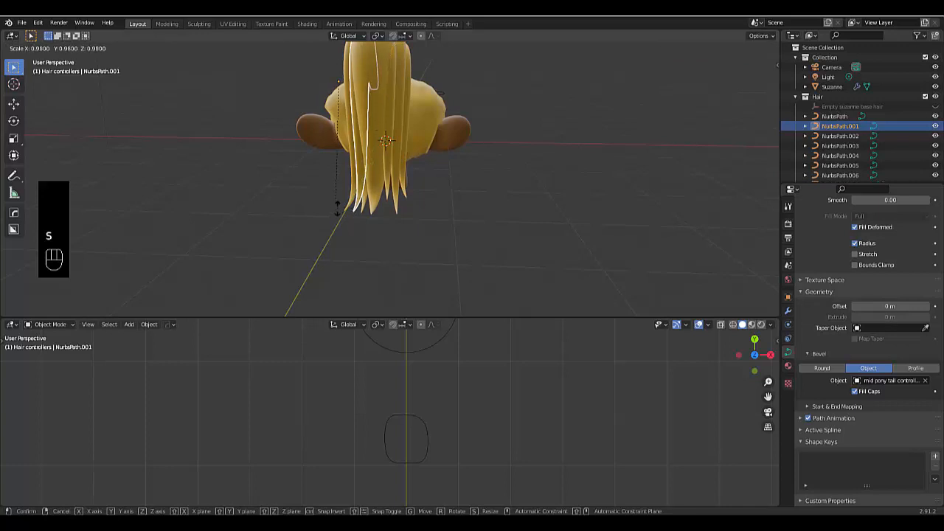
click(357, 204)
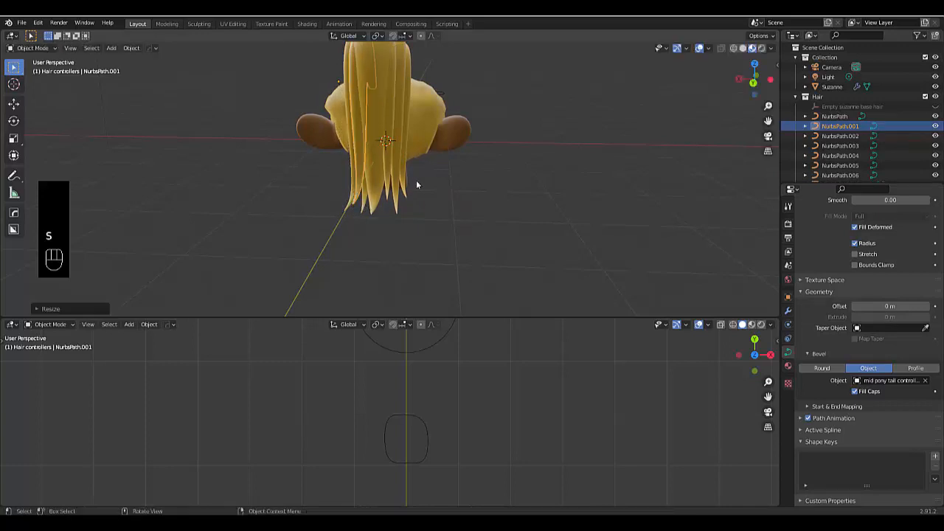
middle_drag(418, 184, 625, 156)
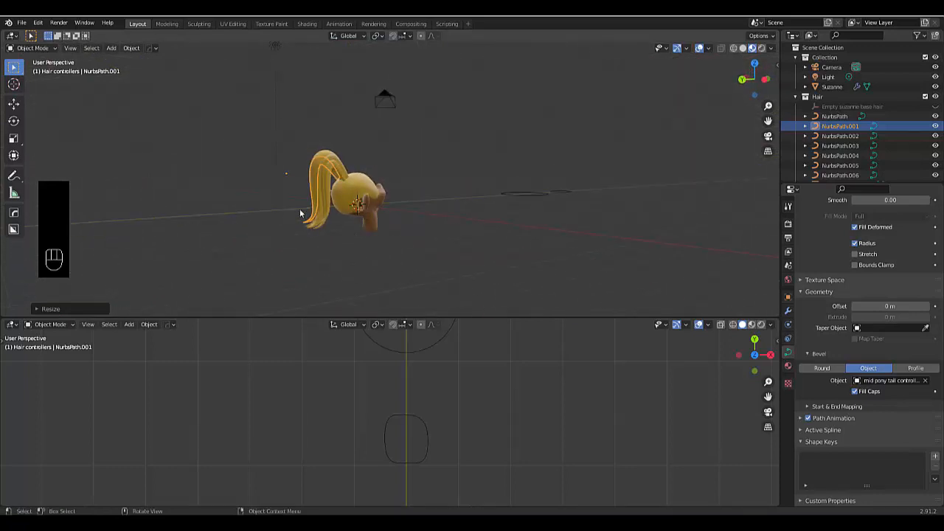
Step: Duplicate the mid pony tail controller curve and place the copy along the Y axis, just below the original
scroll(297, 209, up, 4)
middle_drag(293, 205, 233, 207)
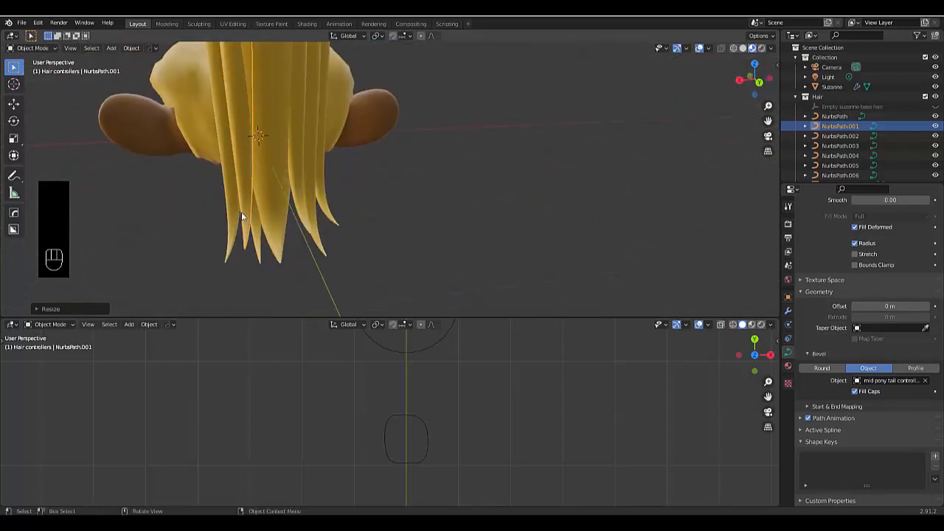
click(393, 427)
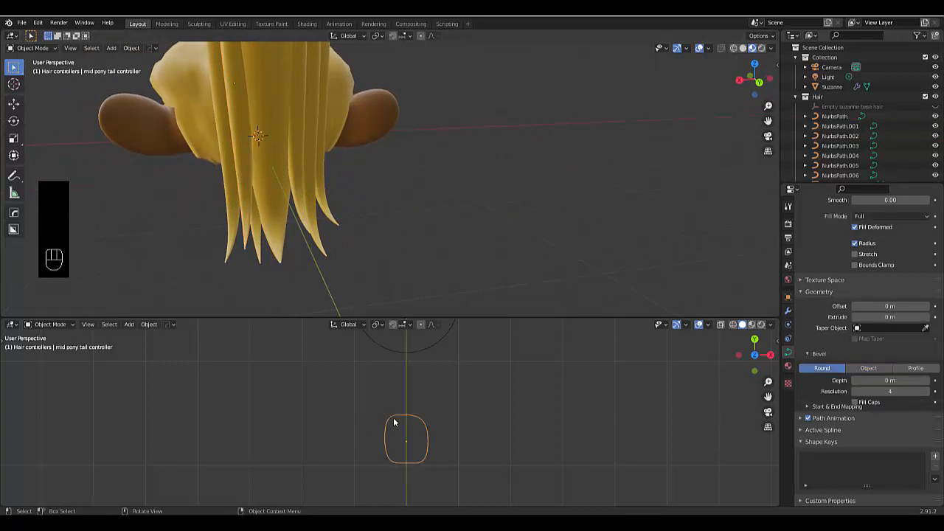
scroll(391, 407, down, 5)
scroll(403, 436, up, 3)
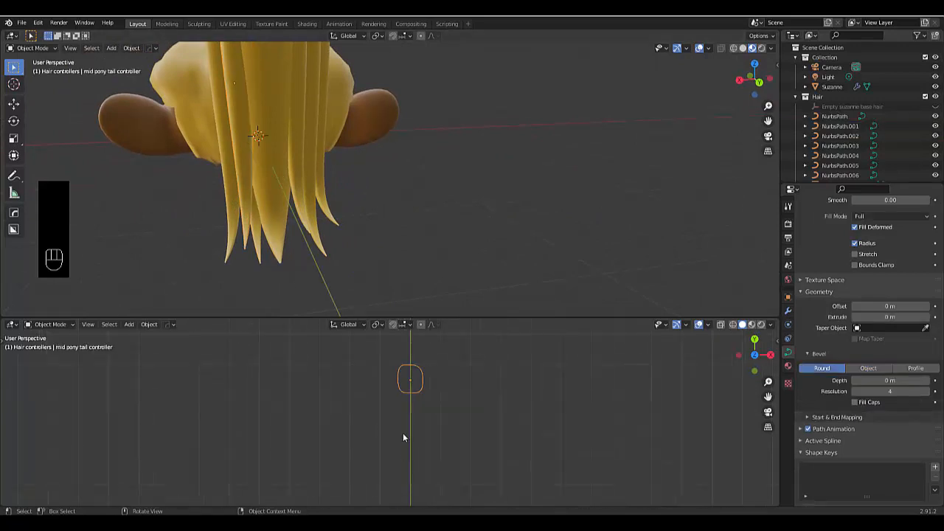
key(shift+d)
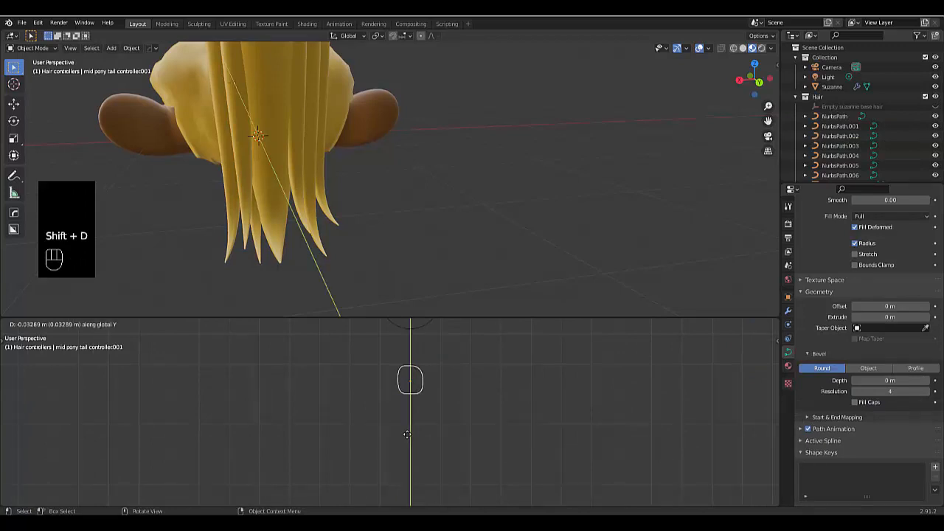
click(403, 473)
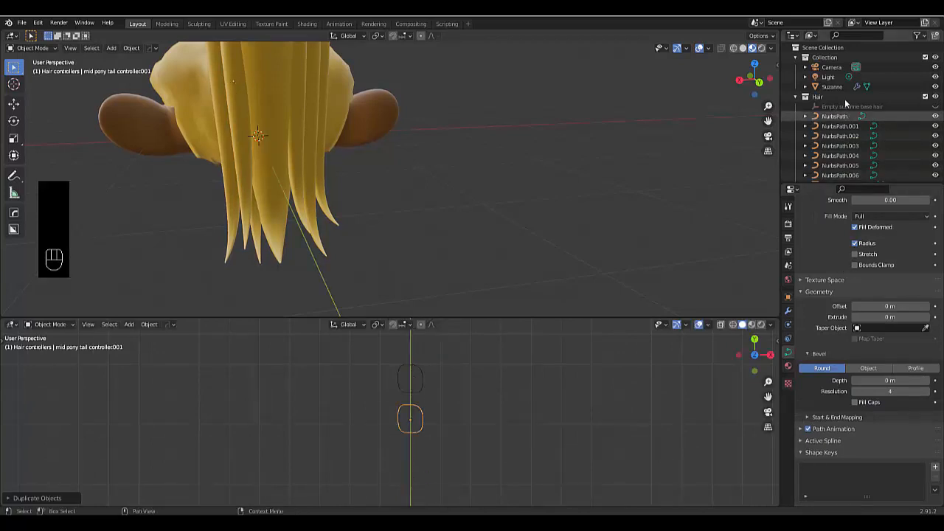
Step: Rename the duplicated controller curve to "mid pony tail controller type 2"
scroll(874, 155, down, 3)
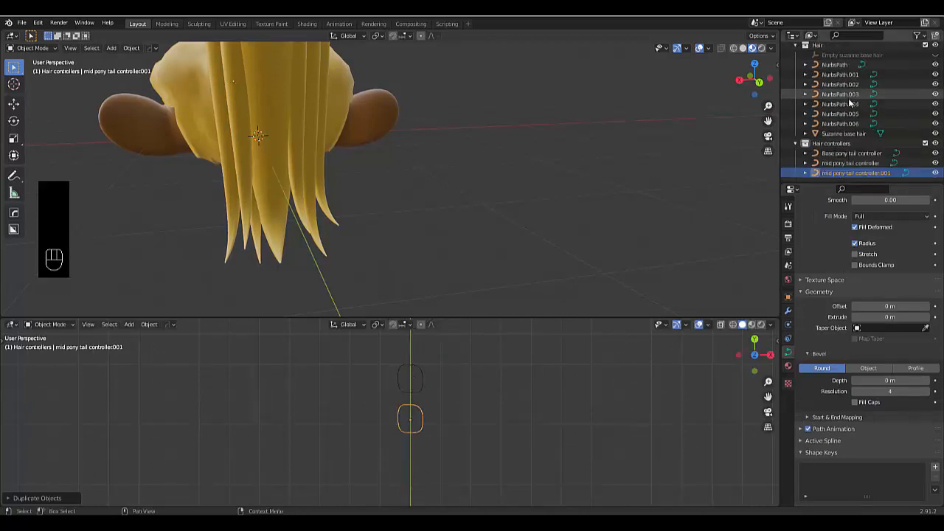
double_click(884, 174)
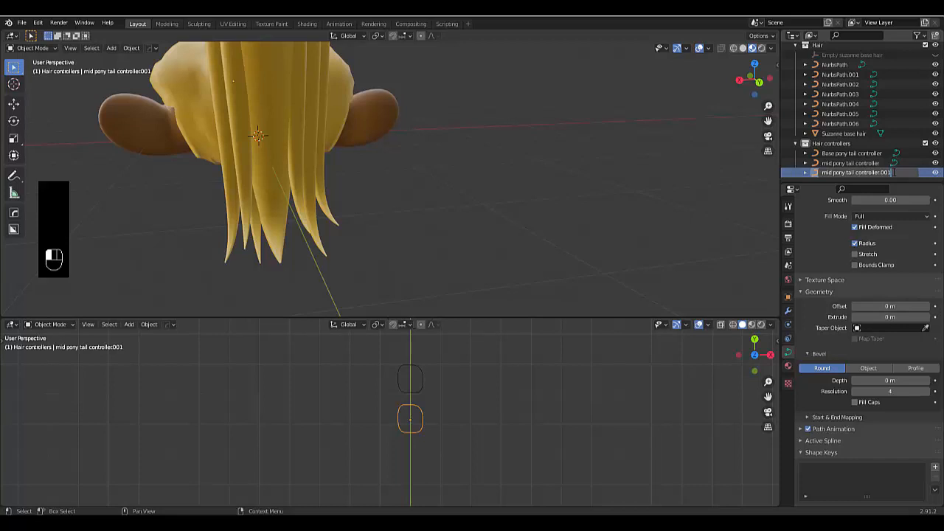
key(BackSpace)
key(BackSpace)
text(type 2)
key(Return)
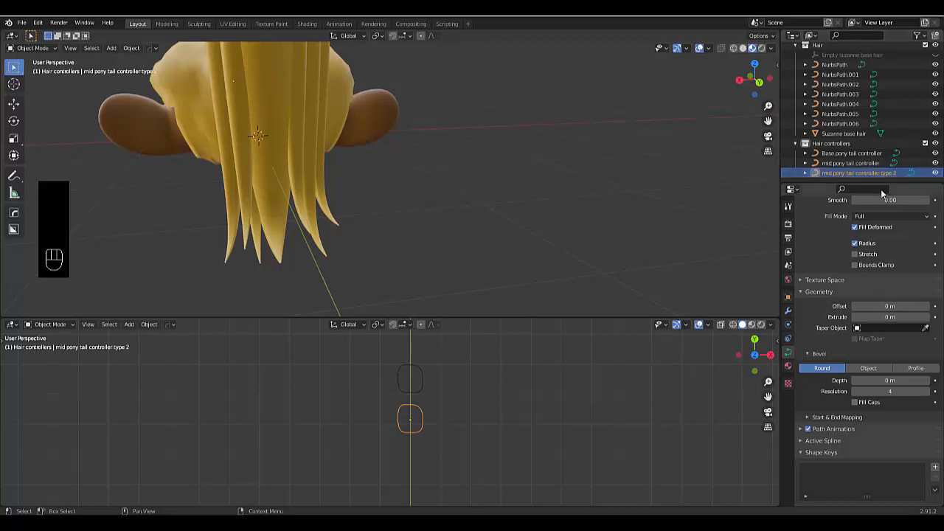
Step: Move the Bezier handles on the left half of the type 2 controller outward to form two pointed corners
scroll(405, 431, up, 3)
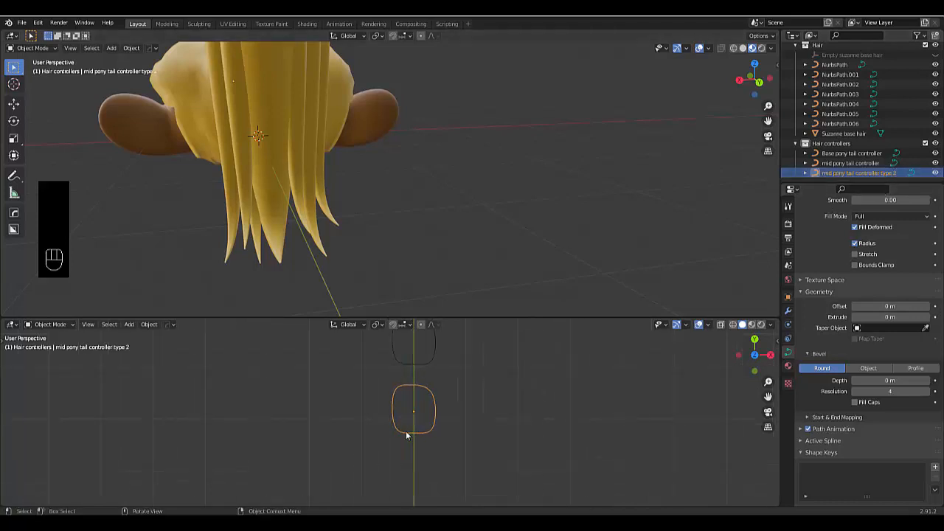
key(Tab)
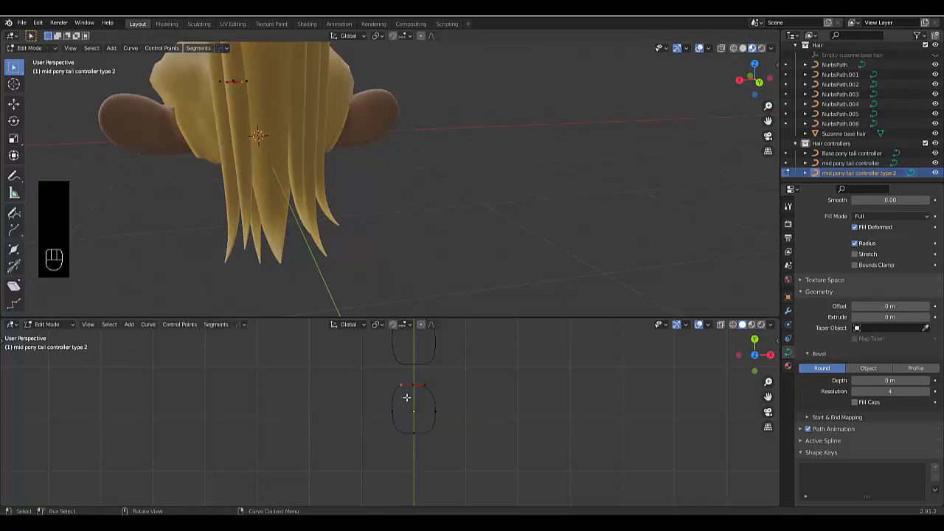
key(g)
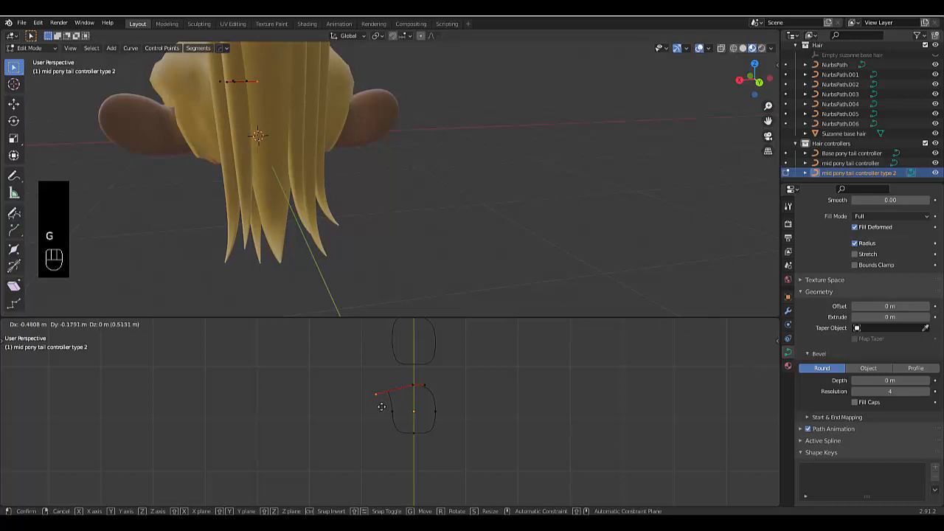
click(386, 408)
drag(391, 425, 413, 455)
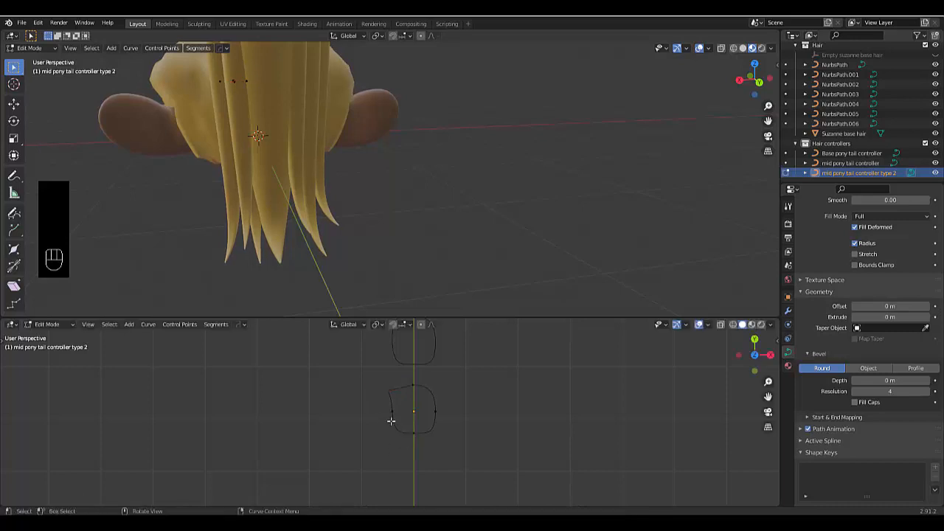
click(391, 420)
key(g)
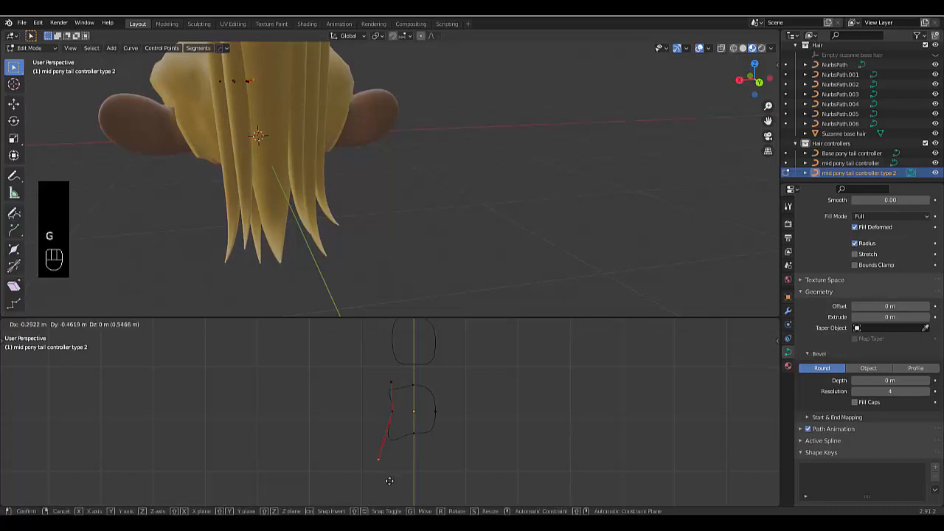
click(386, 470)
Step: Pull both handles of the type 2 controller's right point outward to form two more corners, and return to Object Mode
drag(427, 408, 461, 436)
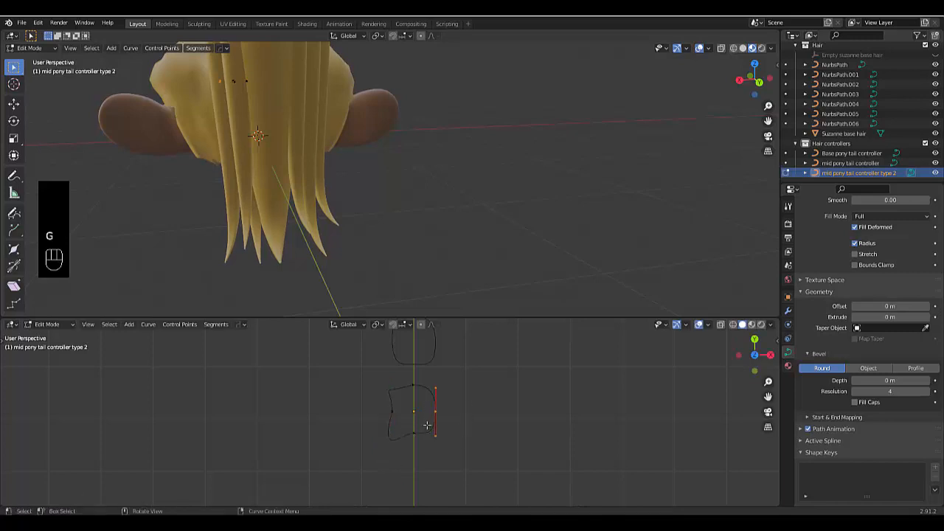
key(g)
click(445, 439)
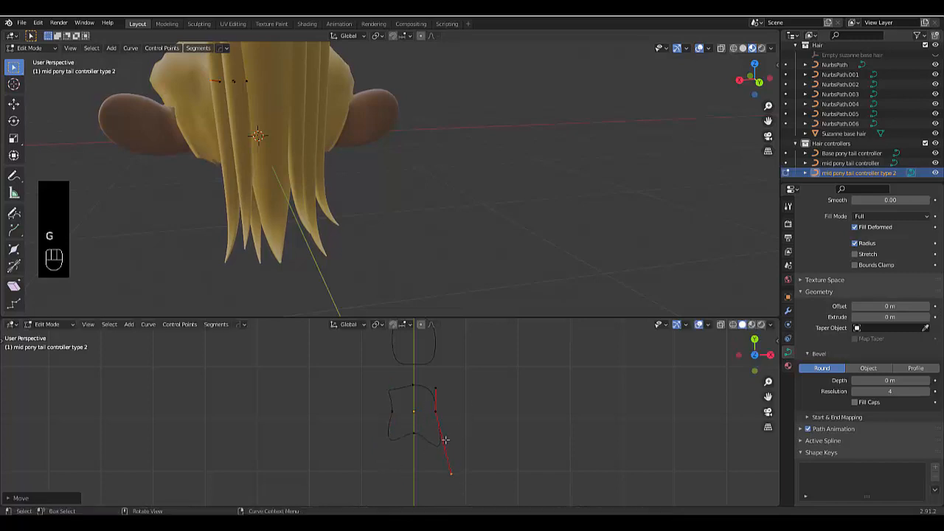
click(434, 384)
key(g)
click(472, 392)
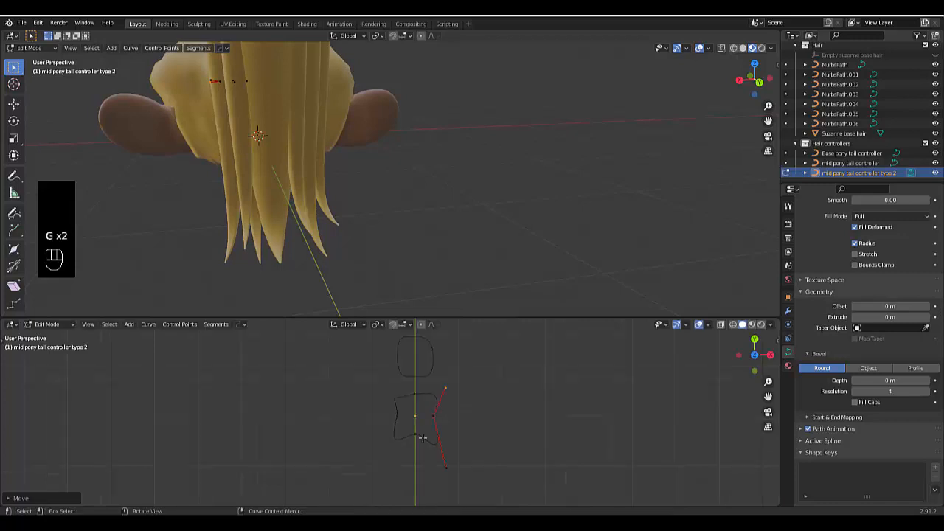
key(Tab)
click(348, 434)
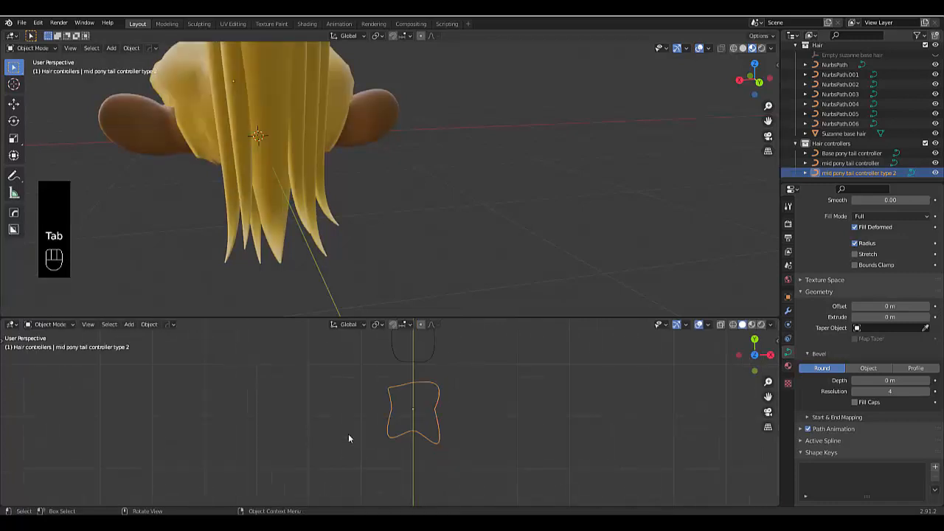
Step: Replace the NurbsPath.002 strand's bevel object with mid pony tail controller type 2
scroll(431, 445, down, 2)
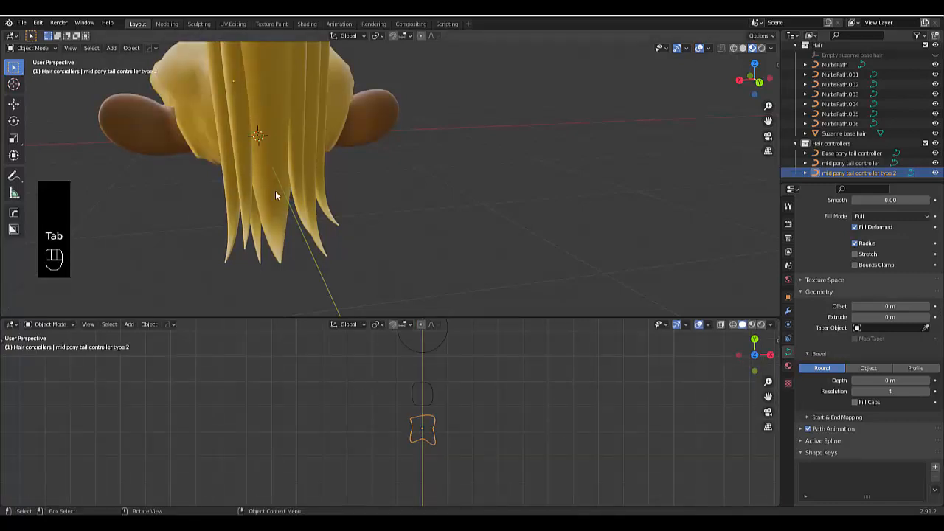
click(257, 235)
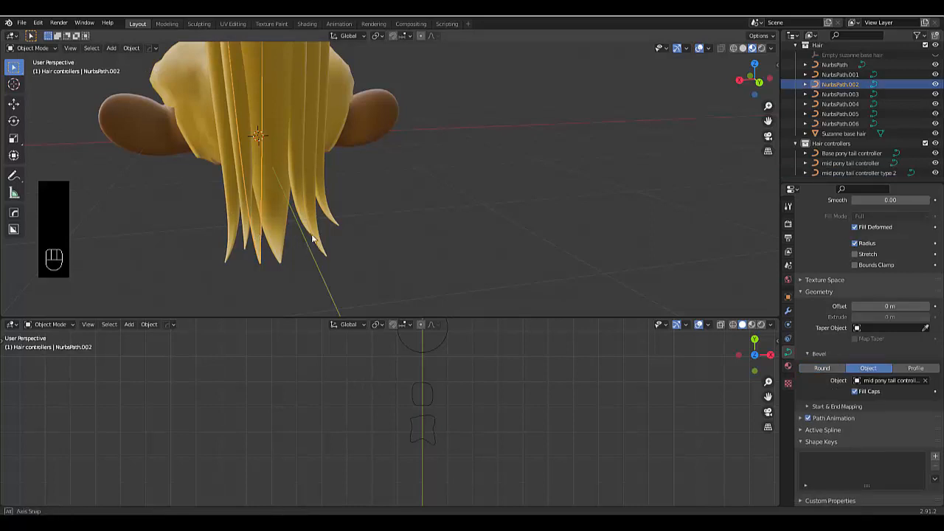
middle_drag(313, 238, 364, 214)
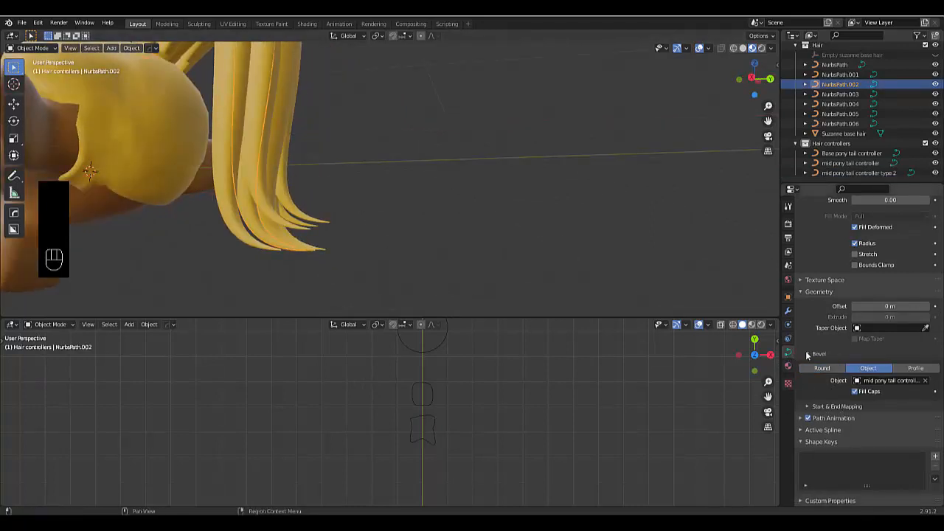
click(925, 381)
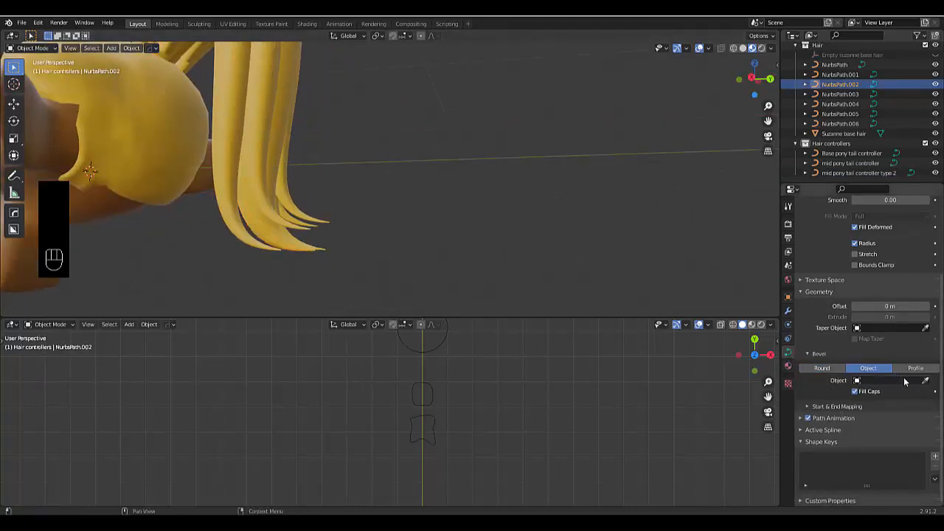
click(904, 380)
click(871, 414)
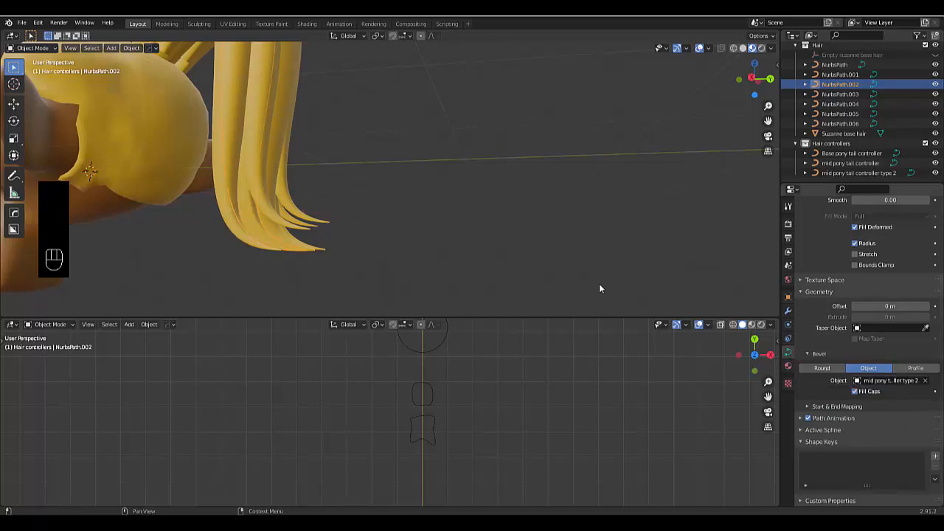
middle_drag(297, 229, 272, 226)
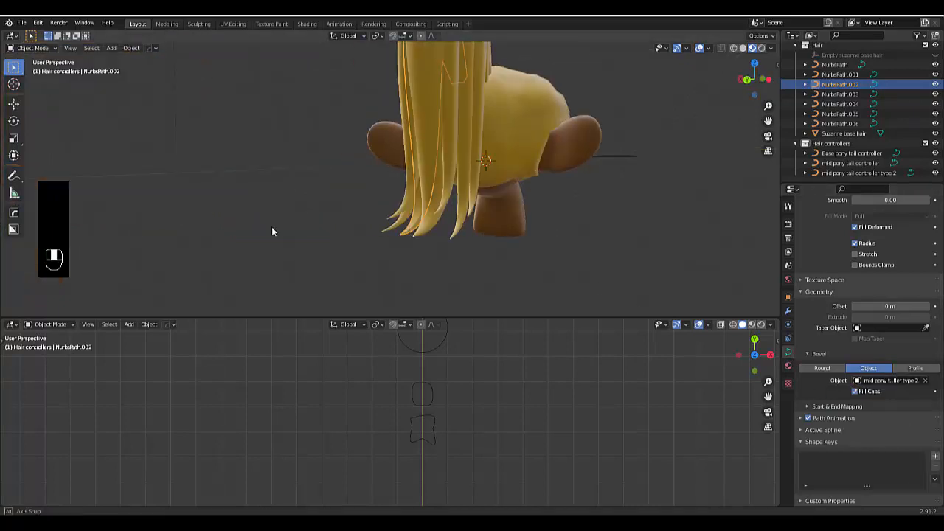
Step: Replace the NurbsPath.004 strand's bevel object with mid pony tail controller type 2
click(463, 211)
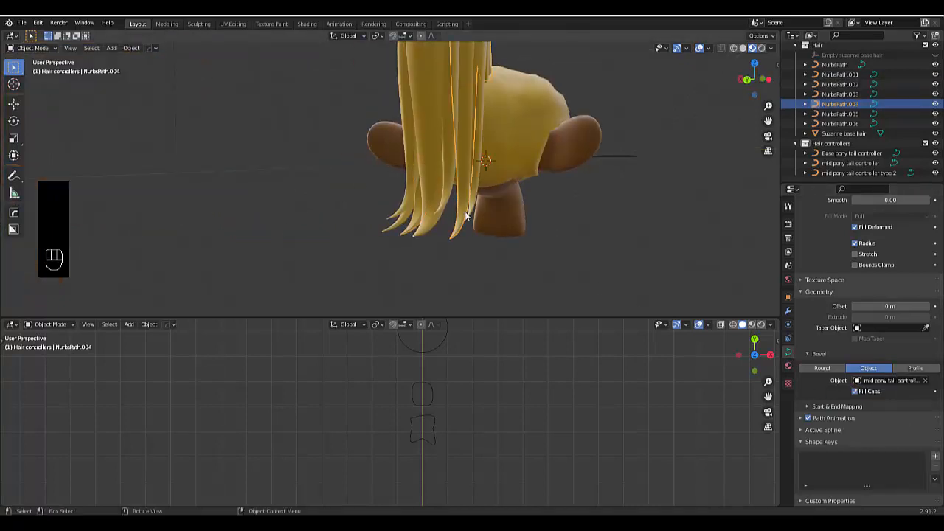
click(925, 381)
click(900, 381)
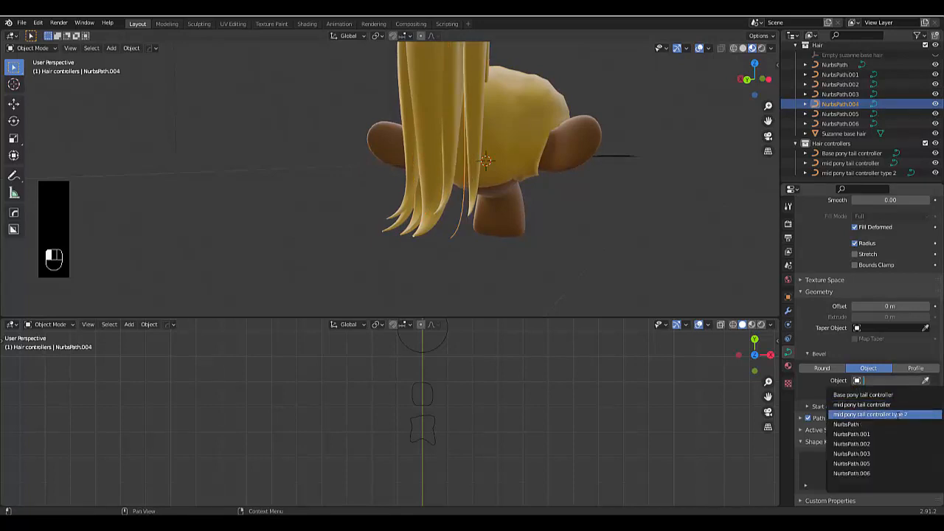
click(870, 415)
middle_drag(491, 167, 449, 191)
Step: Replace the NurbsPath.003 strand's bevel object with mid pony tail controller type 2
click(452, 212)
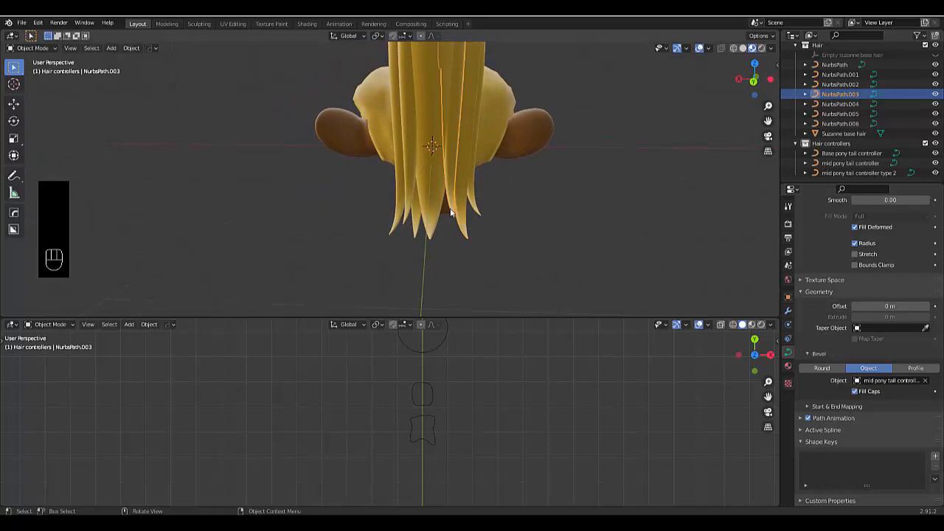
click(921, 382)
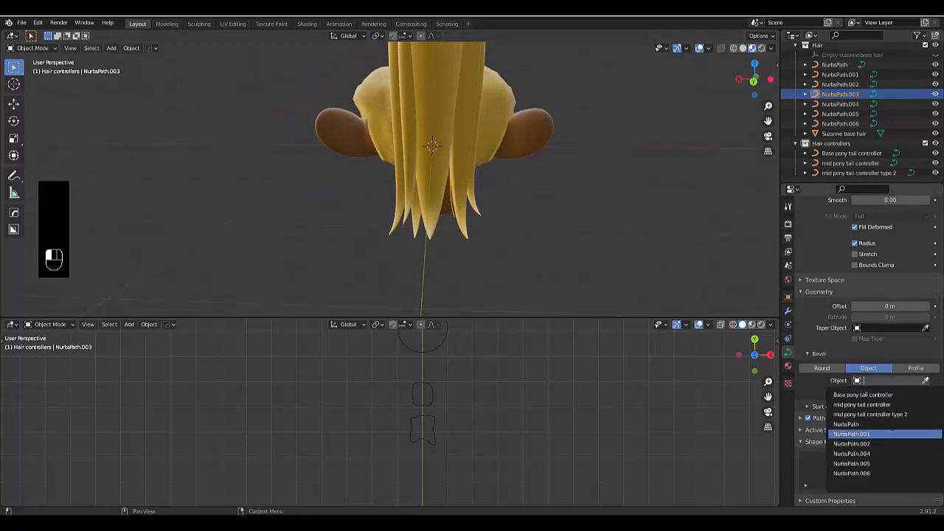
click(870, 416)
middle_drag(406, 161, 439, 214)
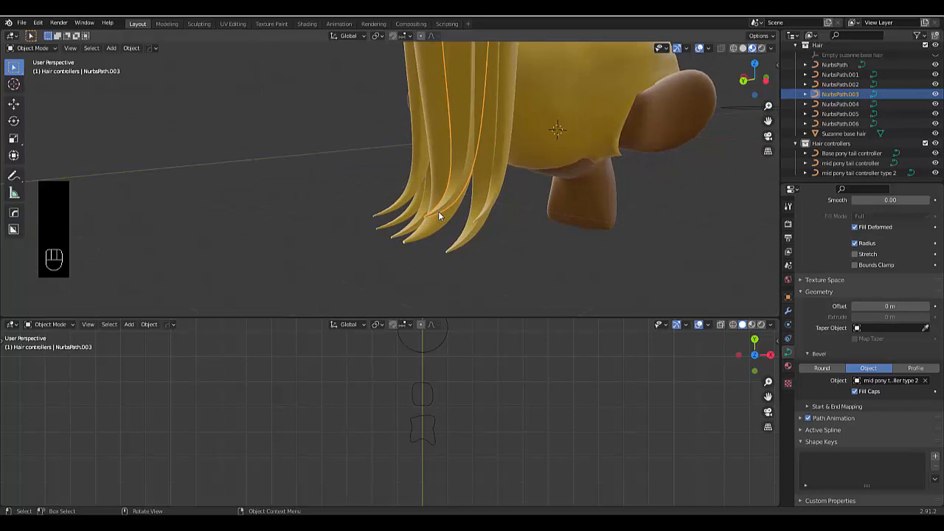
Step: In the right orthographic view, move the NurbsPath.003 strand's tip point down and toward the head, and return to Object Mode
key(Tab)
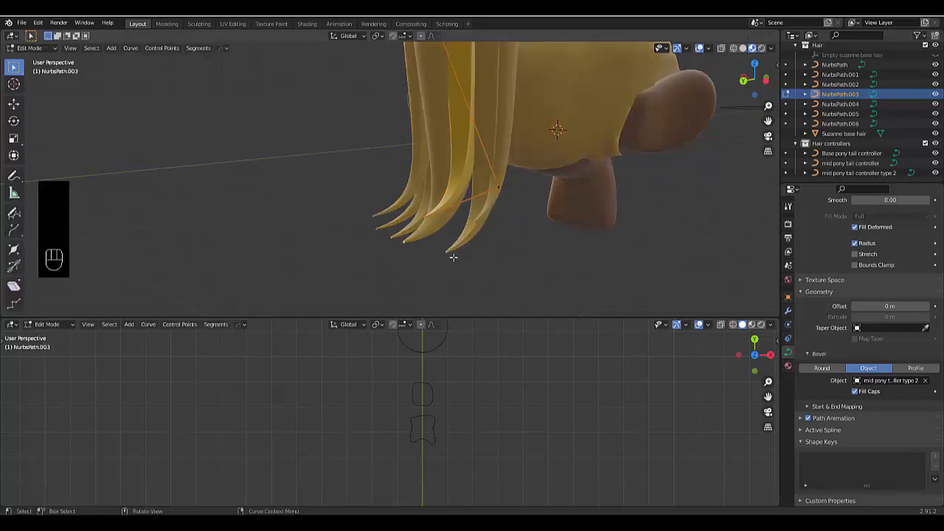
key(KP_3)
key(g)
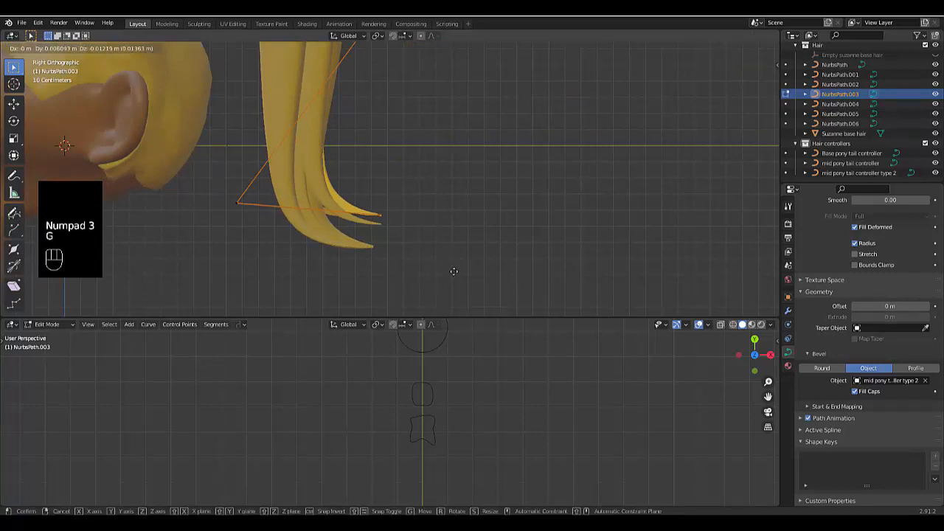
click(393, 300)
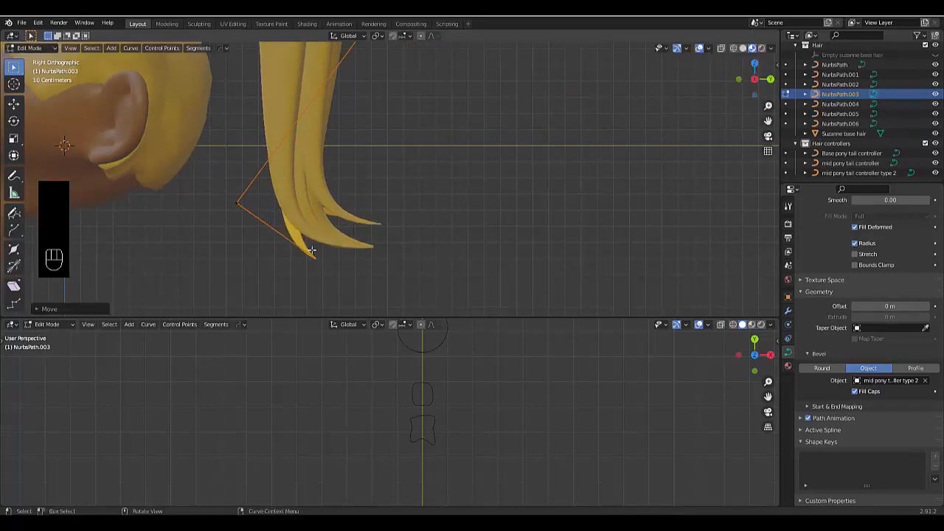
scroll(312, 250, down, 4)
scroll(293, 190, up, 3)
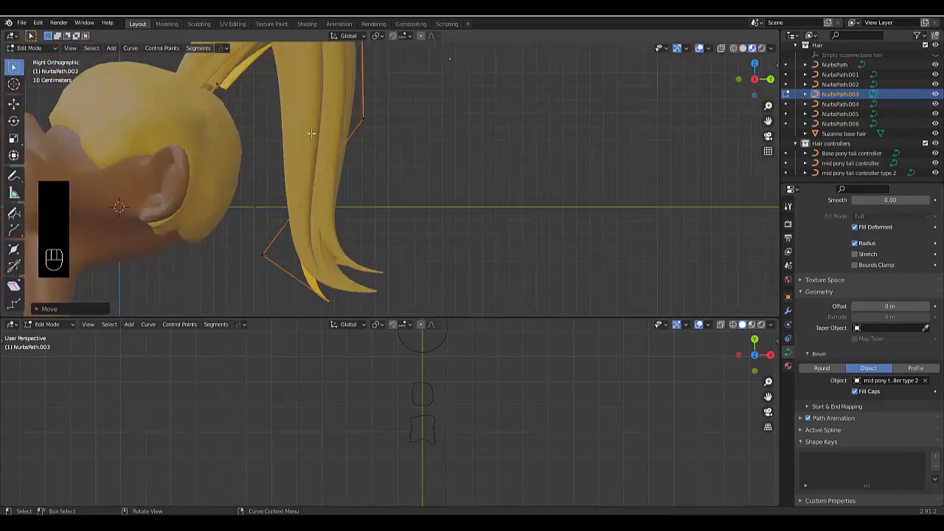
key(Tab)
click(230, 124)
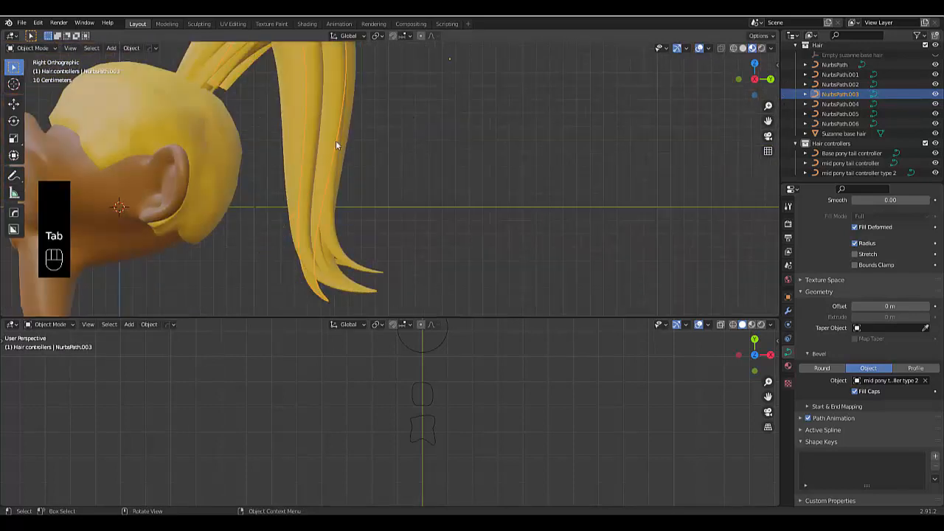
Step: In the right orthographic view, move the NurbsPath.001 strand's tip point down and toward the head, and return to Object Mode
click(314, 117)
key(Tab)
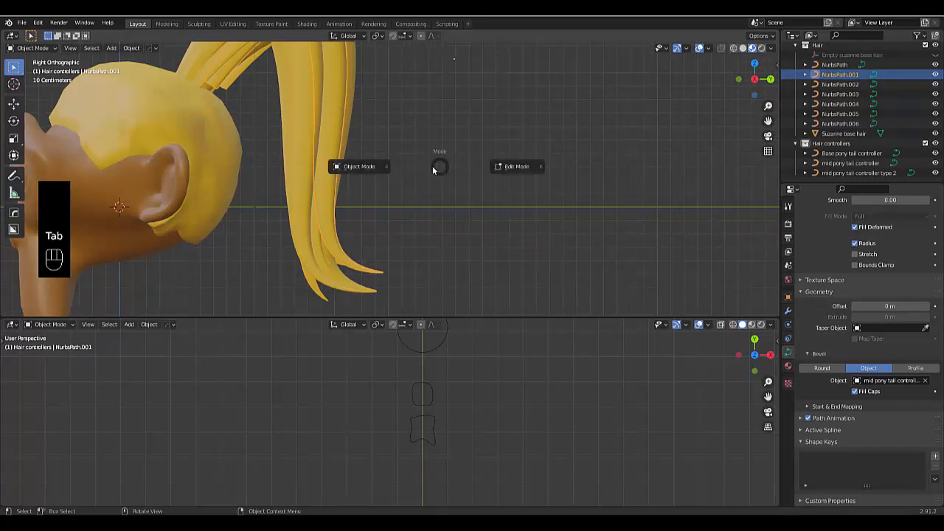
click(511, 152)
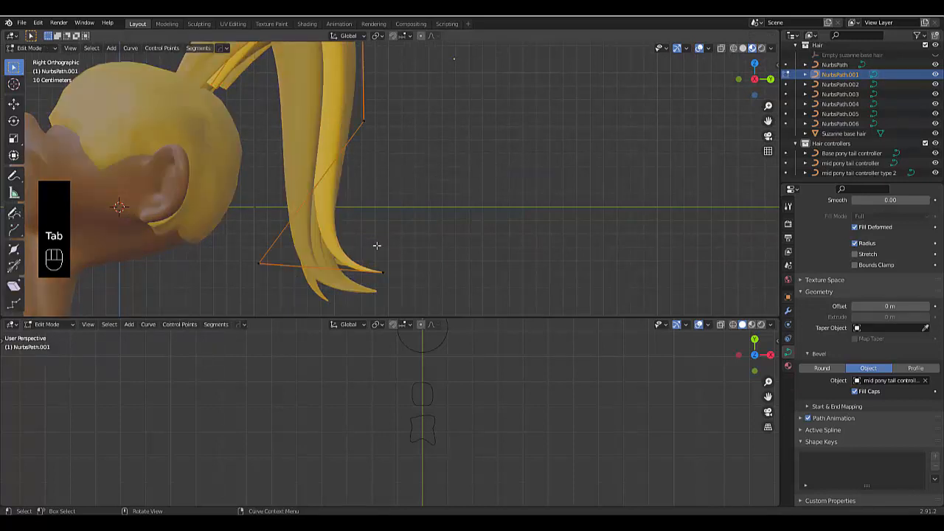
key(g)
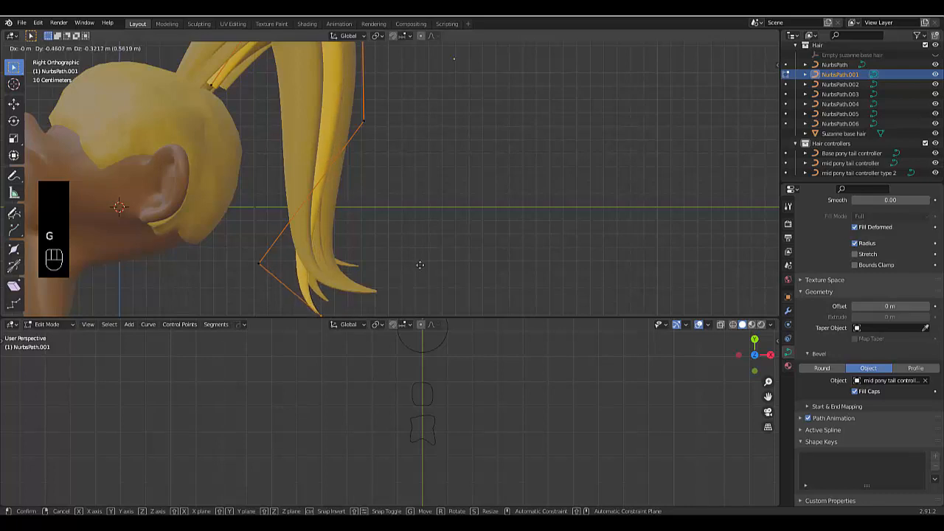
click(402, 248)
scroll(398, 245, down, 4)
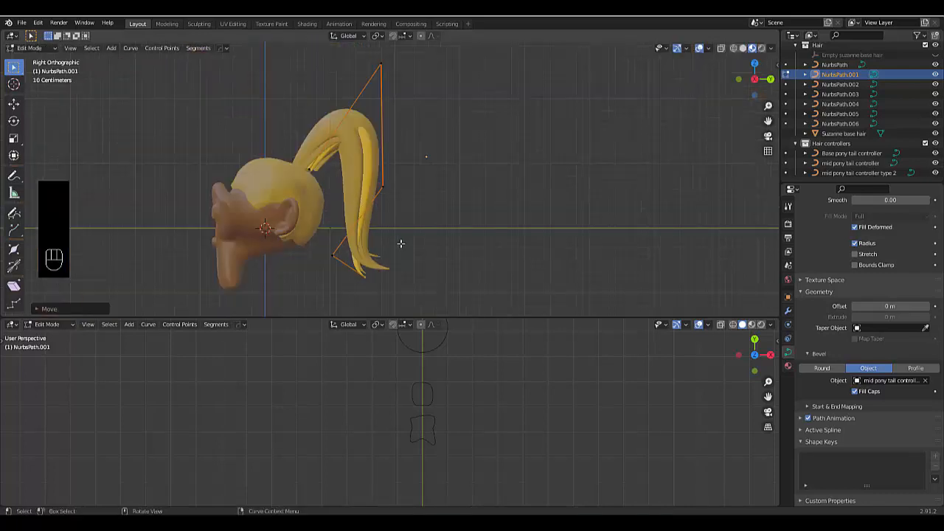
scroll(400, 243, up, 3)
key(Tab)
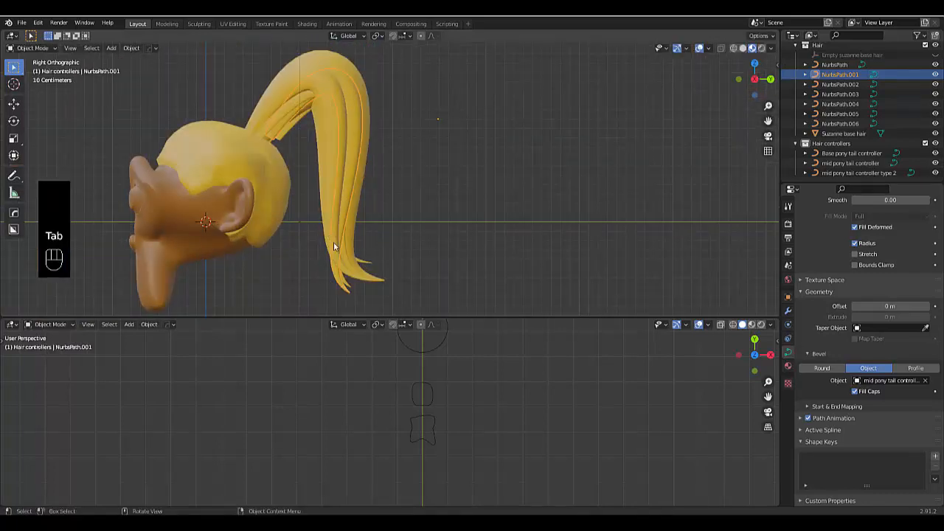
Step: Edit the NurbsPath.004 strand in the left orthographic view, moving its tip point slightly down and toward the head
middle_drag(333, 242, 406, 281)
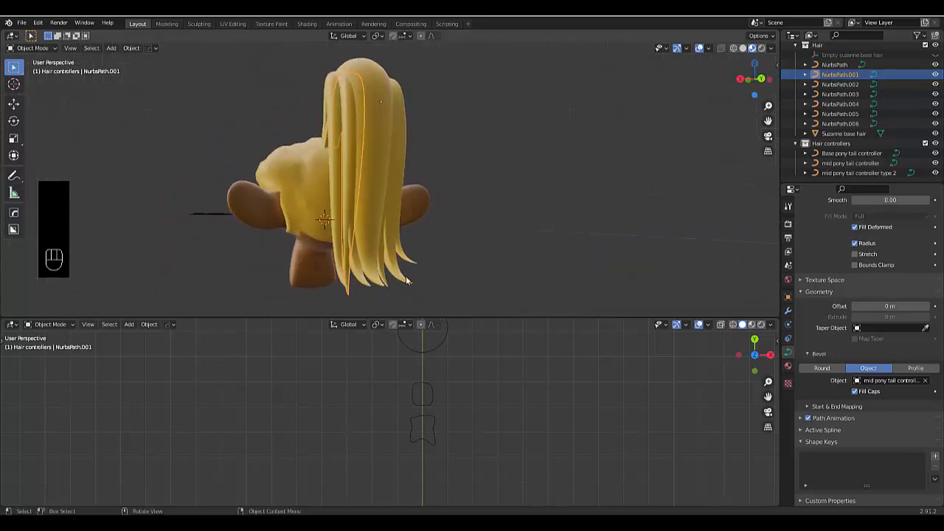
click(406, 280)
key(Tab)
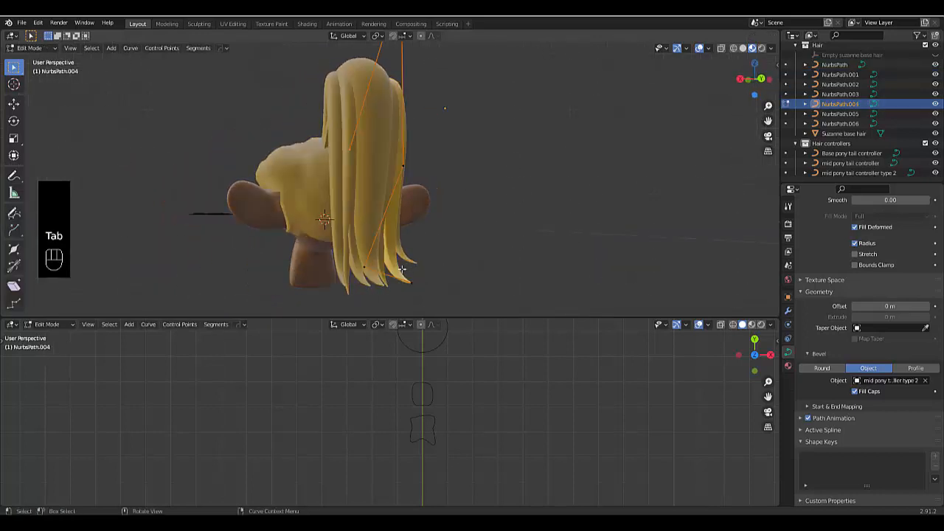
key(grave)
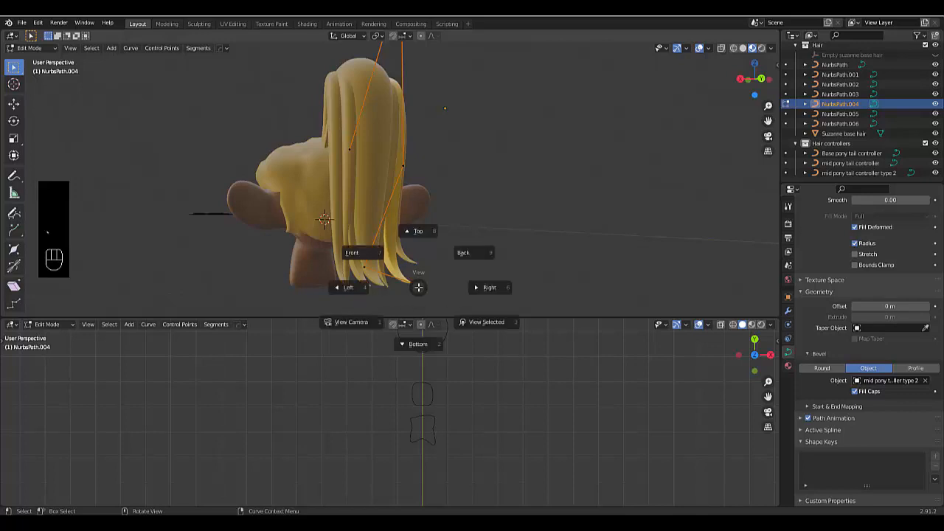
click(362, 285)
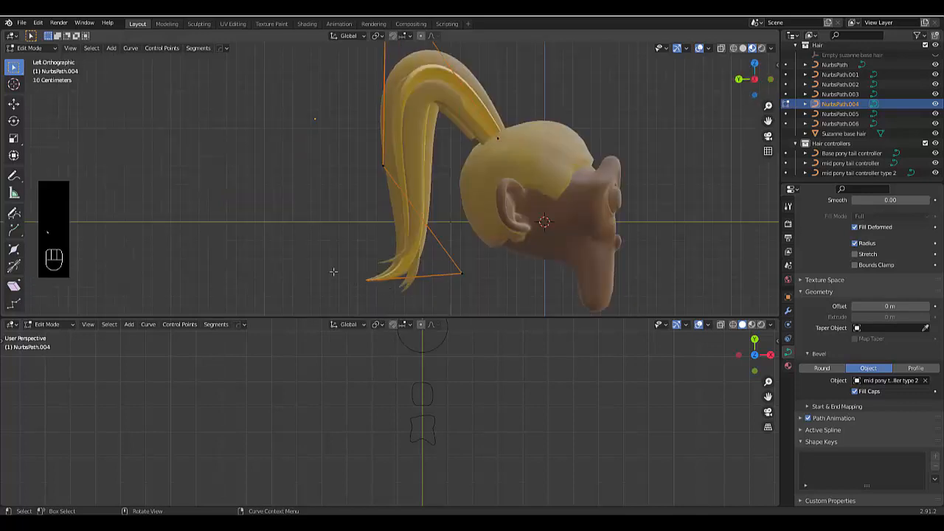
key(g)
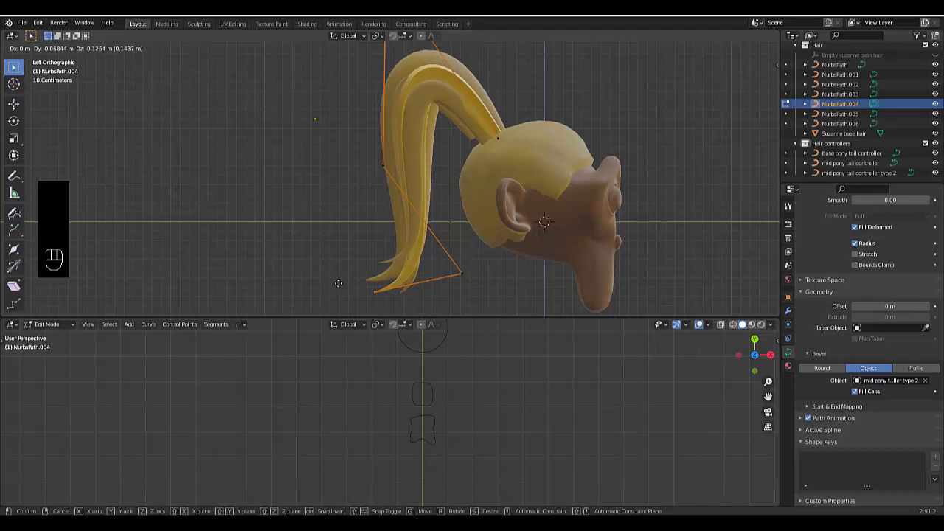
click(339, 283)
Step: Move the NurbsPath.004 strand's control point just before the tip upward and slightly away from the head, and return to Object Mode
click(470, 281)
key(g)
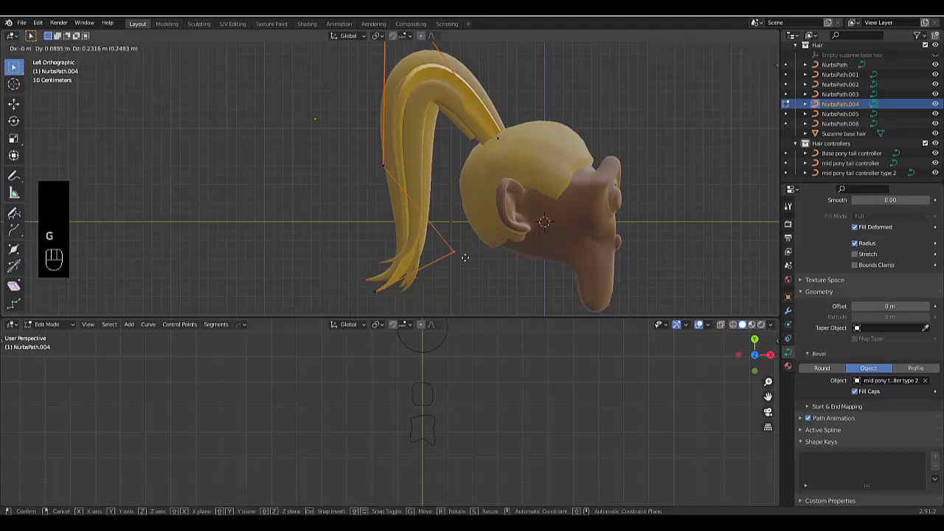
click(460, 249)
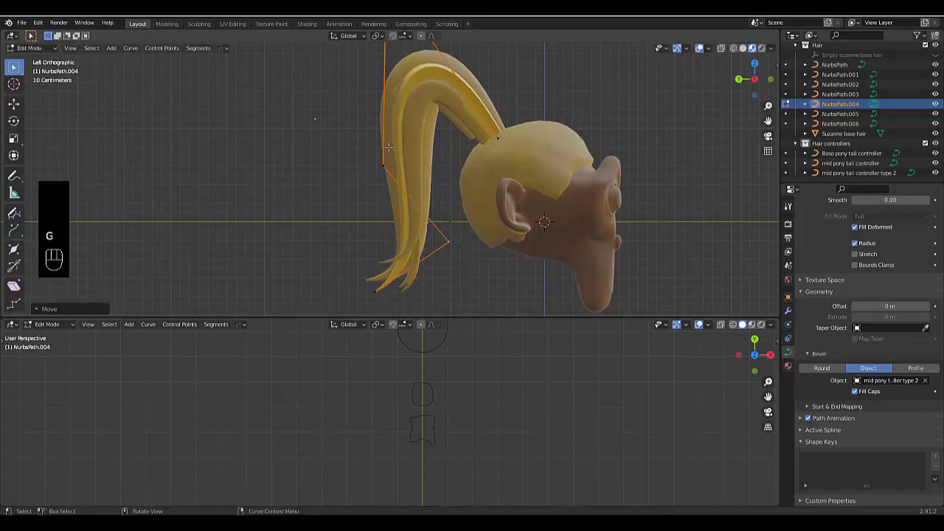
middle_drag(461, 250, 395, 205)
scroll(391, 292, down, 3)
scroll(407, 85, up, 2)
drag(356, 109, 398, 165)
key(Tab)
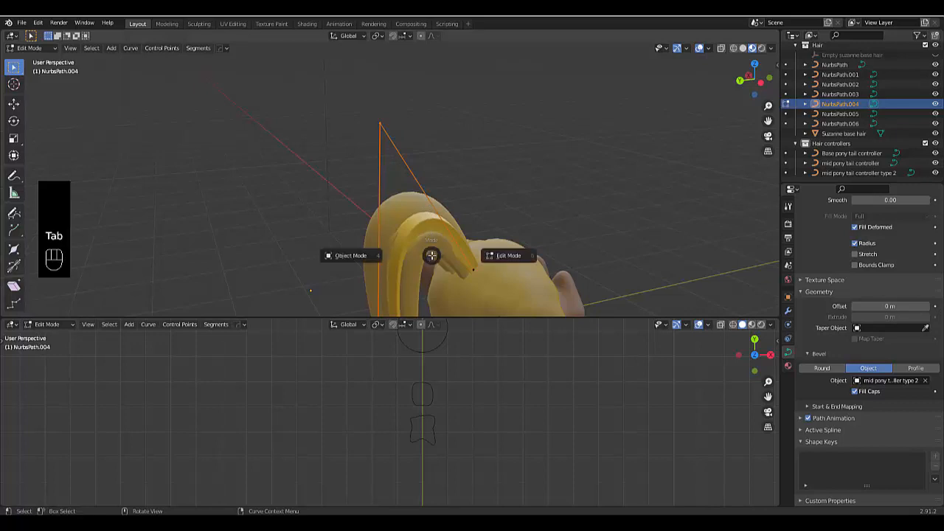
Step: Edit the NurbsPath.006 strand, moving its middle control point toward the ponytail's center and its uppermost control point outward
middle_drag(419, 253, 392, 311)
scroll(370, 282, up, 4)
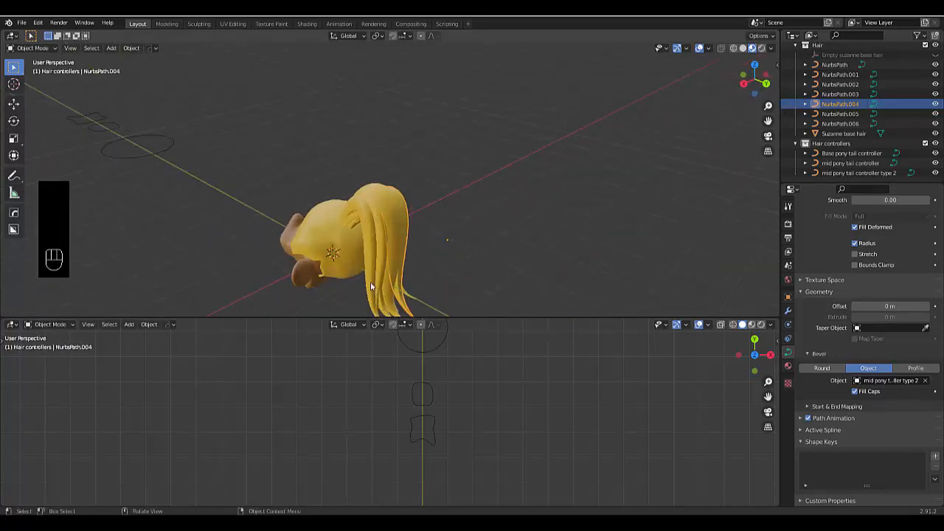
click(368, 265)
key(Tab)
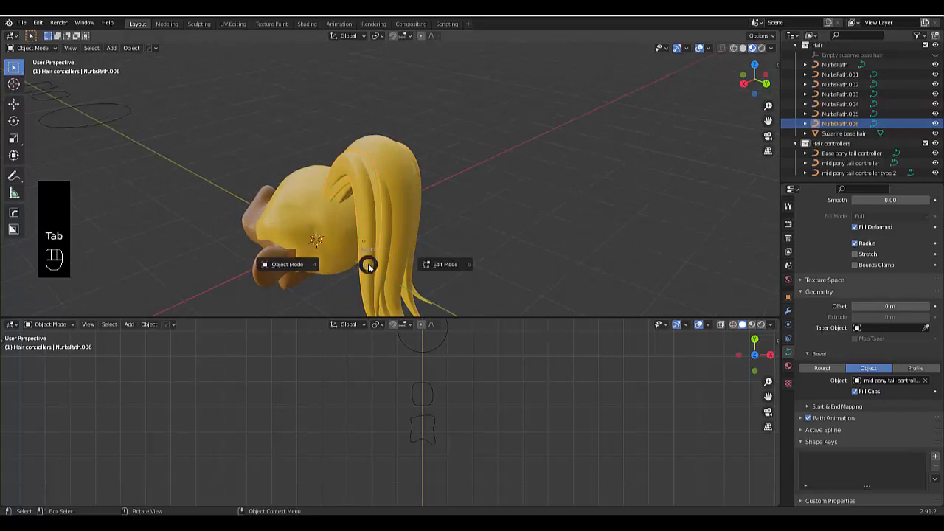
middle_drag(354, 232, 301, 261)
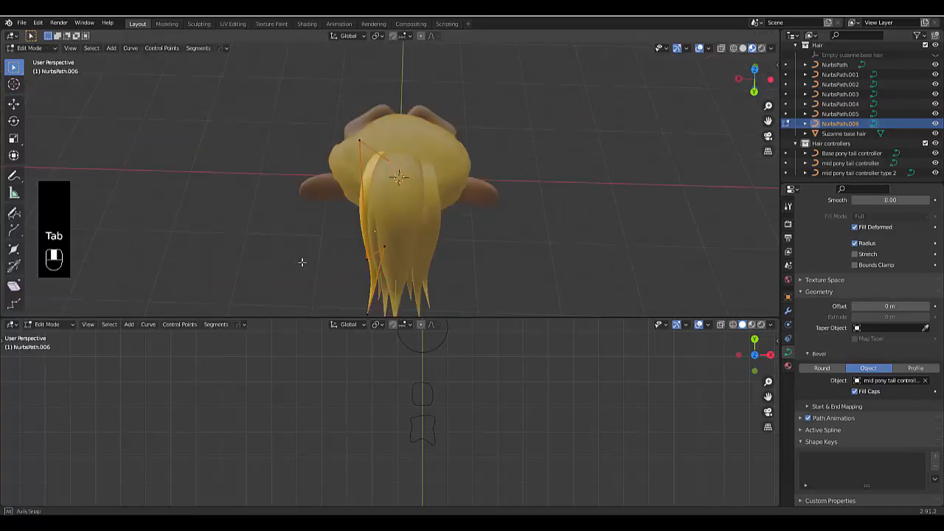
mouse_move(363, 281)
middle_down()
mouse_move(415, 259)
mouse_move(421, 266)
mouse_move(361, 263)
middle_up()
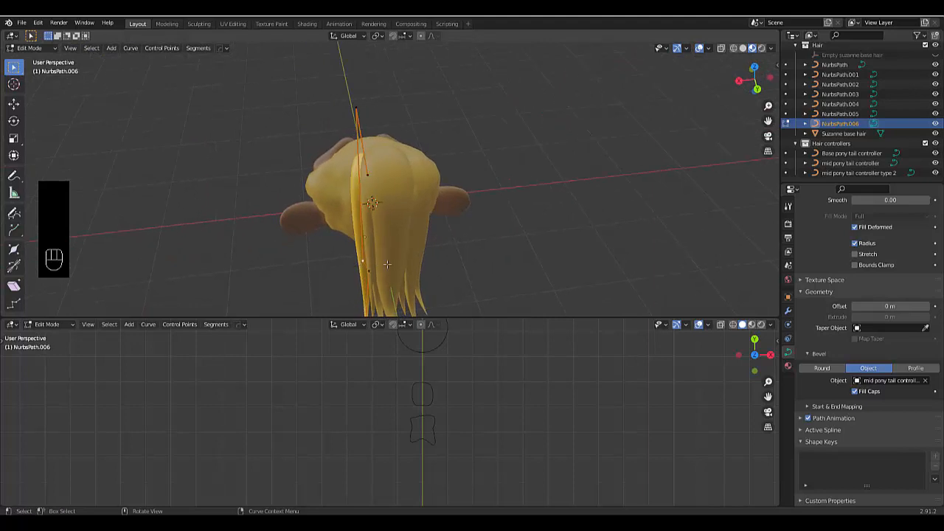
key(g)
click(399, 262)
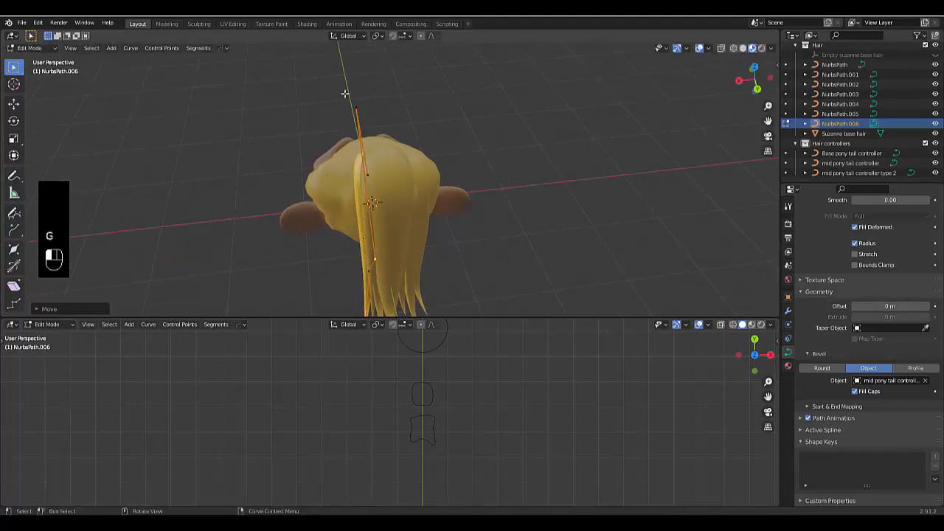
key(g)
click(347, 121)
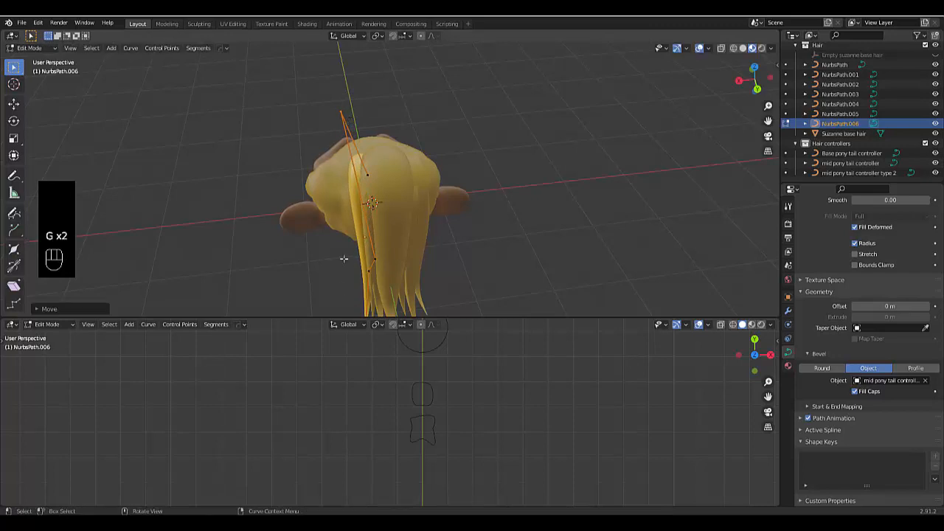
Step: Move the NurbsPath.006 strand's control point just before the tip inward toward the ponytail's center, and return to Object Mode
scroll(338, 232, down, 2)
scroll(329, 191, up, 5)
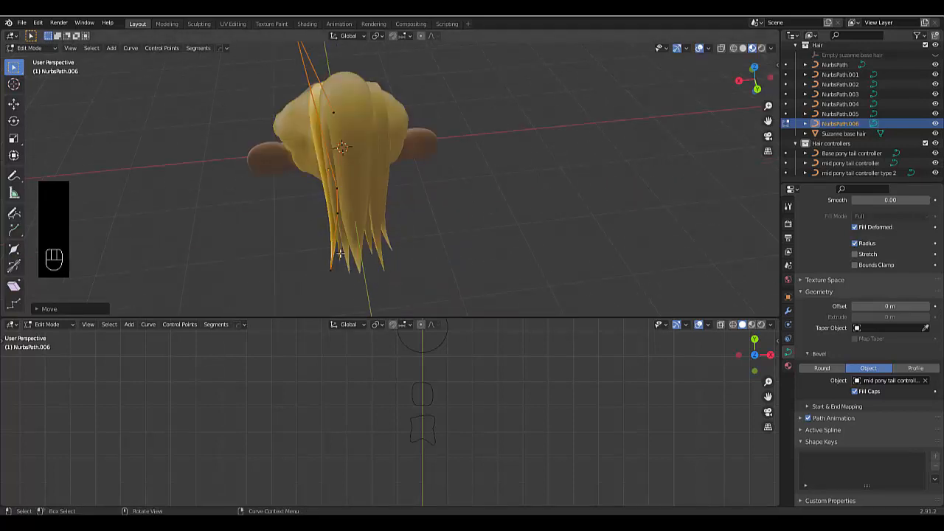
key(g)
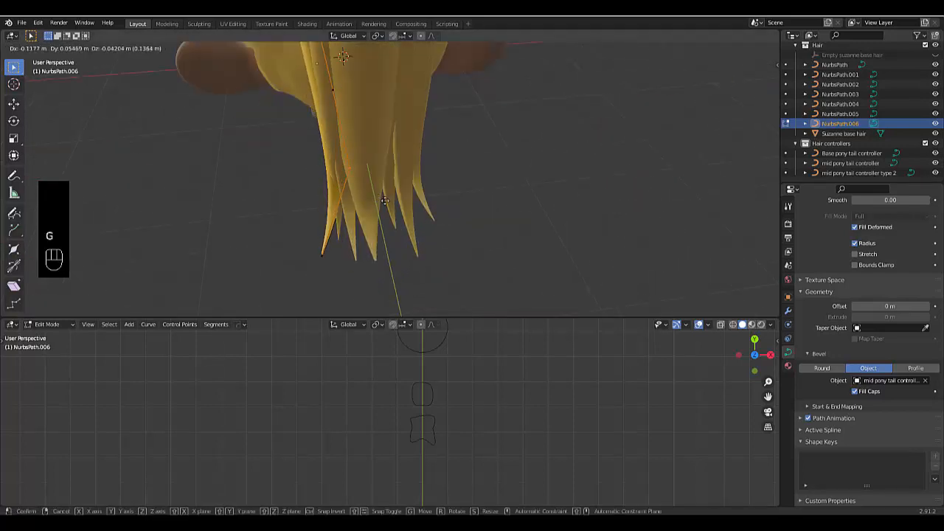
click(368, 194)
scroll(368, 194, down, 5)
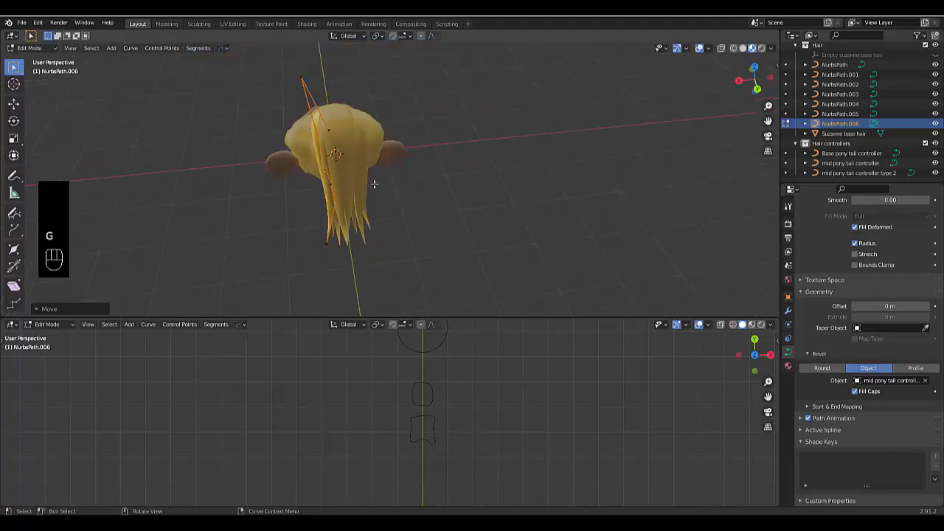
middle_drag(373, 184, 588, 169)
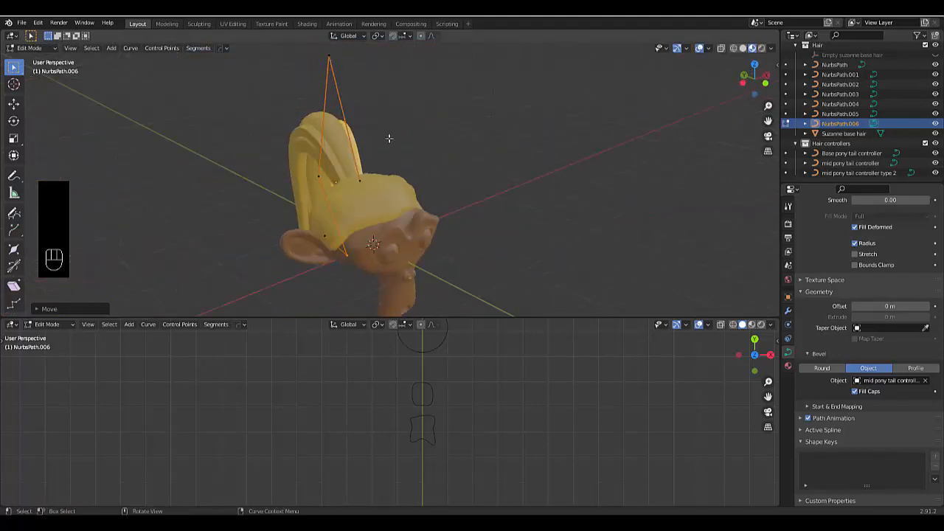
scroll(333, 148, up, 4)
key(Tab)
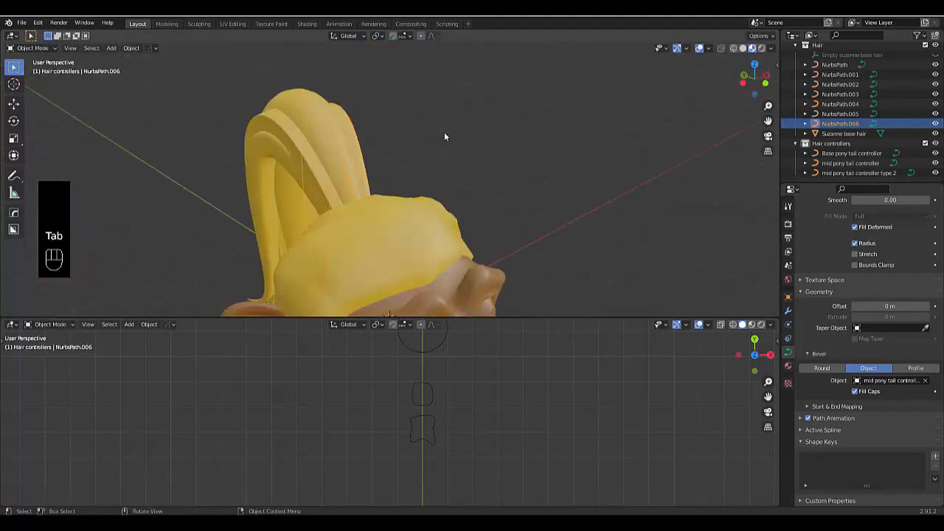
Step: Examine the ponytail from the front, side and back, and clear the selection
middle_drag(444, 135, 336, 146)
middle_drag(498, 185, 392, 177)
scroll(393, 177, down, 4)
middle_drag(462, 202, 508, 201)
scroll(507, 200, up, 2)
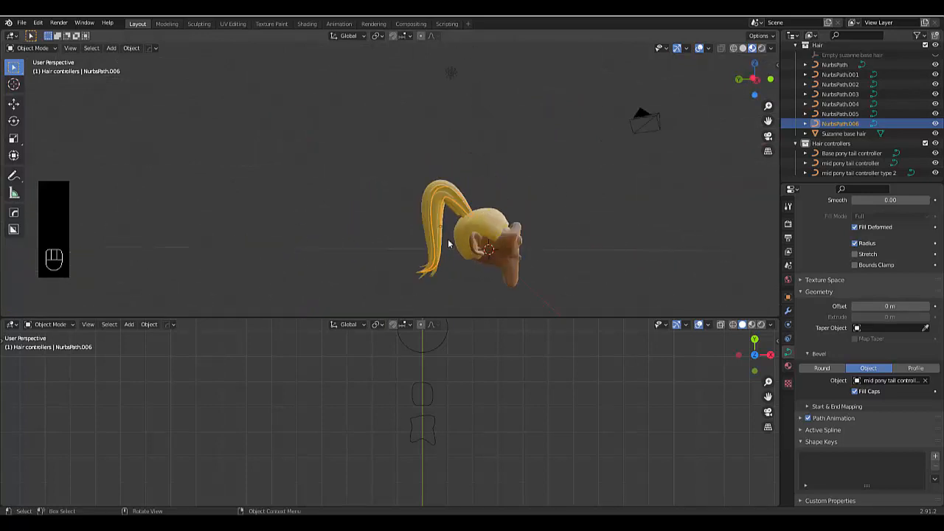
middle_drag(449, 242, 371, 268)
scroll(472, 190, up, 3)
middle_drag(497, 214, 462, 235)
scroll(462, 235, down, 2)
scroll(462, 235, up, 2)
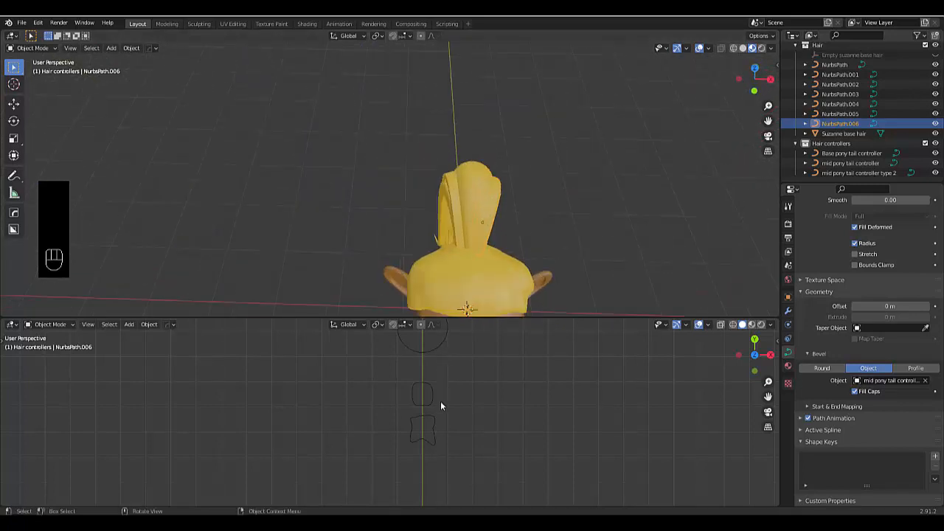
click(319, 211)
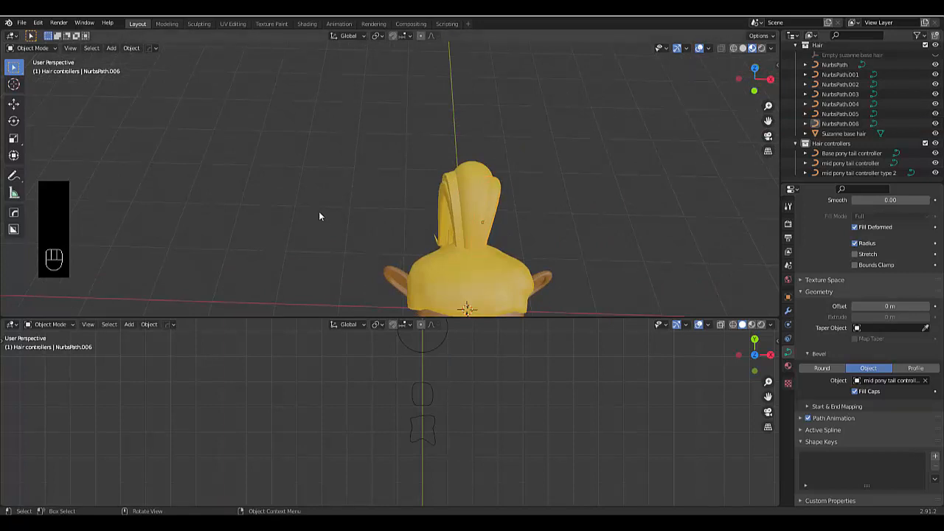
middle_drag(318, 211, 375, 175)
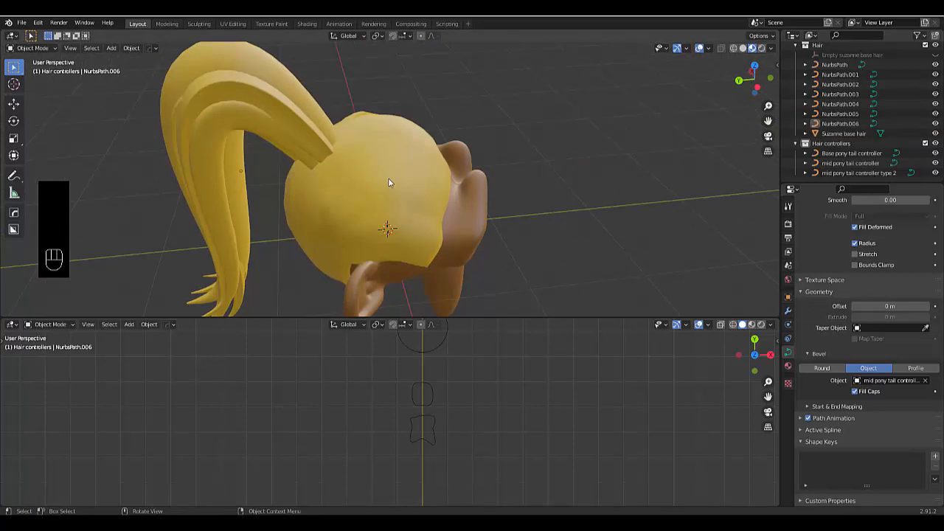
key(Tab)
click(458, 174)
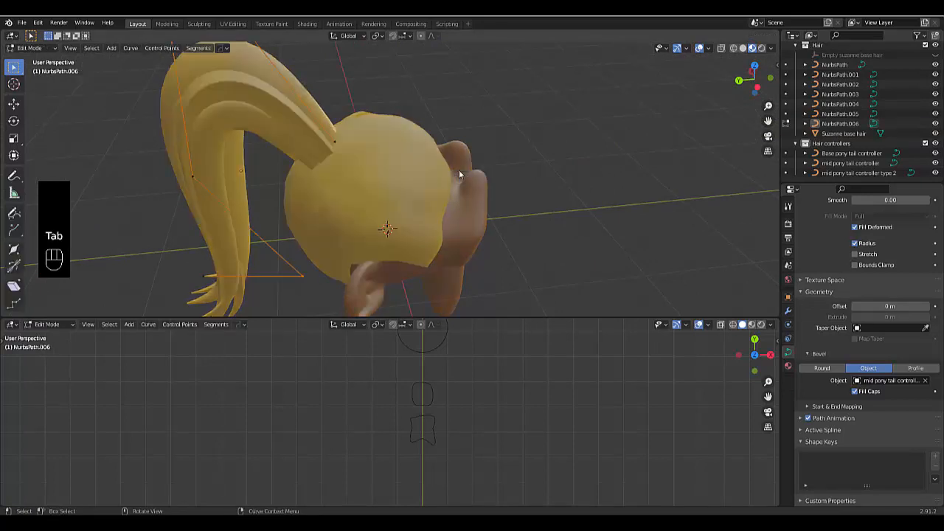
key(Tab)
click(356, 172)
Step: In Edit Mode on Suzanne base hair, select the strip of faces beside the centerline from the front hairline back to the ponytail base
click(378, 181)
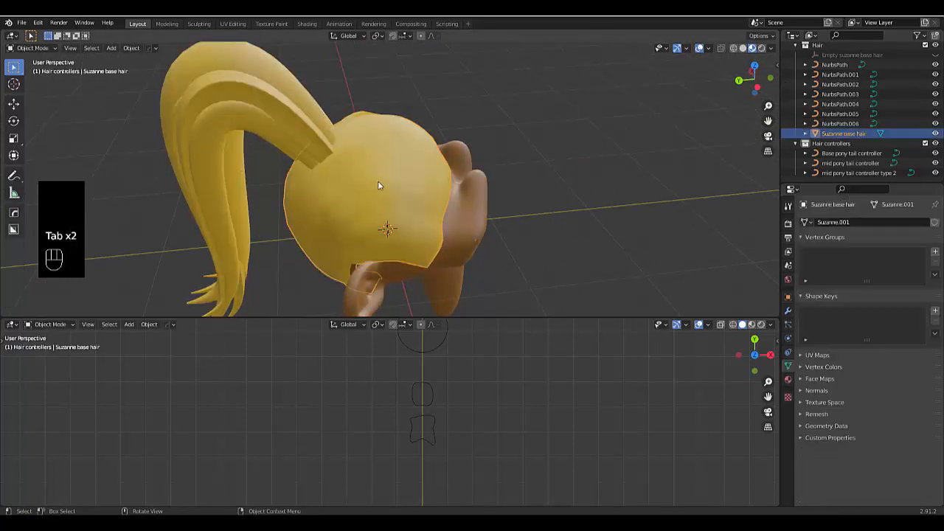
key(Tab)
click(486, 181)
scroll(435, 182, up, 2)
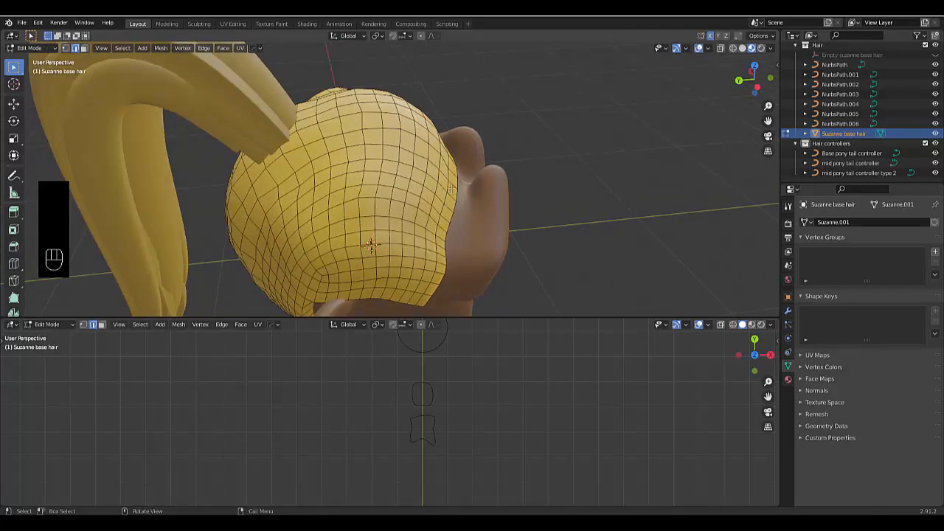
mouse_move(451, 190)
middle_down()
mouse_move(456, 177)
mouse_move(459, 191)
middle_up()
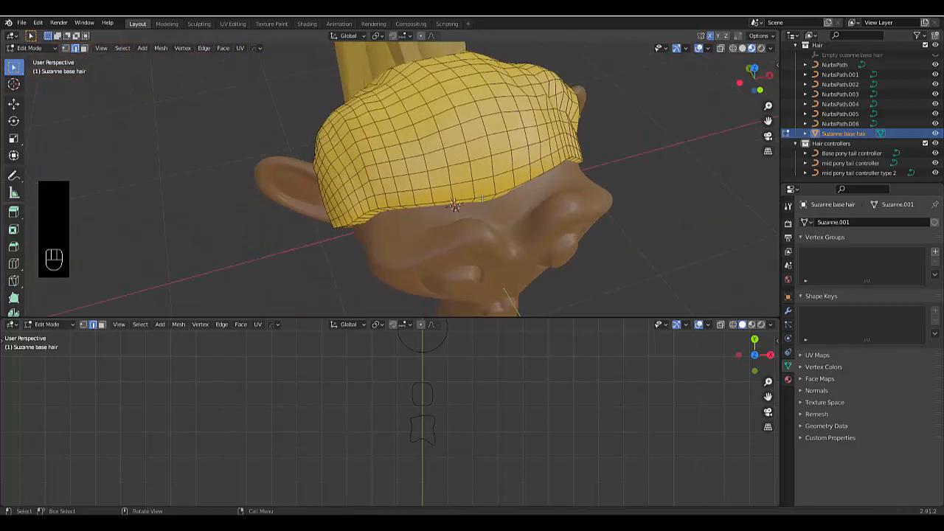
key(3)
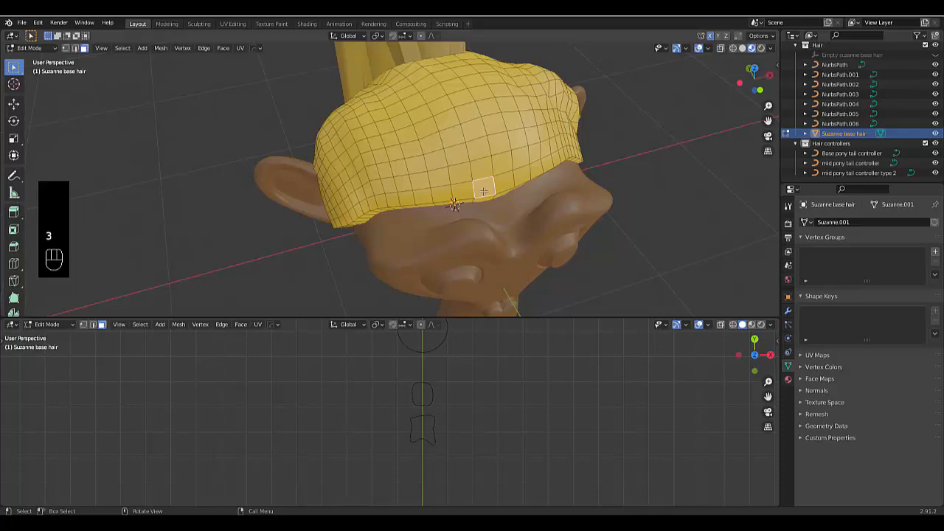
key(KP_7)
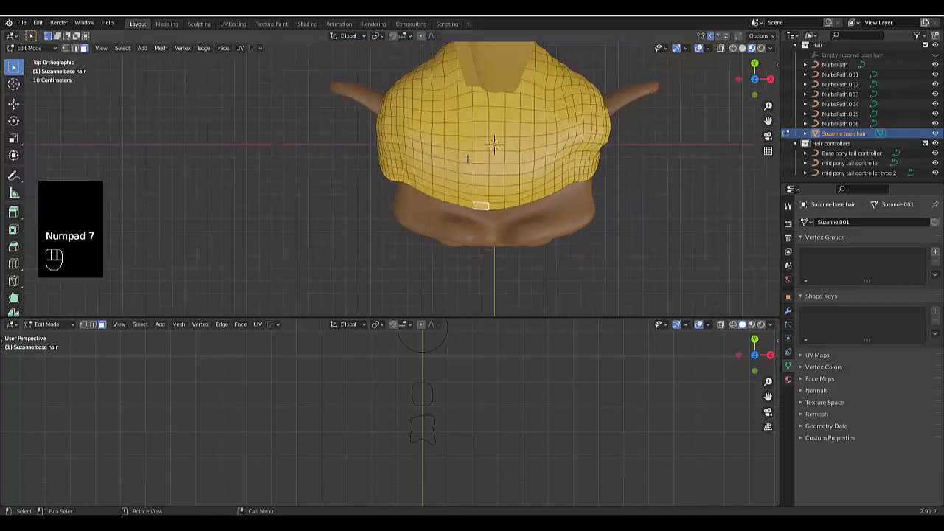
key(shift)
shift+drag(478, 87, 487, 201)
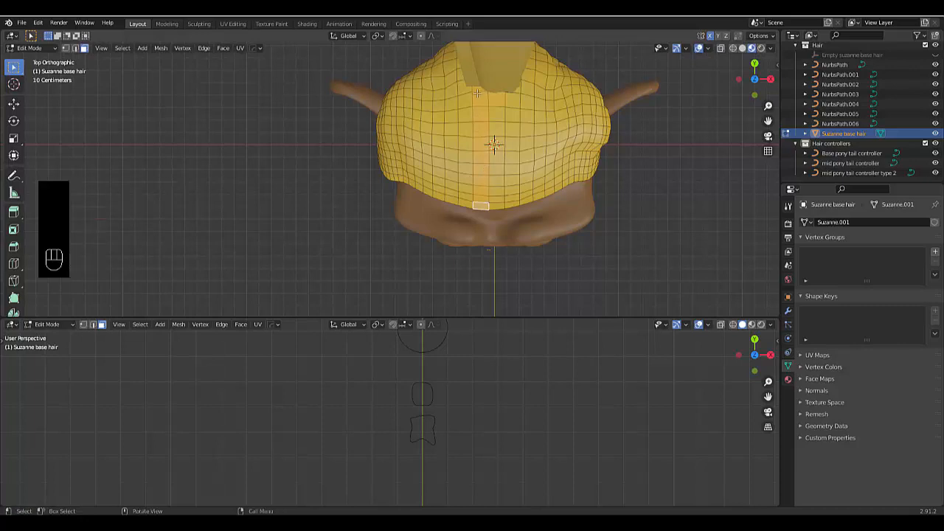
Step: Duplicate the selected strip of faces in place, separate it from the base hair as its own object, and return to Object Mode
key(shift)
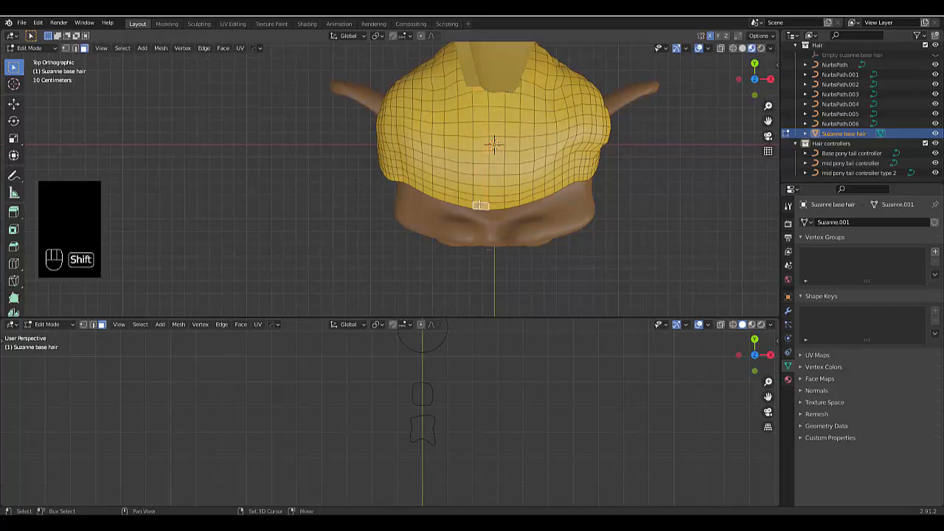
shift+drag(479, 204, 494, 145)
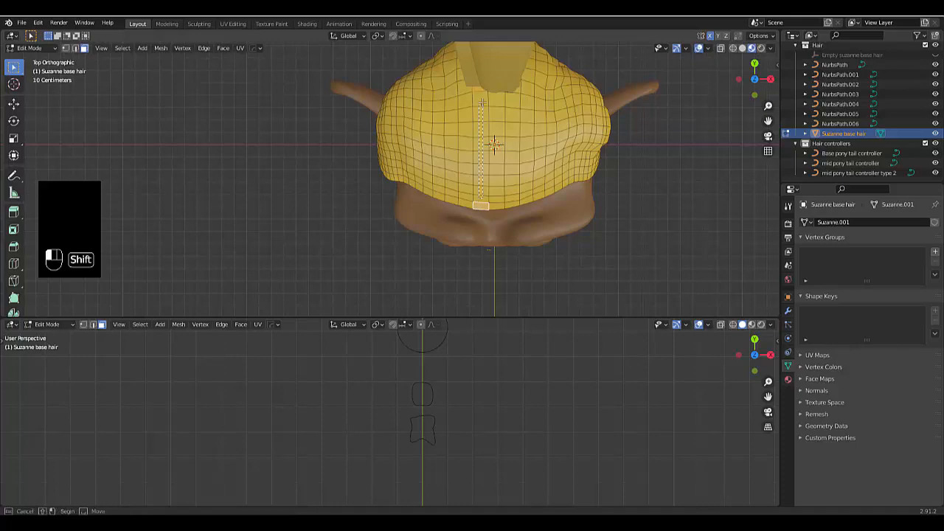
shift+drag(482, 102, 481, 96)
middle_drag(482, 96, 542, 156)
scroll(495, 214, up, 6)
scroll(578, 221, down, 6)
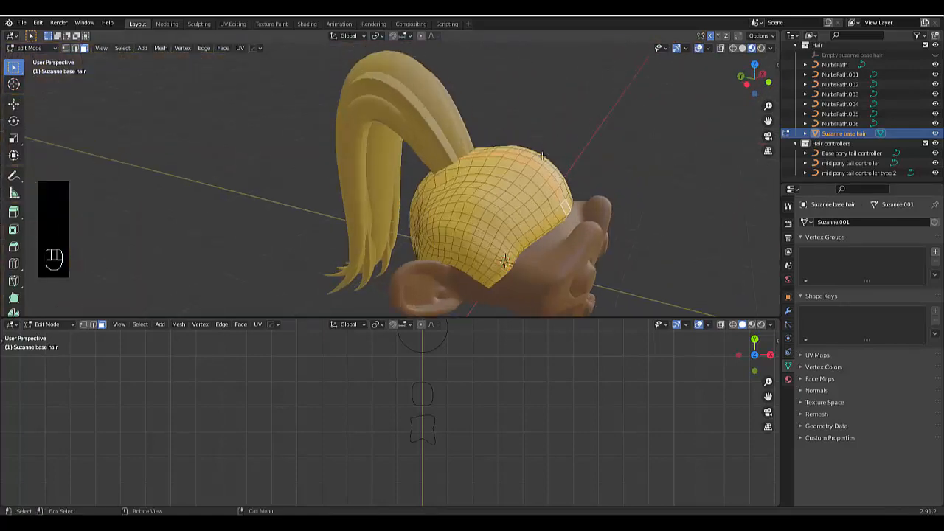
scroll(541, 157, up, 2)
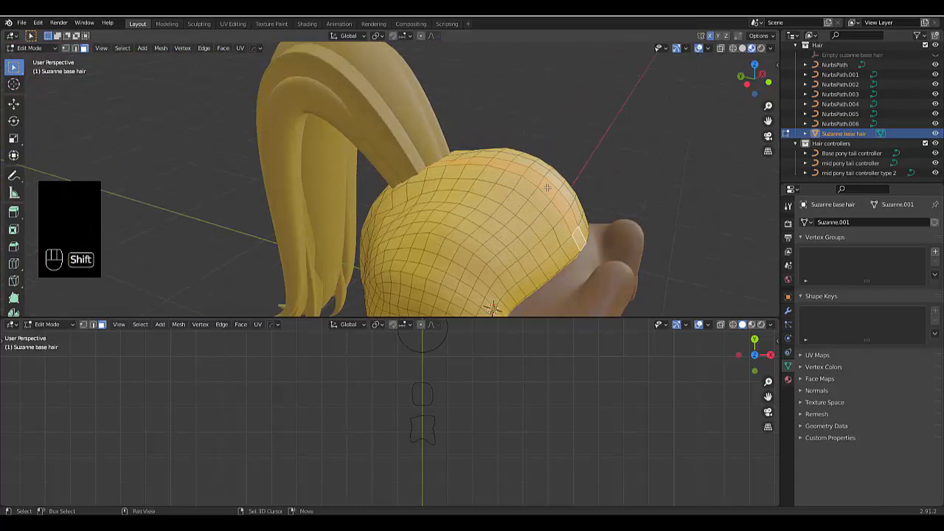
key(shift+d)
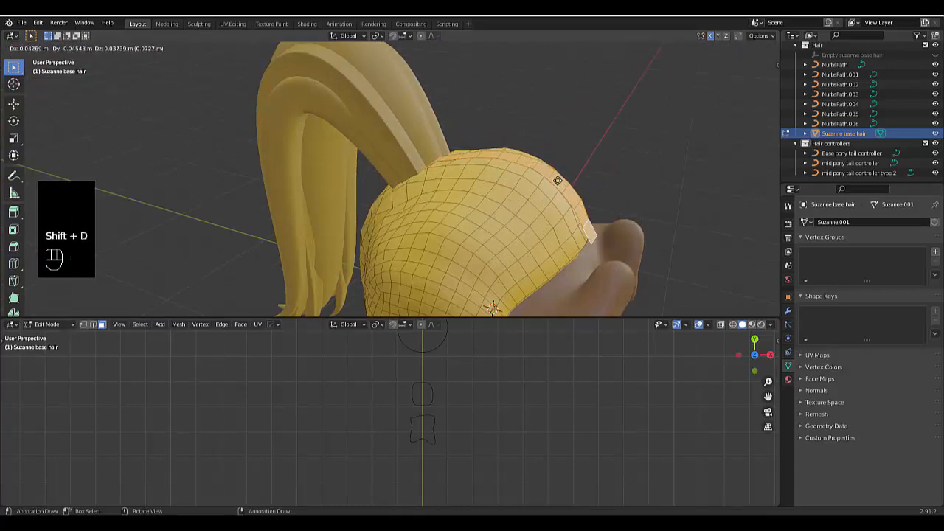
right_click(557, 181)
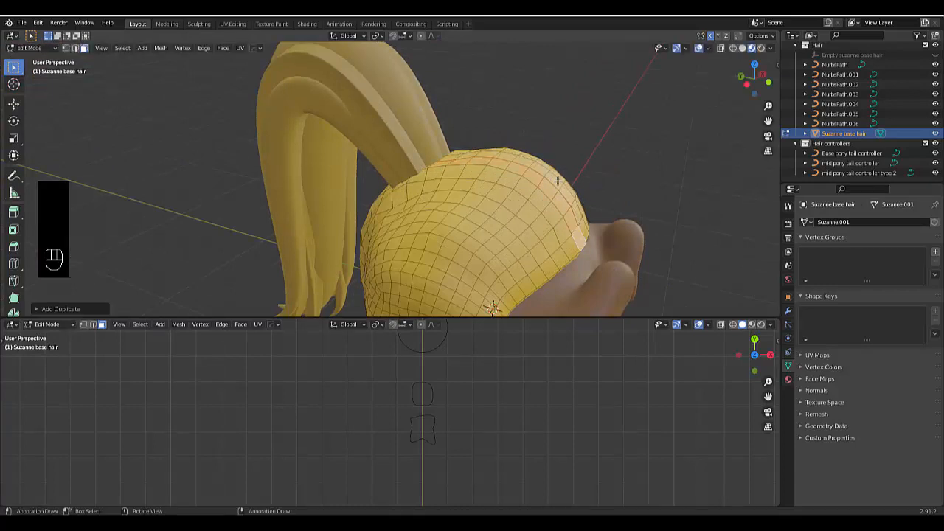
right_click(558, 180)
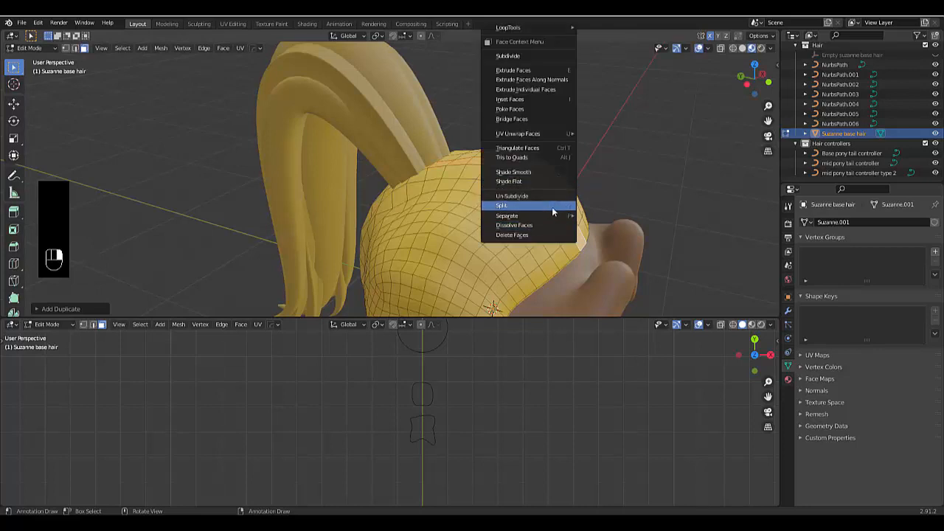
mouse_move(558, 215)
click(604, 213)
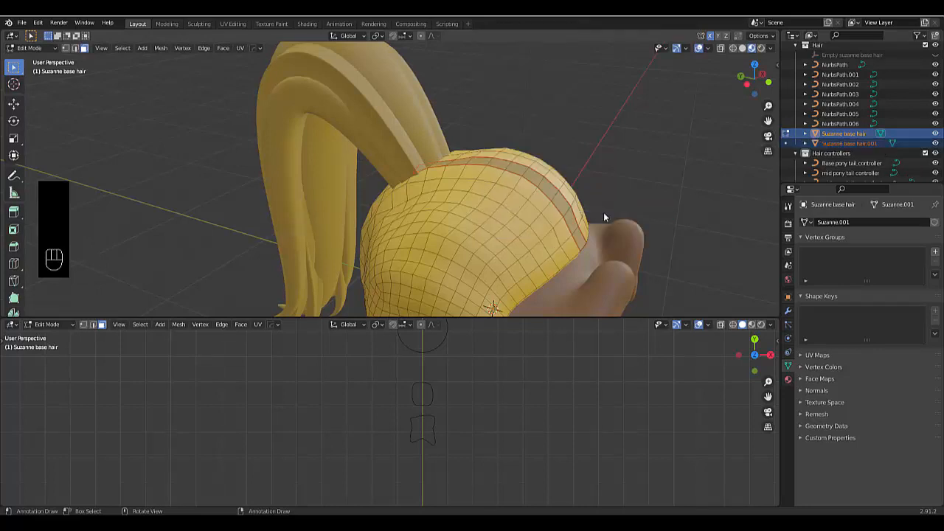
key(Tab)
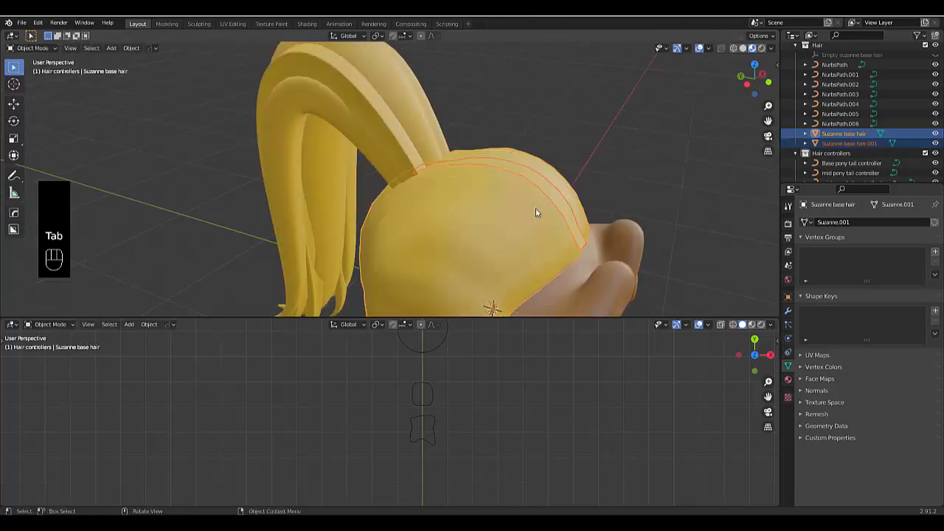
Step: Select the separated strip, examine its faces in Edit Mode from the front and side, and return to Object Mode
middle_drag(535, 209, 468, 219)
click(574, 237)
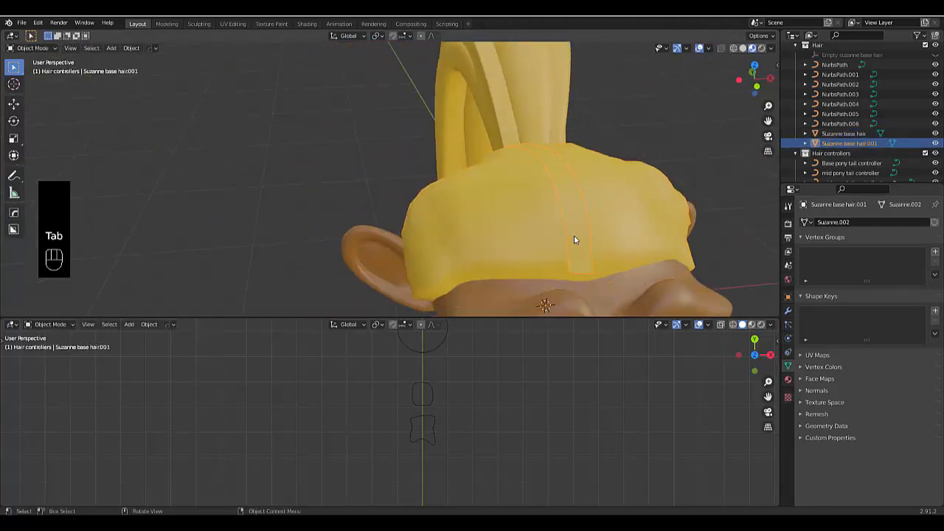
middle_drag(555, 236, 540, 244)
key(Tab)
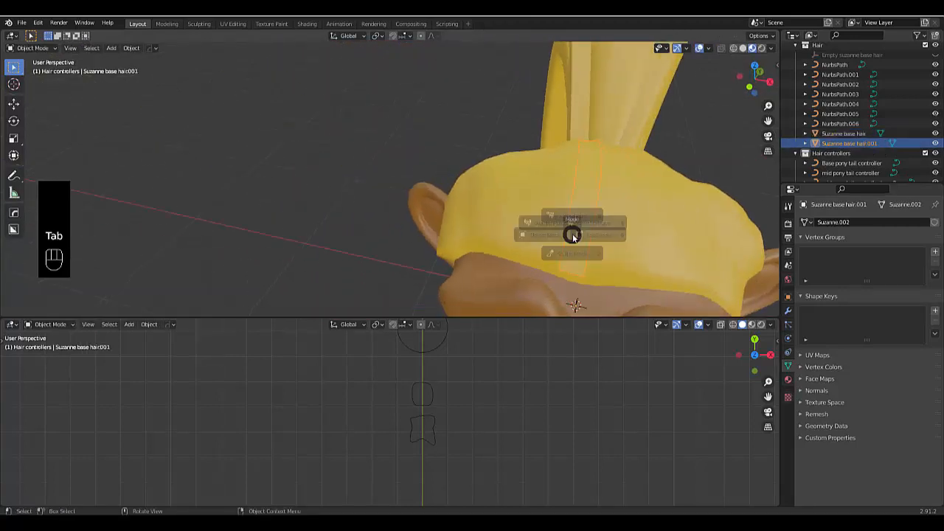
click(633, 237)
scroll(601, 212, up, 5)
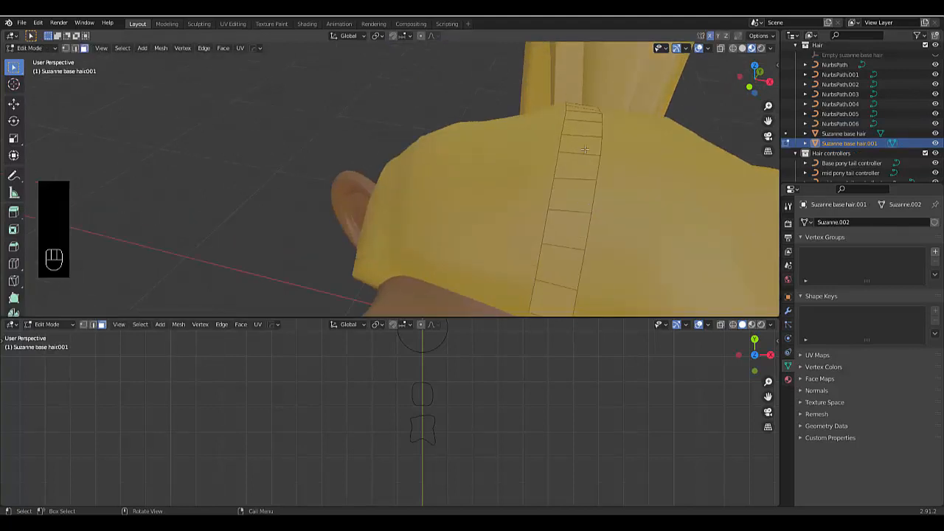
middle_drag(578, 191, 645, 209)
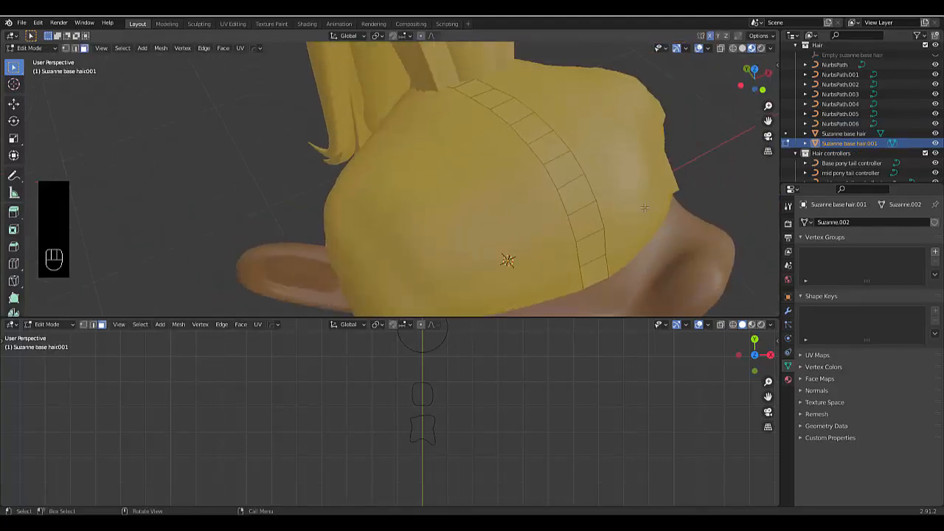
key(Tab)
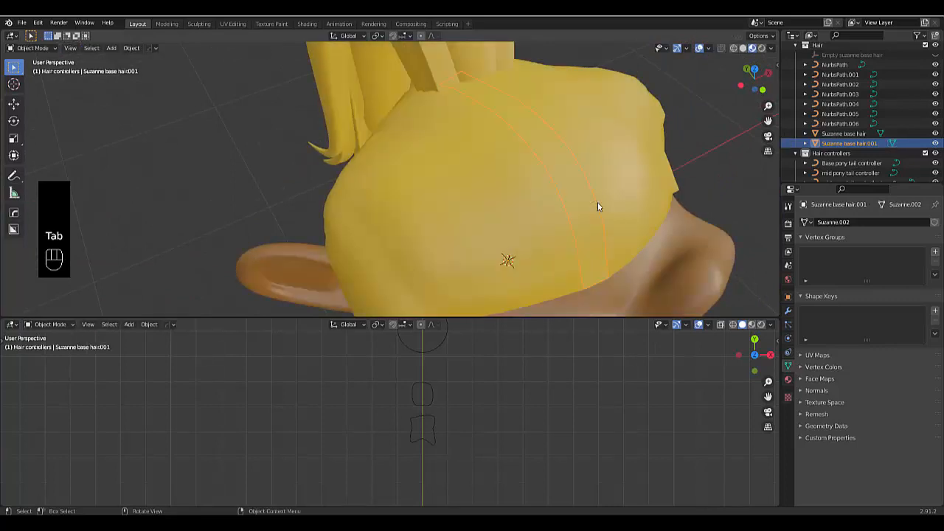
key(Tab)
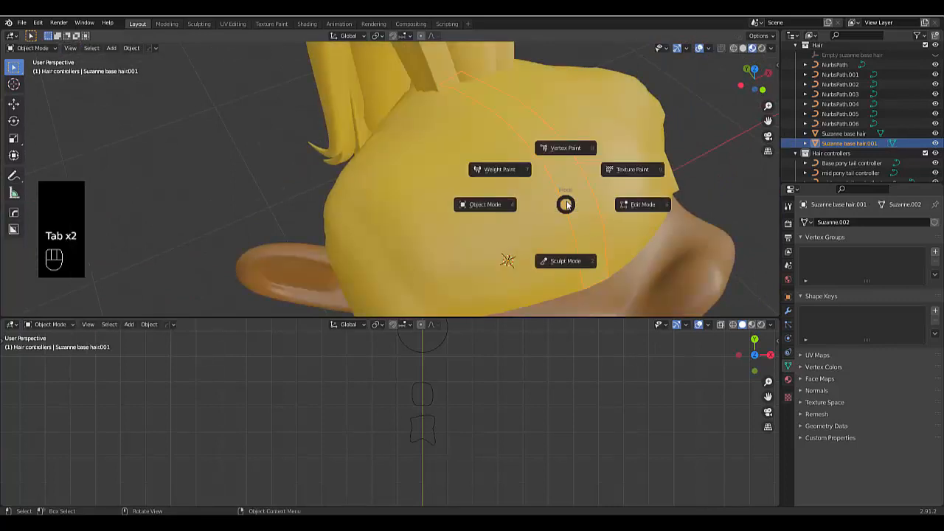
Step: Delete the separated strip object Suzanne base hair.001
middle_drag(566, 204, 415, 229)
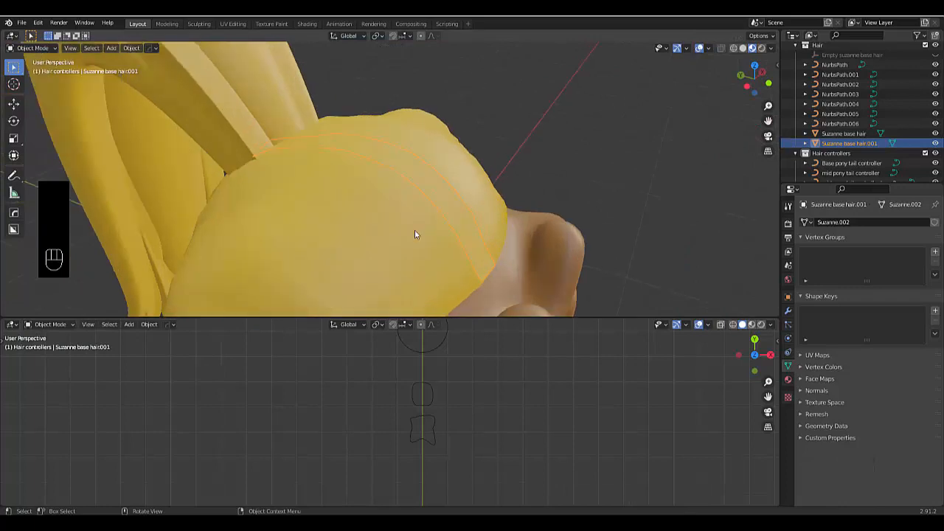
key(x)
click(414, 229)
Step: Add a new NURBS path curve to the scene in Object Mode
scroll(422, 228, down, 3)
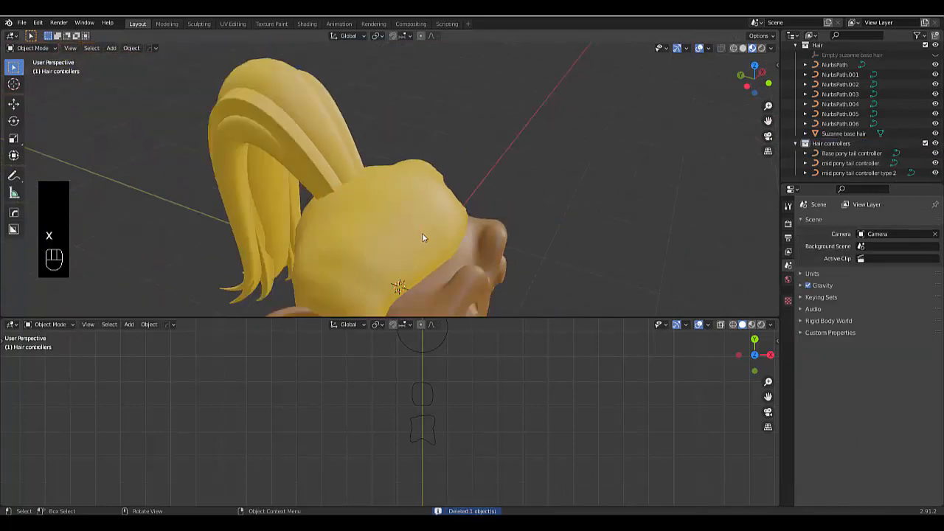
scroll(423, 237, down, 4)
scroll(422, 230, up, 2)
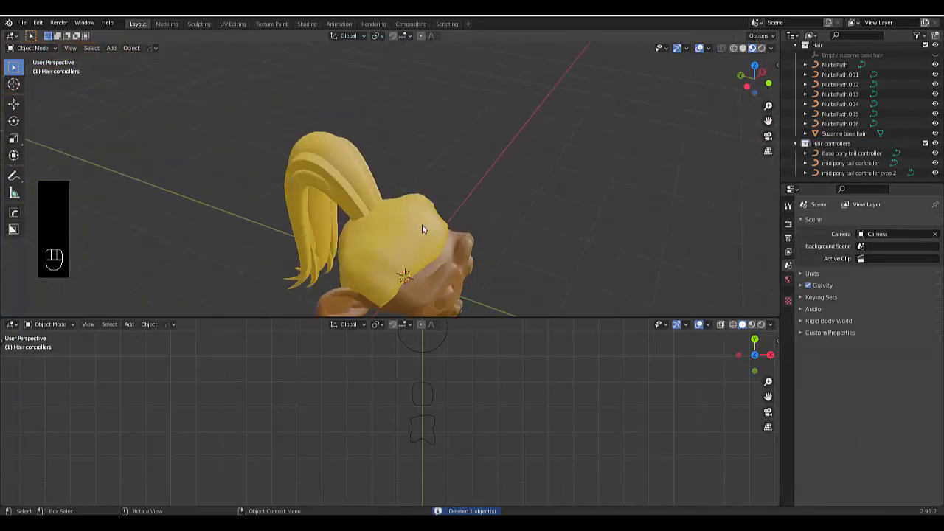
middle_drag(423, 230, 406, 223)
key(shift+a)
mouse_move(406, 223)
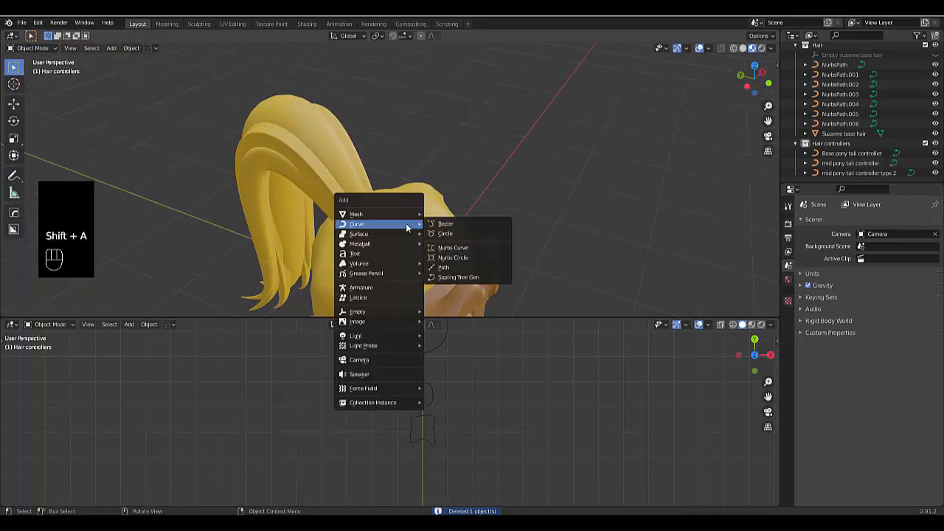
click(451, 268)
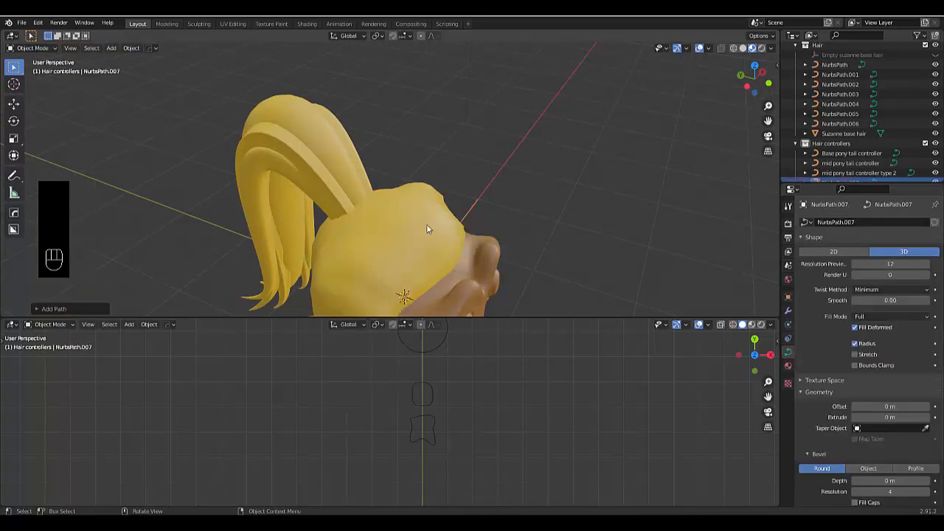
Step: In the right side view, raise the new path about 1.2 m along the Z axis to above the scalp
key(KP_3)
scroll(422, 184, down, 6)
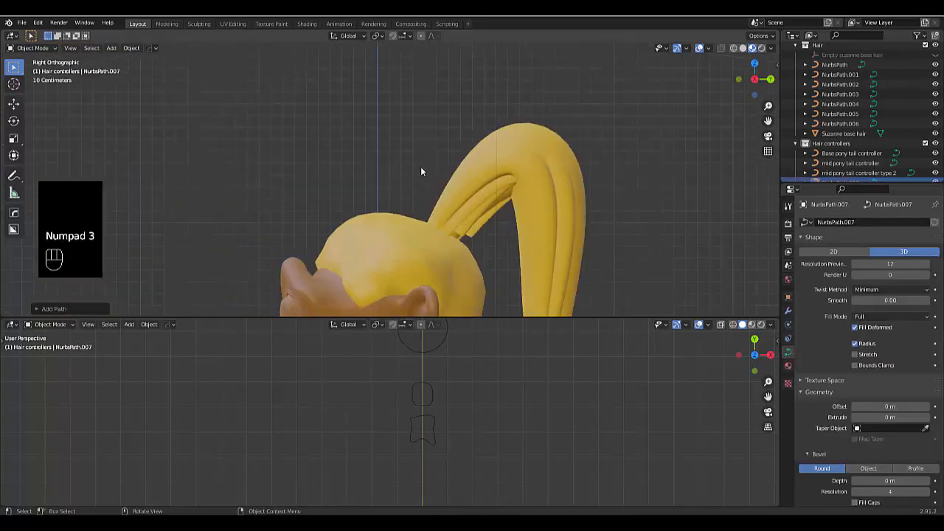
scroll(416, 197, down, 2)
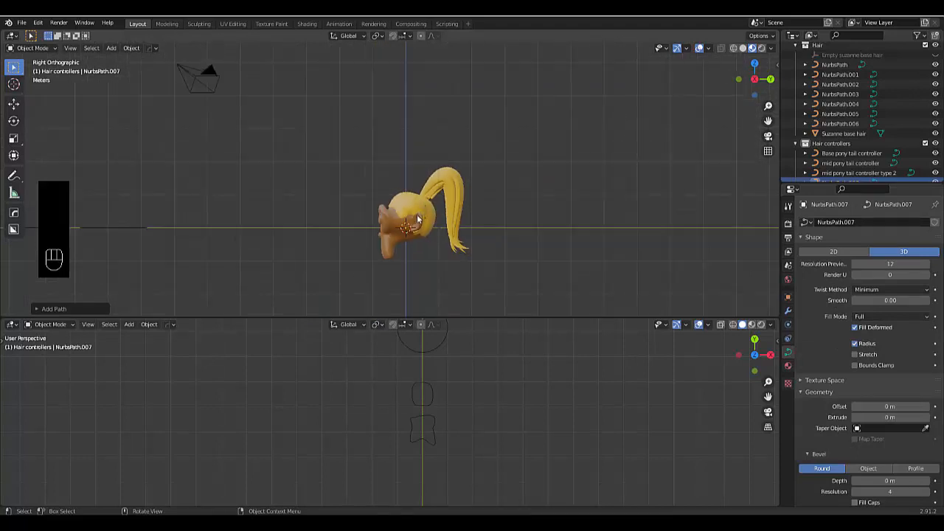
scroll(417, 214, up, 2)
key(g)
key(z)
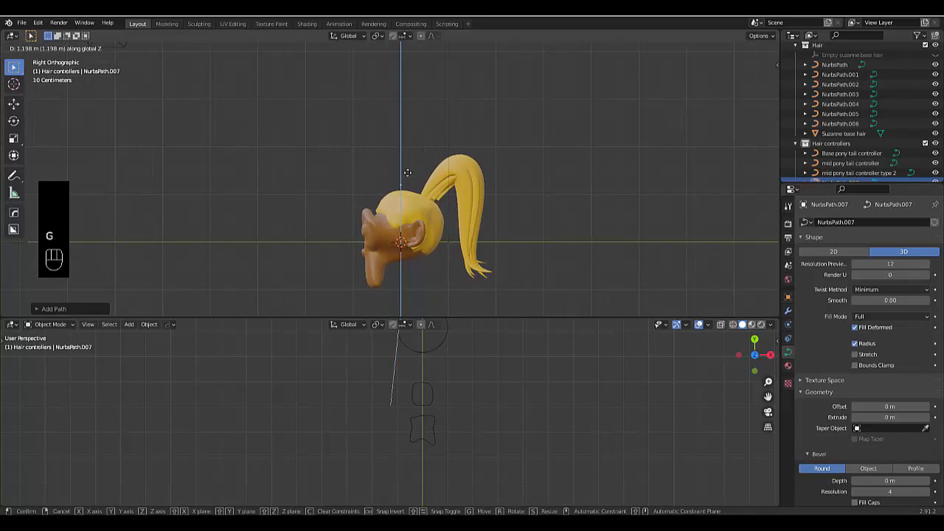
click(407, 177)
Step: Rotate the path about the global Z axis so it runs front to back along the head's centerline
key(KP_1)
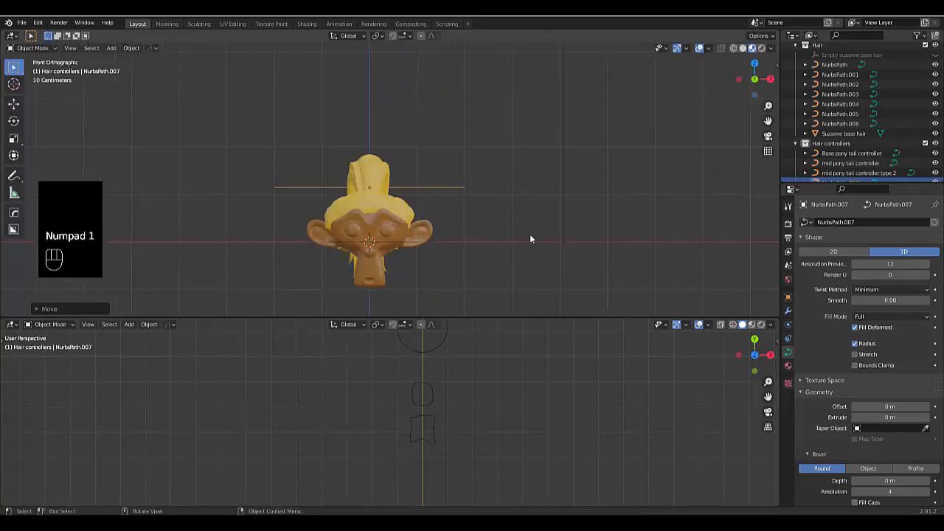
key(r)
key(z)
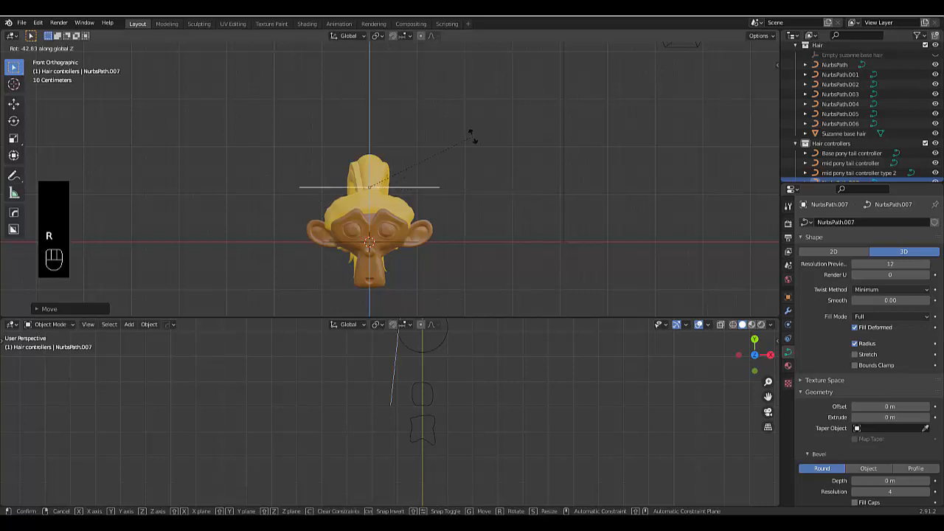
click(472, 138)
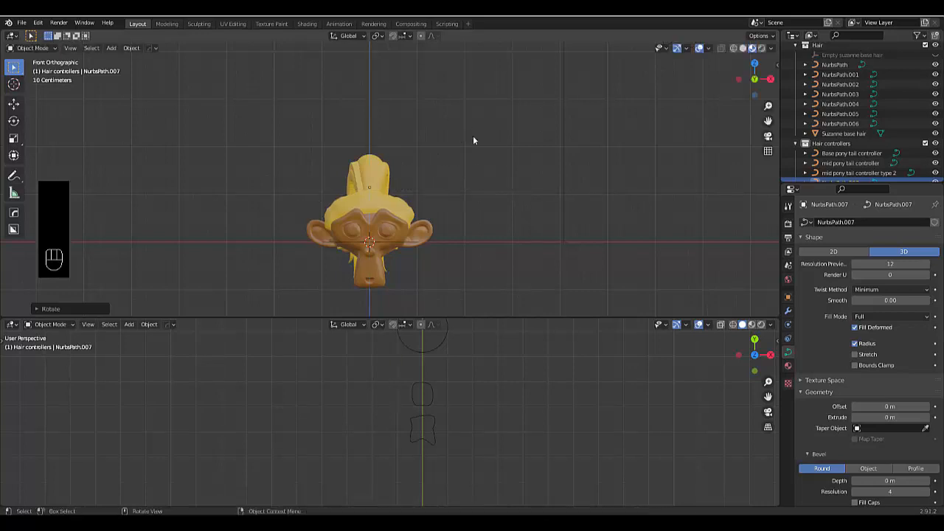
Step: In the top view, move the path backward along the Y axis until its front end is near the front hairline
key(KP_7)
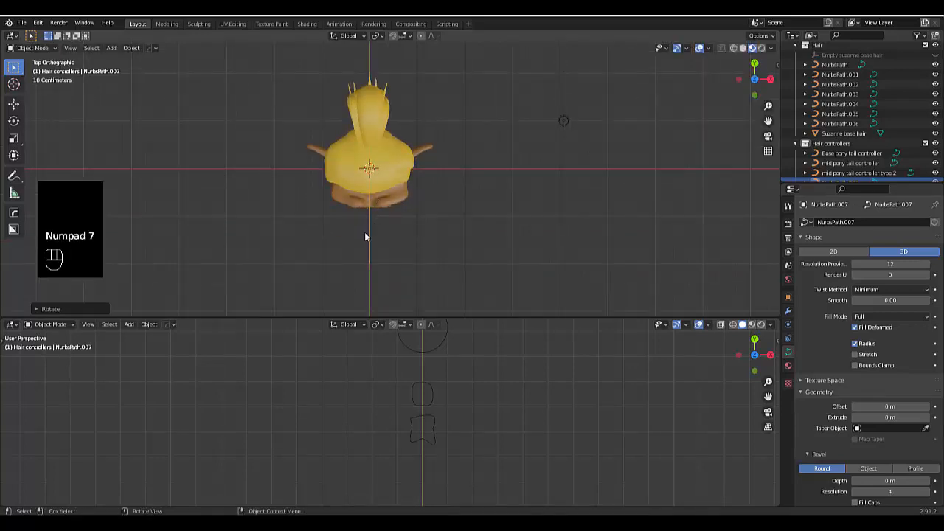
scroll(365, 236, up, 3)
key(g)
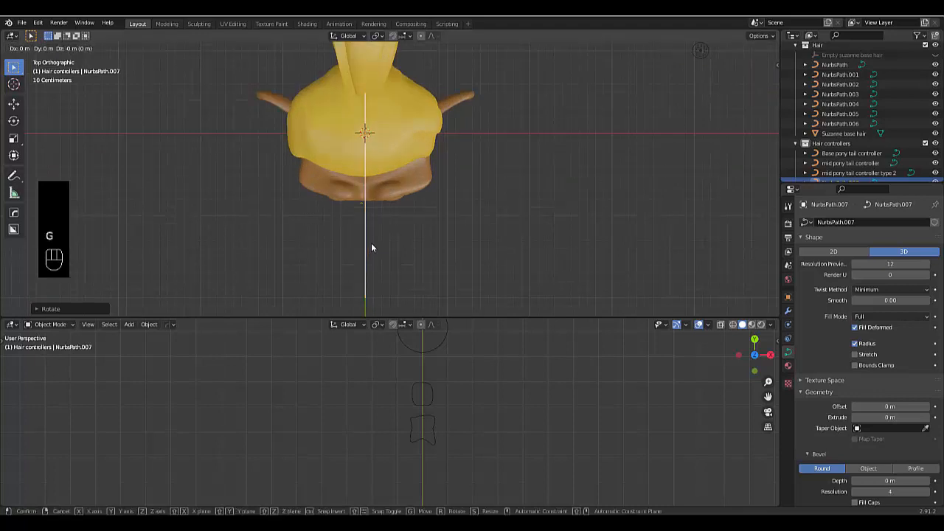
key(z)
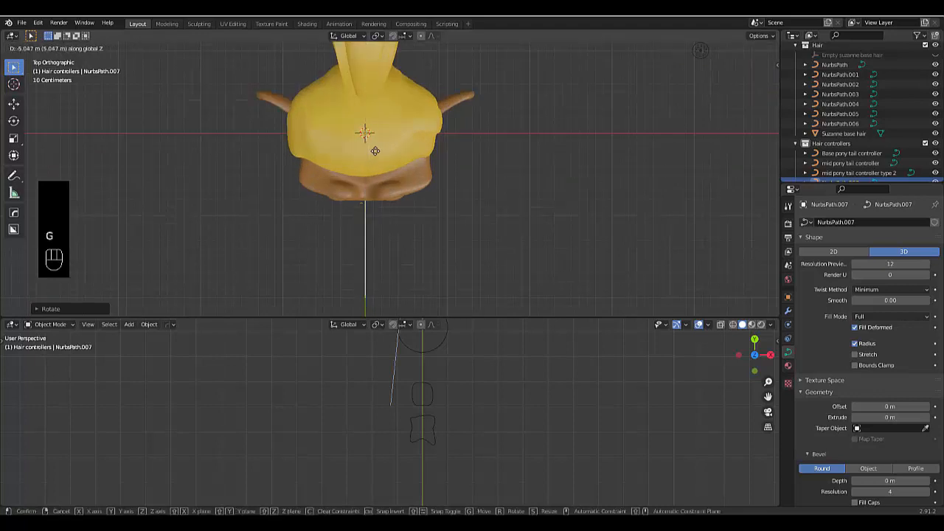
key(y)
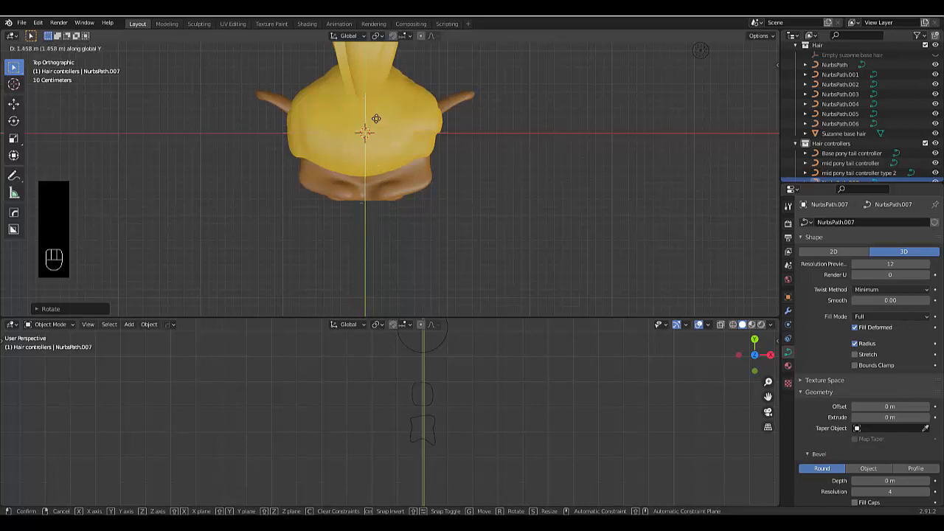
click(373, 133)
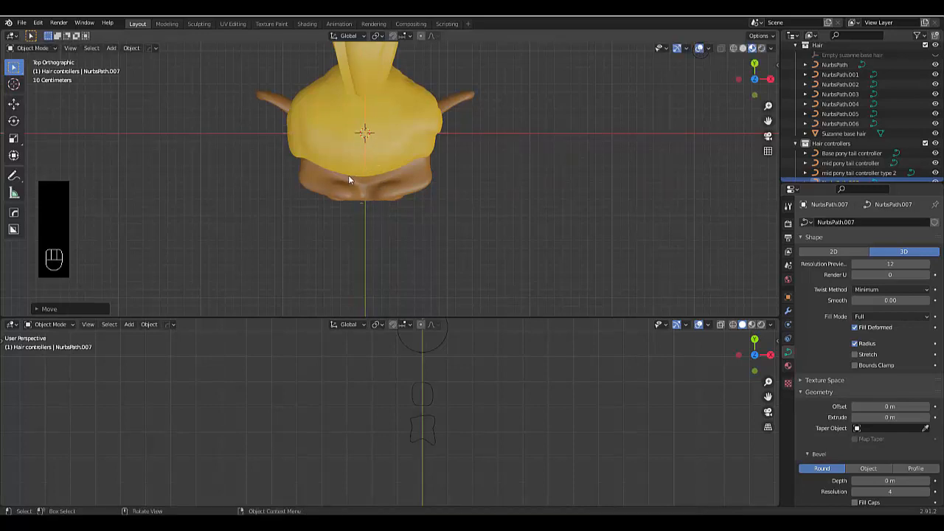
Step: In Edit Mode, move the path's front end control point forward along the Y axis to the edge of the hairline
scroll(366, 179, up, 5)
scroll(393, 146, up, 3)
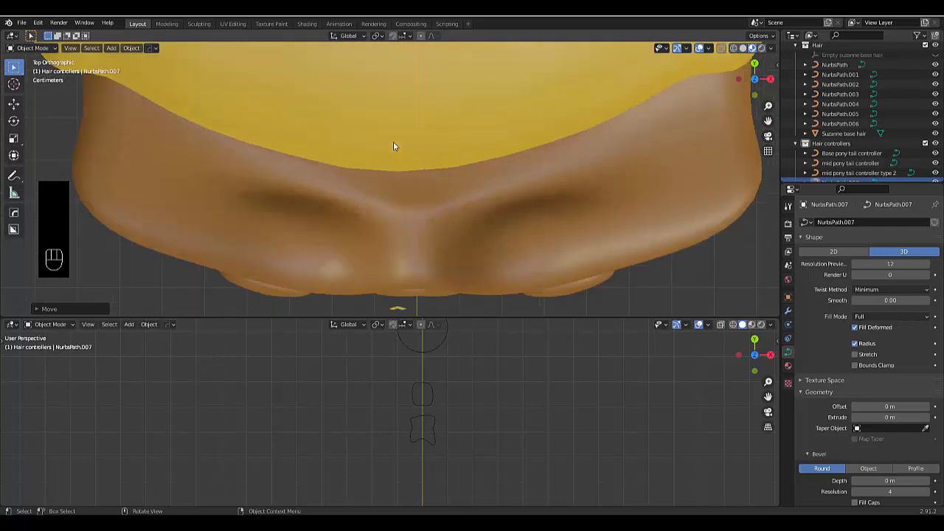
key(Tab)
click(445, 144)
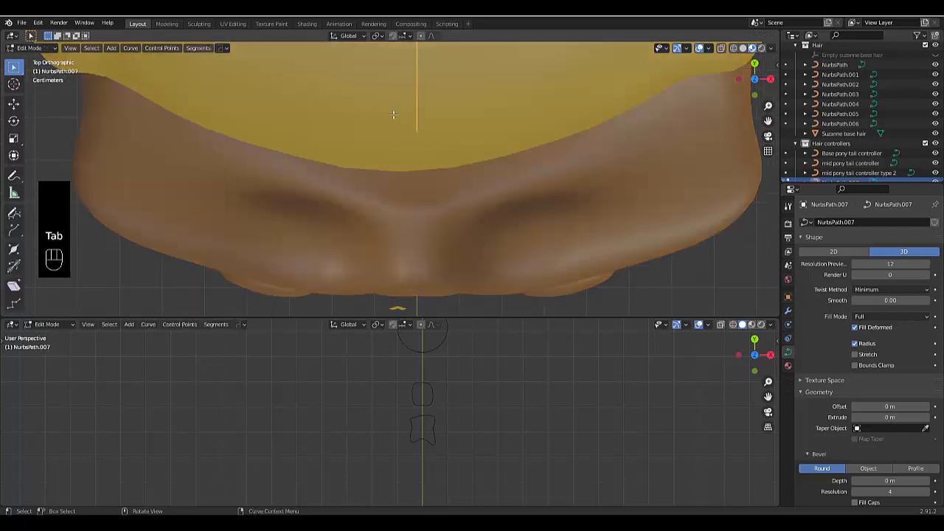
click(441, 162)
key(g)
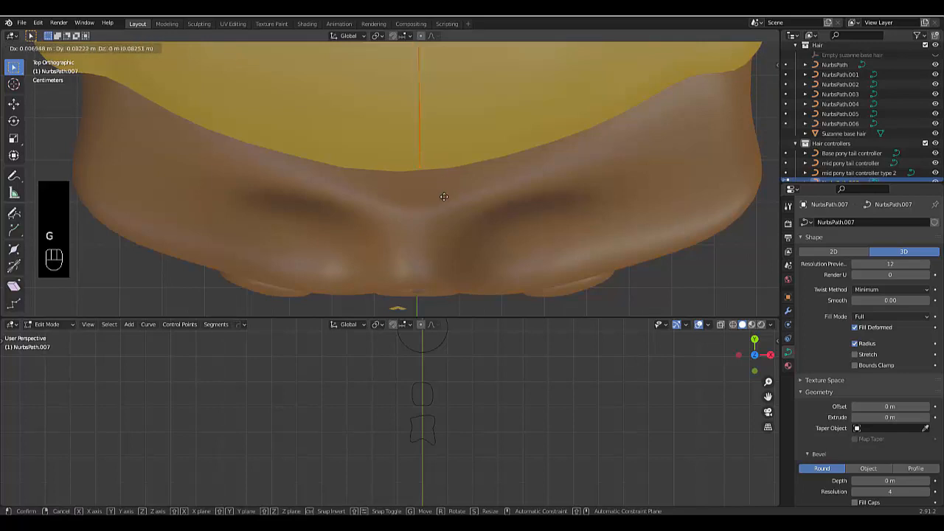
middle_click(441, 197)
click(444, 200)
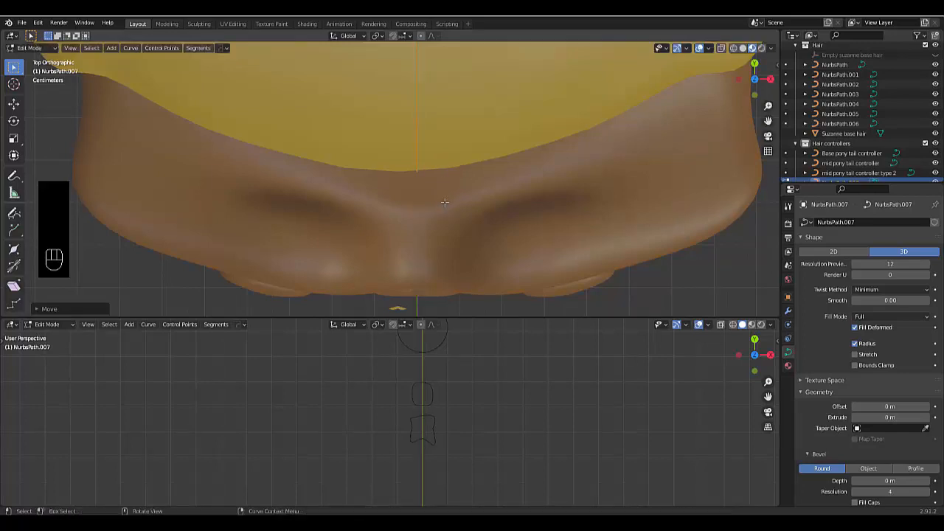
Step: In the right side view, lower the path's front end control point about 0.47 m along the Z axis to the front hairline
scroll(441, 184, down, 6)
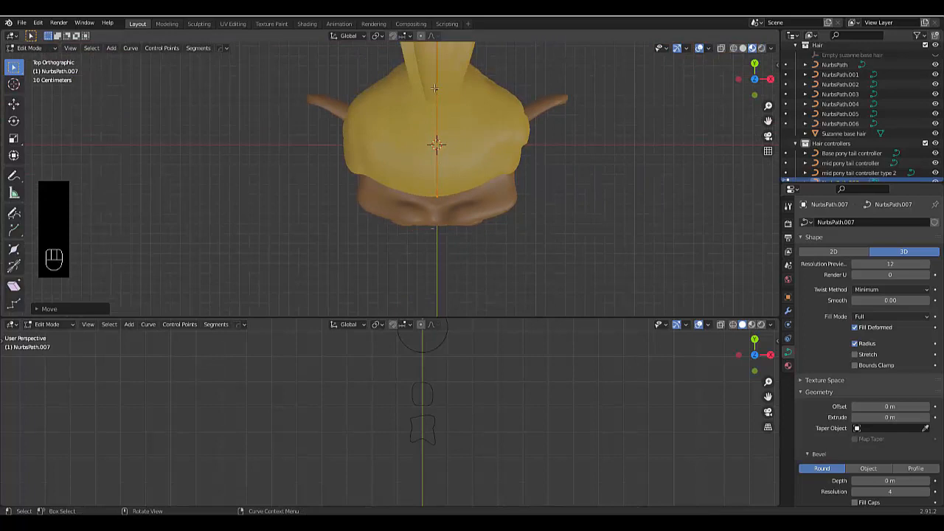
scroll(435, 87, up, 2)
middle_drag(421, 70, 366, 55)
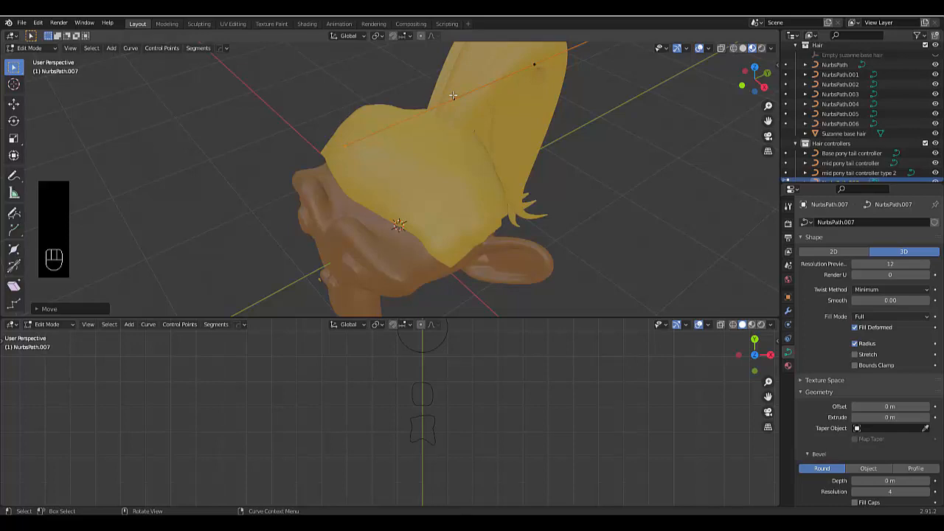
key(KP_3)
scroll(266, 166, up, 2)
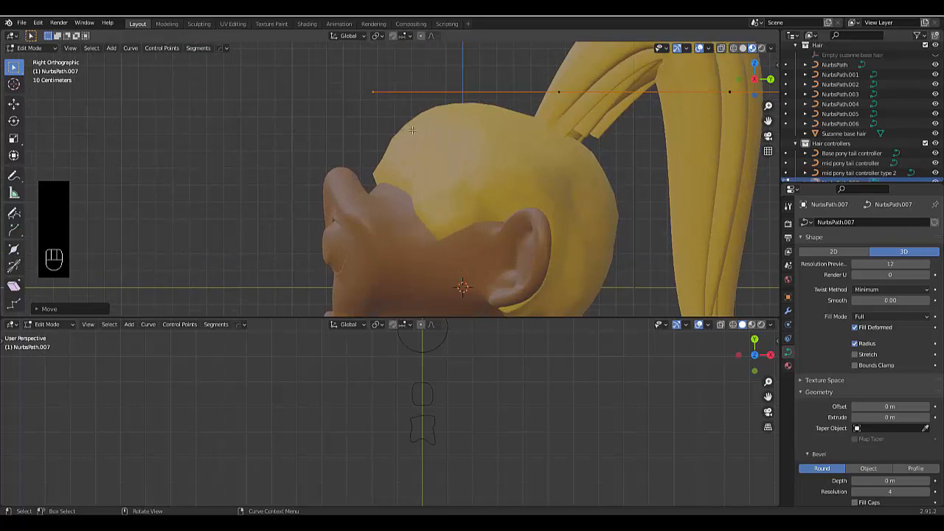
key(g)
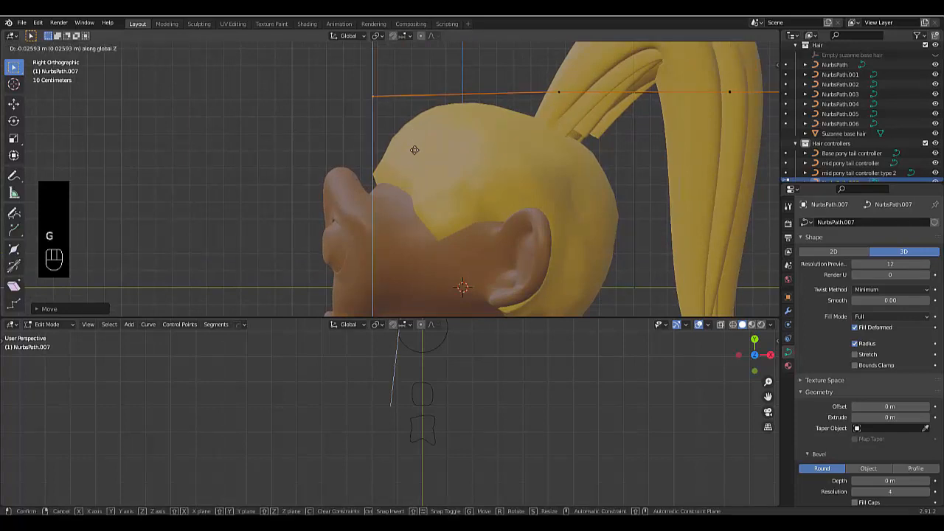
key(z)
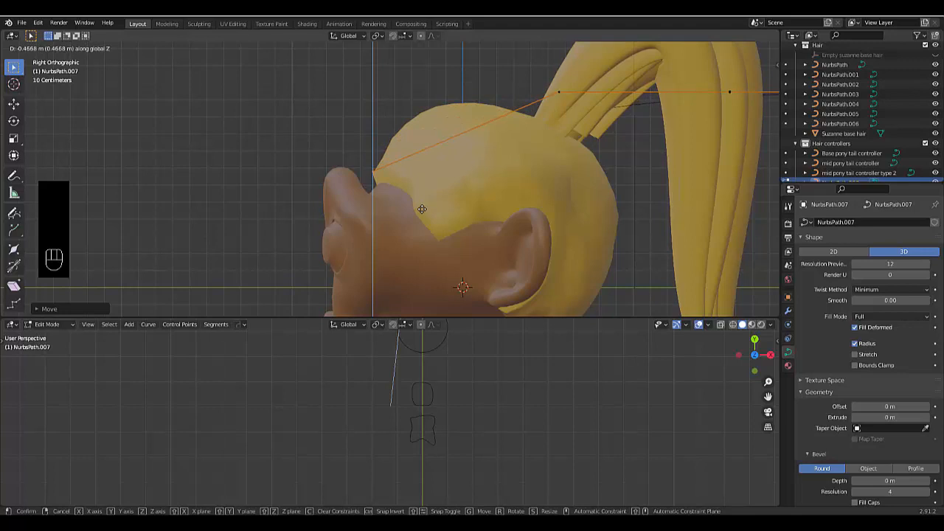
click(422, 209)
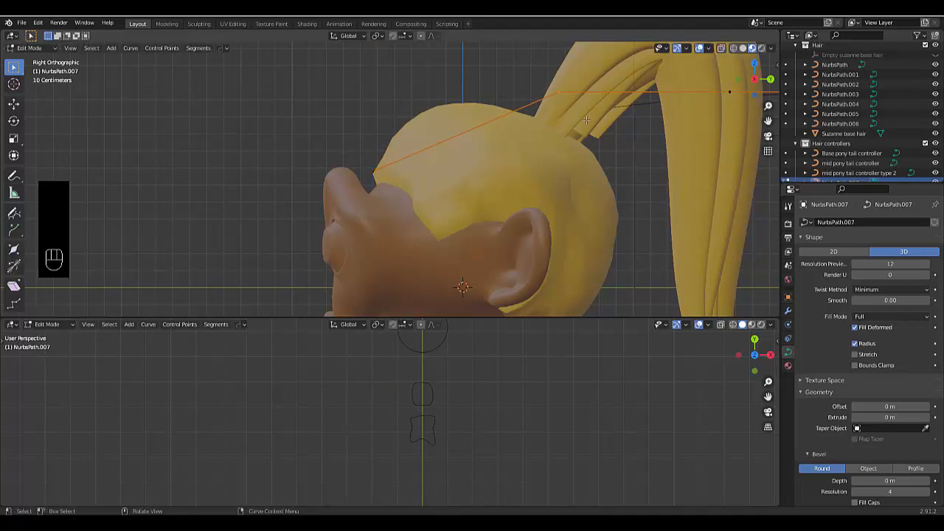
Step: Move the path's second and third control points forward and down so they follow the scalp's front curve above the hairline
key(g)
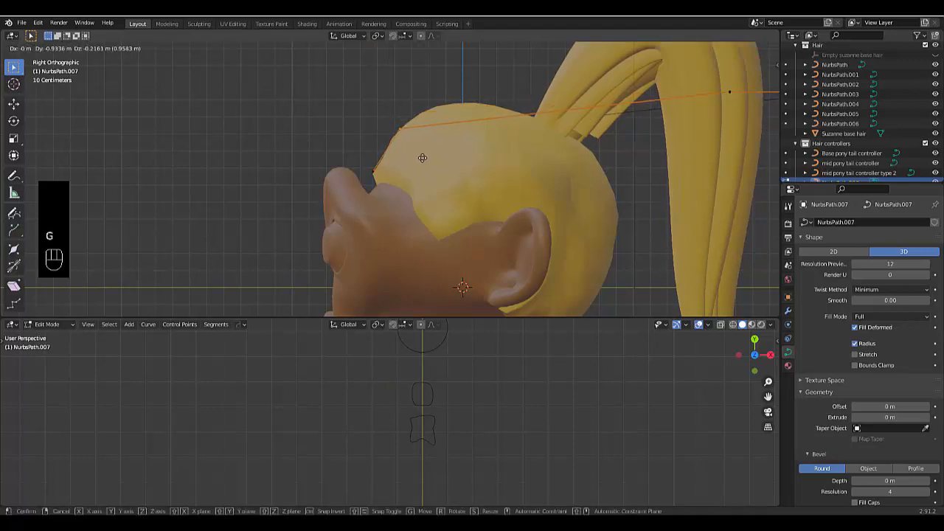
click(418, 163)
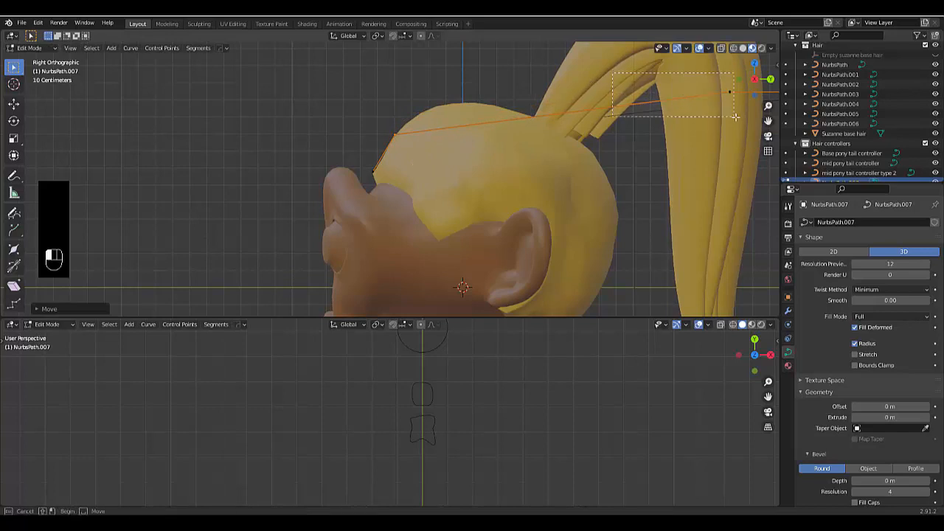
key(g)
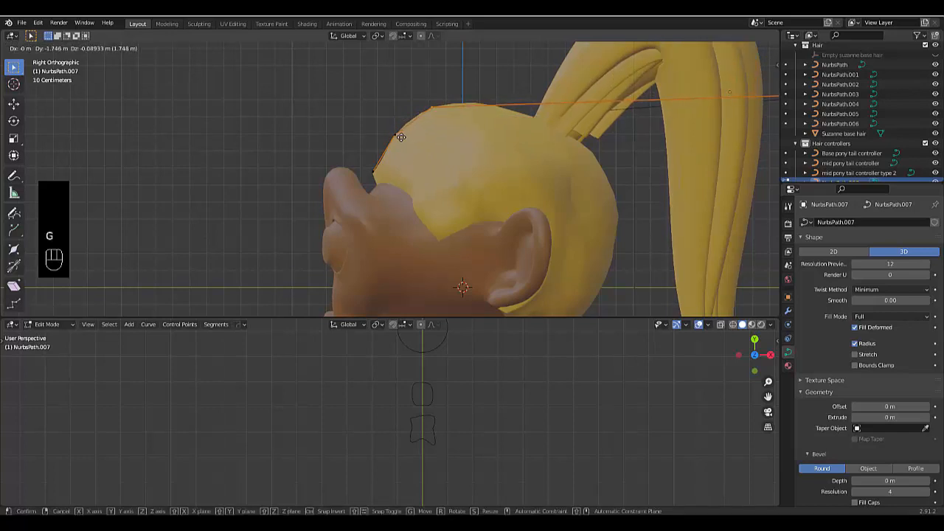
click(399, 138)
Step: Move the path's fourth control point onto the top of the scalp and its rear end point to the ponytail's base
scroll(468, 135, down, 4)
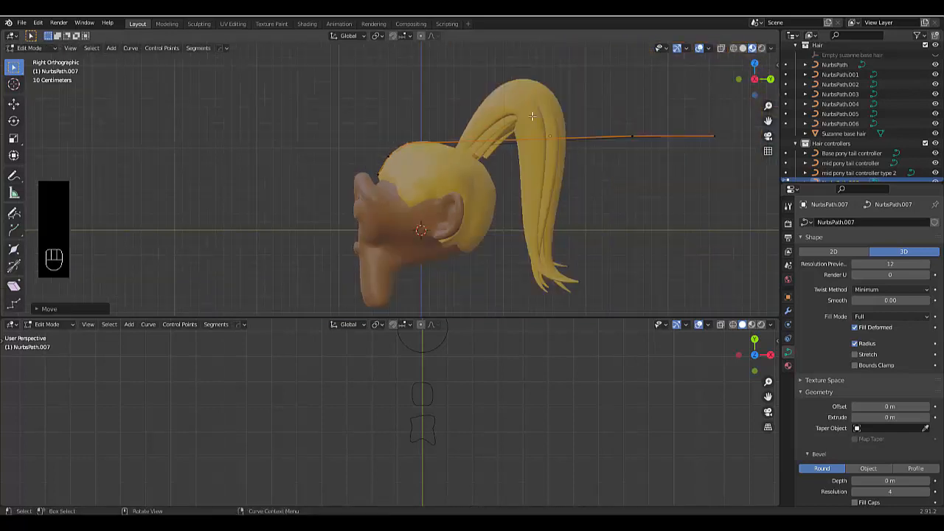
drag(532, 116, 643, 158)
key(g)
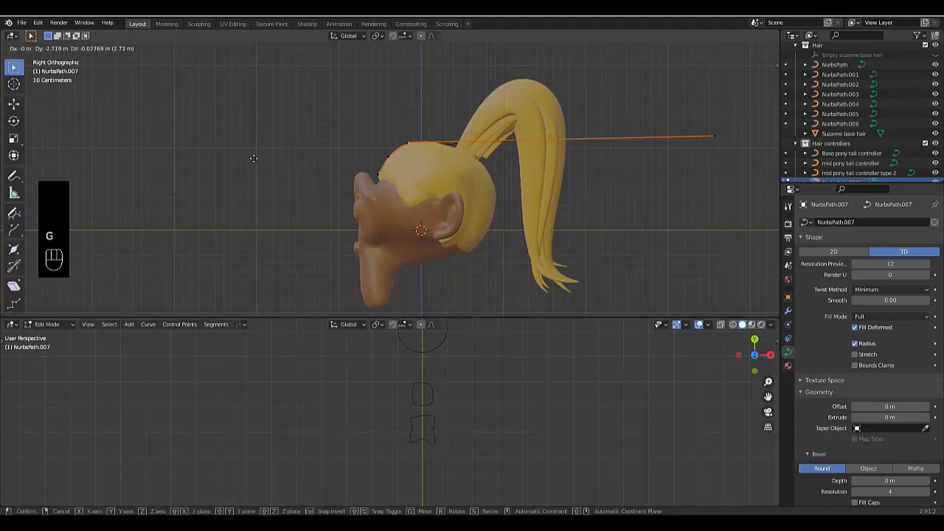
click(276, 158)
key(b)
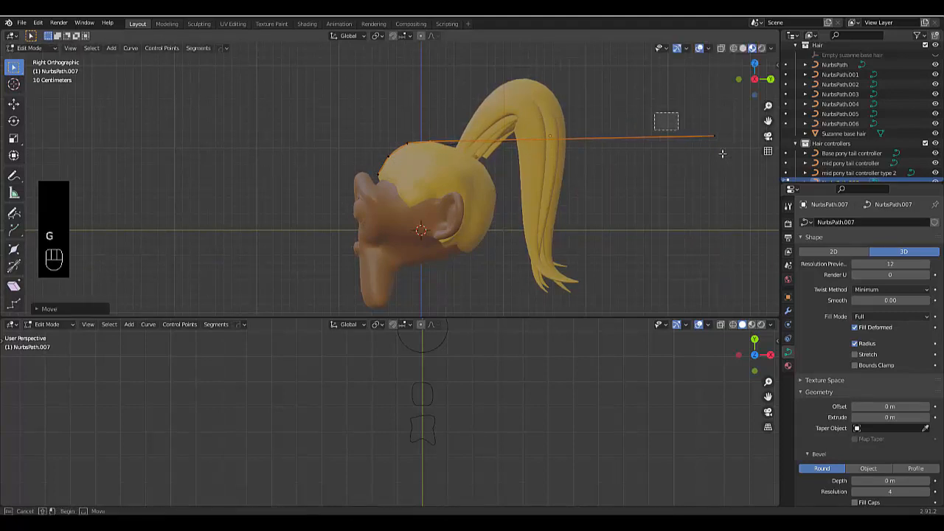
drag(722, 153, 736, 164)
key(g)
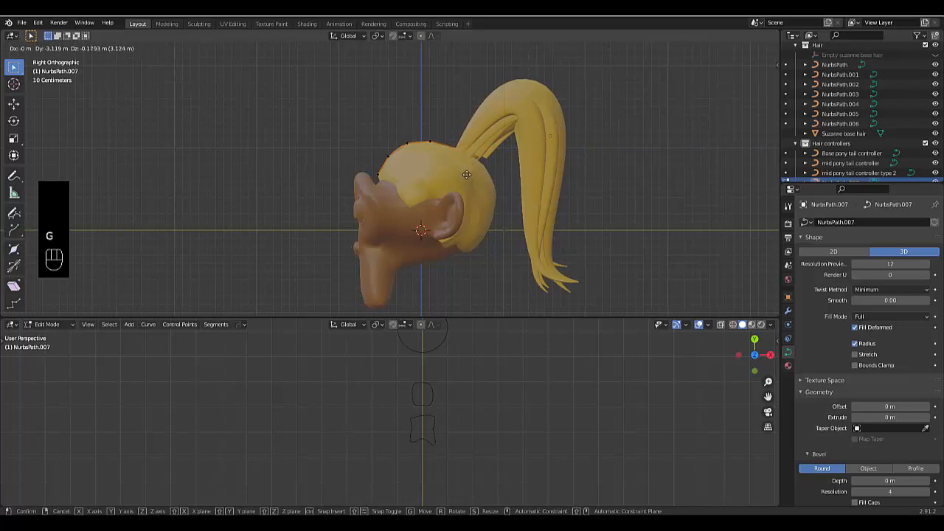
click(466, 174)
Step: Leave Edit Mode and add a Bezier circle to serve as a new hair controller
scroll(430, 144, up, 4)
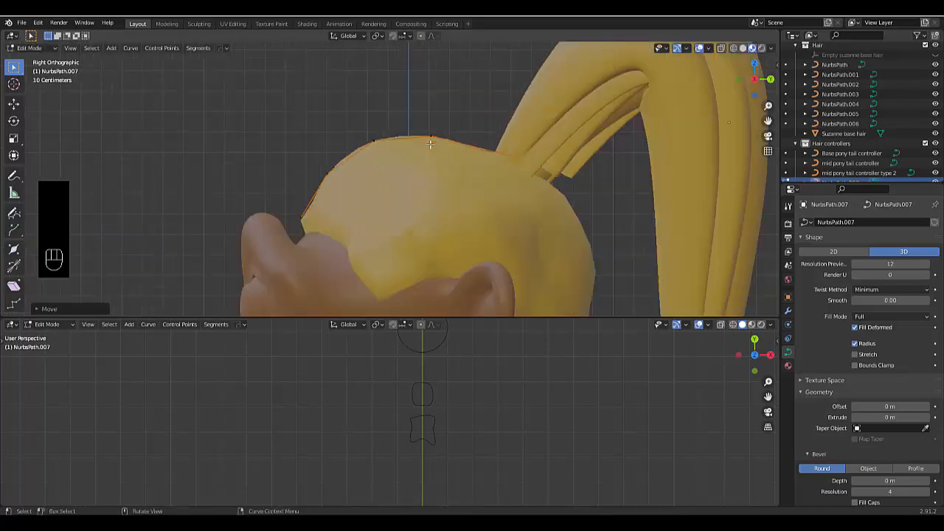
scroll(430, 144, up, 3)
middle_drag(478, 141, 518, 151)
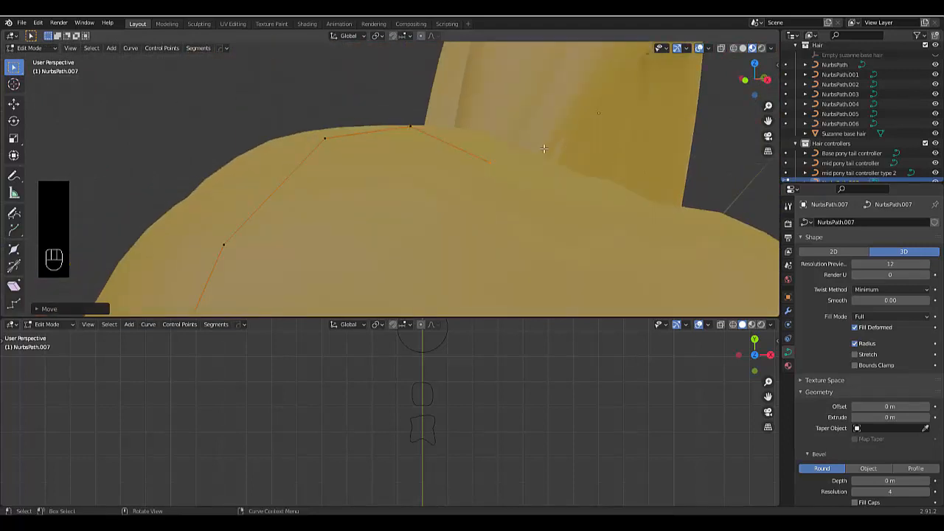
scroll(516, 155, down, 7)
middle_drag(499, 182, 502, 197)
key(shift+a)
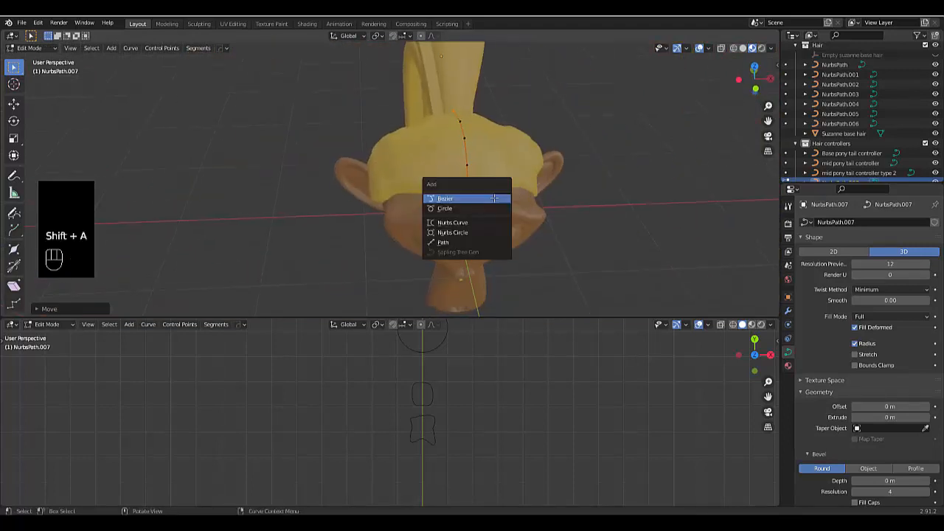
key(Tab)
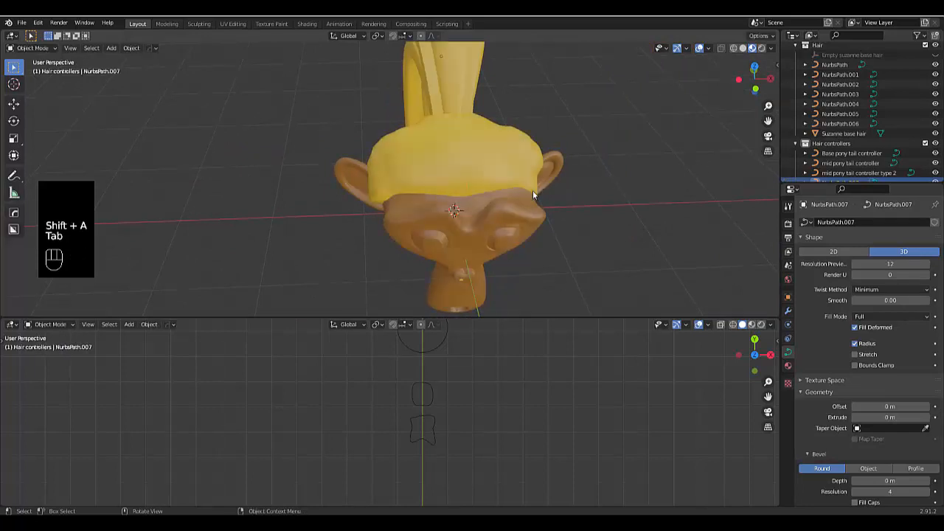
key(shift+a)
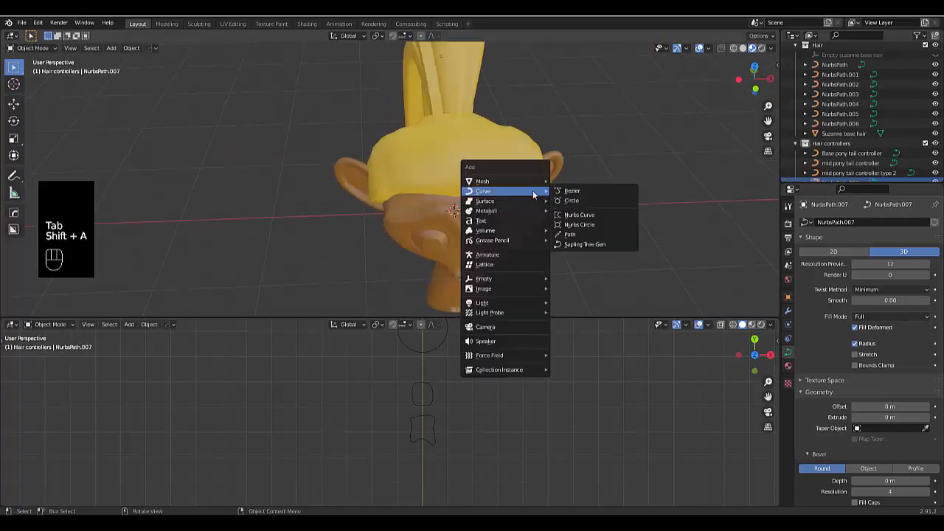
click(581, 200)
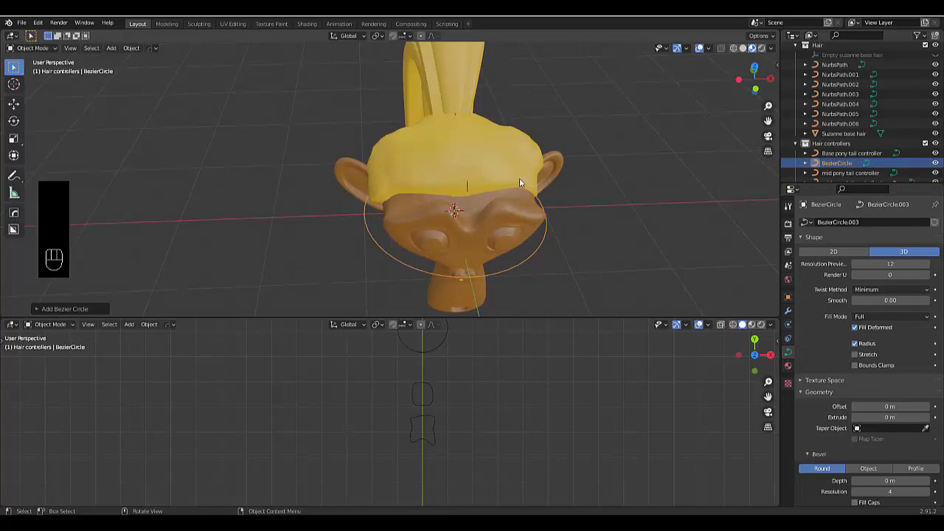
Step: In the top view, move the Bezier circle about 15 m along the negative Y axis, beyond the existing controller shapes
scroll(565, 235, down, 5)
key(KP_7)
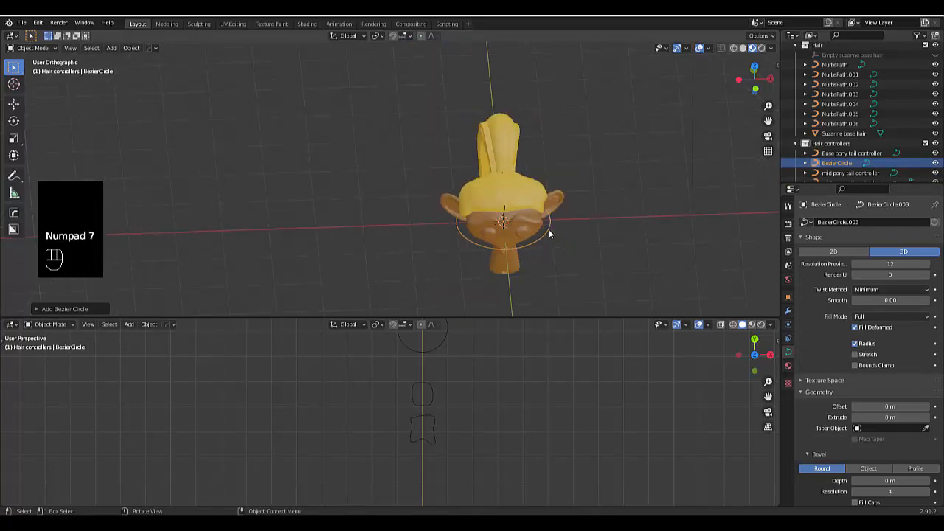
scroll(564, 159, down, 5)
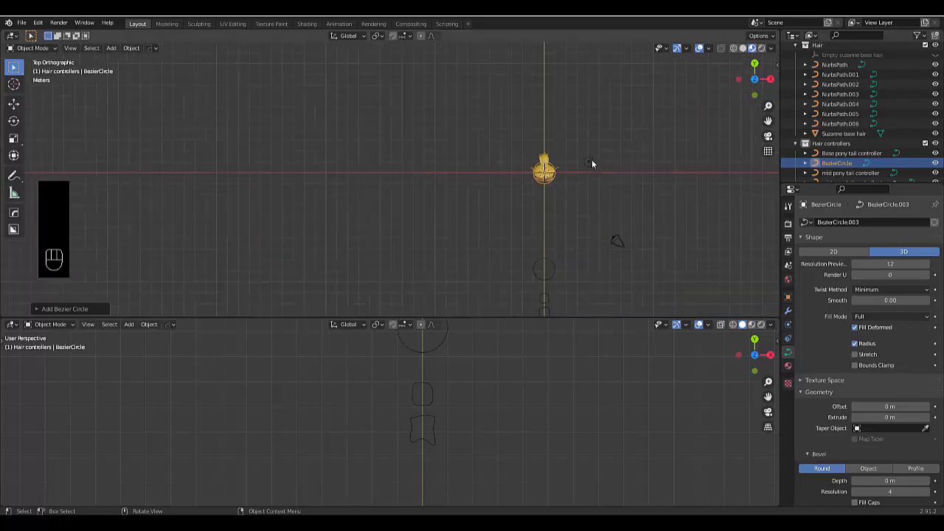
scroll(592, 160, down, 4)
key(g)
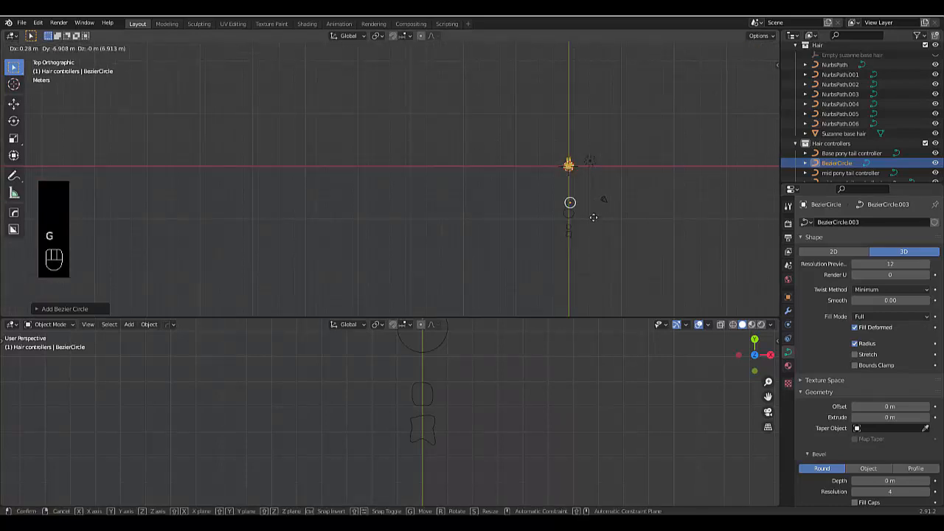
key(y)
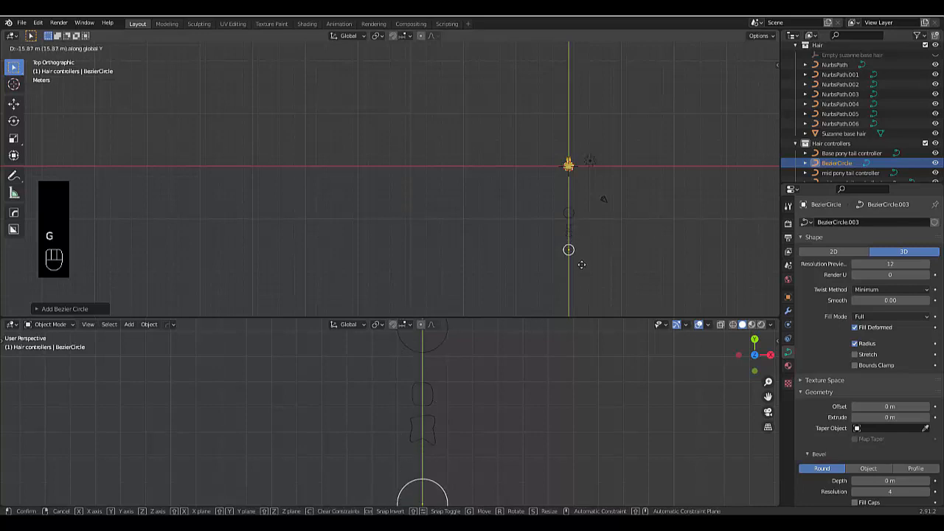
click(584, 262)
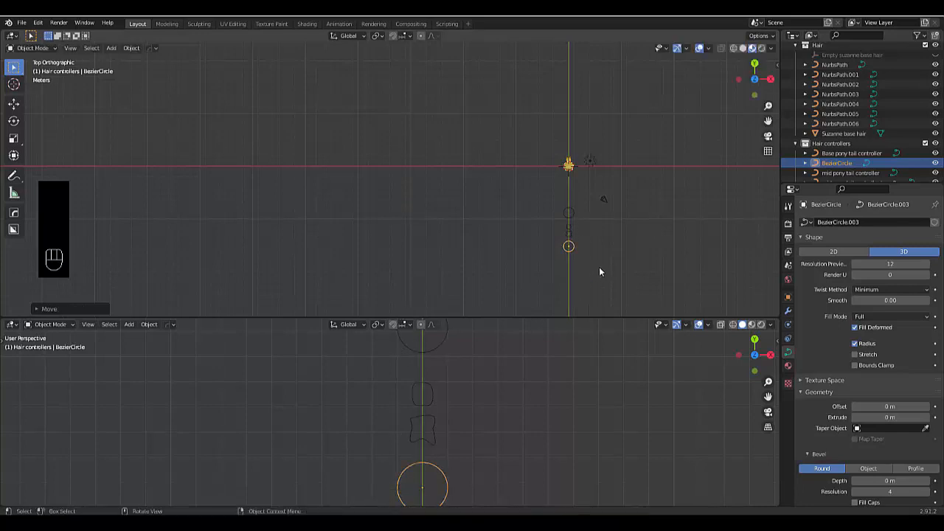
Step: Select the scalp path NurbsPath.007 and move it from the Hair controllers collection to the Hair collection
scroll(583, 164, up, 12)
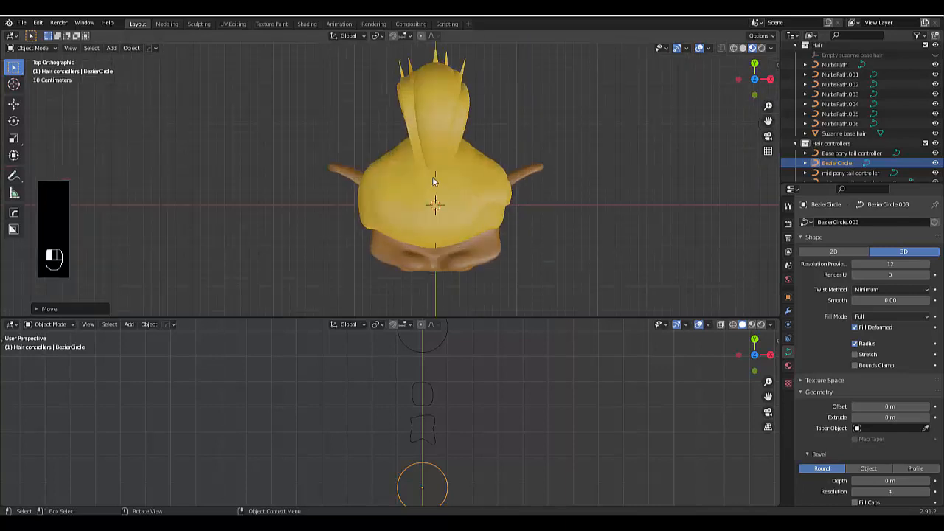
click(433, 181)
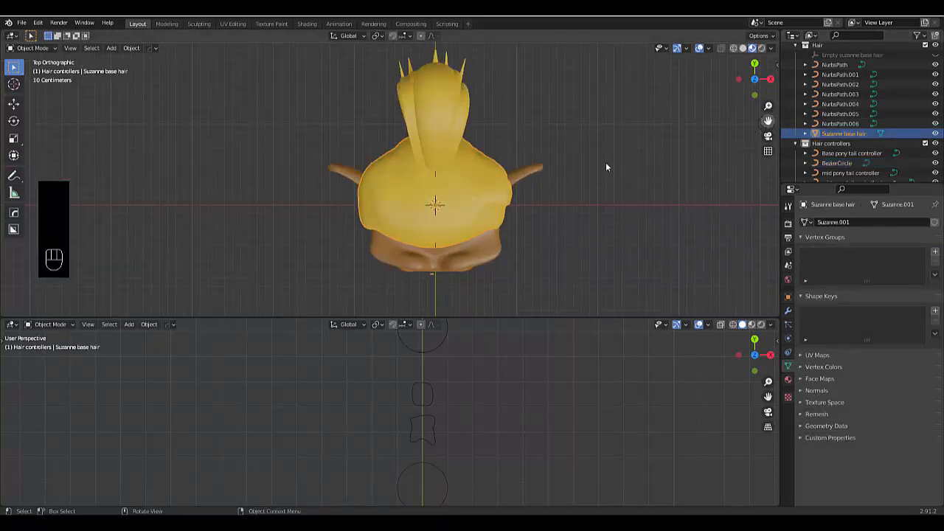
click(433, 175)
click(437, 174)
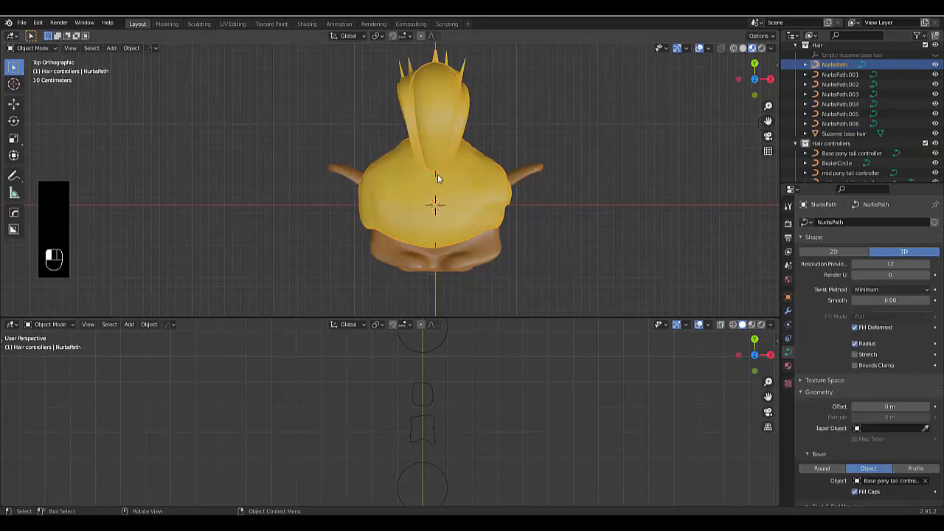
click(435, 247)
scroll(860, 144, down, 1)
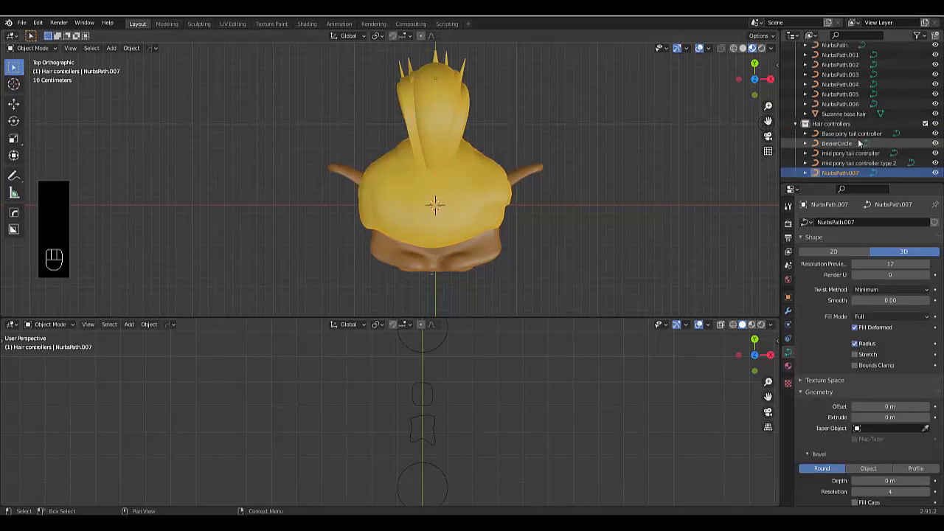
drag(841, 172, 835, 94)
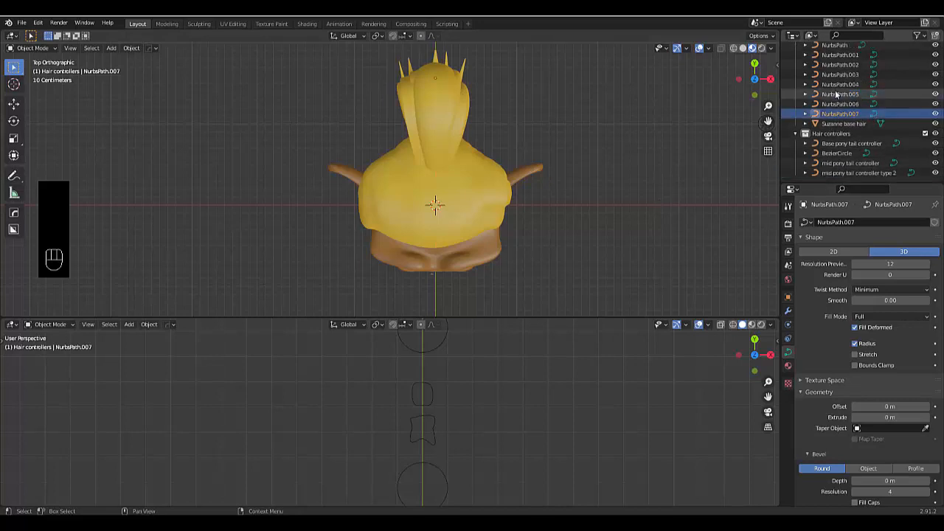
scroll(836, 94, up, 1)
scroll(429, 250, up, 1)
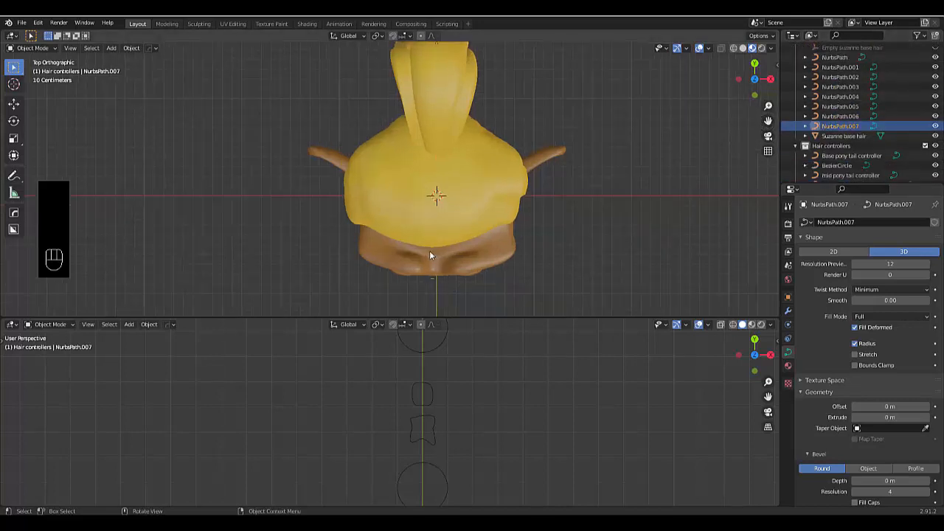
Step: Switch the scalp path NurbsPath.007's bevel mode to Object and browse the available bevel objects
middle_drag(429, 250, 413, 140)
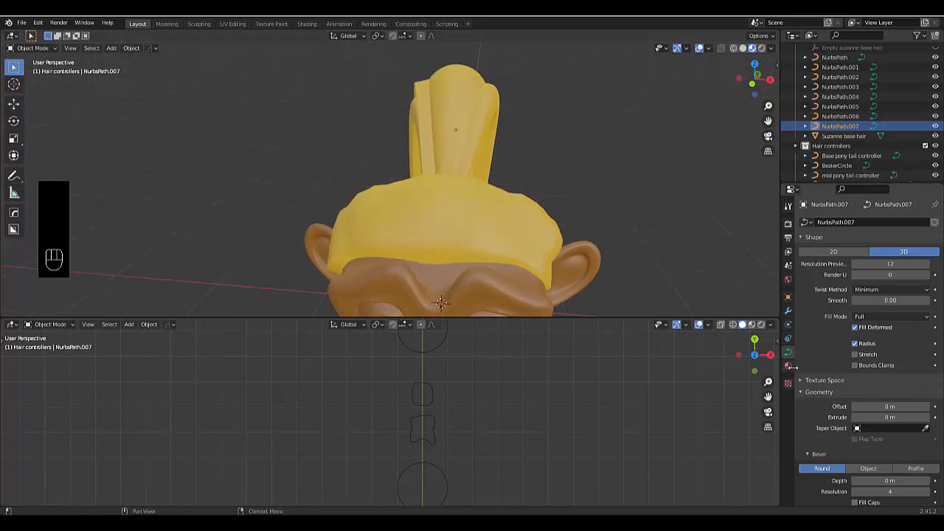
click(883, 469)
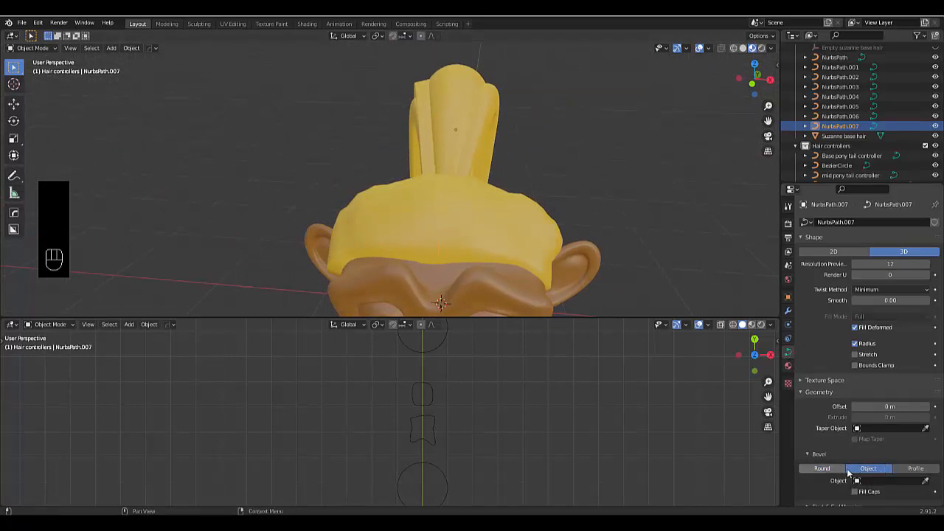
click(881, 480)
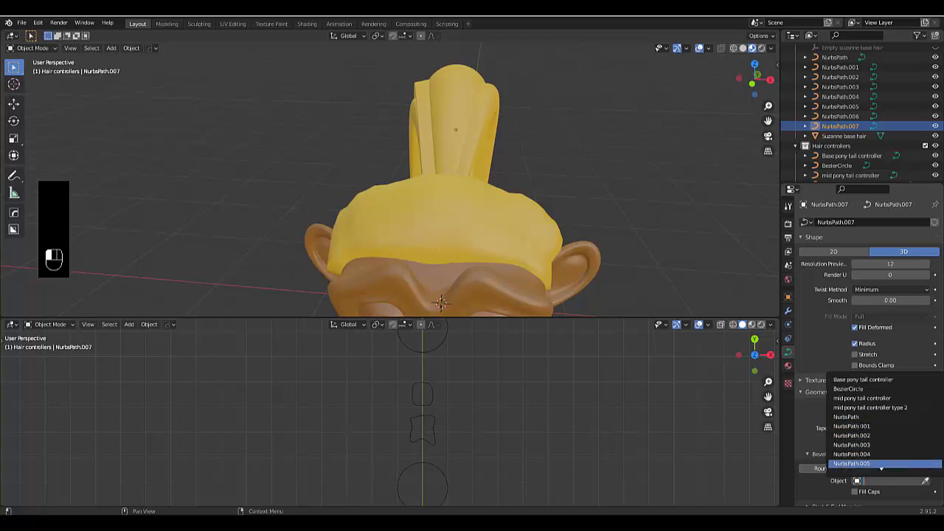
scroll(862, 426, down, 1)
scroll(361, 241, down, 5)
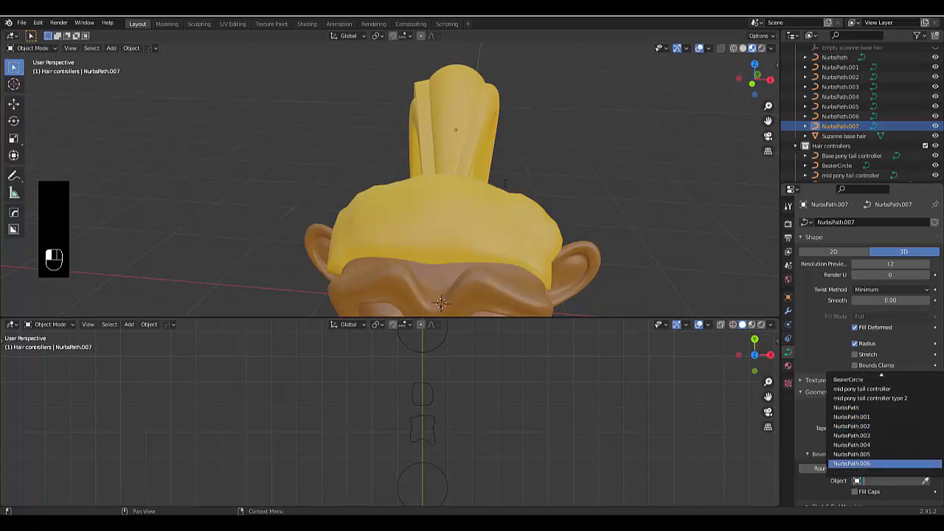
scroll(596, 142, down, 10)
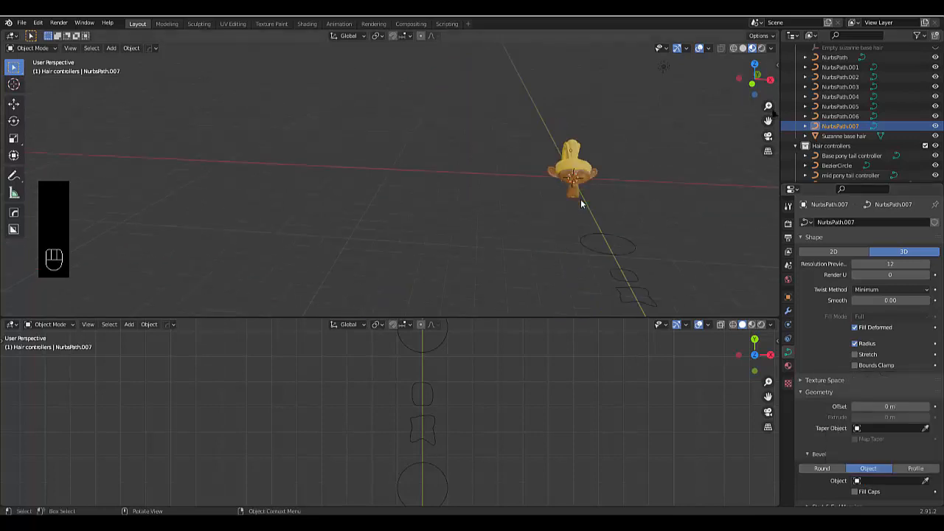
Step: Select the new Bezier circle beyond the existing controller shapes and rename it "base head hair"
click(423, 462)
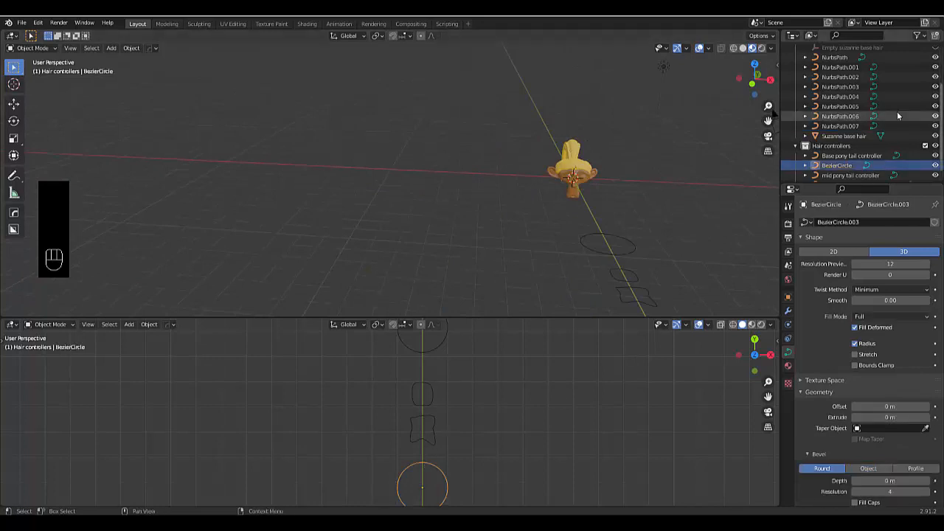
scroll(898, 115, down, 1)
double_click(837, 158)
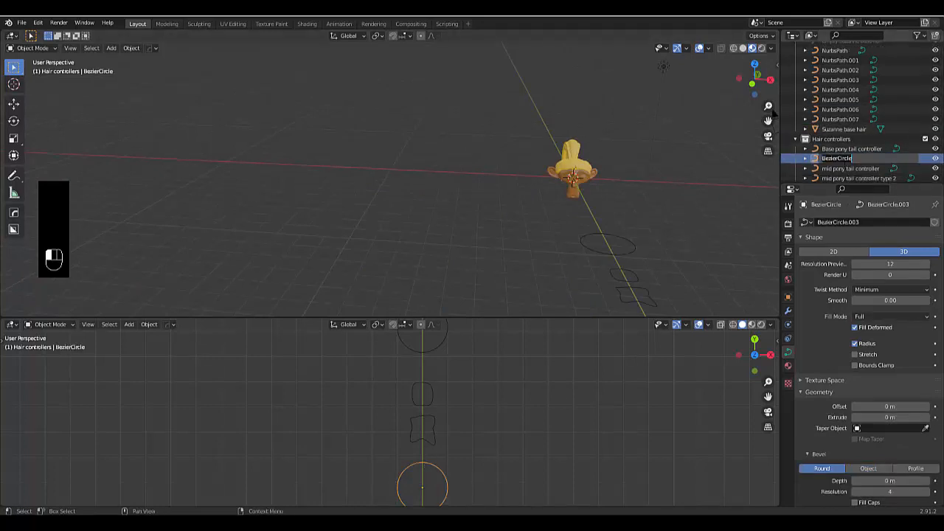
text(base head hair)
key(Return)
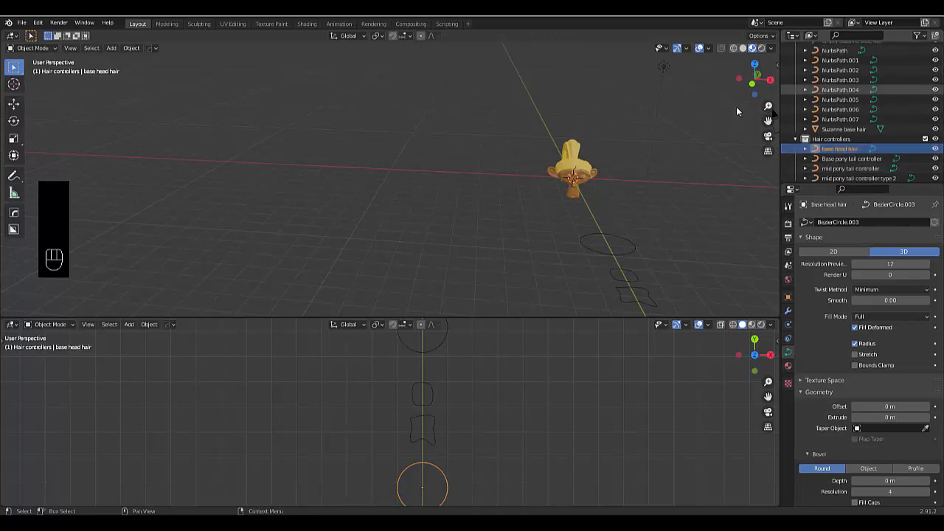
Step: Select the Suzanne base hair mesh and move it out of the Hair collection
scroll(634, 174, up, 4)
middle_drag(542, 157, 517, 174)
scroll(514, 167, up, 3)
scroll(515, 167, up, 2)
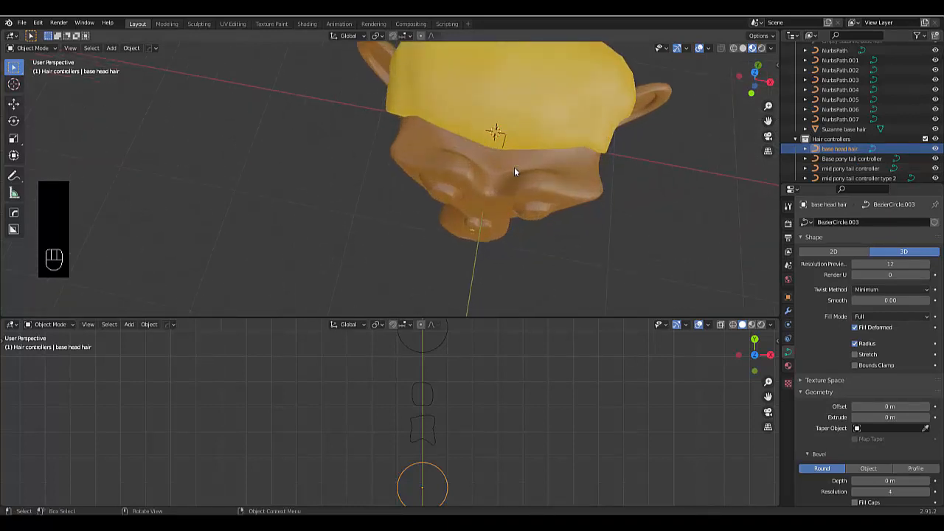
click(492, 137)
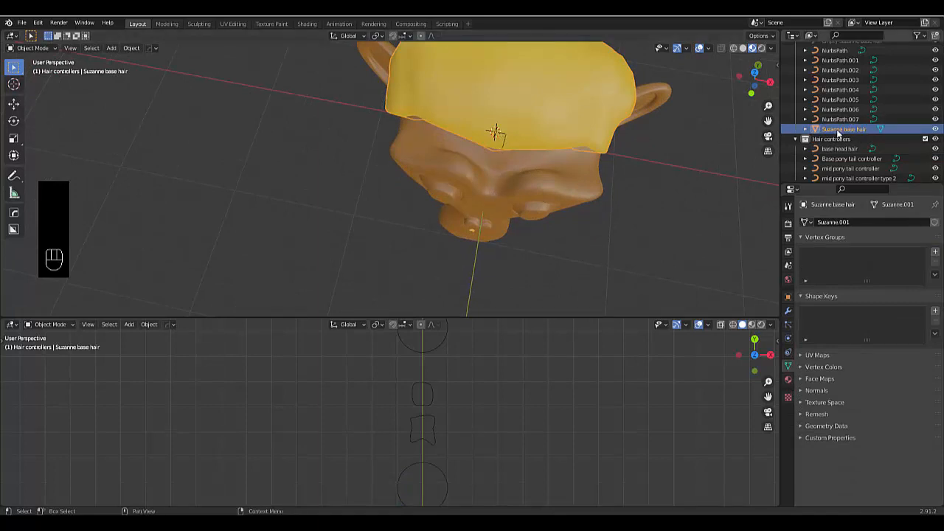
drag(838, 132, 850, 148)
Step: Select the scalp path NurbsPath.007 and assign base head hair as its bevel object
scroll(495, 143, up, 2)
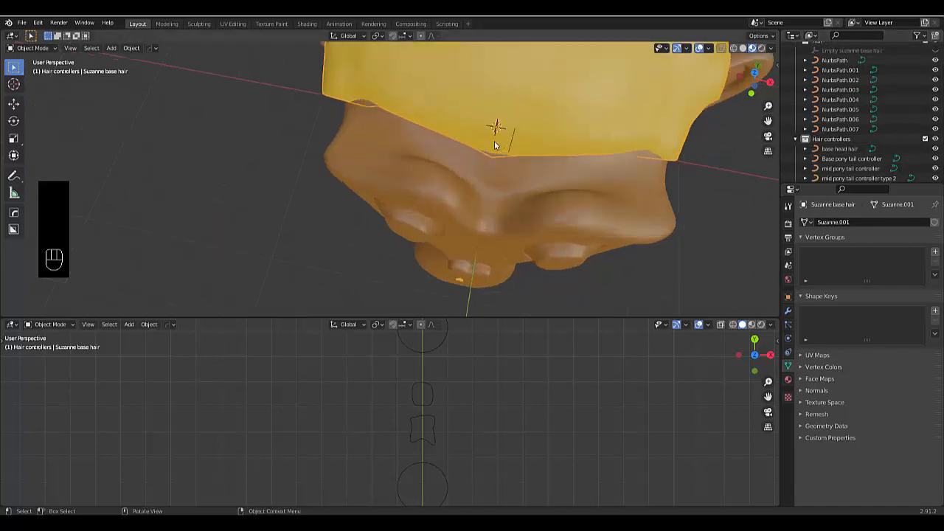
click(508, 152)
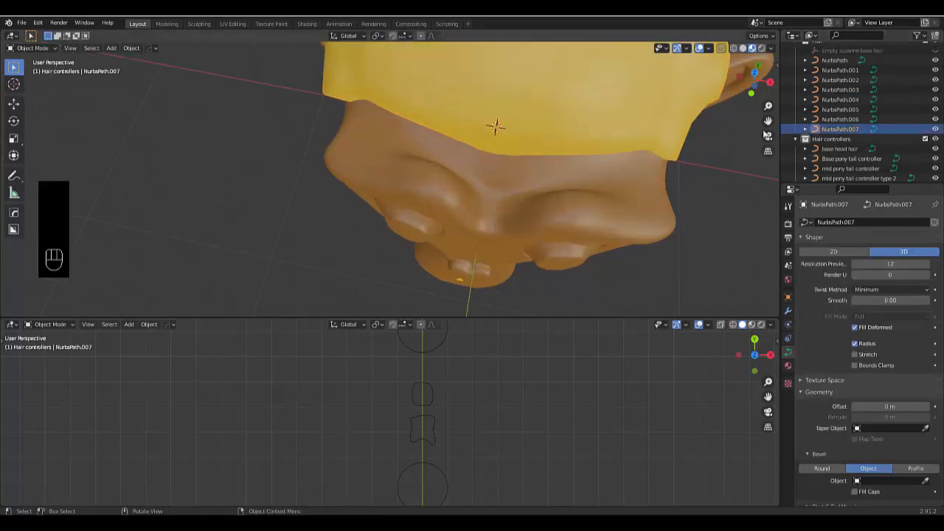
scroll(568, 167, down, 3)
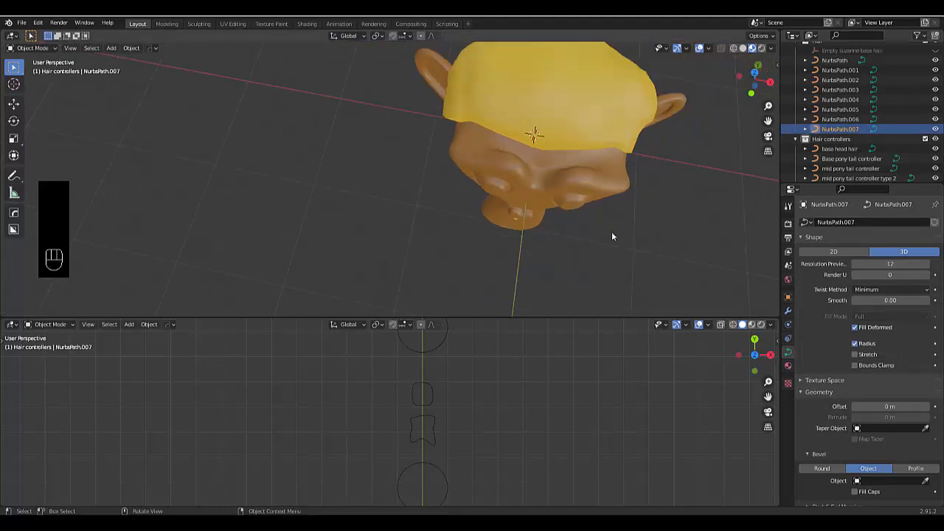
middle_drag(611, 236, 635, 243)
click(860, 428)
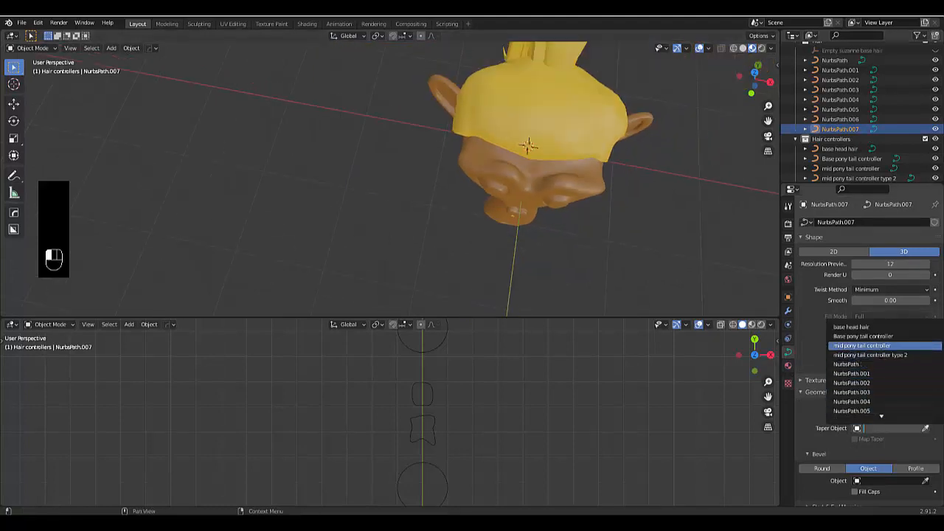
click(856, 327)
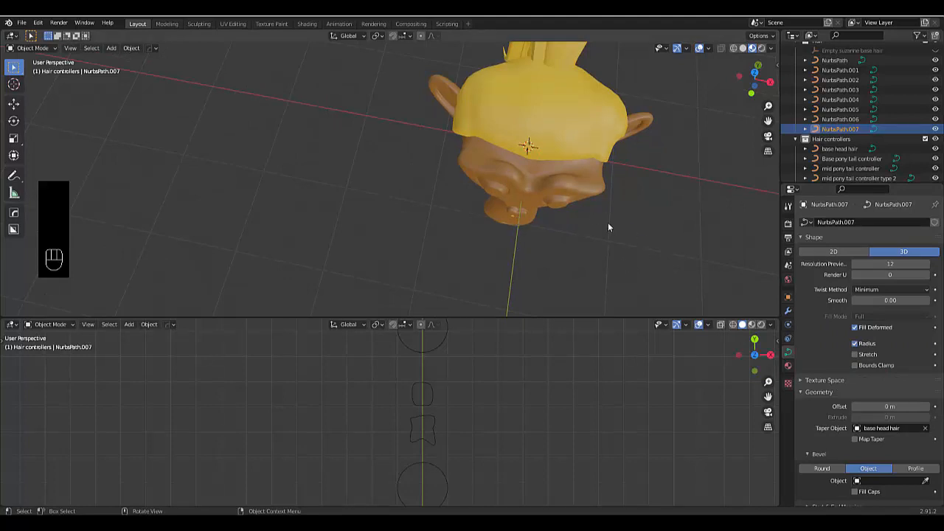
scroll(605, 222, down, 6)
scroll(612, 252, up, 5)
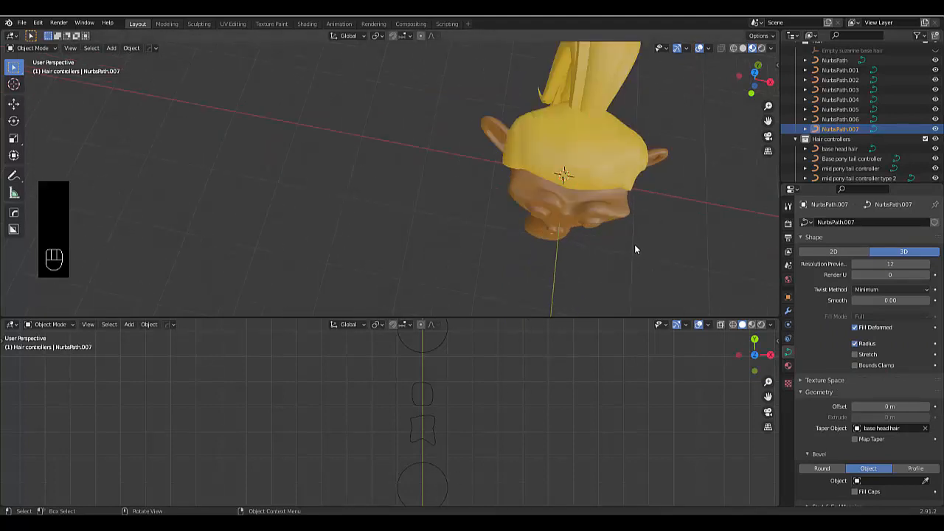
click(886, 481)
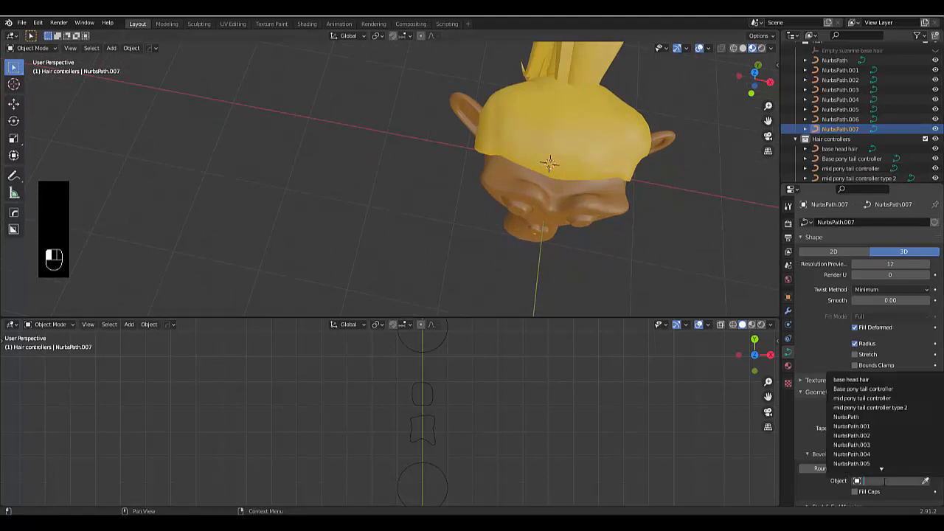
click(852, 379)
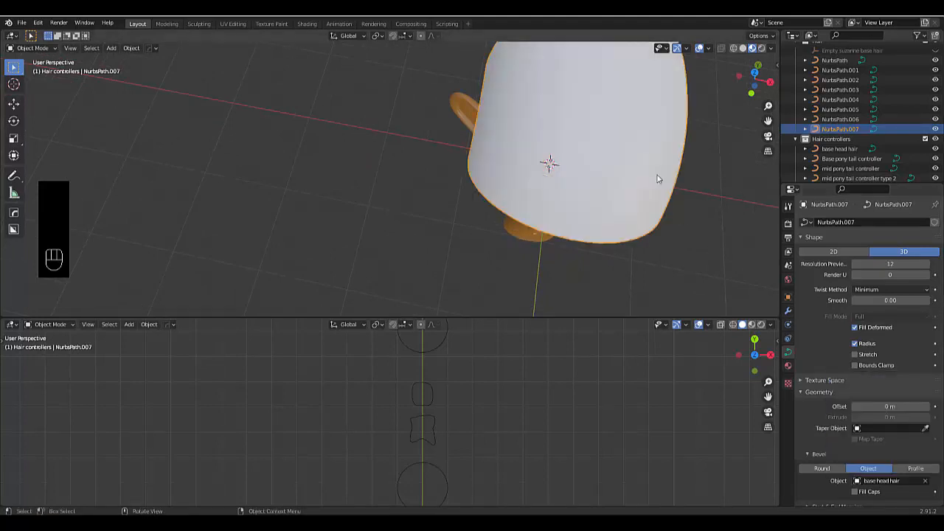
Step: Scale the base head hair circle down until the scalp strand is a thin tube along the top of the head
click(481, 488)
key(s)
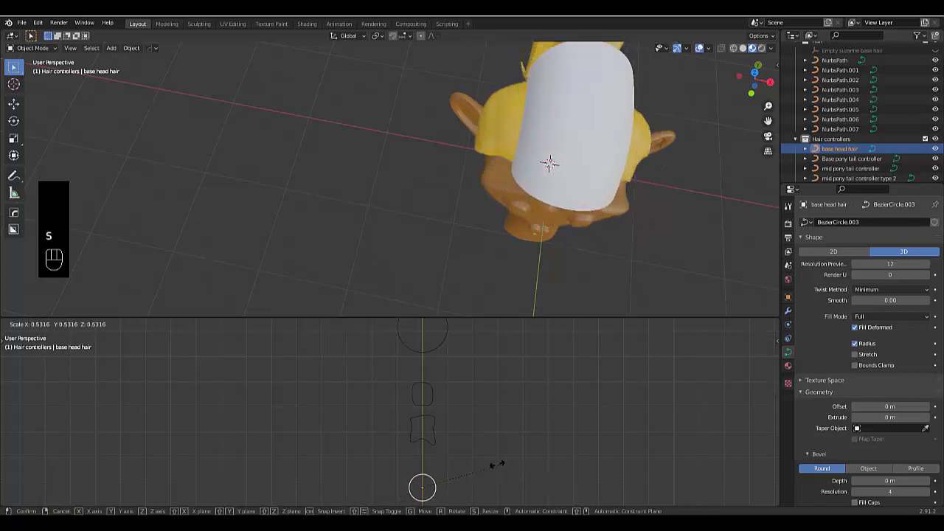
click(435, 490)
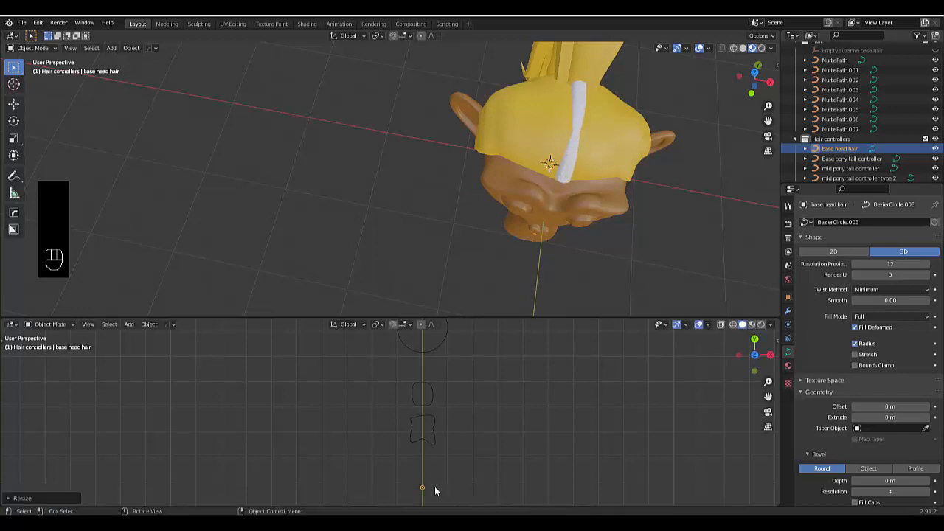
scroll(562, 164, up, 4)
middle_drag(571, 207, 563, 118)
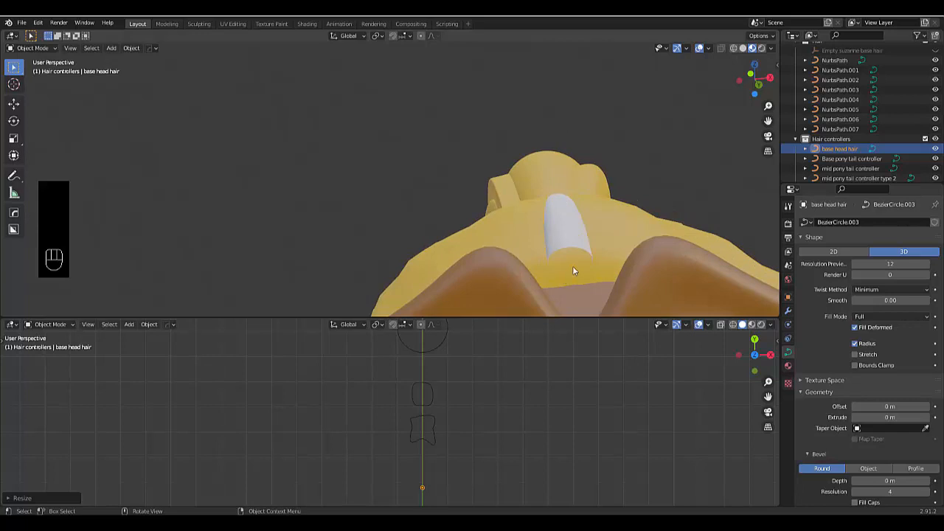
Step: Turn on Fill Caps for the base head hair circle and enlarge the circle to inspect the strand's open front end
scroll(575, 262, up, 2)
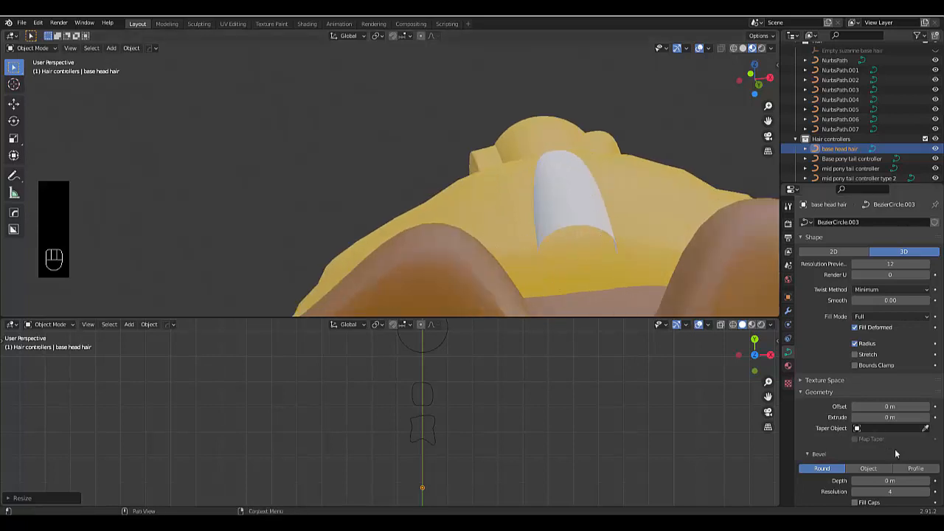
scroll(858, 367, down, 2)
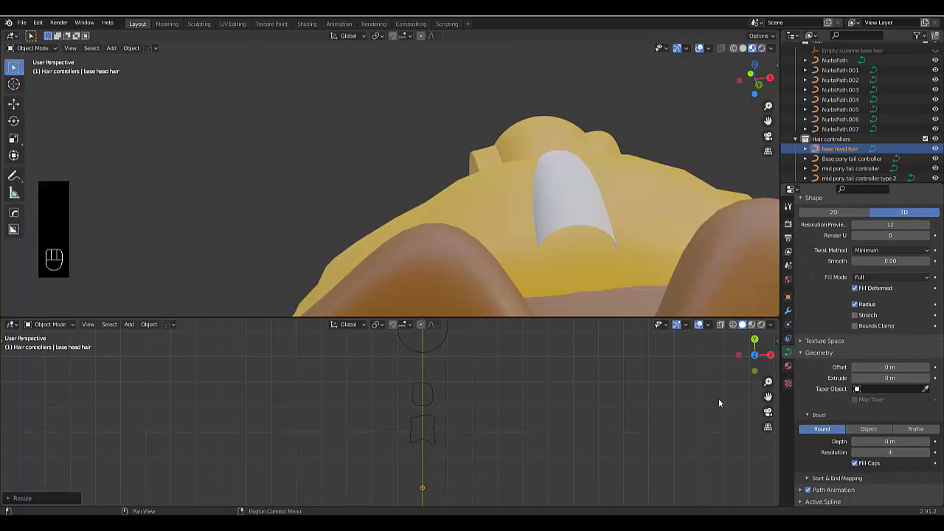
scroll(611, 273, down, 3)
key(s)
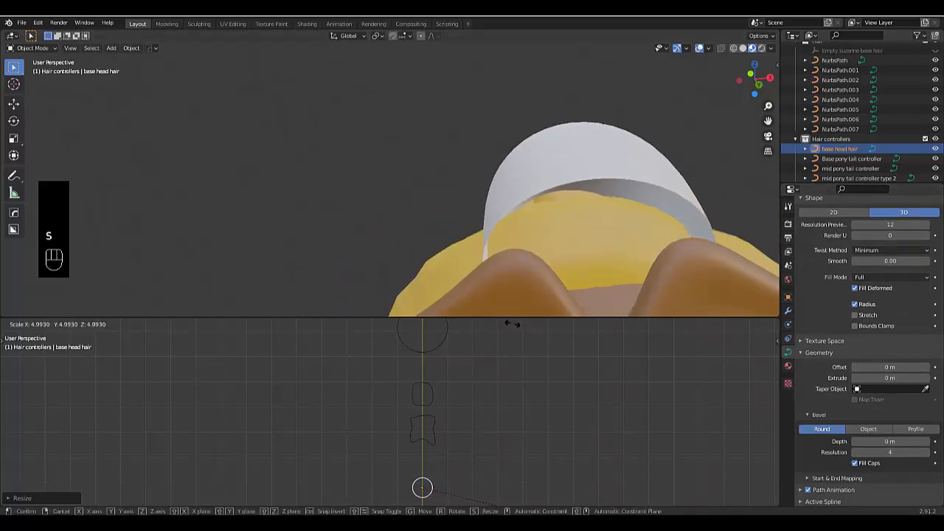
click(484, 500)
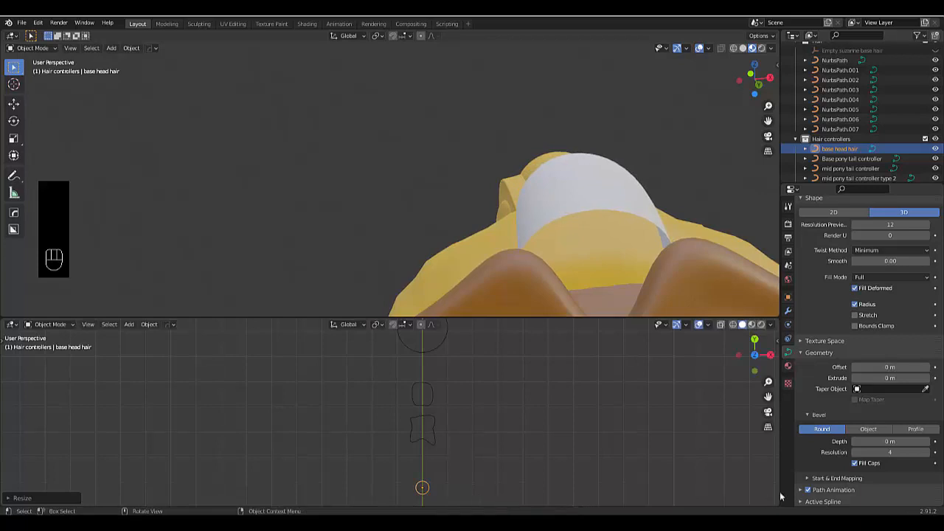
Step: Turn off Fill Caps on the base head hair circle and enable it on the scalp path NurbsPath.007
click(855, 464)
click(599, 219)
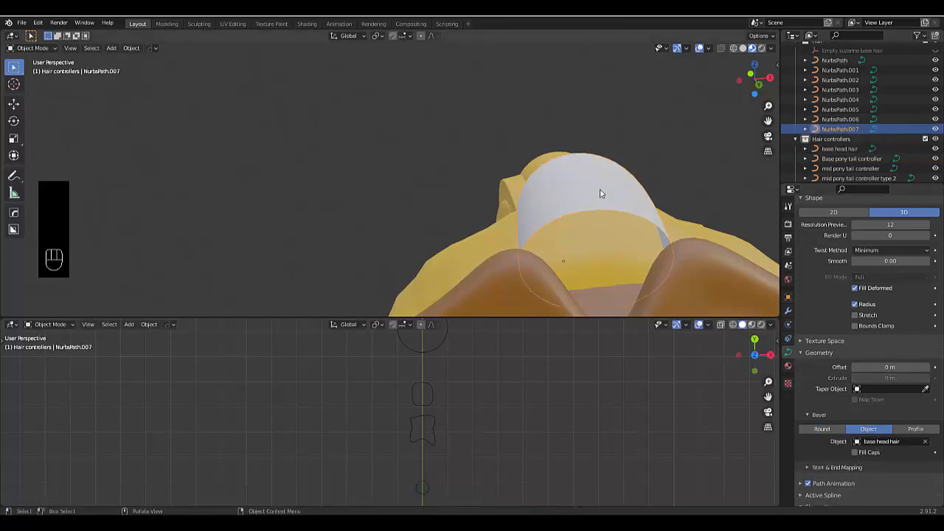
click(856, 452)
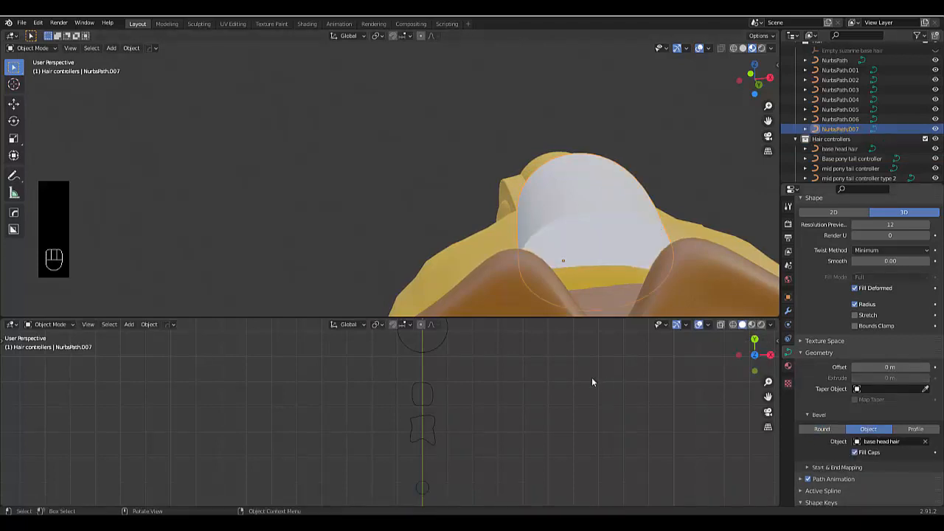
Step: Scale the base head hair circle to about 0.24 of its size to make the capped strand thin
click(429, 489)
key(s)
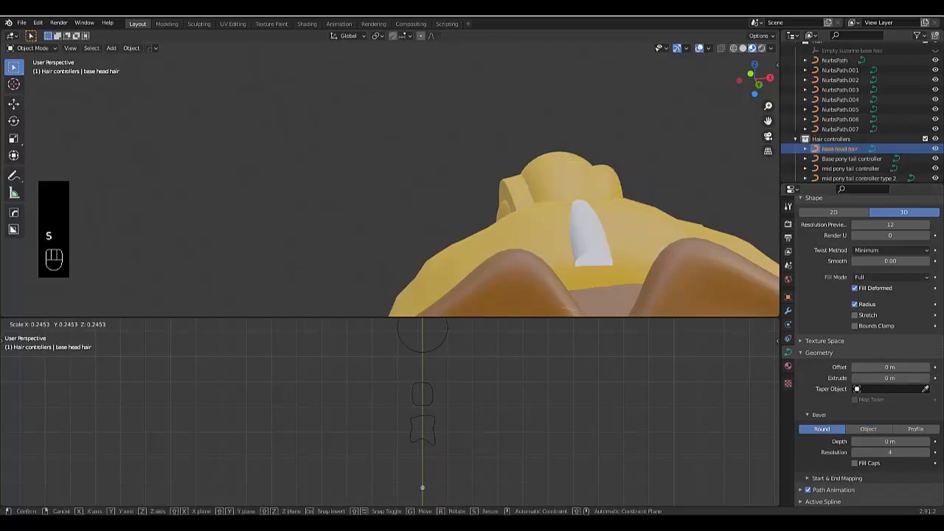
click(467, 448)
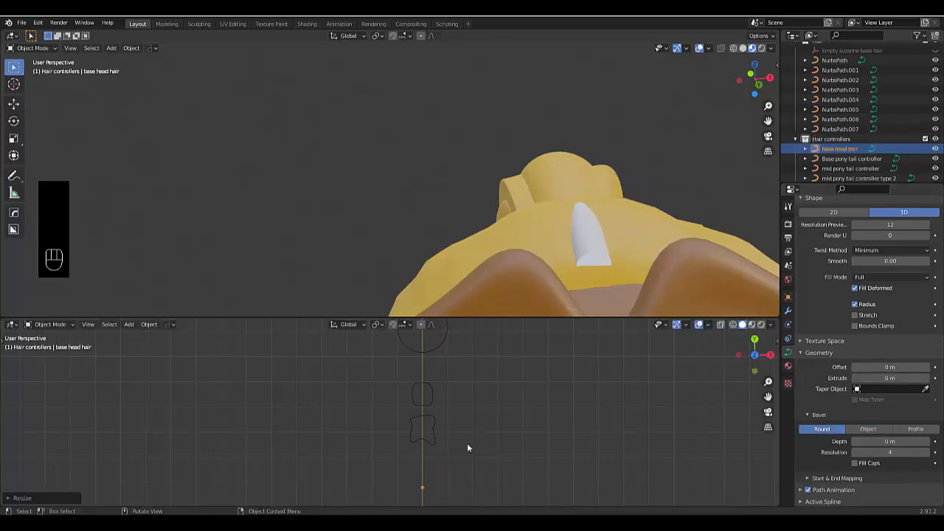
Step: Edit the base head hair circle and pull the lower handle of its right point downward, squaring off the lower-right corner
scroll(404, 454, down, 2)
shift+middle_drag(420, 490, 440, 451)
scroll(440, 450, up, 10)
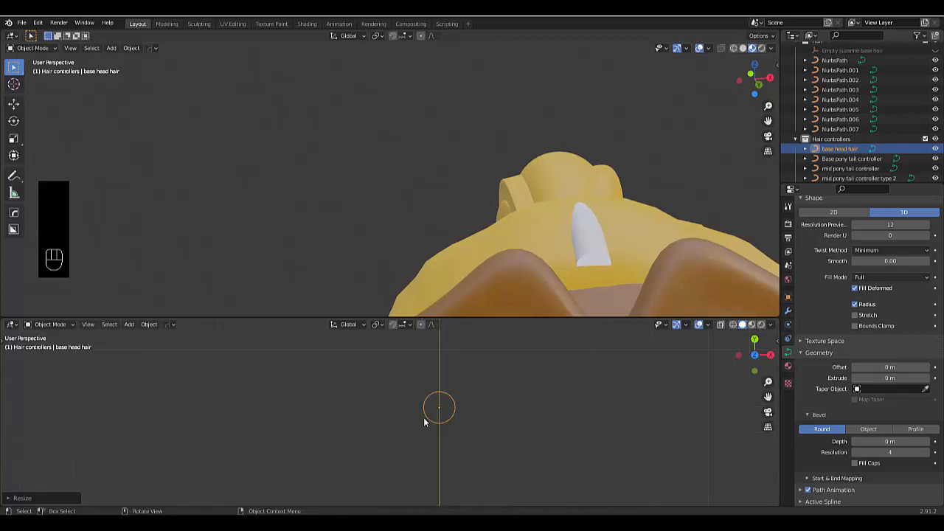
key(Tab)
click(491, 411)
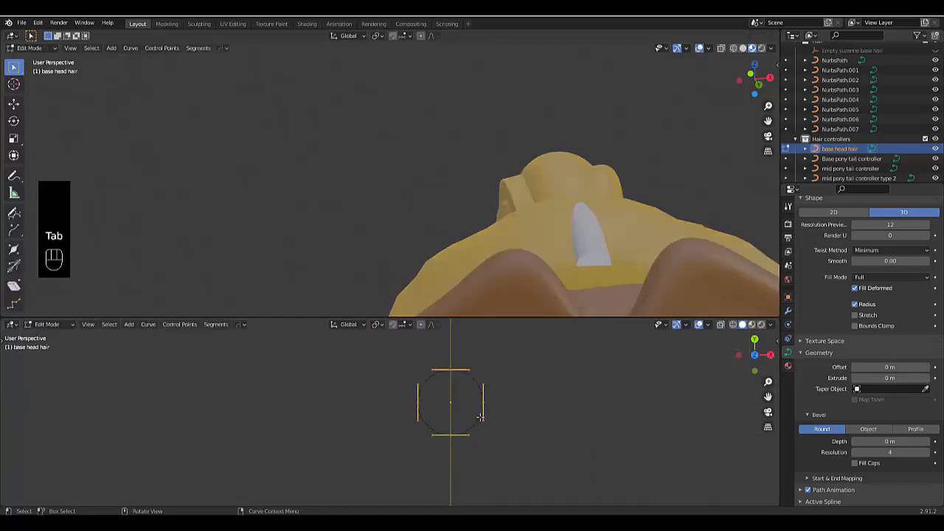
click(481, 415)
key(g)
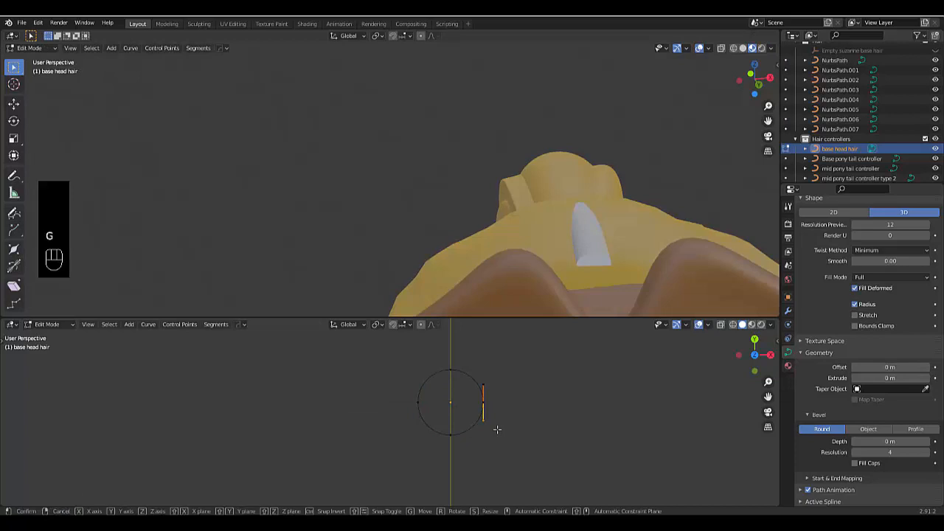
click(503, 451)
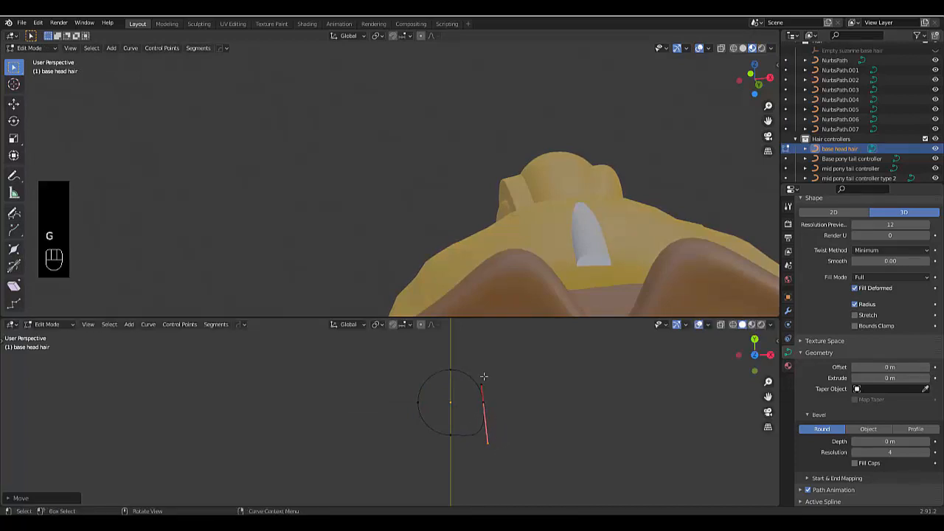
Step: Pull the right handle of the base head hair circle's top point outward and move the right point outward to widen the profile
click(436, 369)
click(470, 369)
key(g)
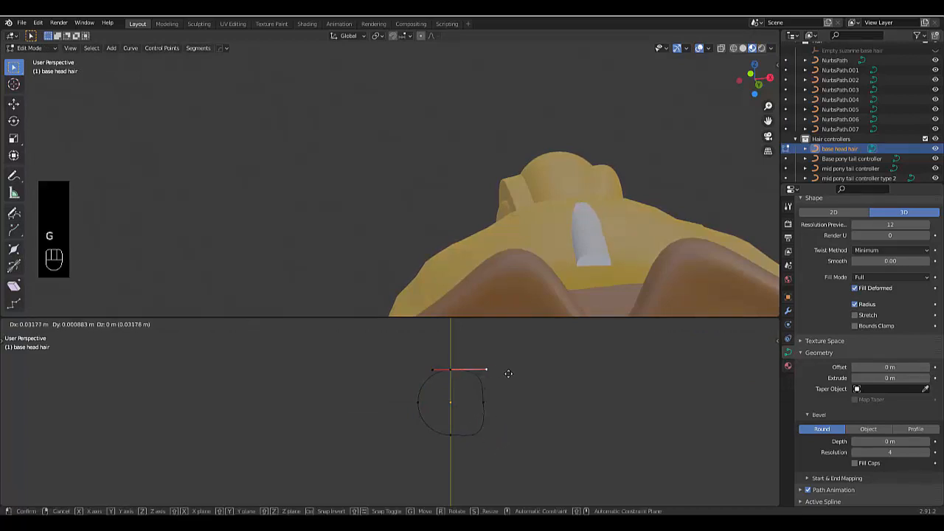
click(516, 374)
click(483, 402)
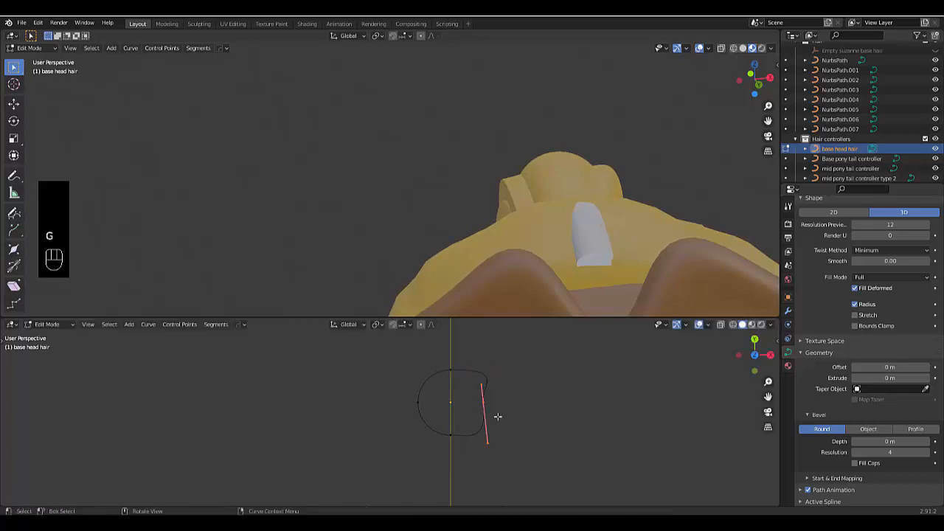
key(g)
click(514, 411)
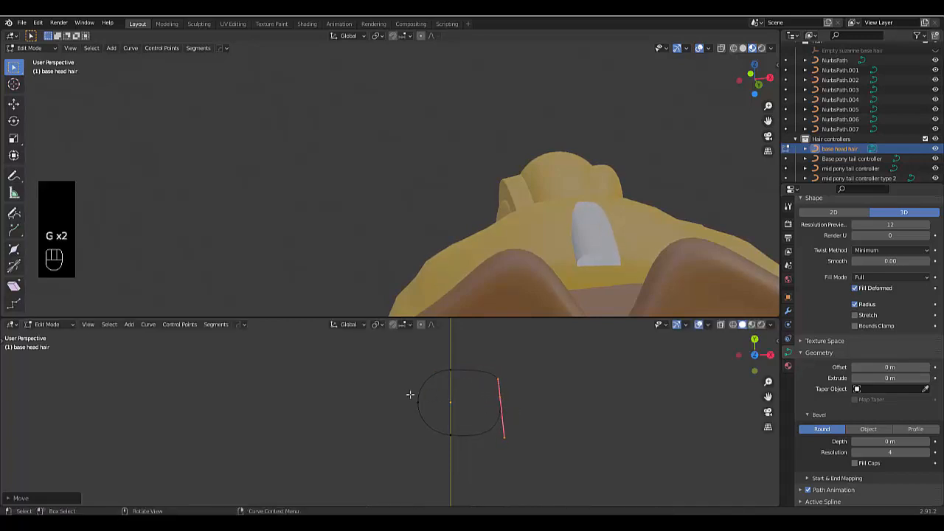
Step: Pull the left handle of the profile's top point outward and slightly downward to square off the upper-left corner
click(450, 371)
click(431, 367)
key(g)
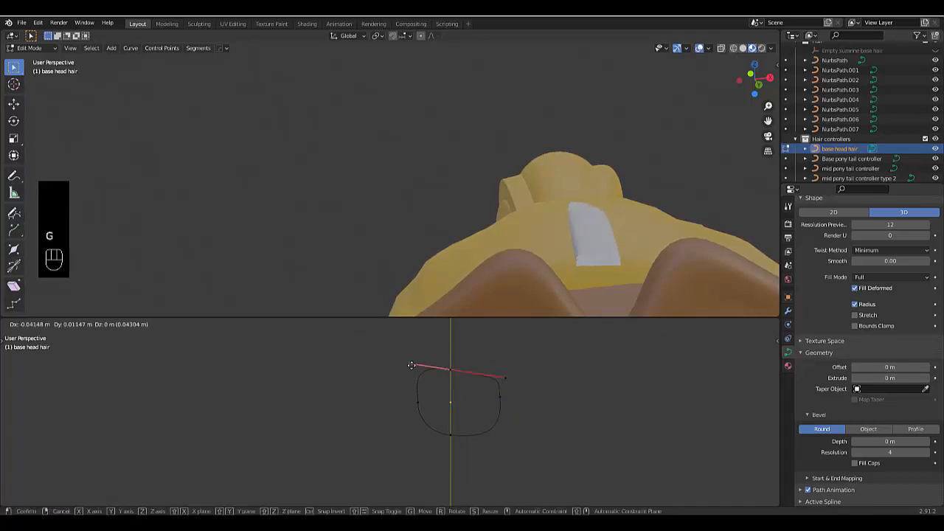
click(411, 365)
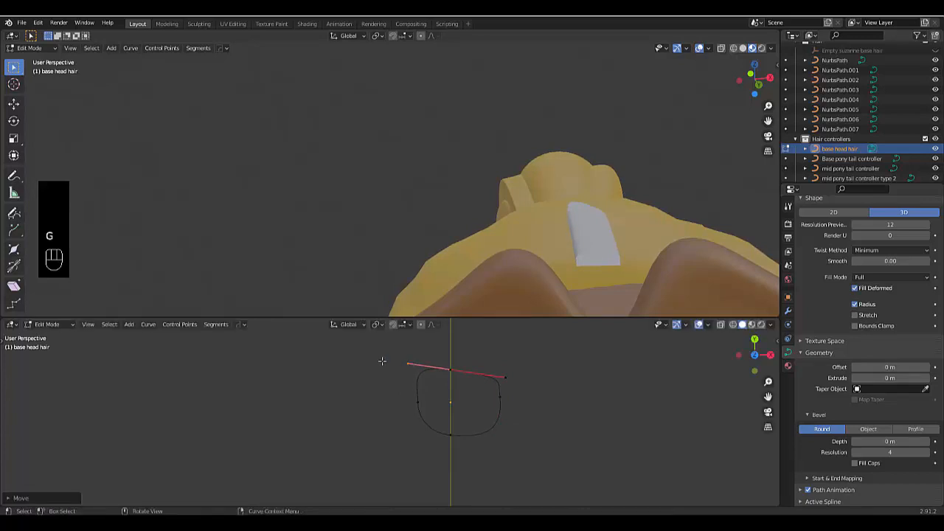
key(g)
click(391, 377)
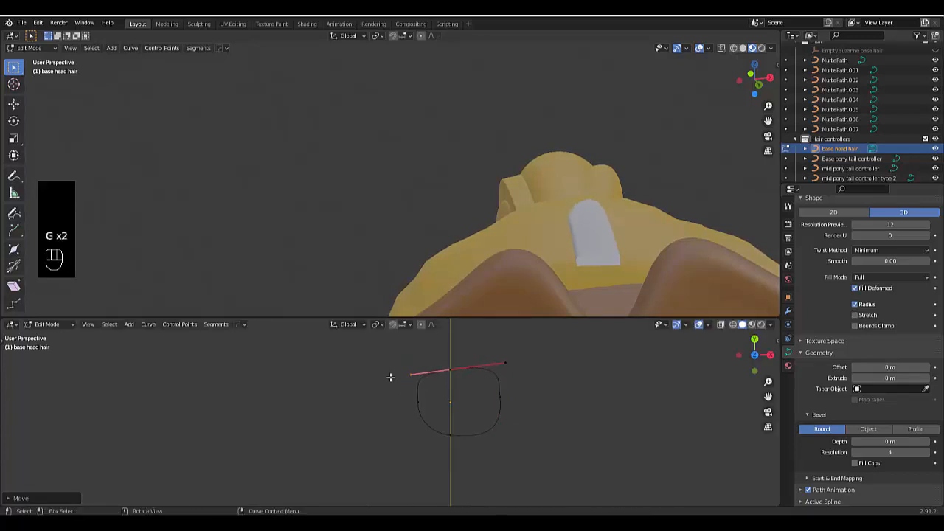
click(405, 395)
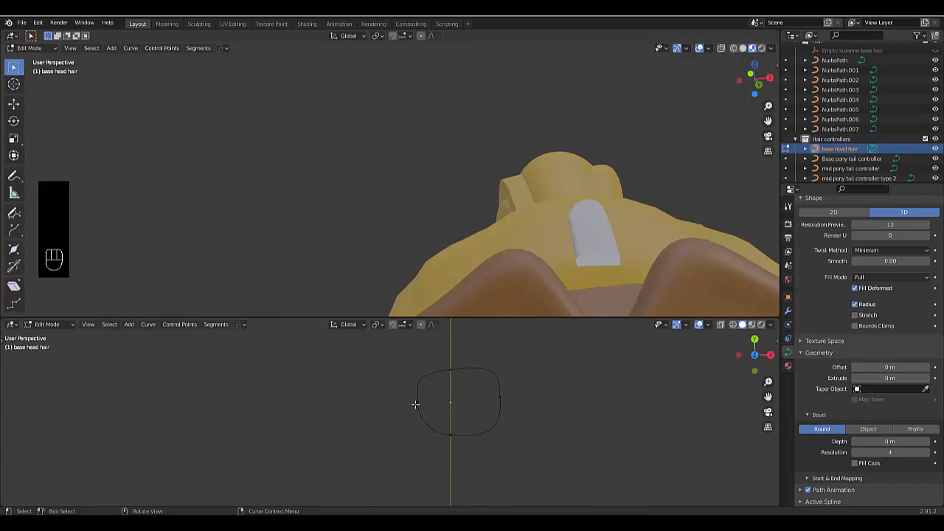
Step: Edit the scalp path NurbsPath.007 and raise its middle control point about 0.05 m along Z in the right view
mouse_move(583, 239)
middle_down()
mouse_move(660, 203)
mouse_move(581, 225)
middle_up()
key(Tab)
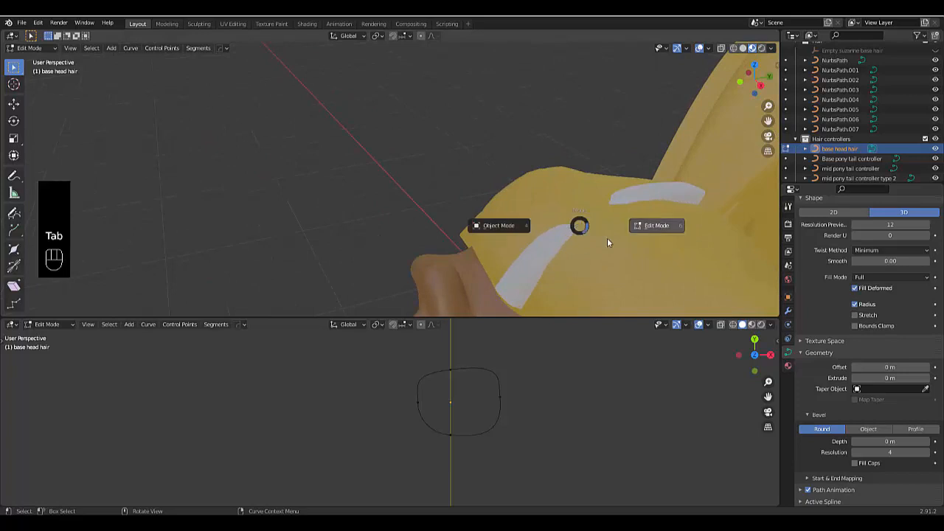
click(483, 239)
click(523, 299)
key(Tab)
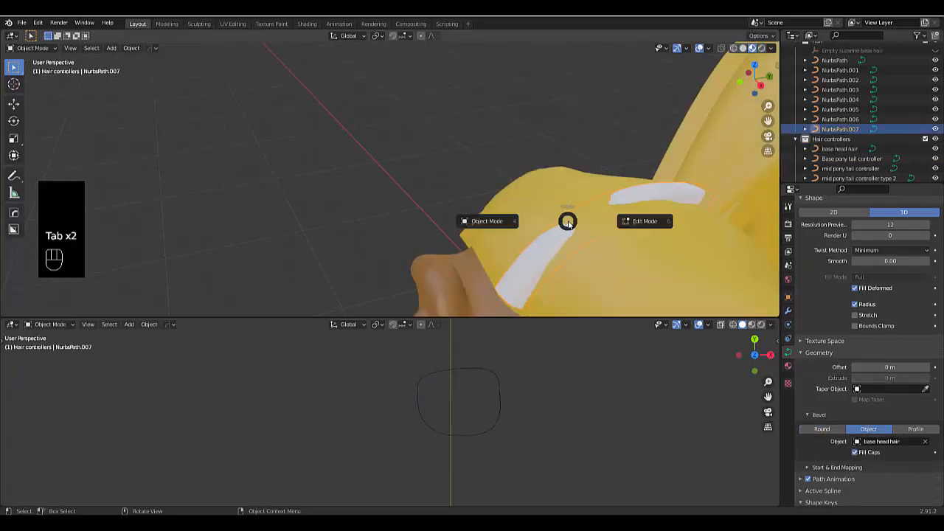
click(625, 223)
drag(582, 189, 594, 220)
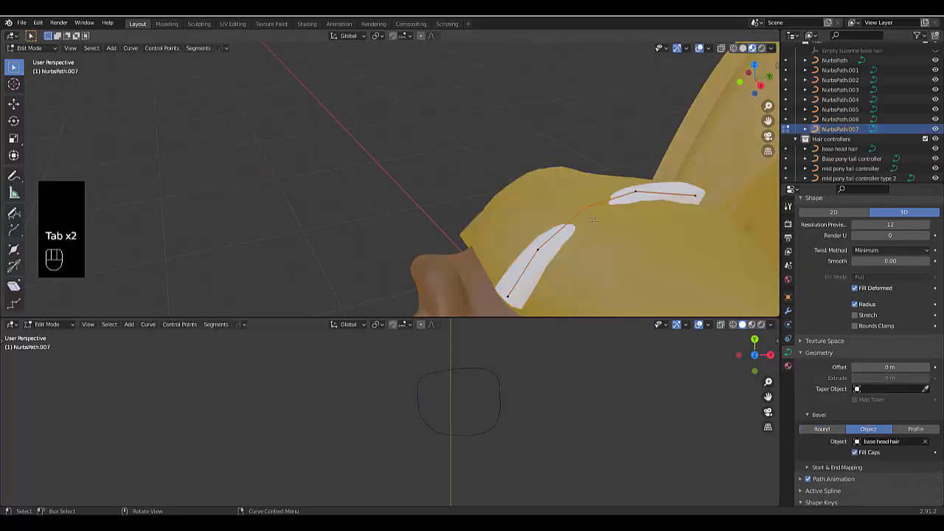
key(KP_3)
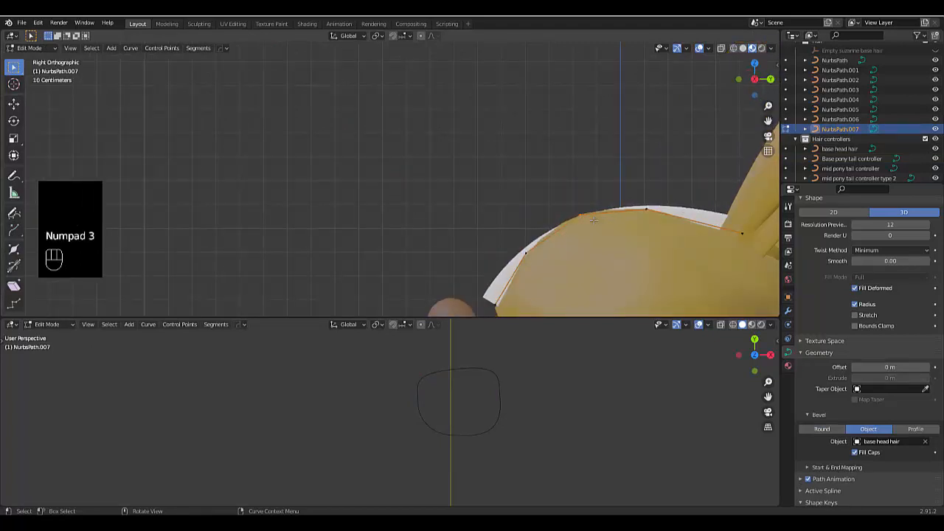
key(e)
key(g)
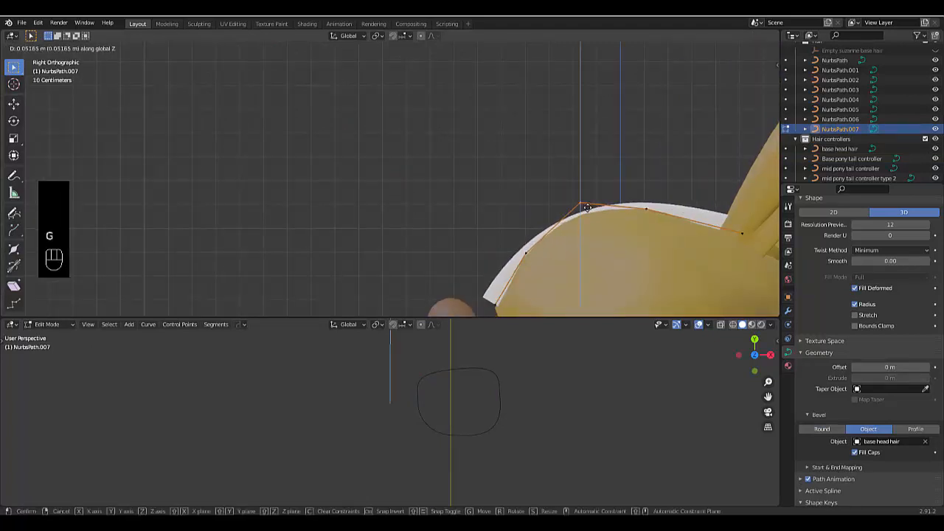
click(587, 207)
Step: Move the front end point of NurbsPath.007 back and down so the strand tip sinks into the hairline, and finish editing the path
click(495, 301)
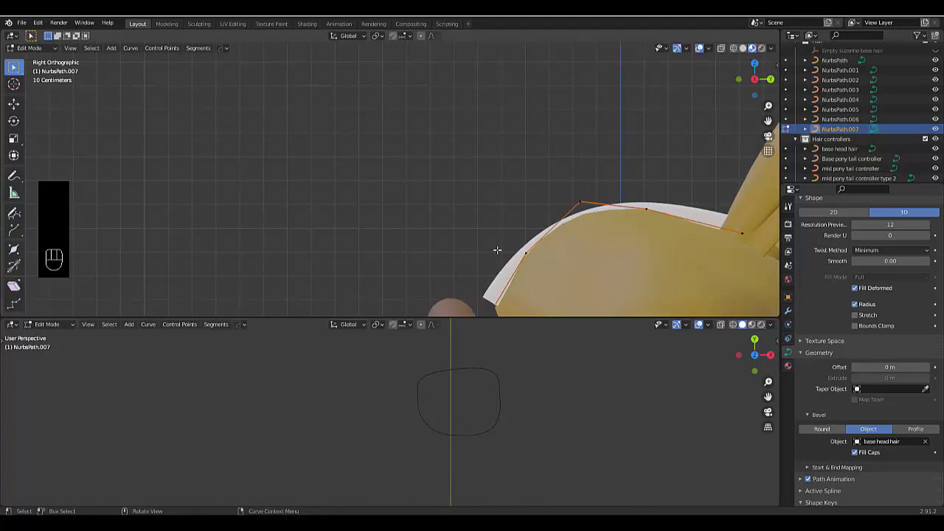
scroll(497, 250, down, 4)
scroll(483, 287, up, 6)
scroll(546, 267, up, 2)
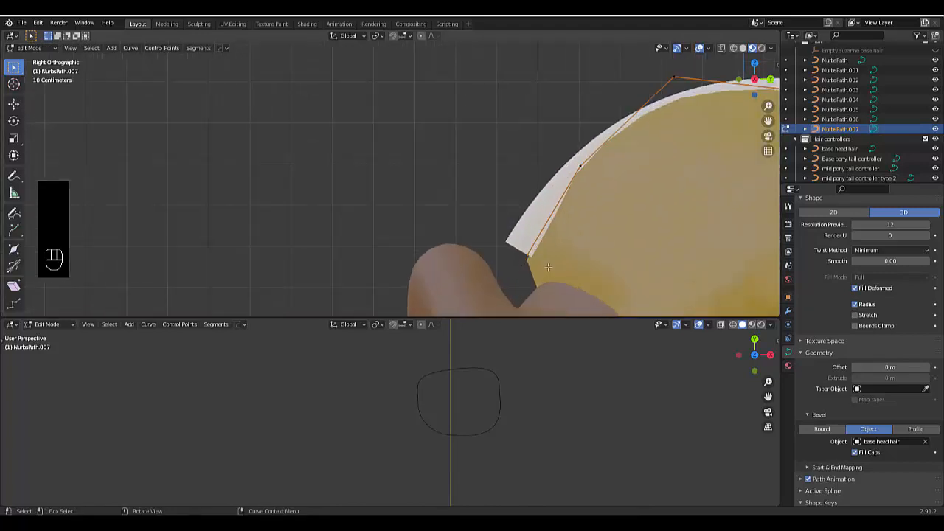
key(g)
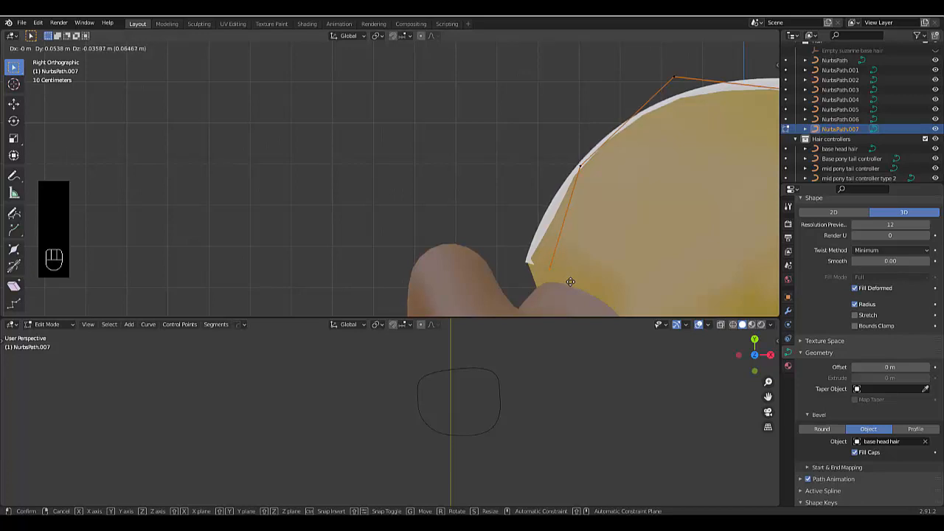
click(571, 277)
middle_drag(571, 277, 600, 220)
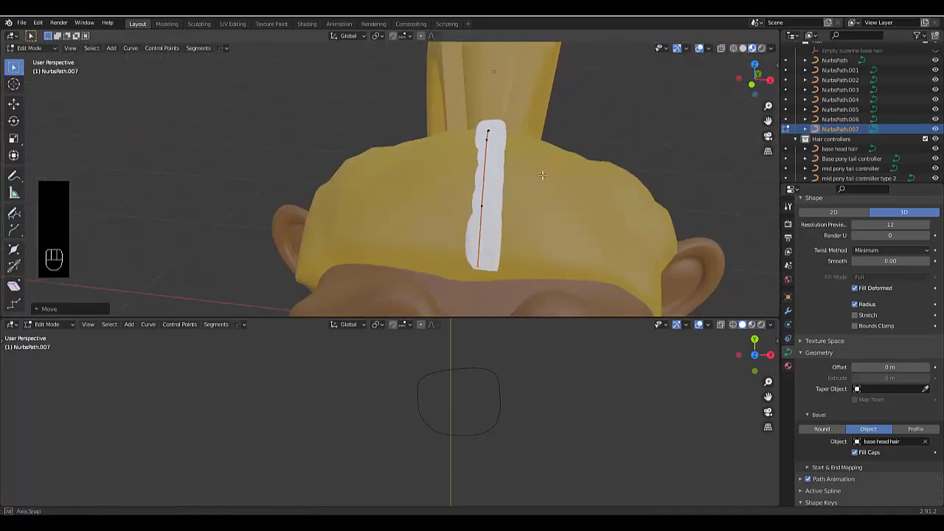
middle_drag(543, 174, 486, 155)
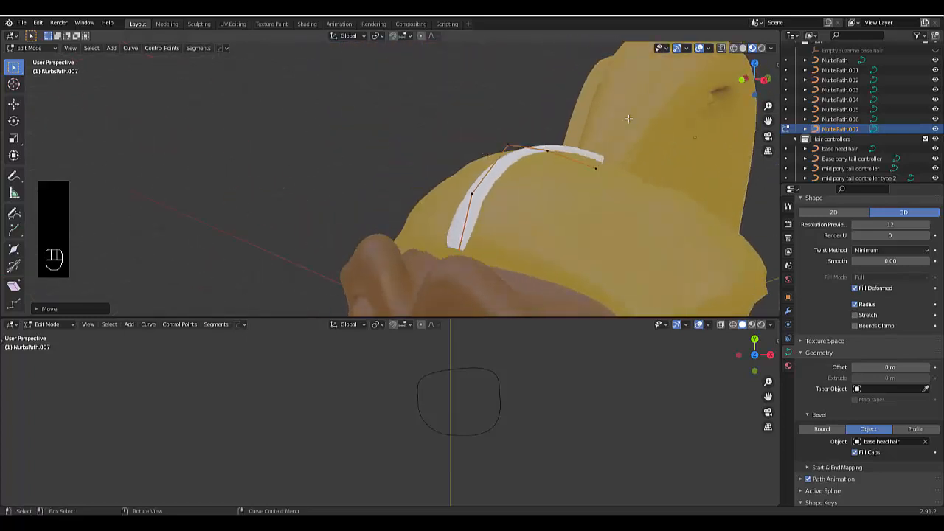
middle_drag(577, 137, 630, 185)
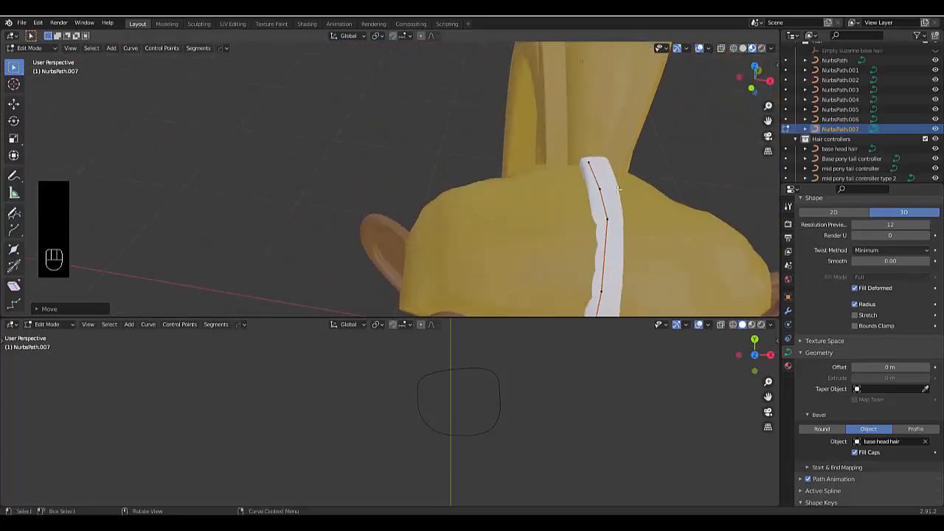
scroll(624, 201, down, 4)
scroll(627, 229, up, 2)
key(Tab)
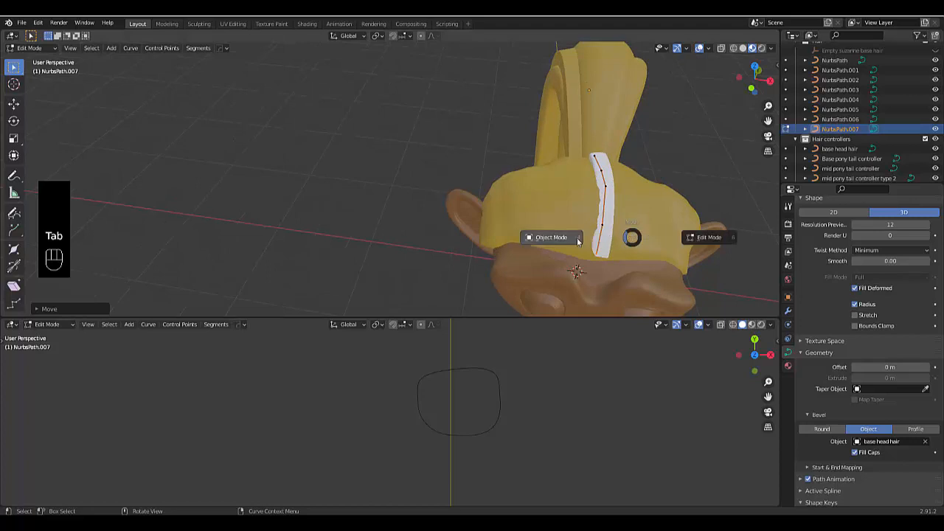
Step: Duplicate the central scalp strand in top view and place the copy about 0.15 m beside it in the negative X direction
scroll(619, 240, up, 2)
key(KP_7)
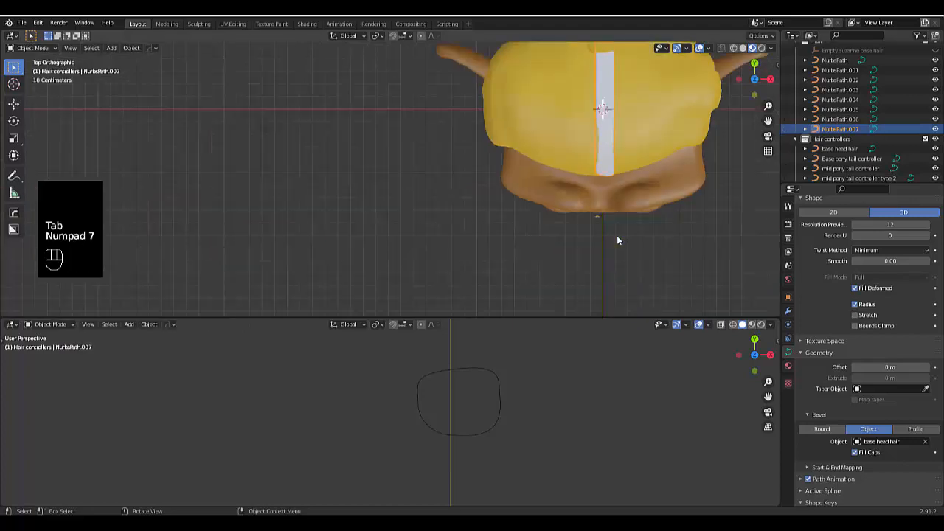
scroll(617, 240, up, 2)
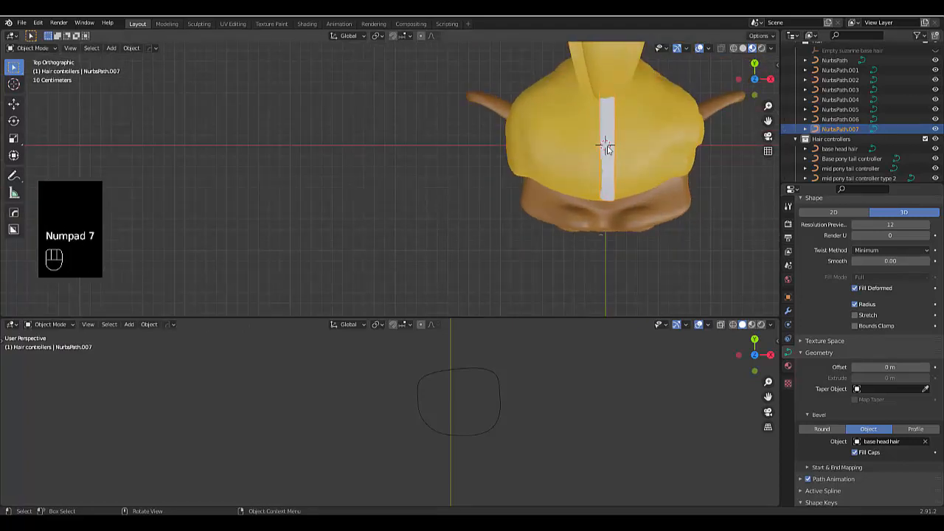
key(shift+d)
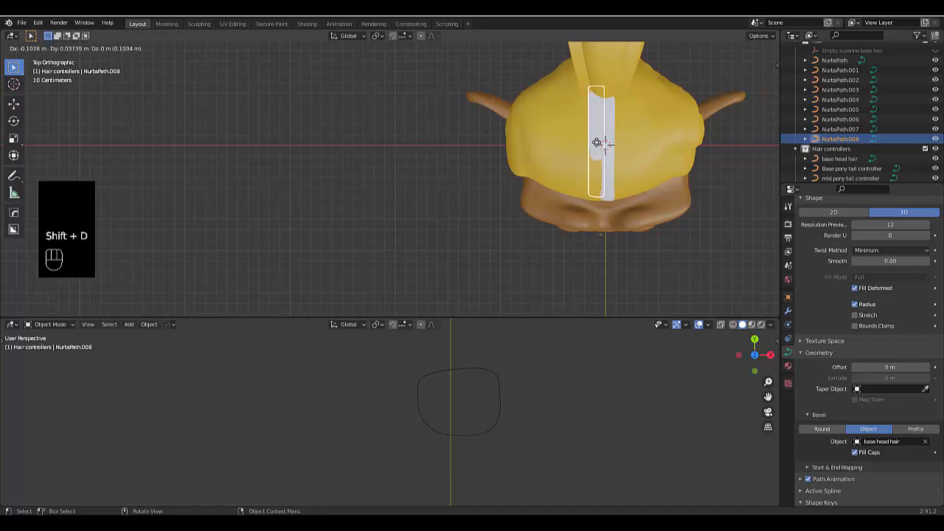
key(x)
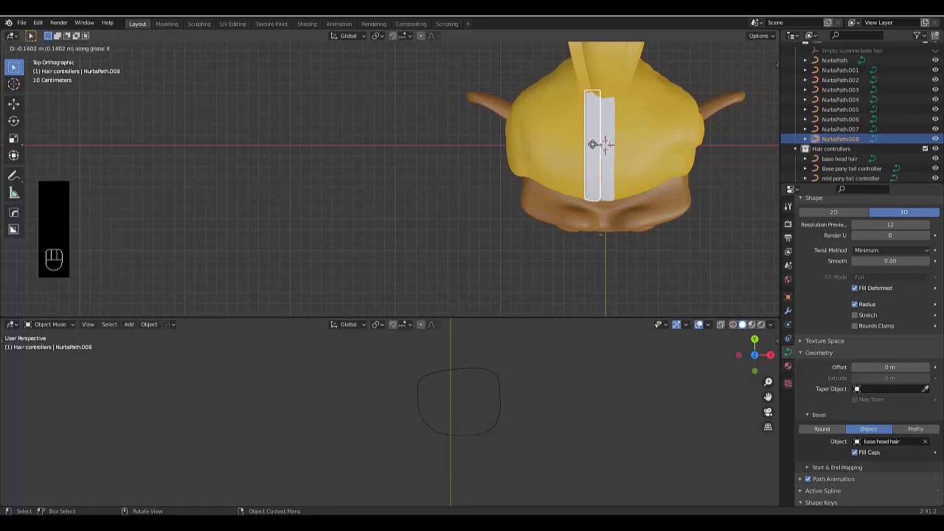
right_click(592, 143)
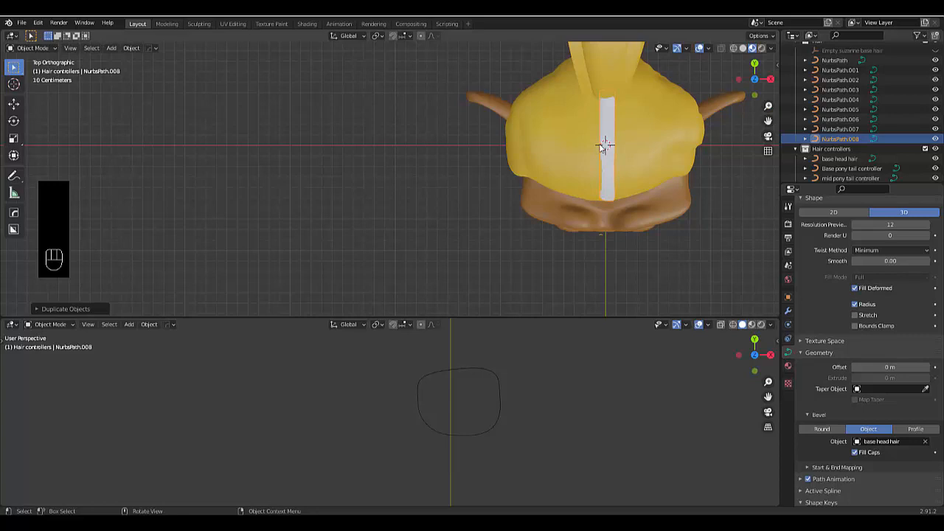
key(g)
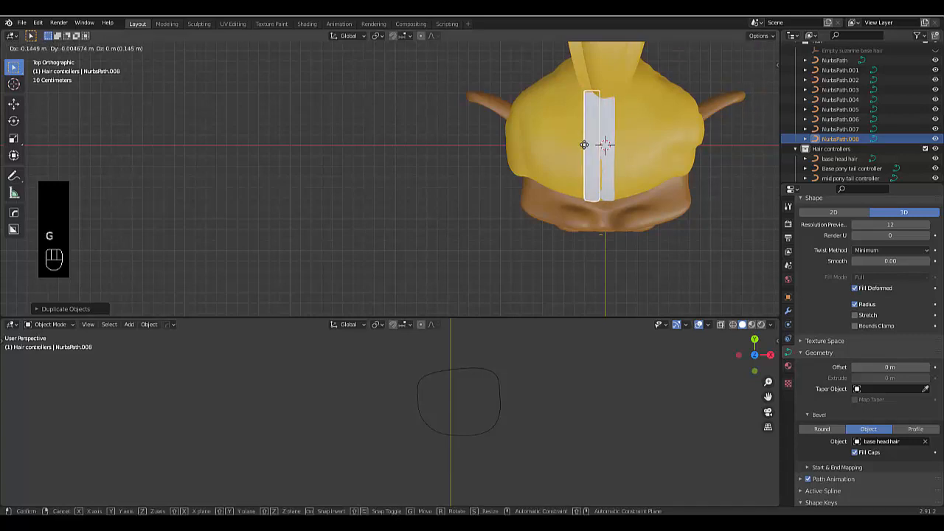
click(582, 147)
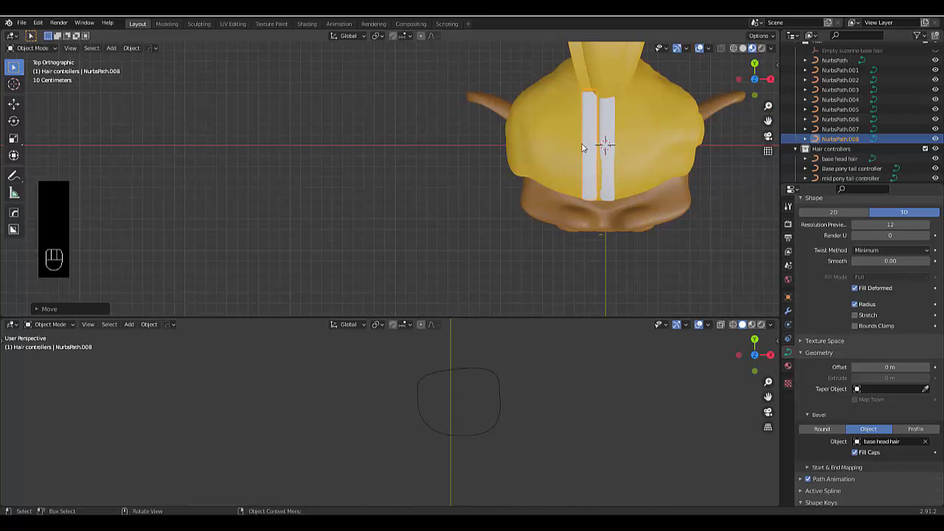
Step: Duplicate the newest strand three times in a row, spacing copies about 0.2 m apart toward negative X and shifting each slightly backward
key(shift+d)
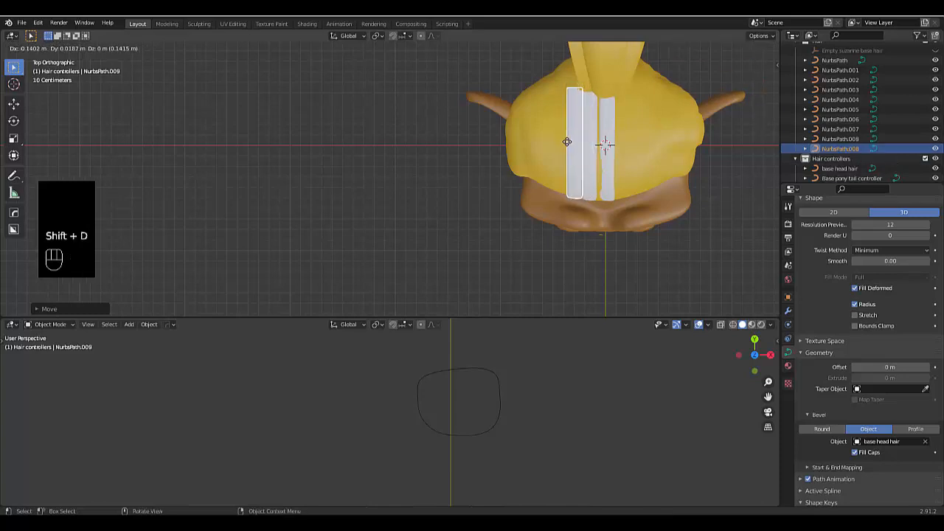
click(564, 143)
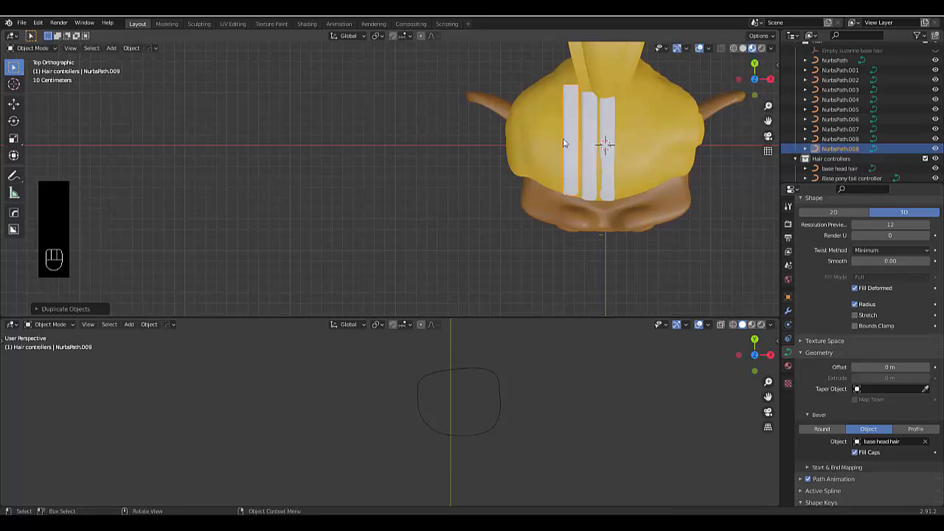
key(shift+d)
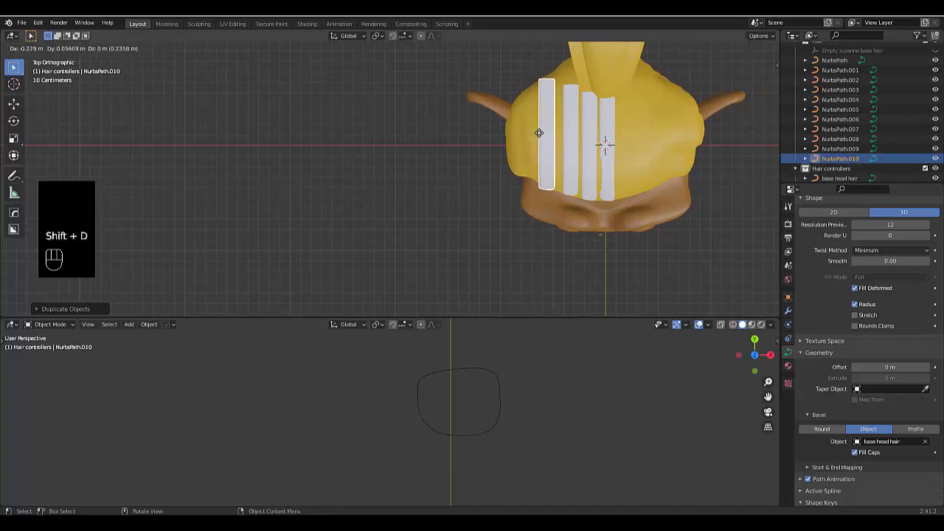
click(539, 134)
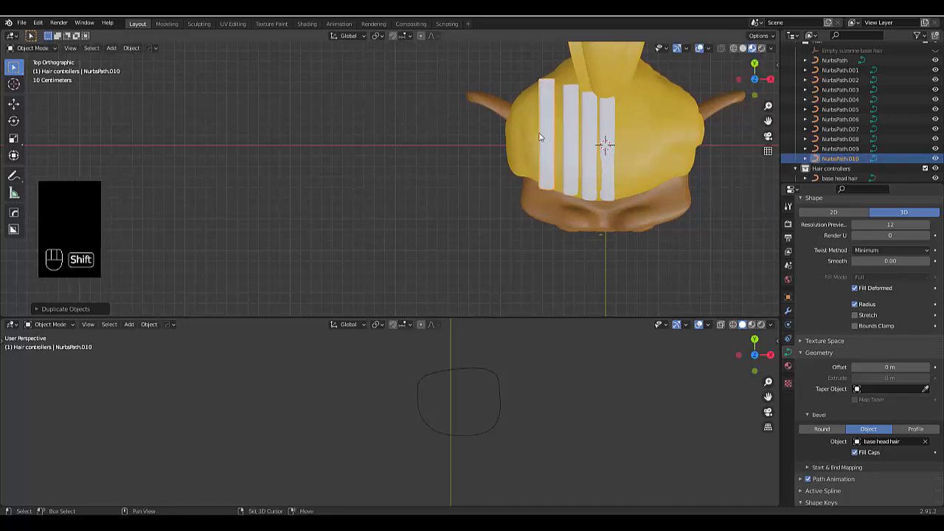
key(shift+d)
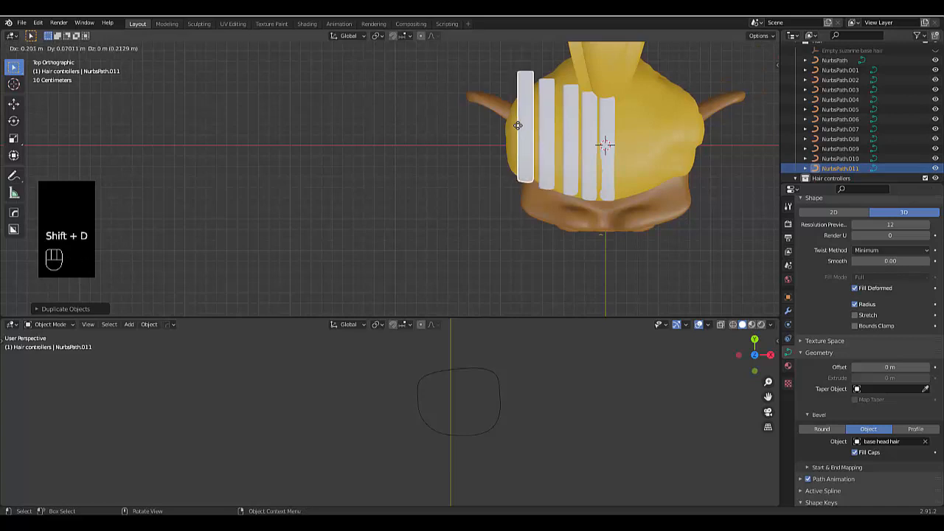
click(517, 127)
Step: Edit the outermost scalp strand NurbsPath.011 and move its front end point about 0.04 m along Y toward the back of the head
middle_drag(438, 146, 385, 106)
scroll(385, 106, up, 2)
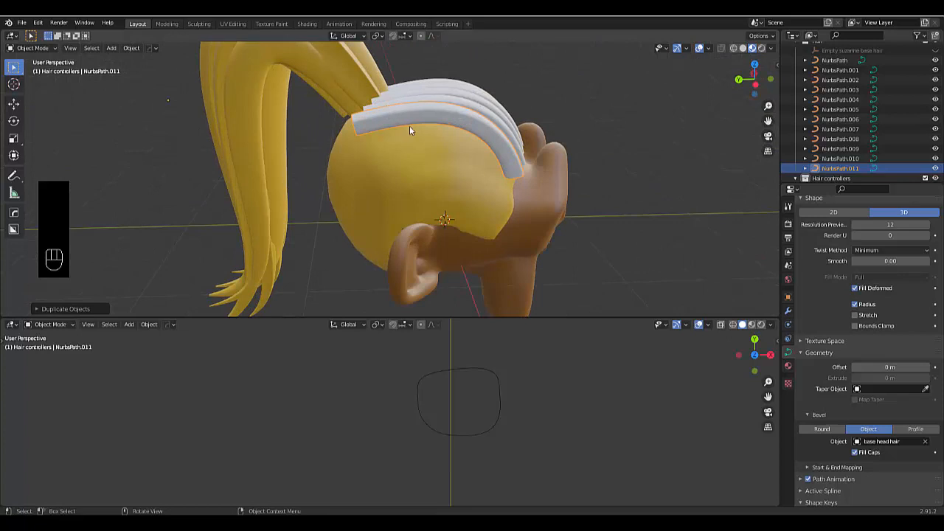
mouse_move(442, 126)
middle_down()
mouse_move(389, 137)
mouse_move(438, 133)
middle_up()
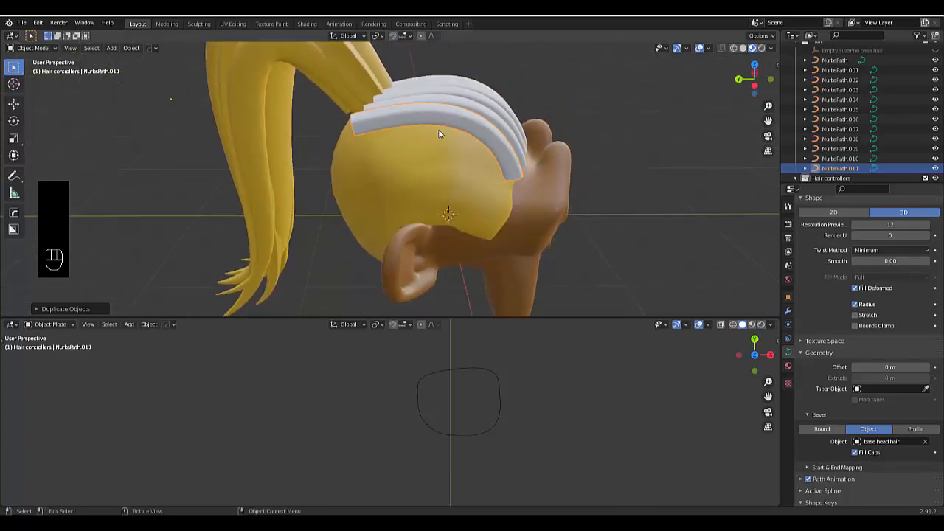
key(Tab)
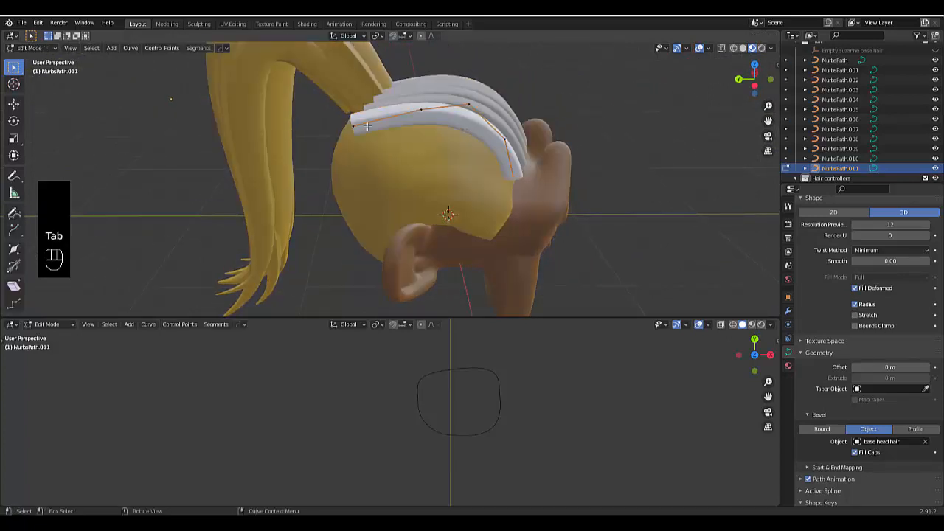
drag(340, 118, 375, 141)
scroll(526, 182, up, 7)
middle_drag(527, 182, 414, 106)
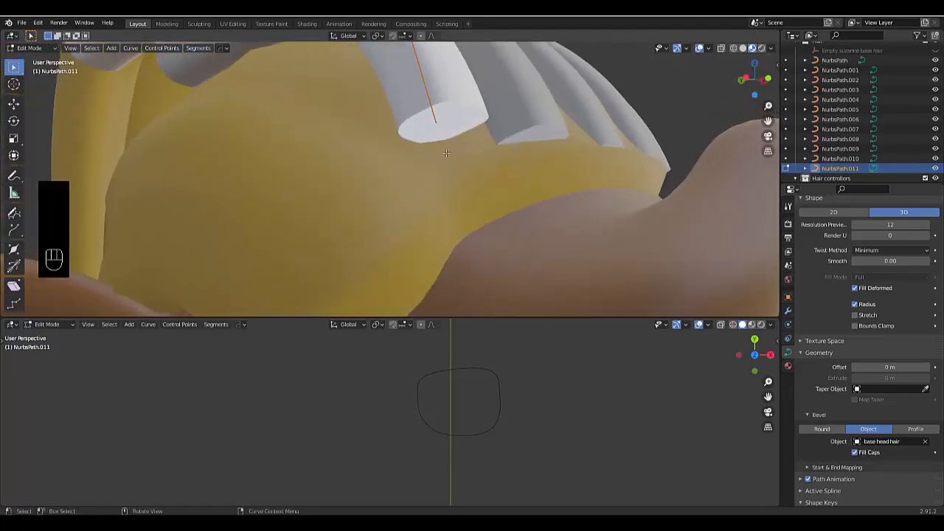
key(g)
key(x)
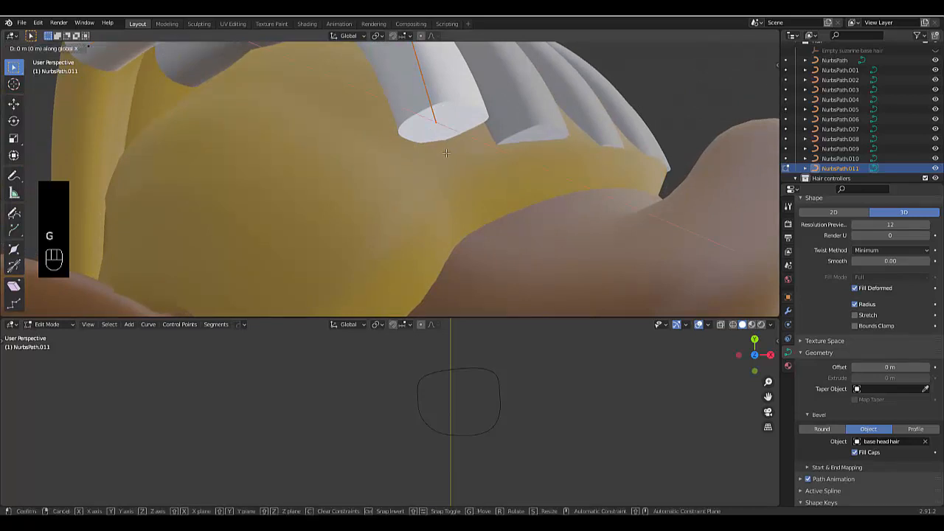
key(y)
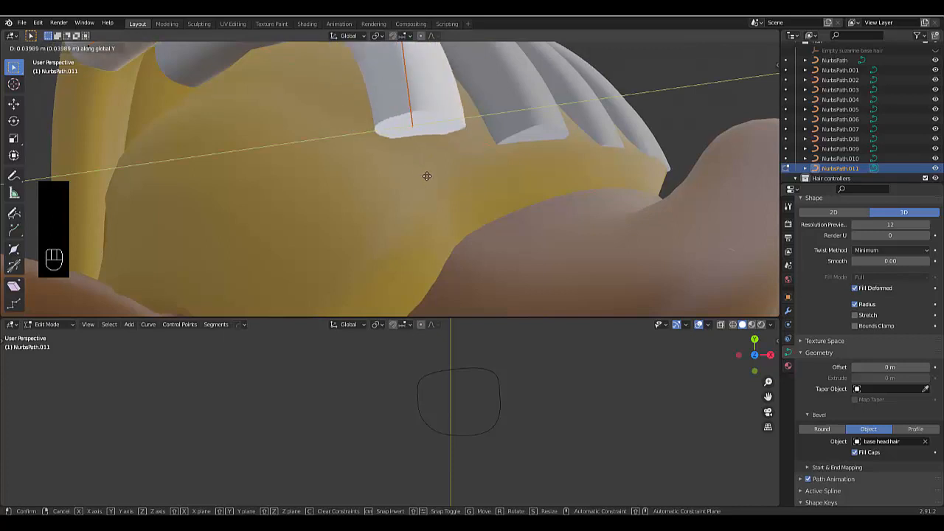
click(430, 176)
Step: In the left view, pull the control point next to the front end of NurbsPath.011 back and down toward the scalp
middle_drag(430, 175, 398, 112)
drag(394, 90, 428, 119)
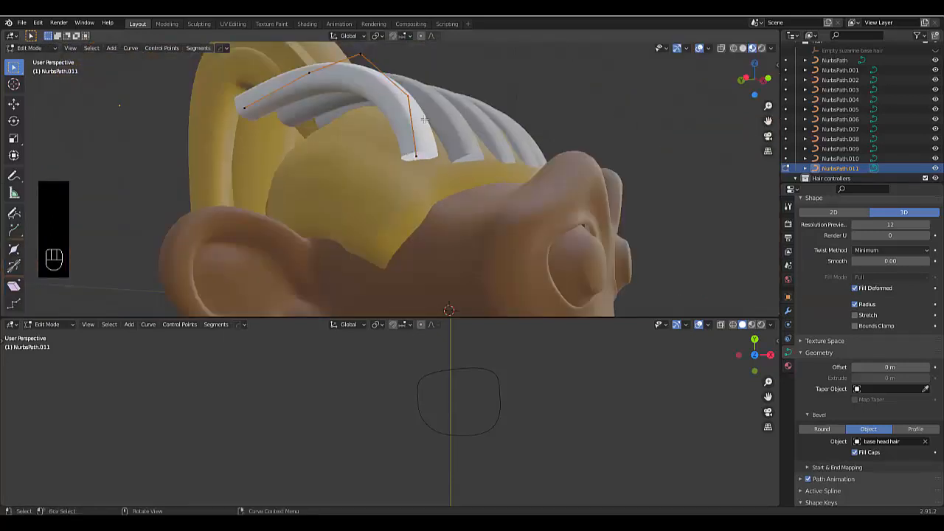
key(g)
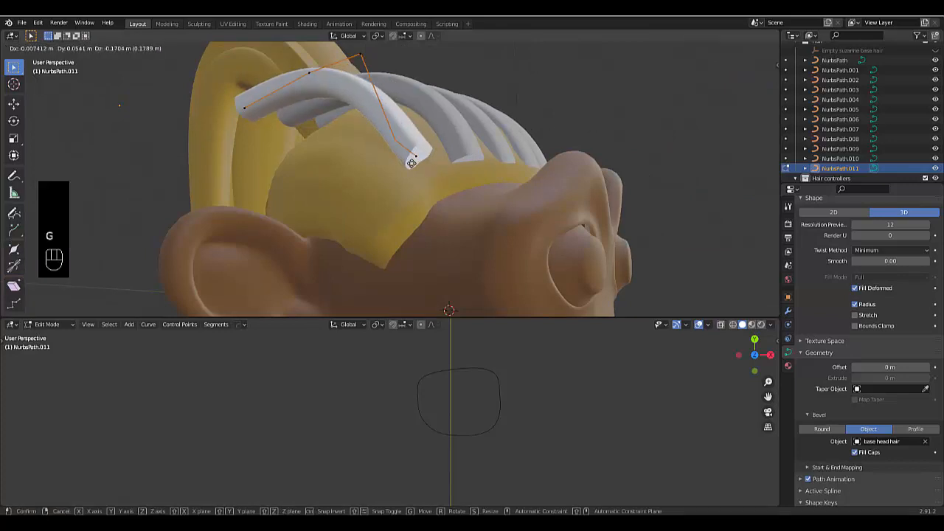
right_click(398, 113)
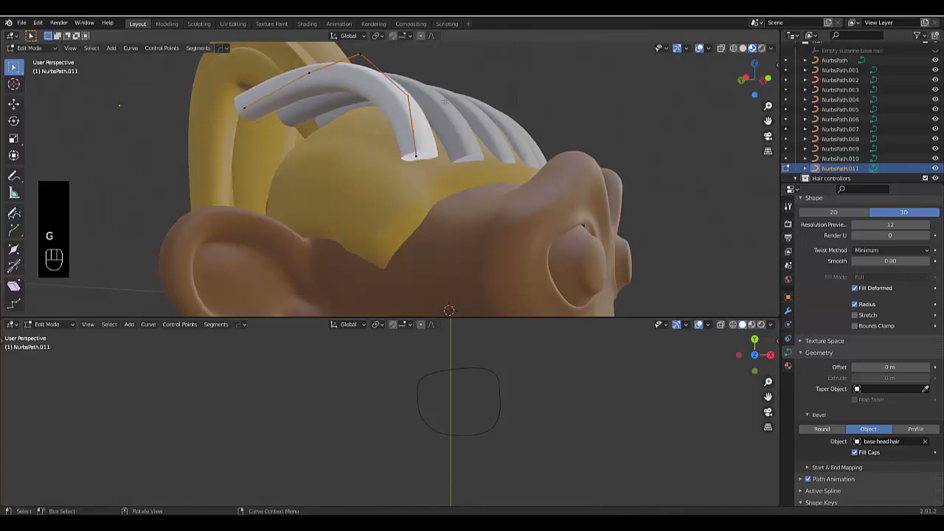
middle_drag(438, 140, 397, 155)
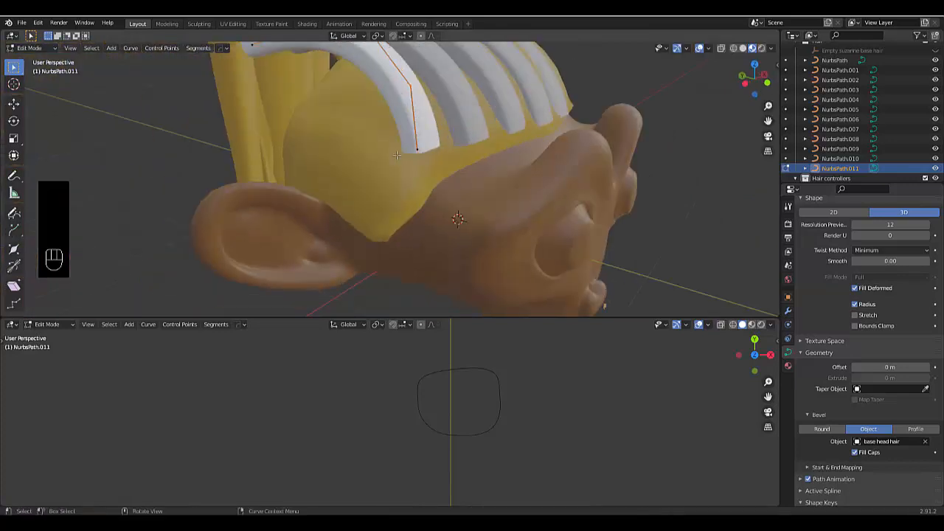
key(grave)
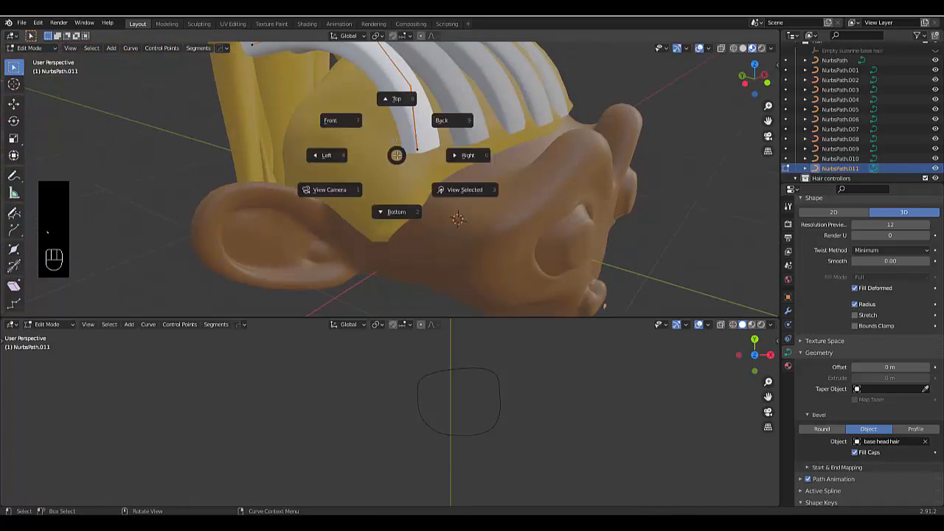
click(363, 159)
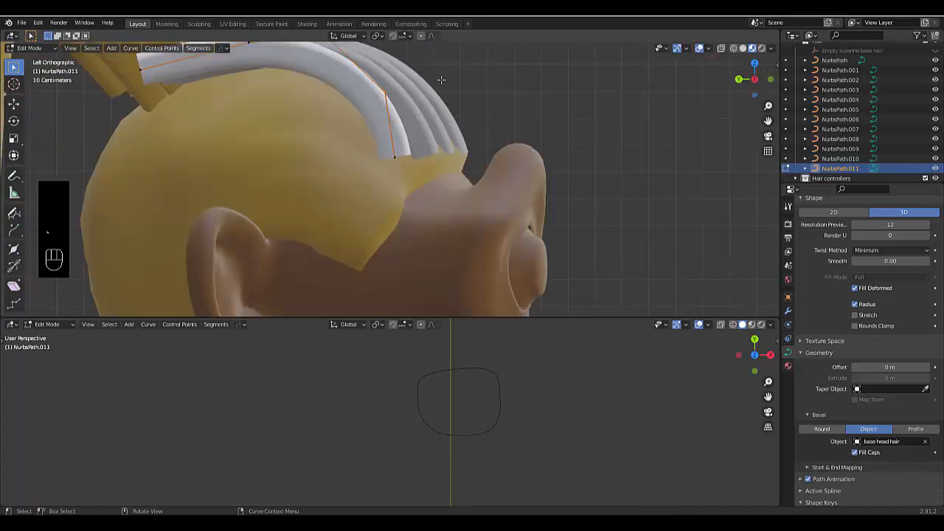
key(g)
click(404, 98)
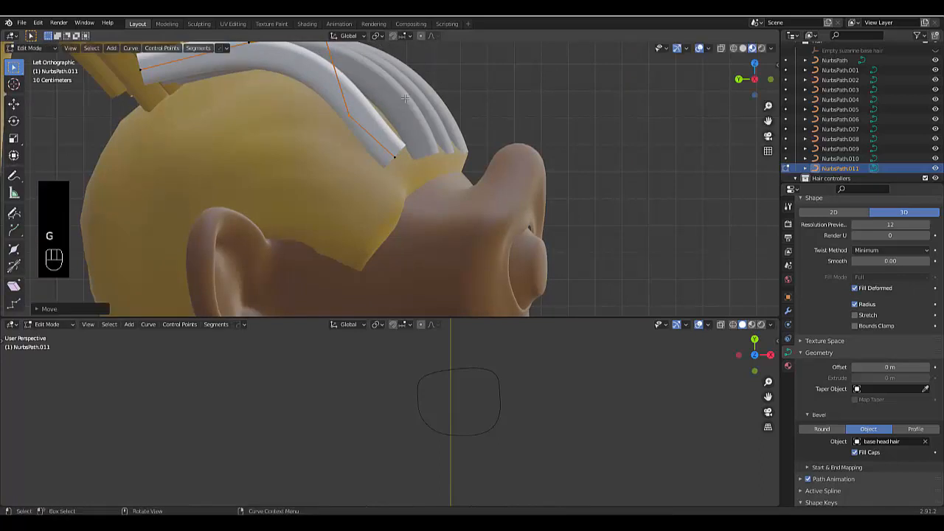
Step: Lower the middle control point of NurbsPath.011 and the point just behind it so the strand follows the scalp curve
scroll(381, 116, down, 1)
scroll(335, 116, down, 3)
scroll(369, 133, up, 2)
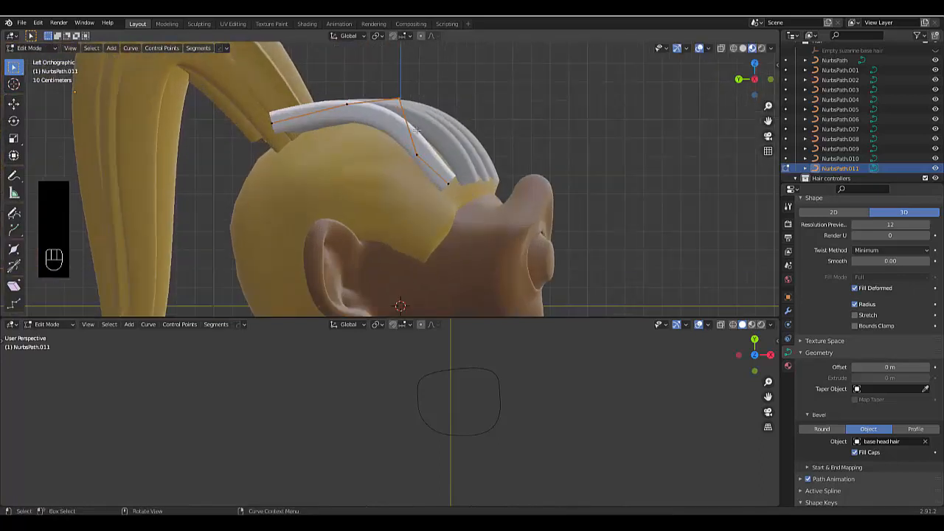
key(g)
click(391, 159)
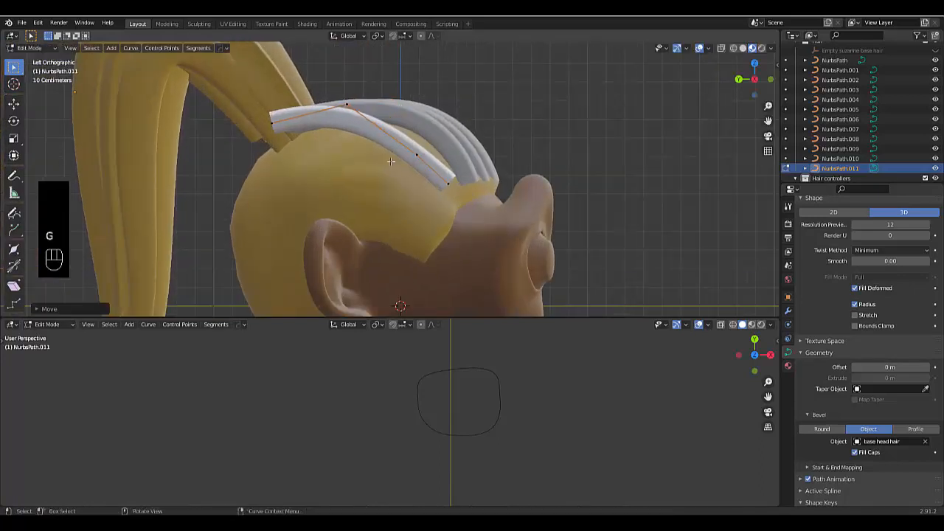
key(g)
click(283, 148)
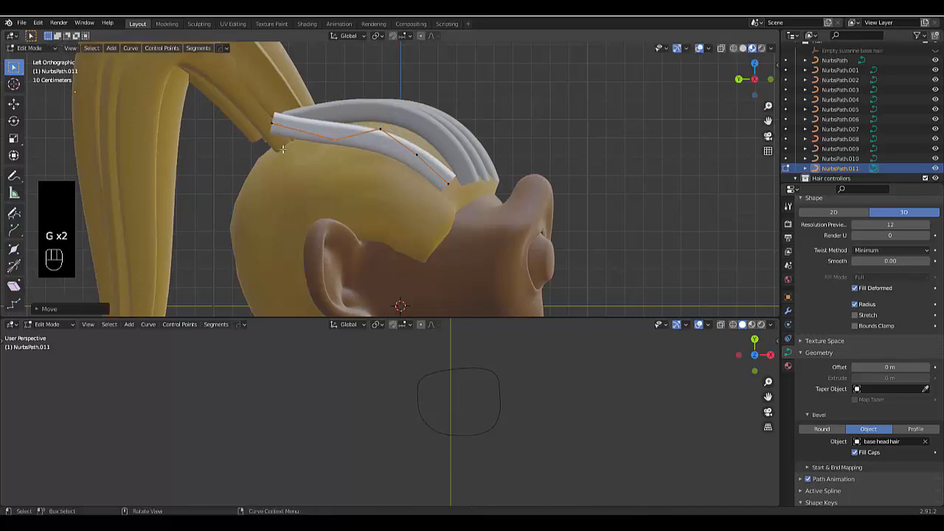
Step: Lower the back end point of NurbsPath.011 toward the scalp and shift it about 0.29 m toward negative Y in the top view
key(g)
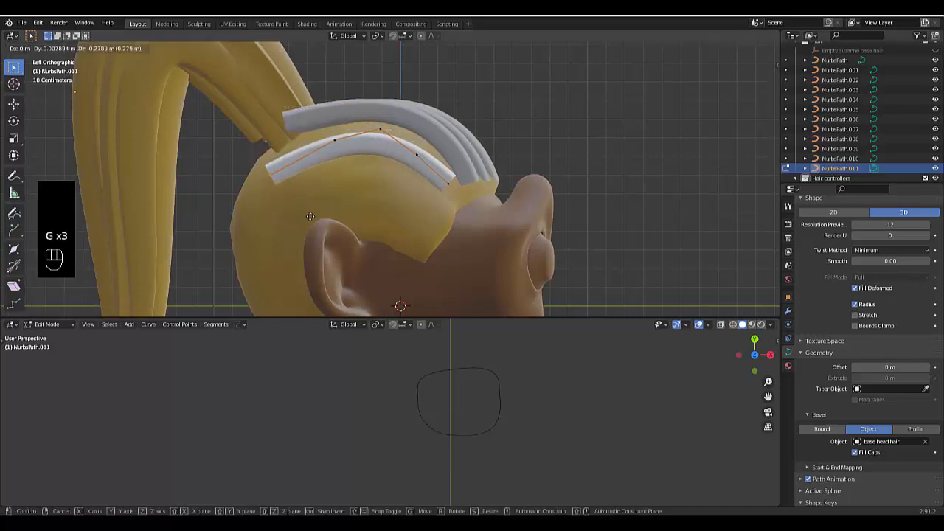
click(301, 203)
mouse_move(301, 202)
middle_down()
mouse_move(408, 207)
mouse_move(308, 190)
mouse_move(347, 221)
mouse_move(312, 214)
middle_up()
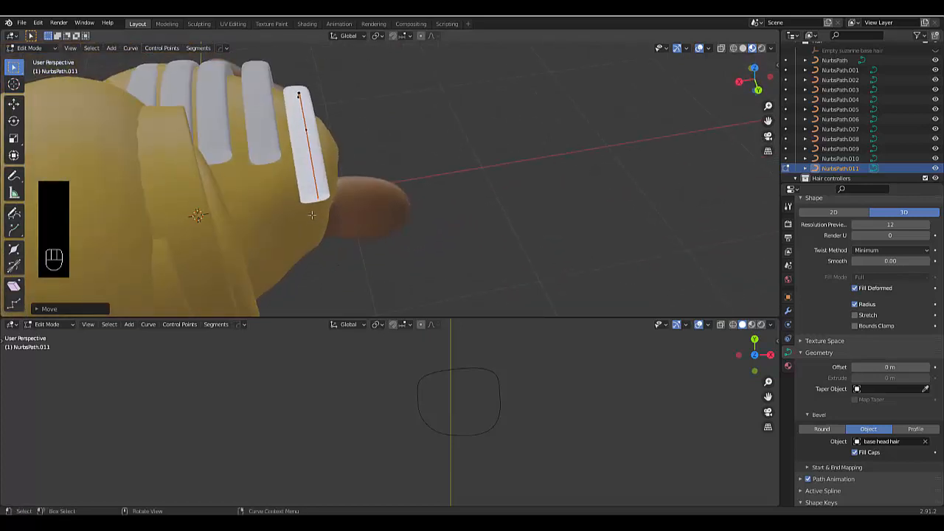
key(KP_7)
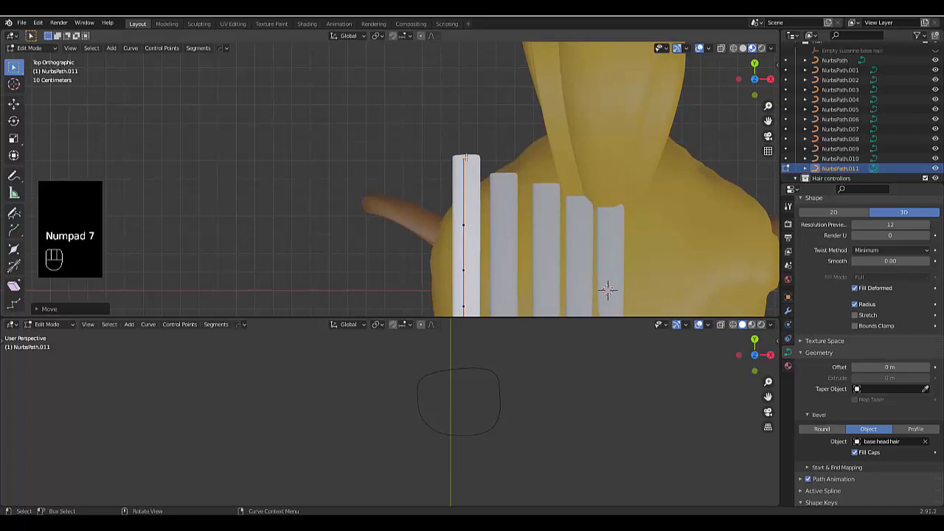
key(g)
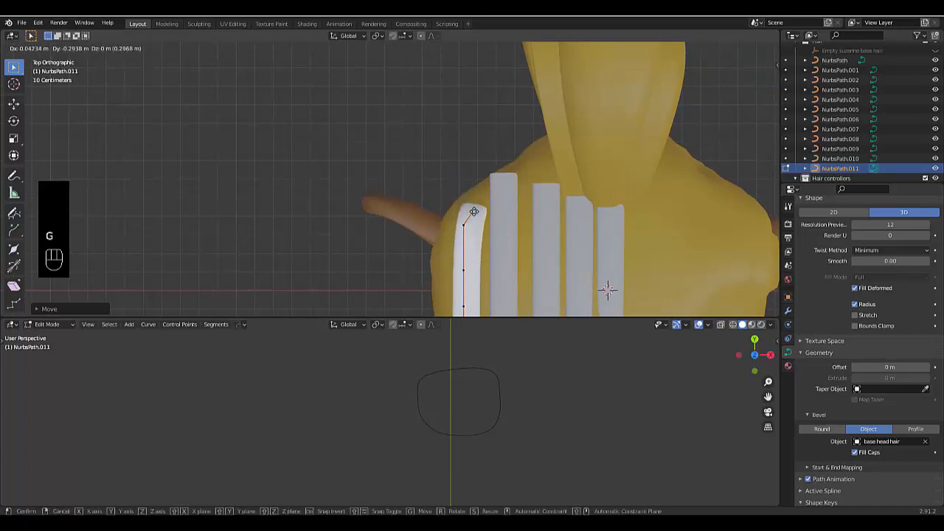
click(468, 212)
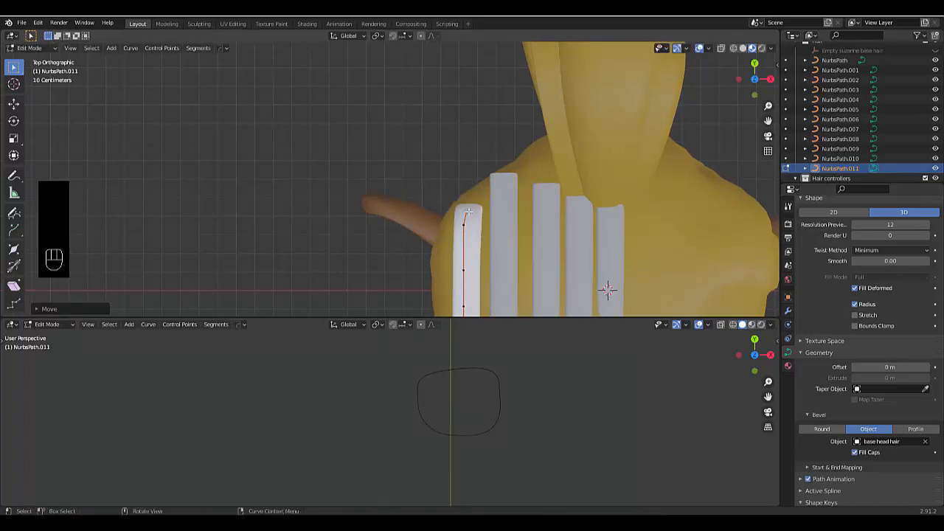
Step: Move the front end point of NurbsPath.011 down into the hairline, ending with a shift of about 0.07 m toward positive X and 0.06 m down
scroll(466, 135, down, 4)
scroll(480, 245, up, 7)
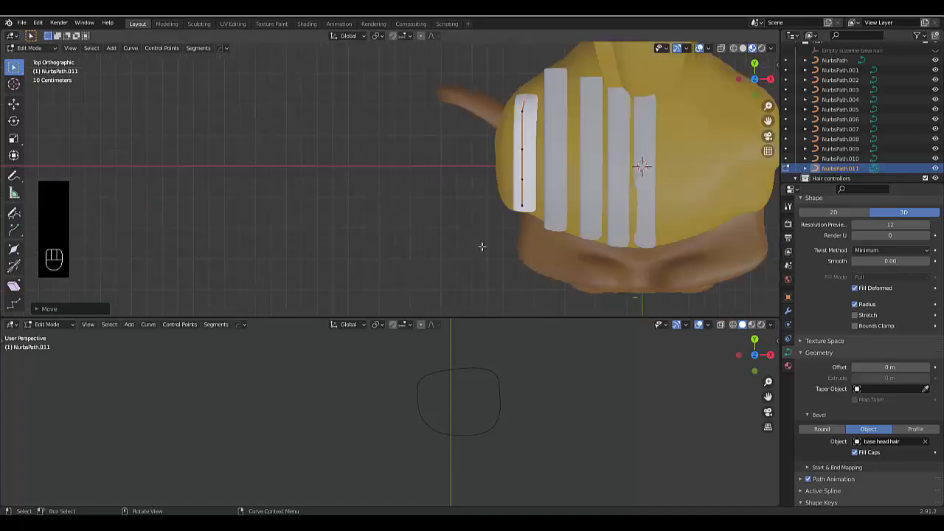
middle_drag(543, 164, 572, 164)
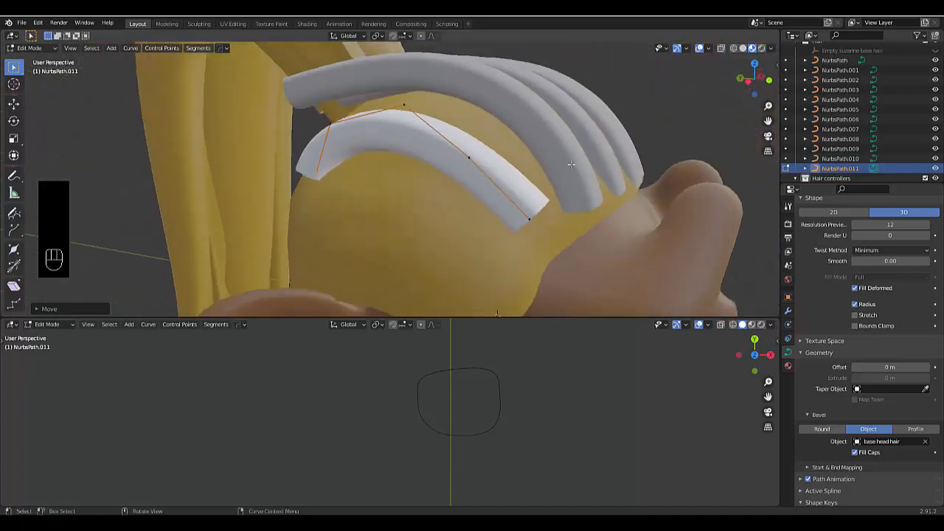
click(529, 197)
key(g)
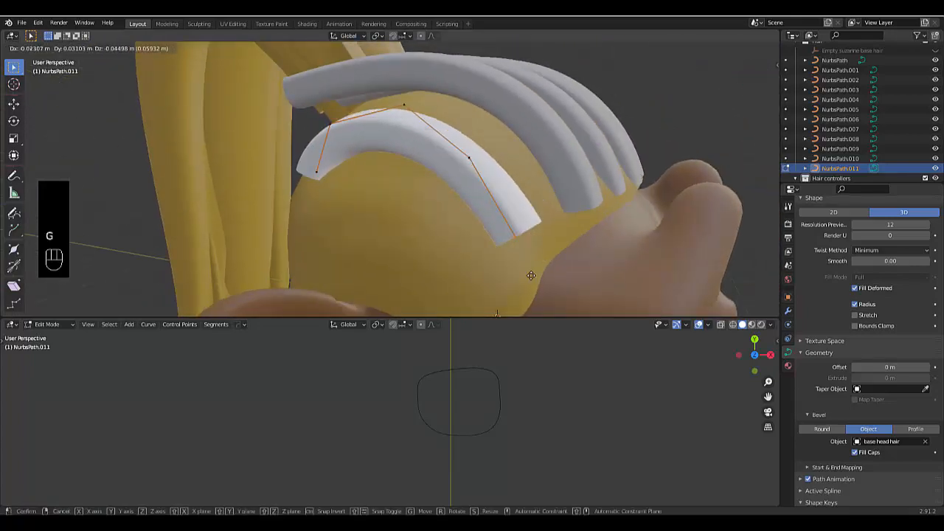
click(538, 262)
mouse_move(412, 194)
middle_down()
mouse_move(474, 151)
mouse_move(455, 204)
mouse_move(420, 203)
middle_up()
middle_drag(382, 163, 460, 202)
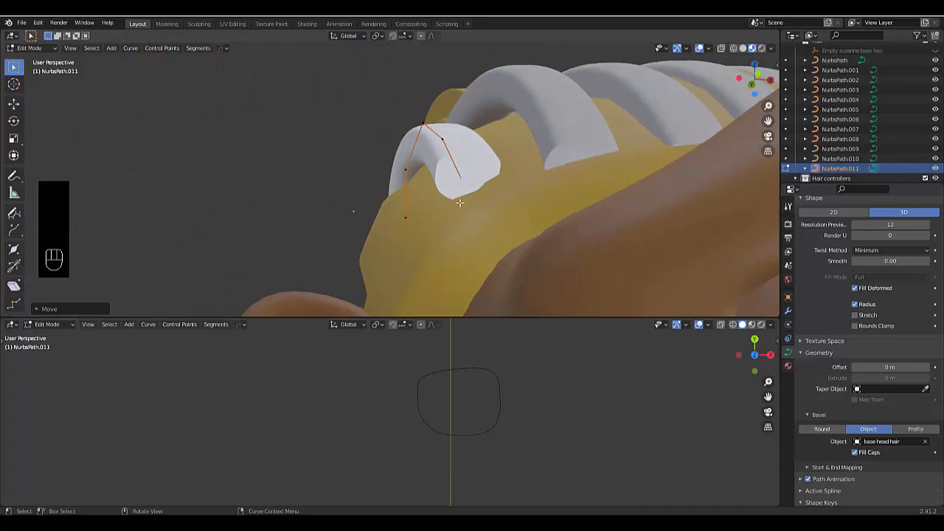
key(g)
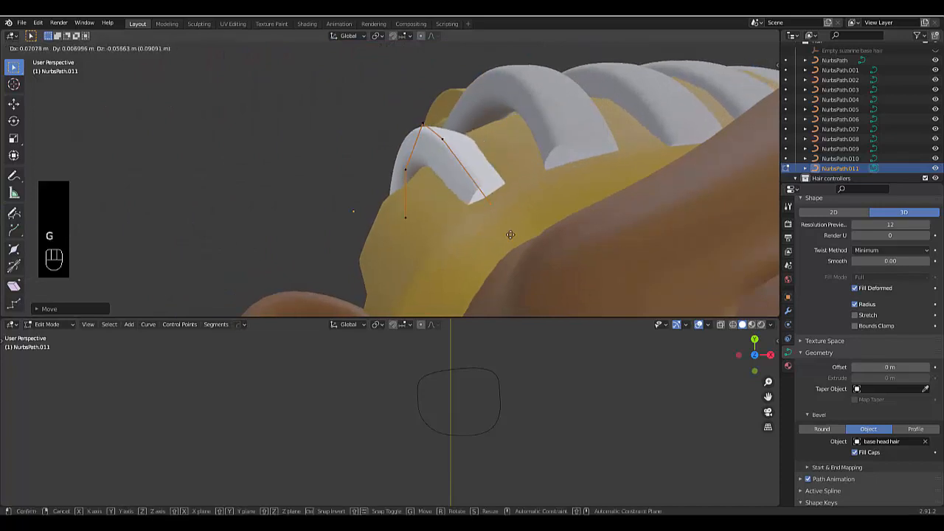
click(512, 235)
Step: Move the back end point of NurbsPath.011 and the point beside it inward toward the ponytail, and finish editing the path
middle_drag(512, 235, 613, 201)
key(g)
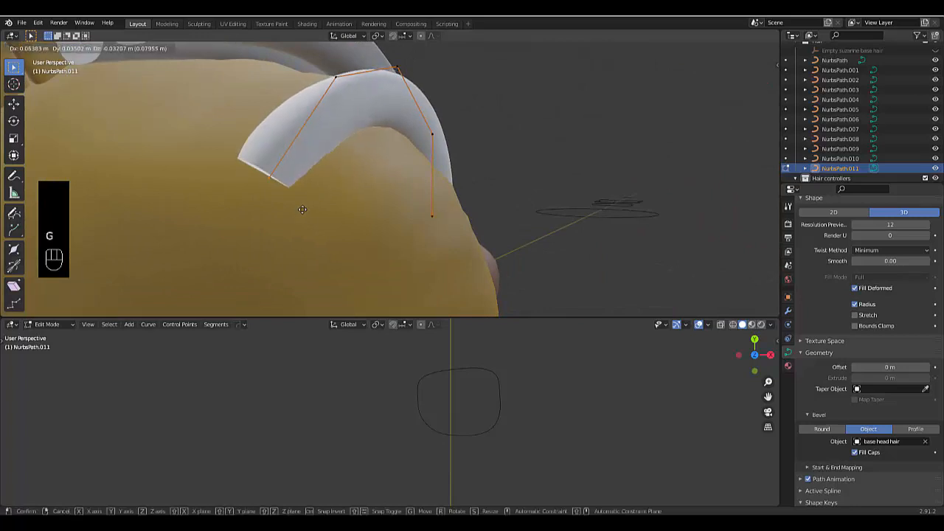
click(287, 212)
middle_drag(289, 209, 236, 137)
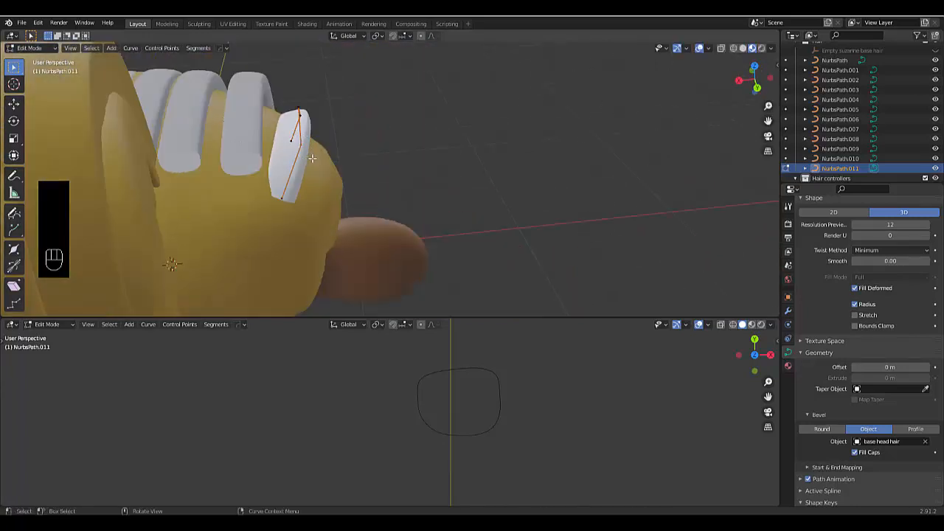
key(g)
click(282, 155)
middle_drag(282, 155, 261, 159)
key(Tab)
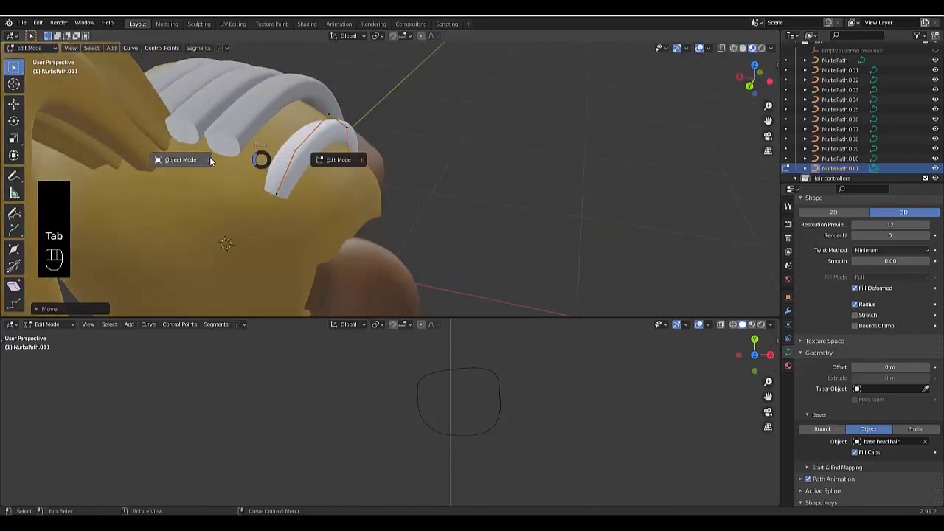
Step: Open the neighbouring scalp strand NurbsPath.010 for editing and select its back end point
click(246, 115)
key(Tab)
click(308, 118)
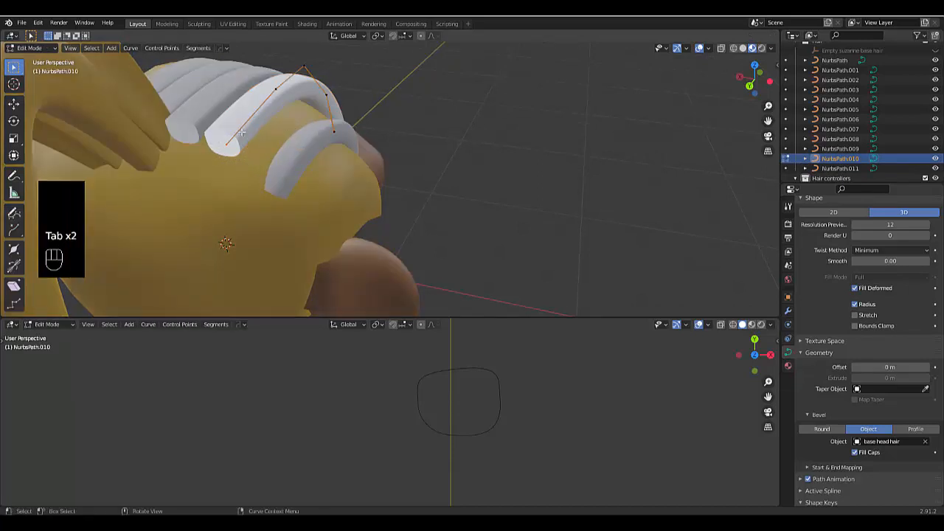
key(g)
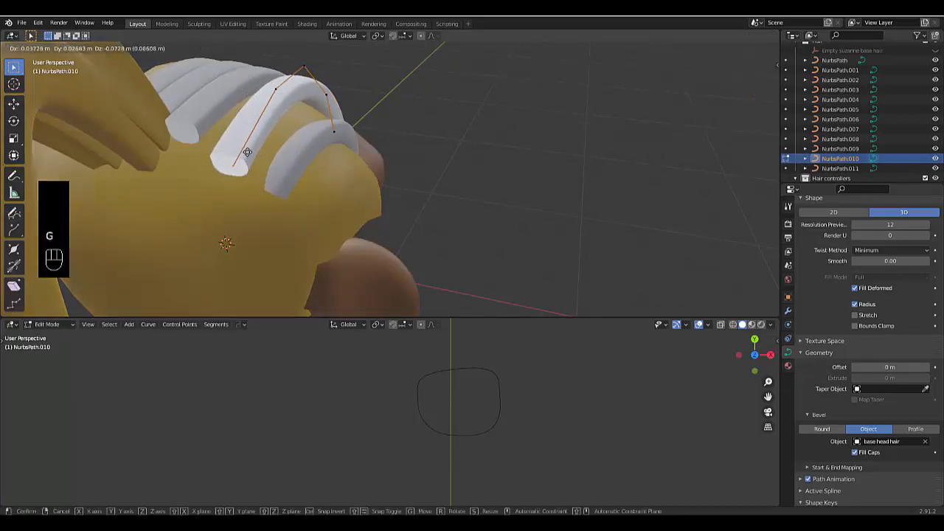
key(z)
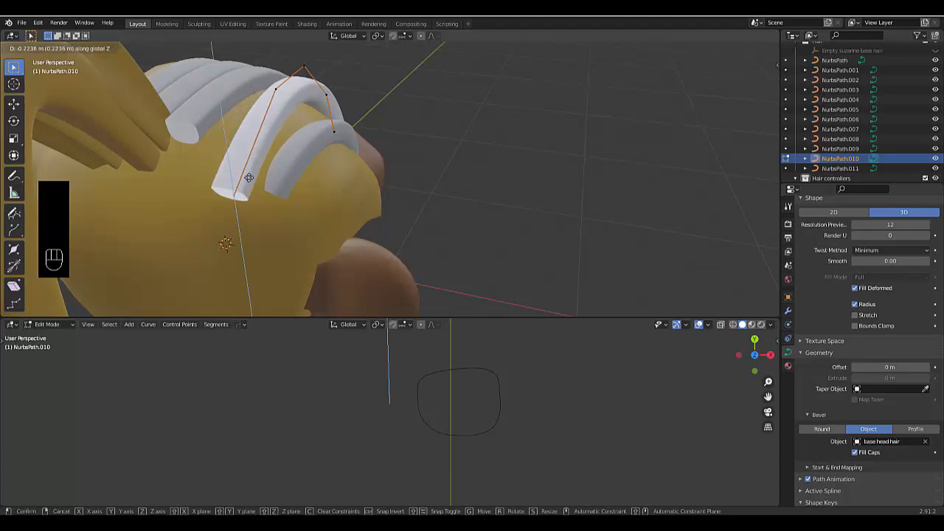
click(204, 142)
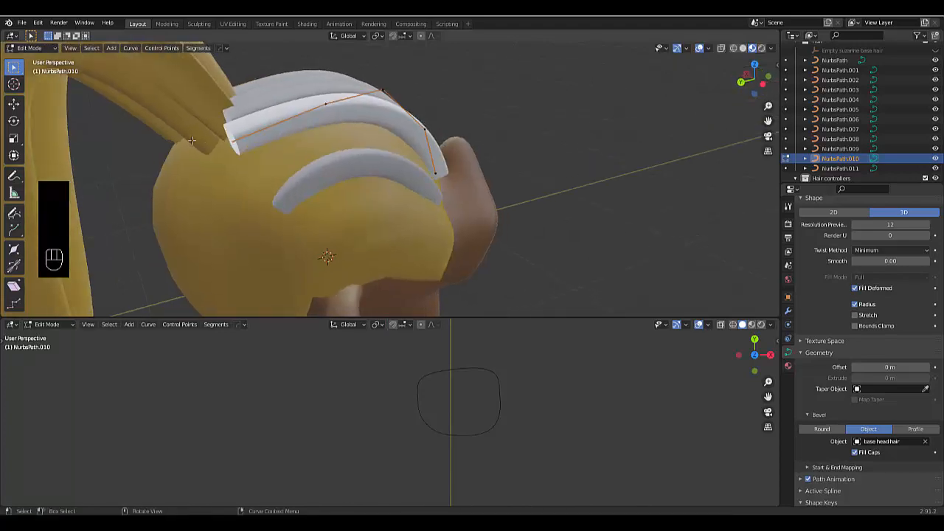
Step: In the left view, move NurbsPath.010's back end point about 0.19 m down and 0.05 m forward, and move its front end point back and down
key(grave)
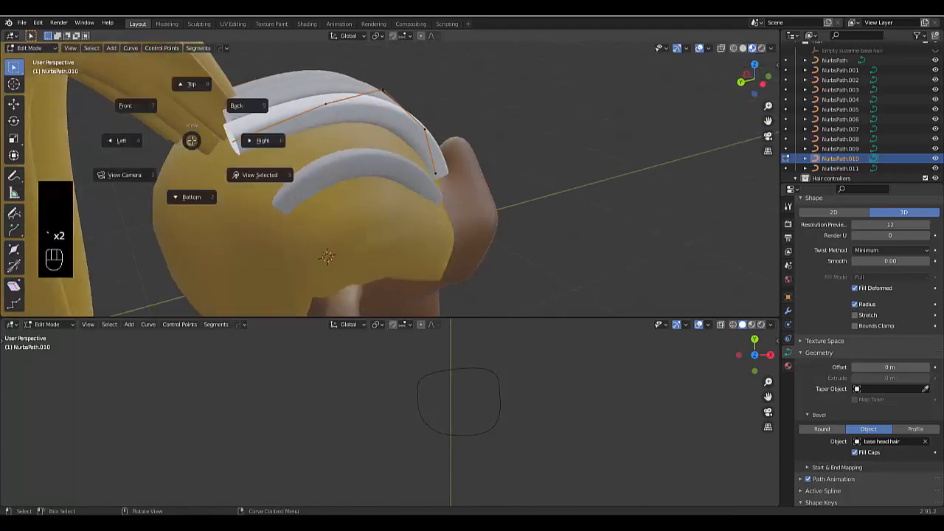
click(136, 139)
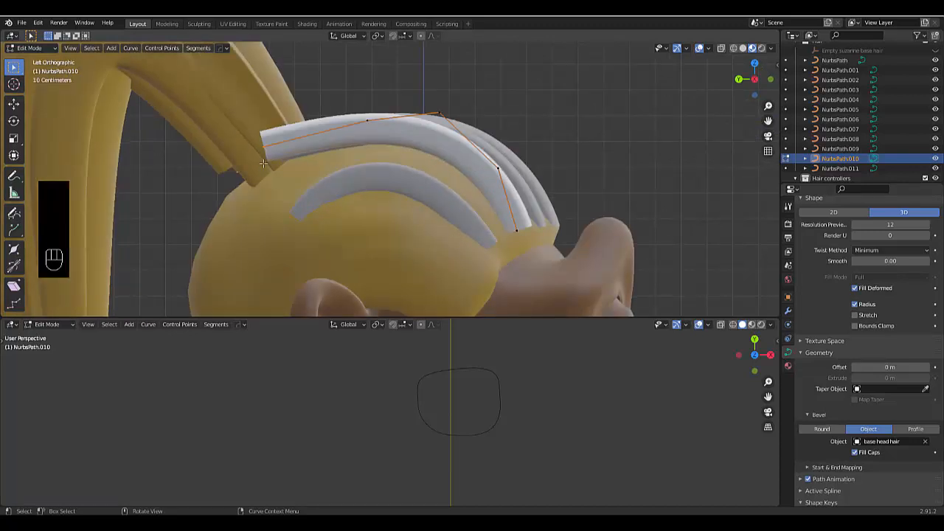
key(g)
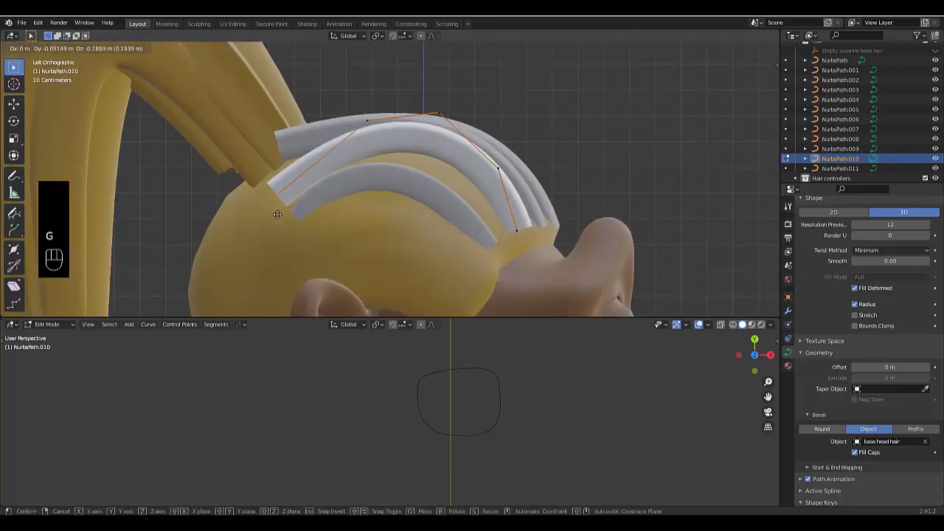
click(278, 216)
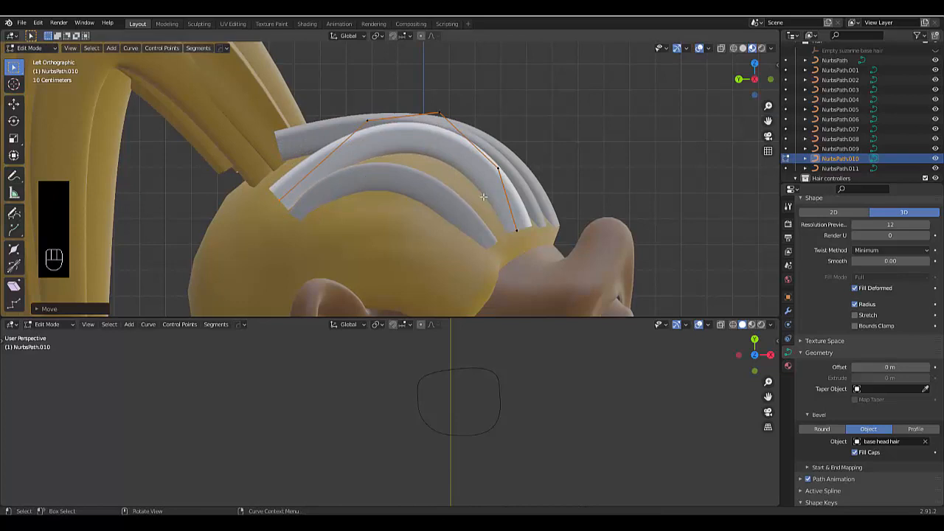
key(g)
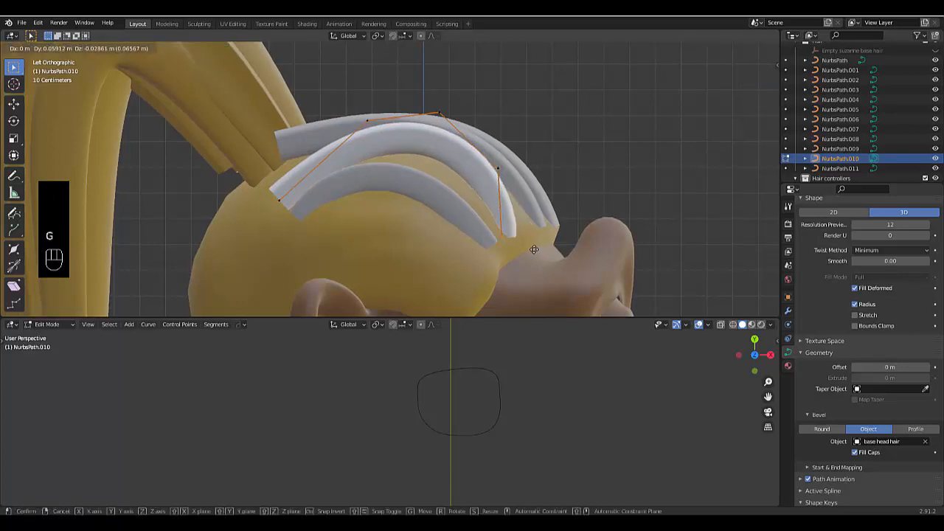
Step: Lower the upper control points of the NurbsPath.010 hair strand in side view so its arch sits closer to the head
click(534, 249)
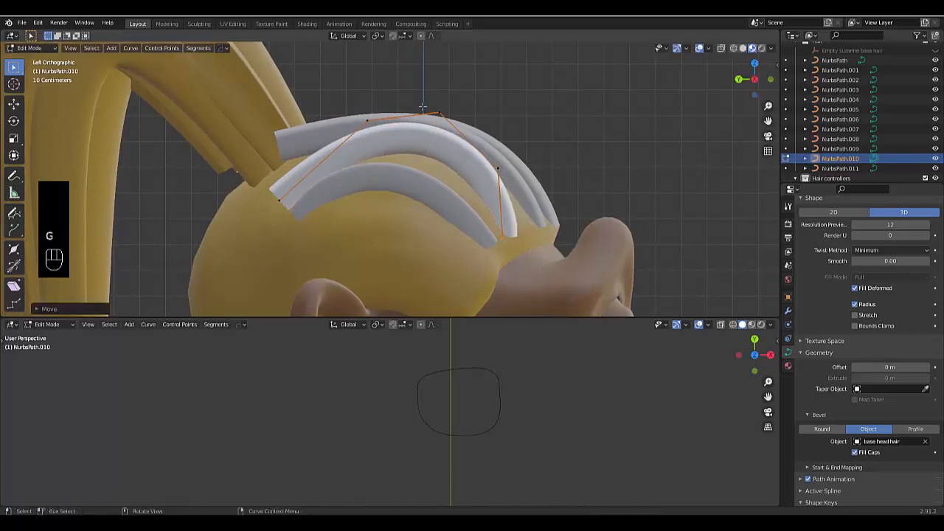
drag(423, 106, 455, 139)
key(g)
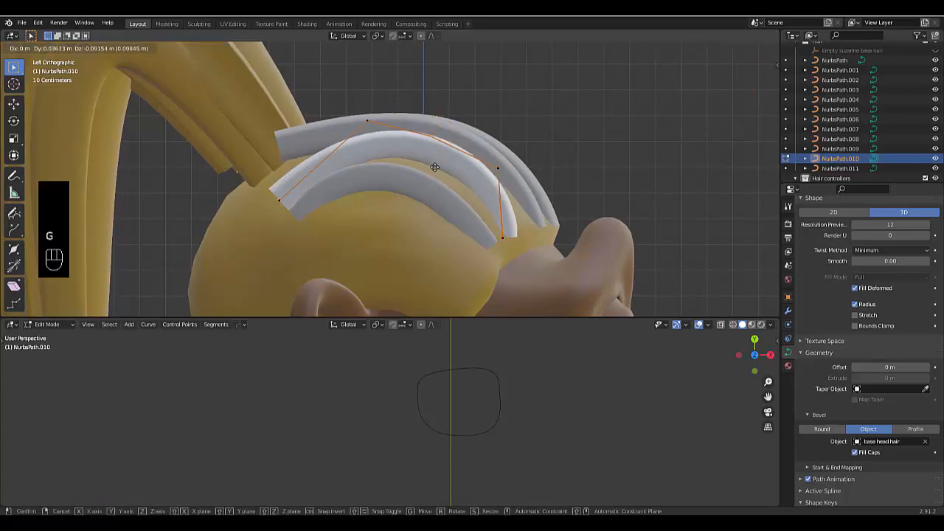
click(360, 120)
key(g)
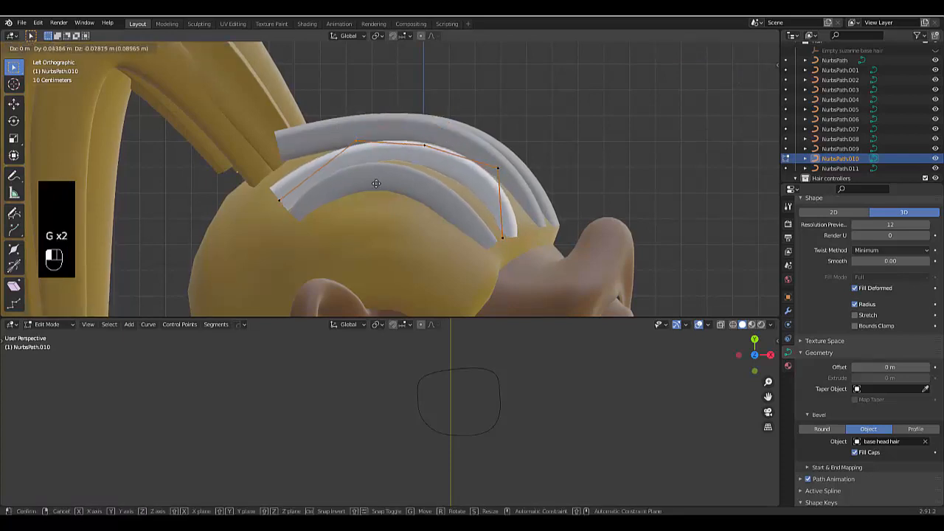
click(282, 181)
click(237, 184)
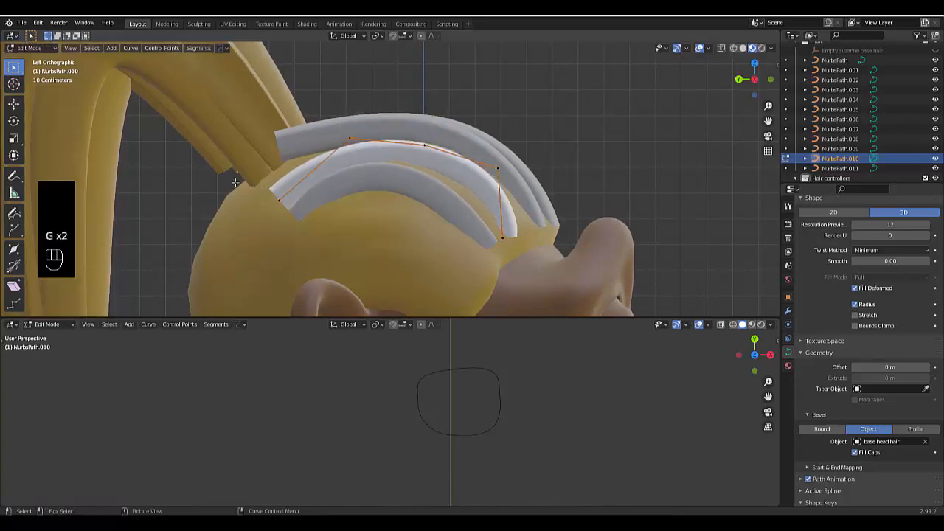
Step: Move the rear end control point of the NurbsPath.010 strand in side and rear views so the tip rests against the head
click(299, 229)
key(g)
click(310, 243)
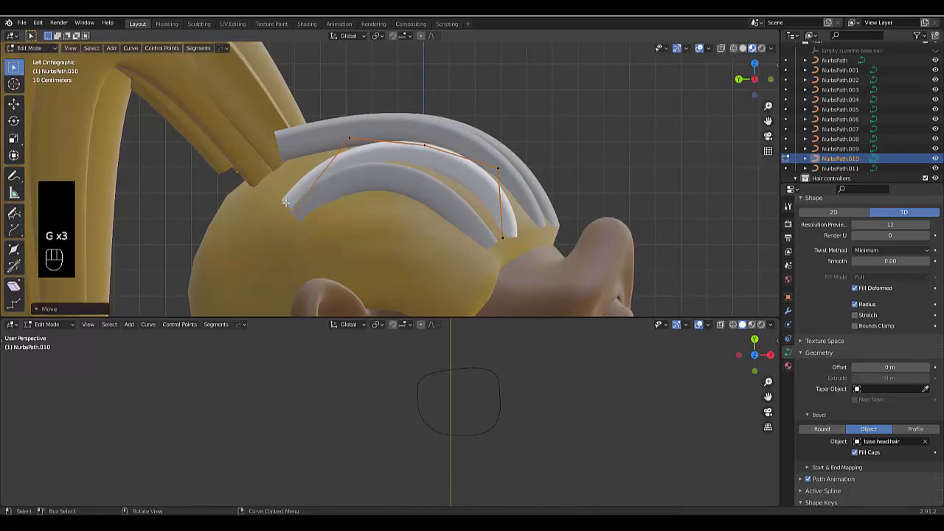
middle_drag(301, 234, 363, 216)
key(g)
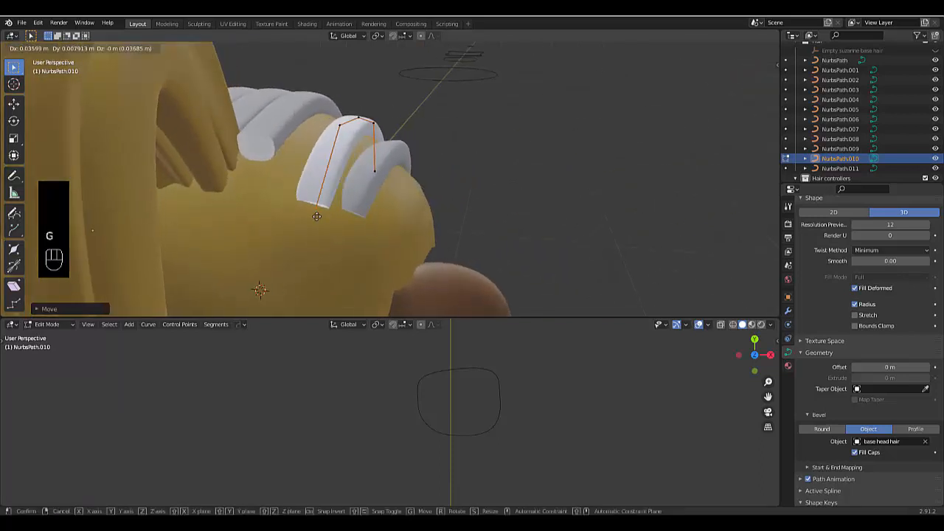
click(306, 219)
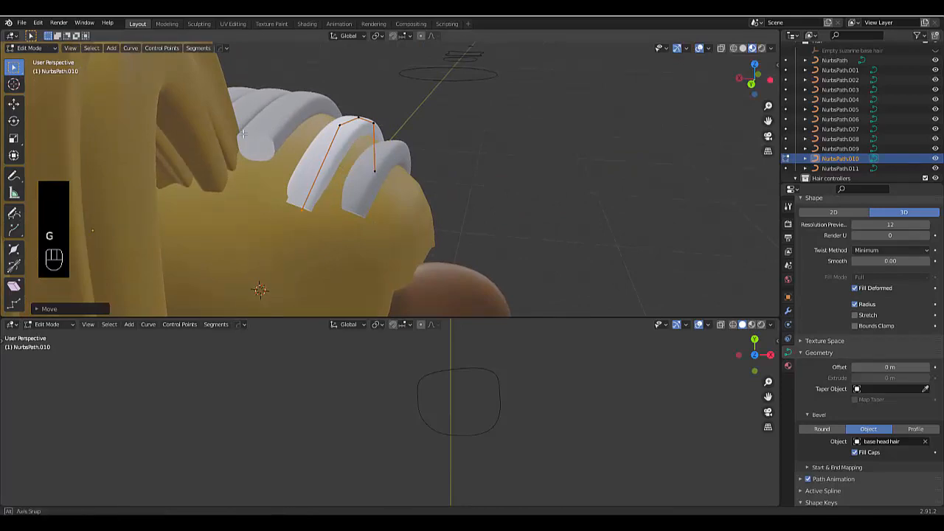
Step: Inspect the reshaped strand from the front of the head and return to Object Mode
middle_drag(271, 134, 114, 82)
middle_drag(295, 46, 331, 167)
scroll(335, 137, down, 3)
middle_drag(334, 88, 338, 127)
scroll(338, 127, up, 5)
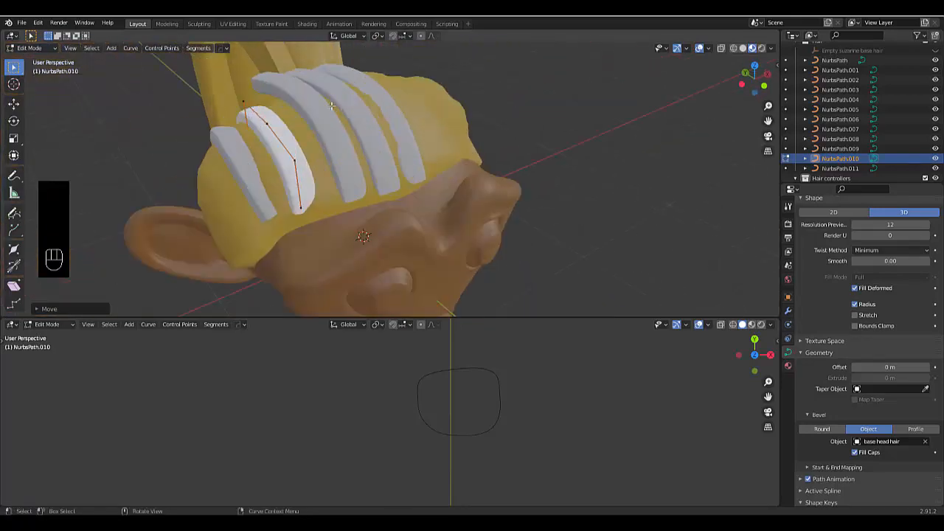
key(Tab)
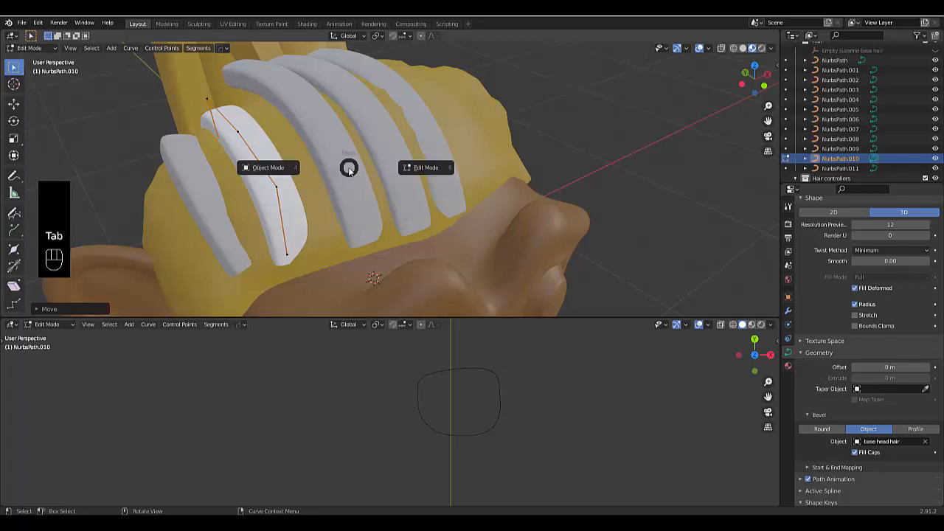
scroll(347, 211, up, 3)
scroll(353, 209, down, 2)
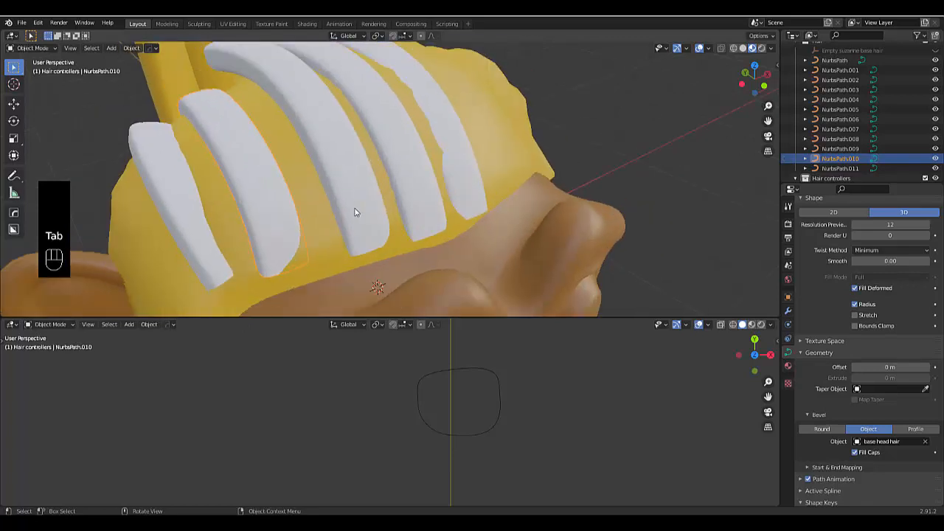
Step: Add a Mirror modifier to the outermost strand, NurbsPath.011, using "Empty suzanne base hair" as the mirror object
middle_drag(354, 207, 289, 182)
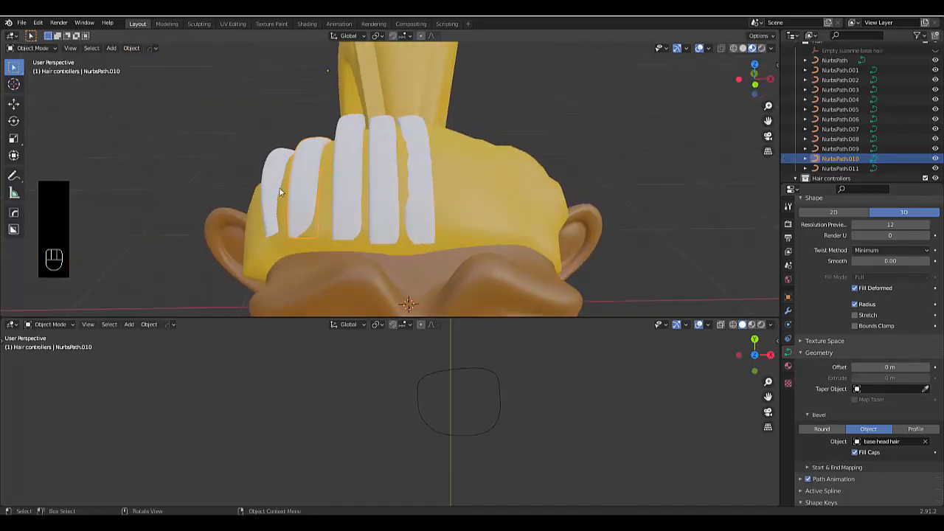
click(268, 182)
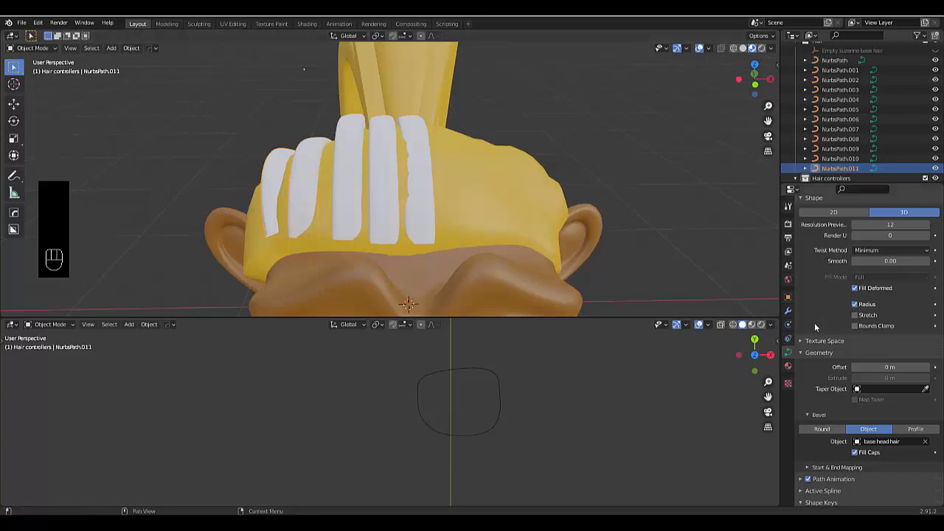
click(788, 310)
click(833, 222)
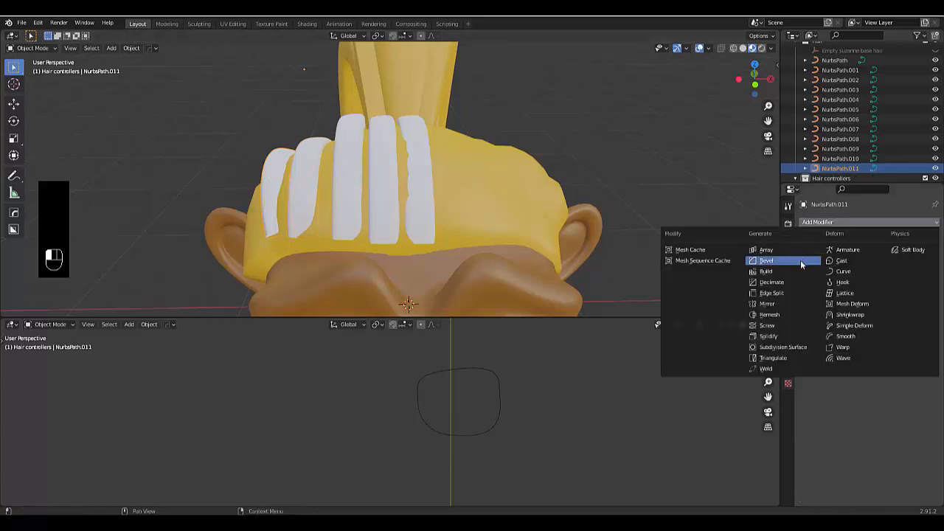
click(782, 304)
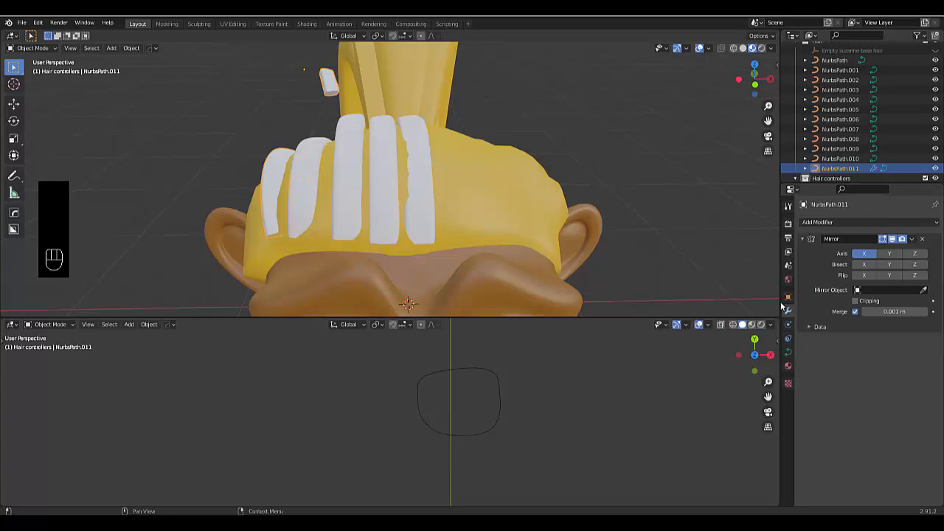
click(877, 291)
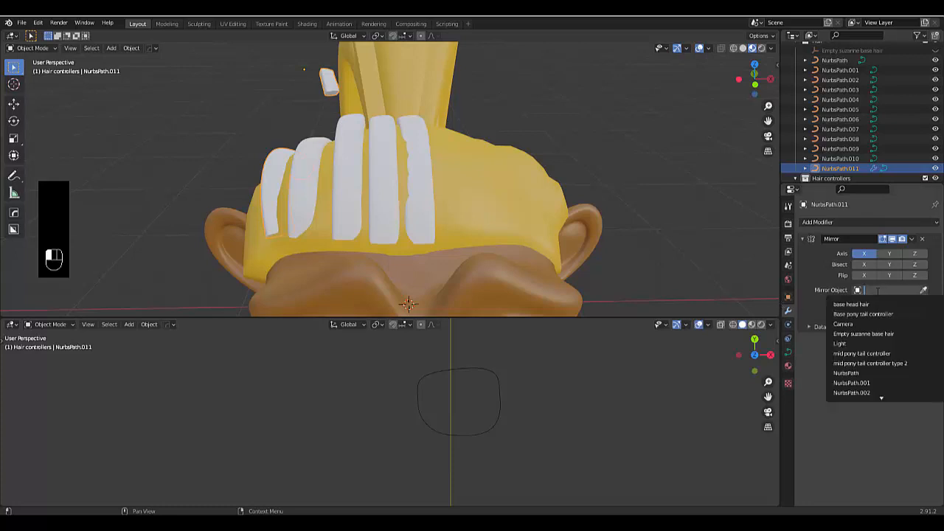
click(871, 332)
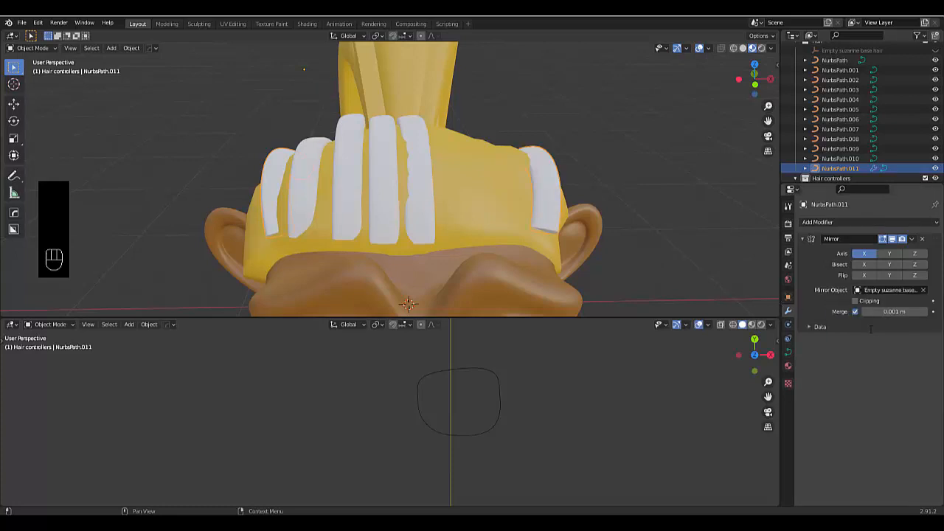
Step: Add a Mirror modifier to the second strand from the ear, NurbsPath.010, with "Empty suzanne base hair" as mirror object
click(308, 148)
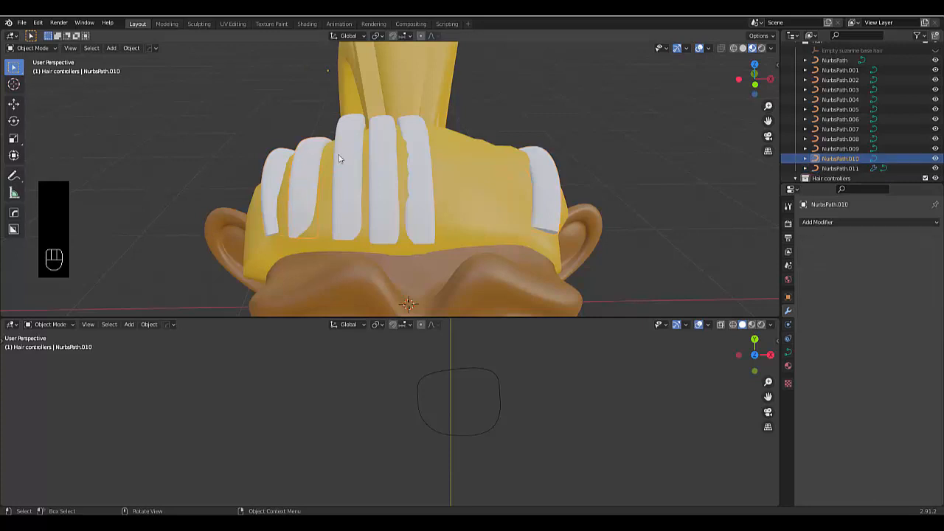
click(826, 220)
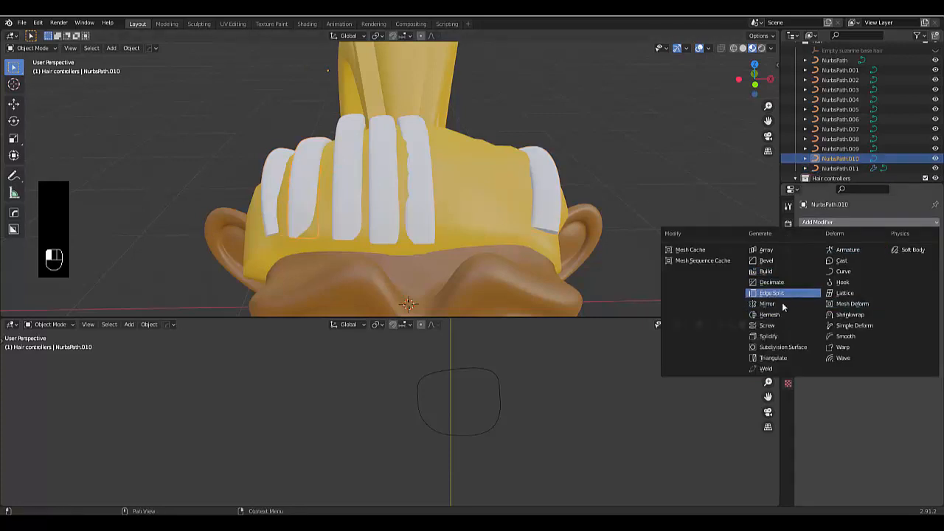
click(782, 304)
click(865, 290)
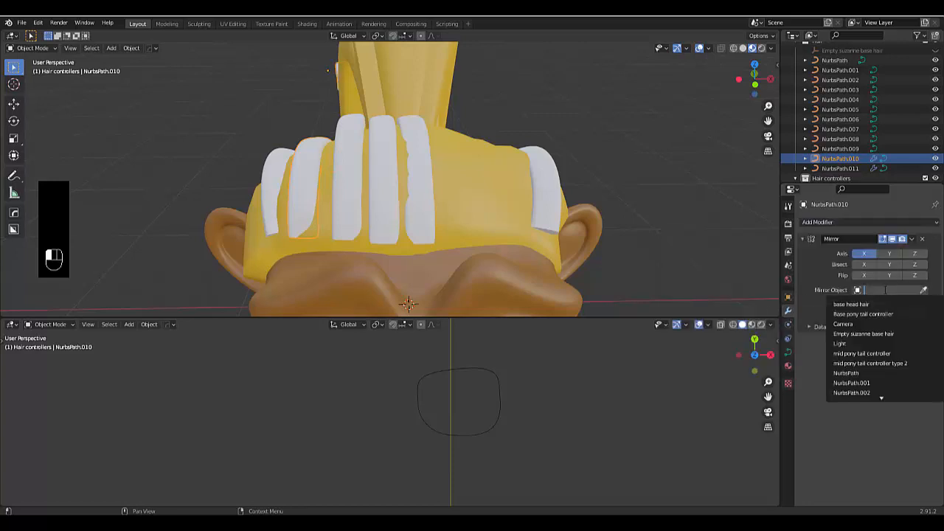
click(863, 334)
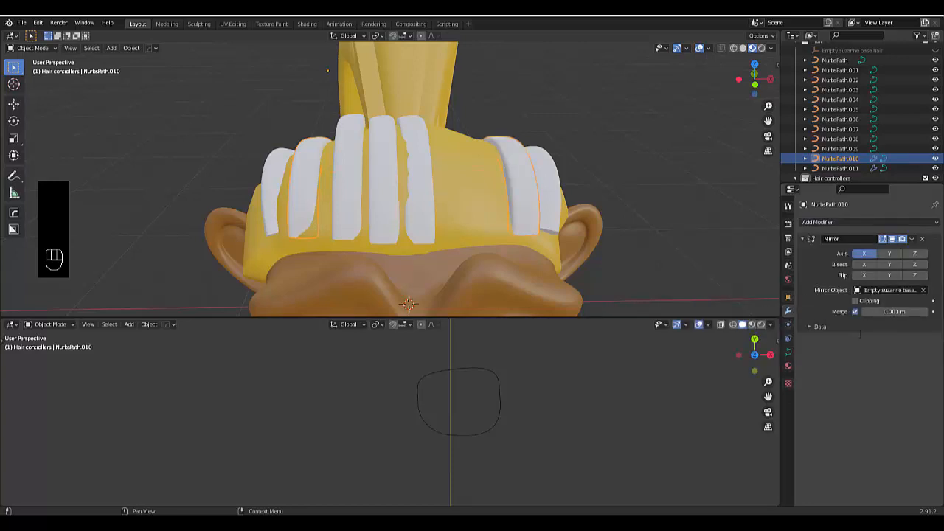
Step: Add a Mirror modifier to the NurbsPath.009 strand and set its mirror object to "Empty suzanne base hair"
click(359, 208)
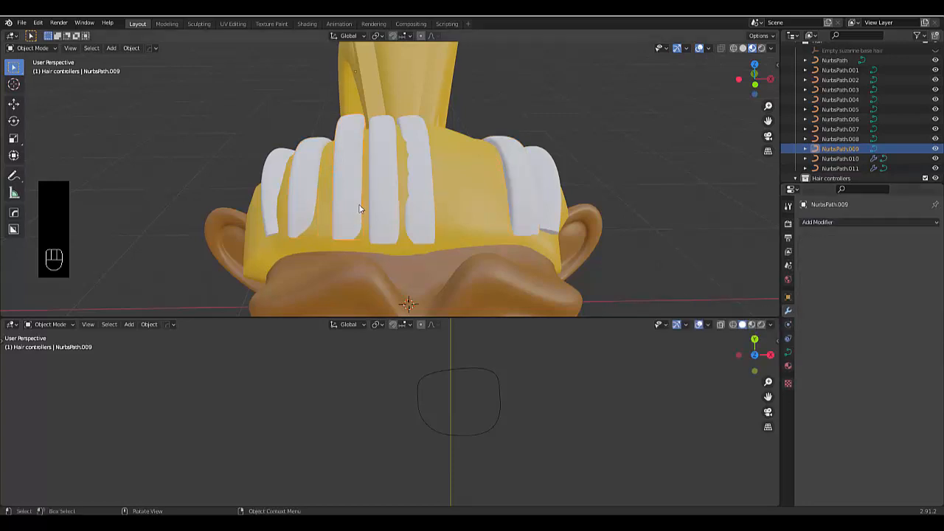
click(854, 221)
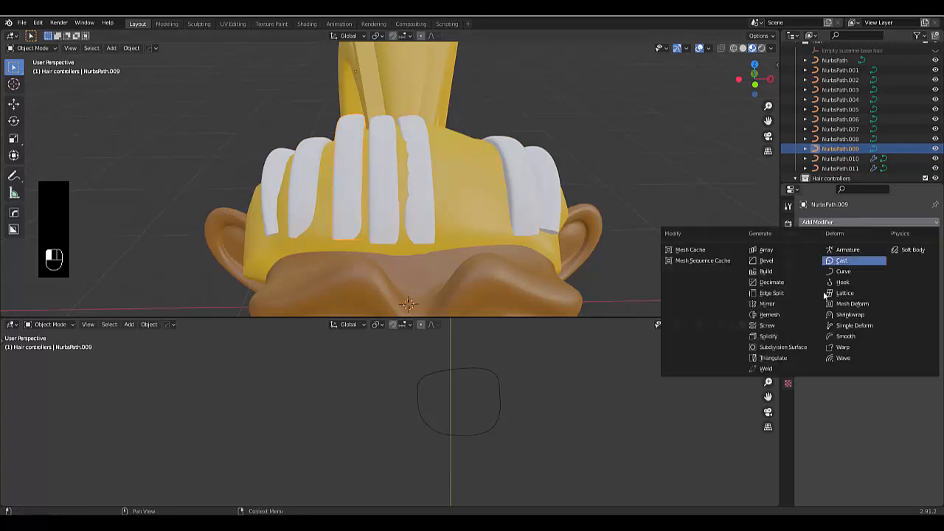
click(771, 303)
click(875, 291)
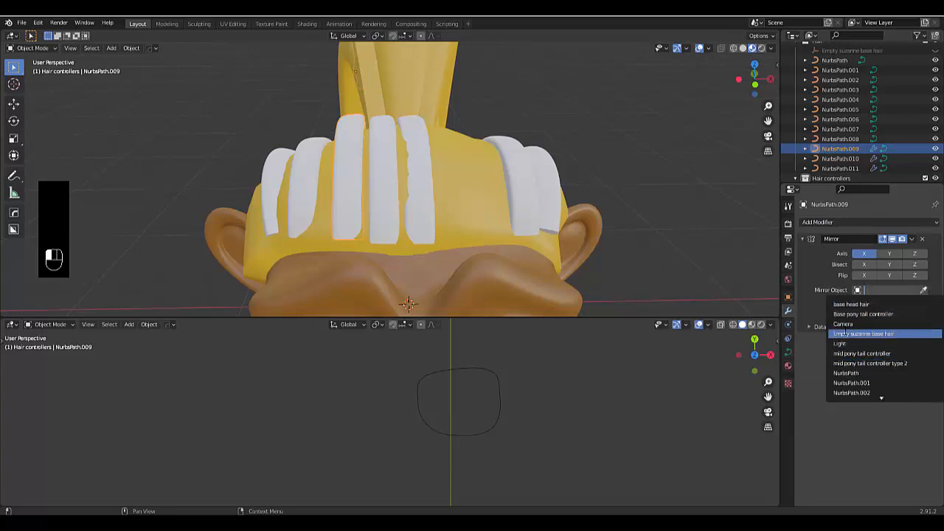
click(840, 334)
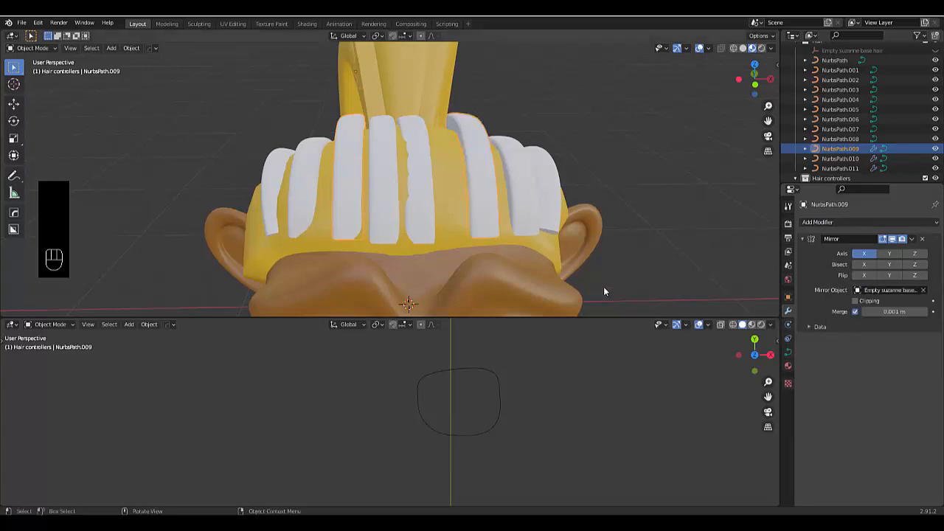
Step: Mirror the NurbsPath.008 strand with a Mirror modifier across "Empty suzanne base hair"
click(403, 224)
click(826, 222)
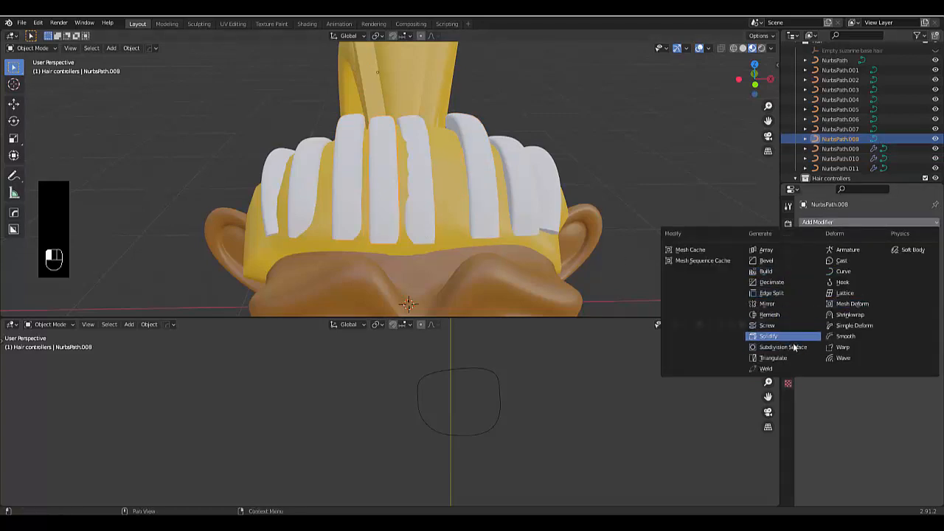
click(771, 304)
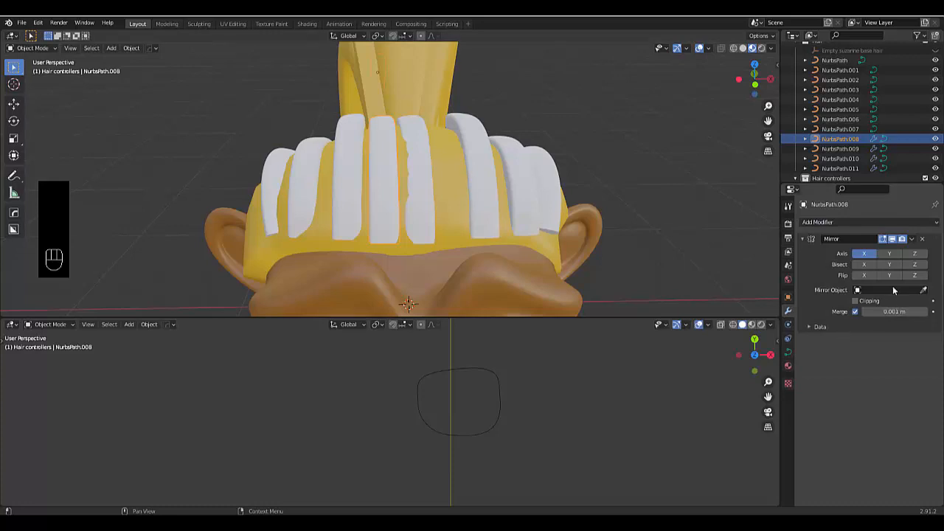
click(885, 290)
click(864, 334)
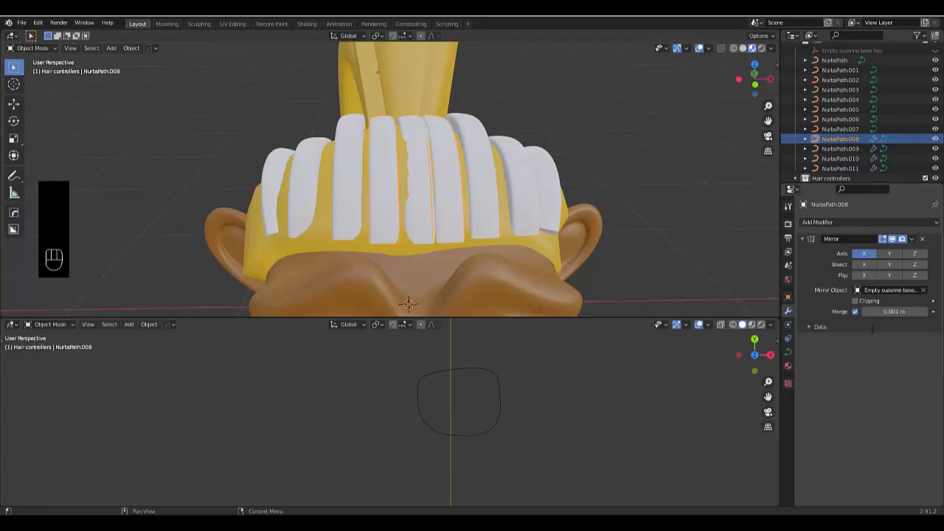
Step: Create a new material on the outermost strand, NurbsPath.011, and paste the copied yellow hair material into it
middle_drag(558, 293, 279, 237)
click(330, 210)
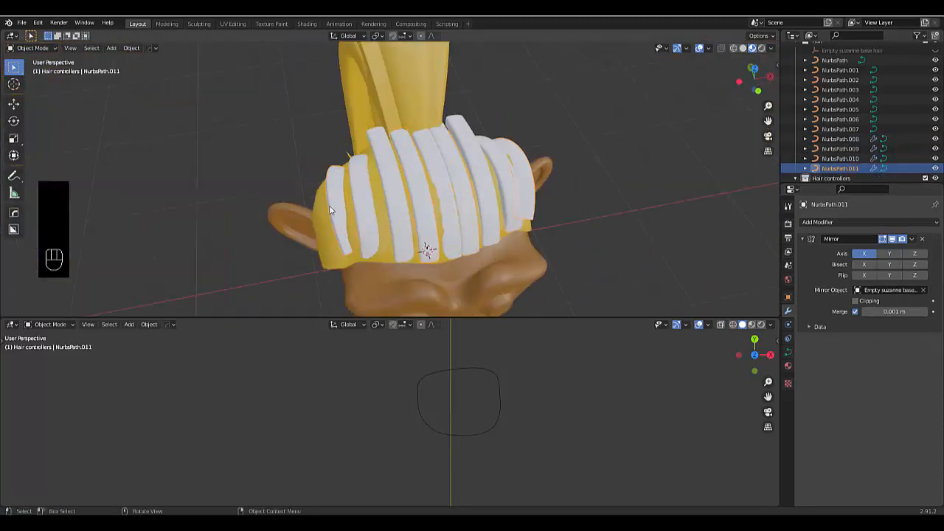
click(789, 366)
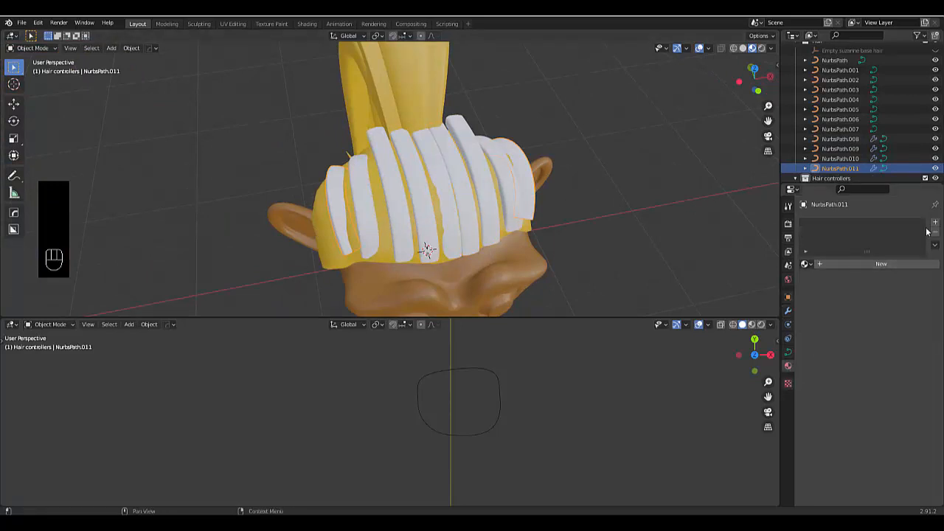
click(891, 264)
click(935, 246)
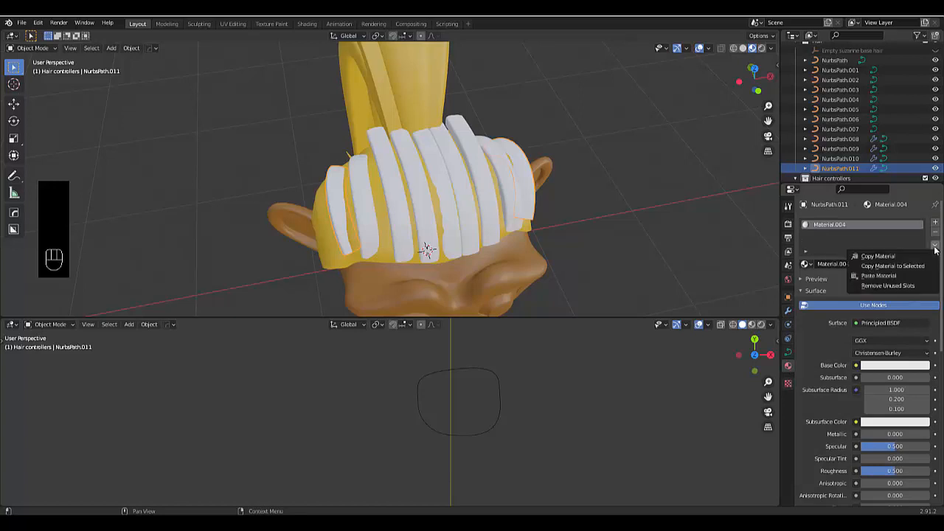
click(891, 266)
Step: Create a new material on the NurbsPath.010 strand and paste the copied yellow hair material into it
click(372, 223)
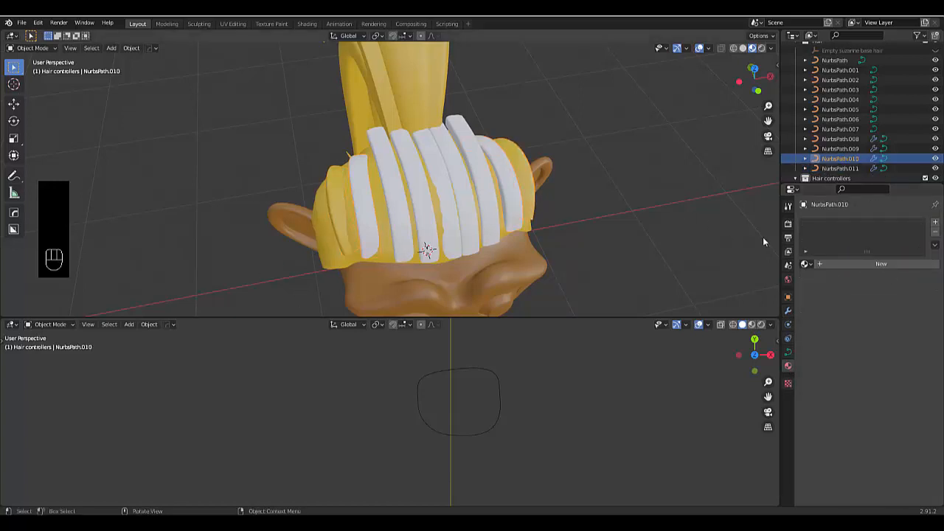
click(881, 264)
click(936, 245)
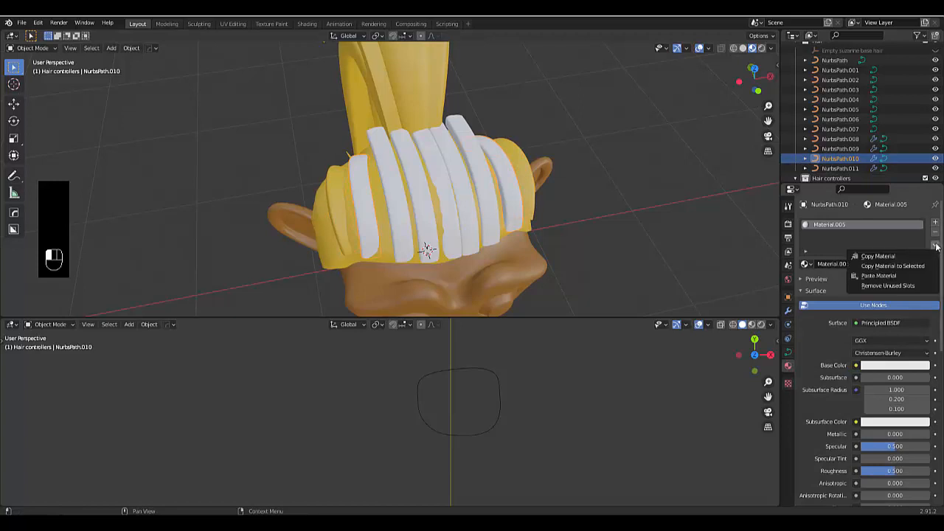
click(881, 276)
Step: Create a new material on the NurbsPath.009 strand and paste the copied yellow hair material into it
click(472, 255)
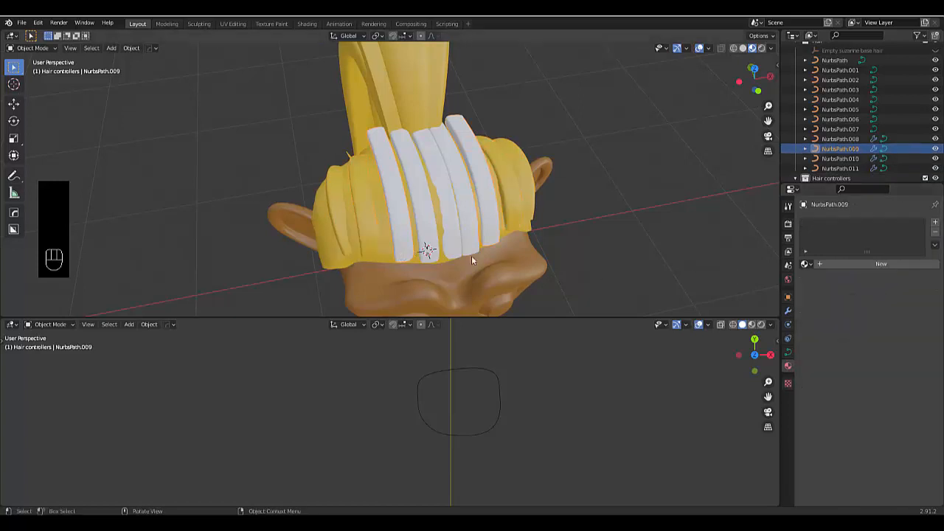
click(935, 245)
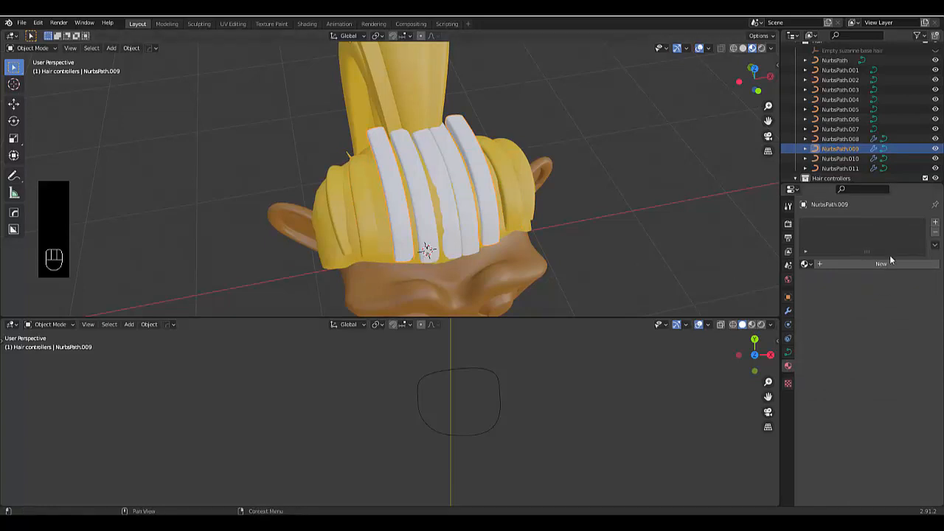
click(922, 263)
click(935, 245)
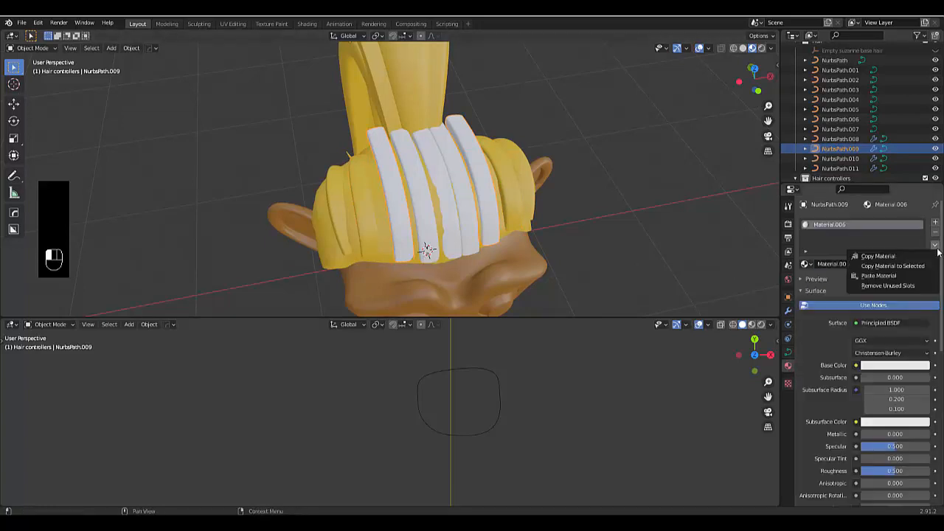
Step: Create a new material on the NurbsPath.008 strand and paste the copied yellow hair material into it
click(431, 262)
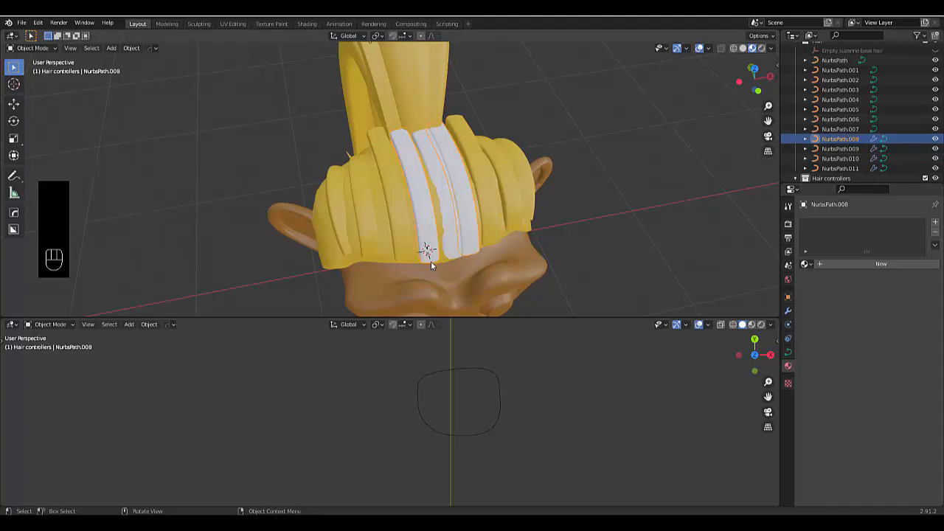
click(935, 245)
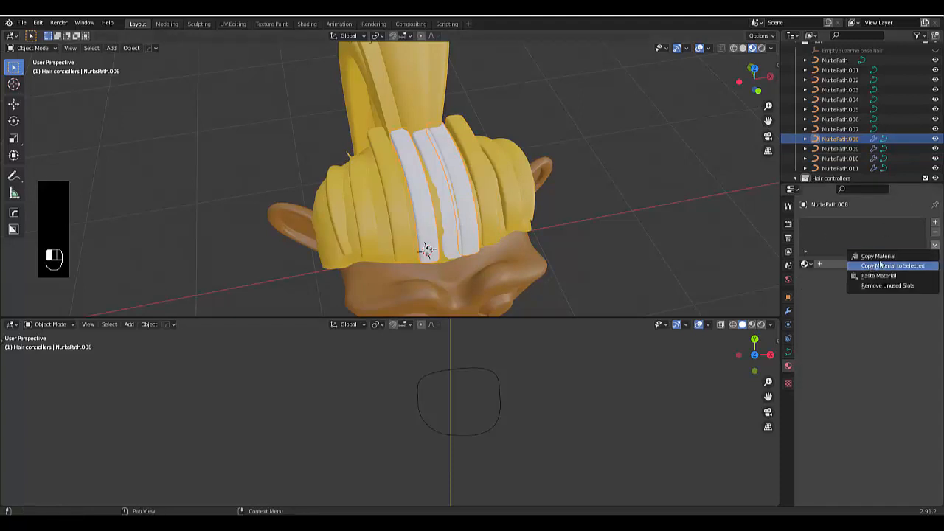
click(891, 264)
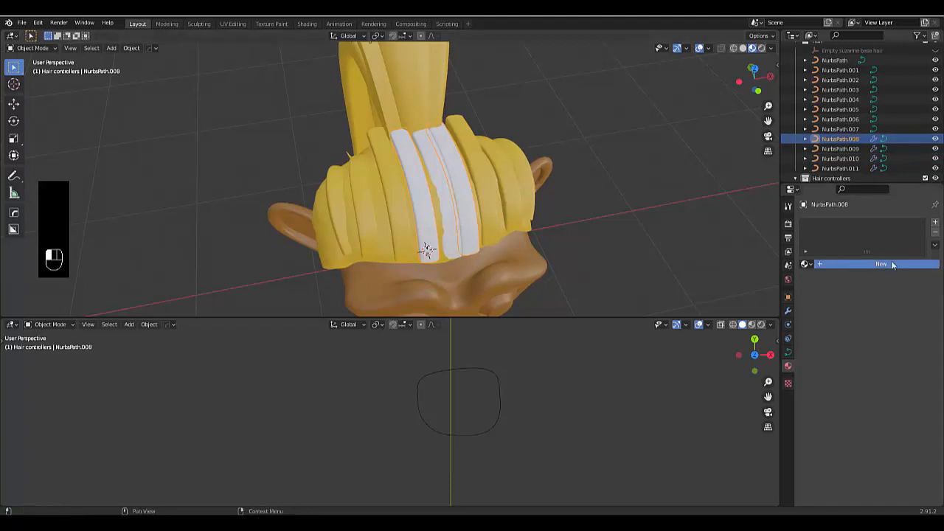
click(935, 246)
click(882, 275)
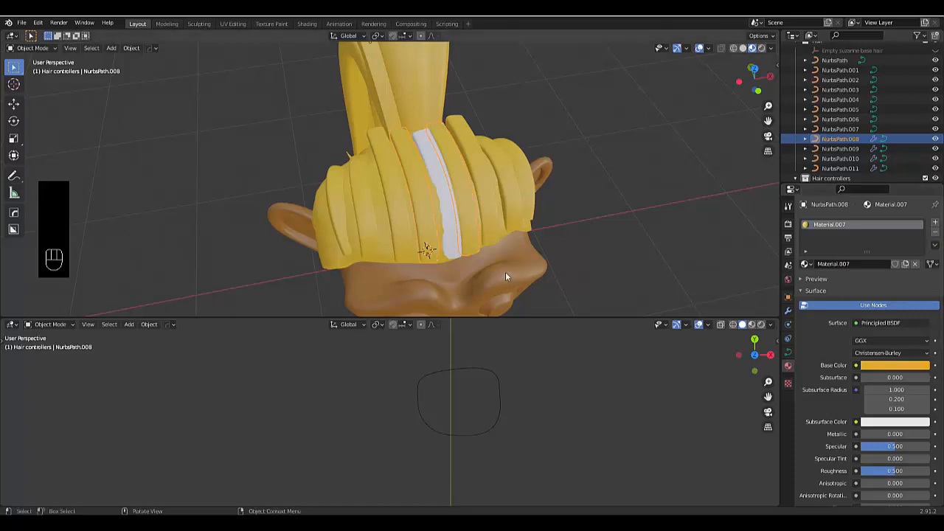
Step: Give the white middle strand, NurbsPath.007, a new material and paste the yellow hair material into it
click(456, 252)
click(852, 264)
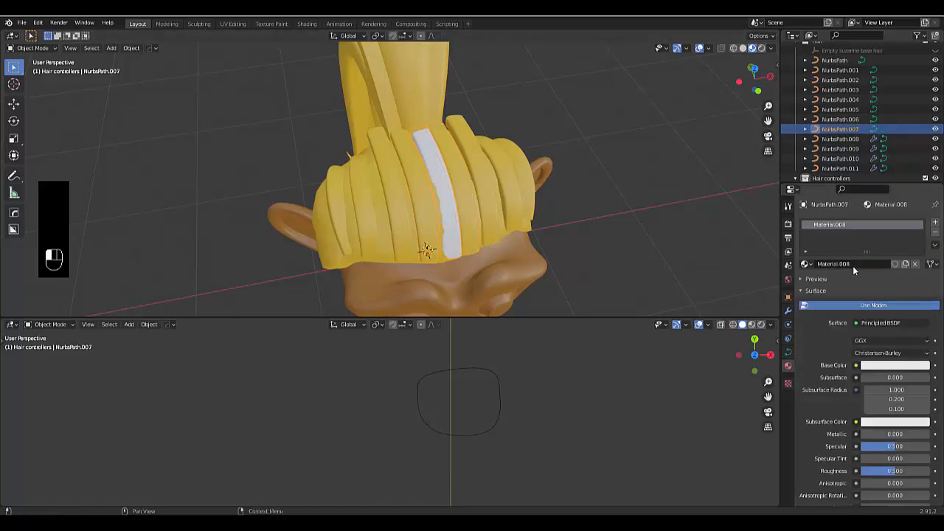
click(936, 246)
click(887, 272)
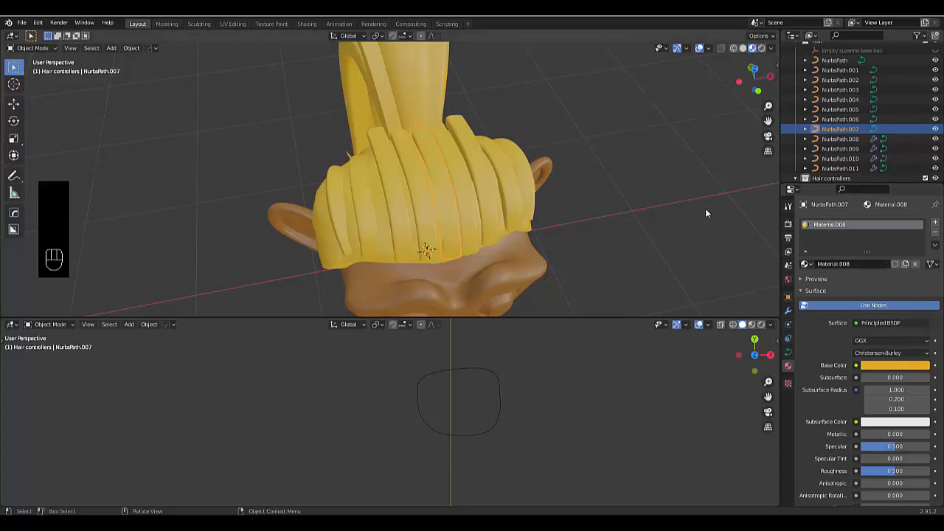
Step: Move the rear end control point of the NurbsPath.009 strand about 0.19 m, mostly downward, towards the scalp in Edit Mode
middle_drag(370, 301, 332, 214)
scroll(383, 227, down, 4)
scroll(332, 214, up, 3)
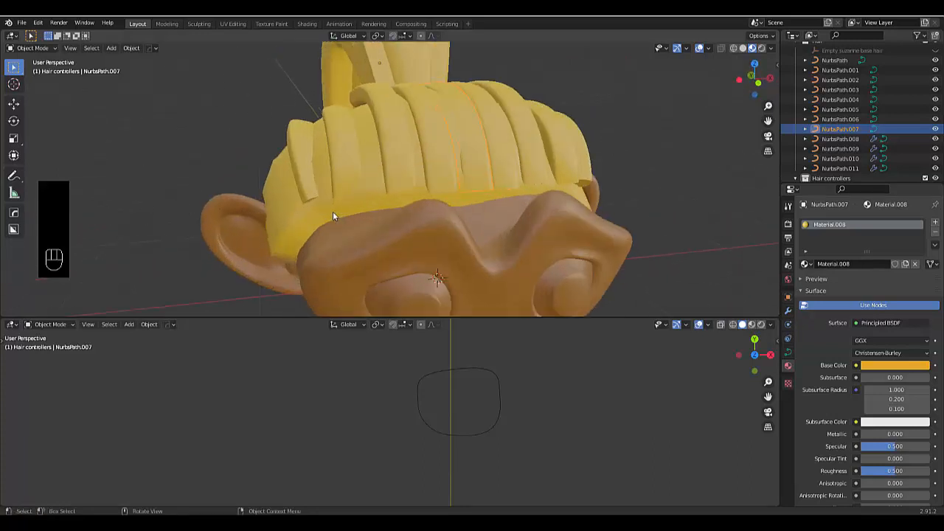
click(403, 121)
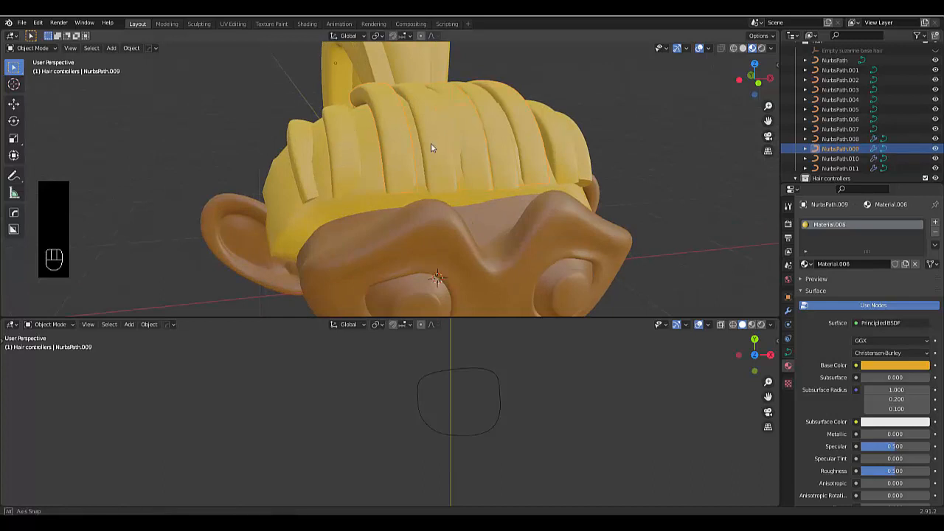
middle_drag(432, 148, 516, 117)
key(Tab)
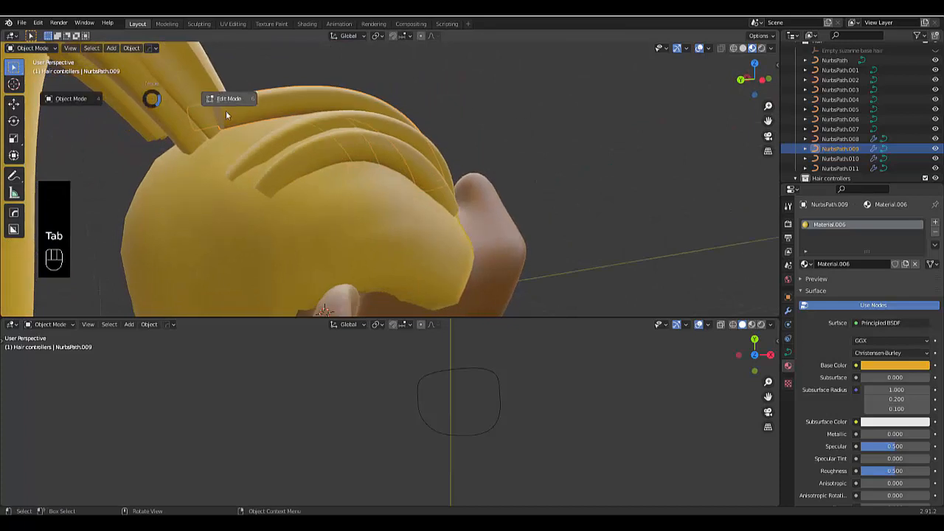
click(224, 97)
click(219, 109)
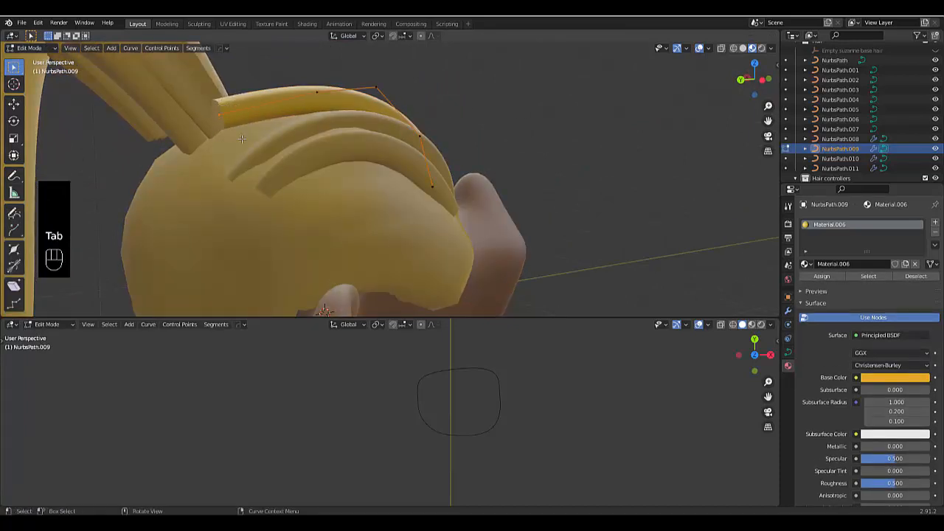
key(g)
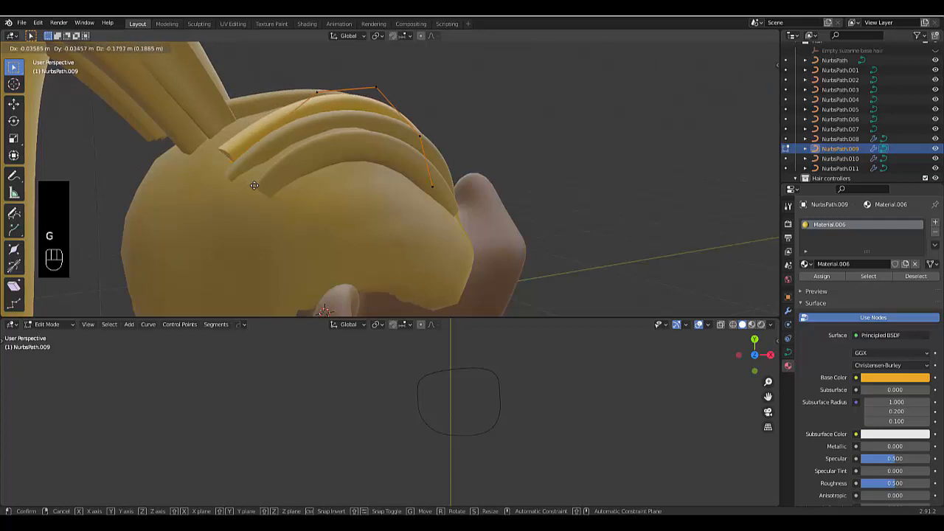
click(254, 186)
middle_drag(295, 131, 242, 208)
key(Tab)
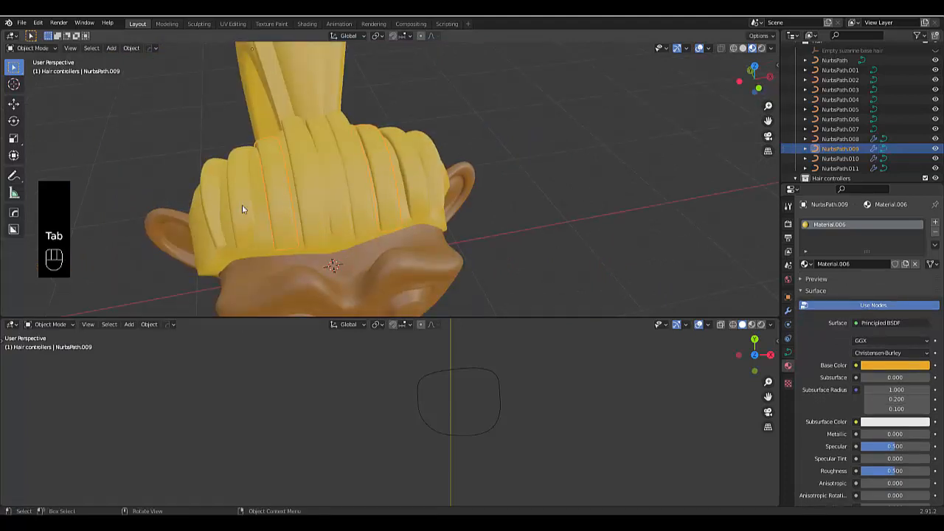
Step: Duplicate the NurbsPath.009 strand and place the copy about 0.13 m away, outward and slightly lower on the forehead
scroll(242, 210, up, 2)
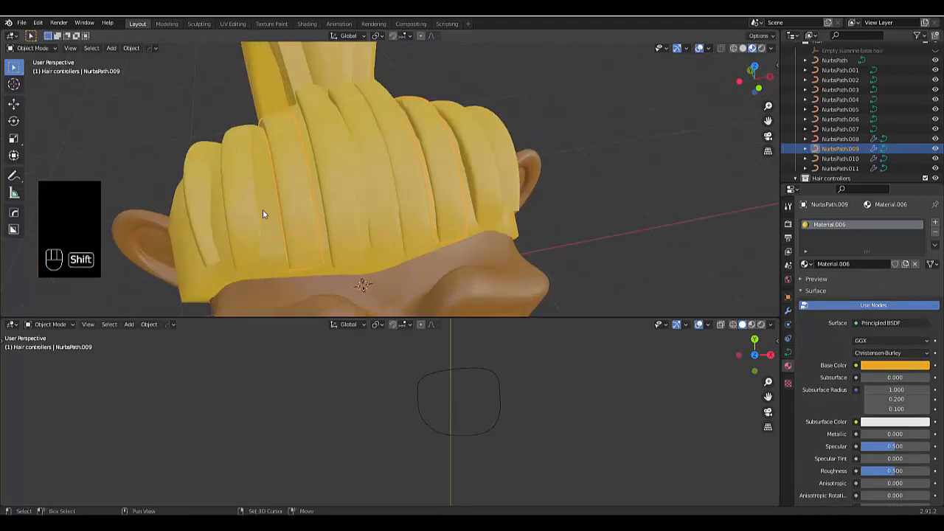
key(shift+d)
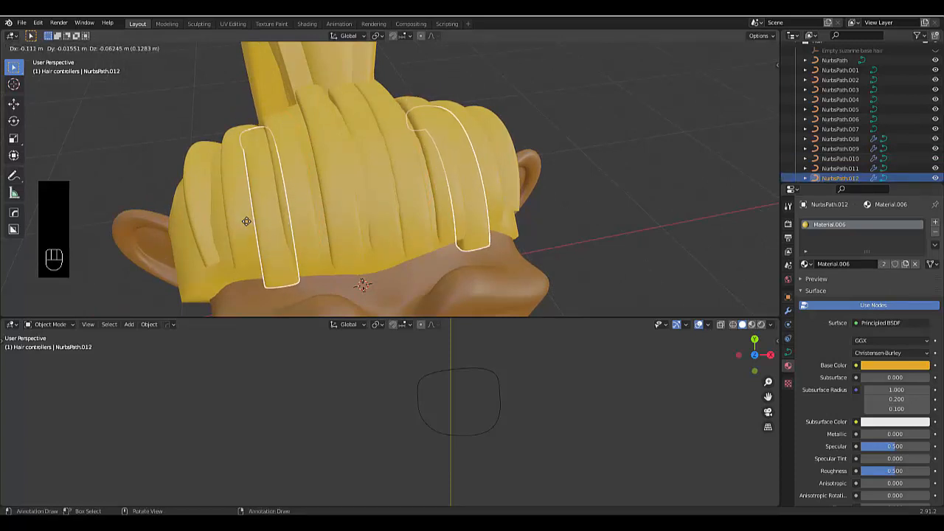
click(247, 222)
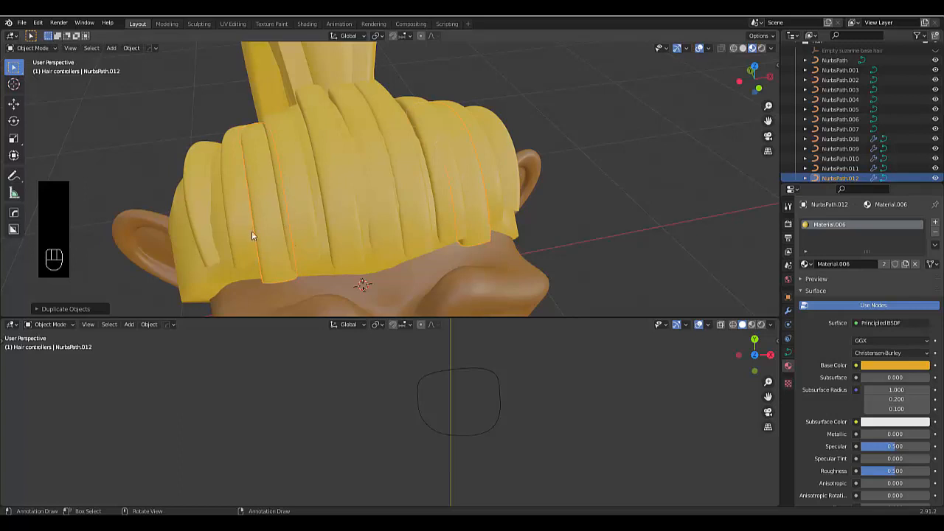
Step: Duplicate the "base head hair" profile curve and place the copy just below the original
click(418, 409)
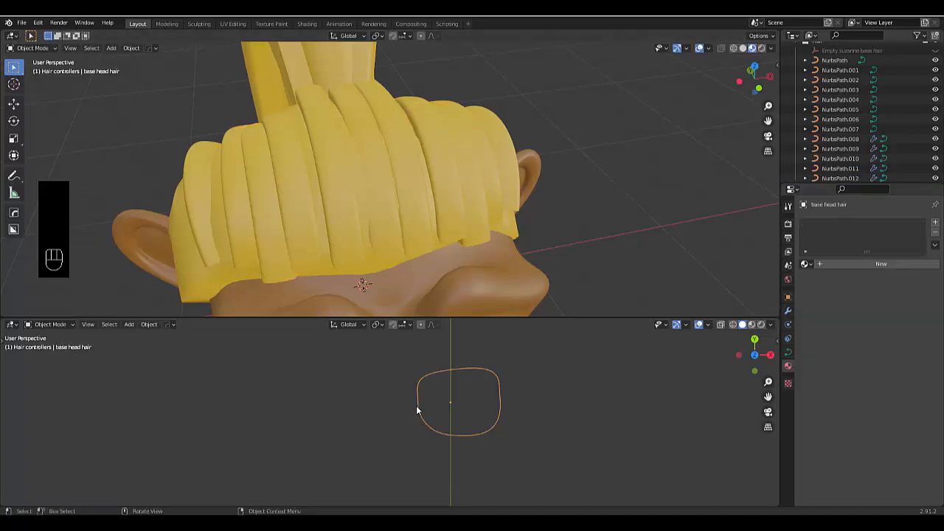
scroll(817, 112, down, 3)
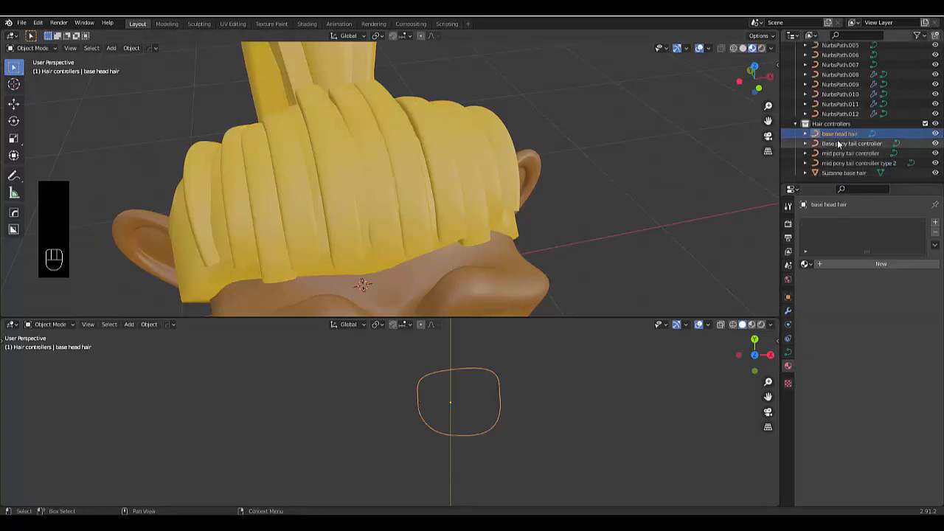
scroll(501, 346, down, 3)
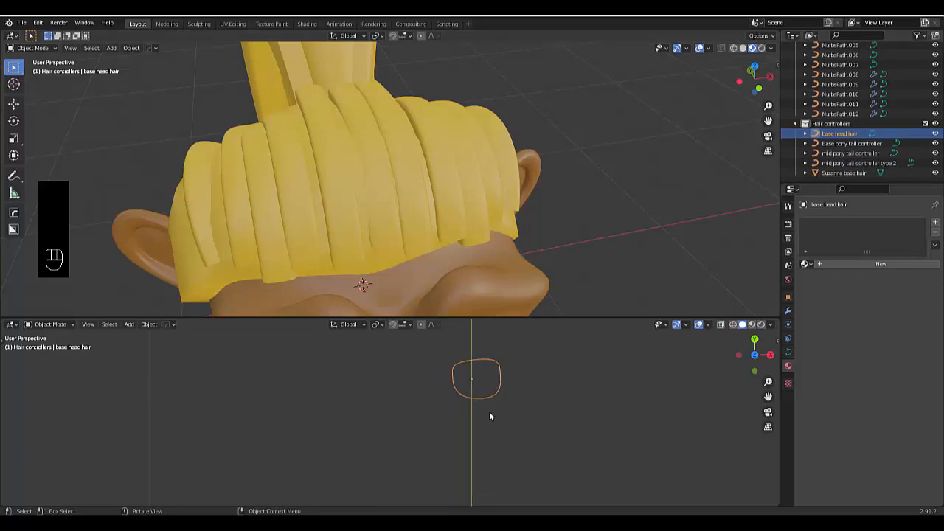
key(shift+d)
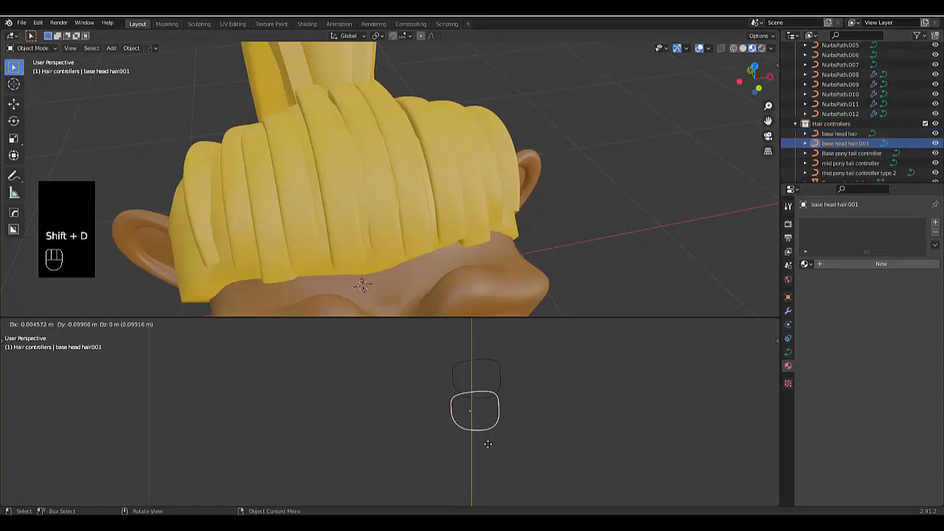
click(485, 463)
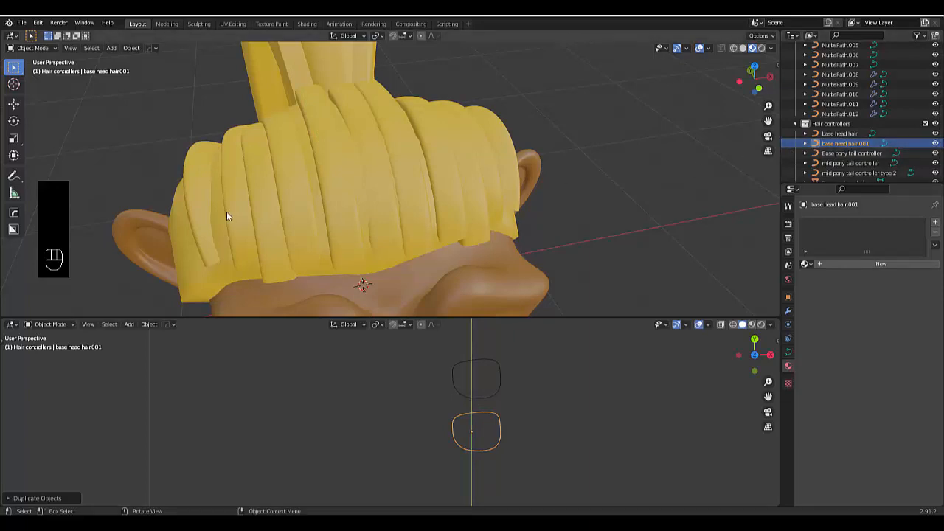
Step: Replace the bevel object of the duplicated strand, NurbsPath.012, with "base head hair.001"
scroll(239, 289, up, 3)
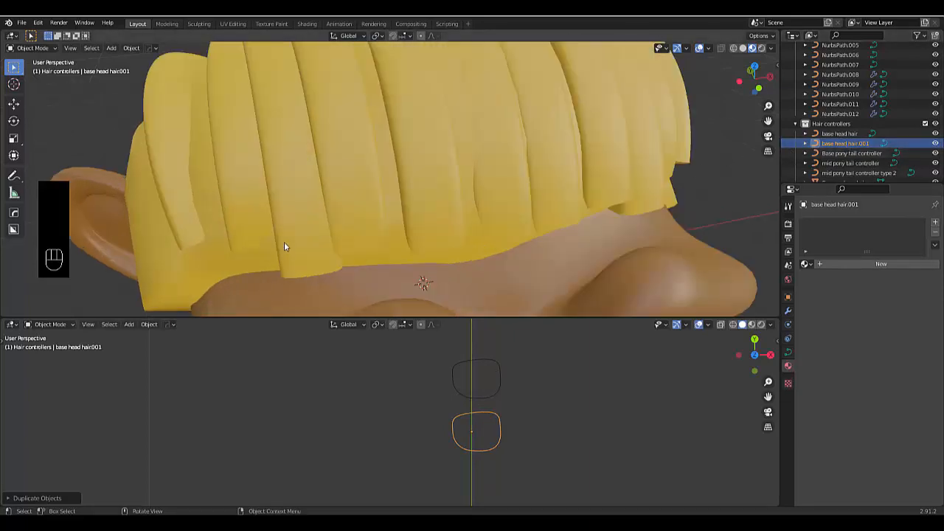
click(285, 243)
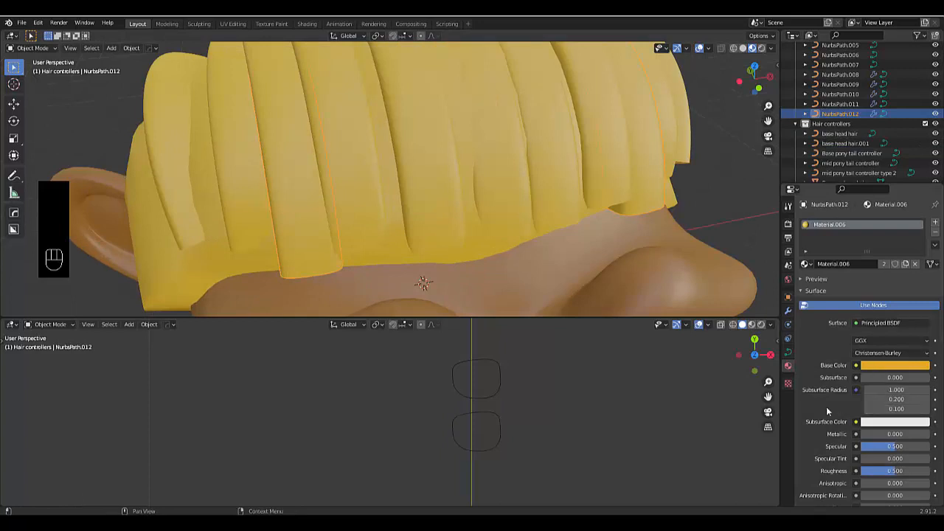
click(787, 352)
scroll(921, 484, down, 1)
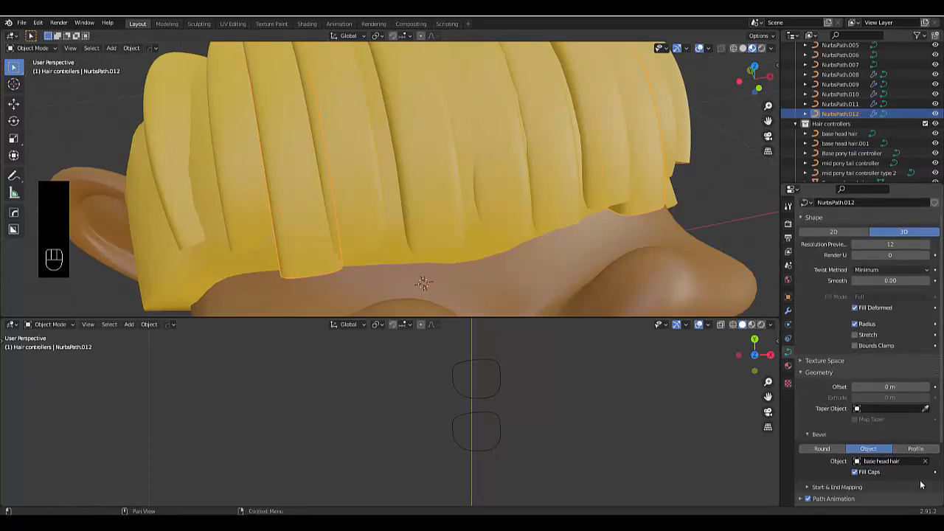
click(925, 461)
drag(919, 461, 874, 369)
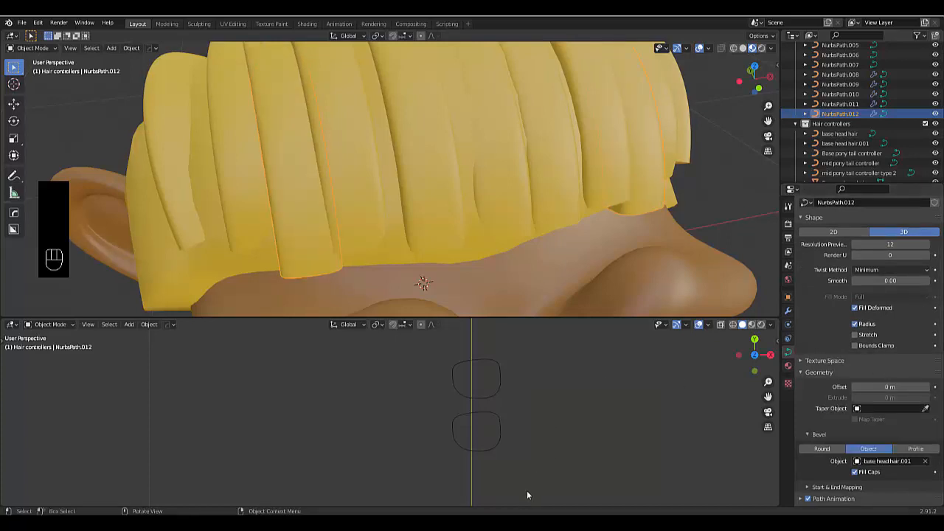
Step: Scale the "base head hair.001" profile curve down to about 0.38 to thin the duplicated strand
click(491, 448)
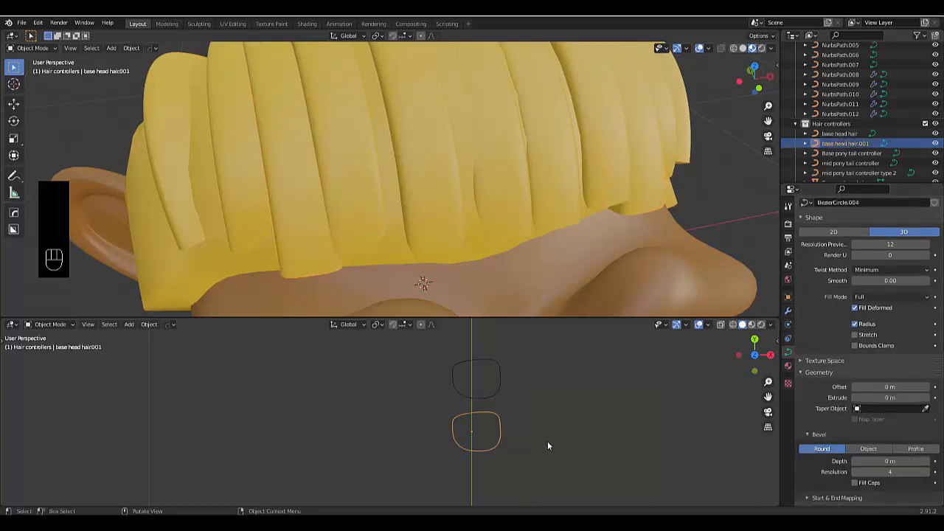
key(s)
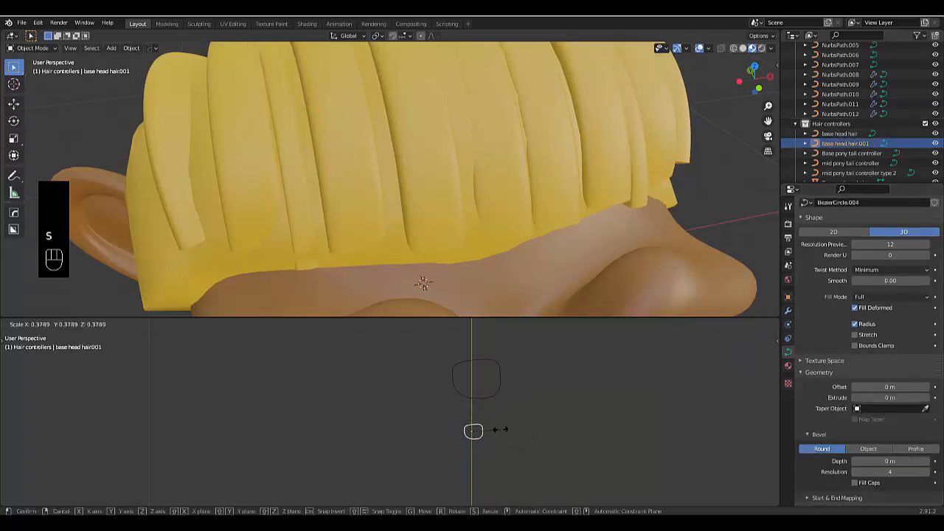
click(496, 429)
middle_drag(299, 262, 261, 256)
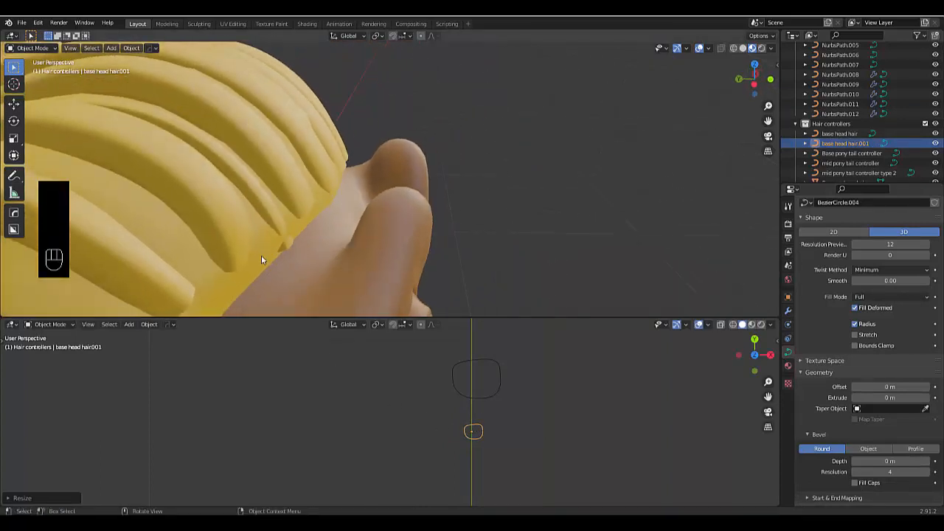
key(g)
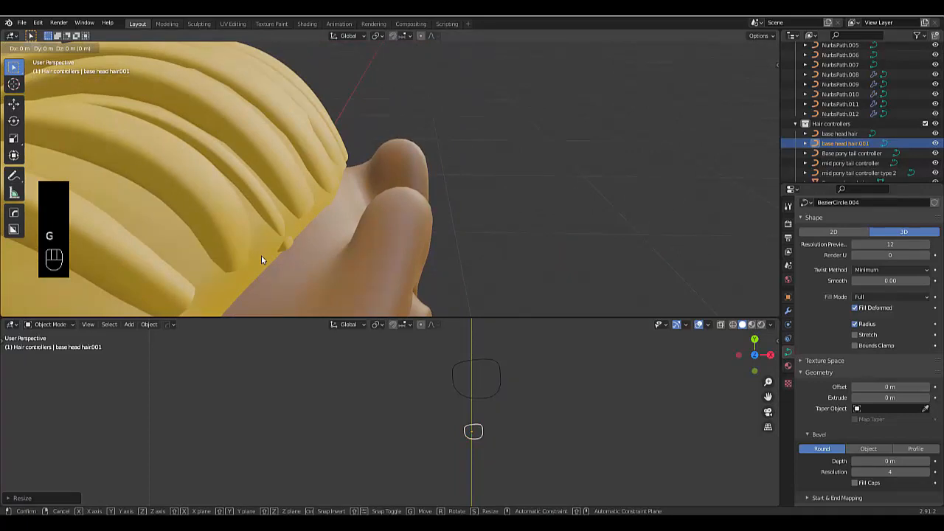
key(y)
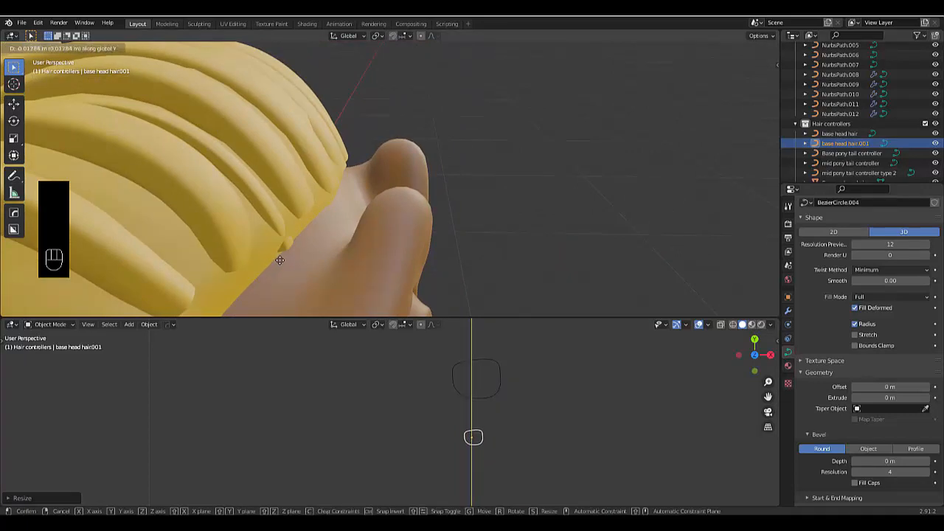
key(x)
key(y)
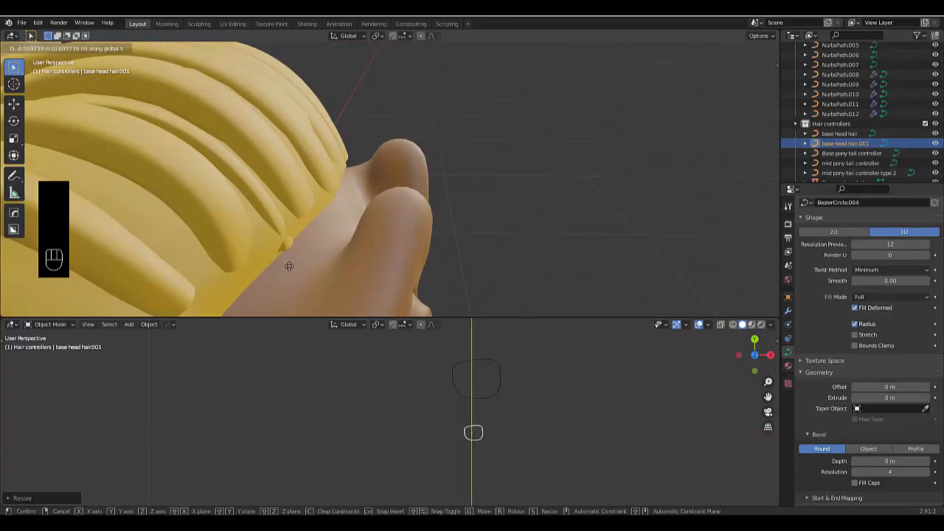
right_click(299, 261)
Step: Move the thin detail strand NurbsPath.012 about 0.018 m along the global Y axis
click(283, 211)
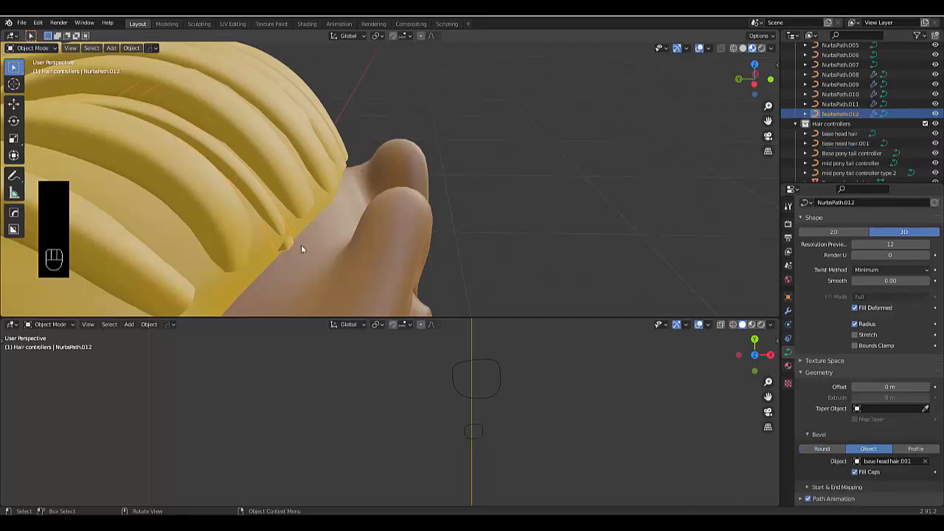
key(g)
key(y)
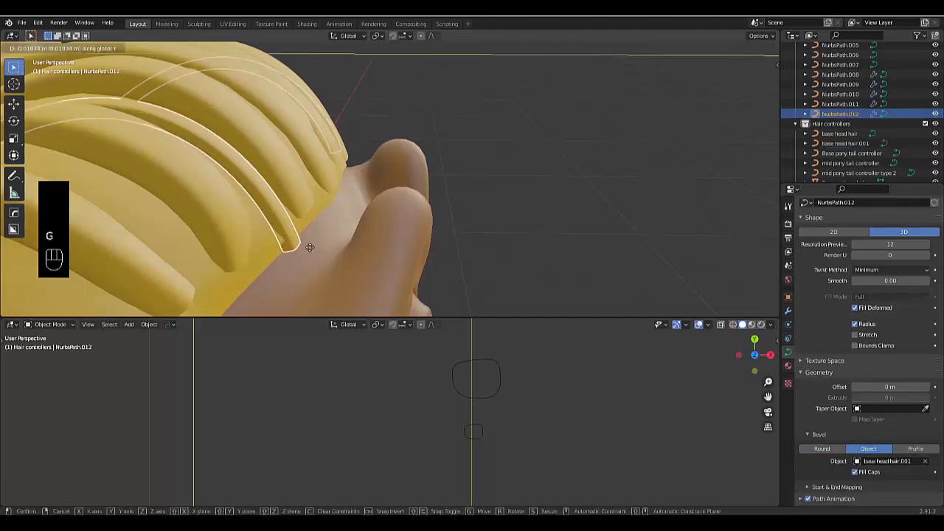
click(310, 247)
Step: In the right orthographic view, shift the NurbsPath.012 strand about 0.015 m forward and slightly down at the hairline
middle_drag(310, 248, 336, 221)
key(KP_3)
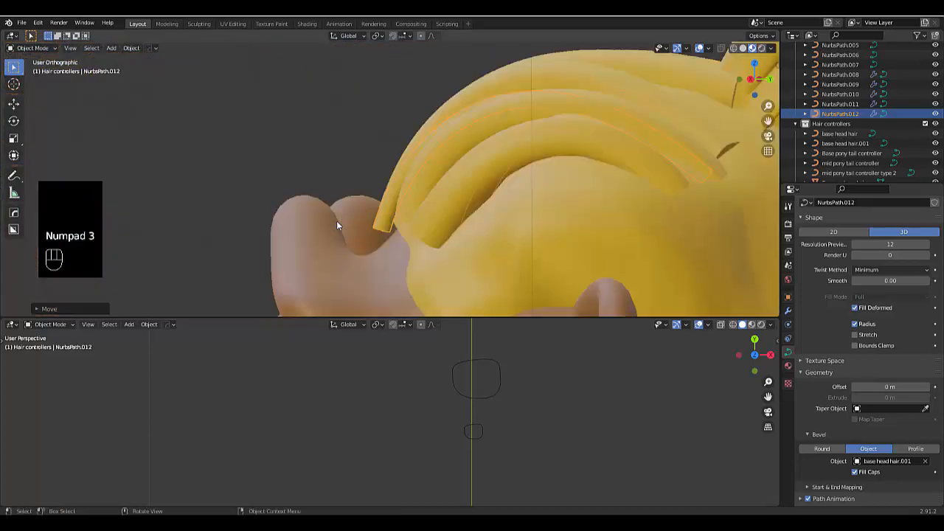
scroll(552, 227, up, 2)
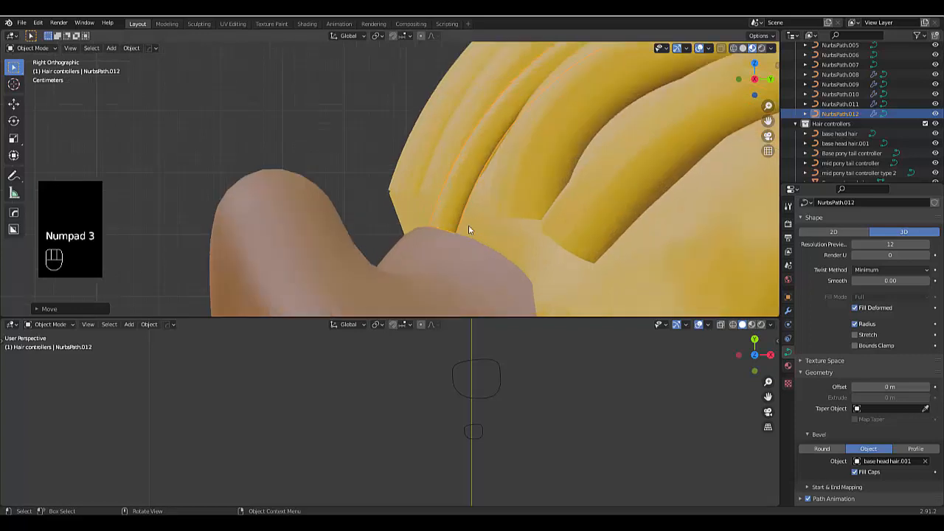
click(465, 230)
key(g)
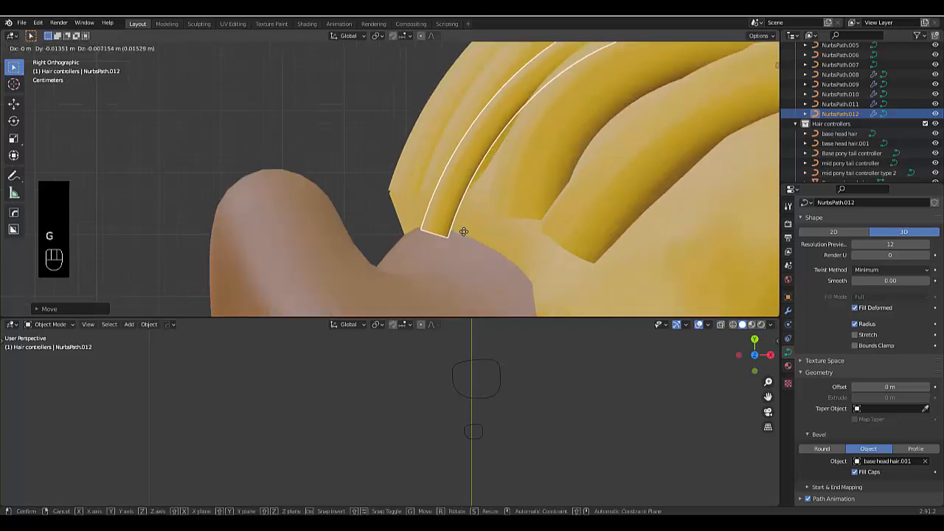
click(466, 231)
Step: Rotate the right control point of the "base head hair.001" profile curve until its handles are horizontal, and rotate the left control point
middle_drag(487, 242, 558, 243)
click(463, 435)
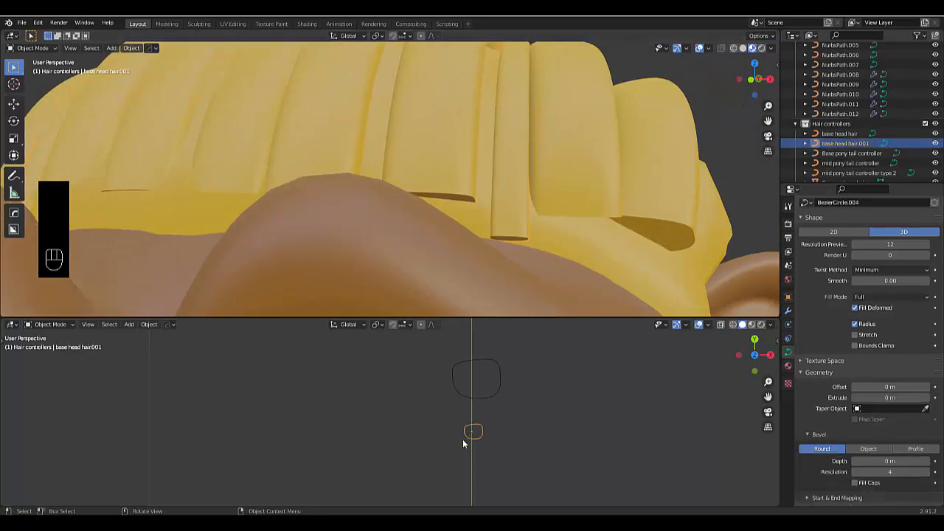
key(Tab)
click(528, 443)
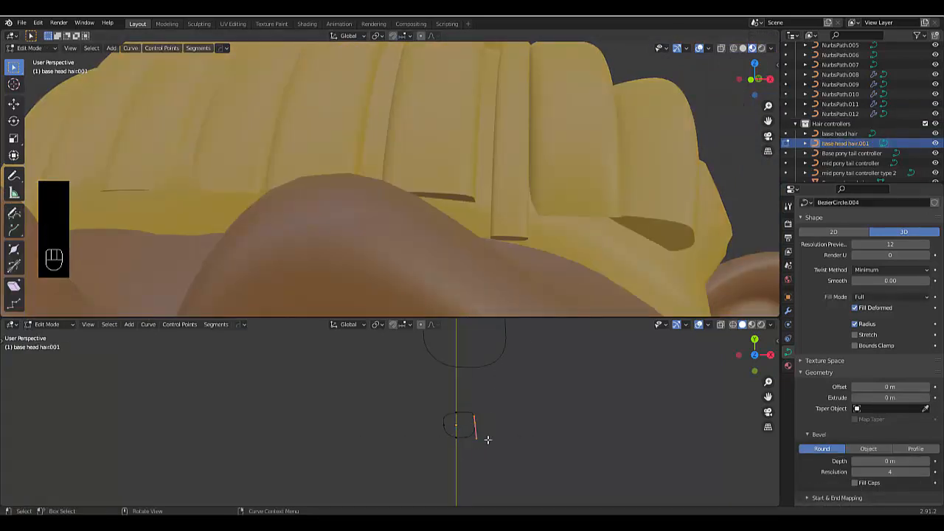
key(r)
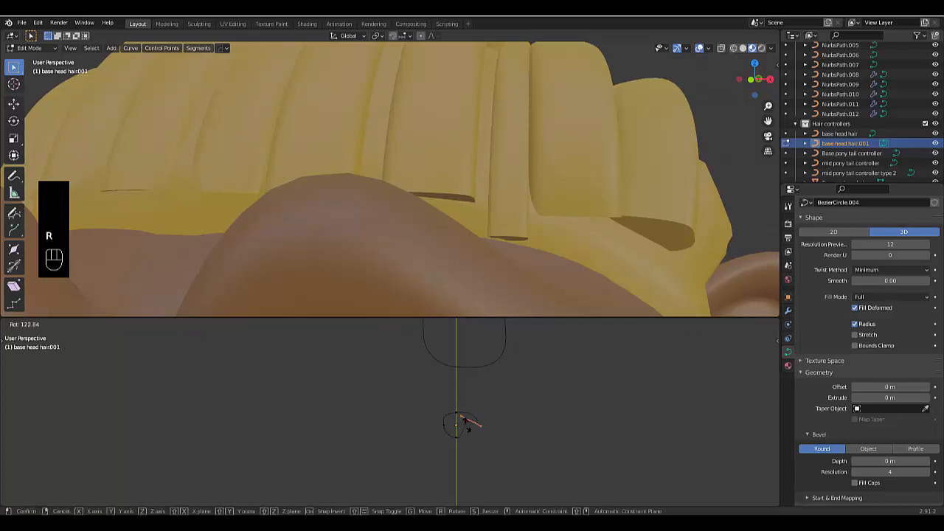
click(433, 431)
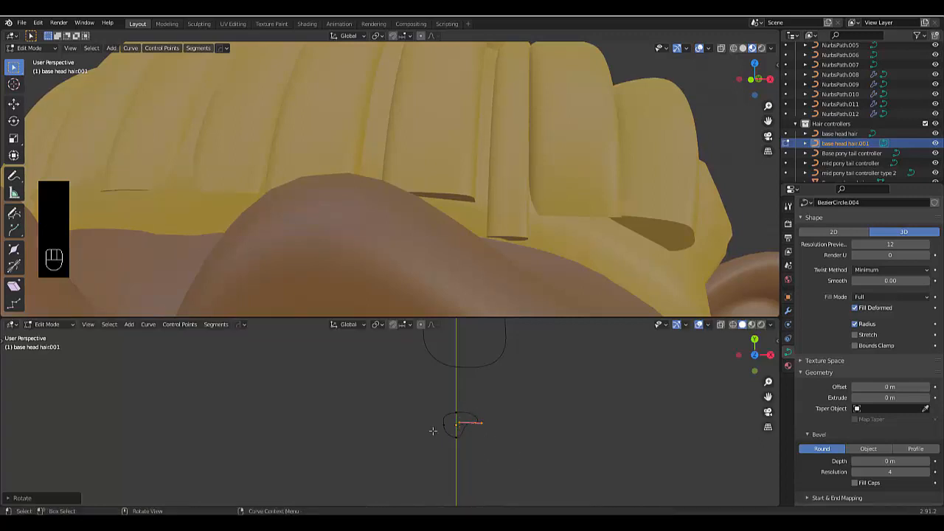
click(447, 429)
key(r)
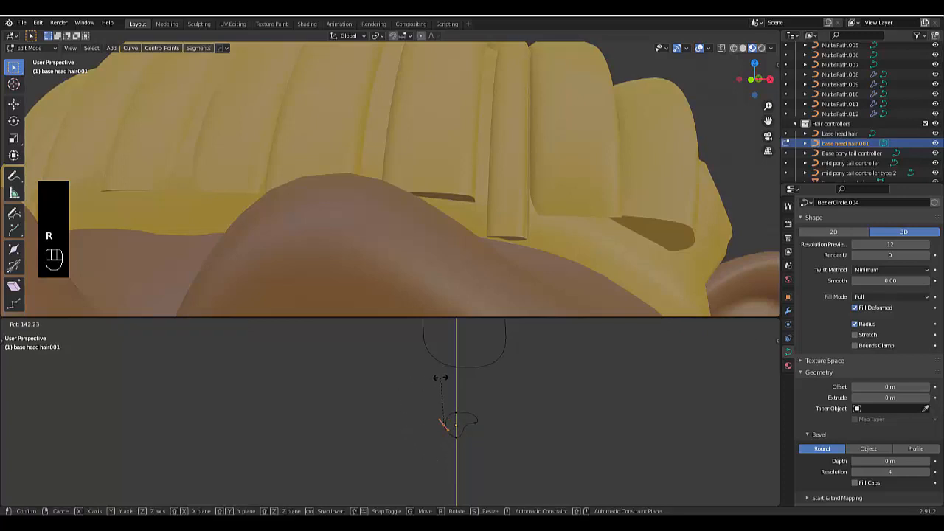
click(446, 412)
Step: Move the profile's top control point down to the curve's centre and rotate it about -46 degrees
drag(453, 406, 463, 420)
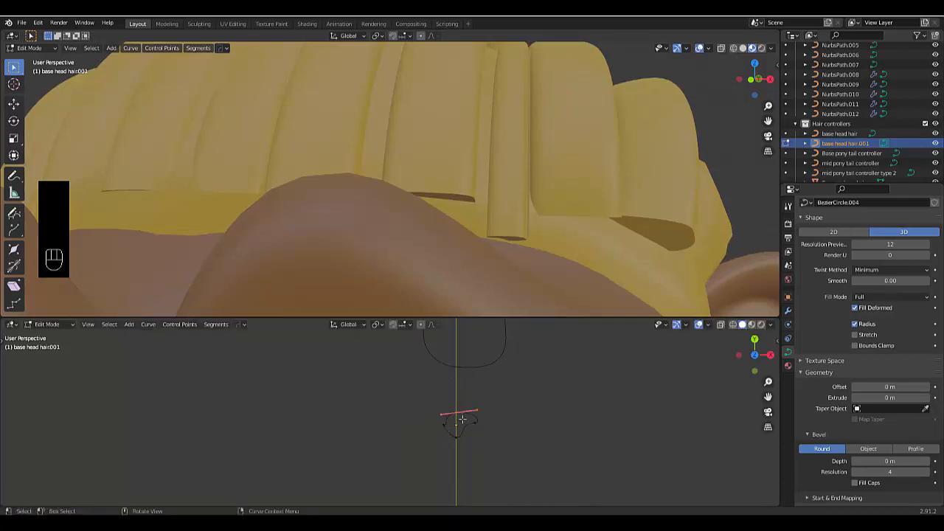
key(g)
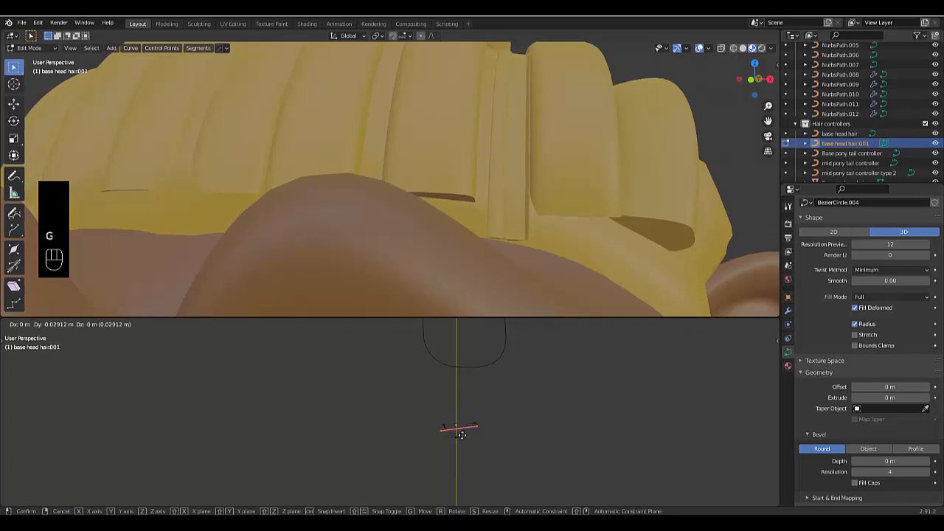
click(460, 431)
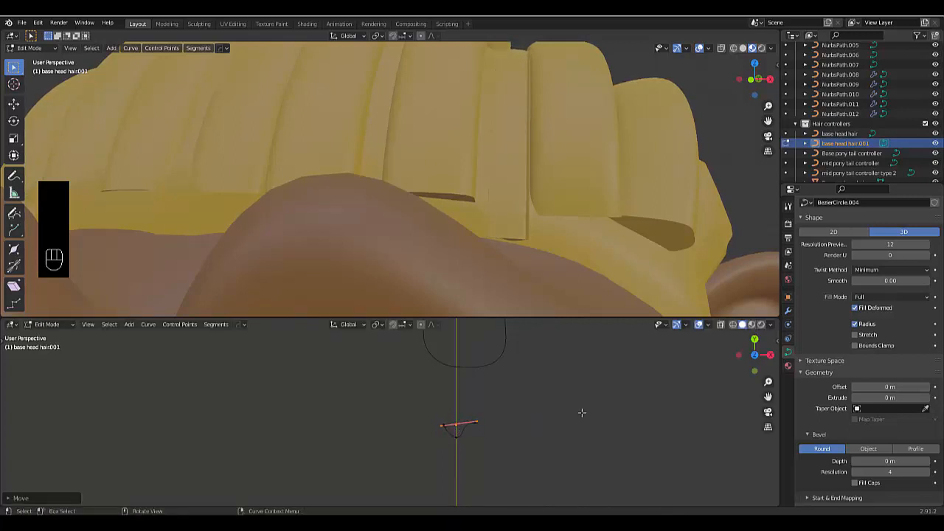
key(r)
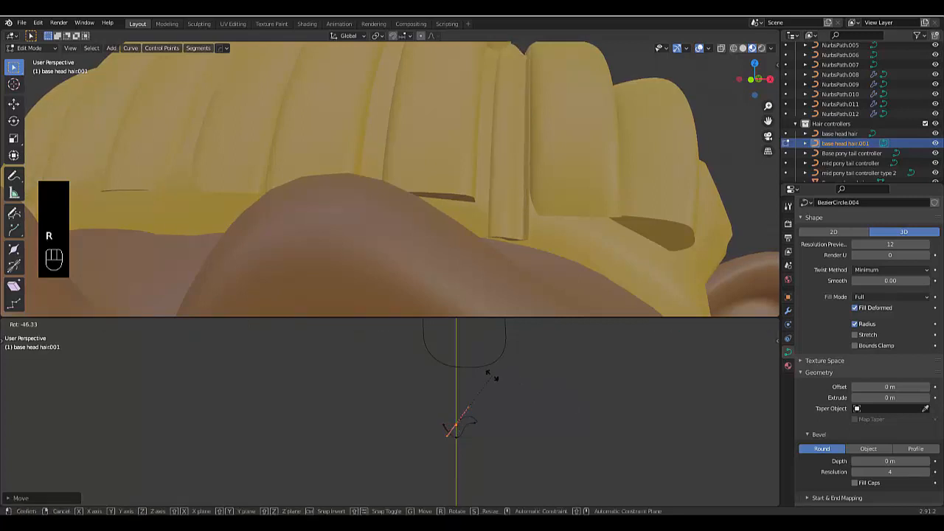
click(492, 377)
Step: Move the profile's right control point slightly down and inward
middle_drag(499, 290, 515, 241)
drag(468, 421, 494, 438)
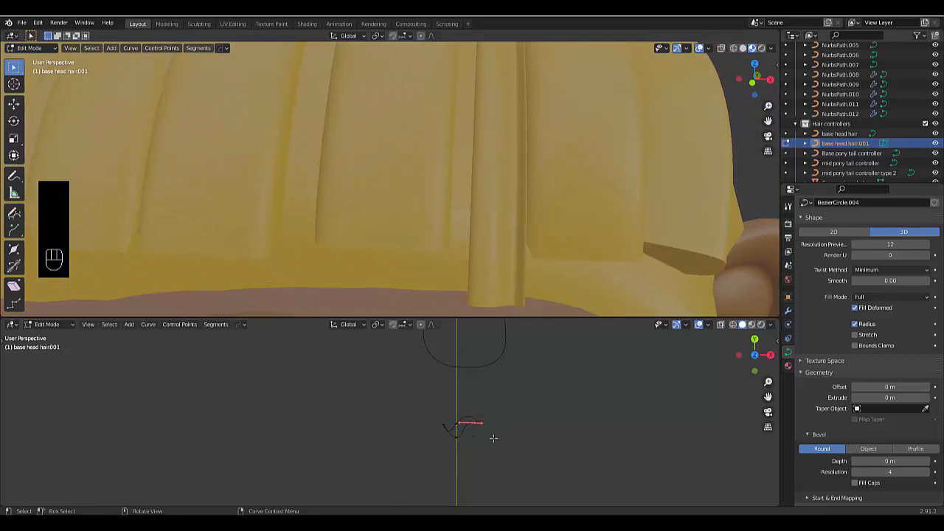
key(g)
click(489, 445)
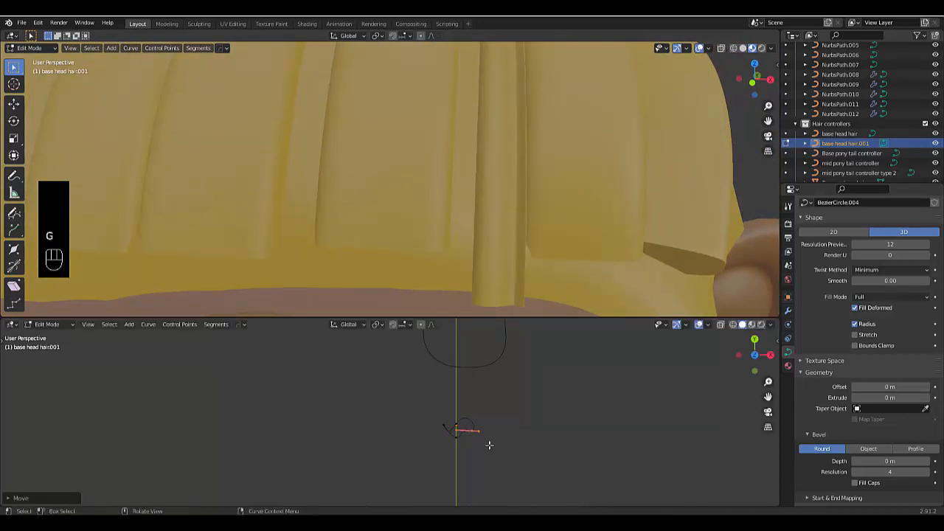
Step: Rotate the profile's left control point and reposition it slightly outside the curve's original left edge
key(g)
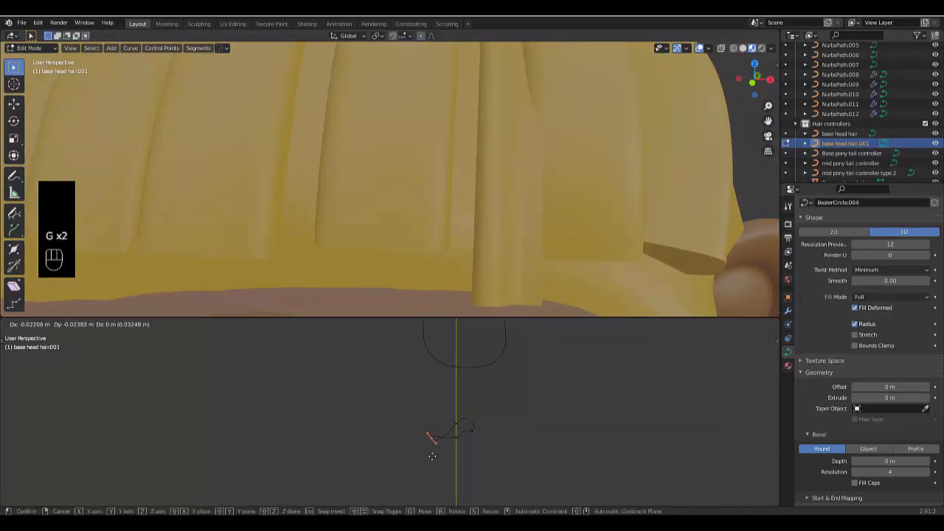
click(430, 445)
key(r)
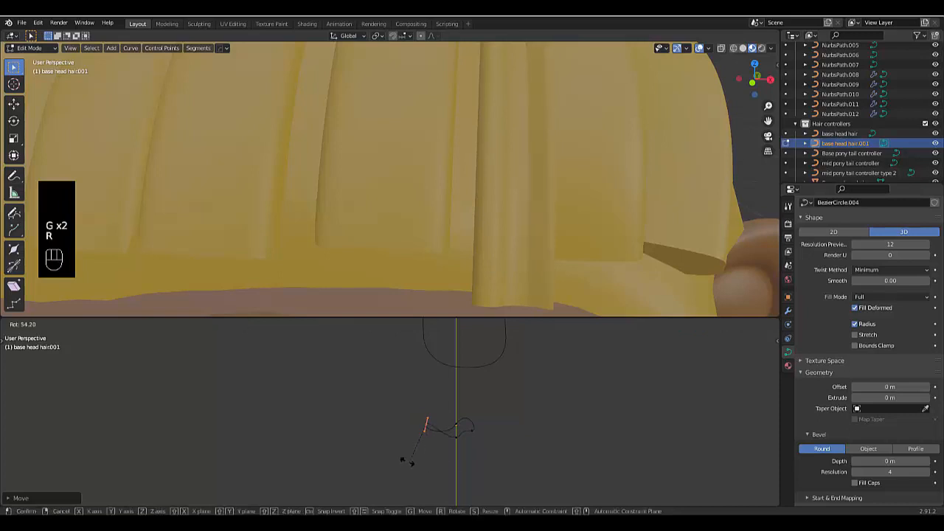
click(447, 402)
key(g)
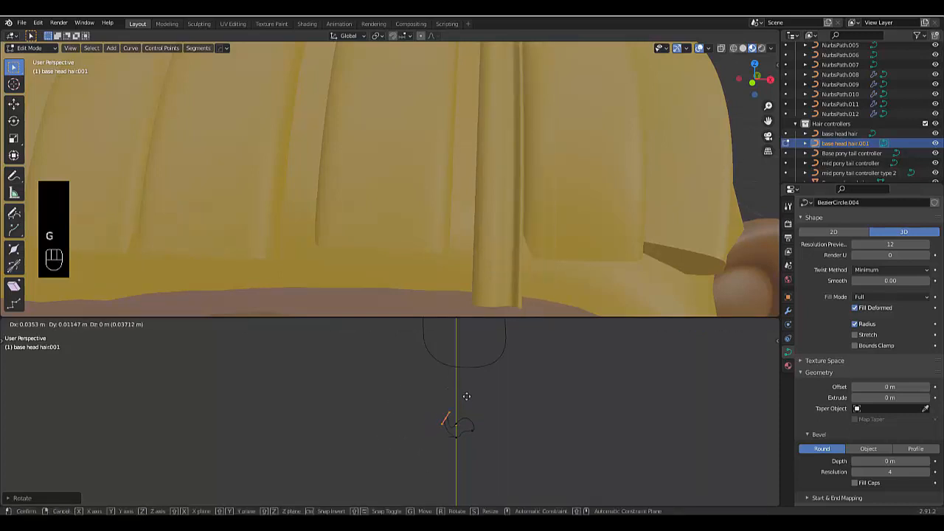
click(459, 399)
Step: Scale the left control point's handles about 2.05, move the point about 0.035 m inward and down, rotate it about -56 degrees, and finish editing
middle_drag(501, 265, 461, 225)
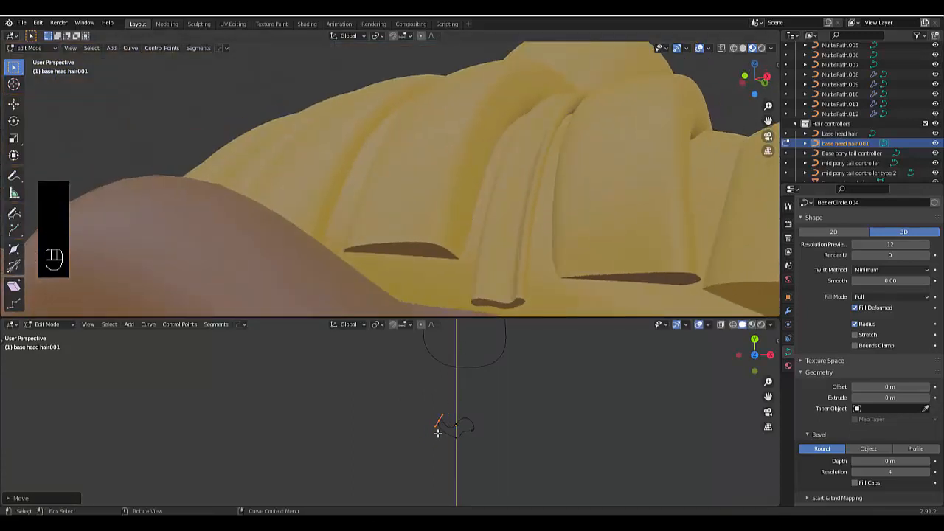
key(s)
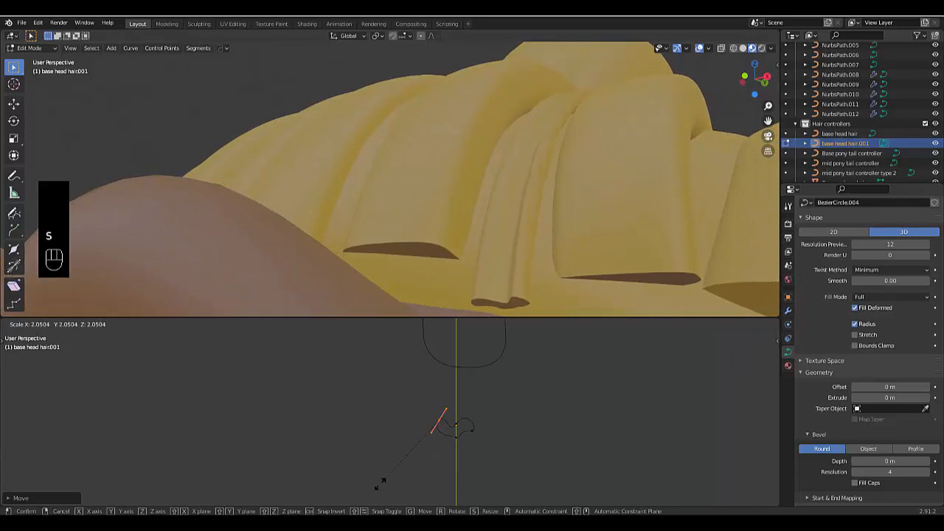
click(382, 483)
key(g)
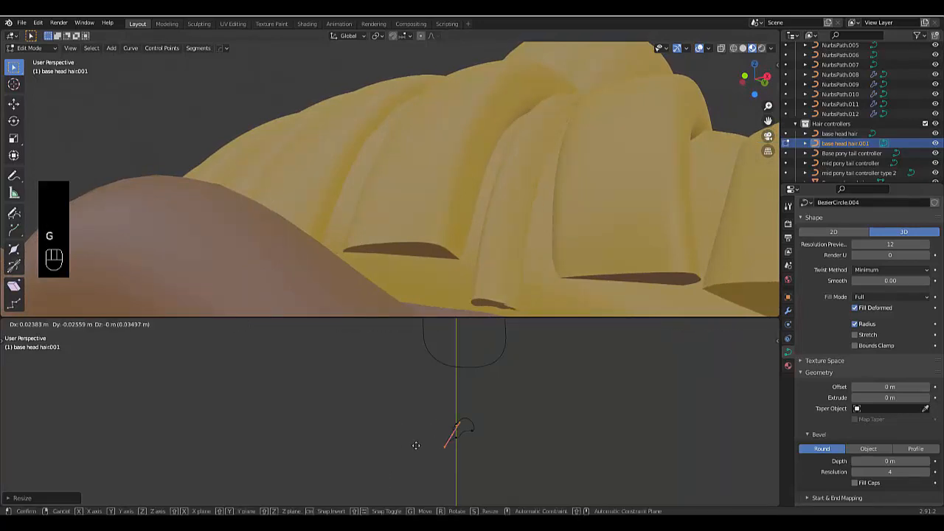
click(440, 424)
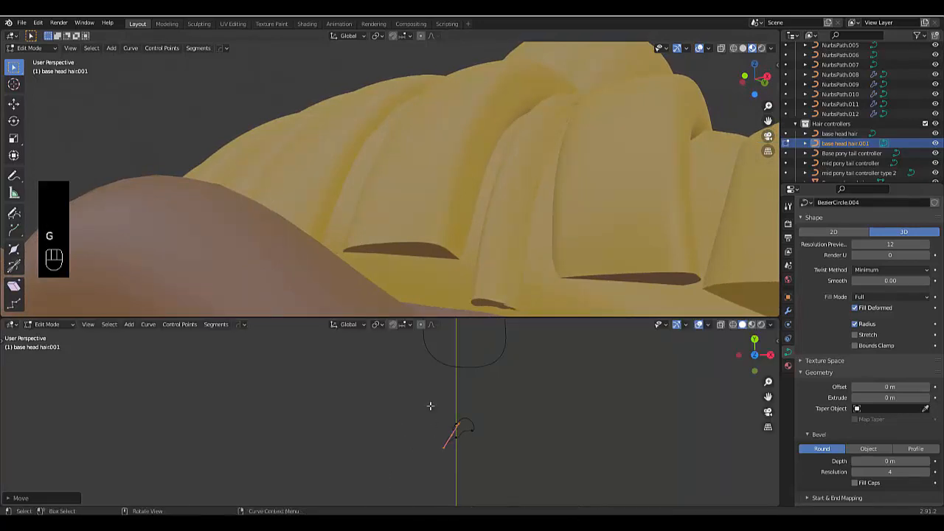
key(r)
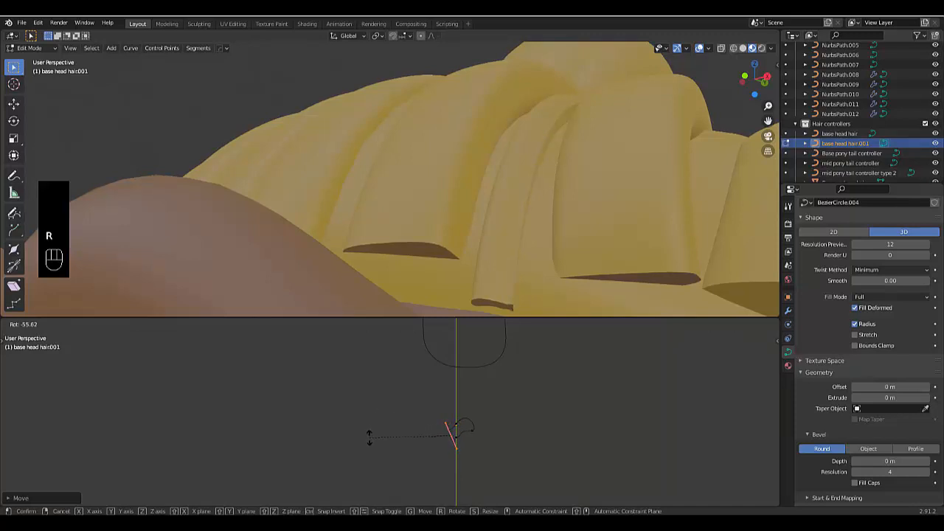
click(369, 437)
middle_drag(523, 267, 423, 269)
middle_drag(393, 240, 340, 254)
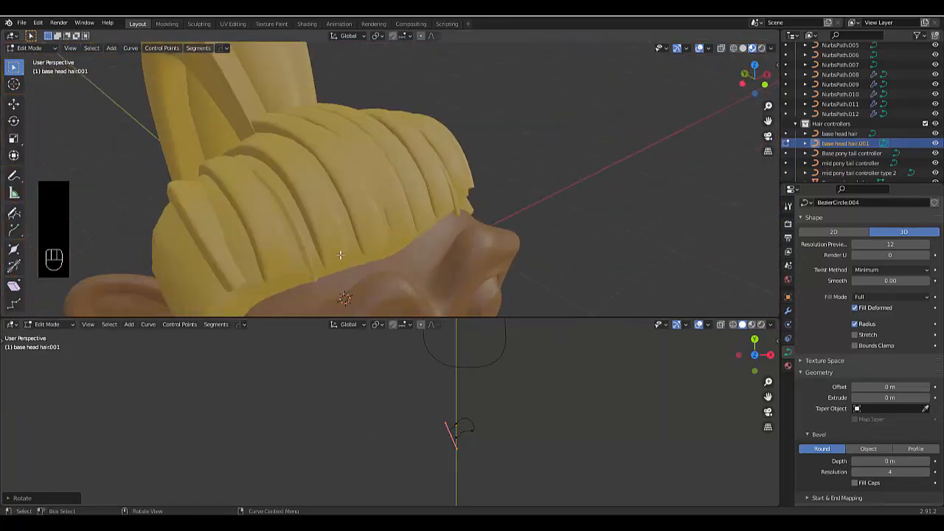
key(Tab)
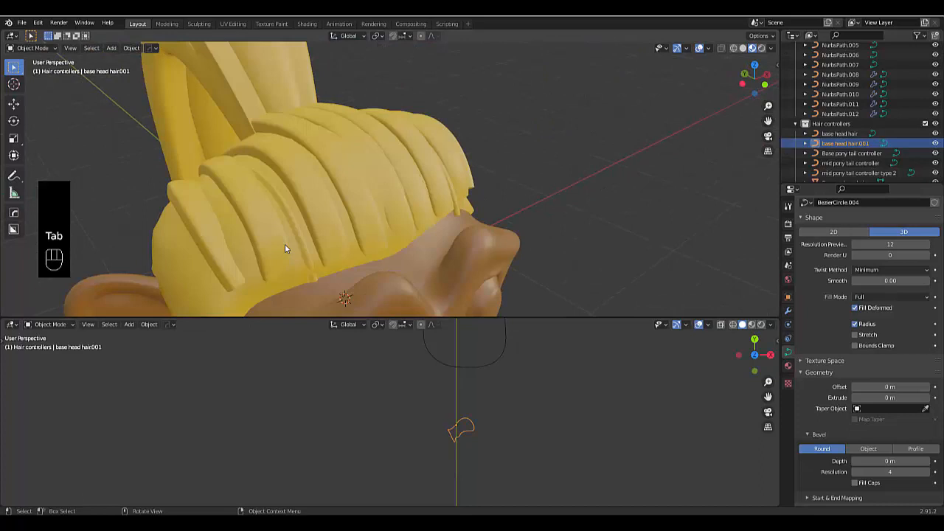
Step: Duplicate the NurbsPath.009 strand and place the copy beside it, slightly lower and closer to the middle of the forehead
click(306, 209)
mouse_move(299, 206)
middle_down()
mouse_move(275, 207)
mouse_move(302, 217)
middle_up()
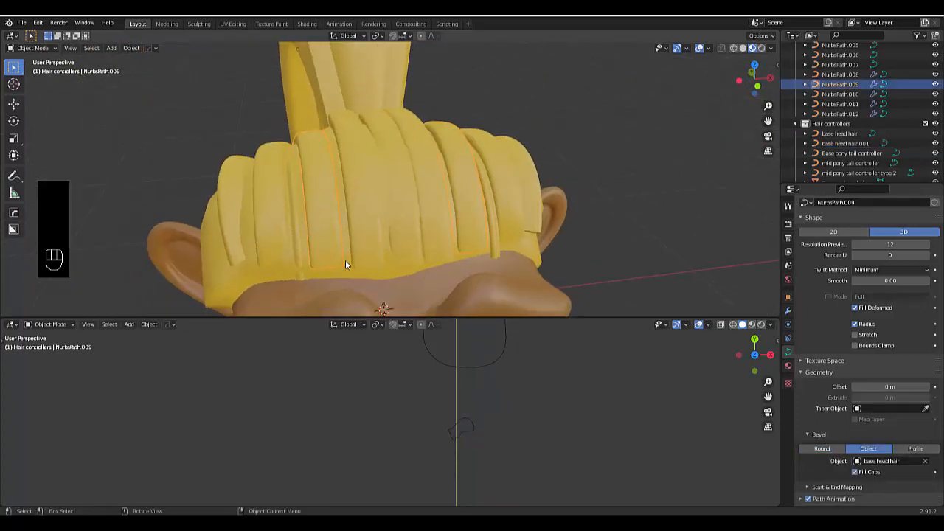
key(shift+d)
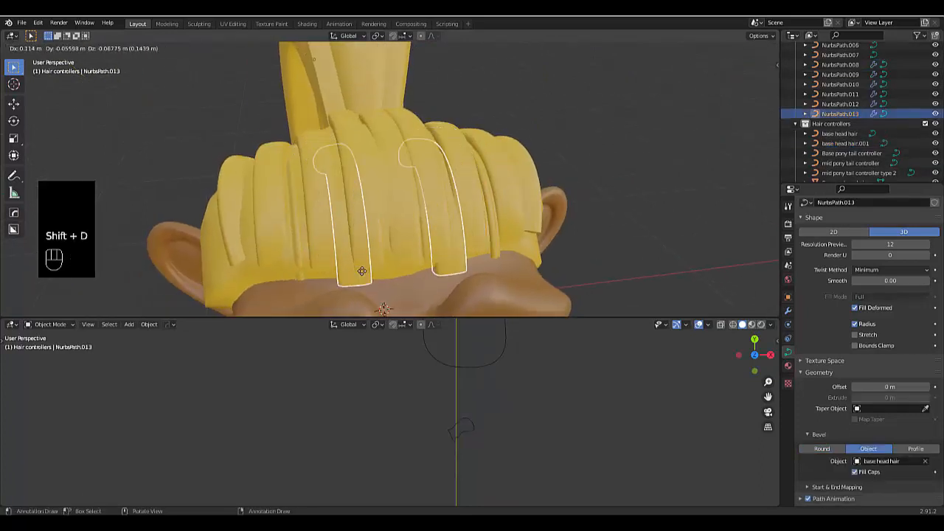
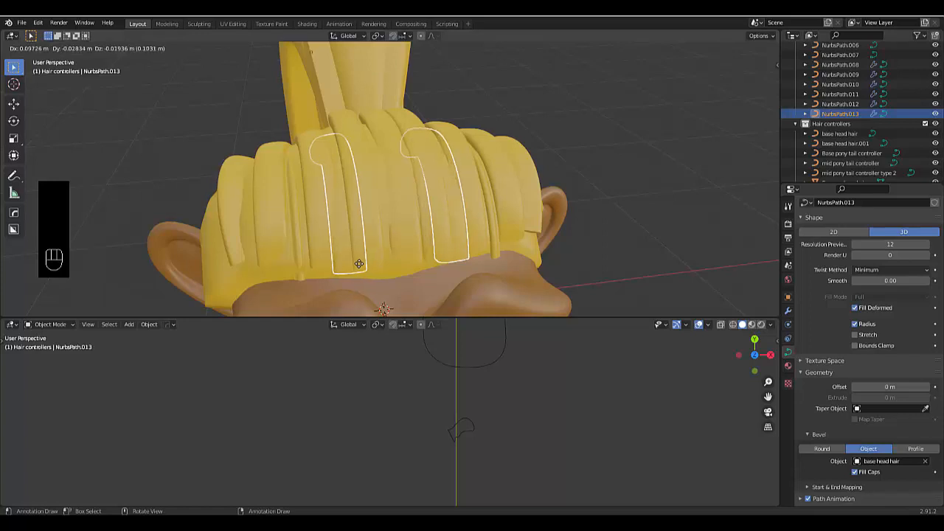
key(x)
right_click(359, 263)
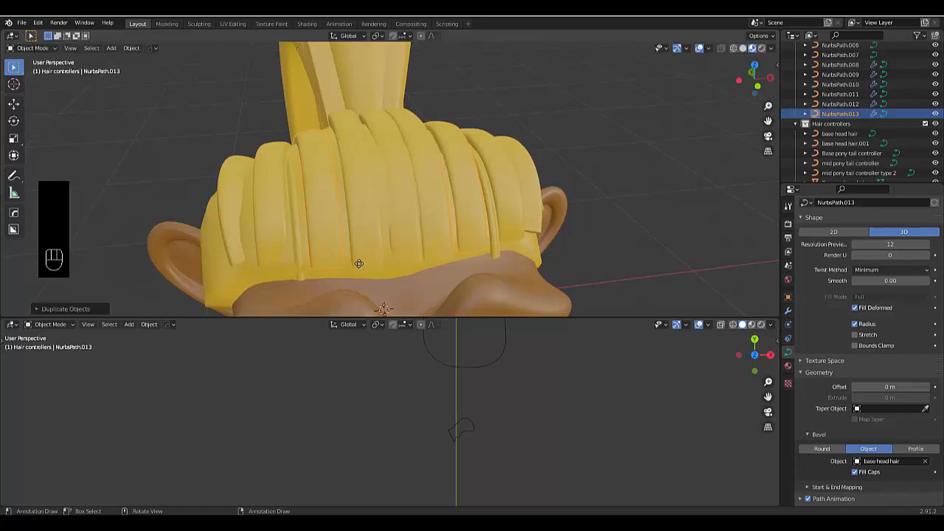
key(g)
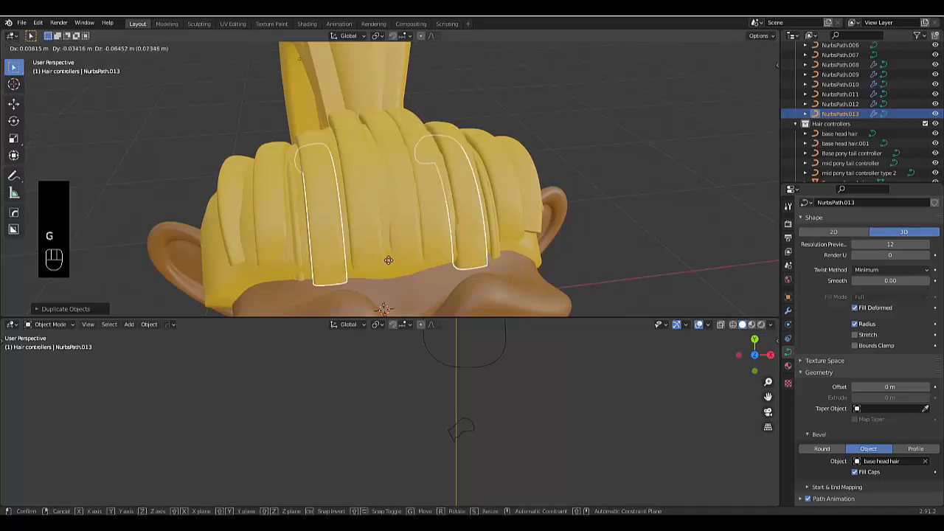
click(390, 265)
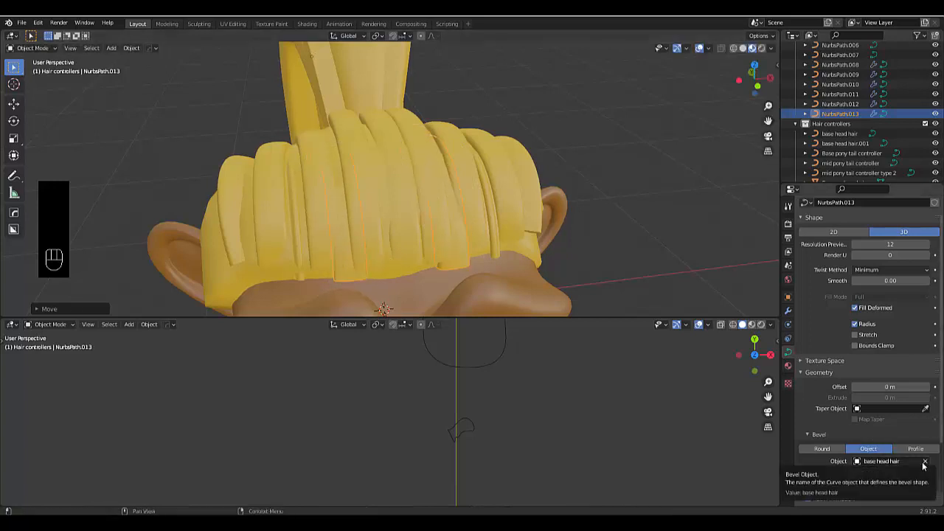
Step: Replace the bevel object of the duplicated strand, NurbsPath.013, with "base head hair.001"
click(890, 460)
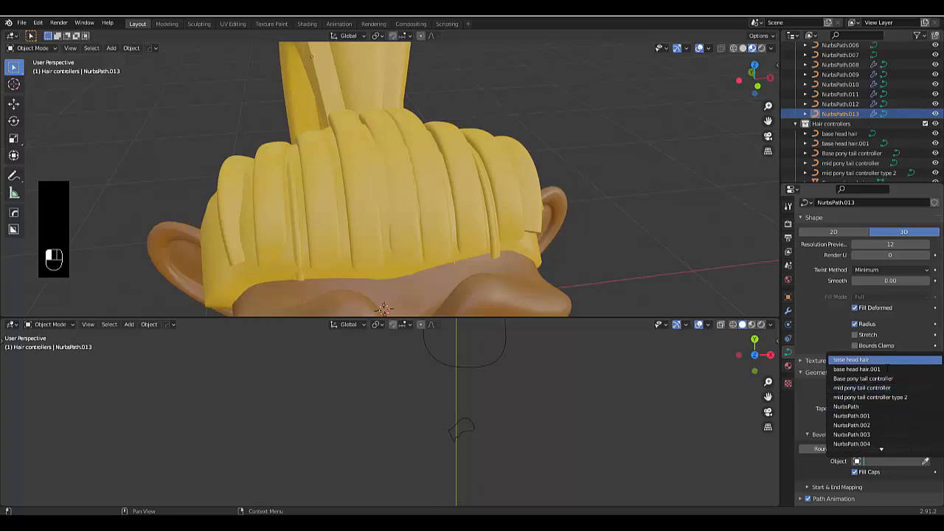
click(887, 371)
middle_drag(334, 276, 422, 275)
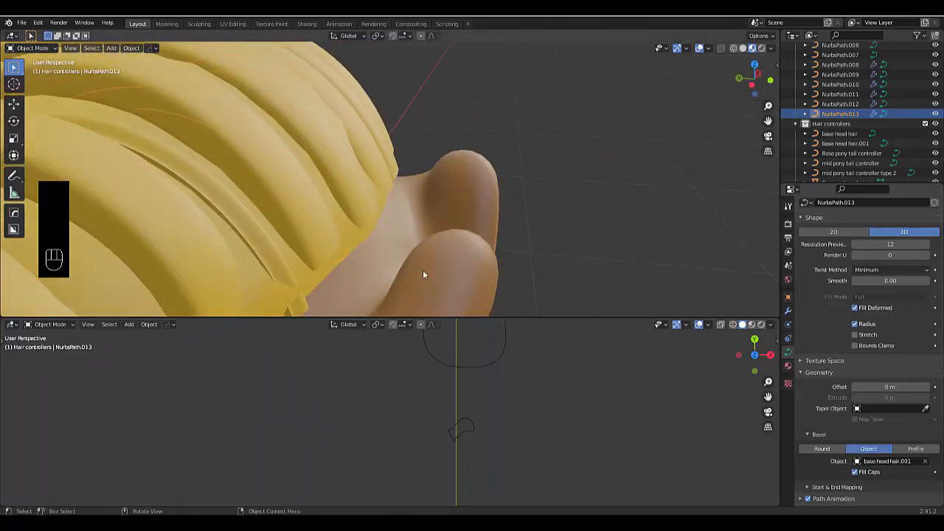
key(KP_3)
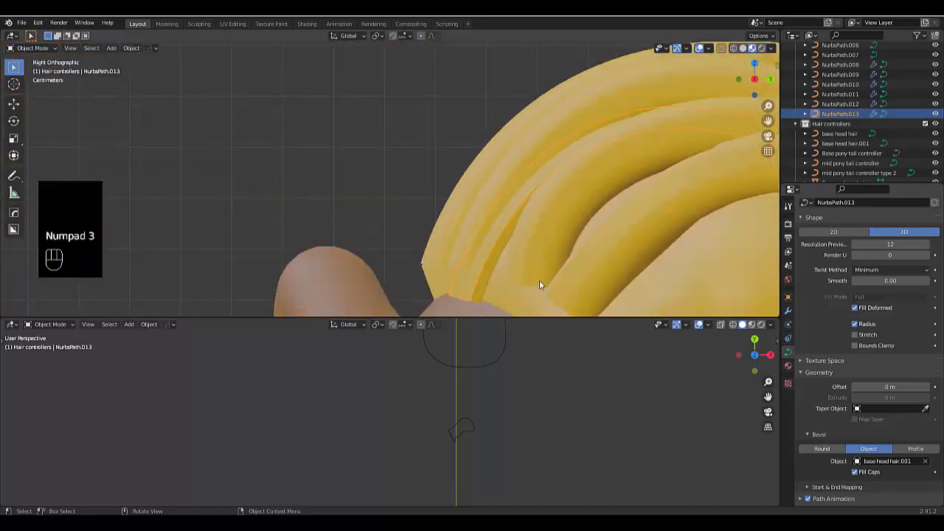
Step: Move the thin forehead strand NurbsPath.013 about 0.045 m toward the face along the global Y axis
key(g)
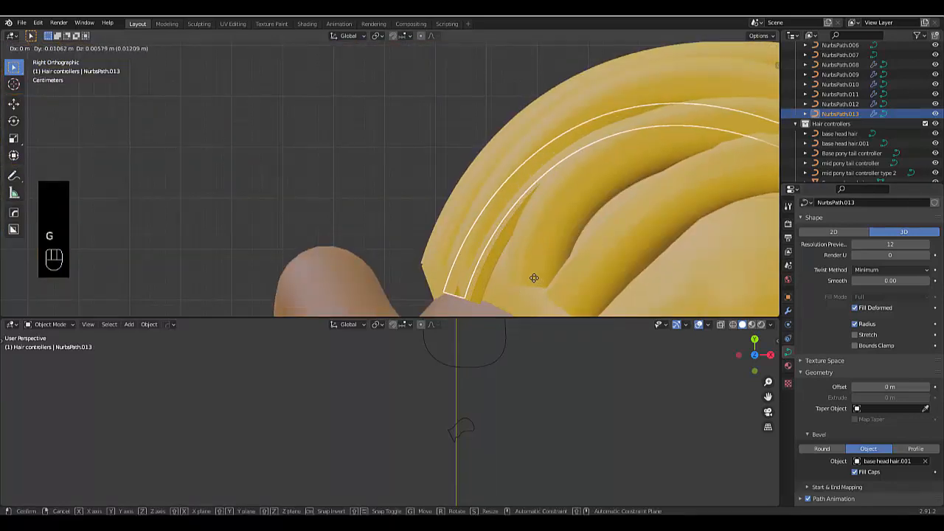
key(y)
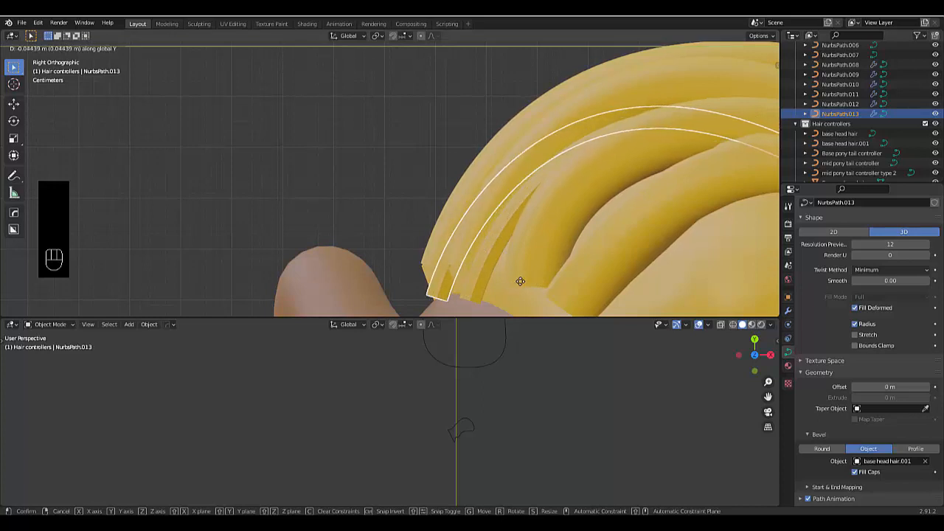
click(517, 289)
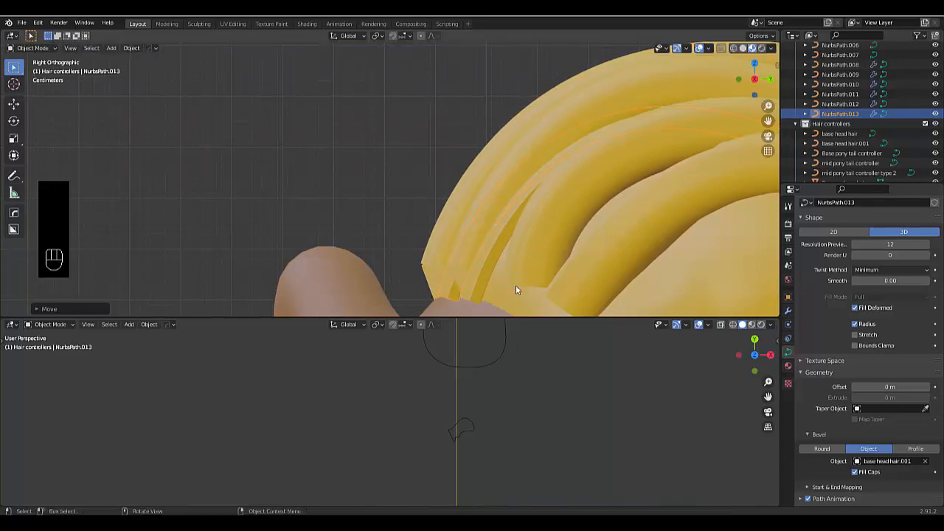
middle_drag(482, 245, 535, 261)
scroll(559, 253, down, 4)
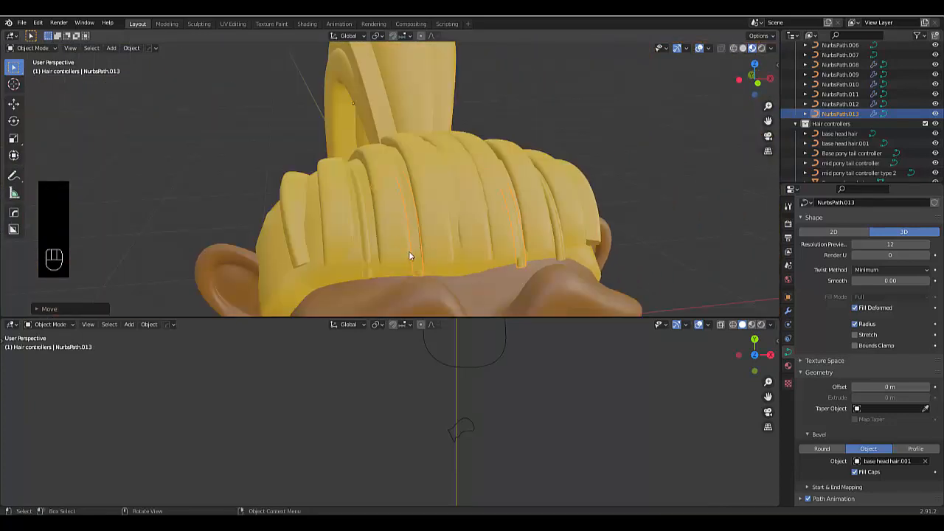
Step: Duplicate the thin forehead strand, place the copy closer to the middle of the forehead, and shift it about 0.03 m toward the face
middle_drag(410, 252, 418, 259)
key(shift+d)
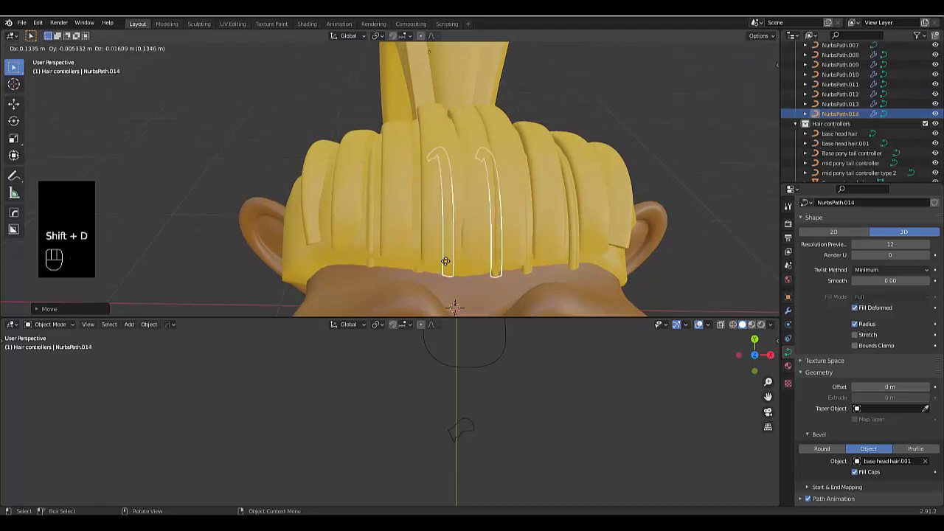
click(443, 261)
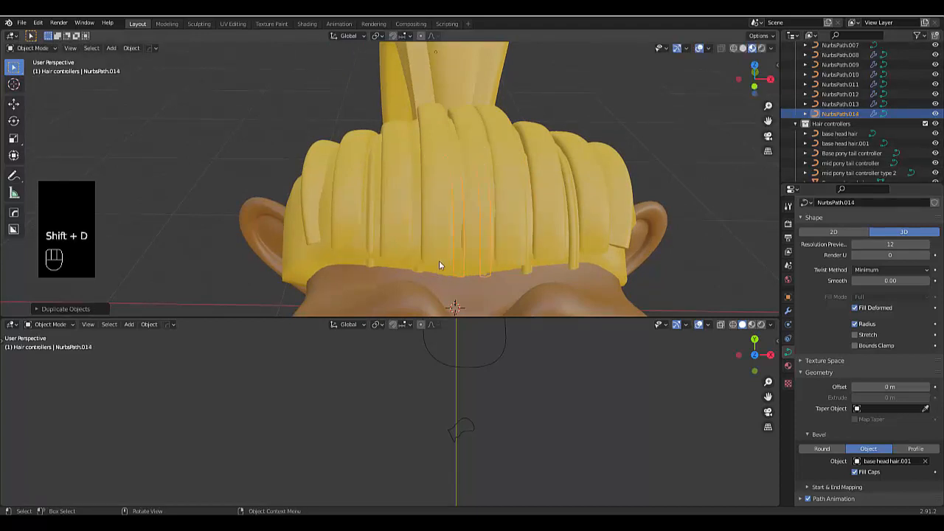
key(KP_3)
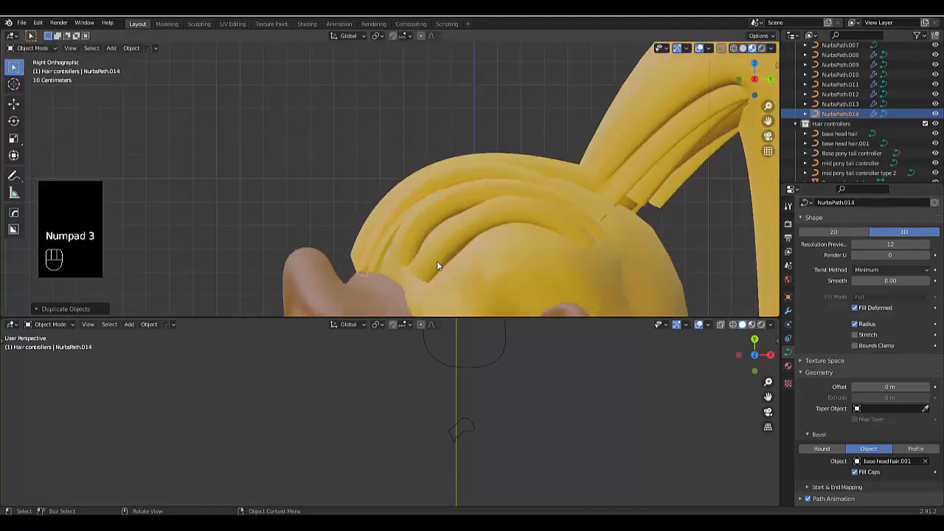
key(g)
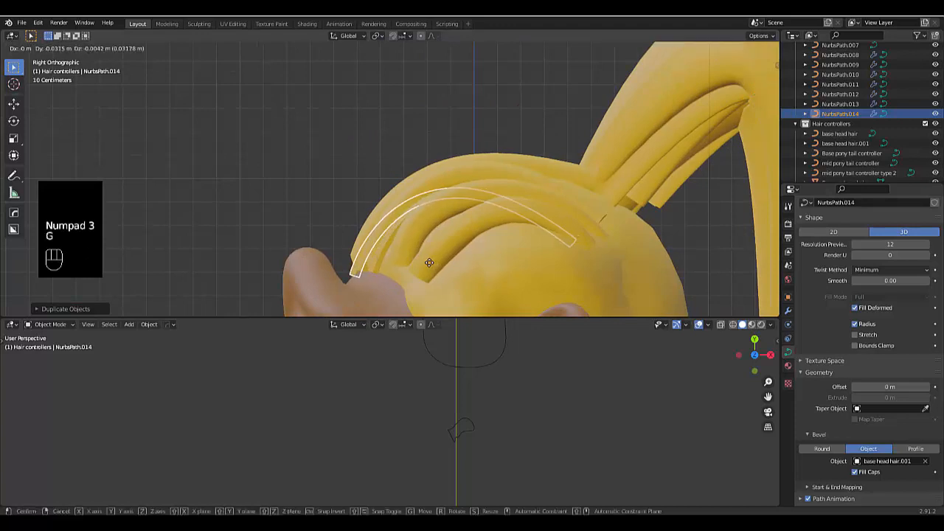
click(430, 263)
Step: Duplicate the thin NurbsPath.012 strand, place the copy higher and nearer the head's centre, and lower it backward onto the hair surface
middle_drag(428, 263, 240, 253)
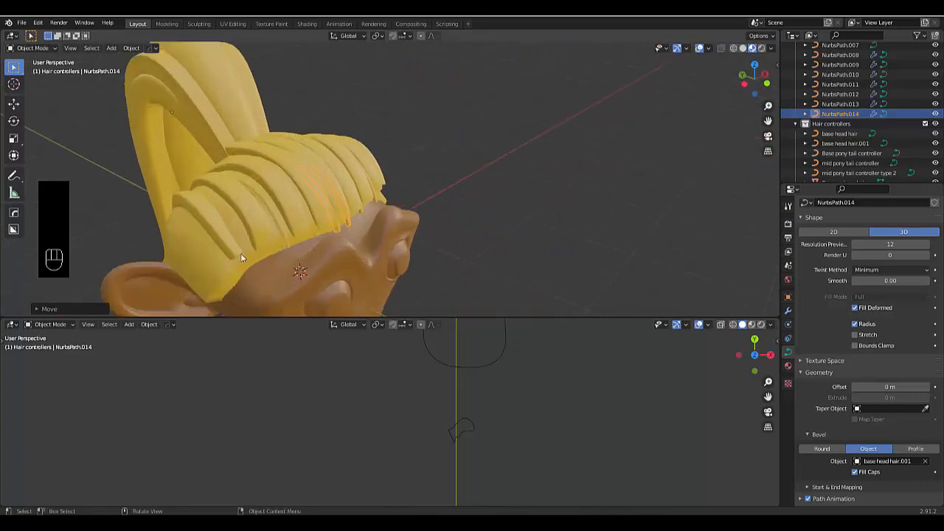
click(281, 228)
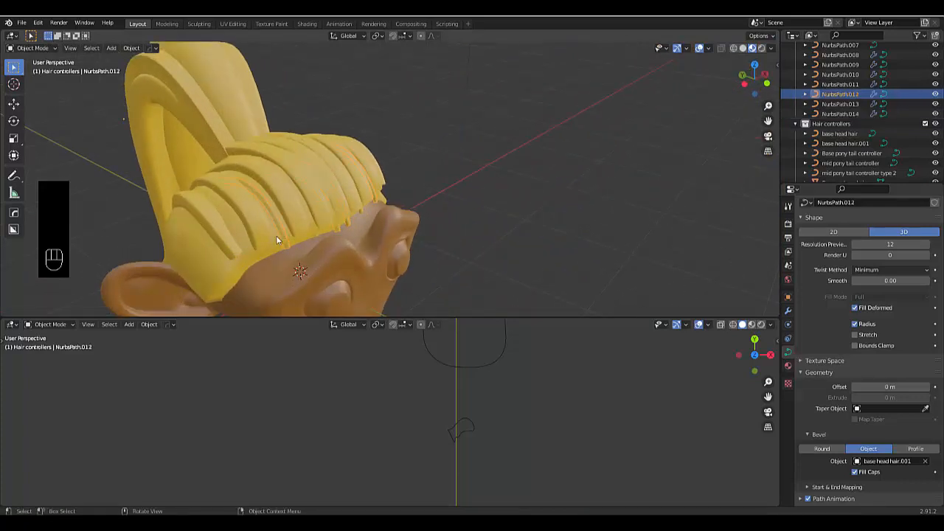
key(shift+d)
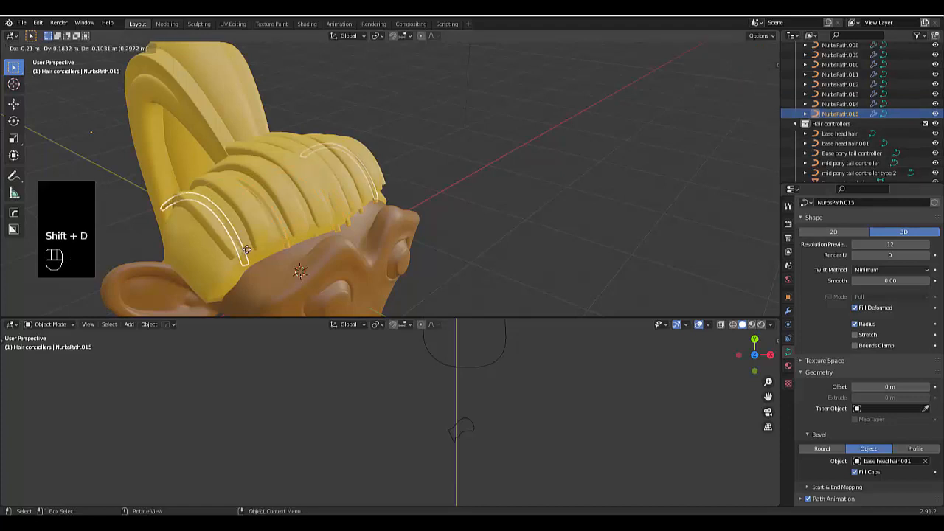
click(294, 210)
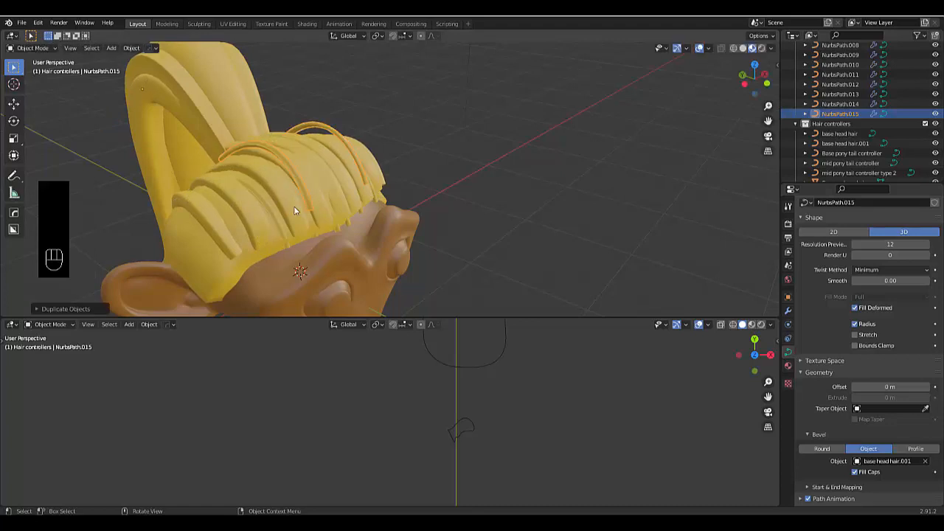
key(KP_3)
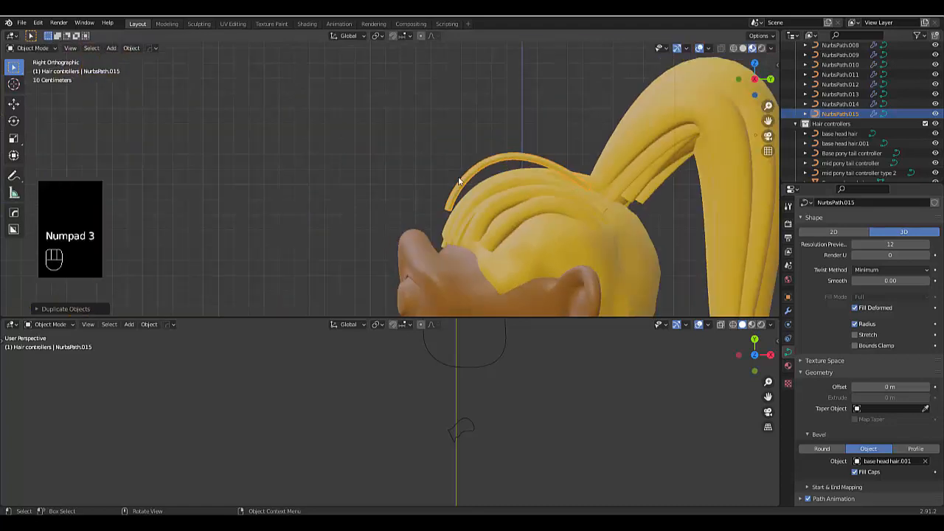
key(g)
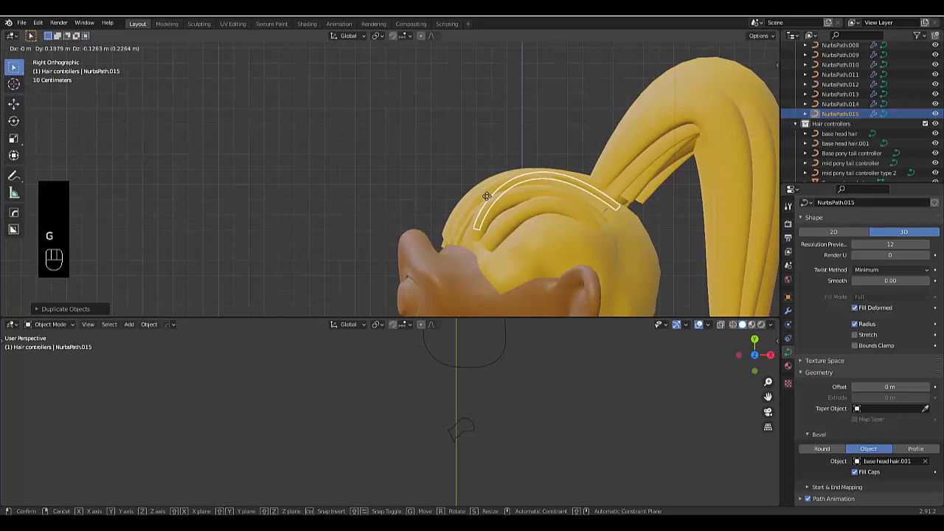
click(487, 200)
Step: Raise the new thin strand slightly and shift it toward the head's centre, into the gap between two wide strands
mouse_move(487, 201)
middle_down()
mouse_move(575, 213)
mouse_move(554, 222)
mouse_move(495, 200)
middle_up()
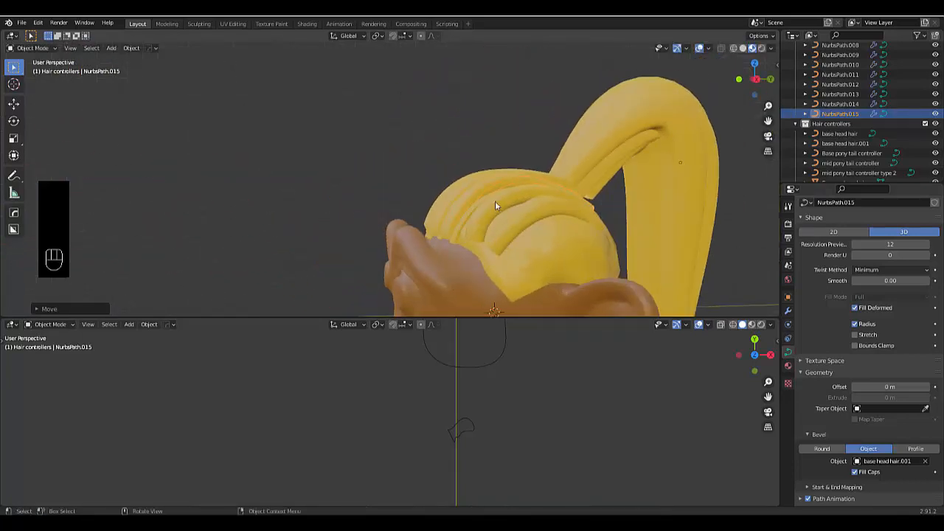
key(KP_3)
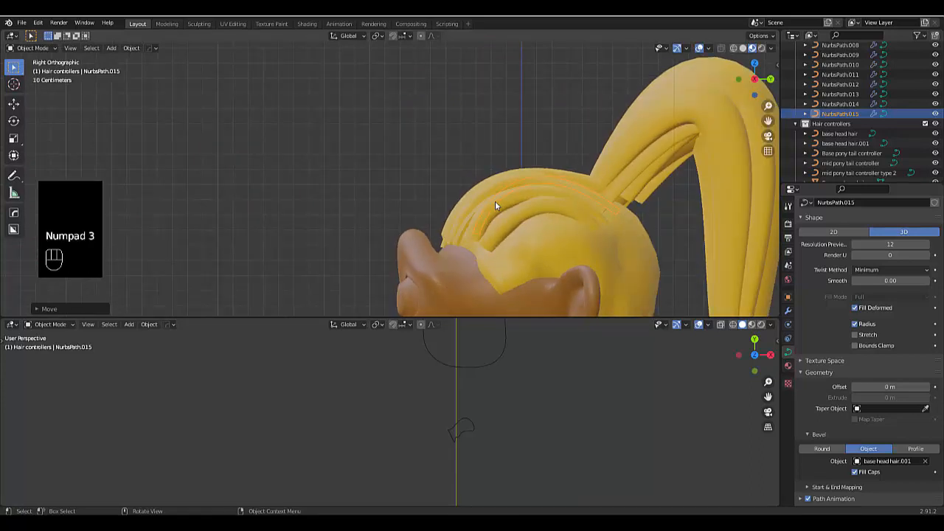
key(g)
click(495, 189)
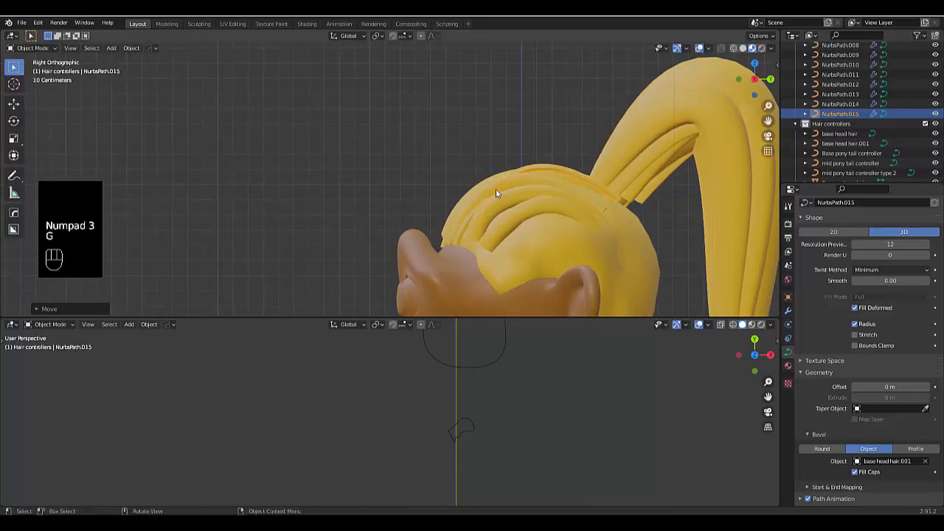
key(KP_1)
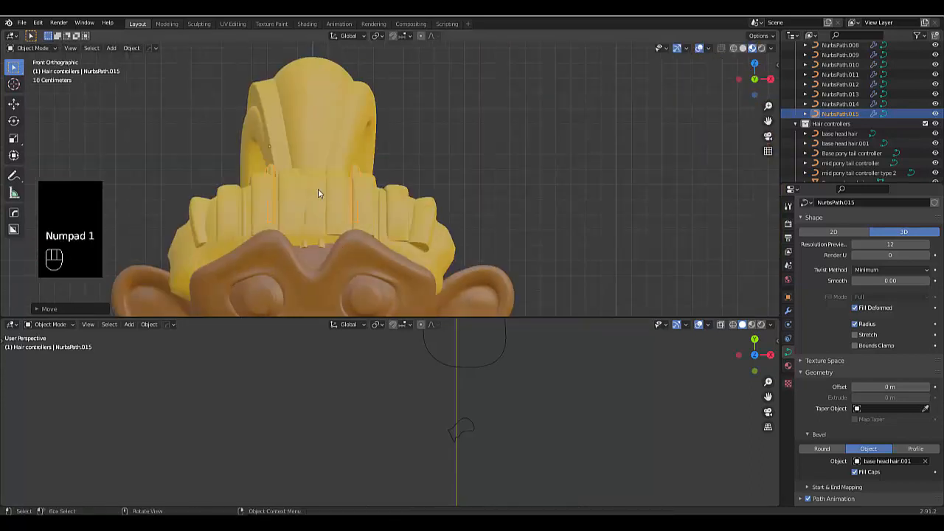
scroll(318, 193, up, 5)
key(g)
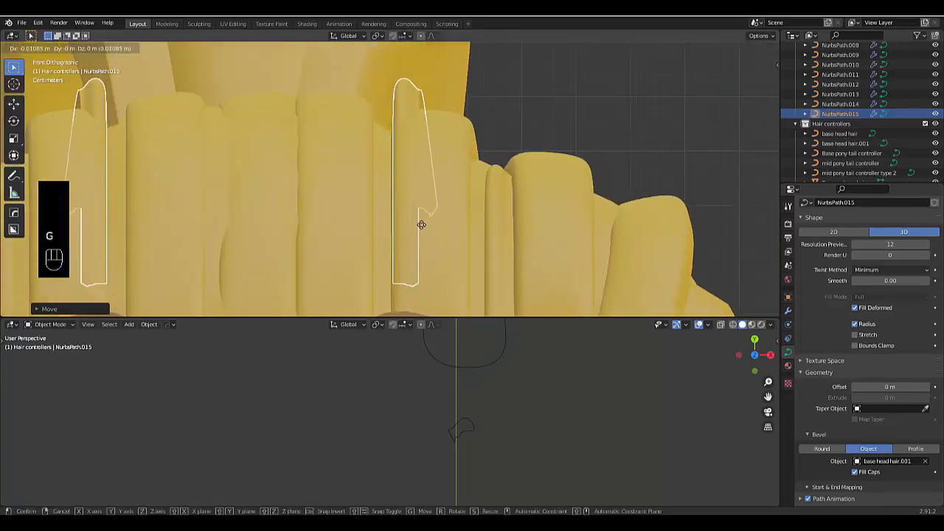
click(442, 227)
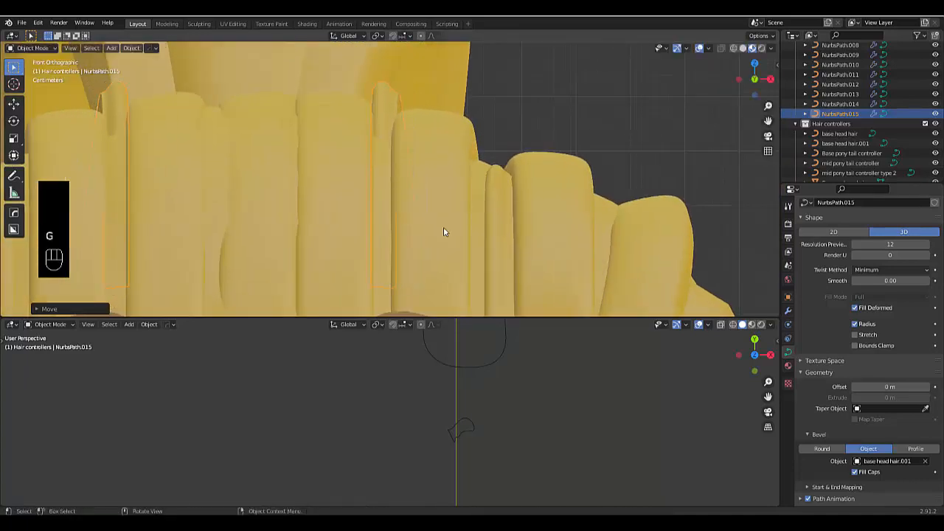
Step: Move the raised thin strand forward and slightly down, then partly back, to fit it along the top of the head
mouse_move(409, 244)
middle_down()
mouse_move(392, 219)
mouse_move(411, 236)
middle_up()
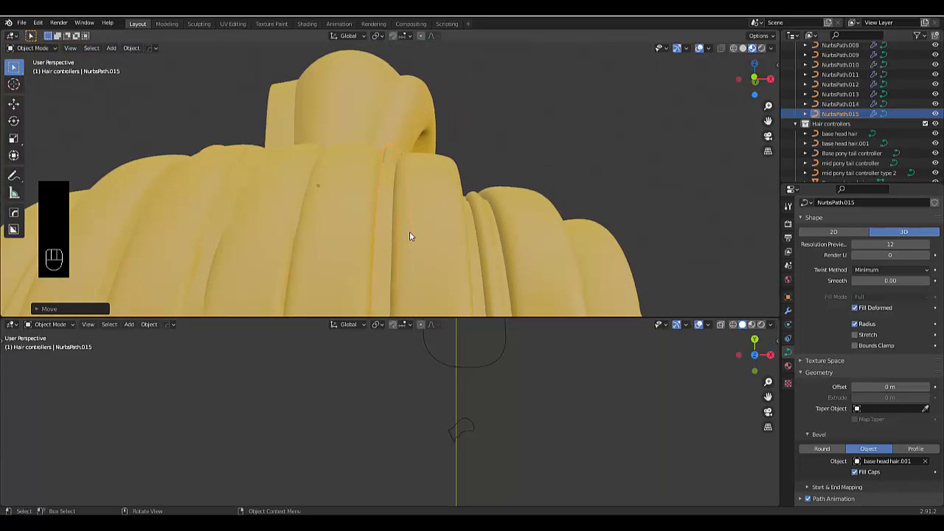
key(KP_3)
key(g)
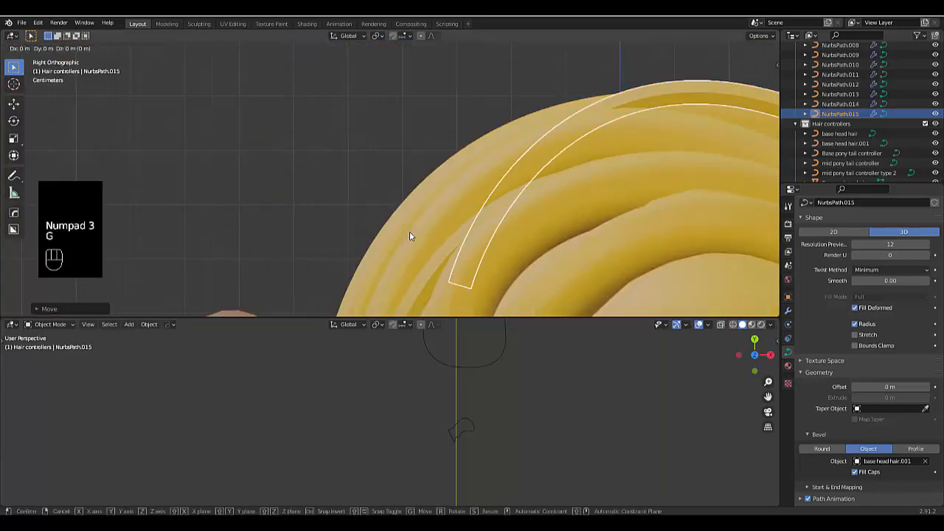
click(375, 248)
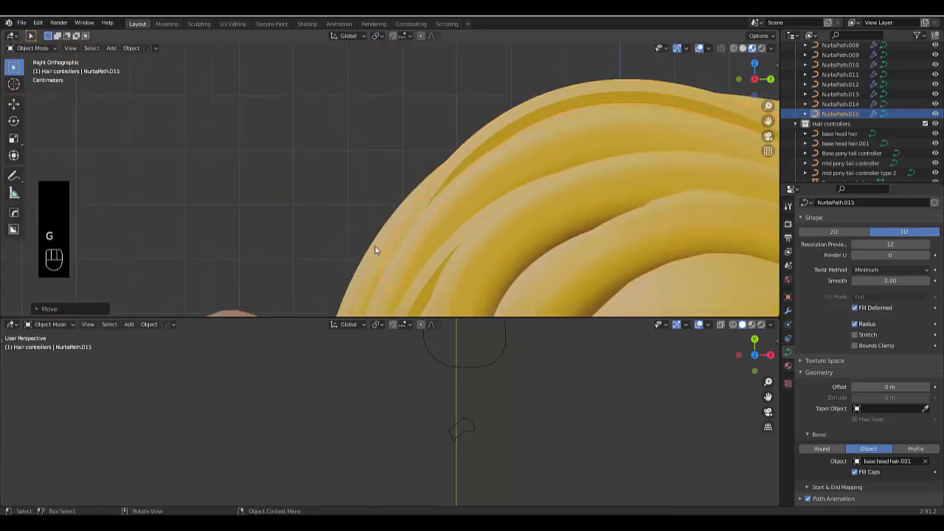
middle_drag(375, 249, 572, 249)
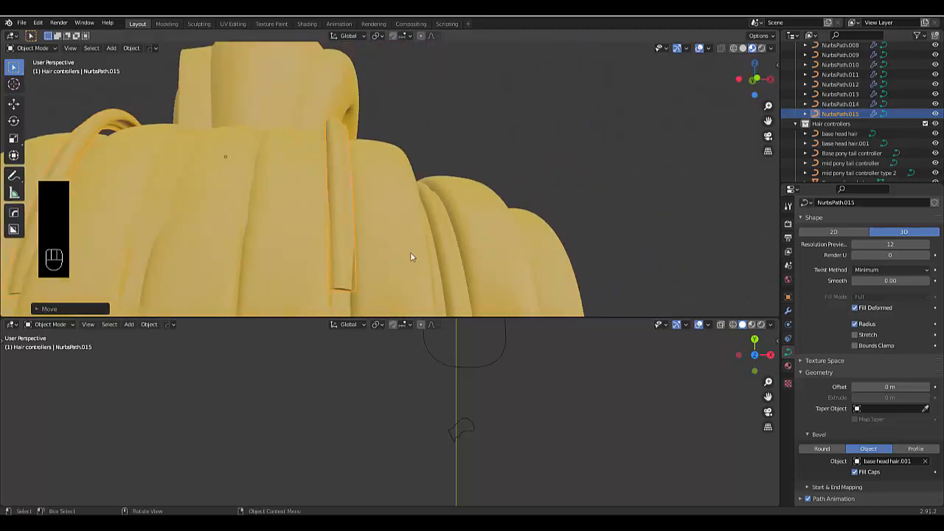
key(KP_3)
key(g)
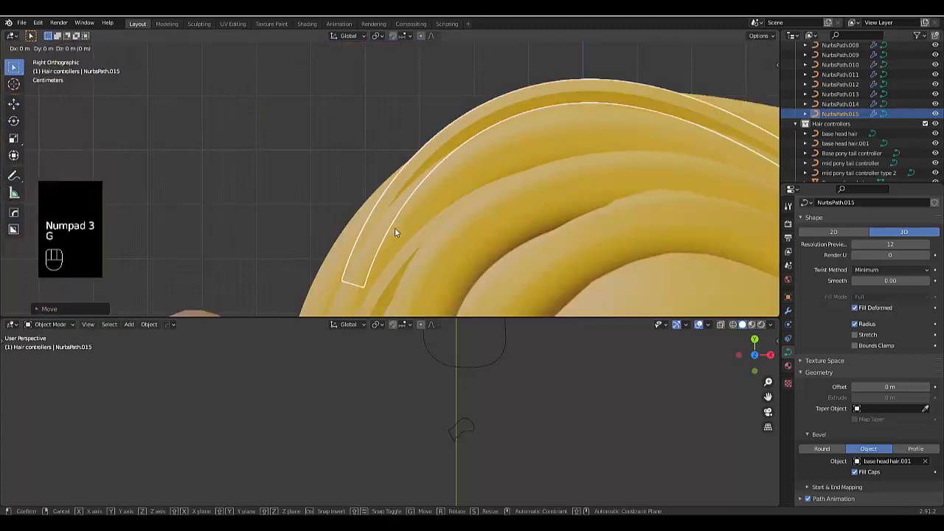
click(419, 233)
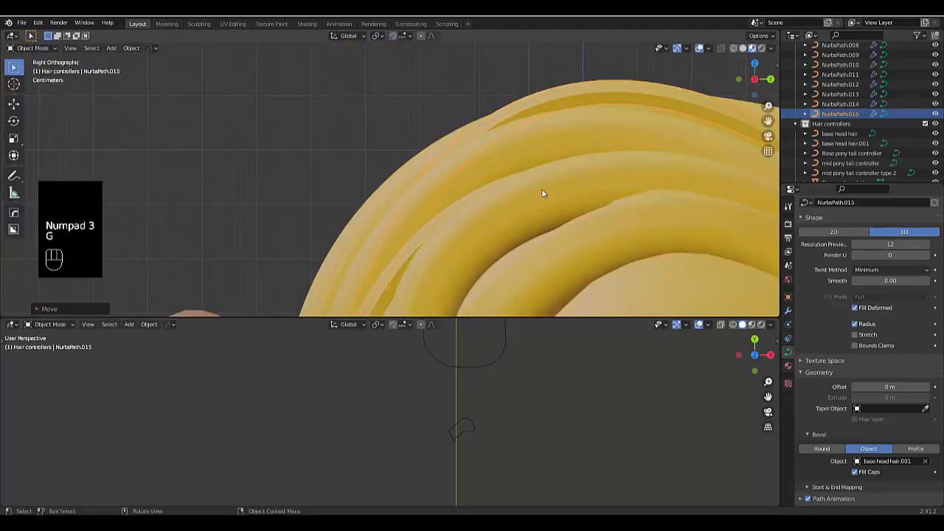
Step: Duplicate the wide NurbsPath.011 strand above the ear and place the copy just beside it, toward the forehead
middle_drag(541, 193, 416, 169)
middle_drag(599, 143, 524, 220)
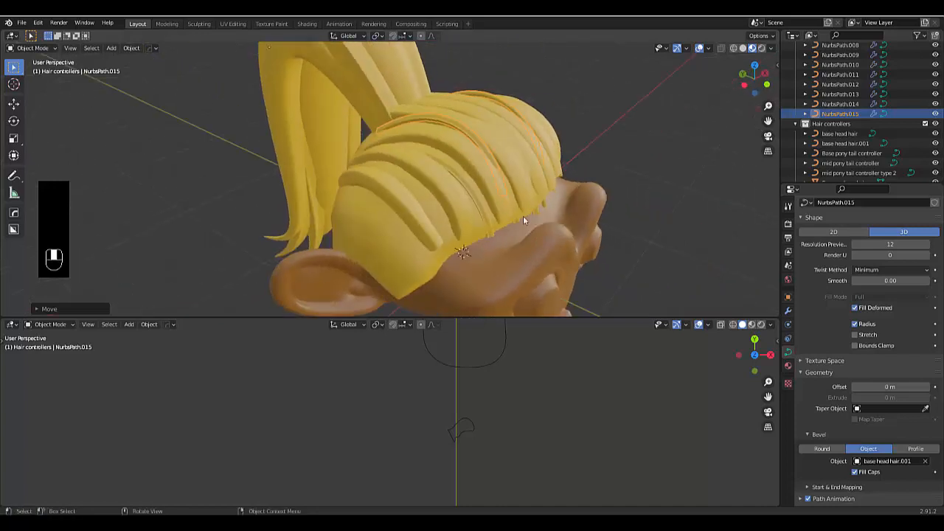
click(415, 233)
middle_drag(425, 233, 397, 222)
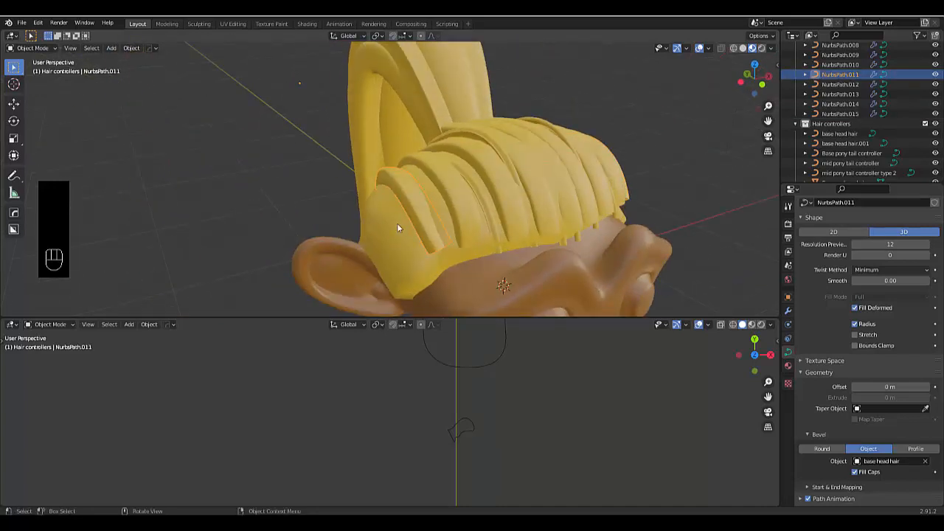
key(shift+d)
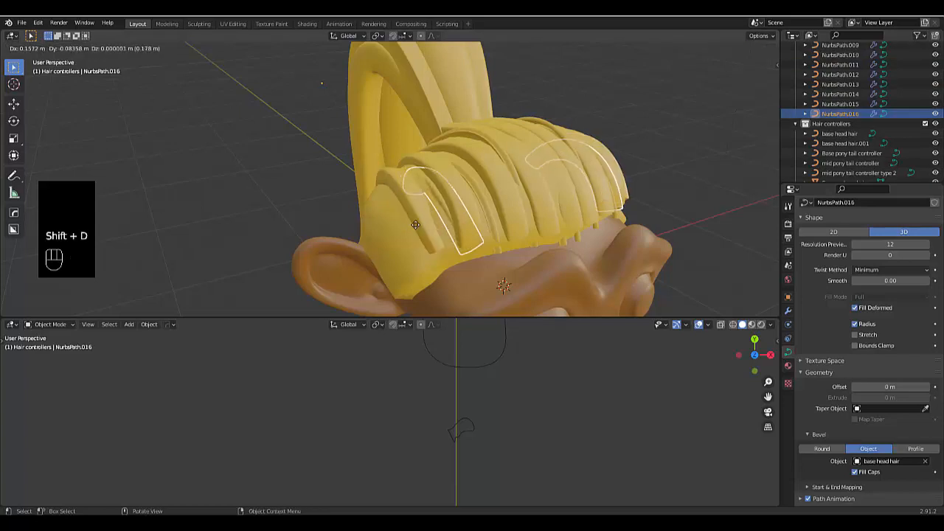
right_click(407, 225)
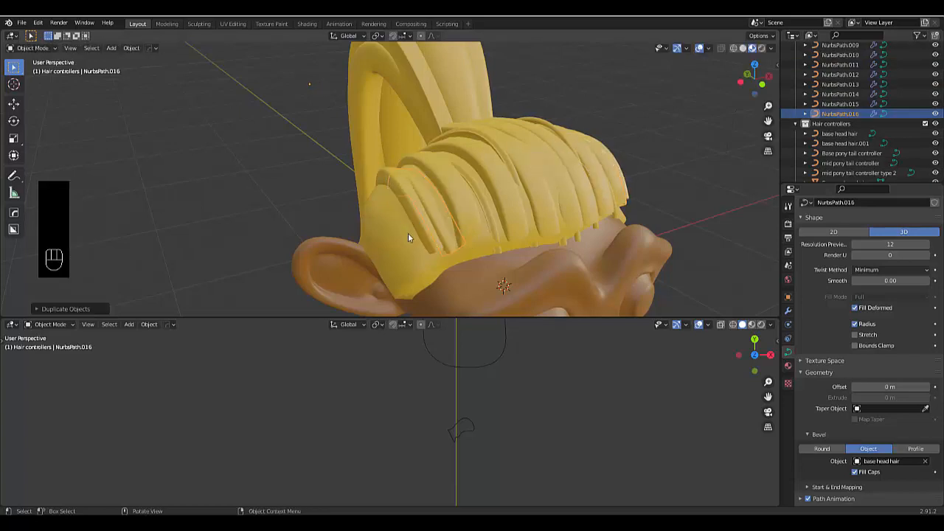
Step: Duplicate the new side strand slightly higher and set the copy's bevel object to "base head hair.001"
middle_drag(408, 232, 391, 209)
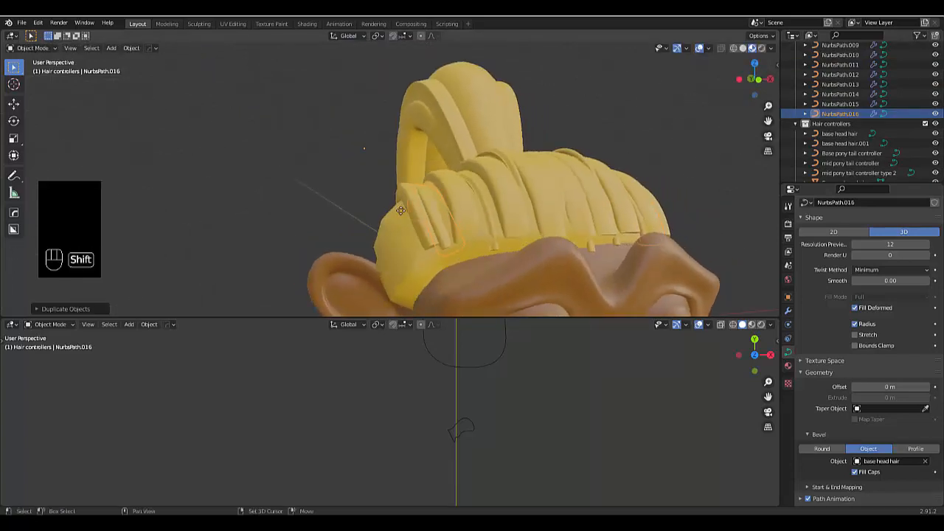
key(shift+d)
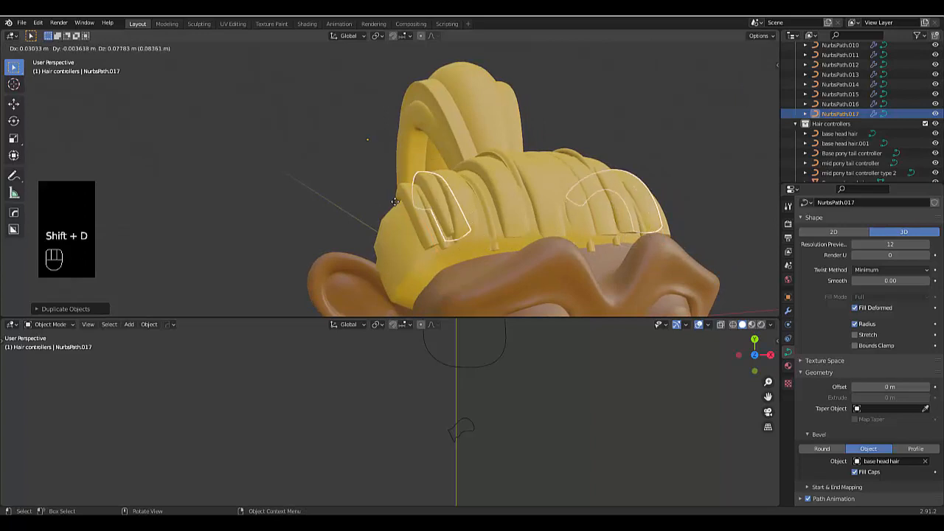
right_click(396, 200)
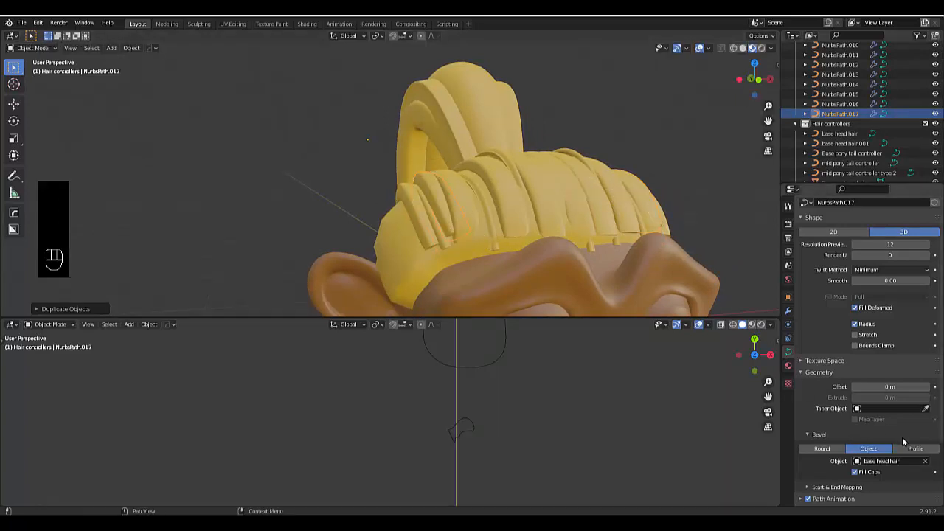
click(866, 461)
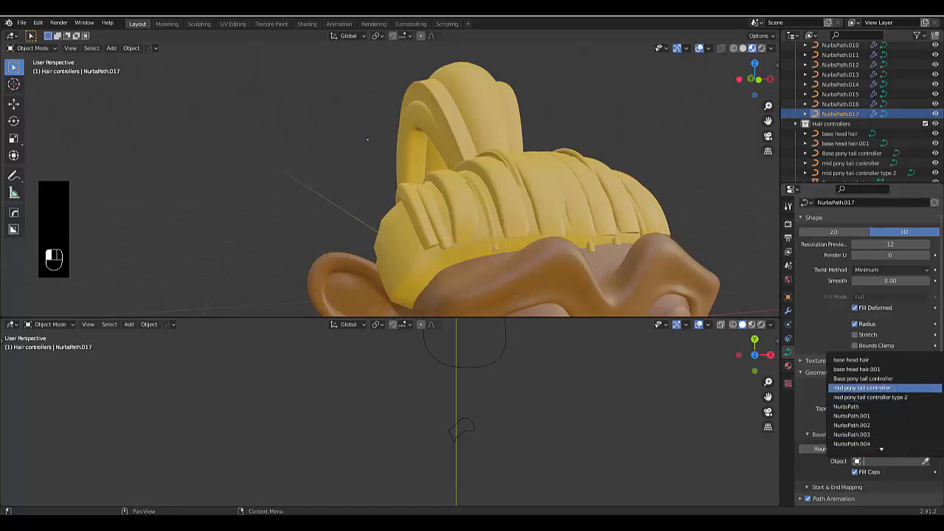
click(875, 370)
scroll(430, 209, up, 3)
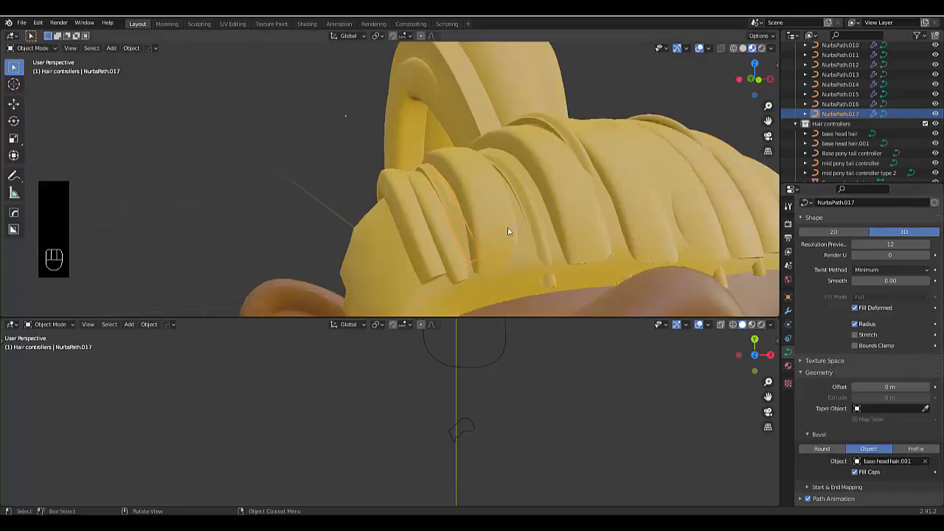
Step: Move the front end point of strand NurbsPath.017 forward and down to the hairline, and its neighbouring control point forward and up
middle_drag(432, 230, 512, 231)
key(Tab)
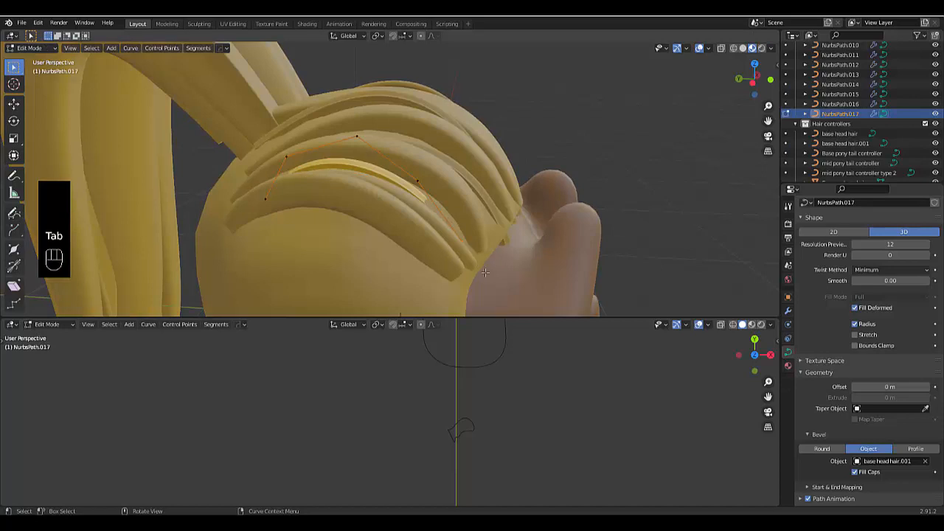
key(g)
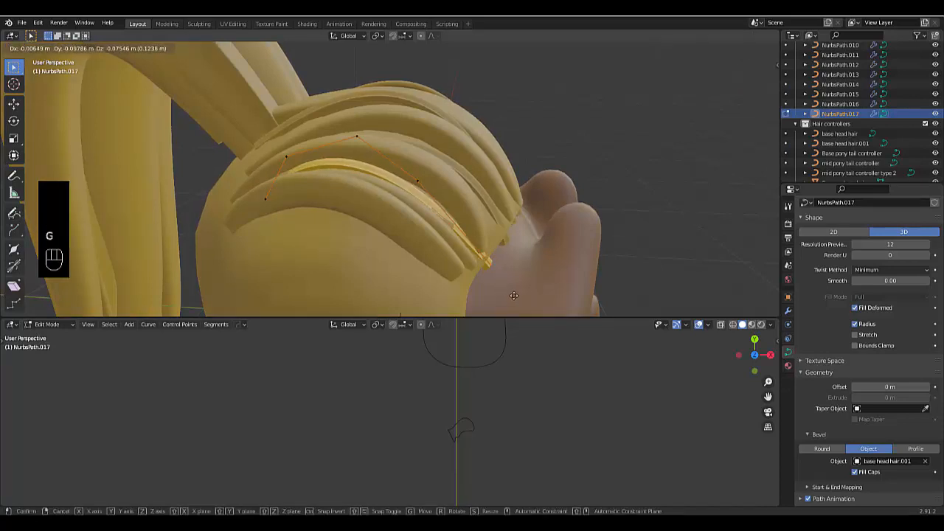
click(515, 296)
key(g)
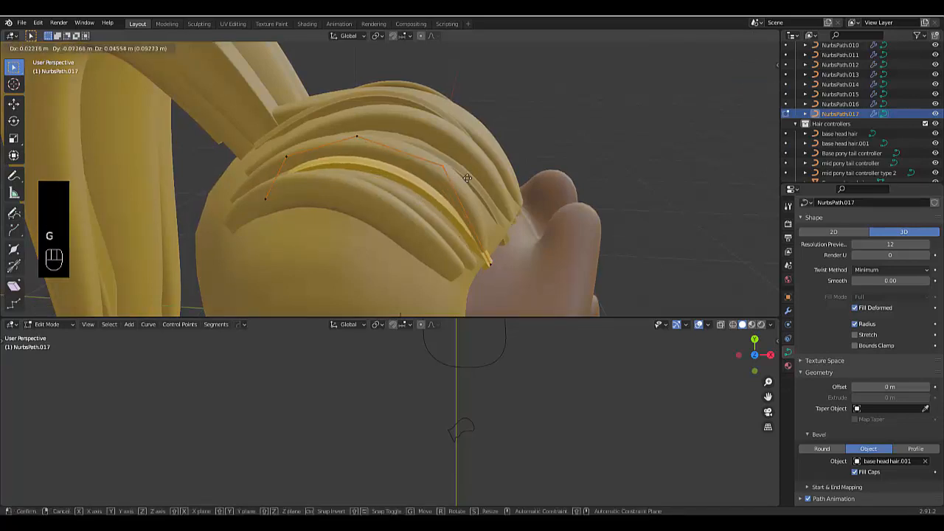
click(332, 126)
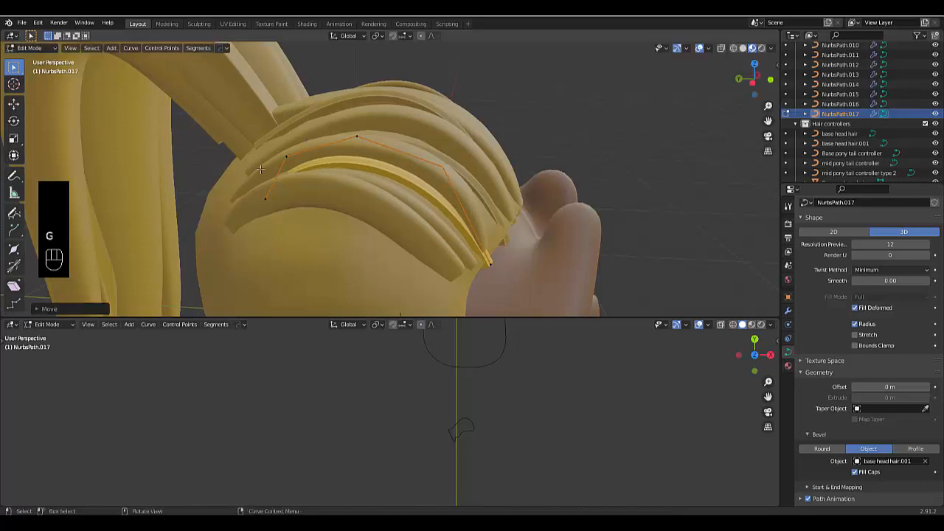
Step: Pull the strand's rear end point back and down to the back of the hair, shift its neighbouring point backward, and finish editing
key(g)
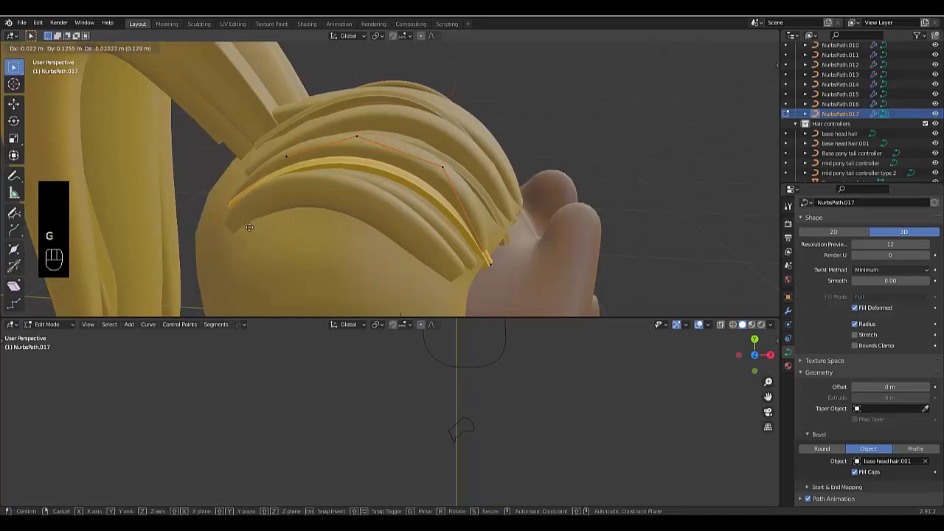
click(250, 228)
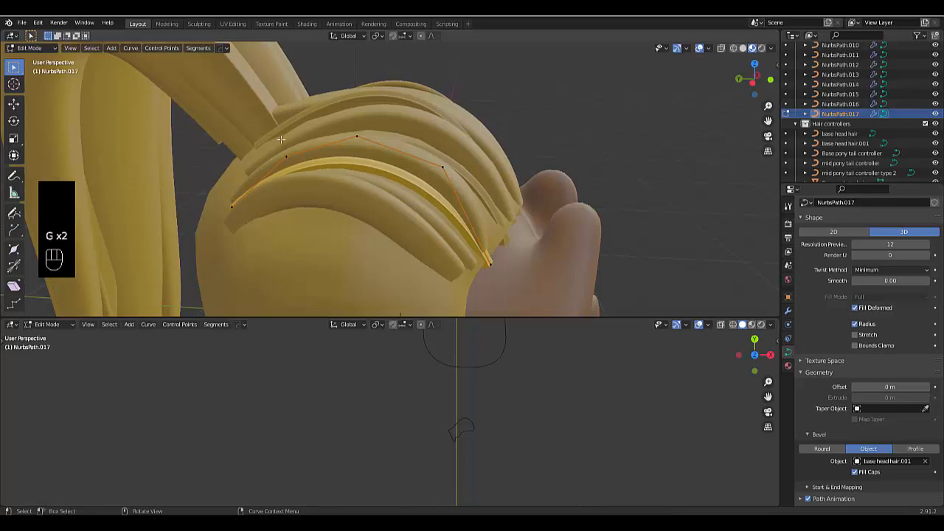
key(g)
click(299, 157)
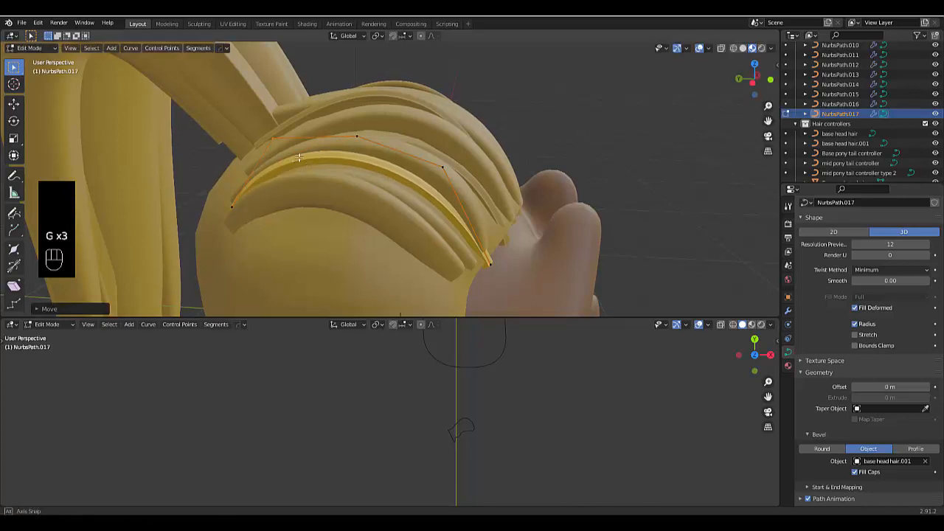
middle_drag(298, 157, 524, 269)
key(Tab)
Step: Examine the mirrored strands and the ponytail from the side, close up at the forehead, and from the front
scroll(513, 216, down, 5)
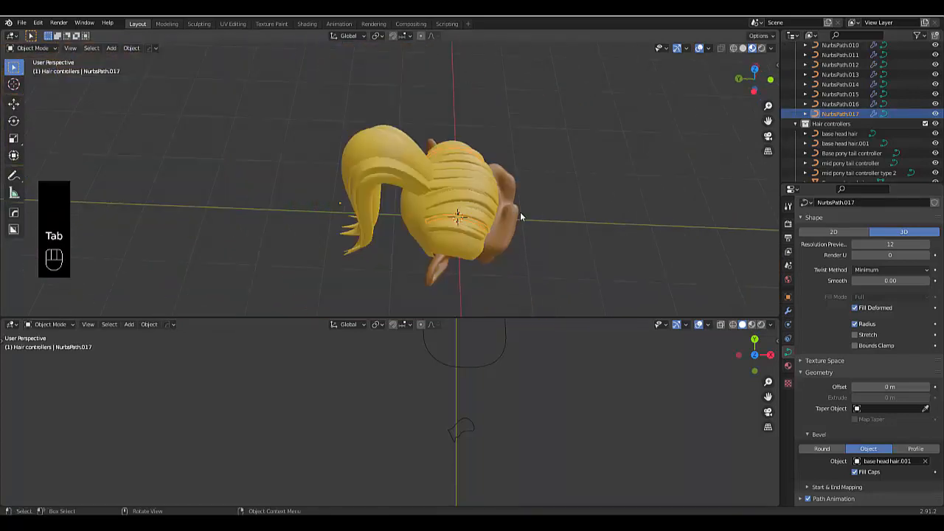
middle_drag(520, 212, 523, 173)
scroll(529, 170, up, 4)
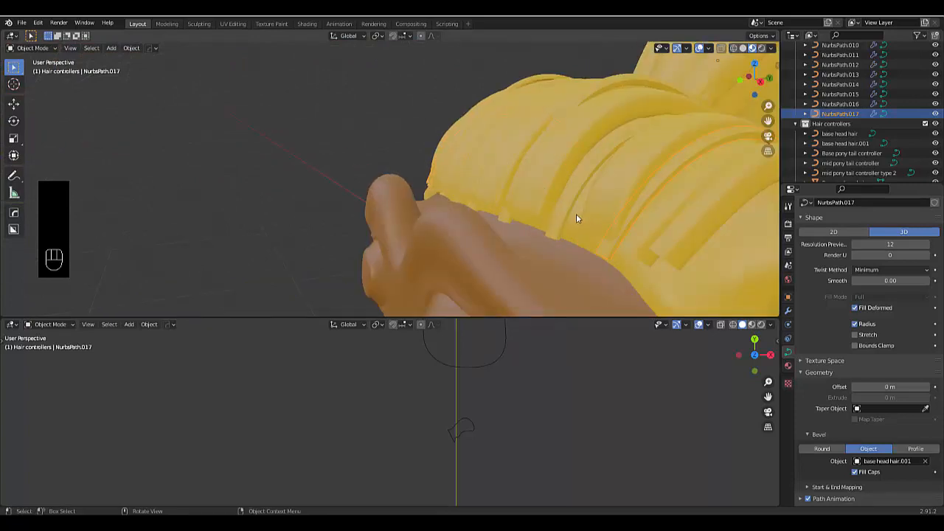
middle_drag(594, 207, 546, 232)
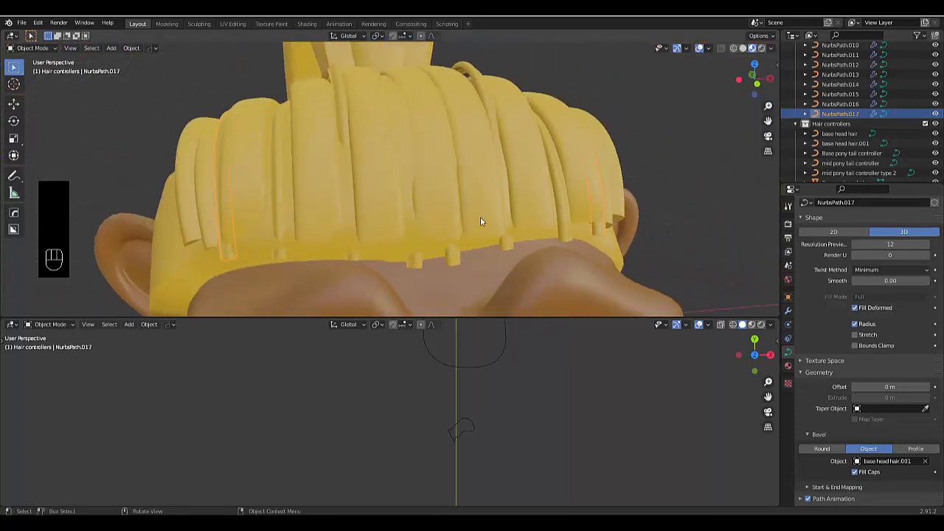
middle_drag(485, 196, 509, 242)
scroll(531, 234, down, 6)
scroll(504, 247, down, 3)
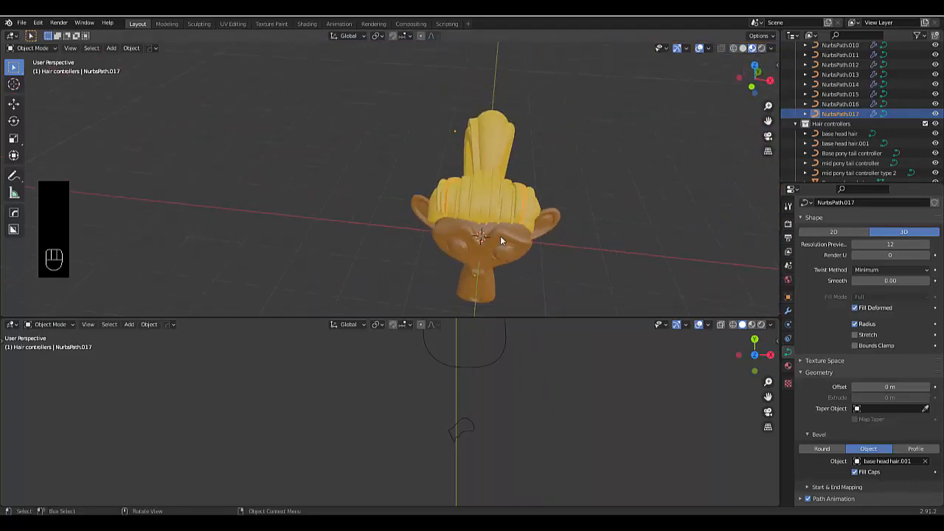
scroll(496, 228, up, 2)
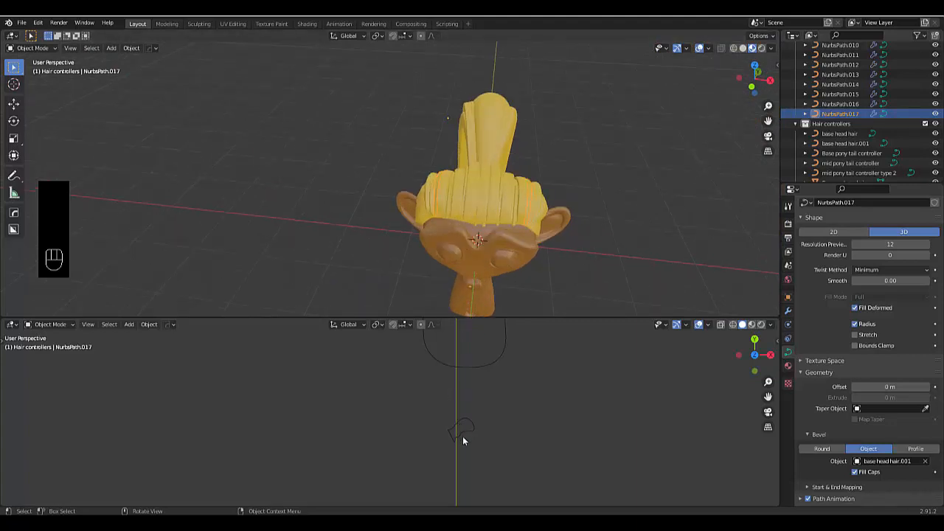
Step: Duplicate the "base head hair" profile curve and place the copy below the smaller profile
click(459, 366)
scroll(461, 367, down, 4)
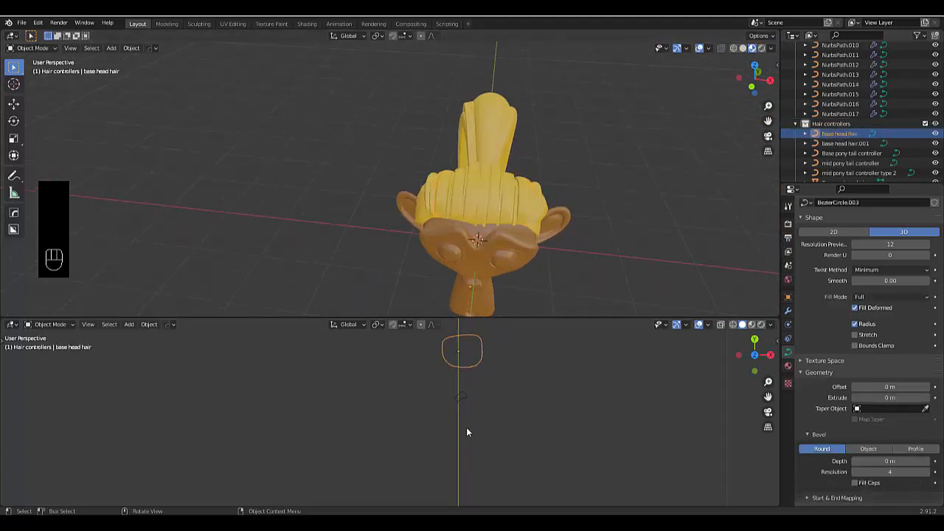
scroll(466, 427, up, 3)
key(shift+d)
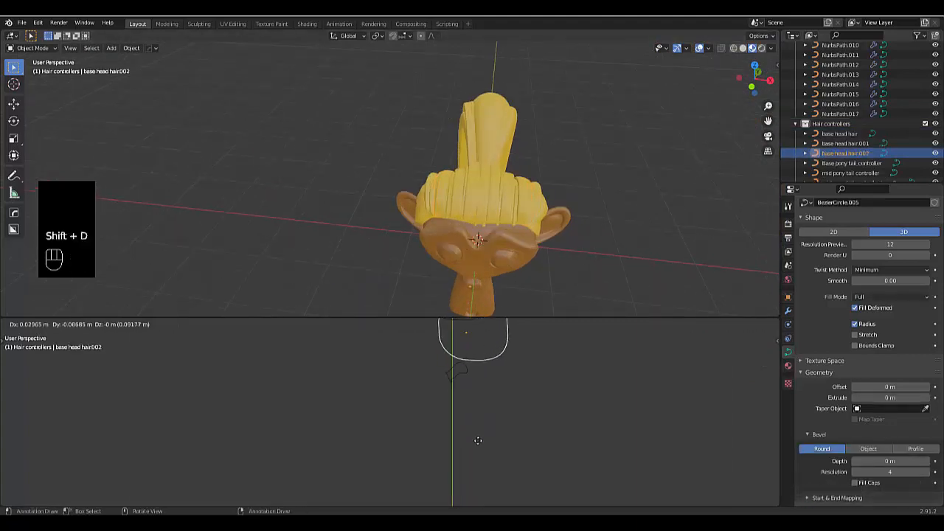
click(468, 361)
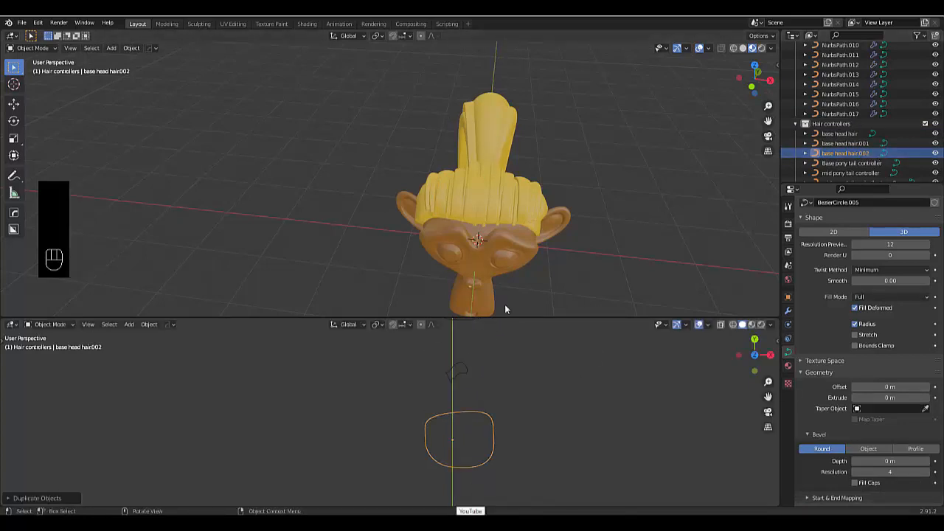
scroll(503, 214, up, 5)
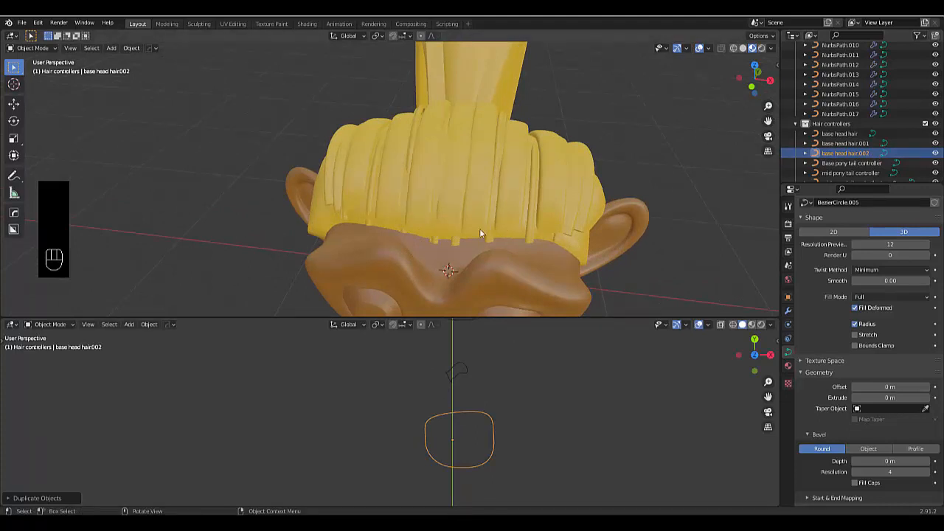
Step: Duplicate the wide NurbsPath.008 strand slightly toward the head's centre and set the copy's bevel object to "base head hair.002"
click(426, 214)
scroll(420, 213, up, 3)
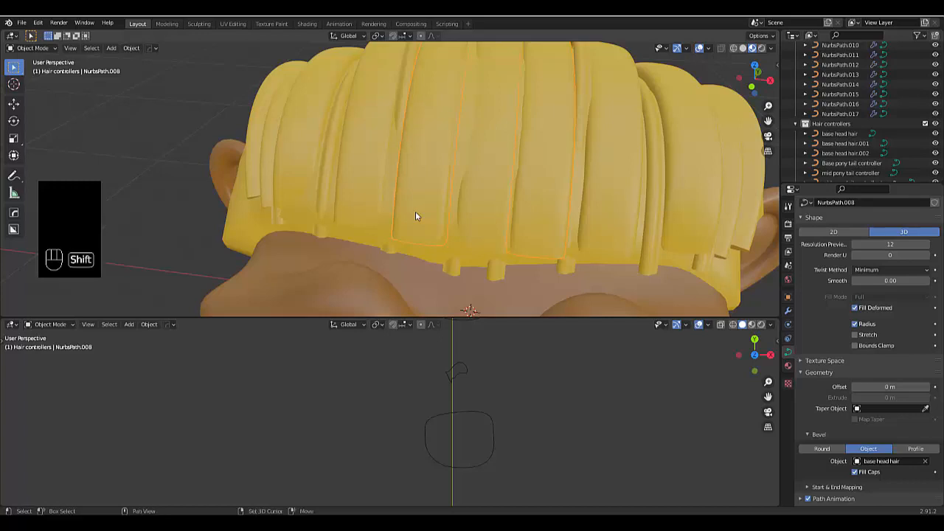
key(shift+d)
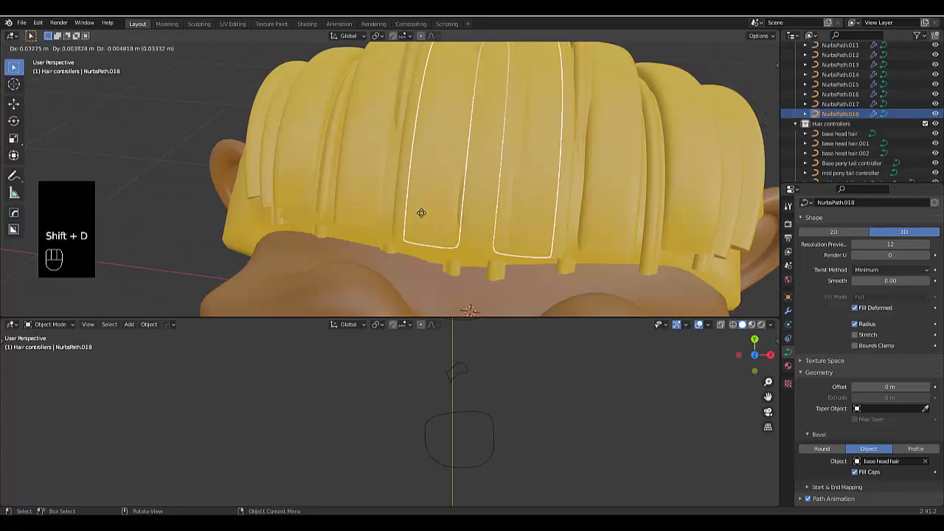
click(421, 214)
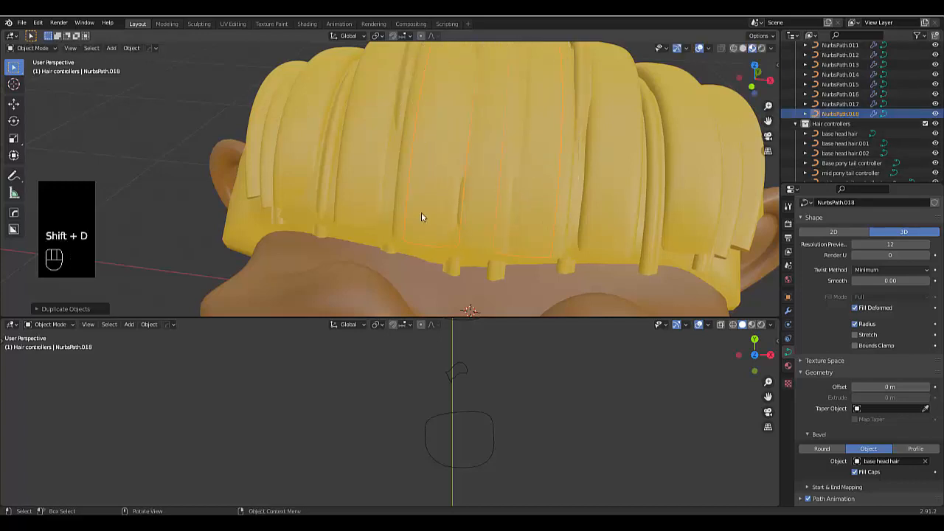
click(914, 462)
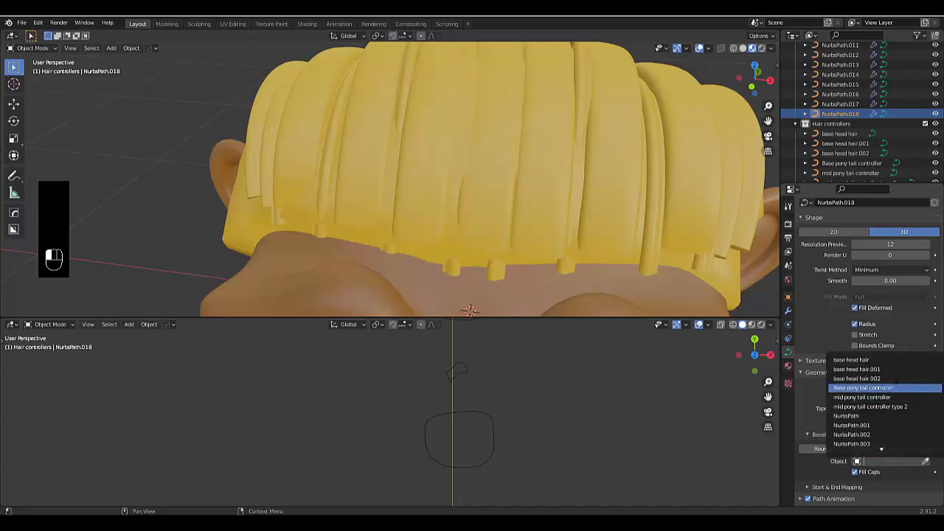
click(868, 378)
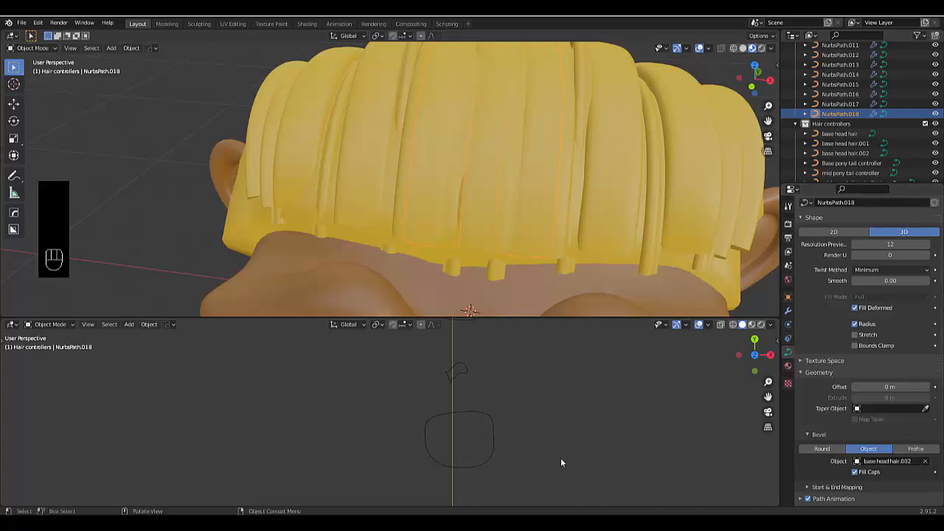
Step: Scale the "base head hair.002" profile down to about a quarter of its size
key(s)
right_click(453, 459)
click(481, 463)
key(s)
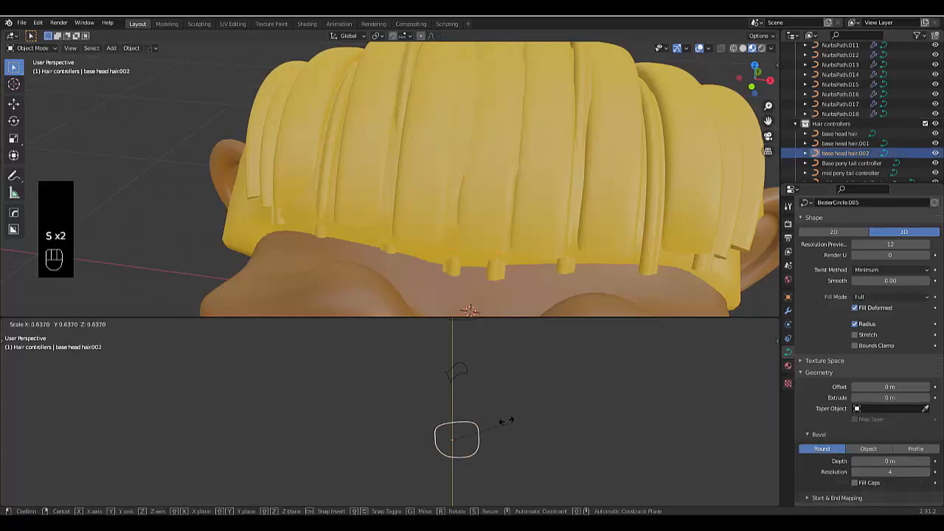
click(474, 426)
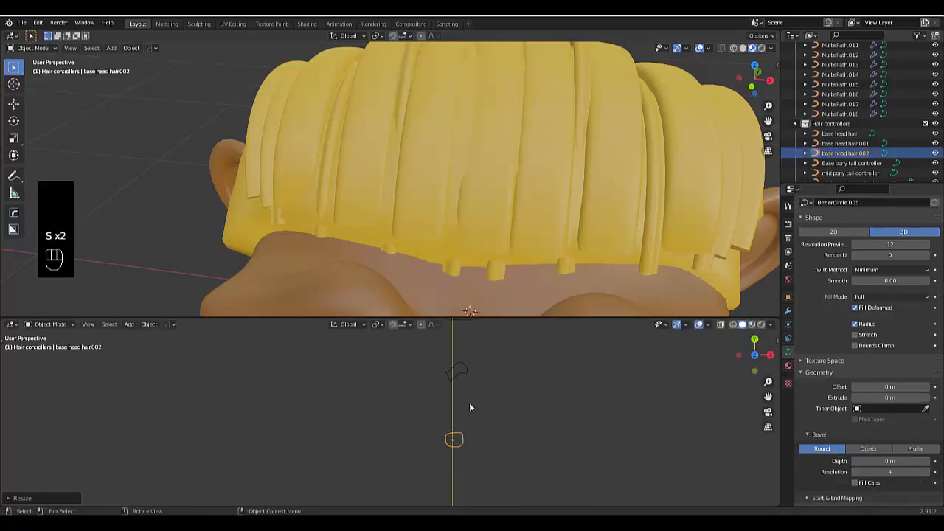
Step: Locate the thin NurbsPath.018 strand in wireframe shading and scale the "base head hair.002" profile up about three times
click(450, 235)
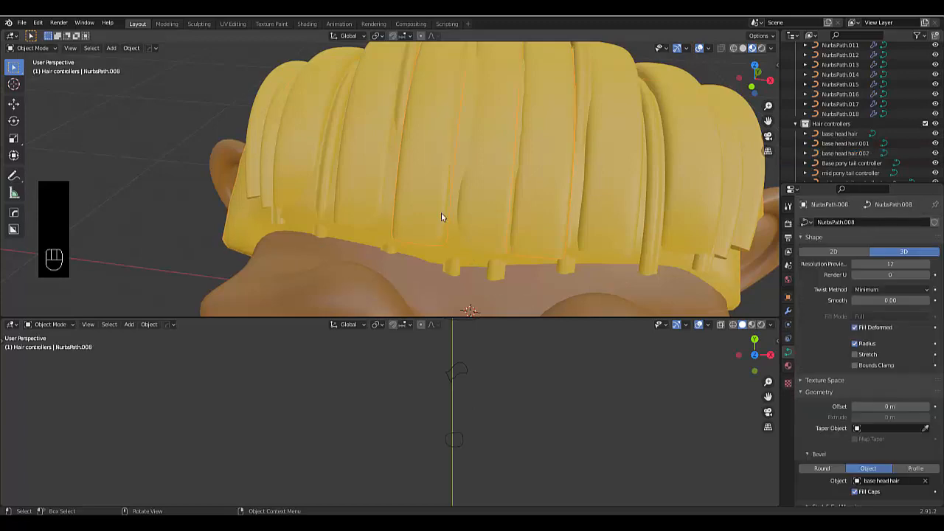
click(736, 47)
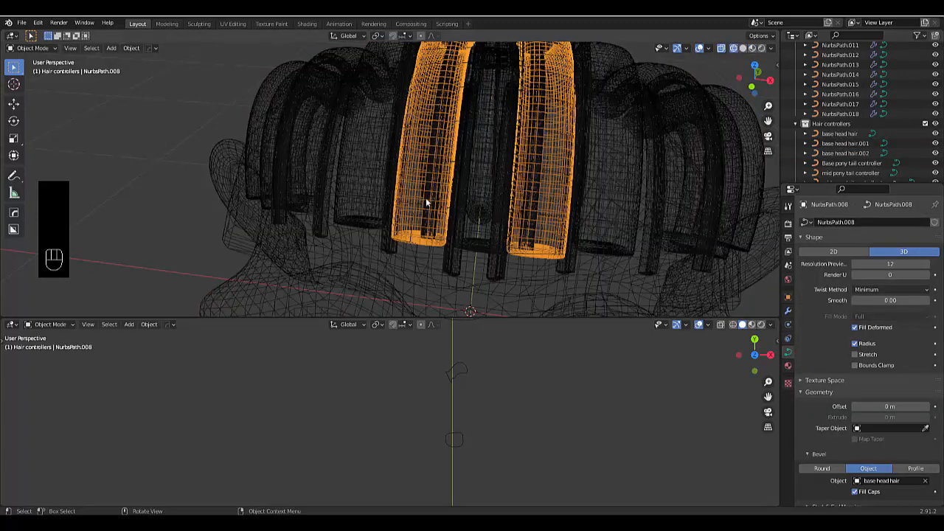
click(426, 198)
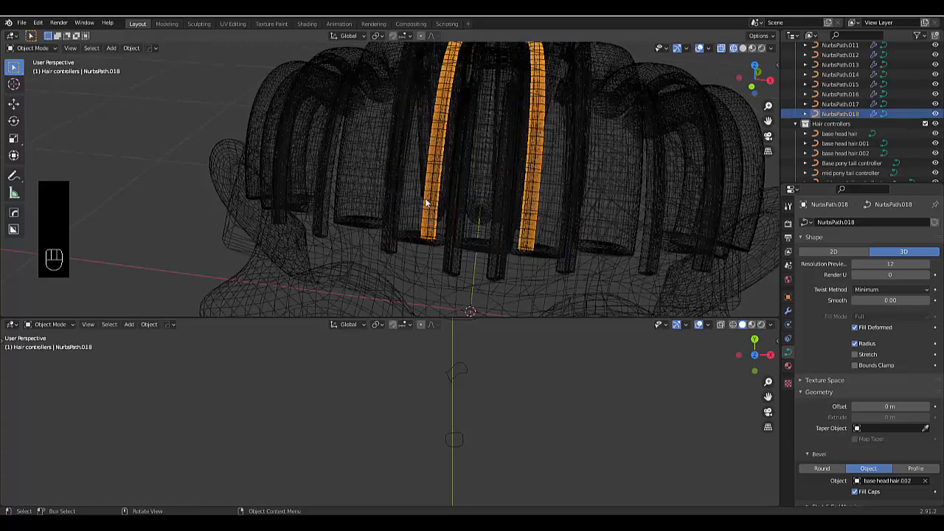
click(460, 443)
key(s)
click(512, 462)
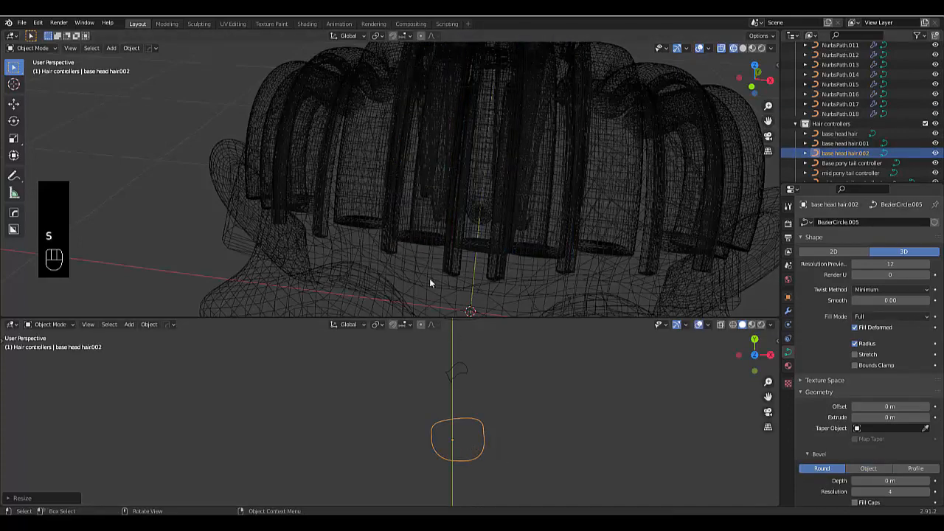
Step: Check the strand in wireframe and scale the "base head hair.002" profile up again to more than three times its size
click(419, 225)
click(419, 227)
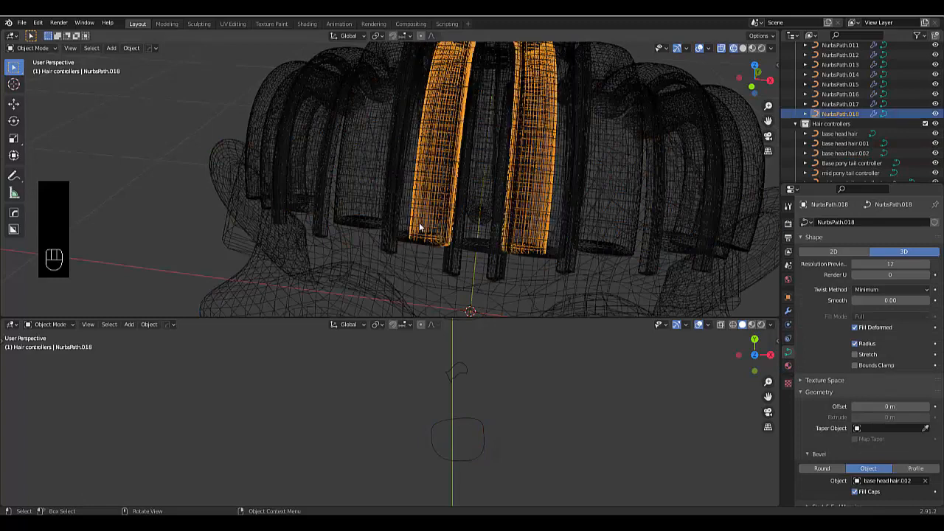
click(419, 227)
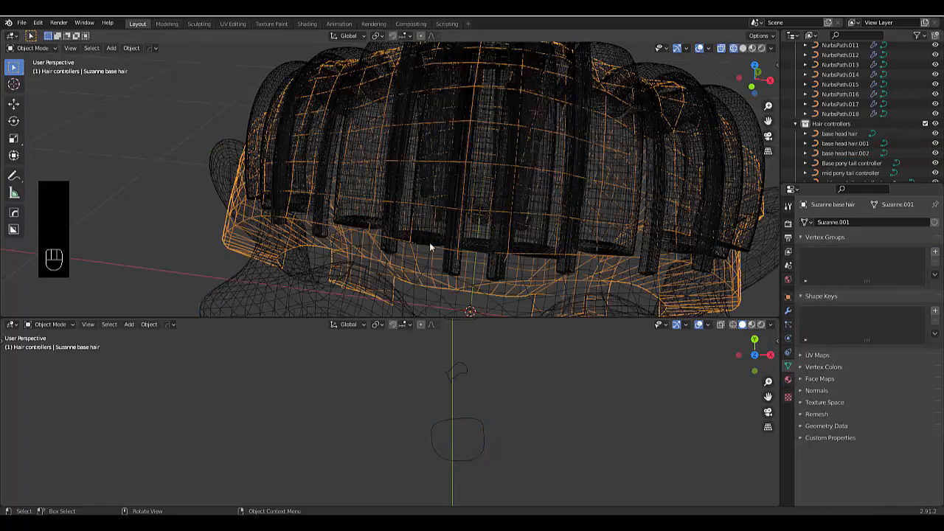
click(479, 459)
key(s)
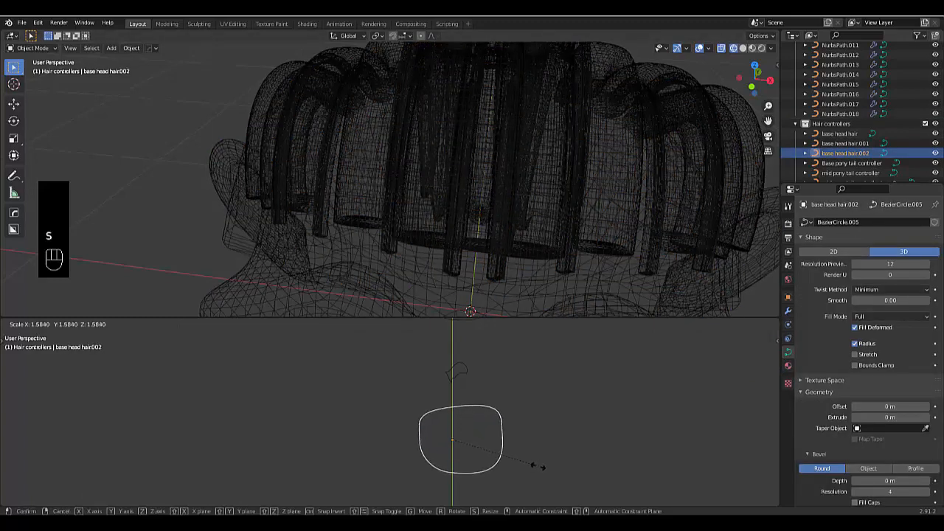
click(635, 500)
Step: Return to solid shading and scale the "base head hair.002" profile down slightly
click(422, 252)
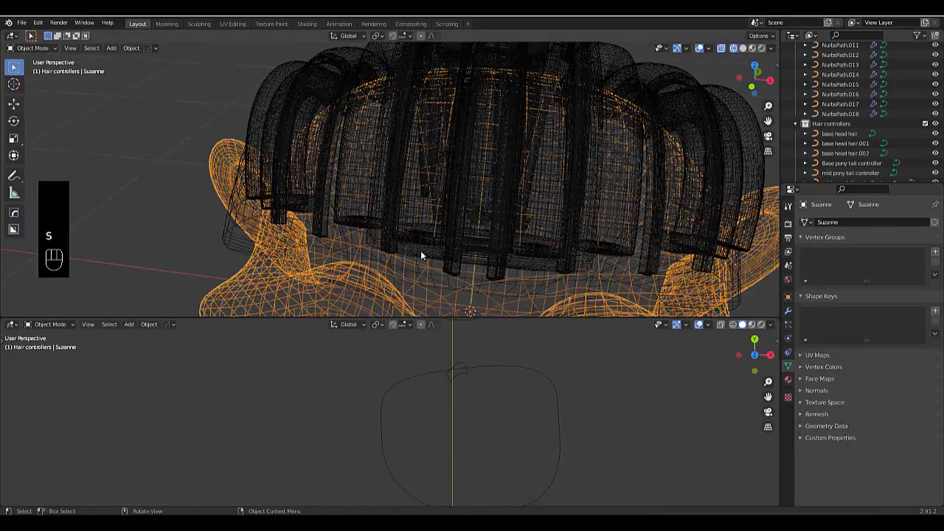
middle_drag(421, 252, 380, 191)
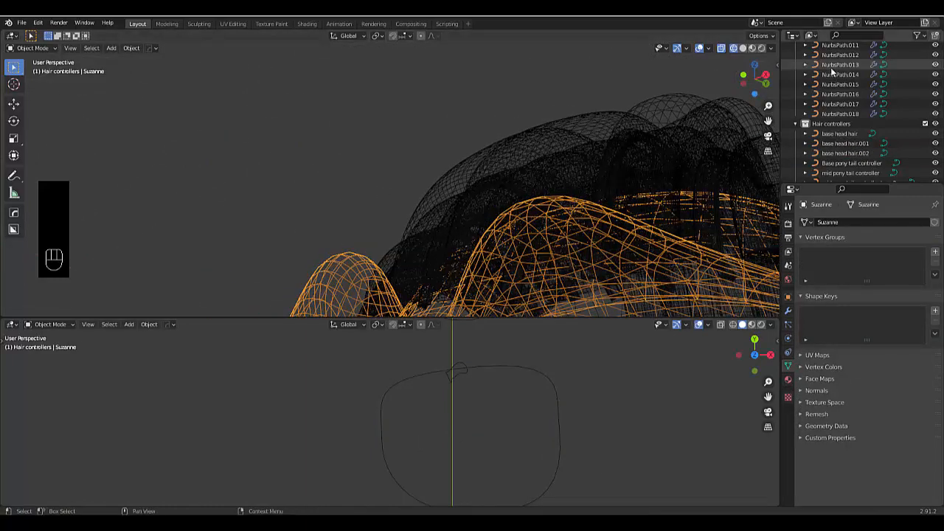
click(742, 48)
middle_drag(490, 105, 546, 173)
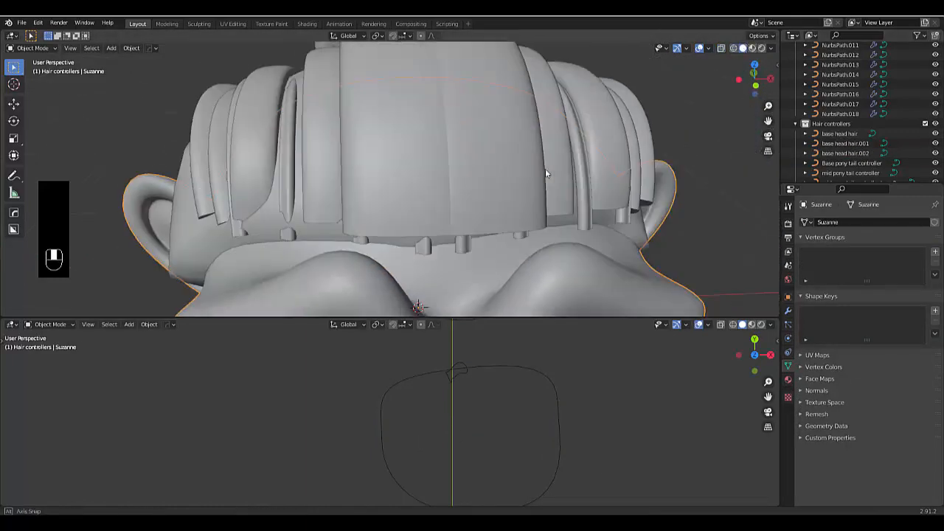
click(418, 199)
click(563, 391)
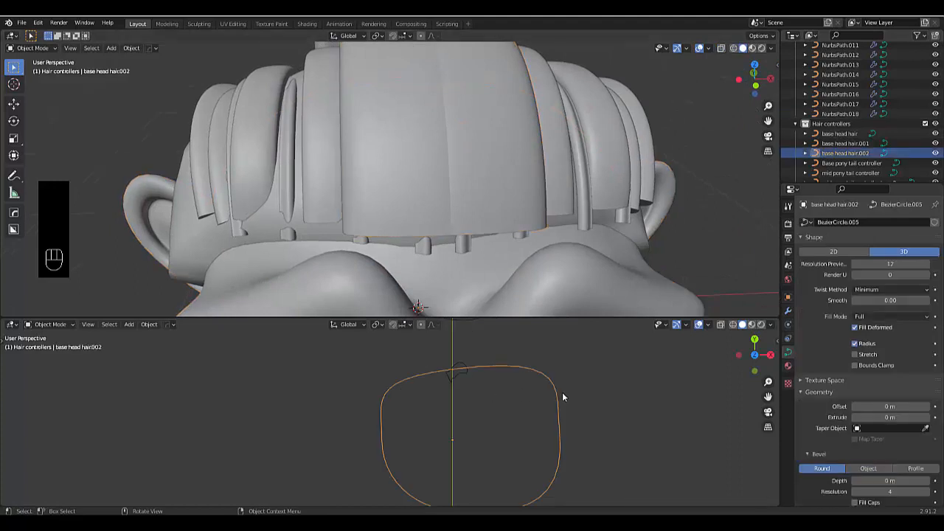
key(s)
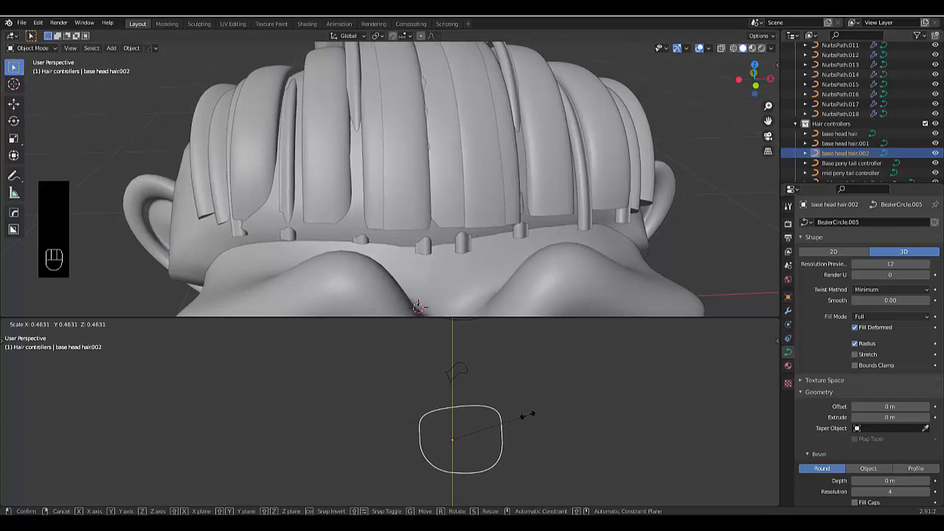
click(577, 380)
Step: Check the bevel object of the NurbsPath.018 strand and scale its "base head hair.002" profile down to about a ninth of its size
click(402, 203)
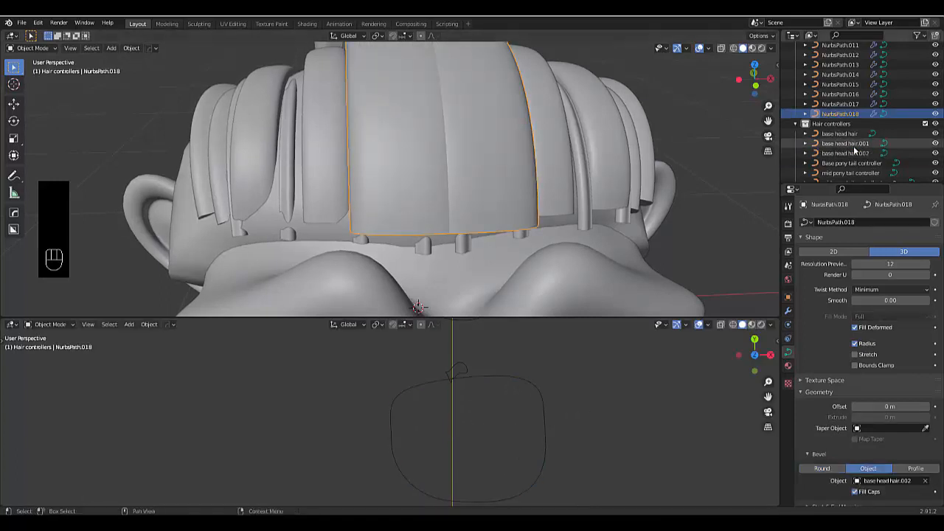
click(542, 377)
click(534, 391)
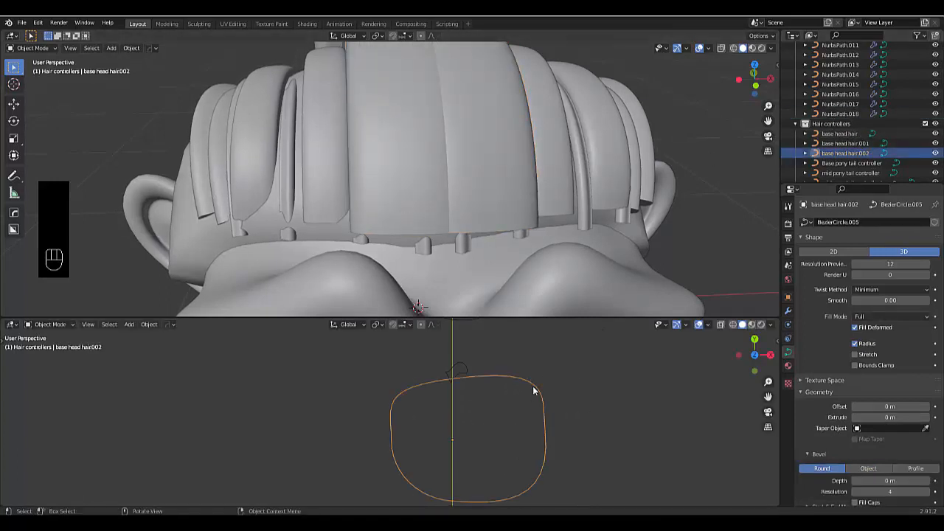
key(s)
click(473, 437)
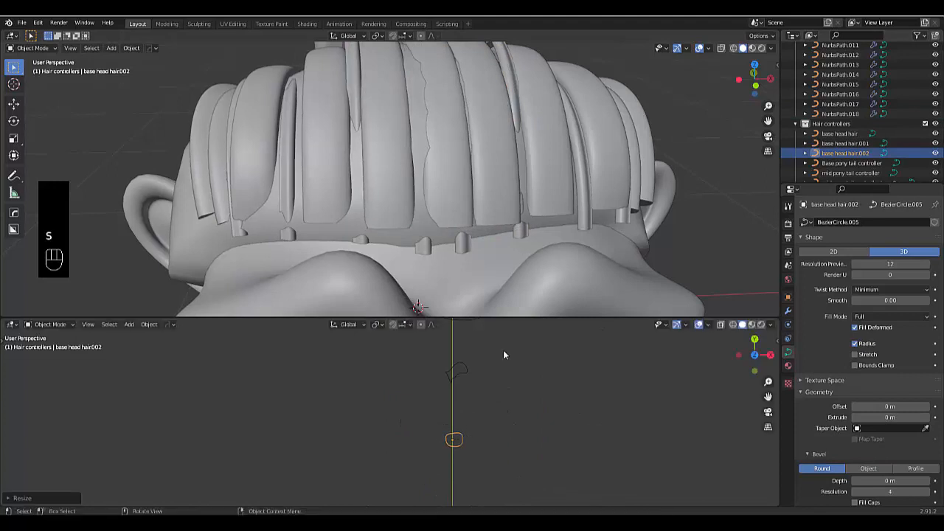
Step: Move the thin NurbsPath.018 strand closer to the head's centre line and, in top view, forward toward the forehead
click(515, 184)
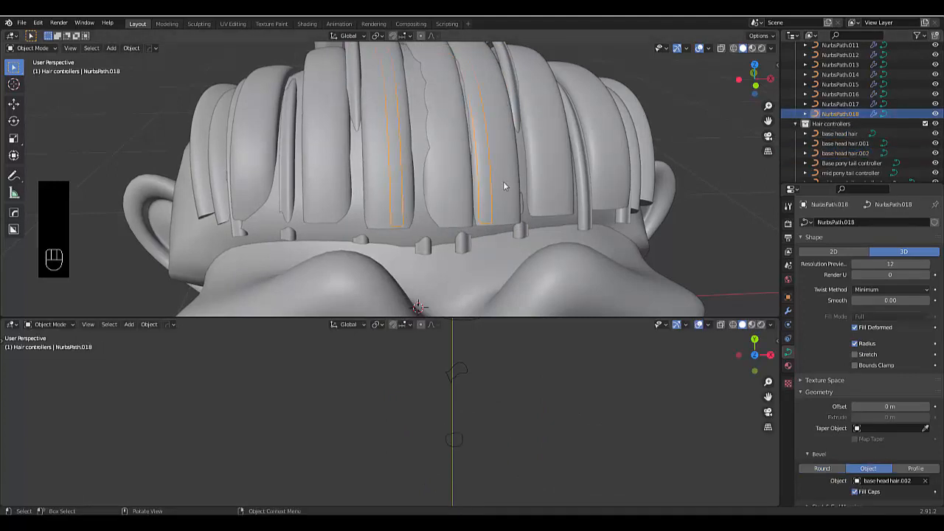
key(g)
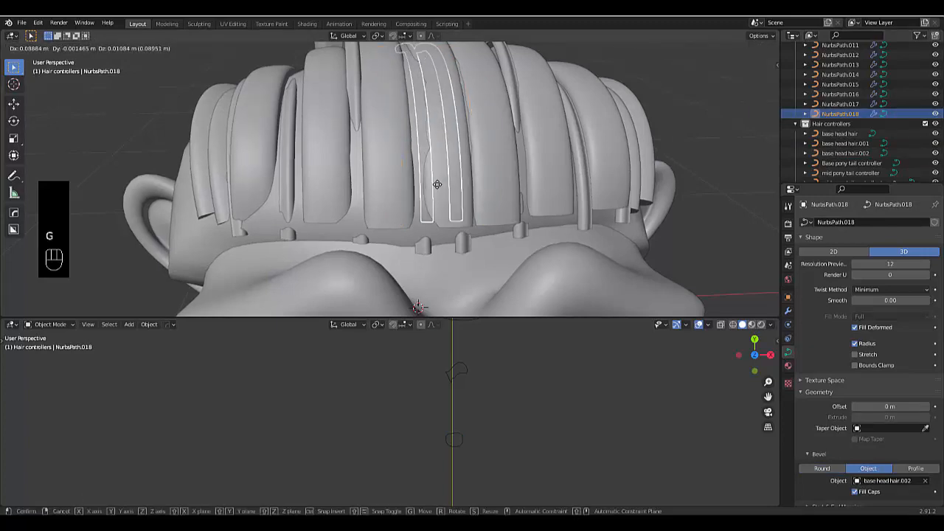
click(435, 189)
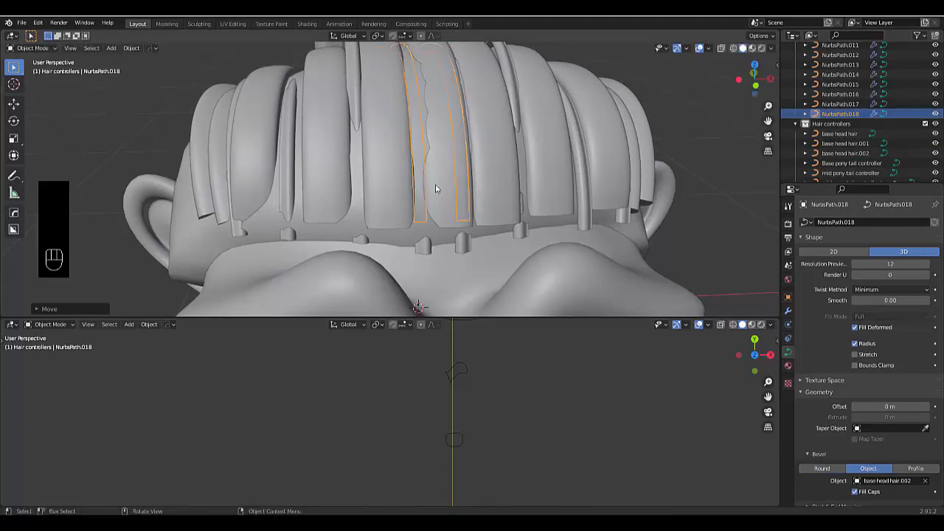
key(KP_7)
scroll(436, 189, down, 4)
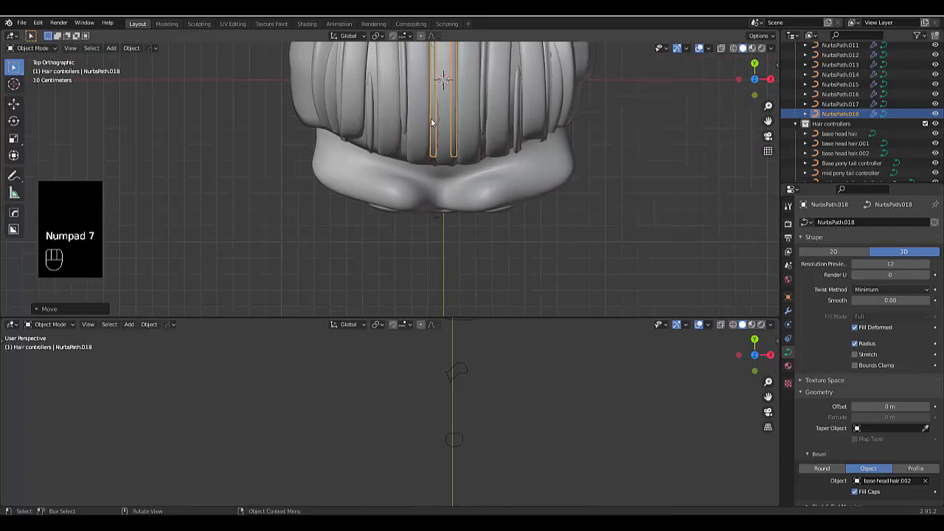
key(g)
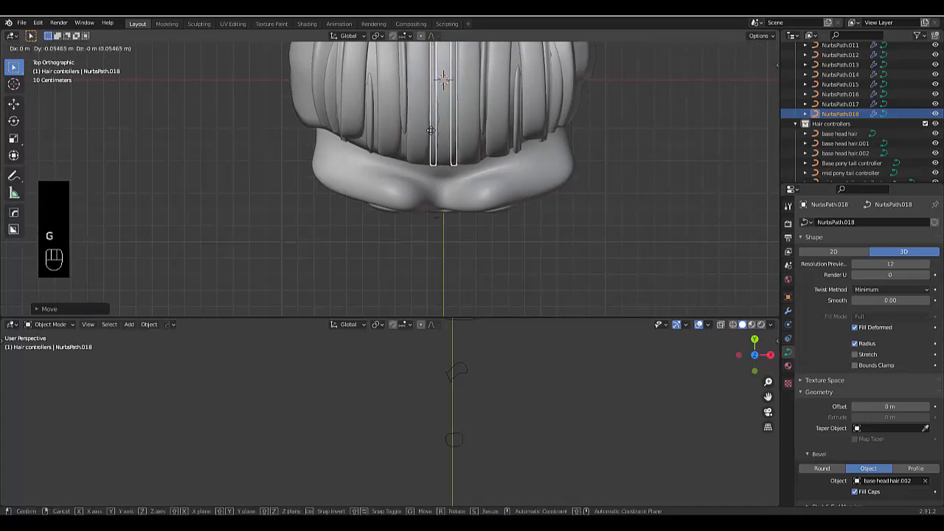
click(440, 74)
Step: In right side view, lower the NurbsPath.018 strand slightly so its front end sits nearer the forehead
middle_drag(440, 74, 441, 301)
middle_drag(466, 350, 451, 326)
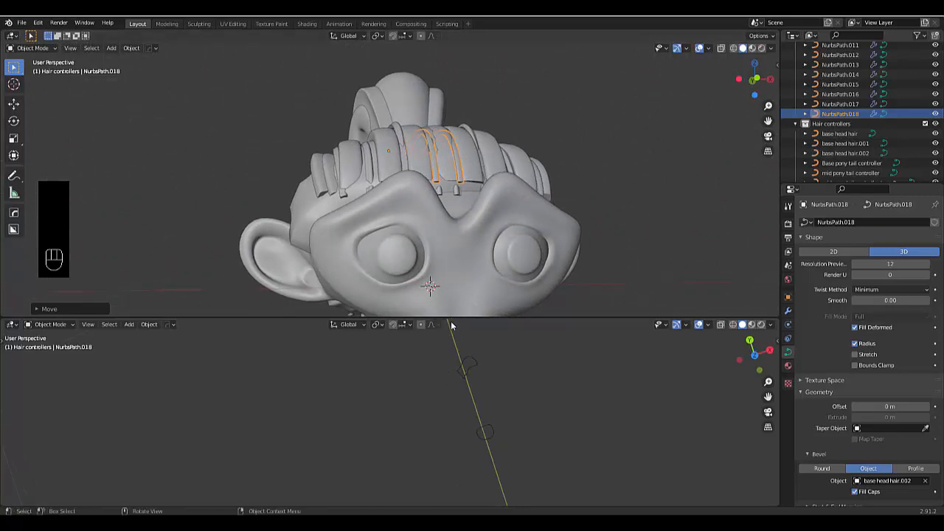
scroll(456, 171, up, 5)
middle_drag(456, 170, 509, 225)
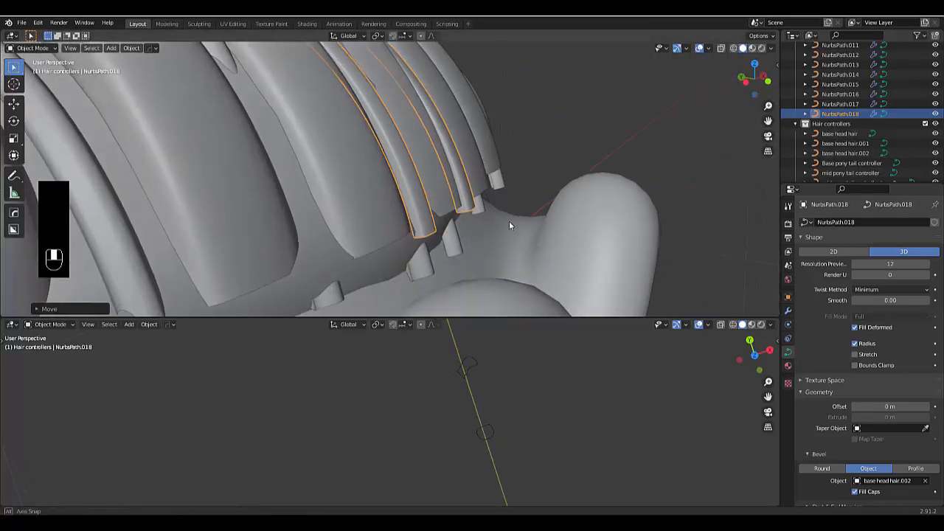
key(KP_3)
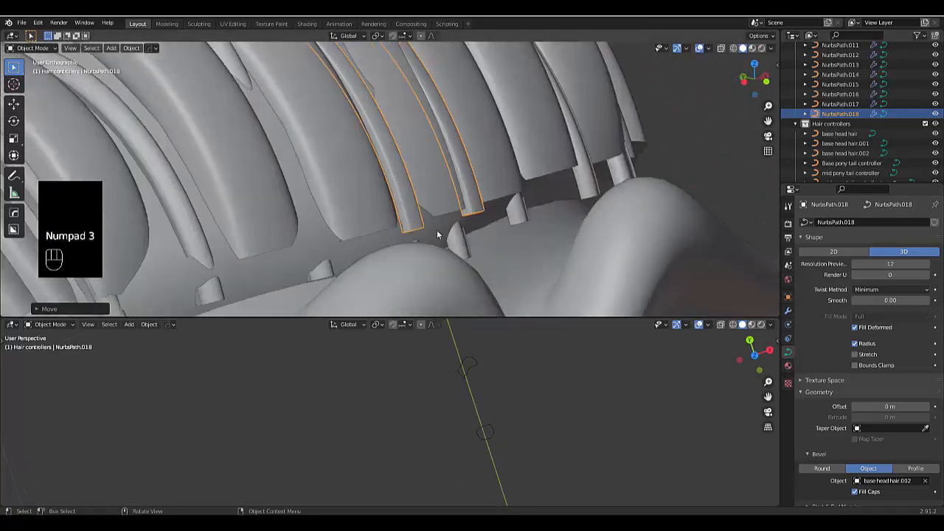
key(g)
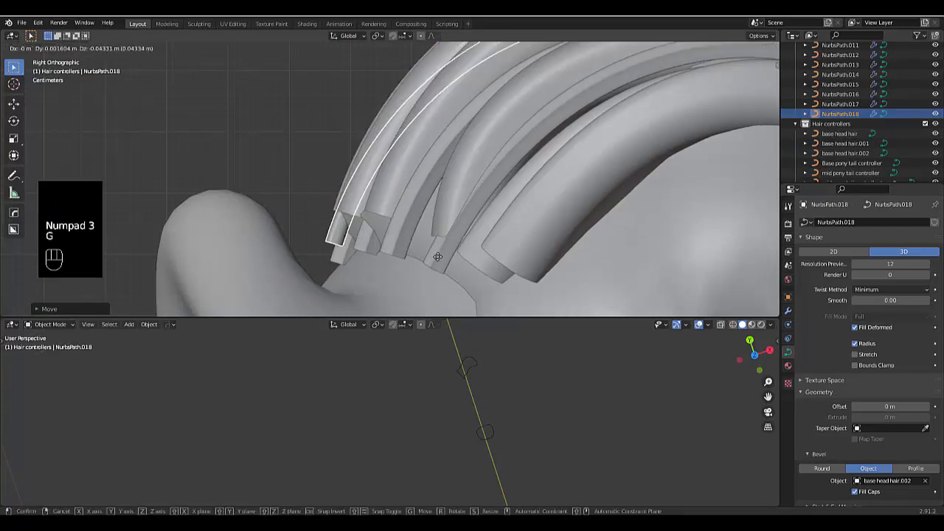
click(444, 262)
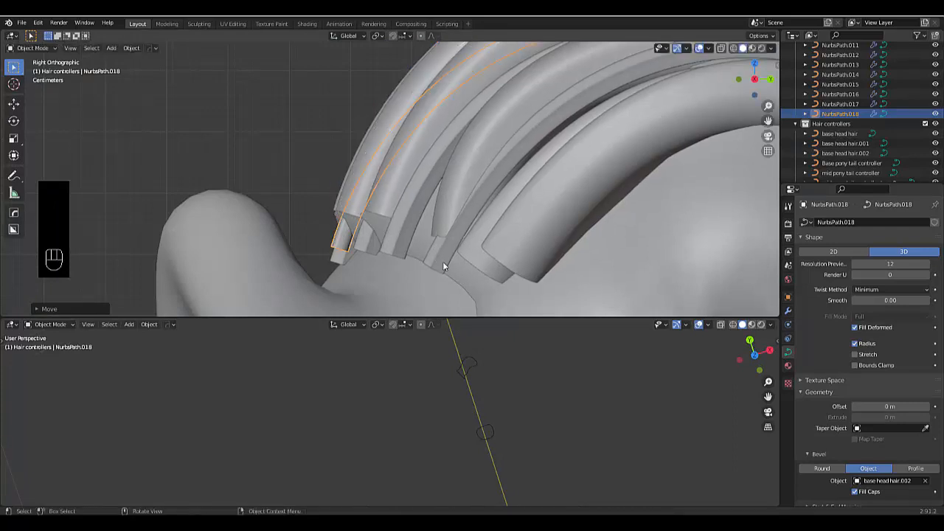
Step: Edit the NurbsPath.018 curve in side view and move its control point above the forehead forward and up, away from the hair
scroll(421, 236, down, 4)
scroll(418, 78, up, 3)
scroll(415, 243, down, 2)
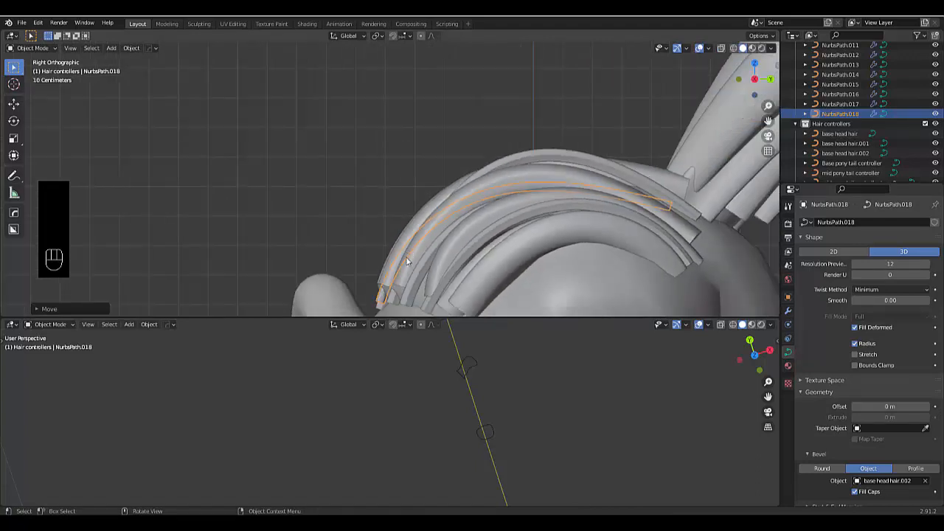
scroll(413, 284, up, 2)
key(Tab)
click(471, 284)
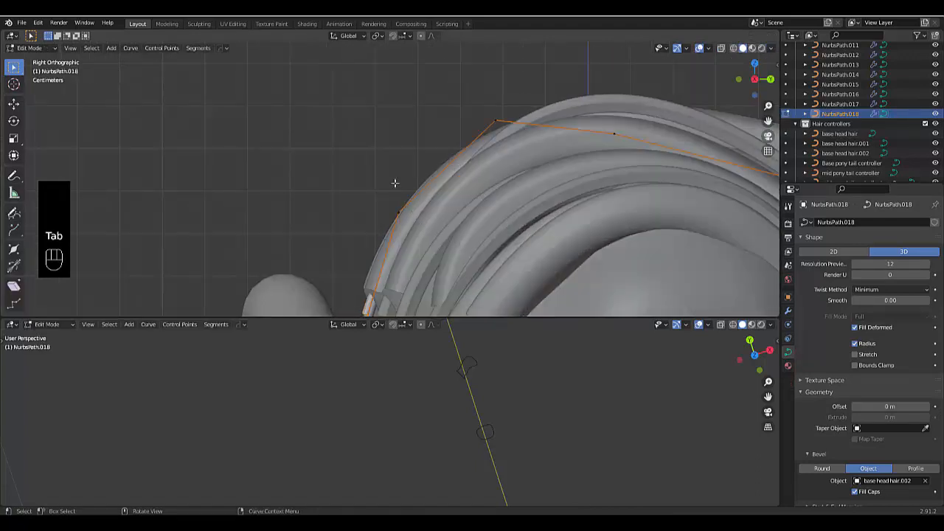
drag(381, 171, 430, 240)
key(g)
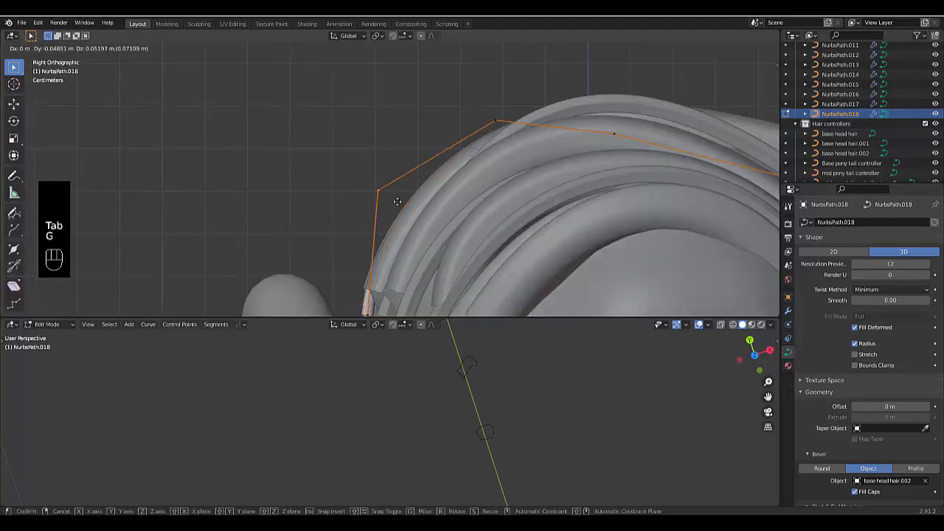
click(392, 196)
Step: Raise the control points along the top of NurbsPath.018 and move its rear end point back and up to the ponytail base
key(g)
drag(455, 101, 651, 193)
click(507, 90)
scroll(481, 194, down, 4)
key(g)
click(587, 157)
key(g)
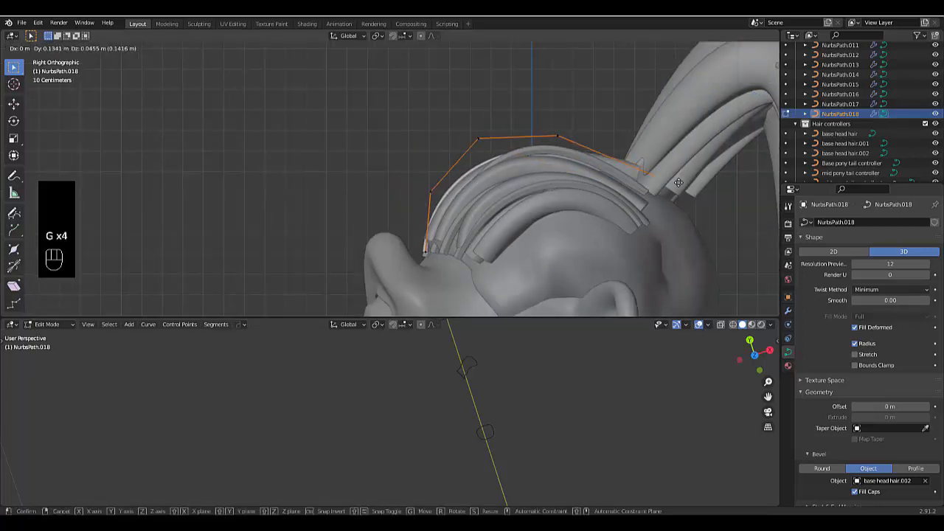
click(679, 171)
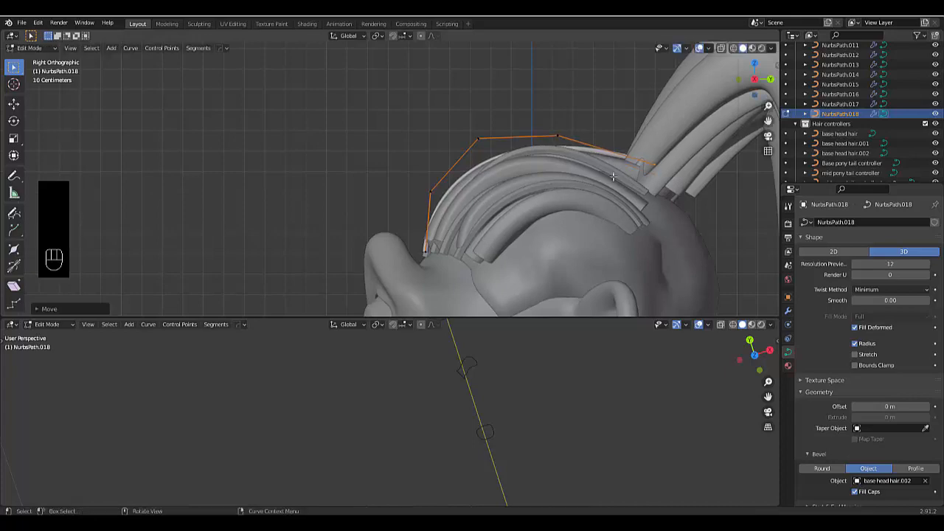
Step: Move the forehead end point of NurbsPath.018 slightly down and outward, and finish editing the curve
mouse_move(679, 171)
middle_down()
mouse_move(664, 141)
mouse_move(685, 156)
middle_up()
scroll(534, 293, up, 6)
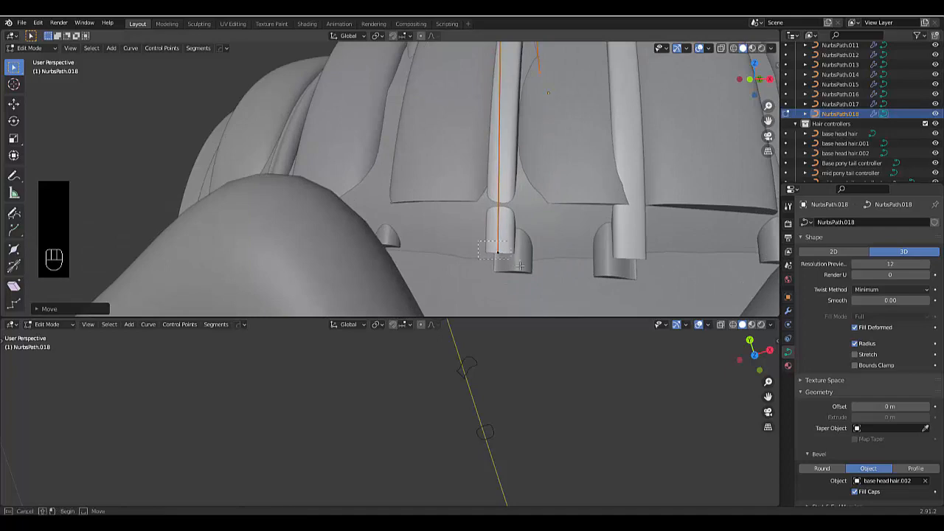
drag(520, 266, 522, 269)
key(g)
click(515, 282)
scroll(515, 291, down, 4)
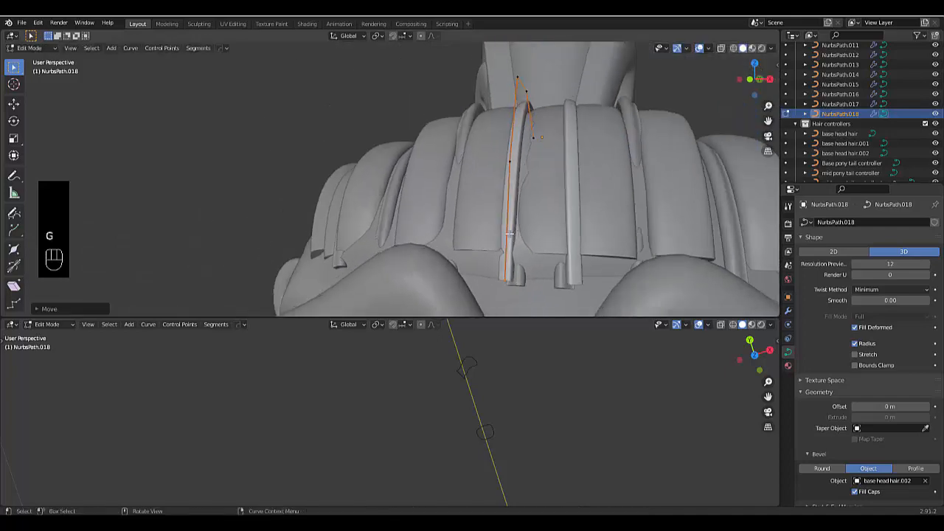
middle_drag(509, 233, 497, 211)
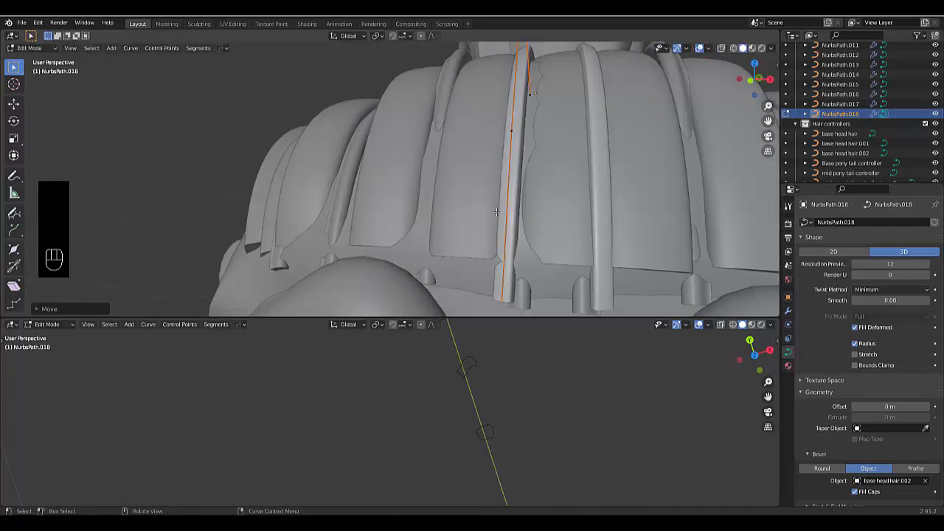
key(Tab)
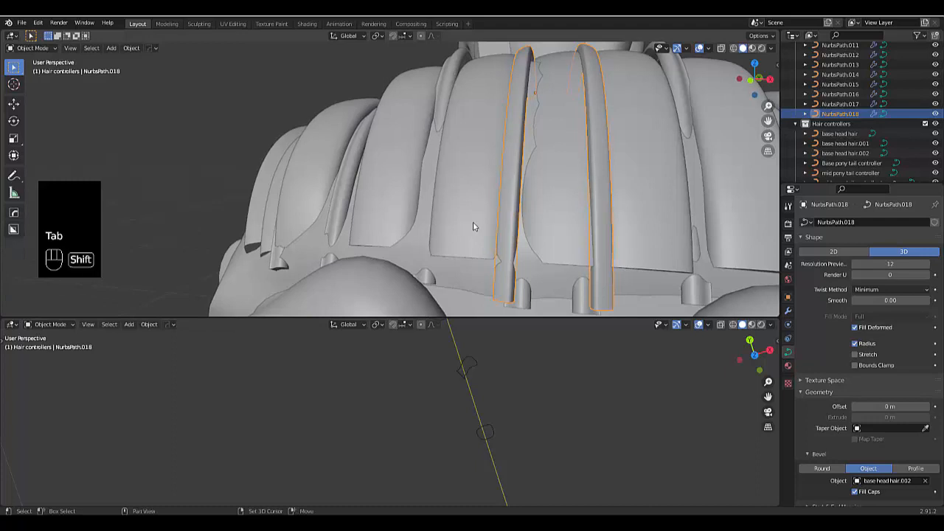
Step: Duplicate the thin NurbsPath.018 strand about 0.07 m outward along the X axis
key(shift+d)
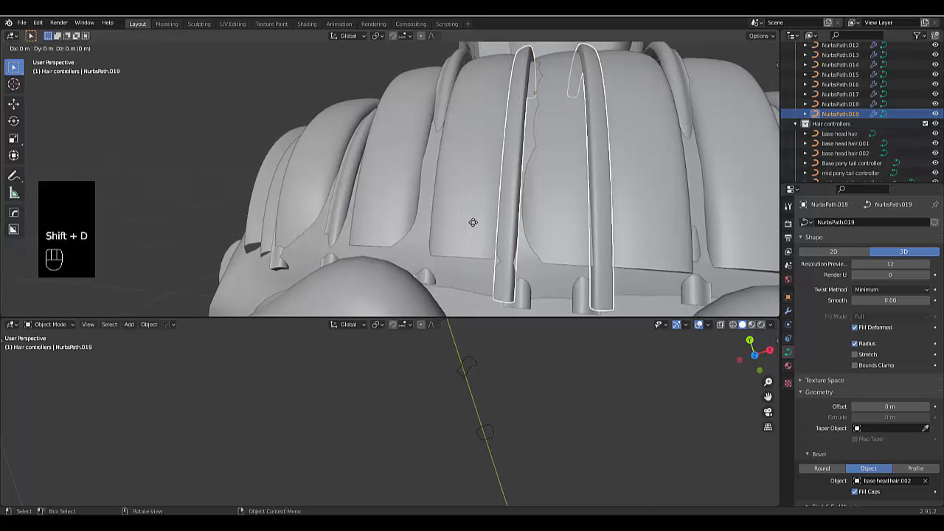
key(x)
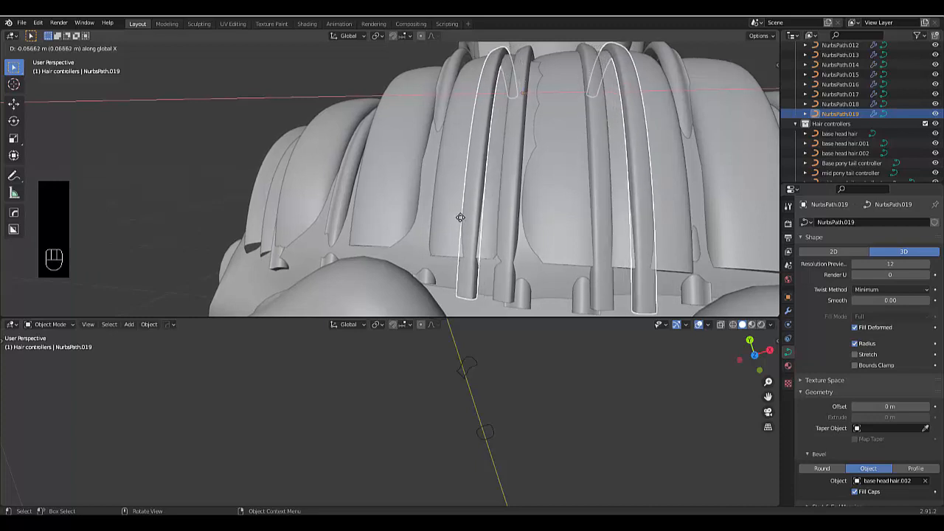
click(460, 217)
Step: Duplicate the new thin strand slightly further outward along X and scale the copy to about 0.99
key(shift+d)
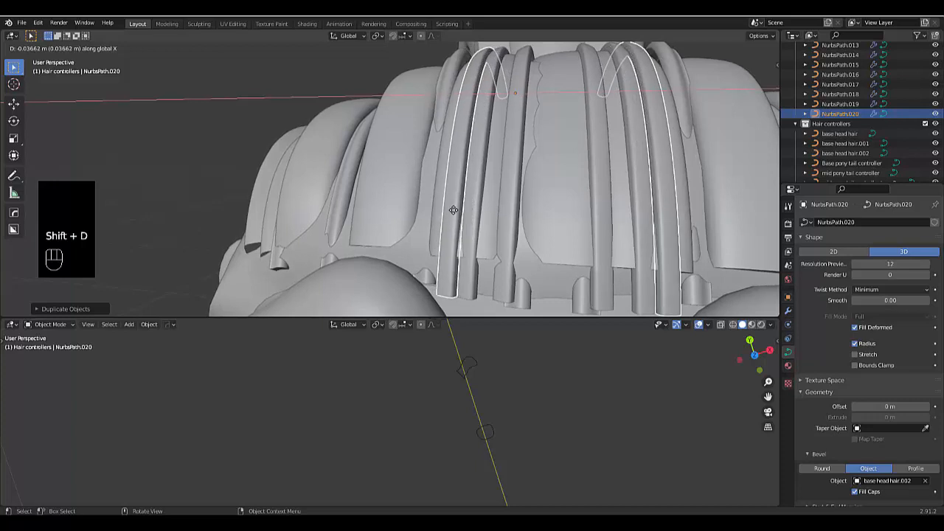
click(455, 213)
key(s)
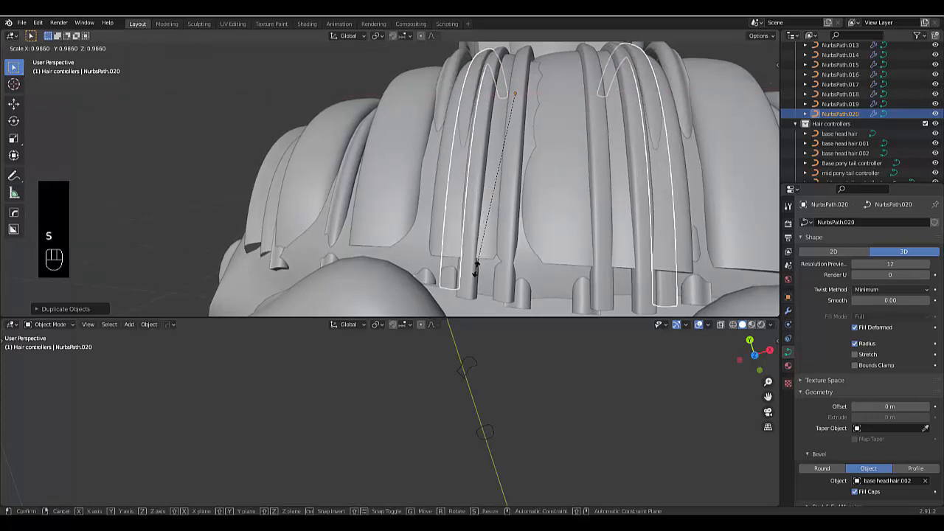
click(476, 266)
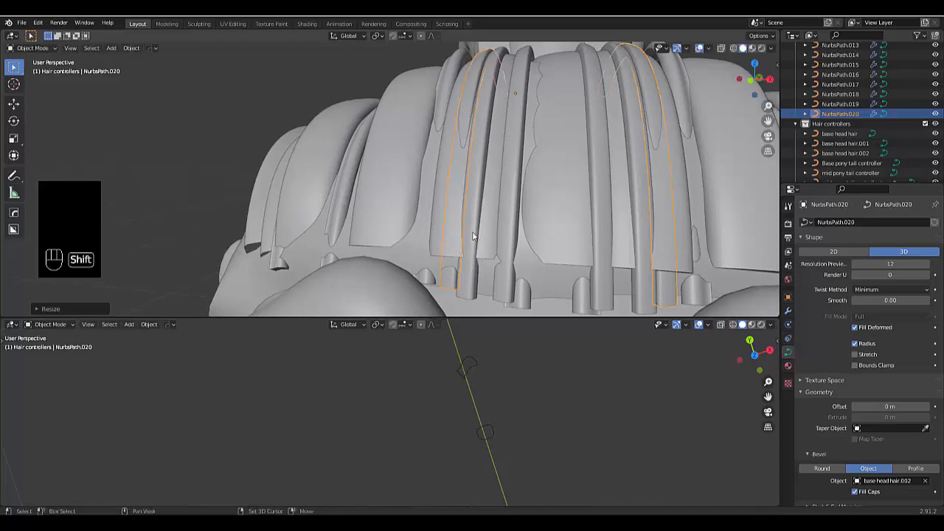
Step: Duplicate the thin strand NurbsPath.020 outward along the X axis and scale the copy down slightly
key(shift+d)
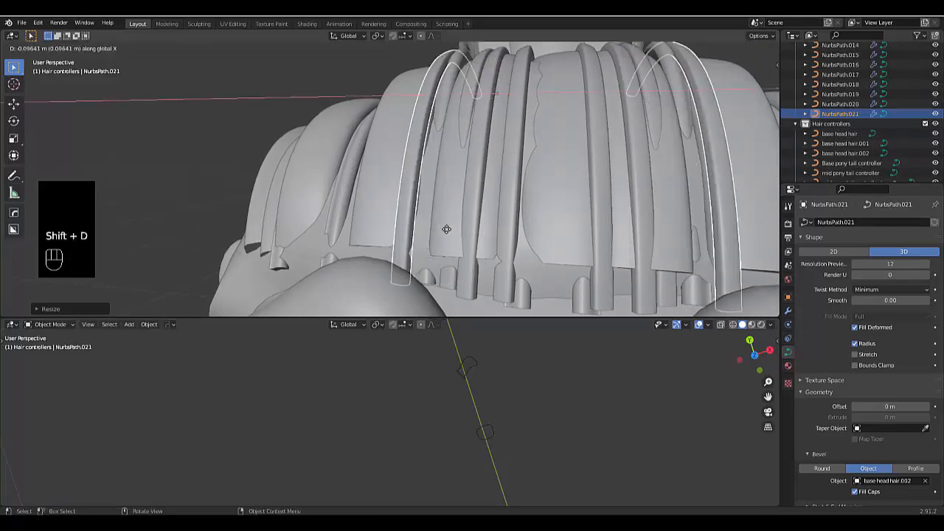
click(376, 239)
middle_drag(376, 239, 477, 244)
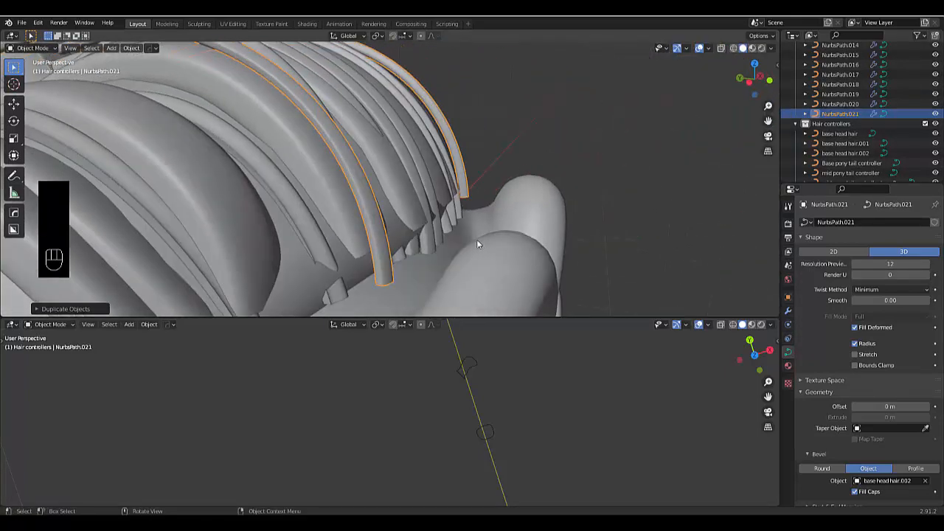
key(s)
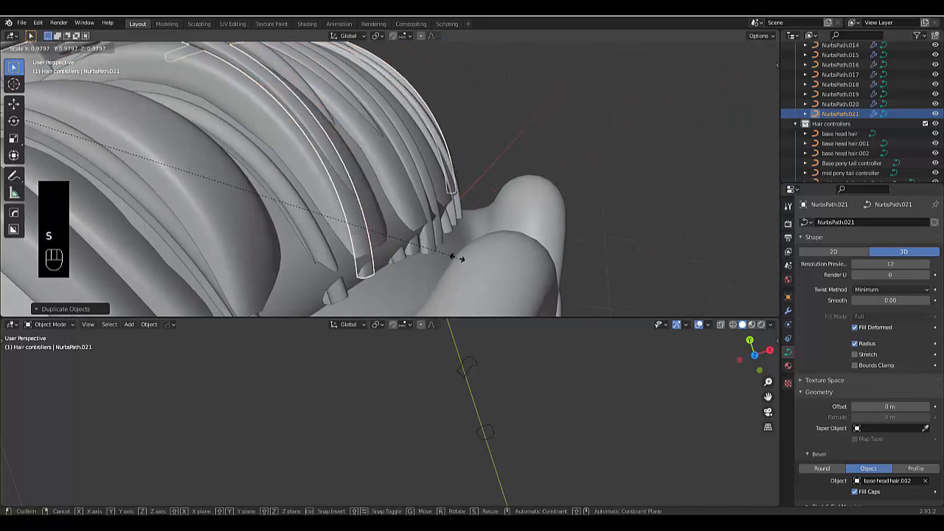
click(406, 220)
middle_drag(406, 219, 387, 250)
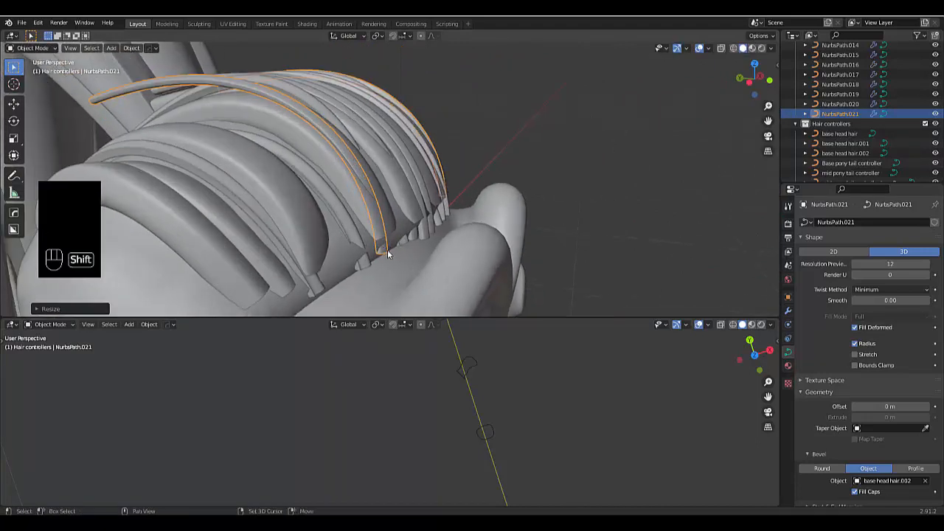
Step: Duplicate the outermost thin strand a little further outward along X and scale the copy to about 0.96
key(shift+d)
middle_click(388, 249)
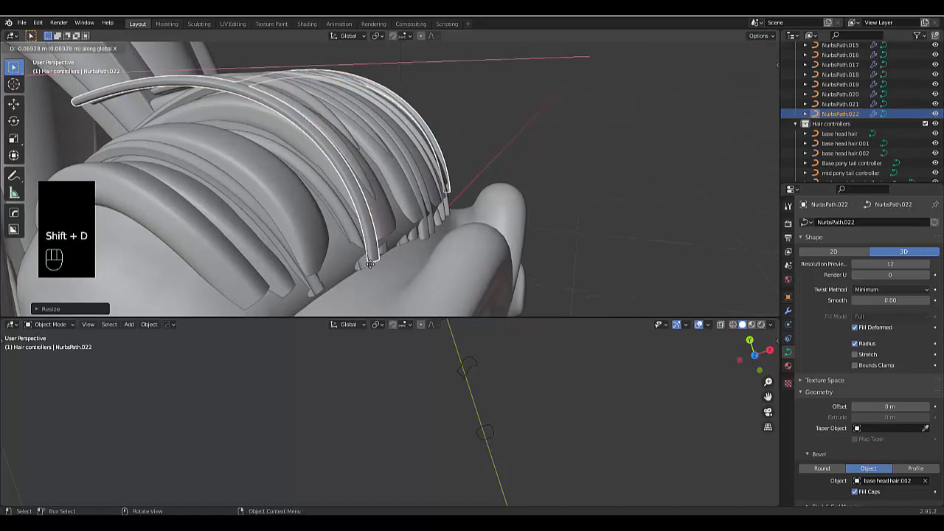
click(392, 271)
key(s)
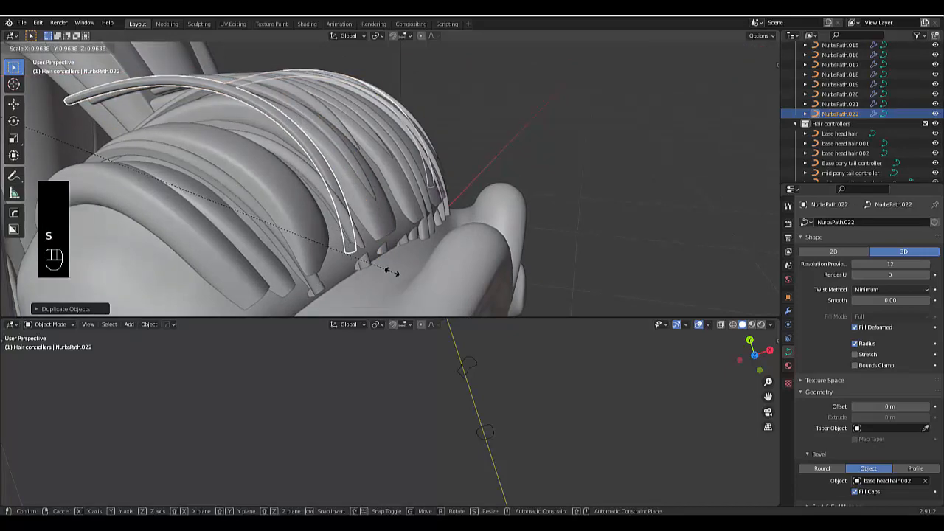
click(390, 269)
middle_drag(384, 245, 257, 184)
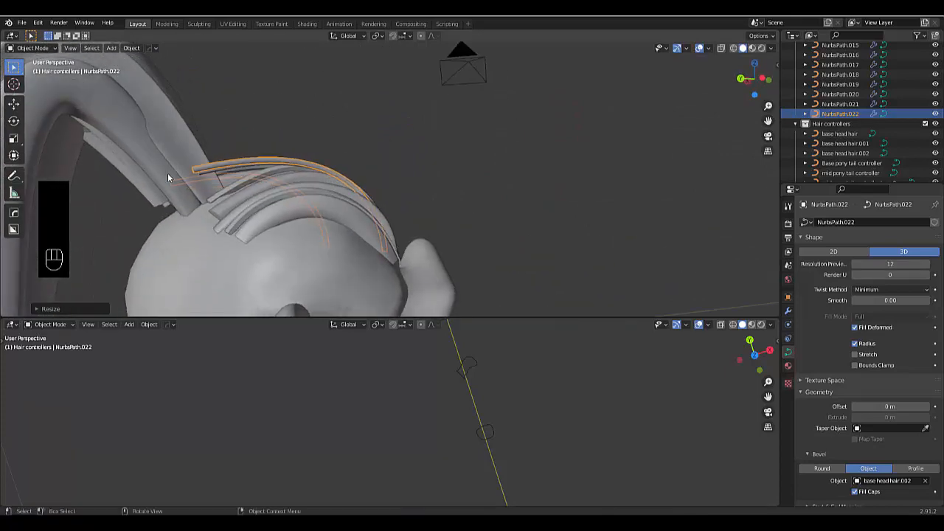
Step: Move the rear end point of NurbsPath.022 down onto the head at the ponytail base, and finish editing the curve
middle_drag(167, 178, 201, 196)
key(Tab)
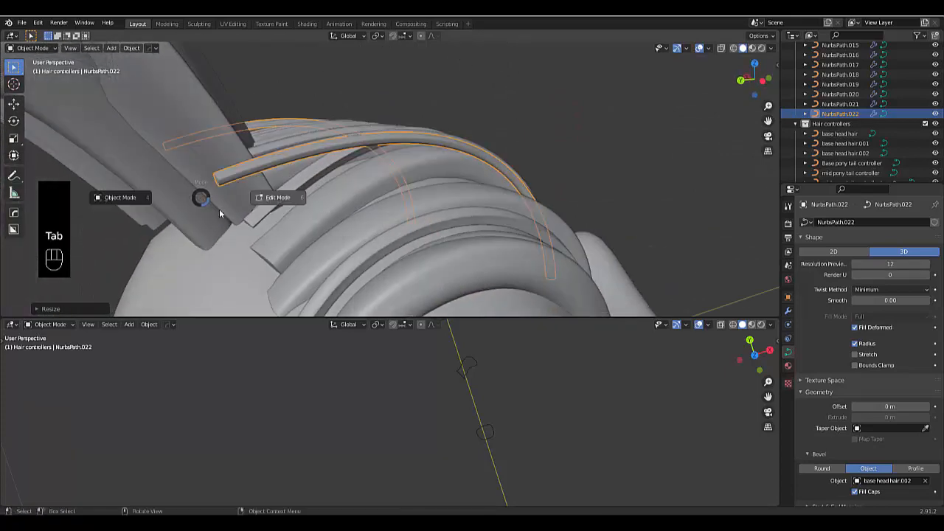
click(257, 200)
middle_drag(230, 194, 203, 185)
key(g)
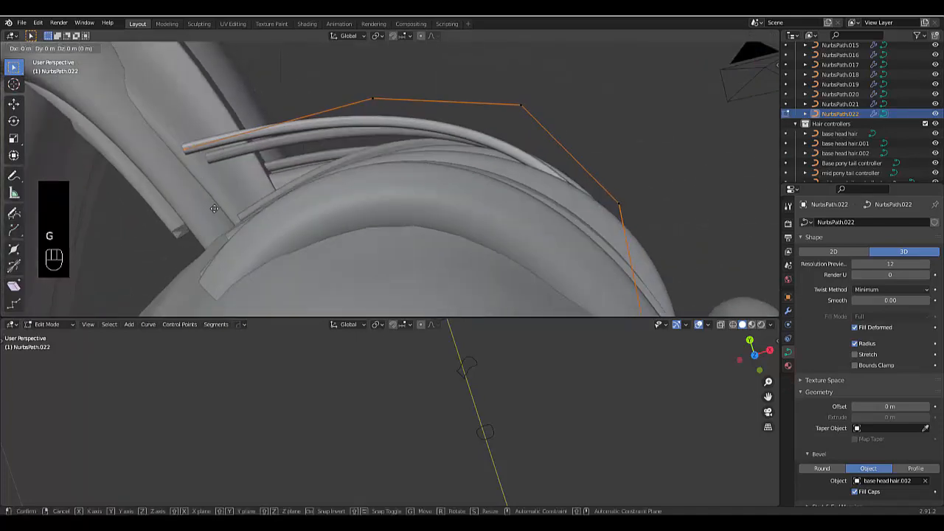
click(224, 297)
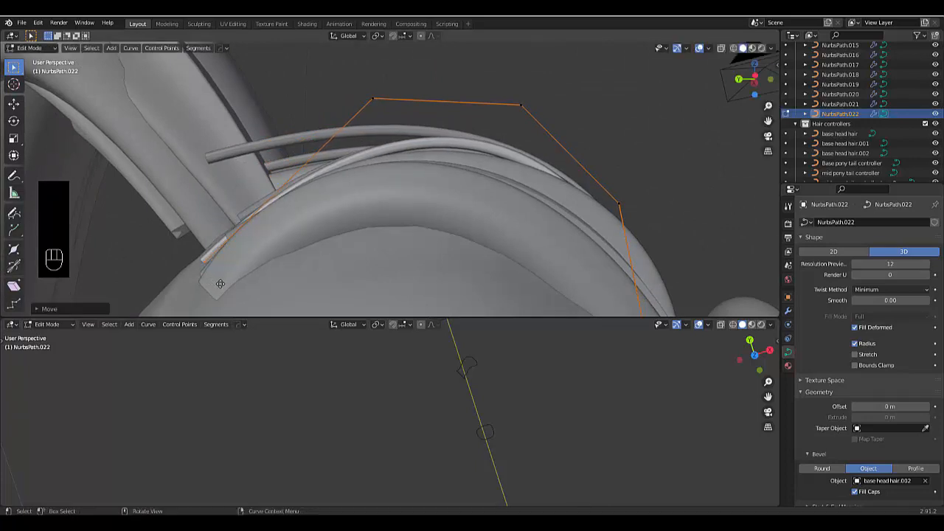
key(g)
click(290, 79)
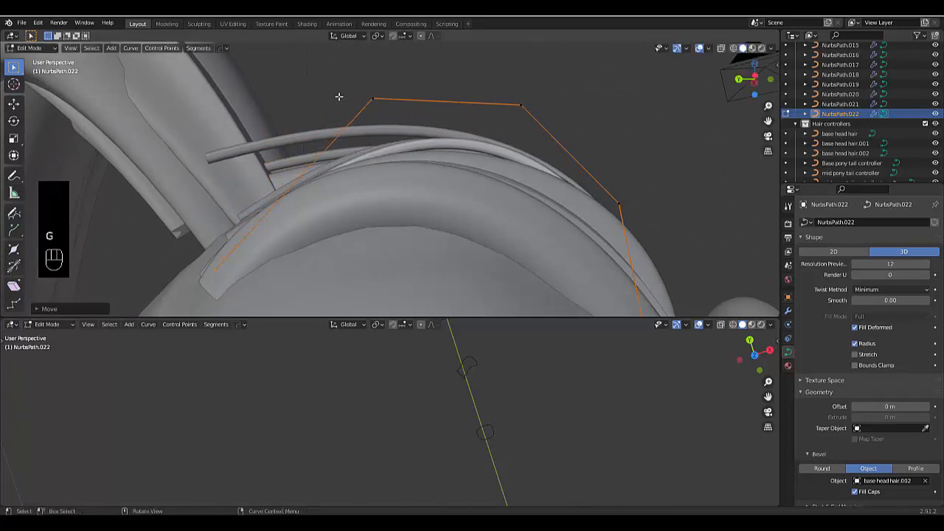
drag(341, 95, 389, 123)
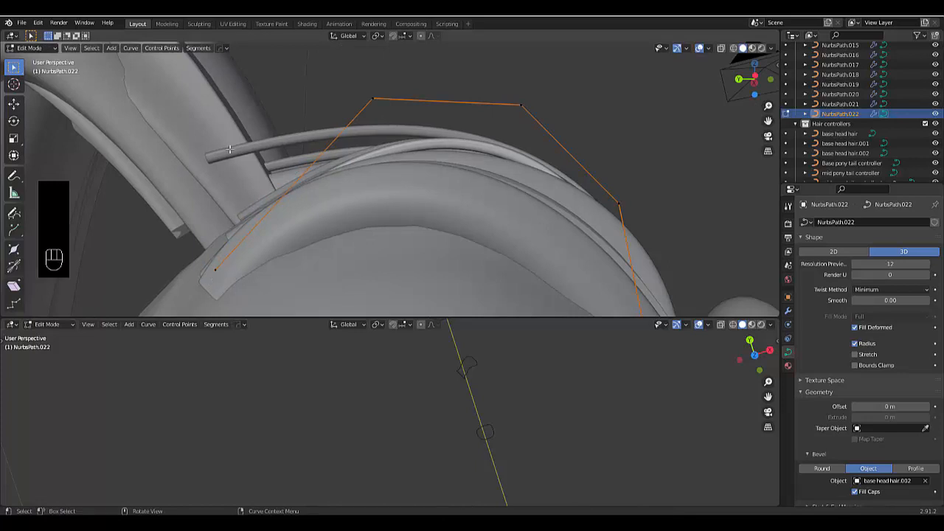
key(Tab)
click(187, 153)
Step: Move the rear end point of NurbsPath.021 down onto the head surface beside the ponytail base
click(243, 151)
key(Tab)
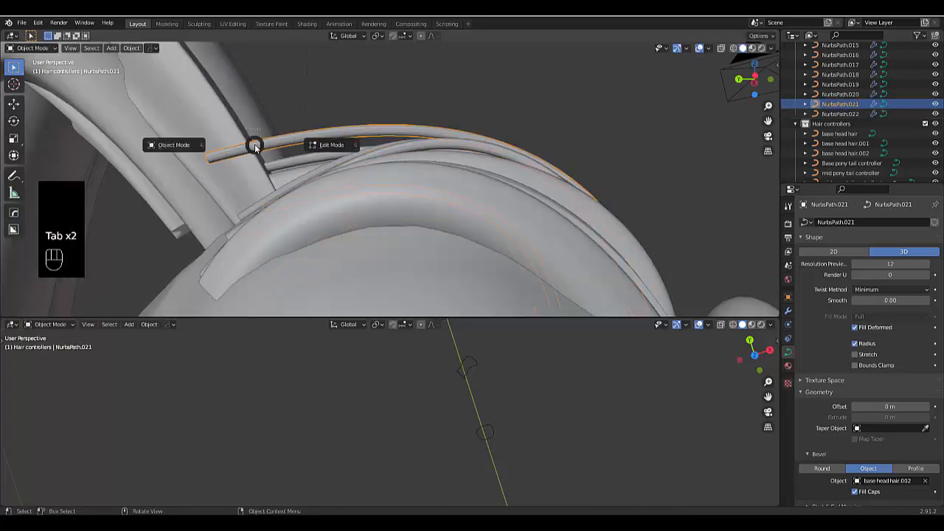
click(330, 144)
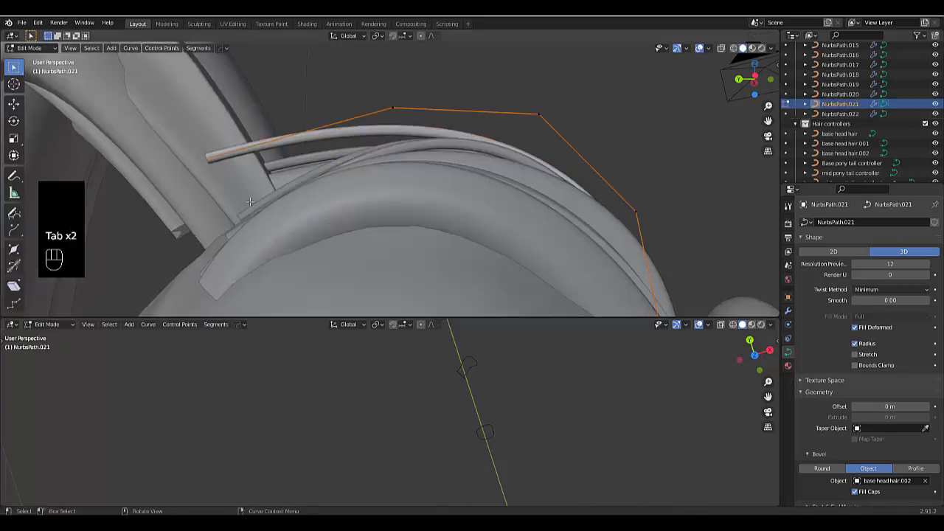
key(g)
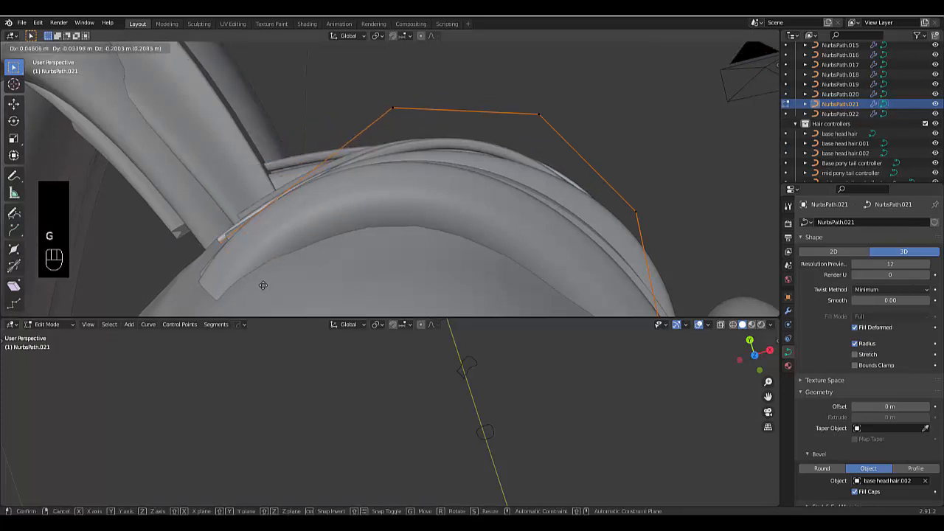
click(265, 293)
Step: Move the control point next to the rear end of NurbsPath.021 back and up, and finish editing the curve
drag(344, 76, 441, 140)
key(g)
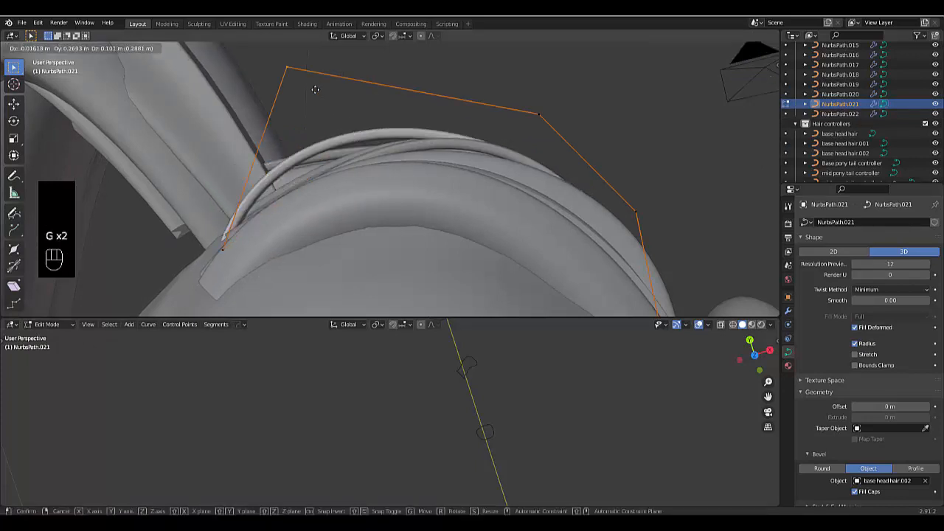
click(322, 99)
middle_drag(375, 166, 438, 214)
key(Tab)
Step: Check the whole hairdo on the head and switch the upper viewport to Material Preview shading
scroll(438, 214, down, 4)
scroll(568, 250, up, 3)
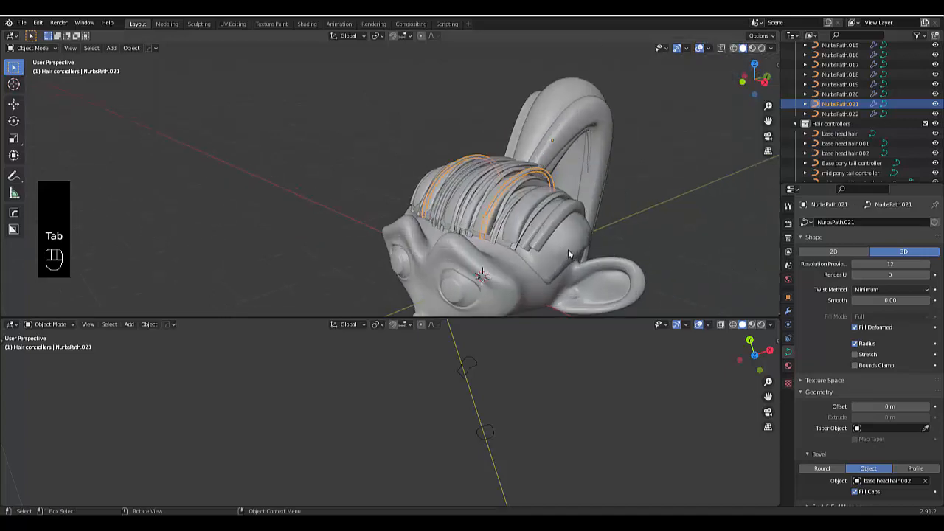
middle_drag(568, 249, 438, 211)
click(523, 230)
scroll(523, 229, down, 3)
scroll(442, 255, down, 3)
scroll(439, 210, down, 3)
scroll(438, 204, up, 3)
key(Tab)
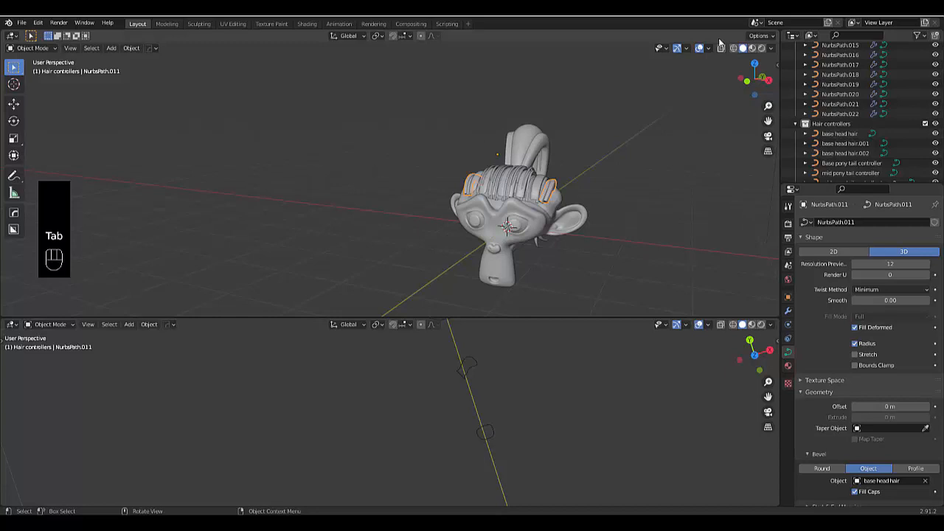
click(751, 49)
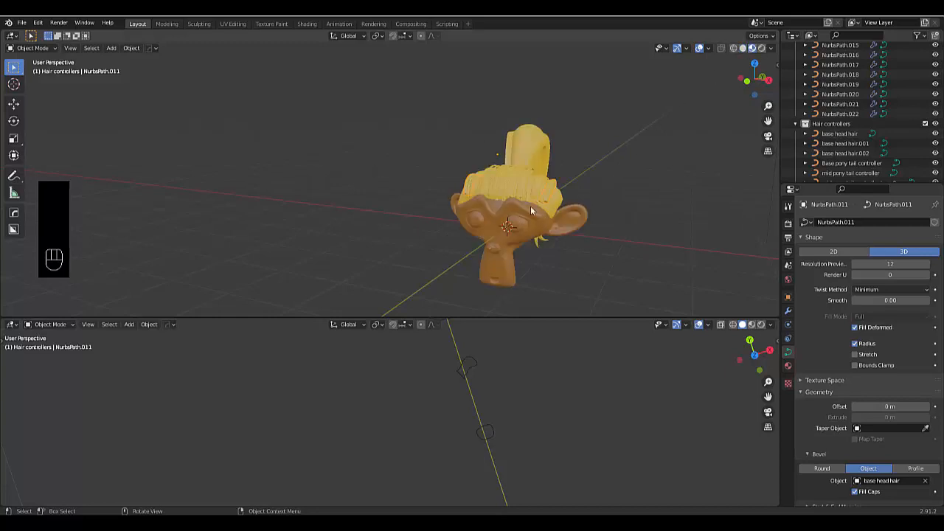
scroll(531, 211, up, 6)
Step: Add a second material slot to the wide strand NurbsPath.010 and fill it with a new node-based material
click(460, 216)
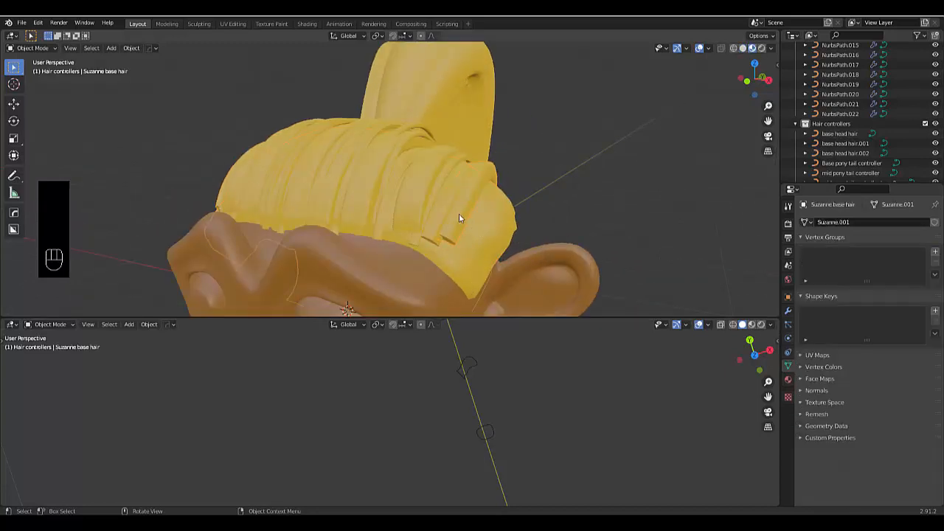
click(424, 199)
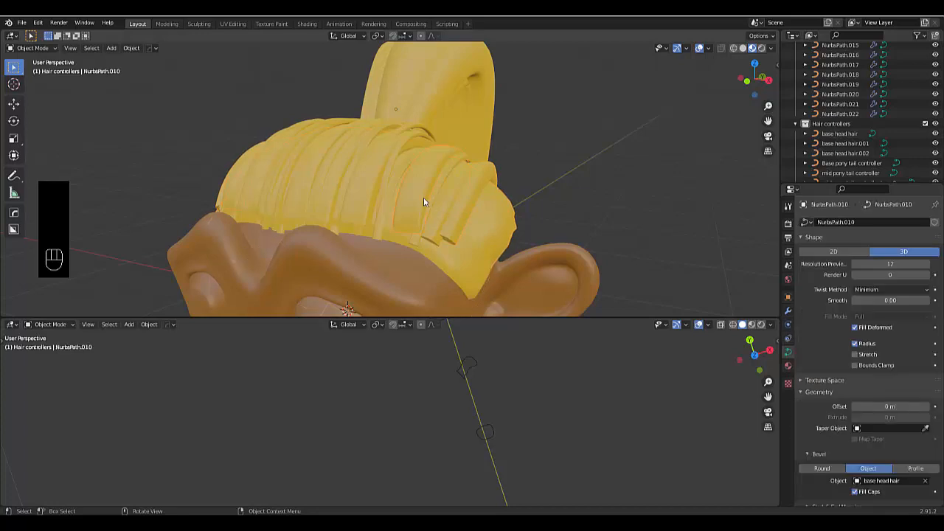
click(787, 367)
click(935, 223)
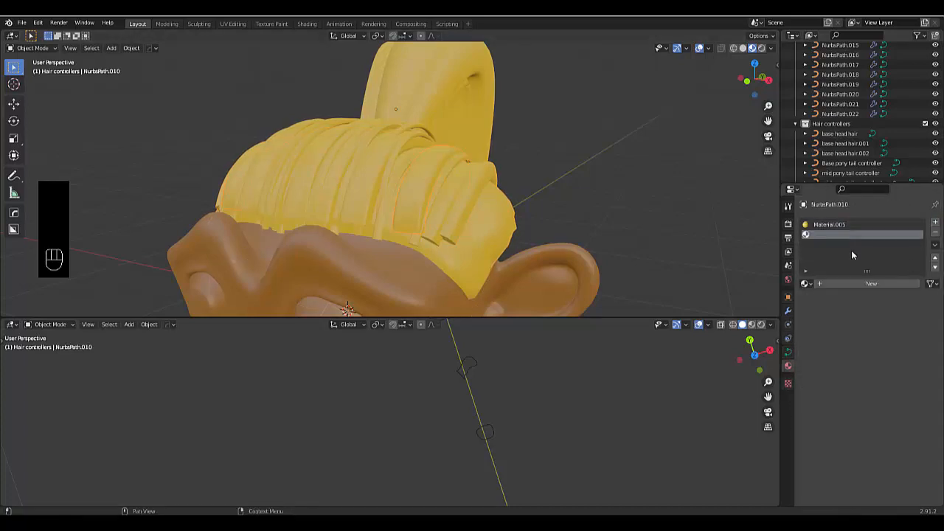
click(848, 283)
click(864, 327)
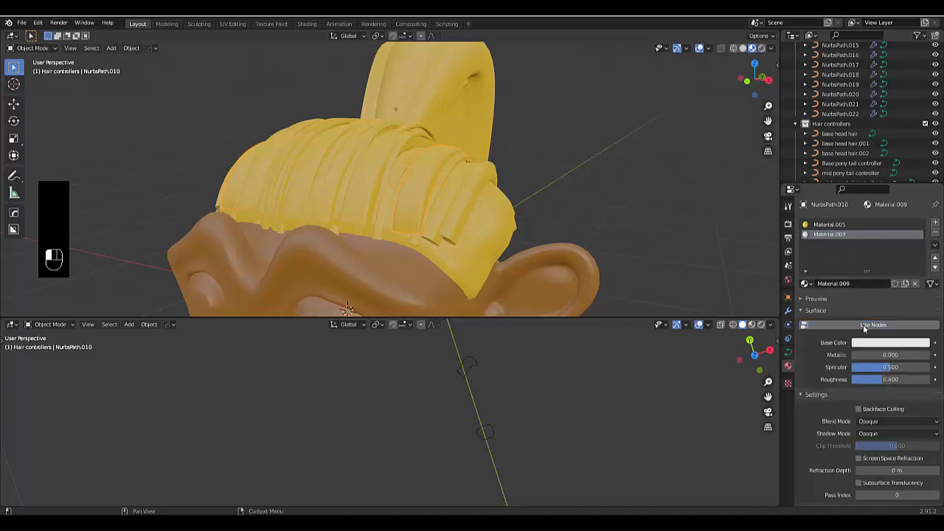
click(875, 343)
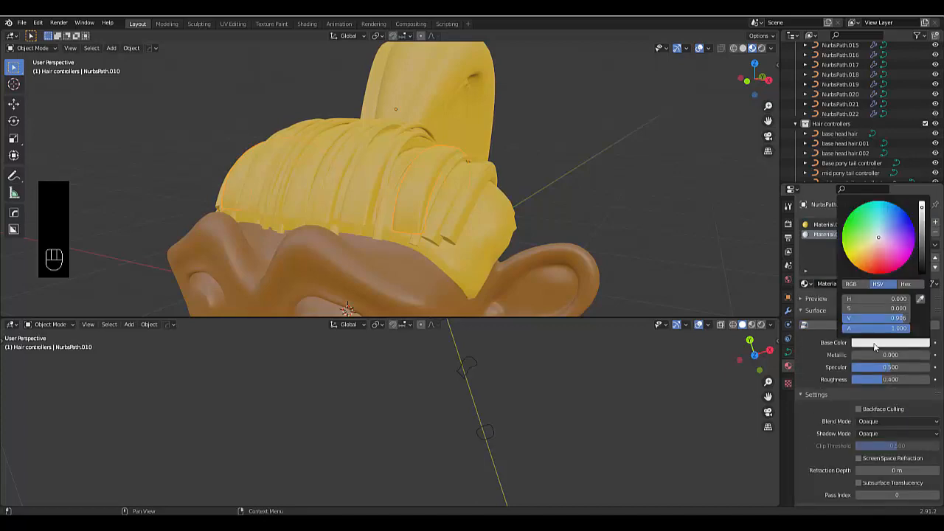
click(873, 326)
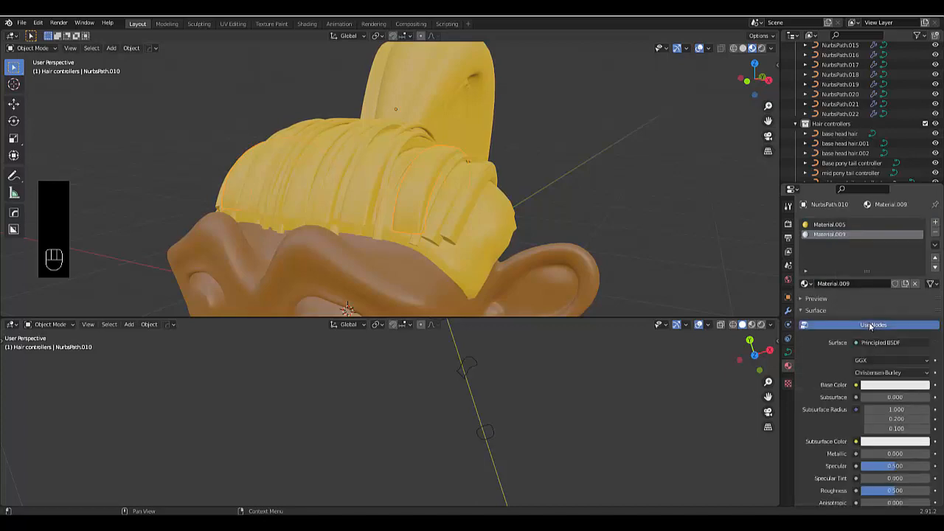
Step: Set the new material's base color to bright green and remove Material.005 from the strand
click(886, 384)
drag(870, 291, 836, 258)
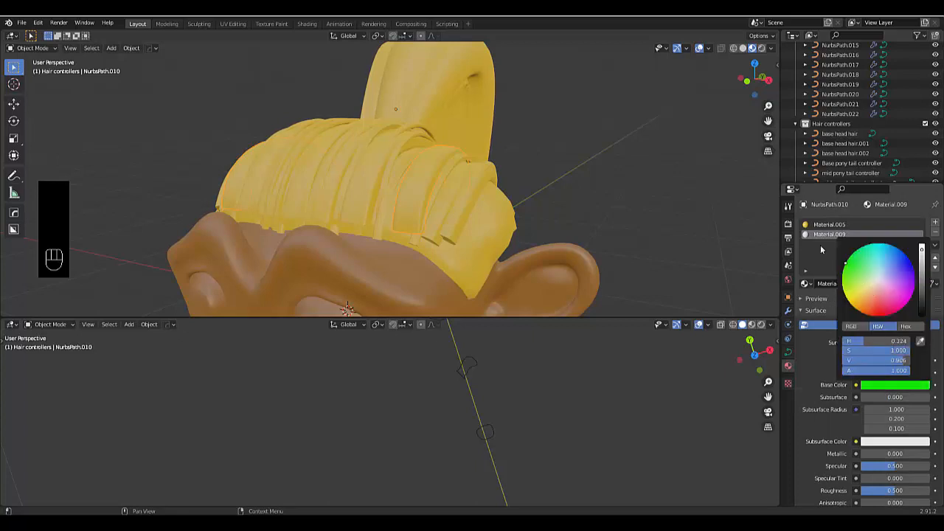
click(856, 225)
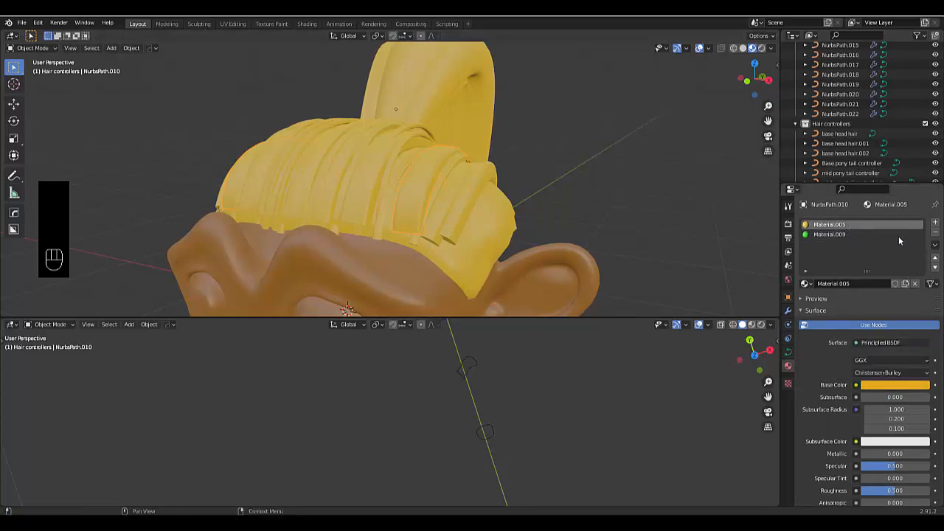
click(936, 231)
Step: Set the base color of Material.009 to a darker yellow with hue 0.128, saturation 0.962 and value about 0.783
click(893, 363)
mouse_move(879, 289)
mouse_down()
mouse_move(858, 274)
mouse_move(852, 286)
mouse_up()
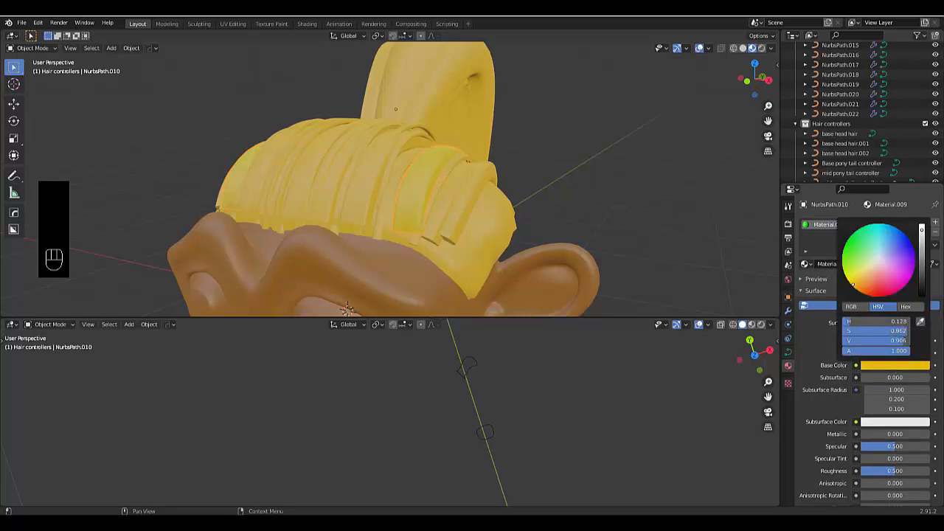
drag(921, 267, 922, 273)
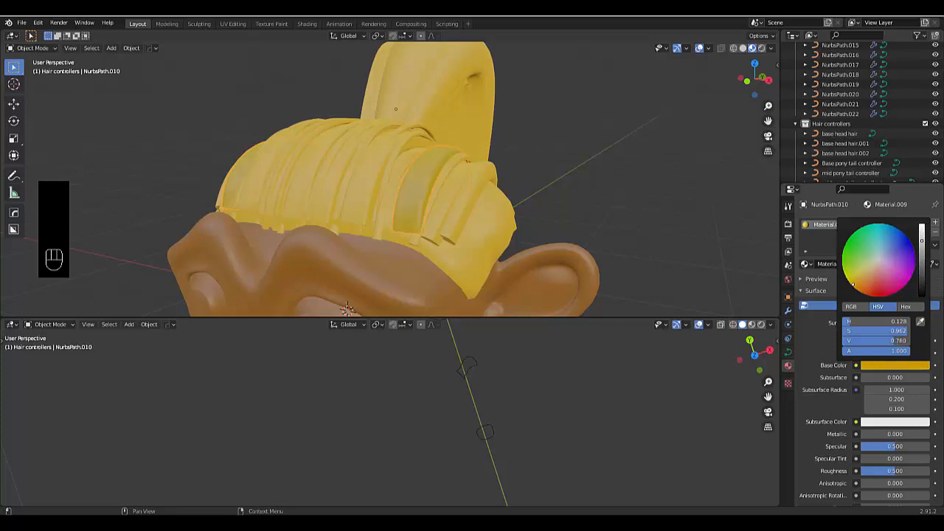
click(936, 247)
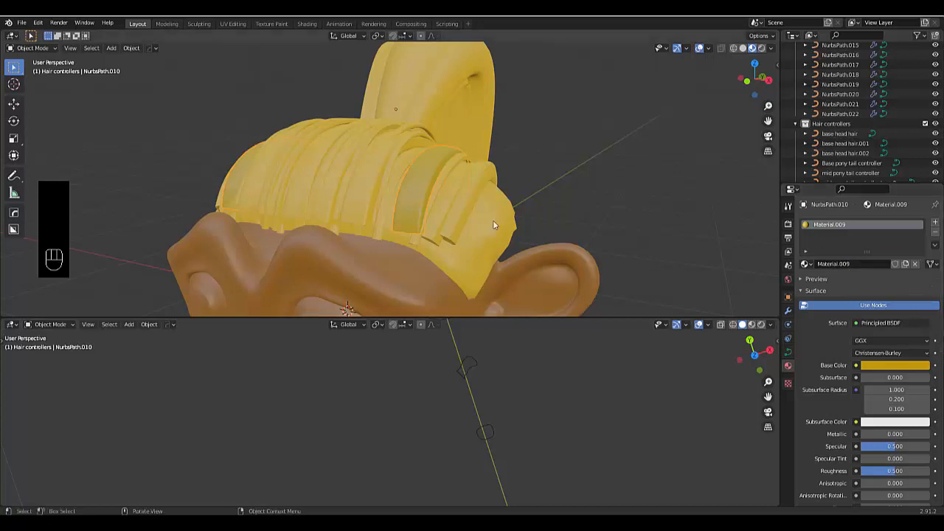
Step: Replace Material.006 on the head strand NurbsPath.009 with a new material and paste the copied dark yellow material into it
click(360, 205)
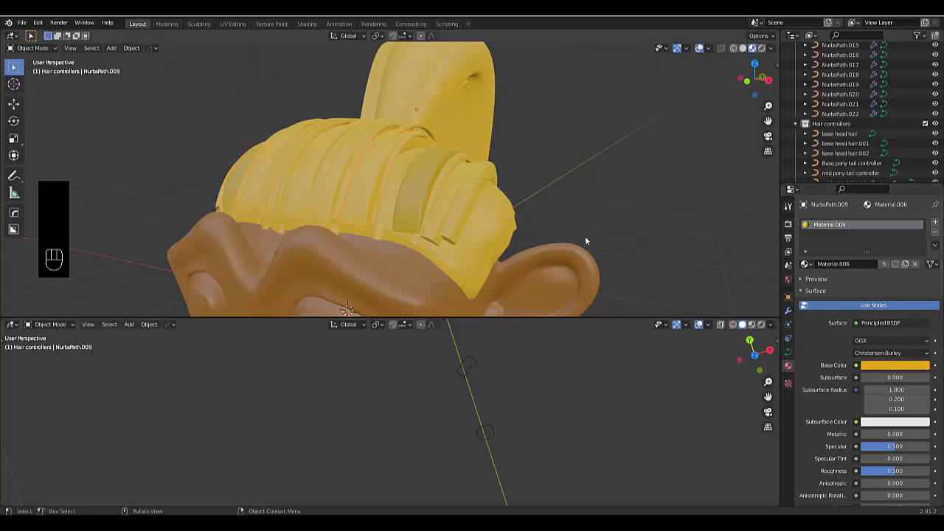
click(936, 222)
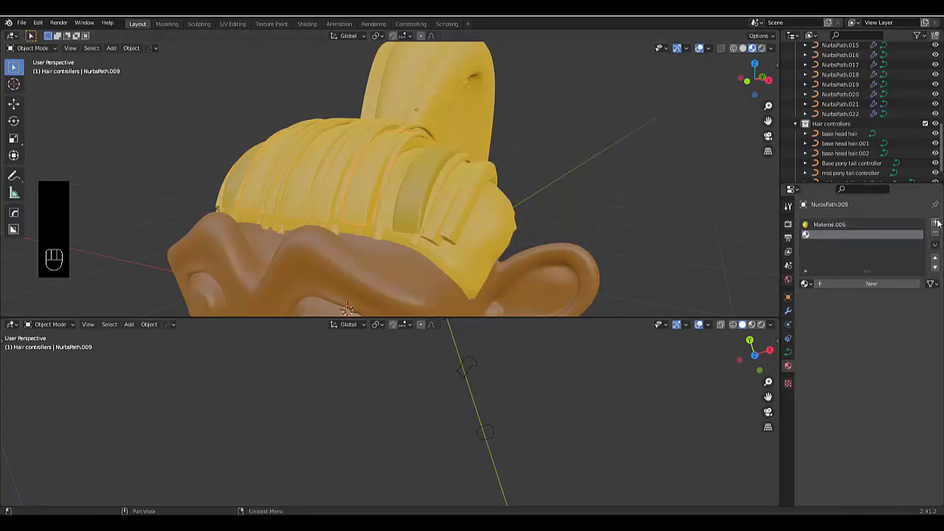
click(862, 225)
click(935, 232)
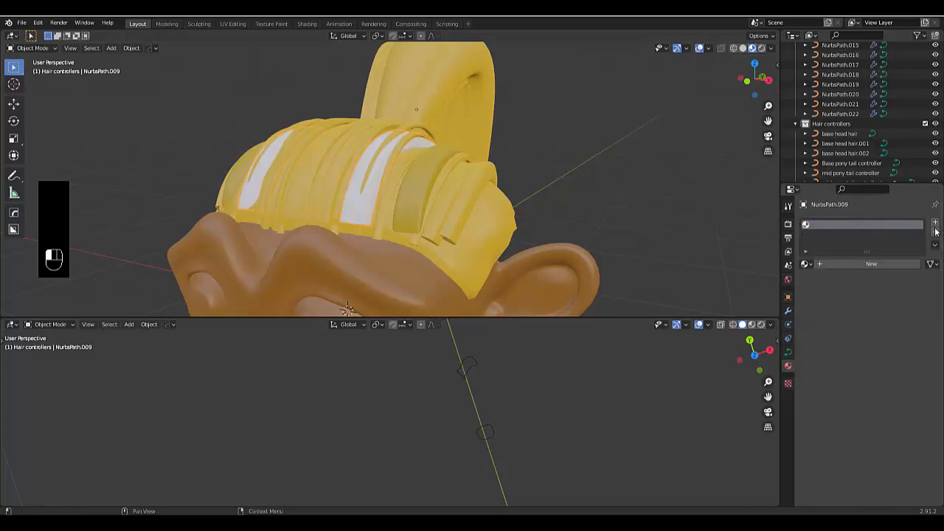
click(868, 265)
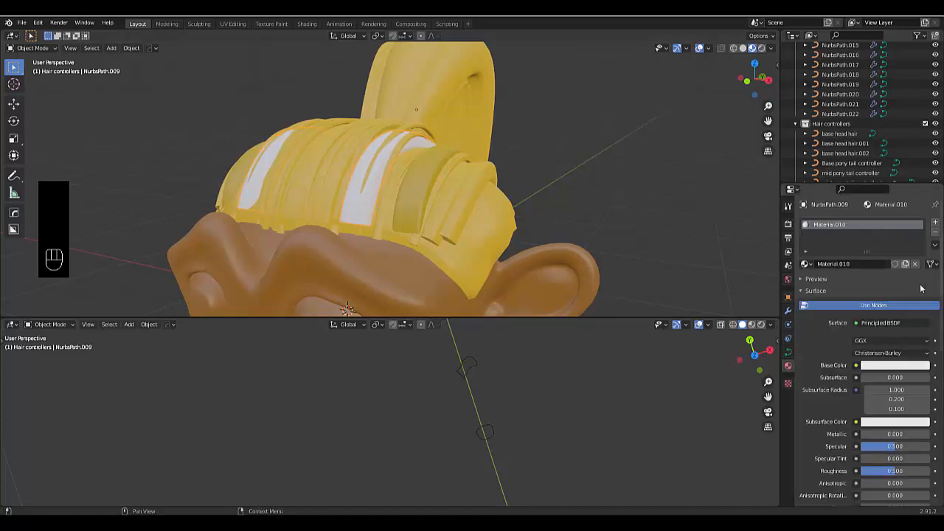
click(934, 247)
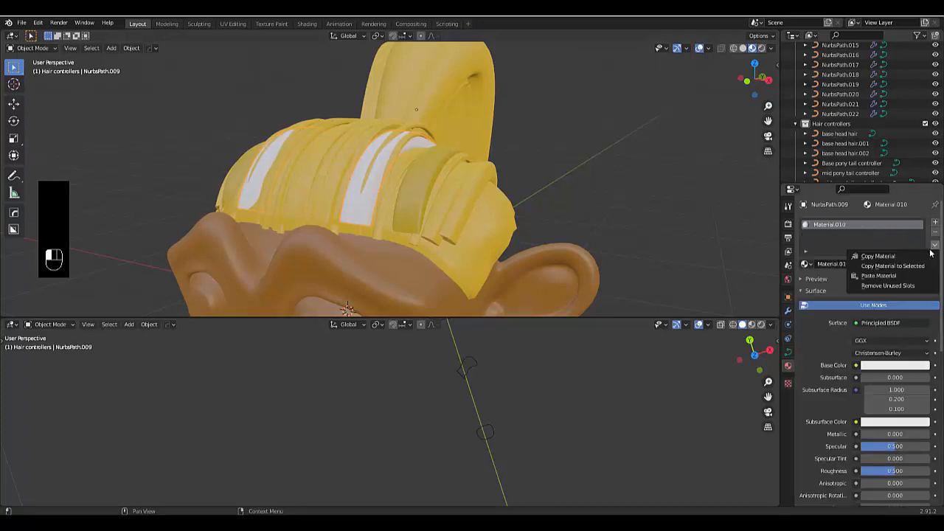
click(889, 267)
Step: Replace Material.002 on the Suzanne base hair with a new material and paste the copied dark yellow material into it
middle_drag(570, 265, 335, 294)
click(336, 294)
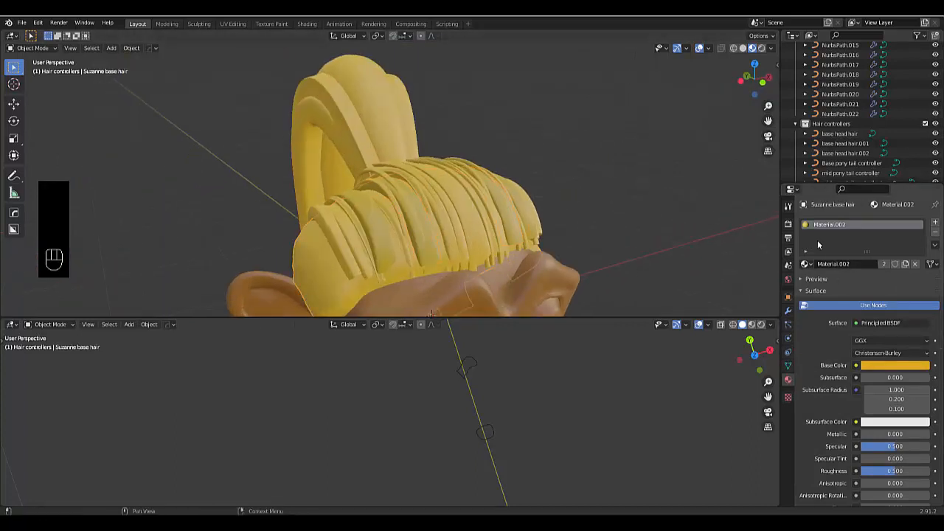
click(936, 234)
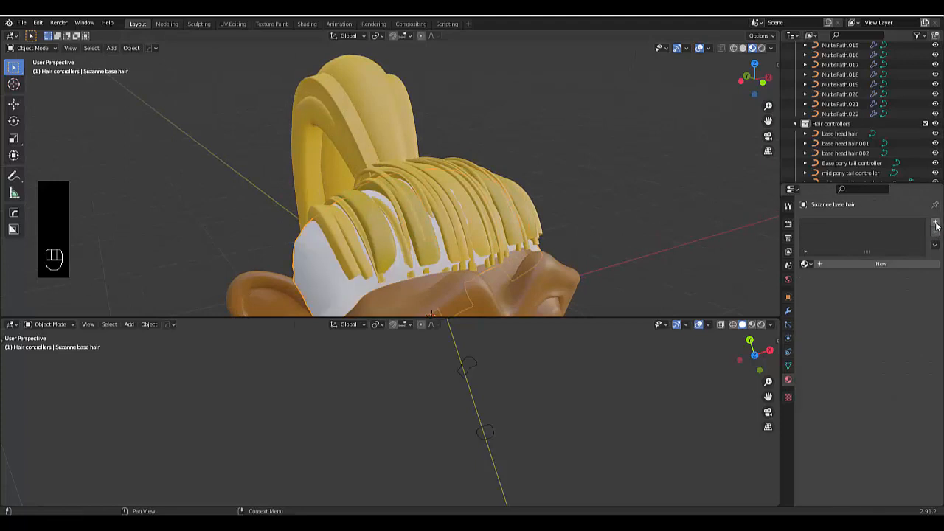
click(896, 263)
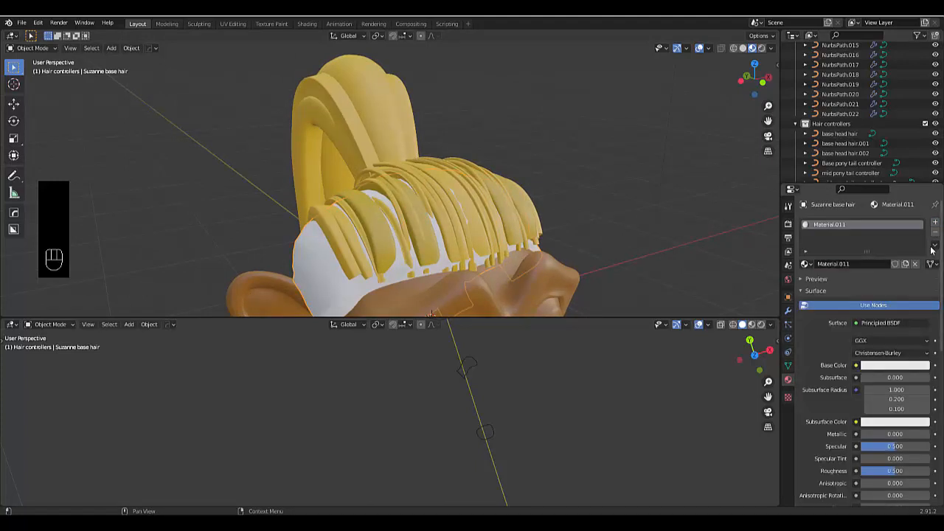
click(935, 244)
click(909, 276)
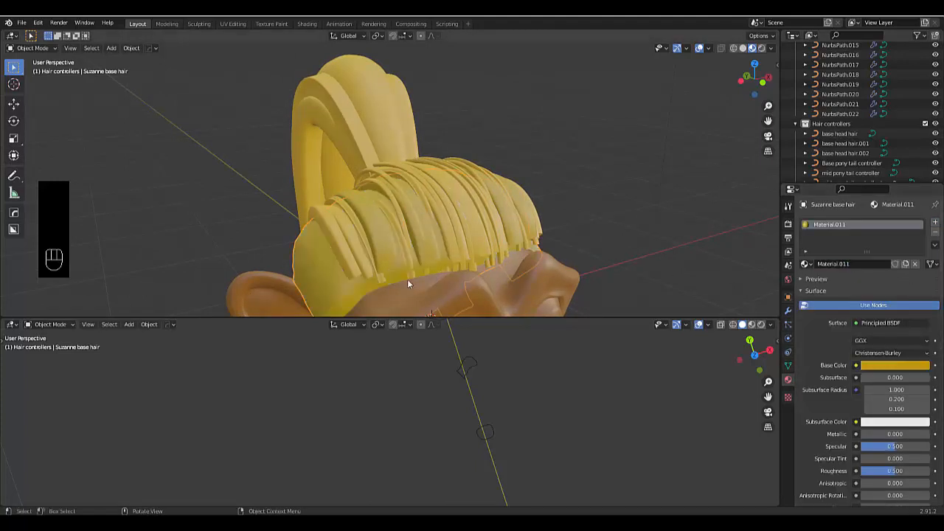
Step: Replace Material.003 on the ponytail strand NurbsPath.004 with a new material carrying the copied dark yellow settings
middle_drag(407, 279, 334, 184)
scroll(390, 250, up, 3)
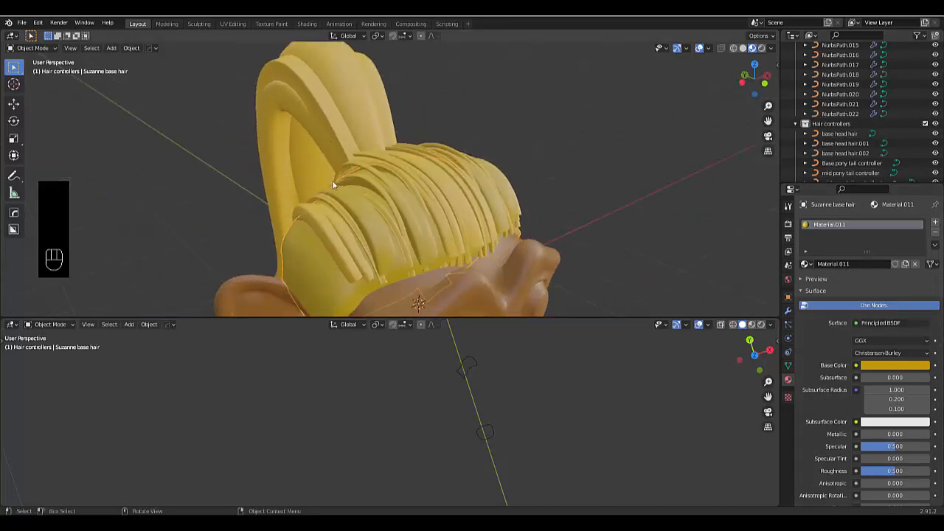
click(341, 135)
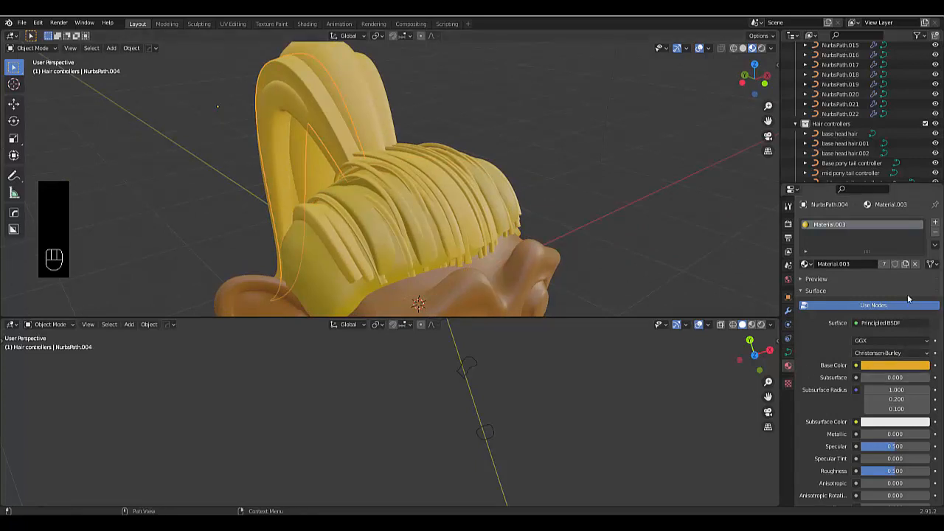
click(936, 233)
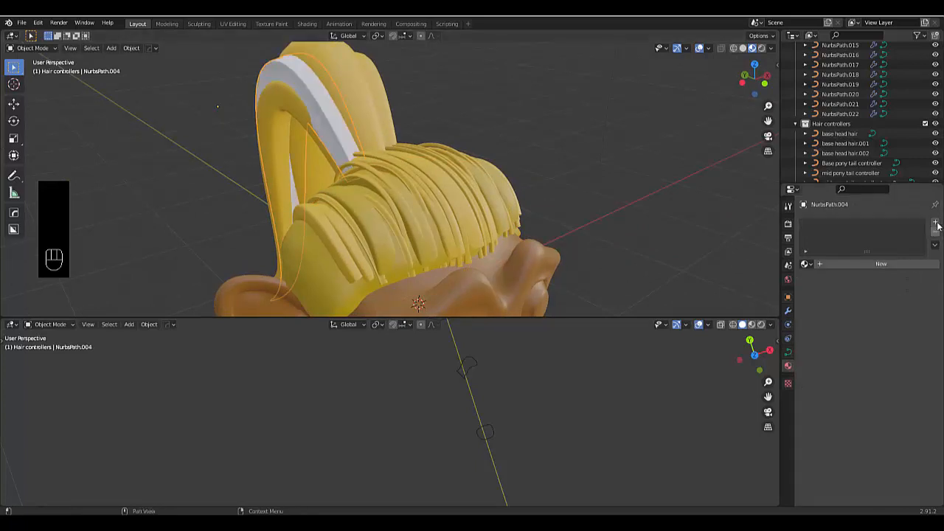
click(937, 225)
click(879, 264)
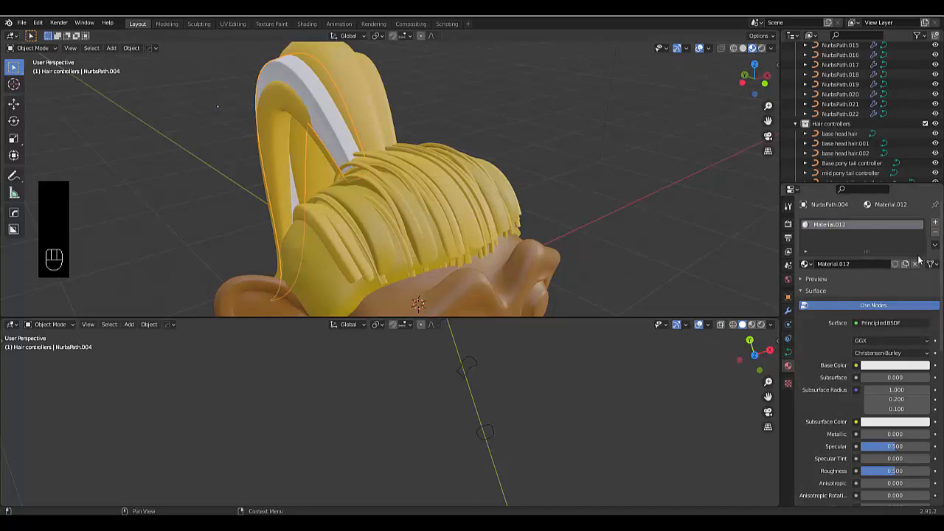
click(934, 244)
click(874, 263)
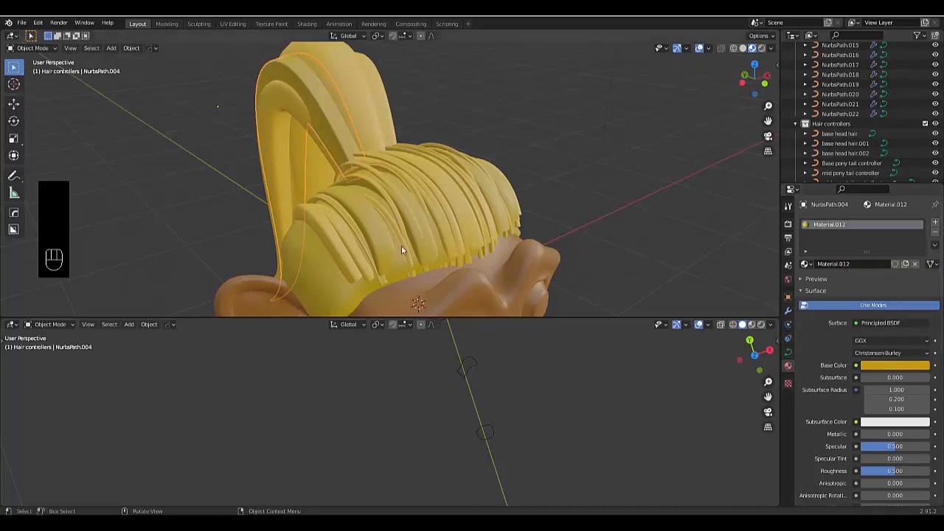
Step: Swap Material.003 on the ponytail strand NurbsPath.001 for a new material and paste the copied dark yellow settings
middle_drag(401, 249, 443, 187)
click(449, 199)
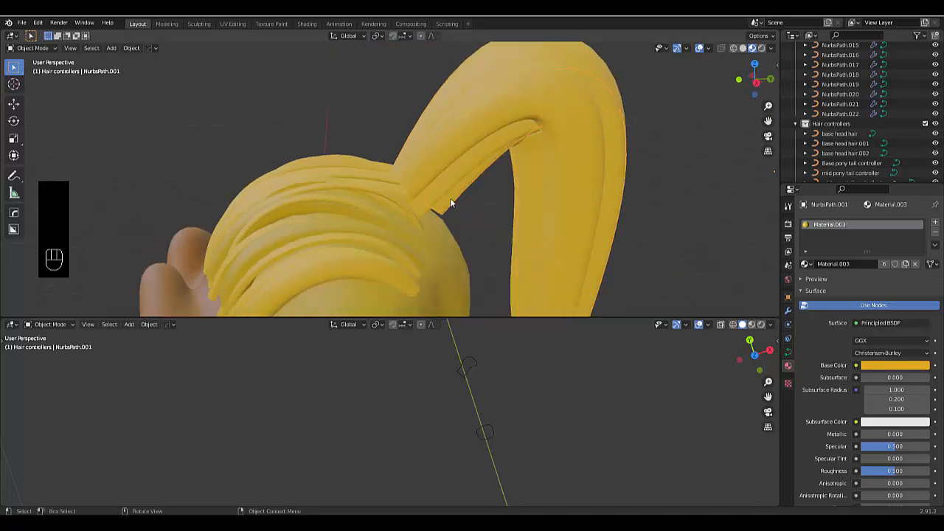
click(935, 245)
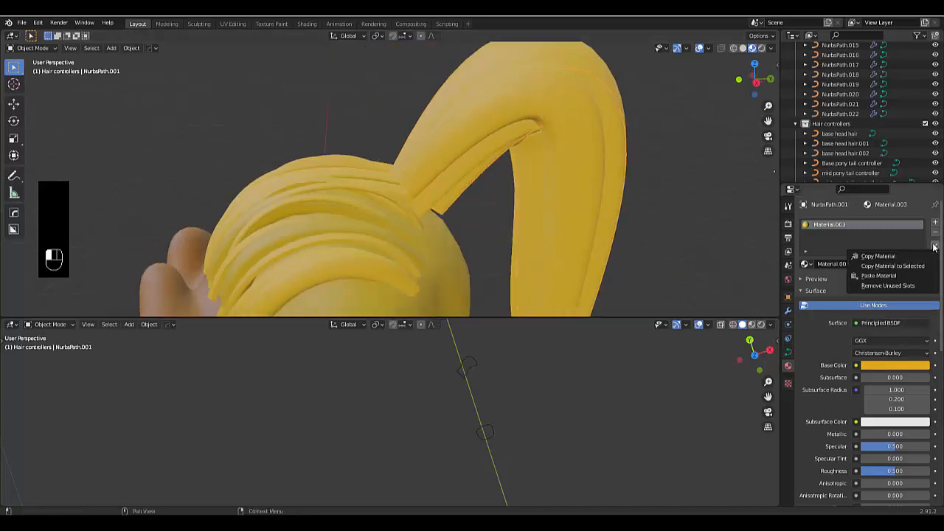
click(934, 245)
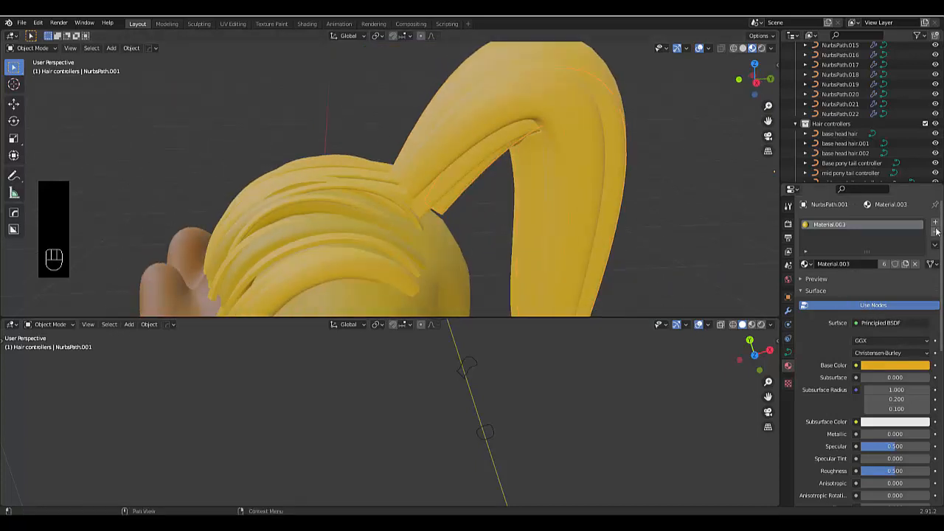
click(935, 232)
click(935, 222)
click(907, 264)
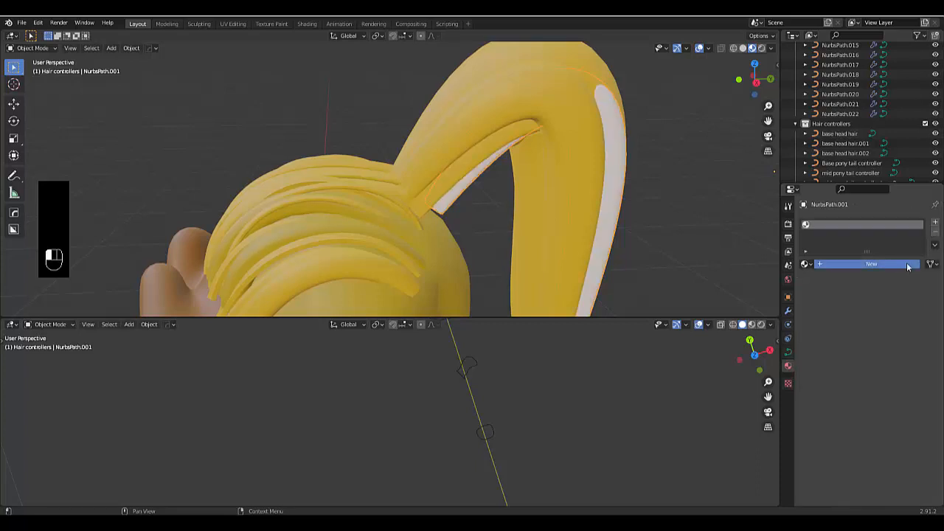
click(935, 245)
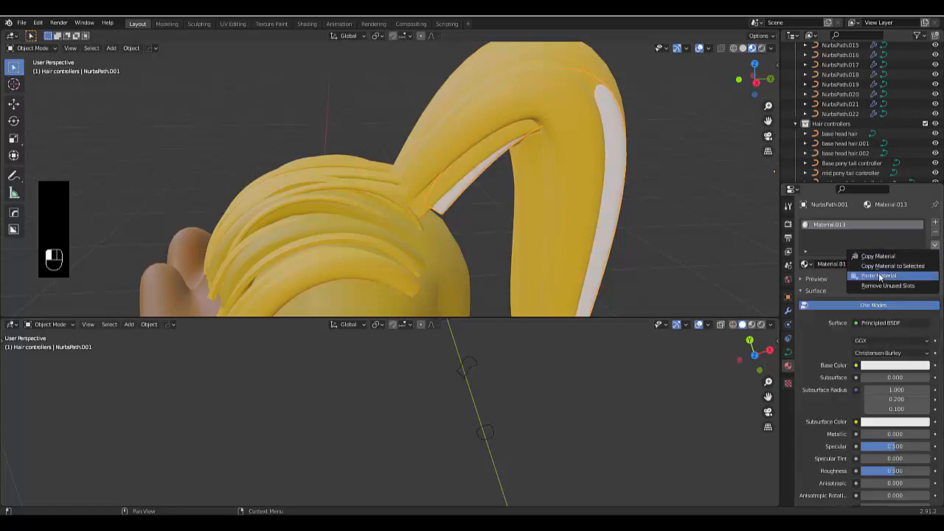
click(882, 275)
Step: Remove Material.004 from the side strand NurbsPath.011 near the ear and give the strand a new material
mouse_move(538, 209)
middle_down()
mouse_move(399, 190)
mouse_move(430, 178)
mouse_move(492, 213)
mouse_move(601, 201)
mouse_move(360, 245)
mouse_move(497, 205)
mouse_move(544, 208)
middle_up()
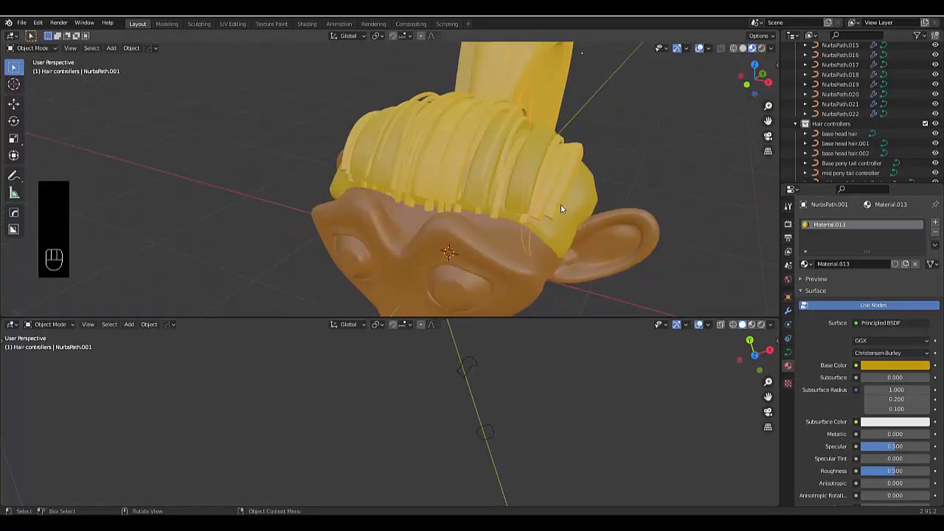
key(Tab)
click(511, 216)
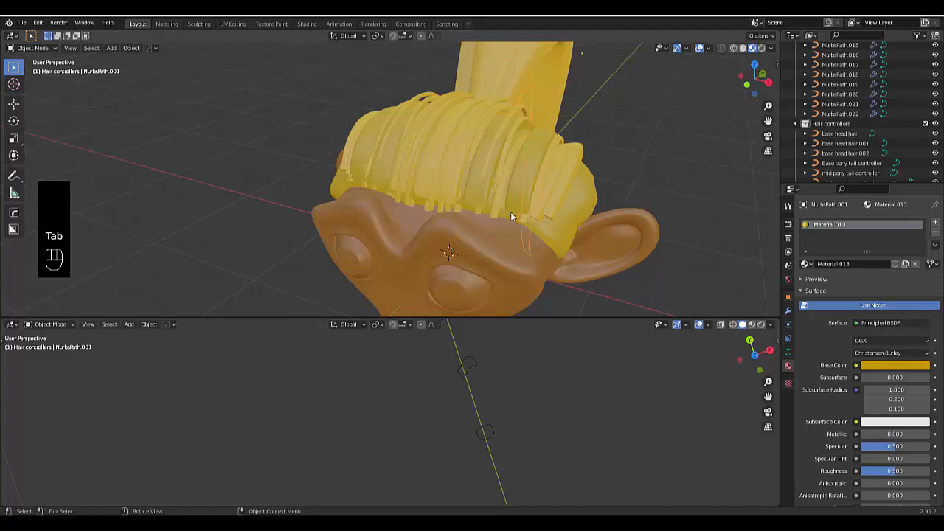
click(559, 200)
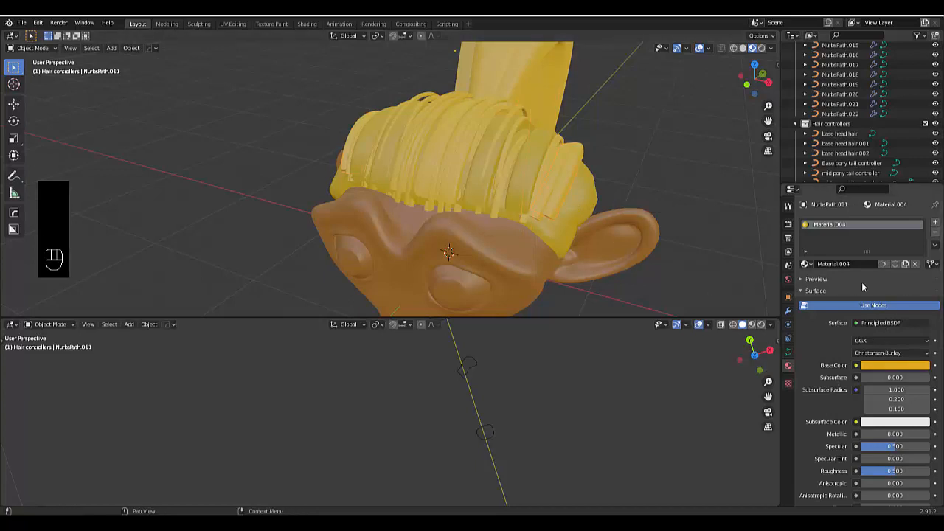
click(935, 245)
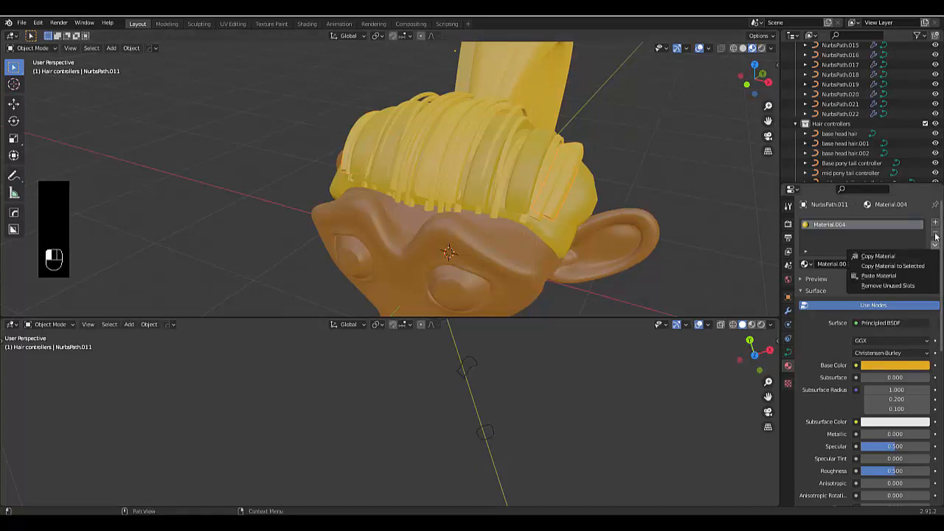
click(936, 236)
click(935, 232)
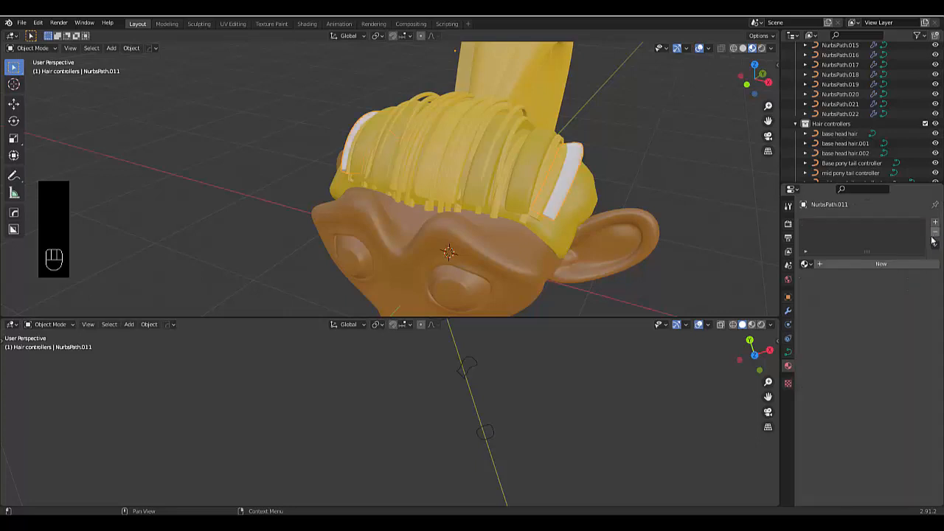
click(911, 269)
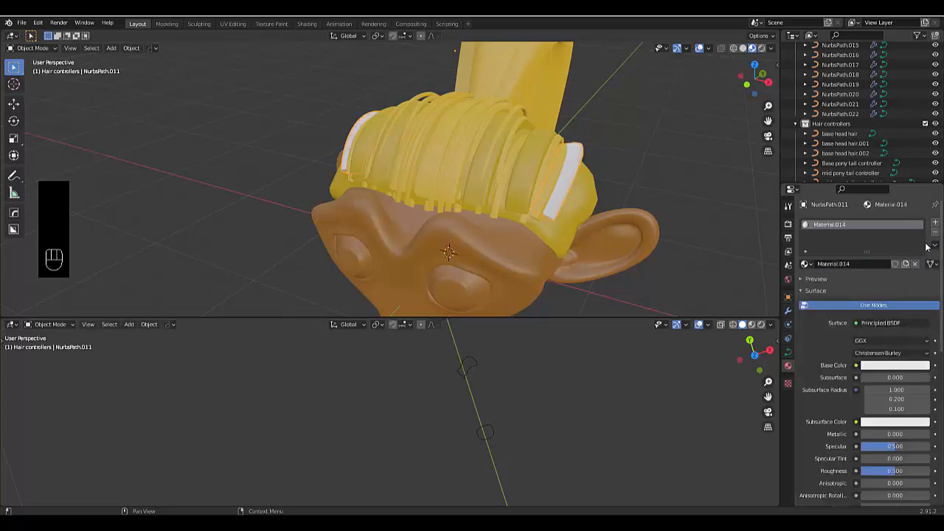
Step: Set the base color of NurbsPath.011's new material to orange and copy that material
click(876, 368)
drag(863, 289, 852, 287)
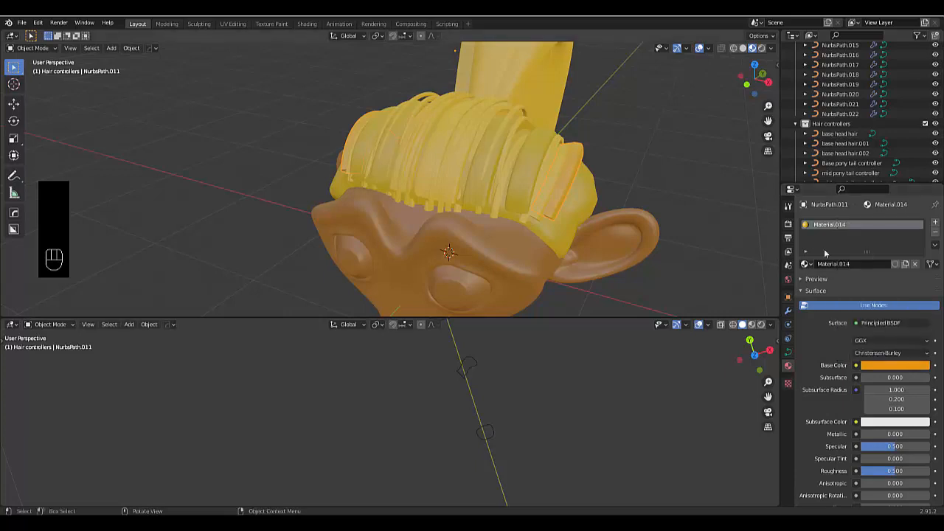
click(935, 245)
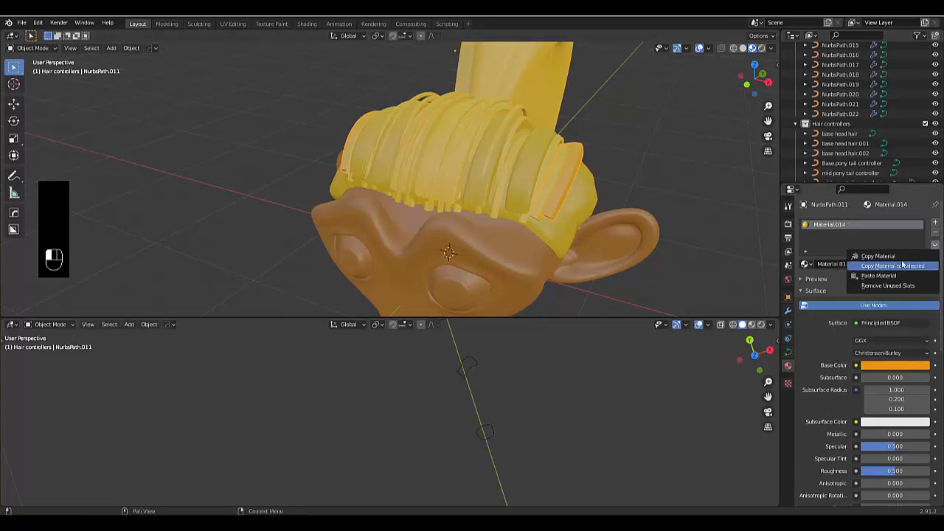
click(901, 256)
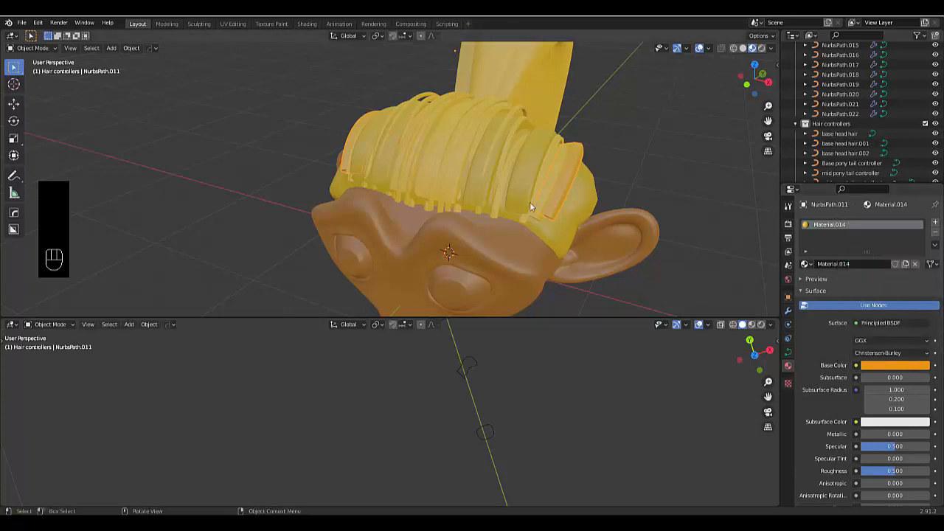
Step: Replace Material.007 on the thin strand NurbsPath.019 with a new material and paste the copied orange material into it
click(453, 210)
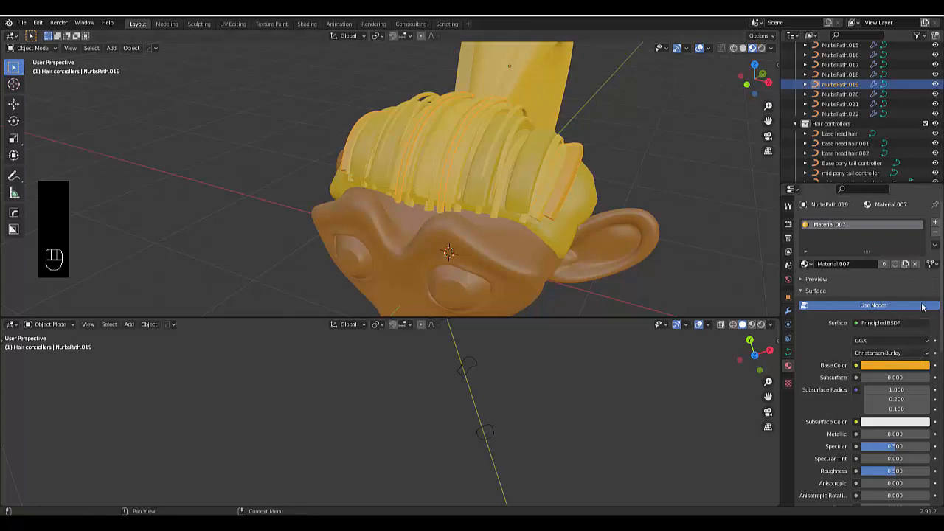
click(935, 247)
click(936, 235)
click(936, 246)
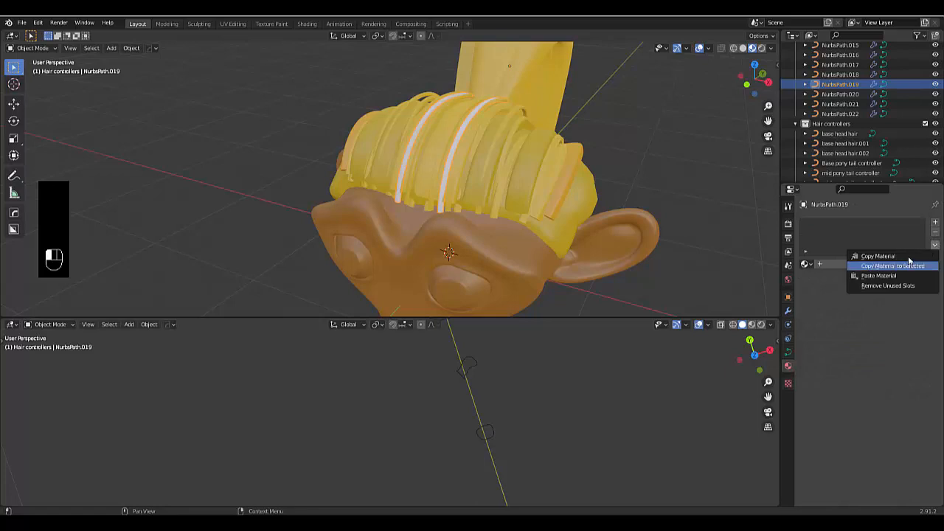
click(845, 266)
click(935, 245)
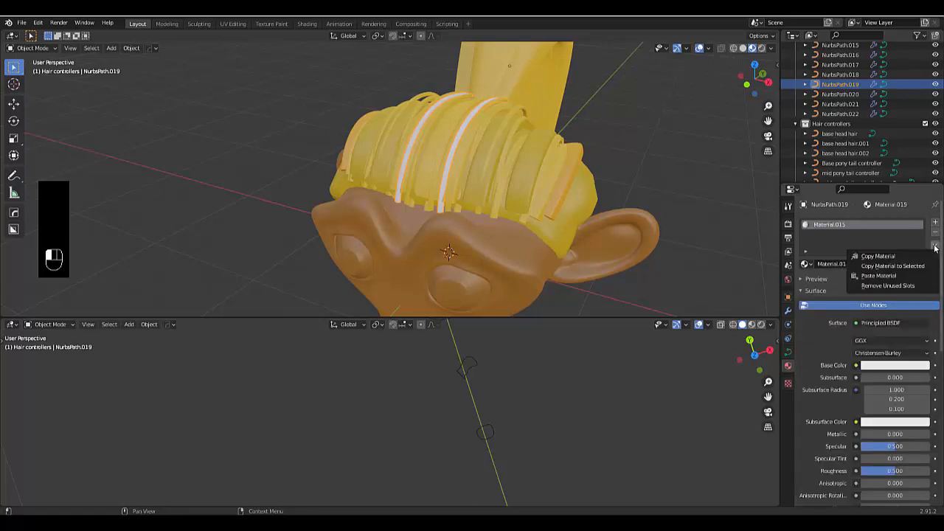
click(872, 274)
Step: Replace Material.006 on the front side strand NurbsPath.012 with a new material and paste the copied orange material into it
middle_drag(394, 199, 327, 185)
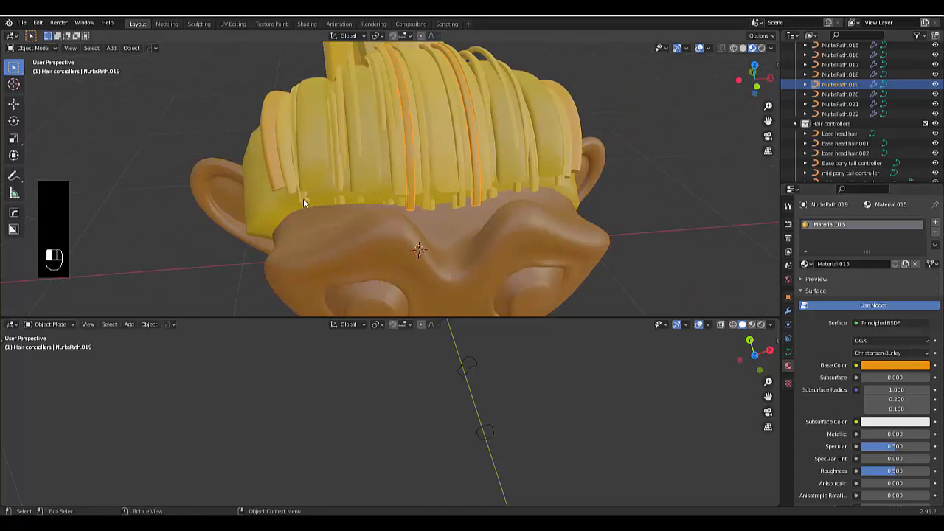
click(304, 199)
click(338, 195)
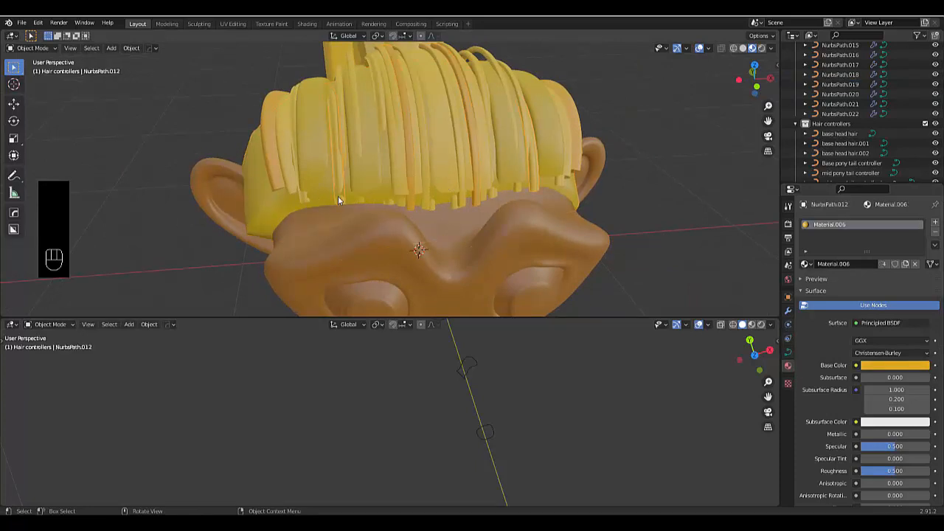
click(933, 242)
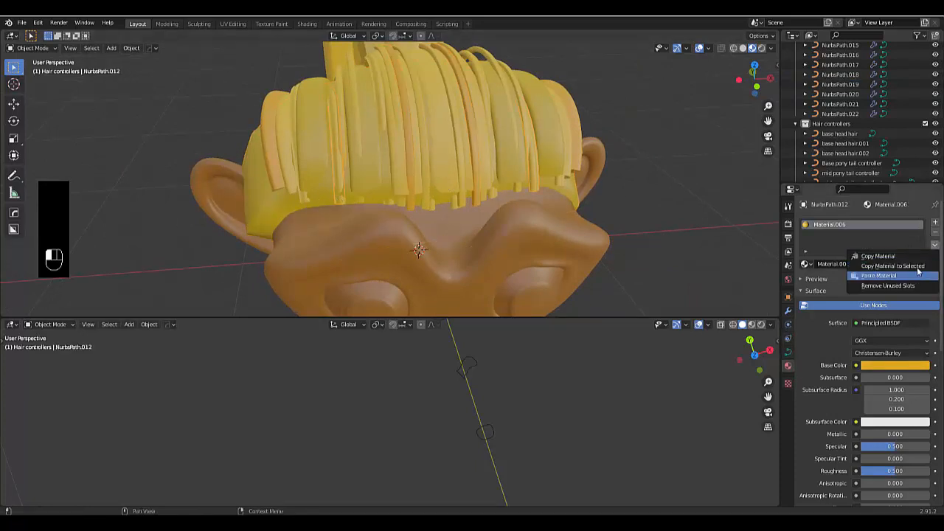
click(937, 232)
click(936, 222)
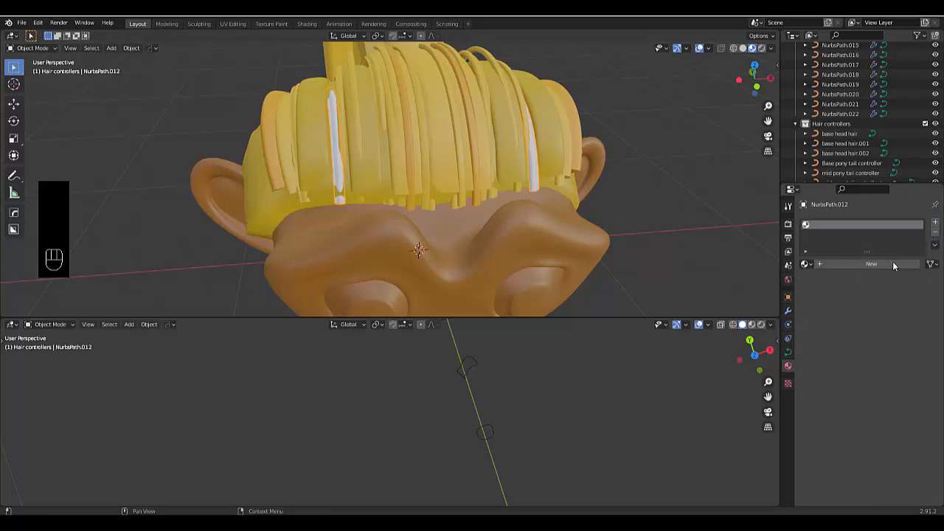
click(896, 263)
click(935, 244)
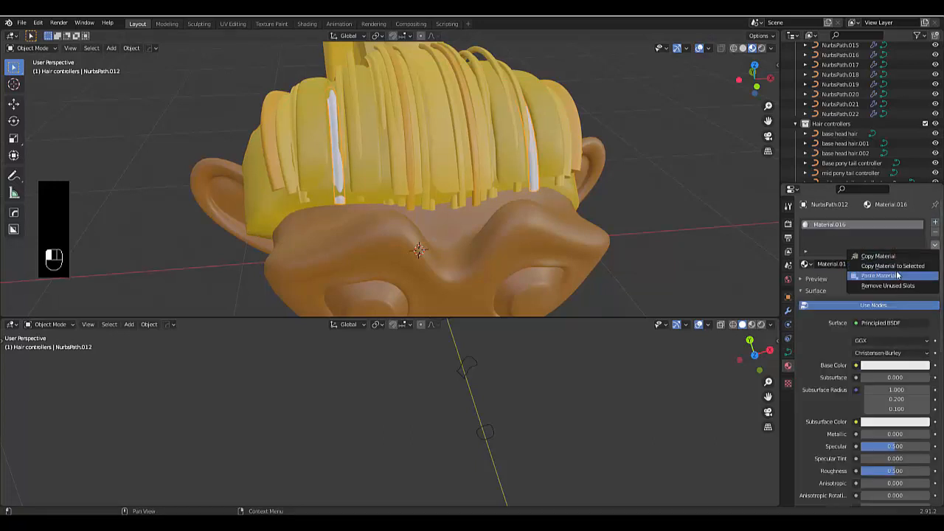
click(881, 276)
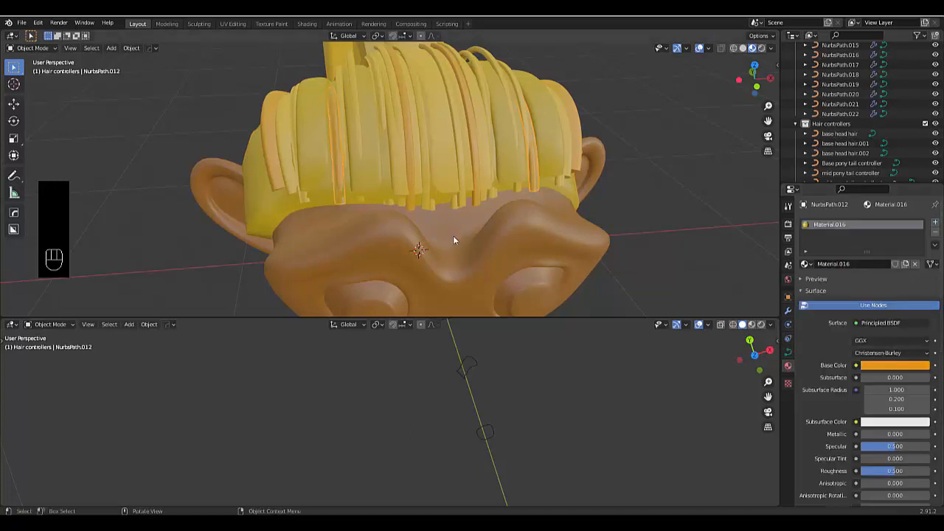
Step: Swap Material.006 on the thin strand NurbsPath.013 for a new material and paste the copied orange settings
click(497, 191)
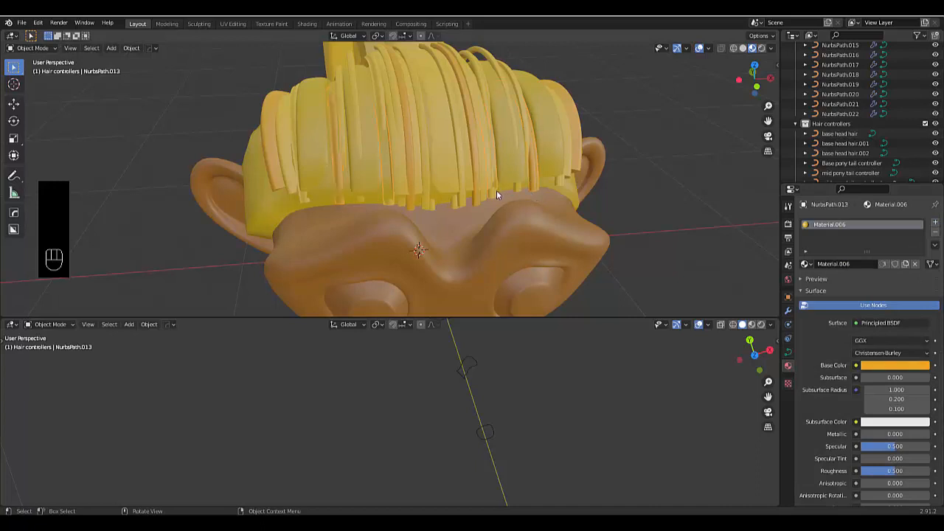
click(935, 233)
click(936, 222)
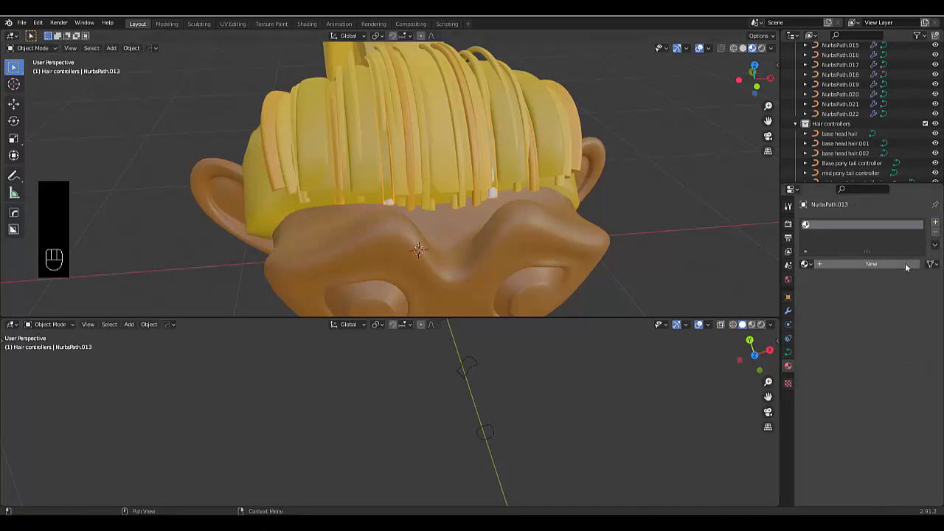
click(907, 264)
click(936, 244)
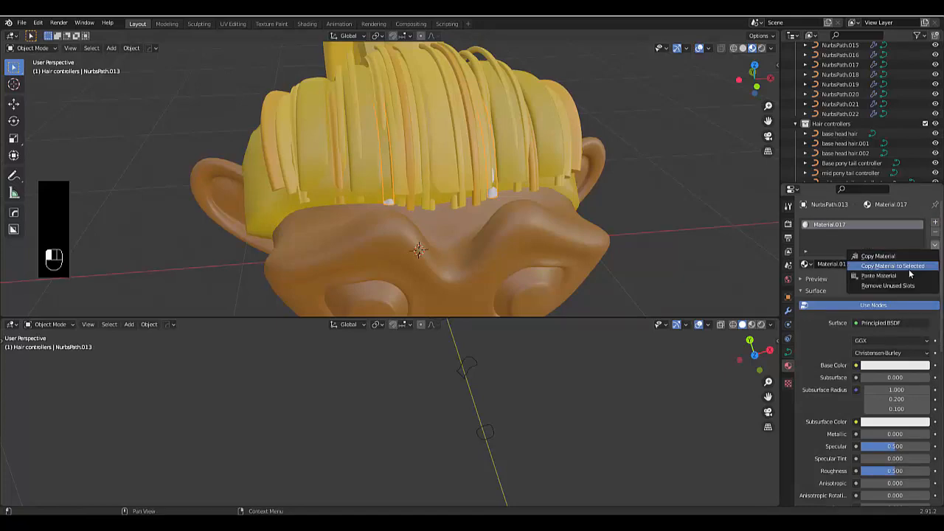
click(911, 277)
Step: Remove Material.004 from the side strand NurbsPath.017 and give the strand a new material
middle_drag(428, 171, 374, 218)
click(326, 251)
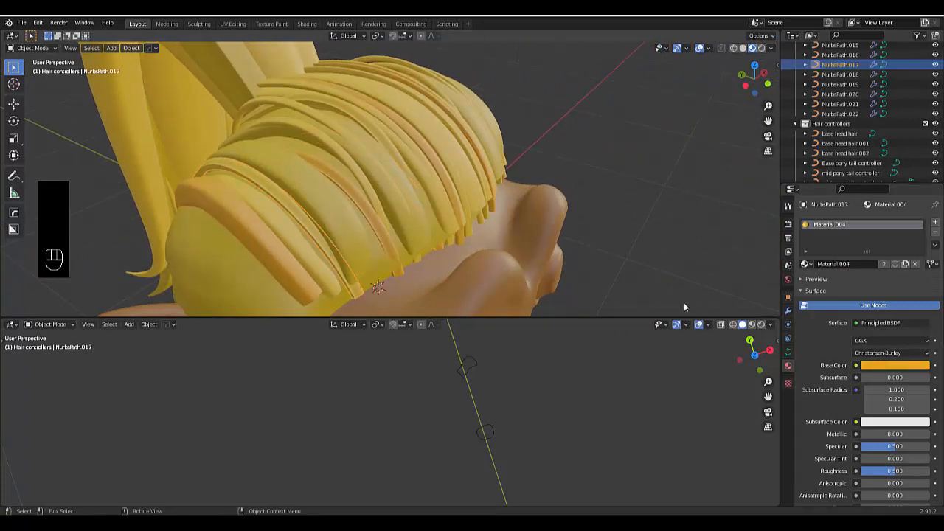
click(934, 245)
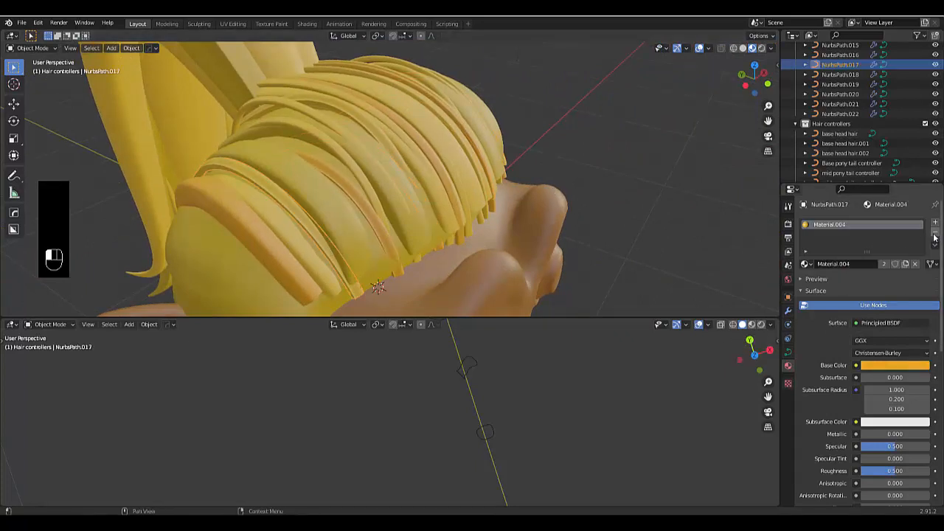
click(934, 233)
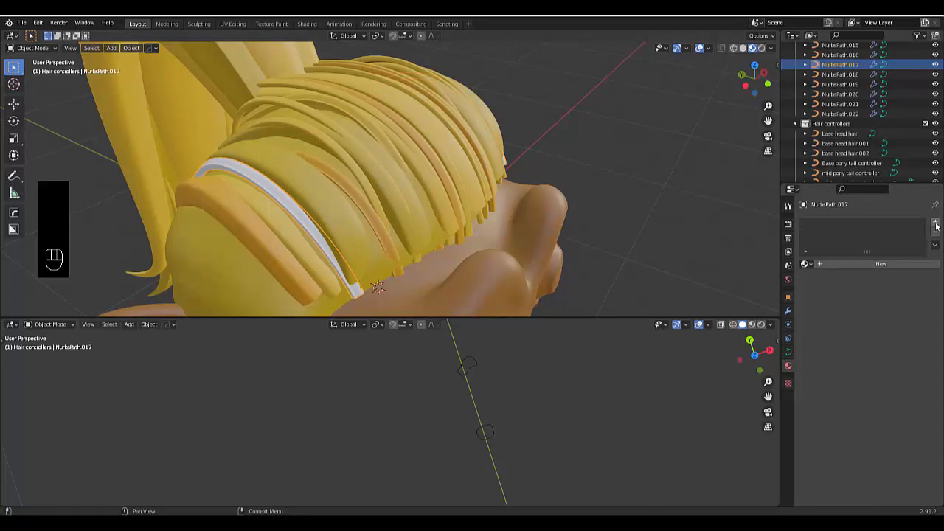
click(935, 223)
click(881, 263)
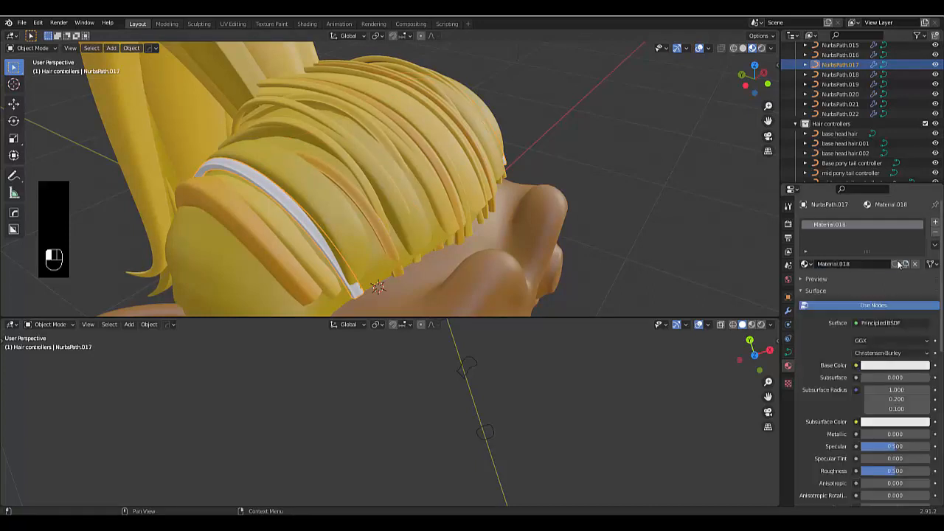
Step: Set the base color of NurbsPath.017's new material to red-orange and copy that material
click(889, 367)
click(876, 294)
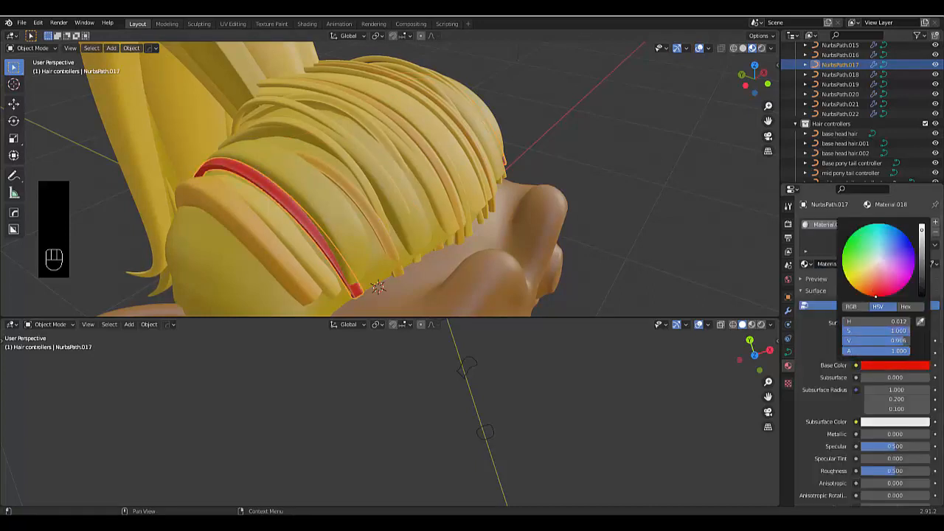
drag(874, 295, 870, 288)
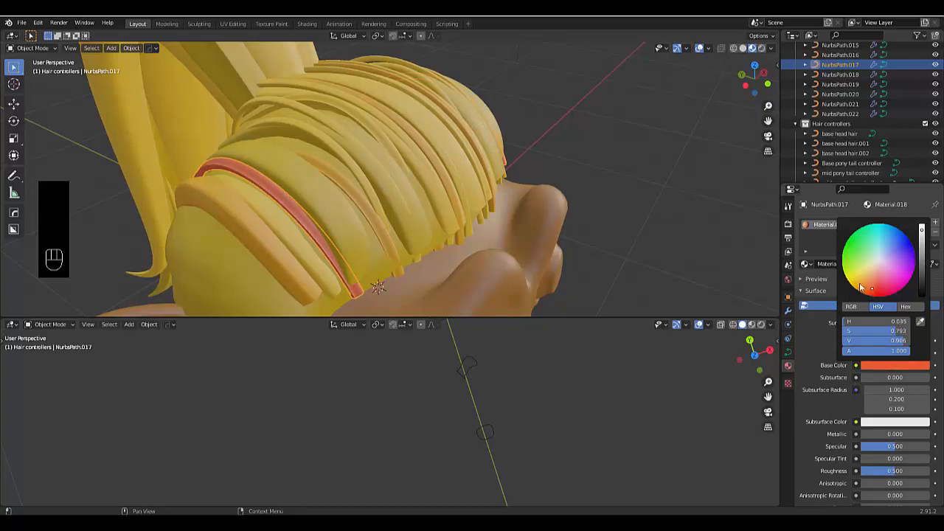
middle_drag(372, 234, 290, 240)
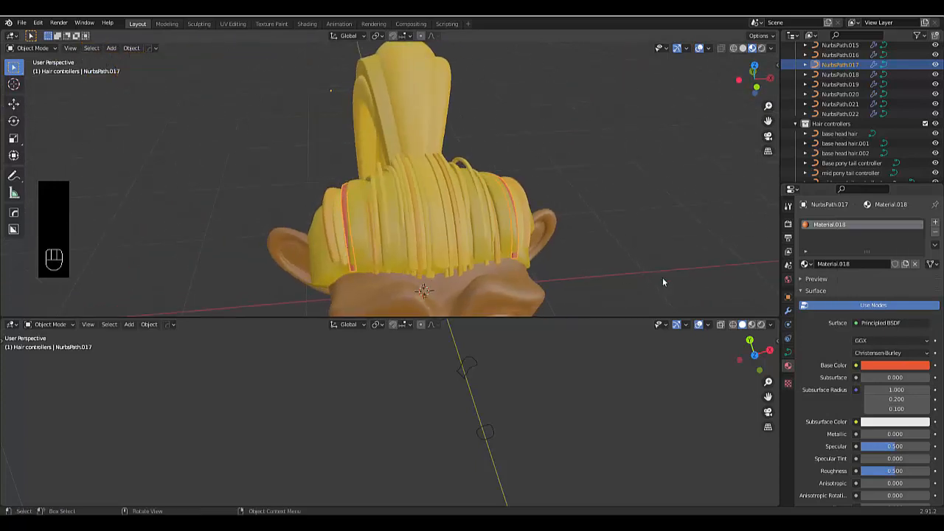
click(934, 244)
click(918, 255)
Step: Replace Material.007 on the thin central strand NurbsPath.018 with a new material and paste the copied red-orange material into it
click(449, 274)
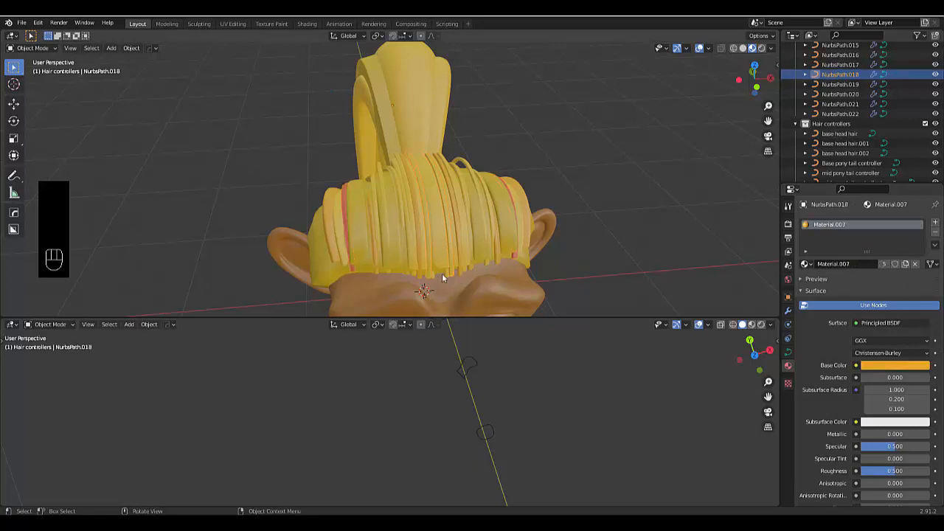
click(936, 233)
click(936, 222)
click(897, 263)
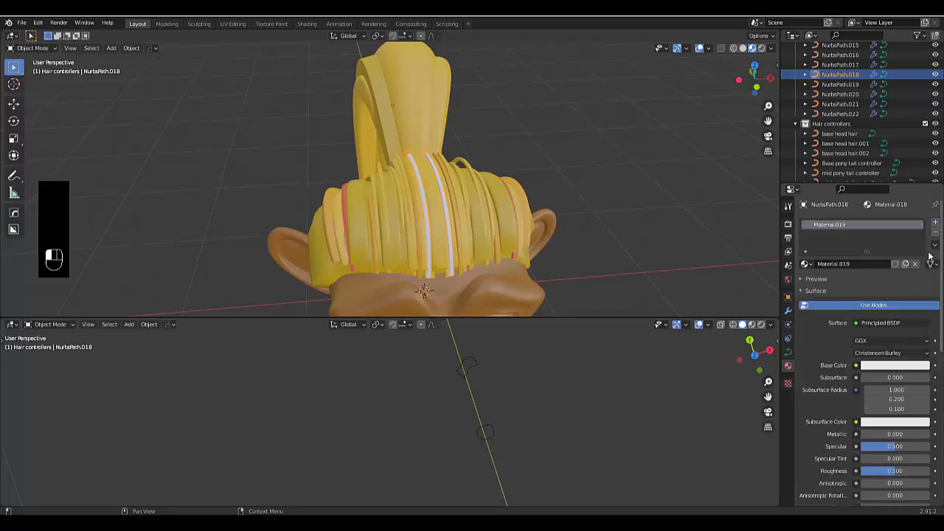
click(936, 245)
click(905, 275)
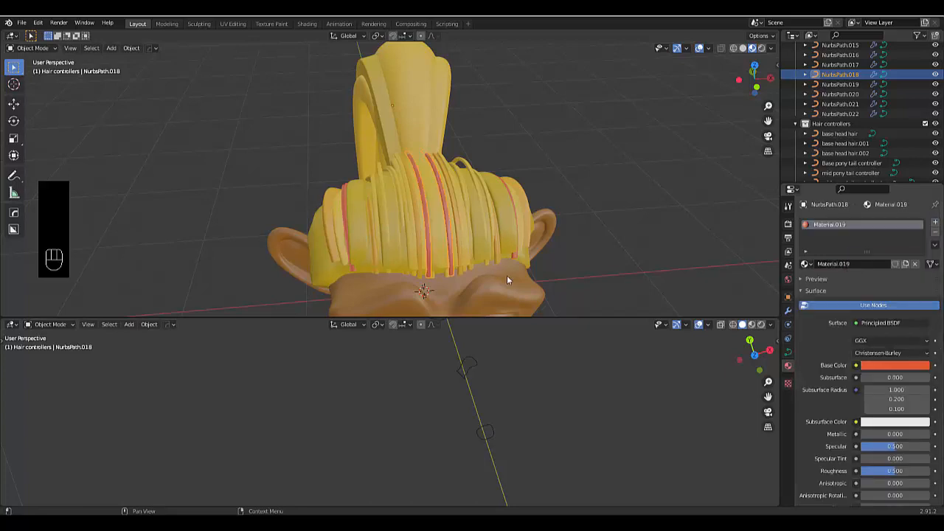
Step: Replace Material.003 on the inner ponytail strand NurbsPath.002 with a new material and paste the copied red-orange material into it
mouse_move(393, 253)
middle_down()
mouse_move(374, 240)
mouse_move(382, 255)
middle_up()
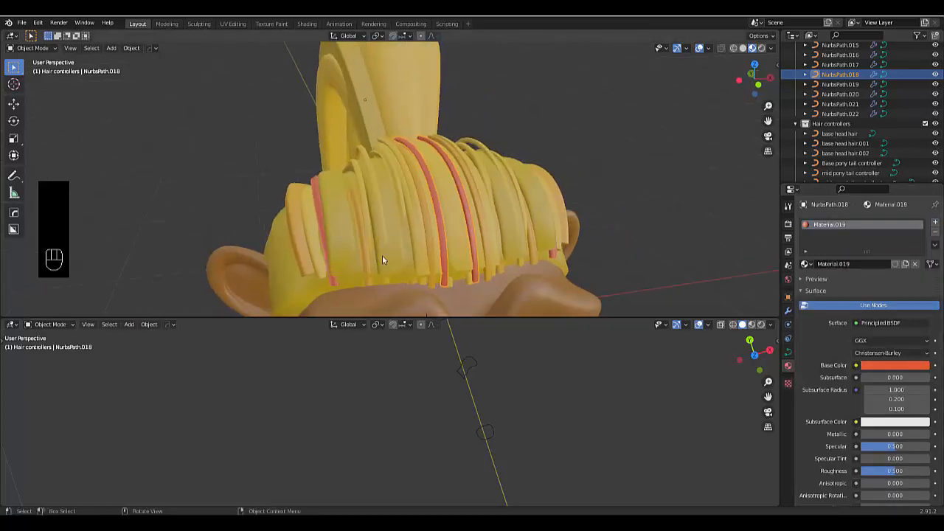
click(384, 277)
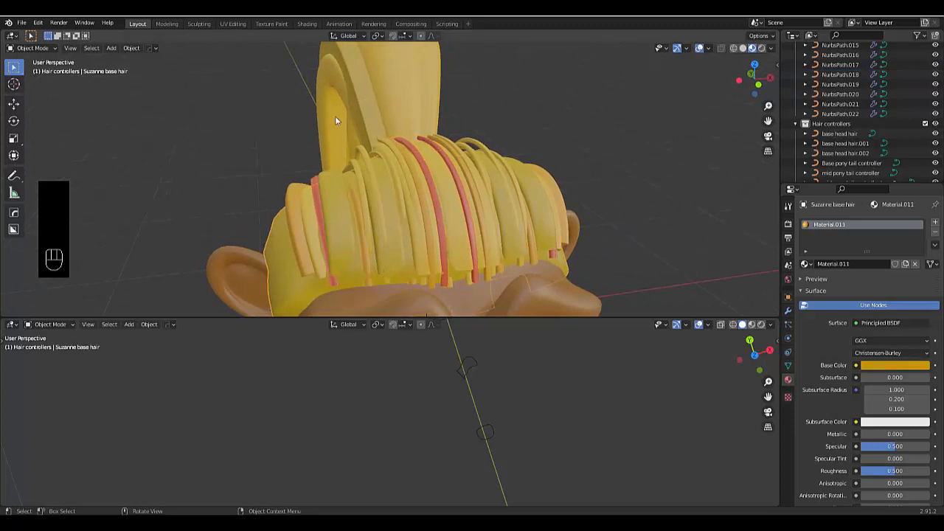
middle_drag(335, 116, 534, 116)
click(324, 282)
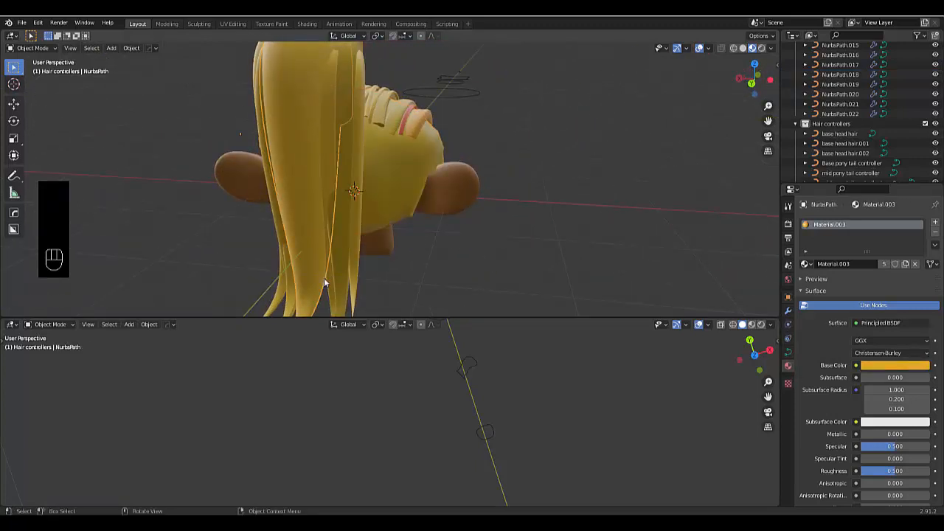
middle_drag(365, 276, 384, 276)
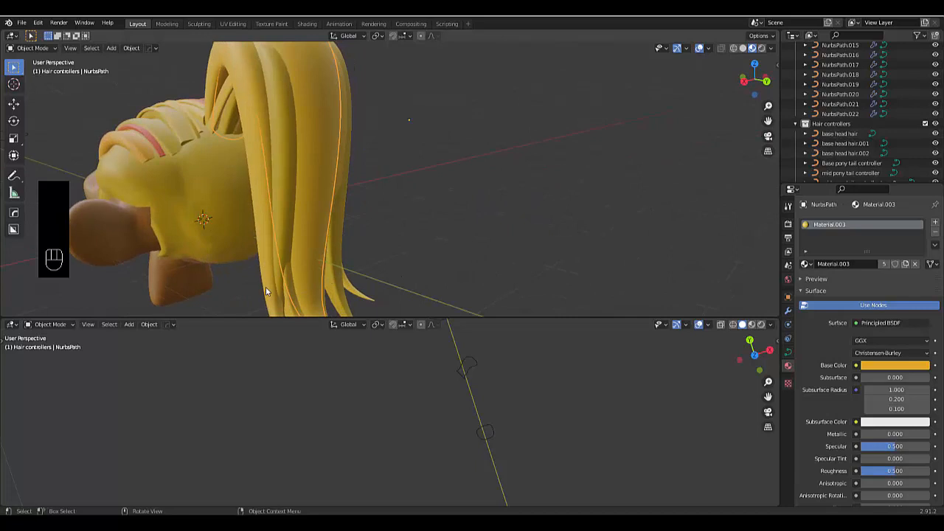
click(289, 294)
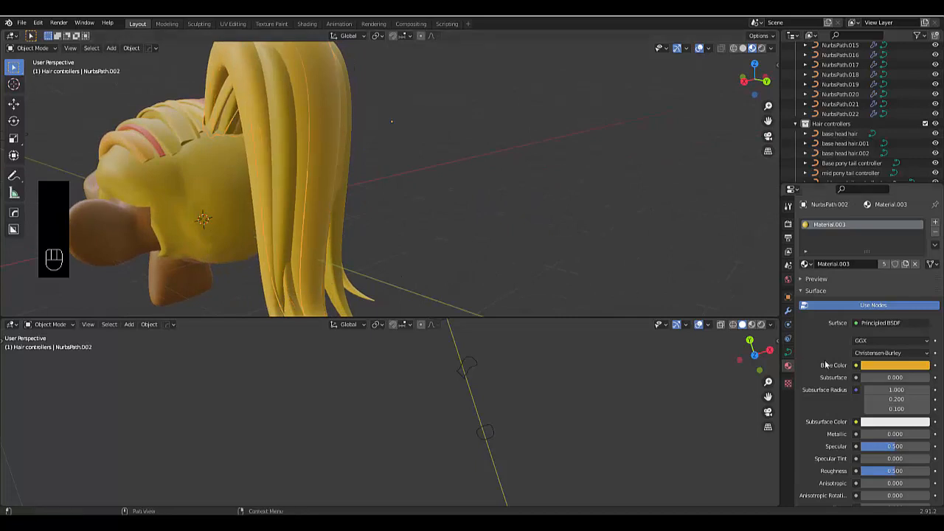
click(935, 245)
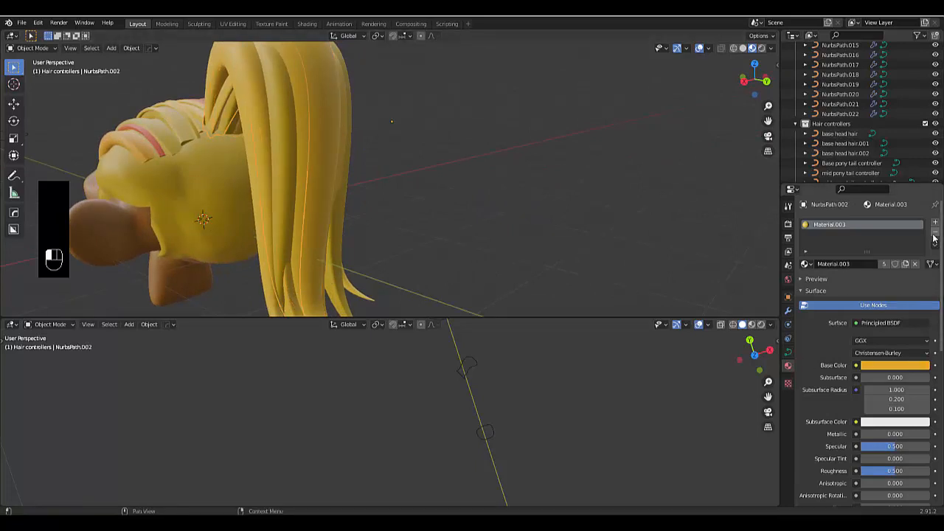
click(935, 235)
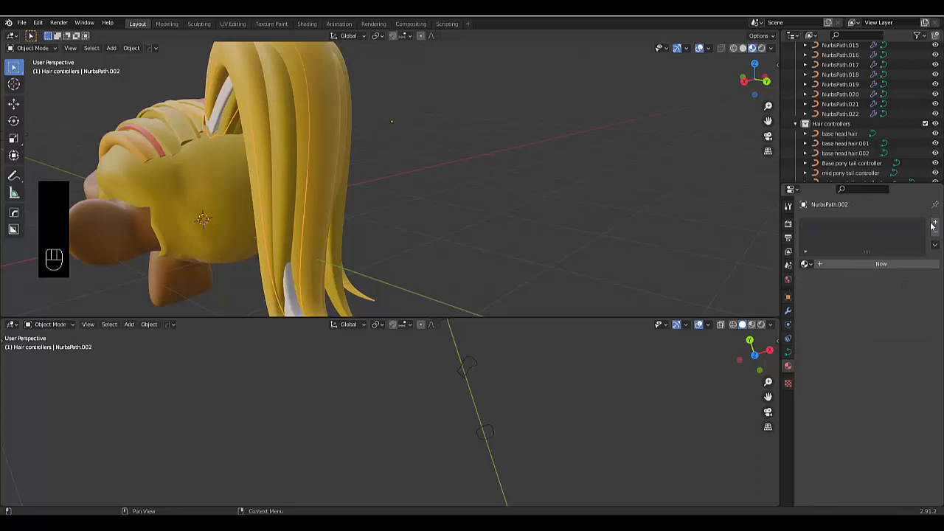
click(934, 223)
click(893, 264)
click(934, 245)
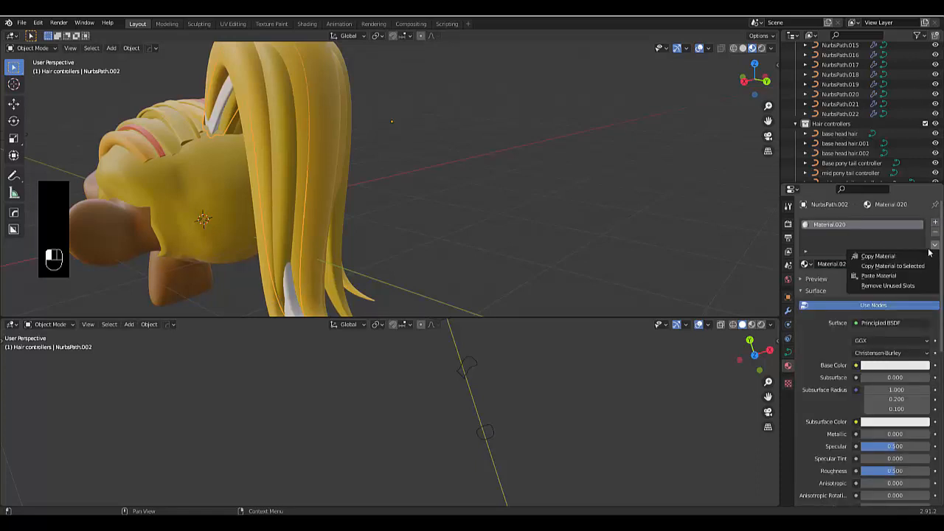
click(882, 275)
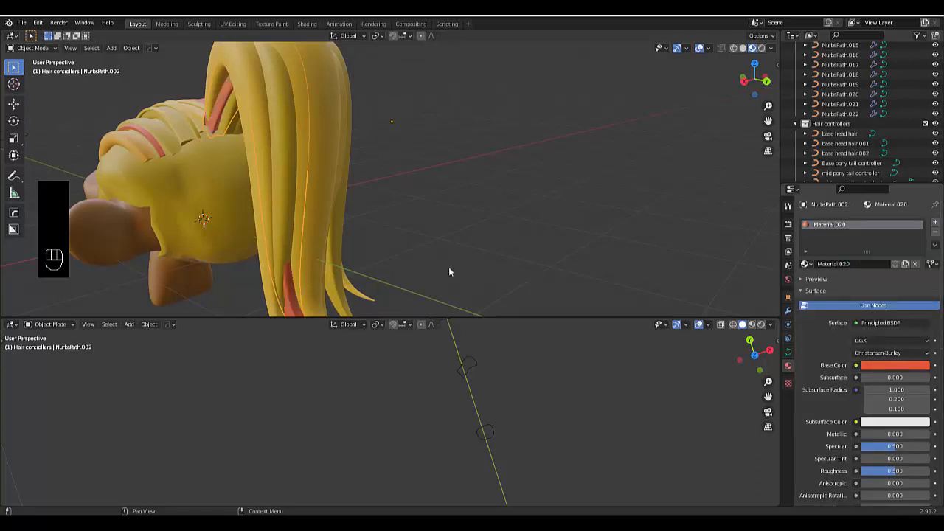
Step: Copy the orange Material.014 from the side strand NurbsPath.011 near the ear
middle_drag(374, 205, 291, 243)
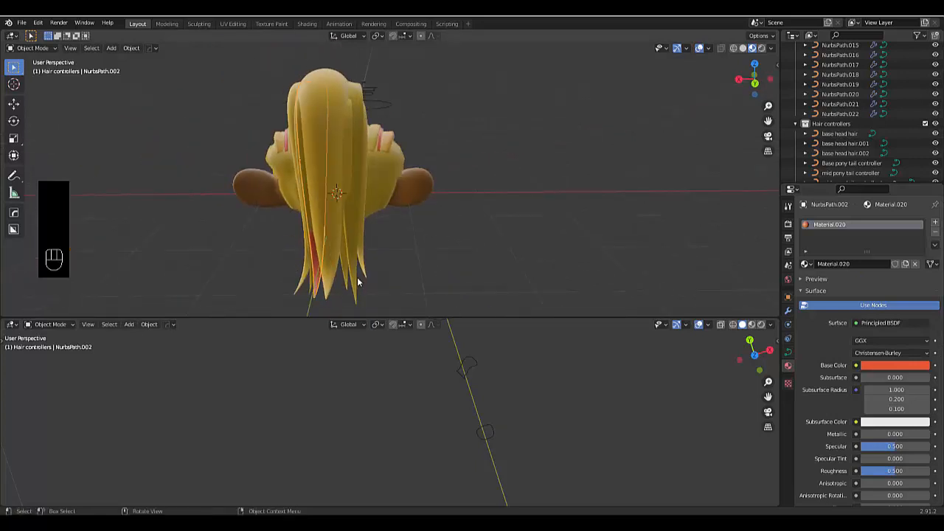
middle_drag(358, 282, 672, 184)
click(475, 172)
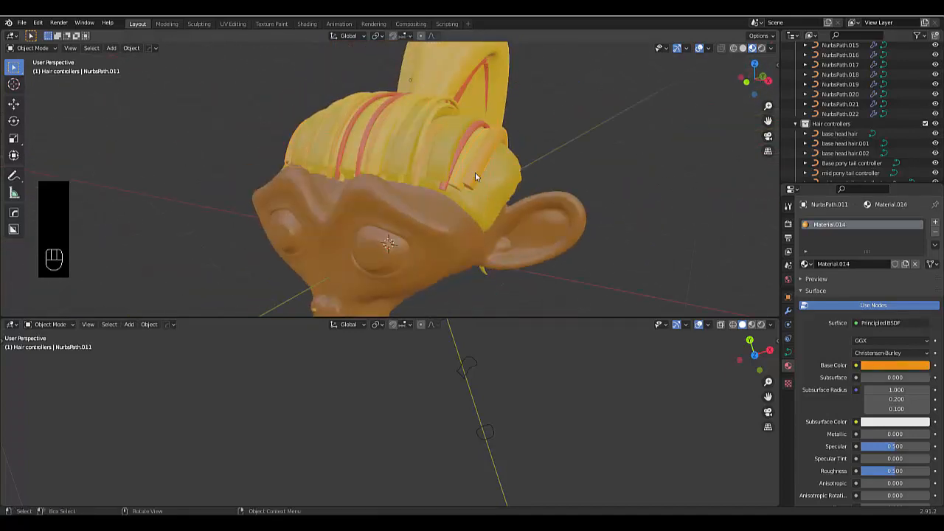
click(936, 246)
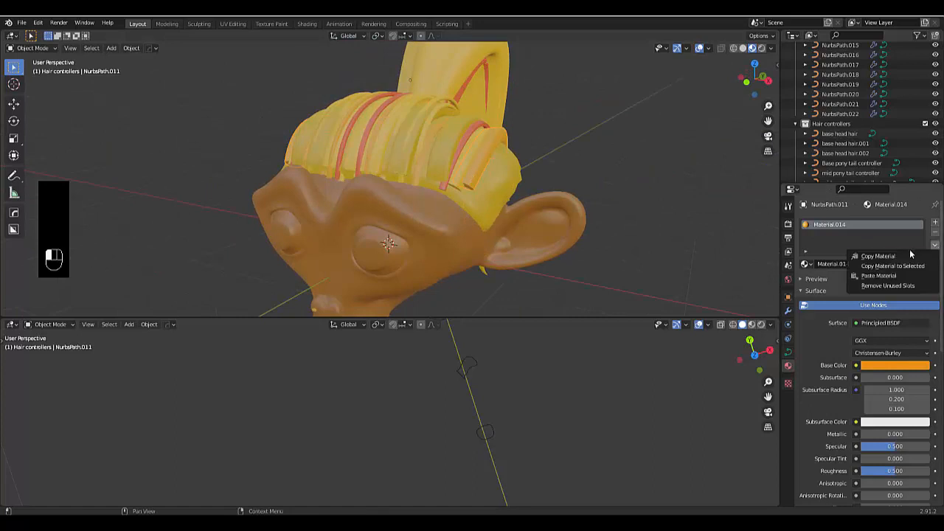
click(878, 256)
Step: Check the materials assigned to the ponytail strands NurbsPath.006, NurbsPath.004 and NurbsPath.005
middle_drag(315, 192, 285, 193)
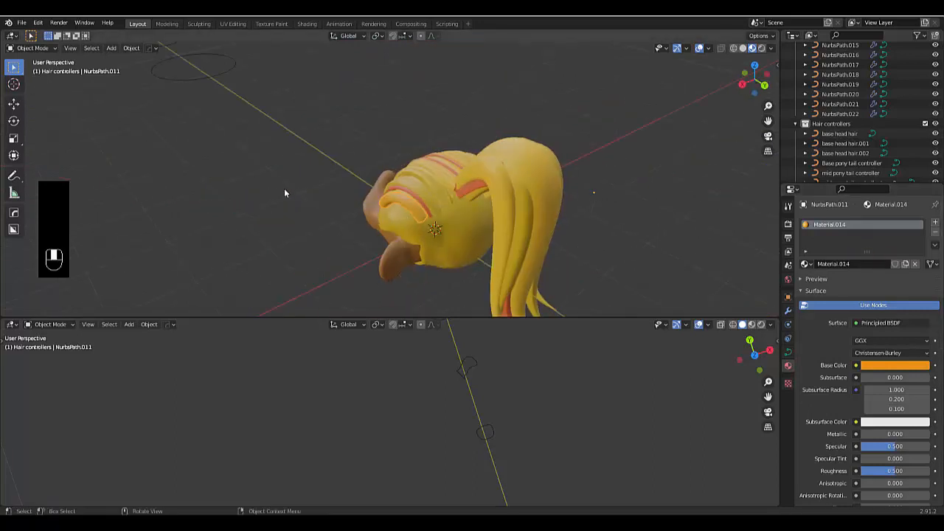
scroll(496, 251, down, 3)
scroll(502, 294, up, 5)
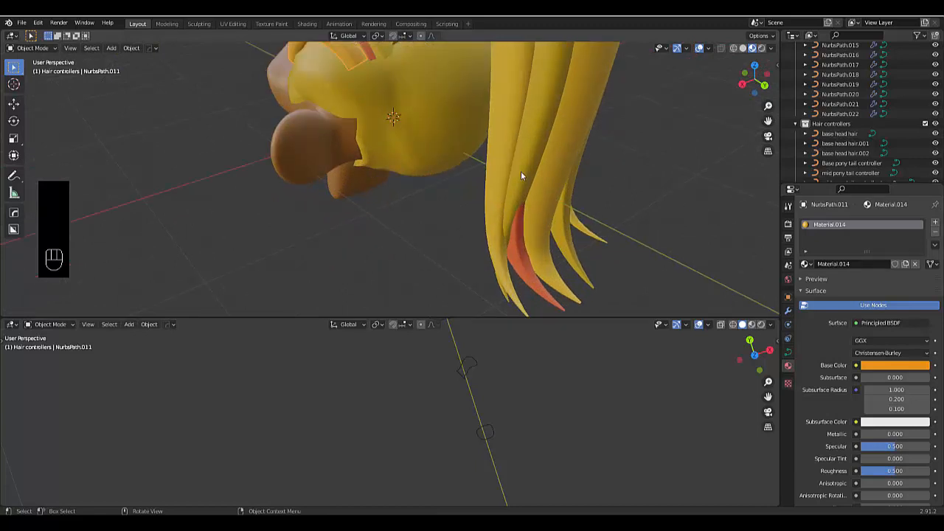
click(492, 165)
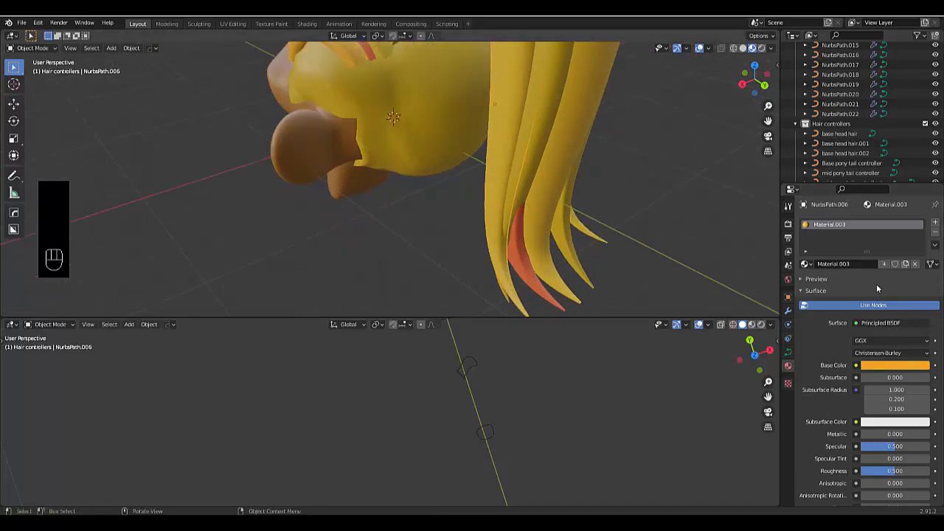
click(580, 273)
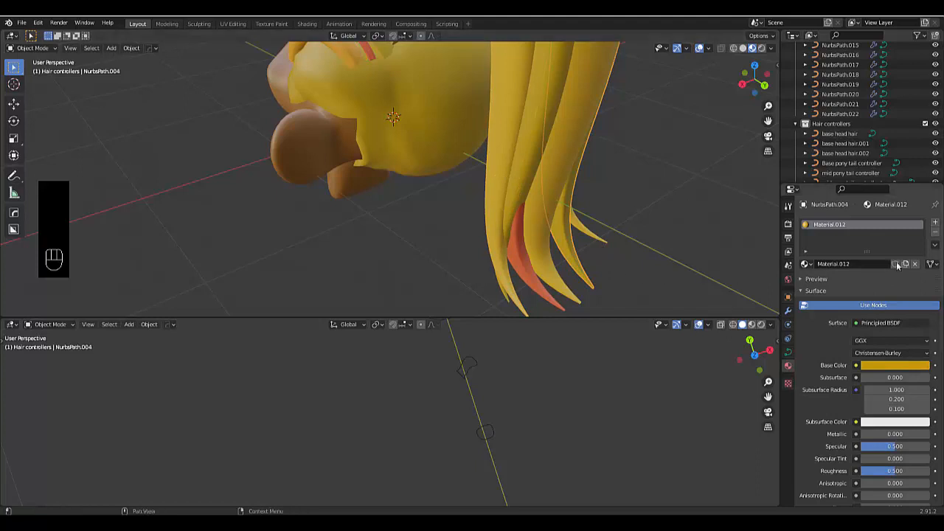
click(603, 239)
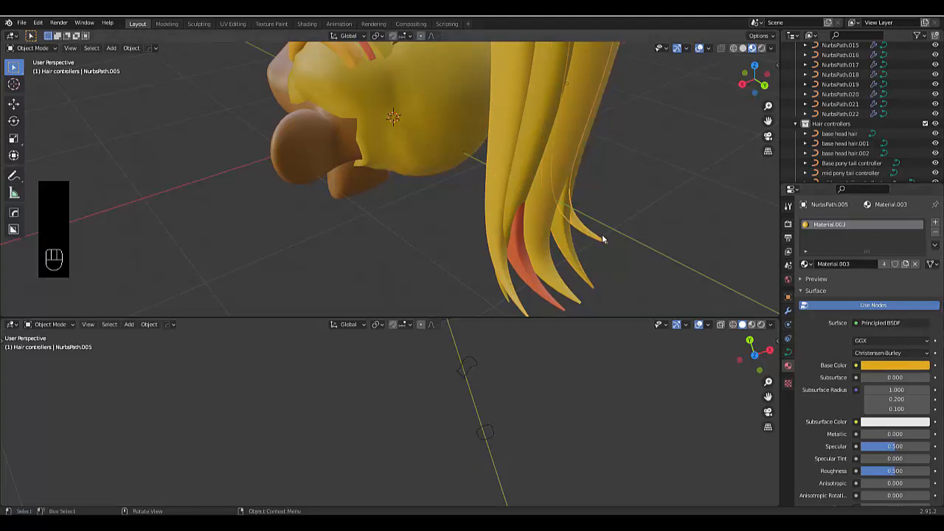
Step: Set the base color of the Suzanne head's Material.001 to near-white with saturation 0.048 and full value 1.000
middle_drag(542, 221, 626, 266)
scroll(626, 263, up, 5)
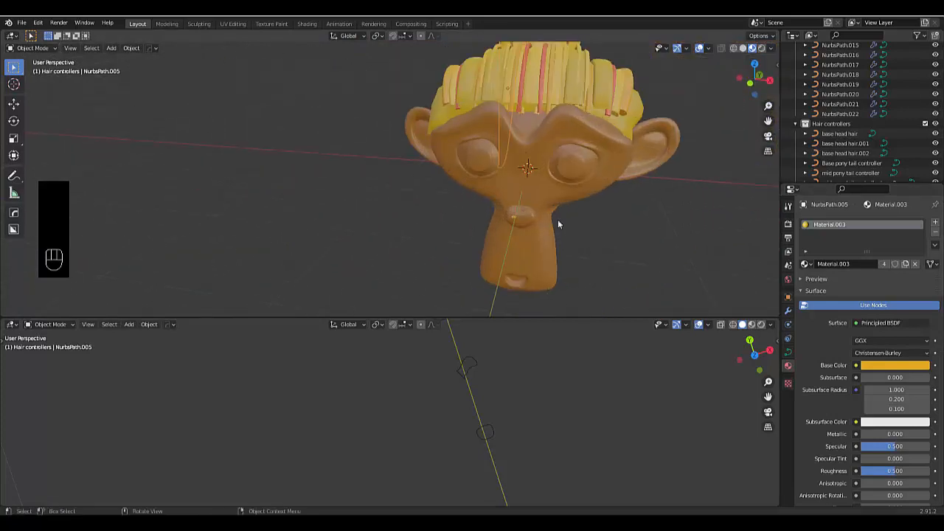
click(547, 214)
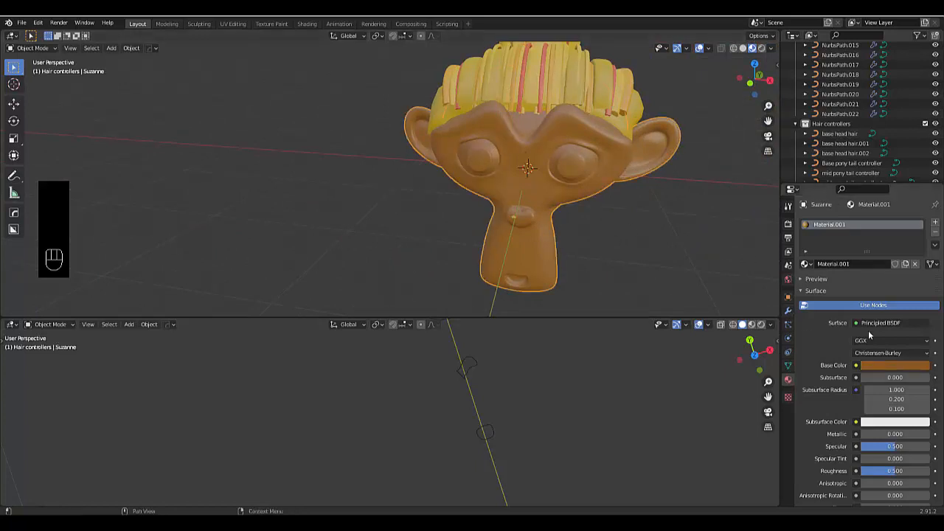
click(936, 246)
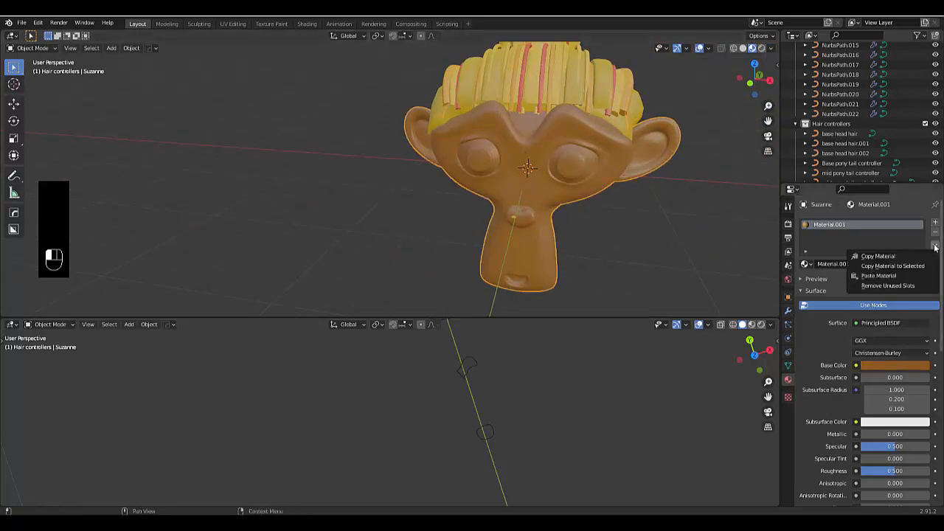
click(883, 366)
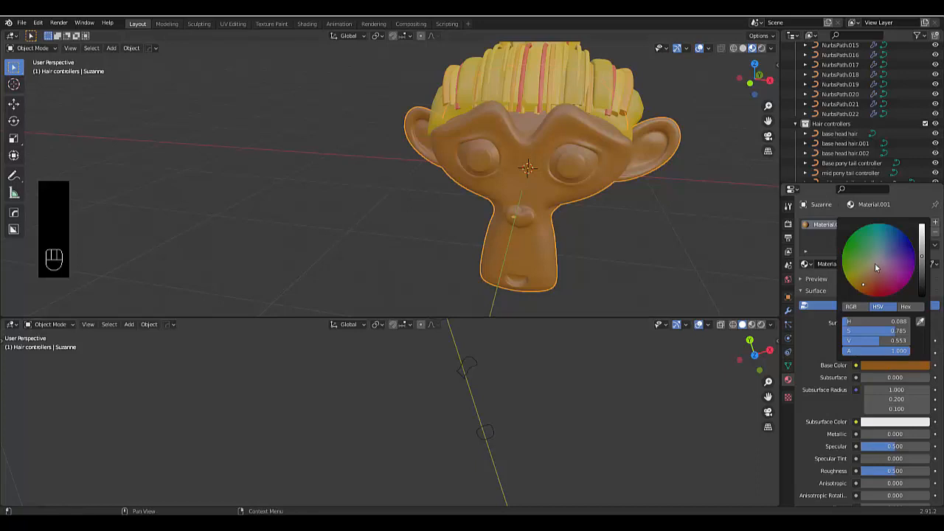
click(922, 252)
drag(921, 250, 921, 224)
mouse_move(873, 280)
mouse_down()
mouse_move(881, 259)
mouse_move(861, 277)
mouse_move(877, 294)
mouse_move(905, 285)
mouse_move(915, 255)
mouse_move(906, 236)
mouse_move(877, 258)
mouse_up()
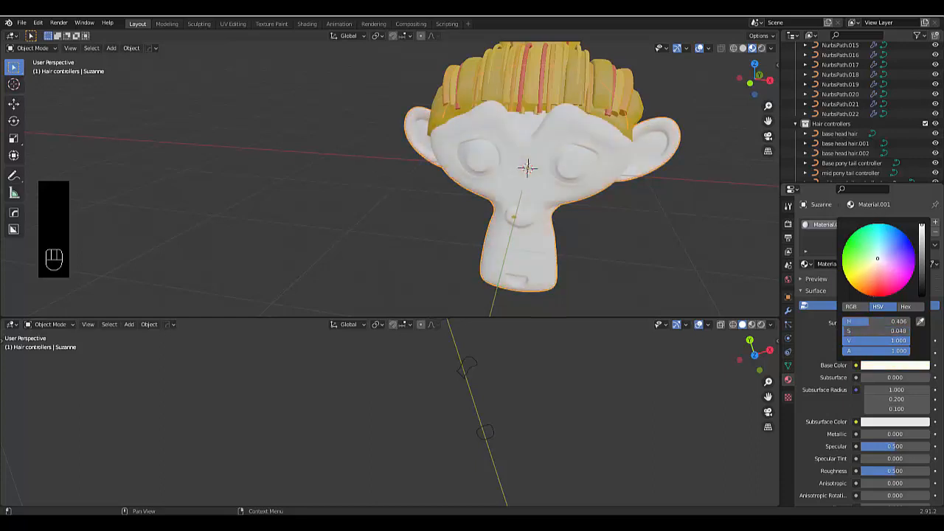
Step: Switch the surface shader of the Suzanne head's material to Glossy BSDF with a roughness of 0.15
click(875, 323)
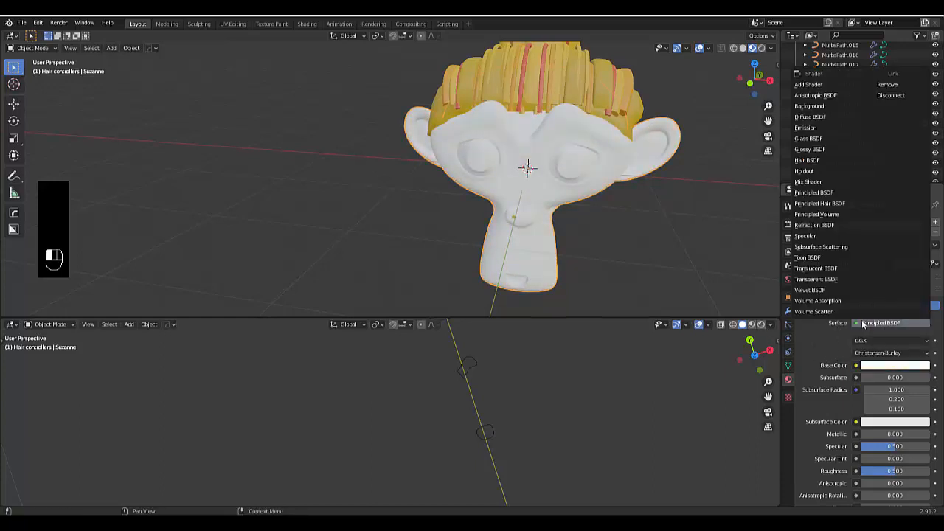
click(811, 150)
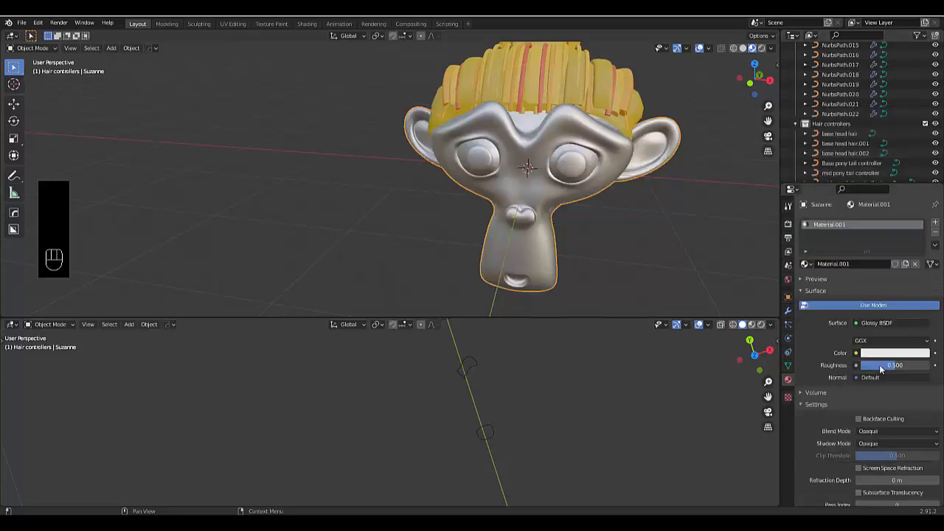
text(0.15)
key(Return)
Step: Examine the glossy Suzanne head and the streaked ponytail hair from the front and side
scroll(579, 196, down, 4)
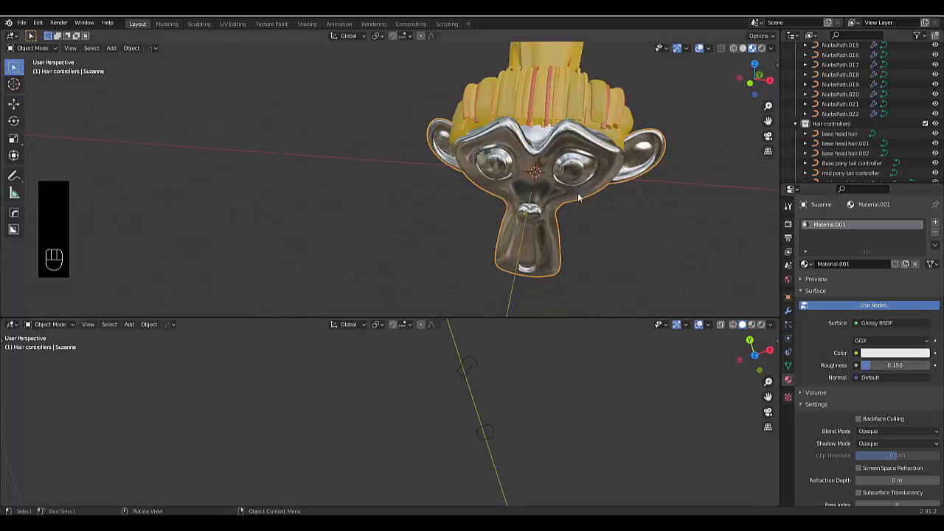
middle_drag(532, 185, 463, 184)
scroll(679, 190, up, 2)
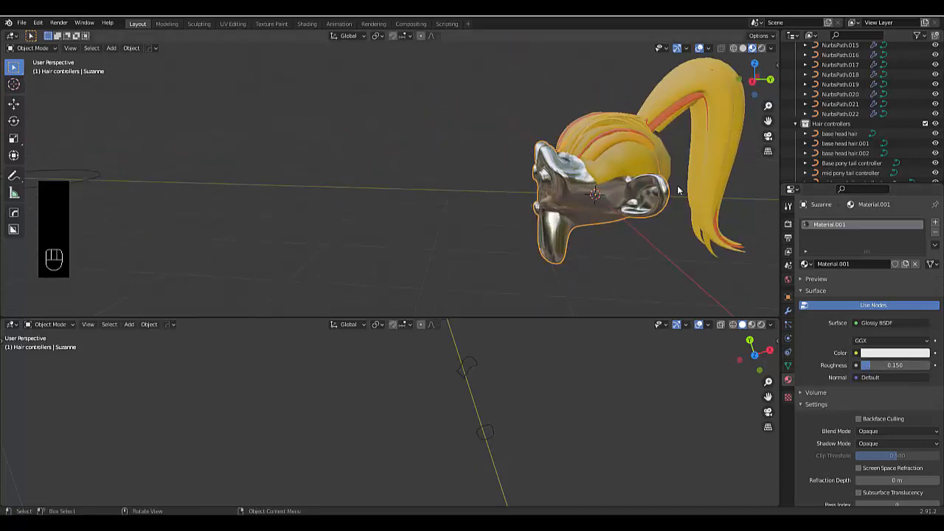
middle_drag(615, 199, 657, 211)
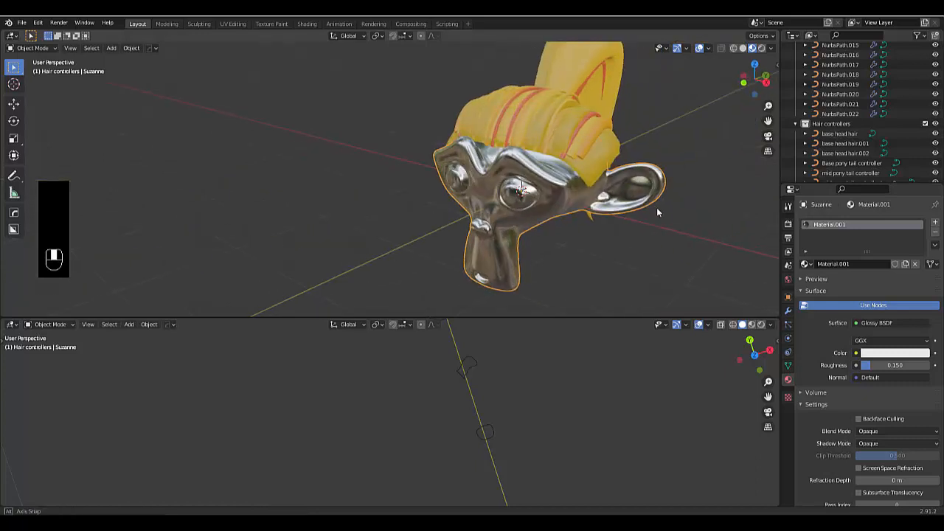
middle_drag(615, 249, 584, 256)
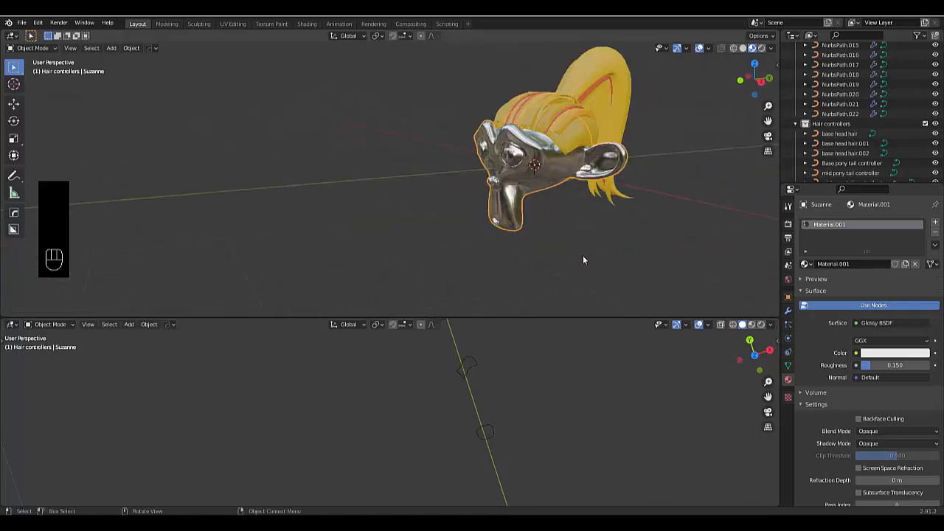
middle_drag(531, 213, 612, 236)
middle_drag(542, 254, 532, 210)
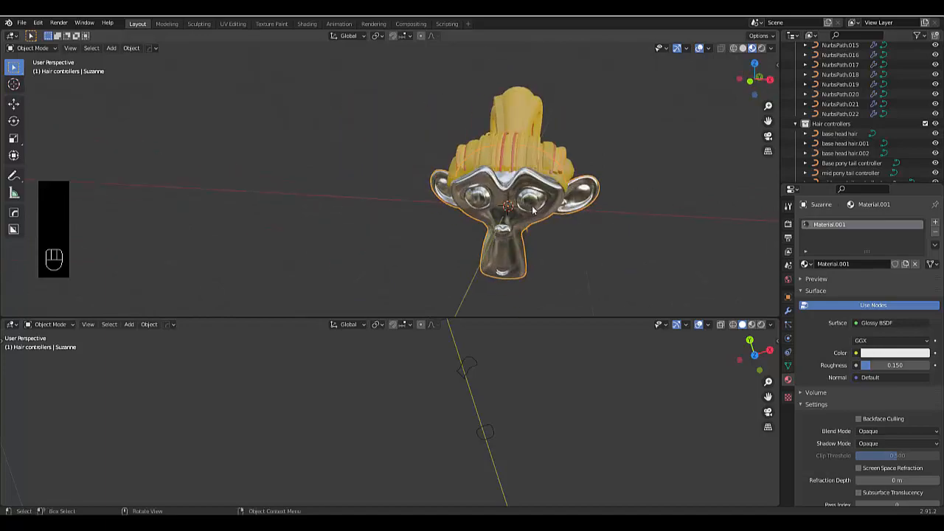